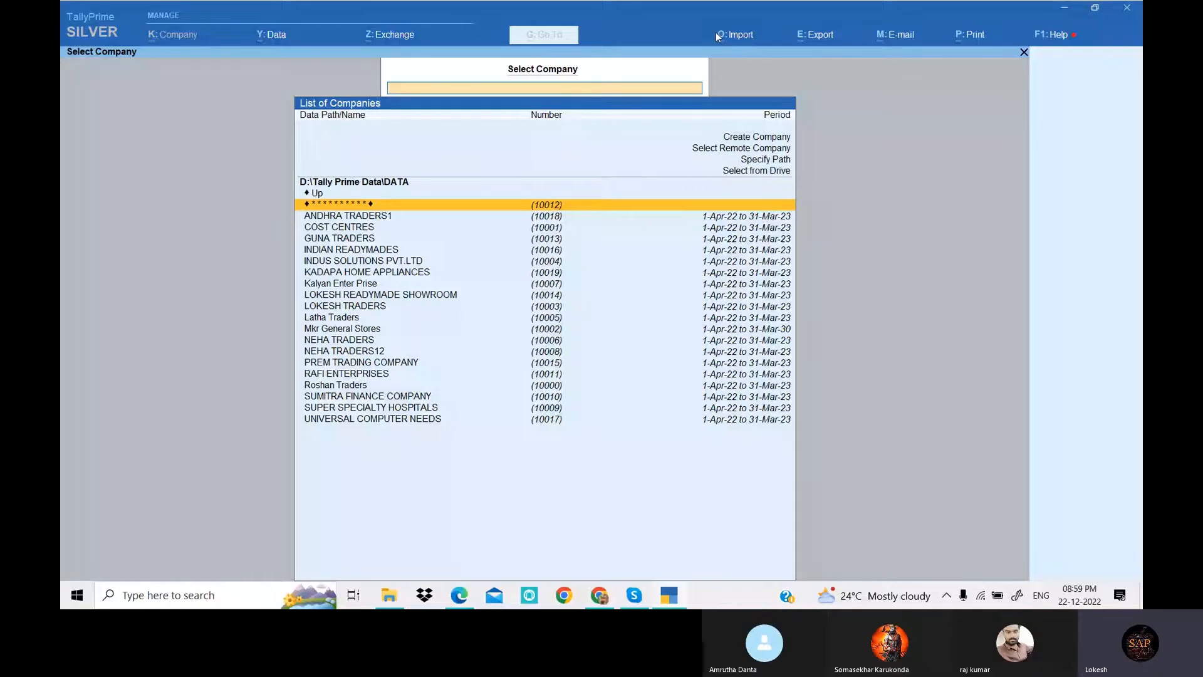
Switch to the browser and review the Module-1 service company transactions for April and May in the PDF.
left_click(459, 596)
scroll(652, 430, "down", 6)
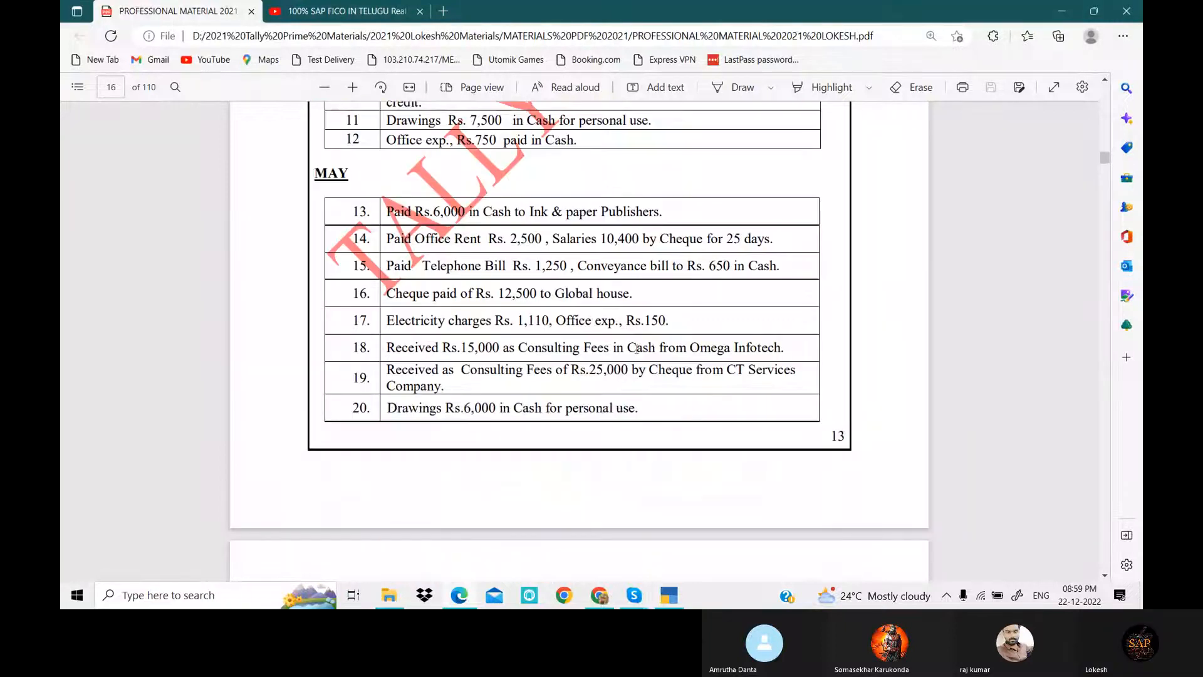
scroll(637, 348, "up", 6)
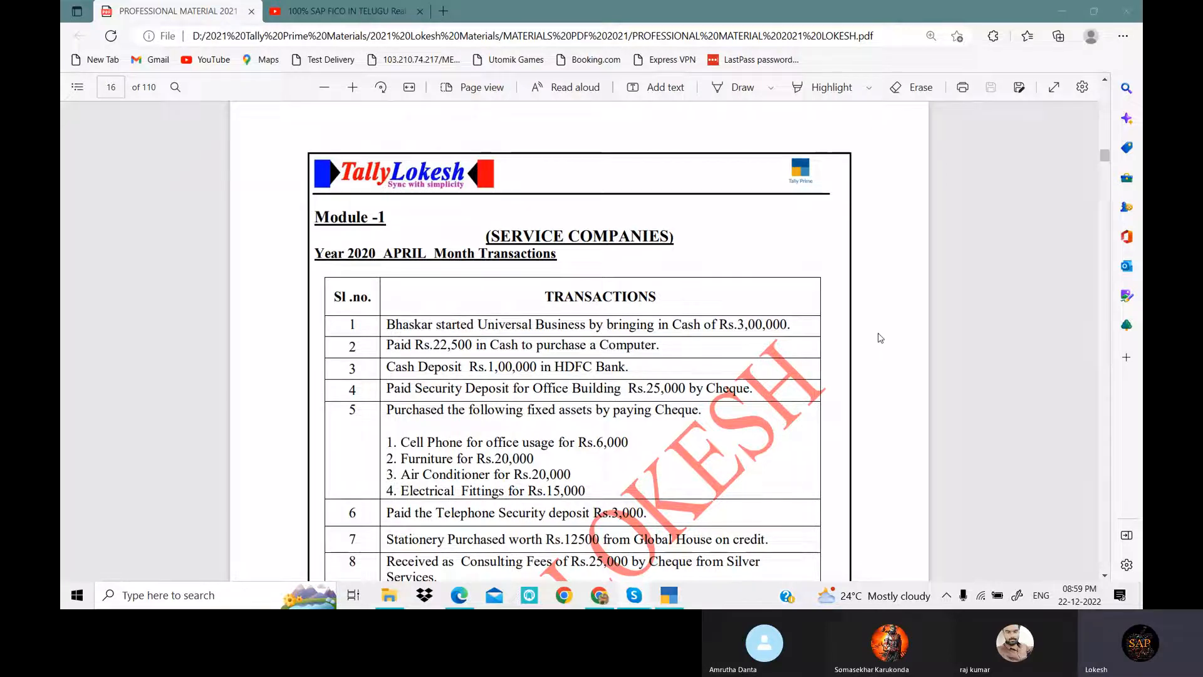
scroll(862, 387, "down", 4)
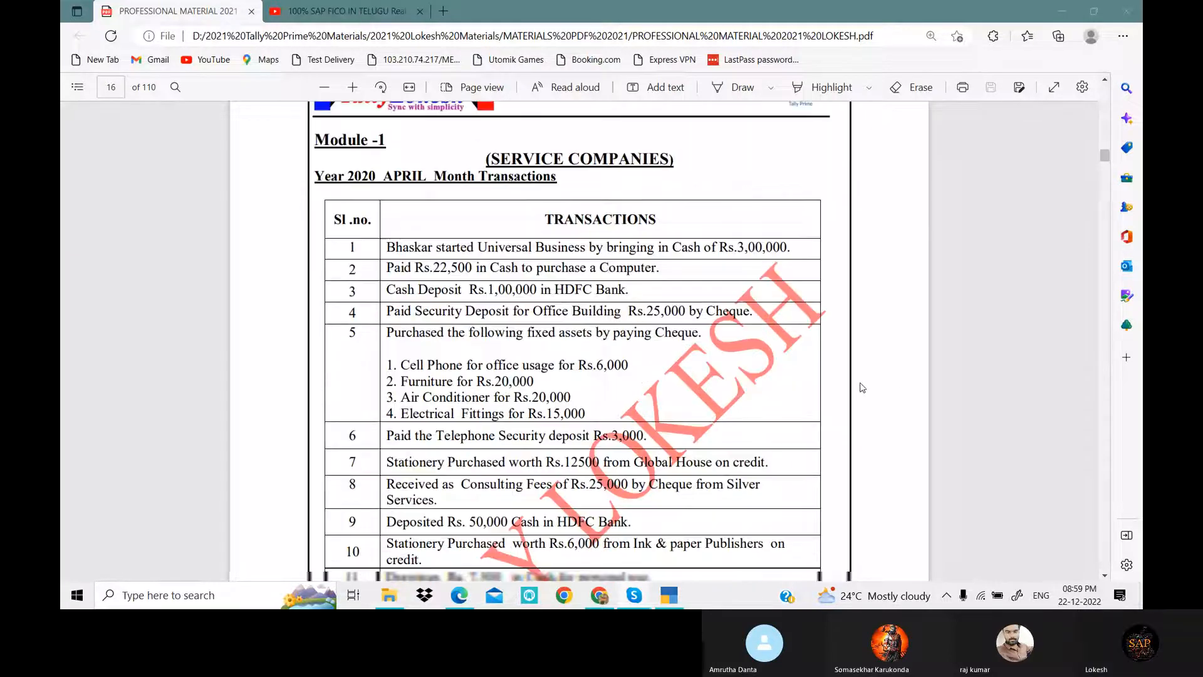
scroll(863, 387, "down", 3)
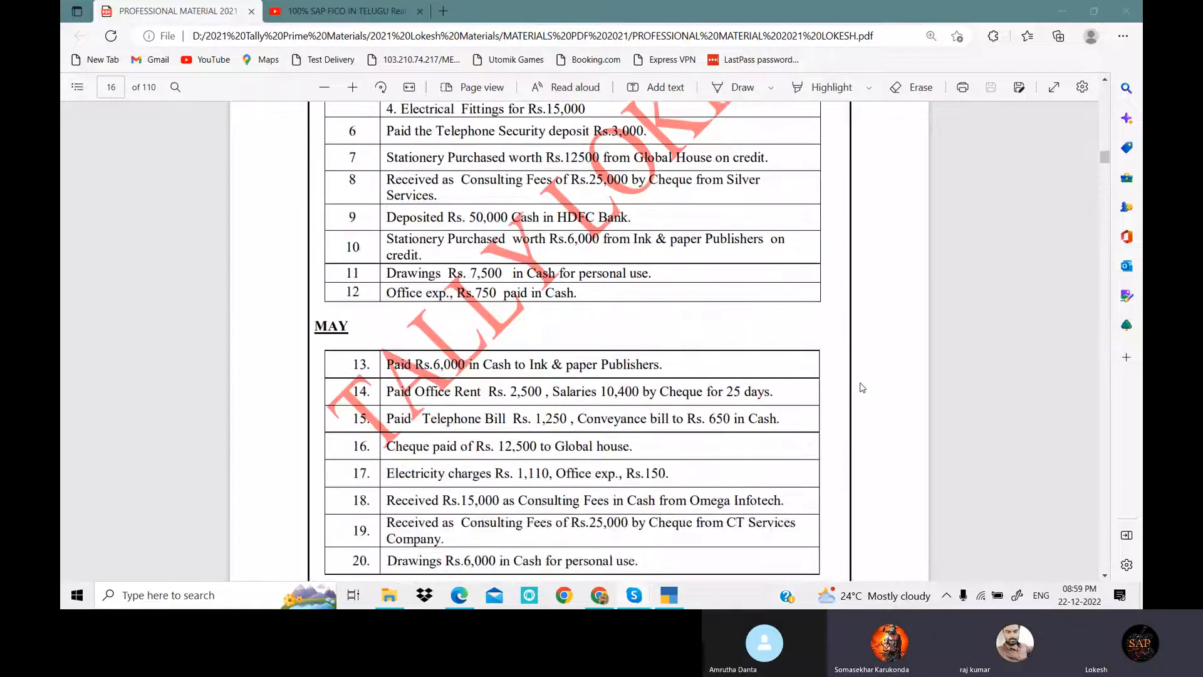
scroll(862, 387, "down", 3)
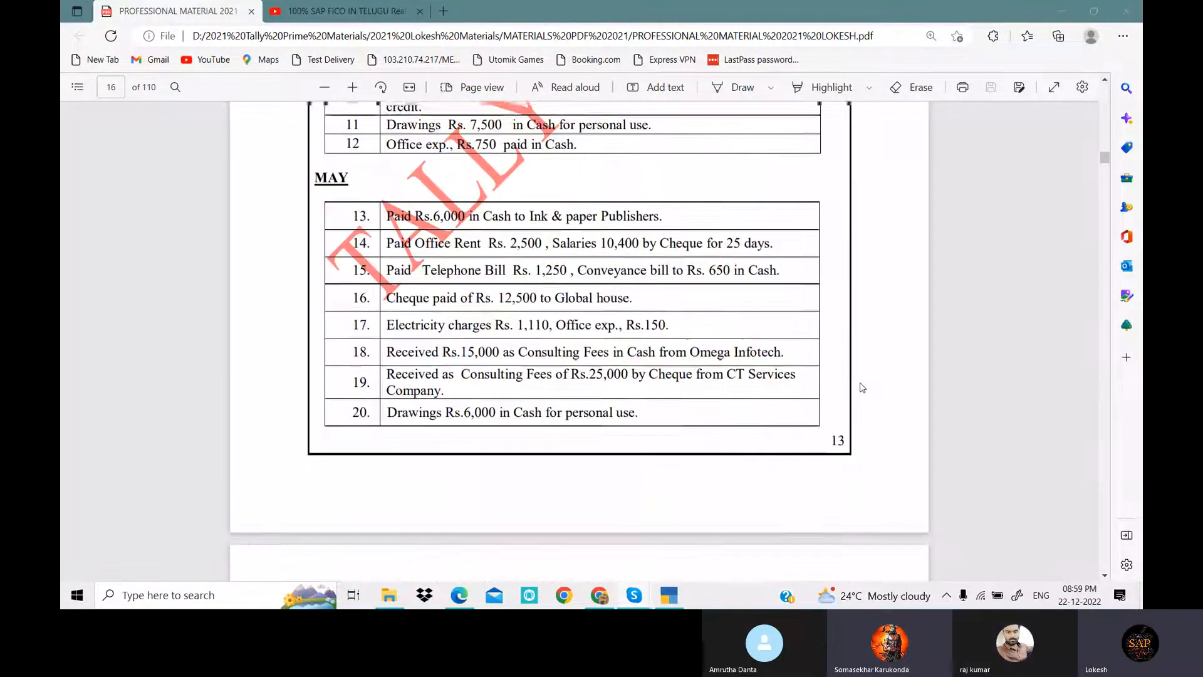
scroll(863, 387, "up", 9)
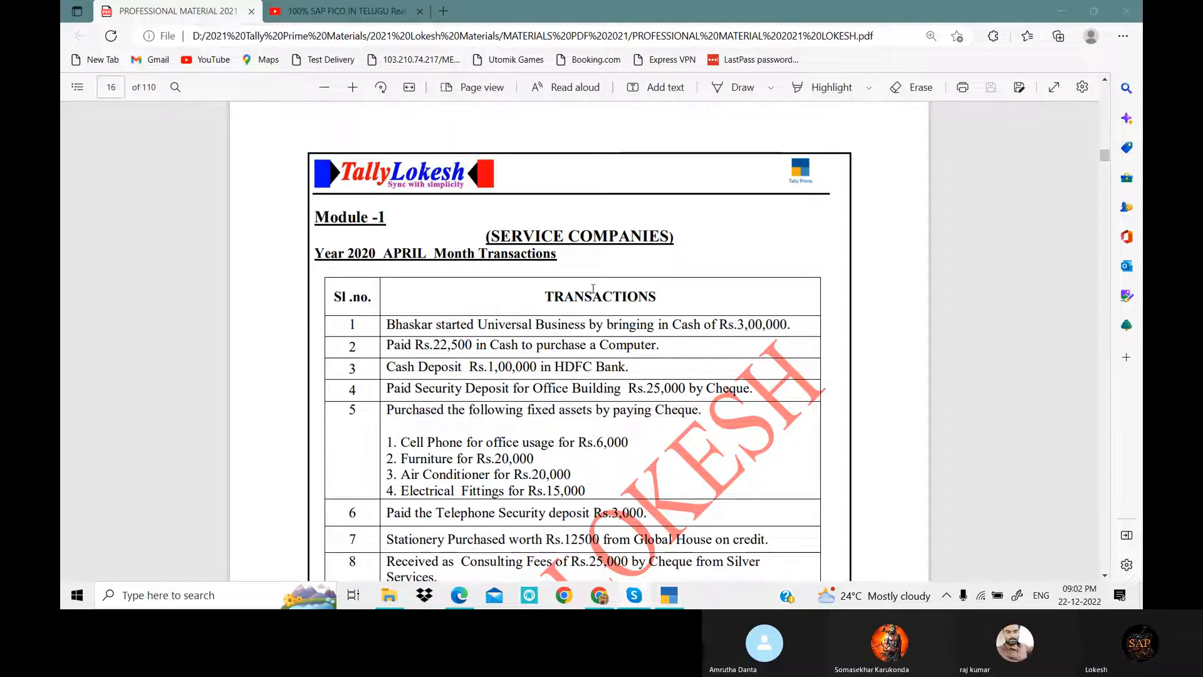
scroll(593, 289, "down", 1)
scroll(592, 293, "up", 1)
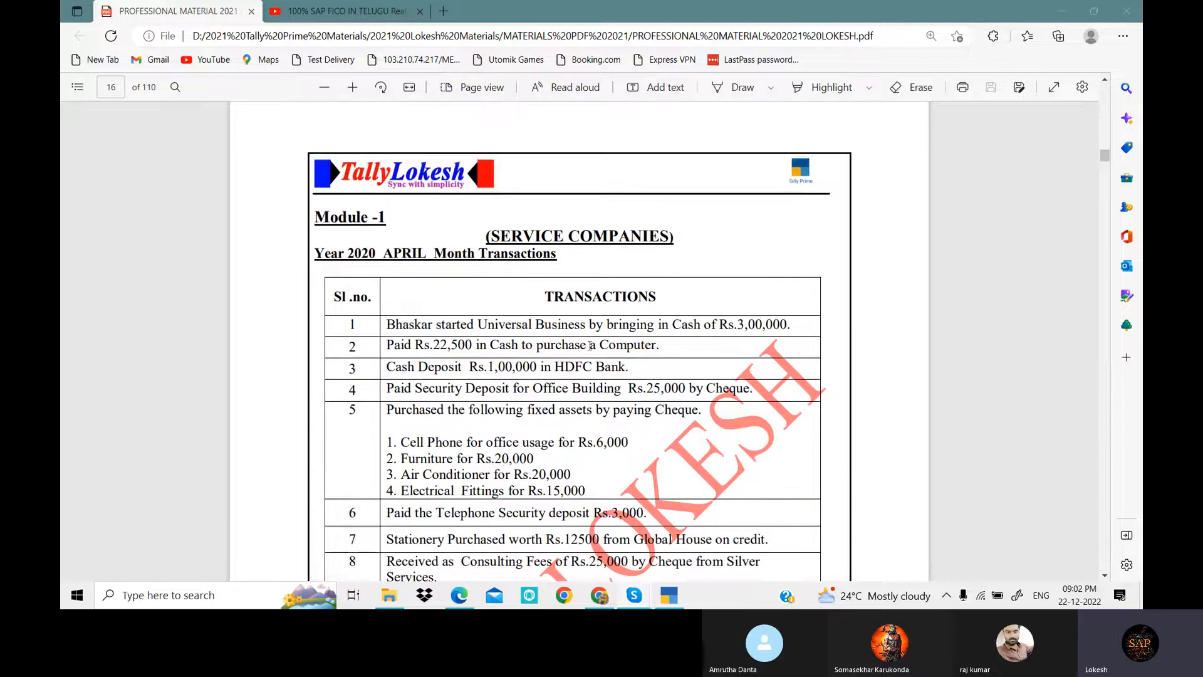
Switch to TallyPrime and open a new company creation form from the list of companies.
left_click(674, 603)
key("Up")
key("Up")
key("Up")
key("Up")
key("Up")
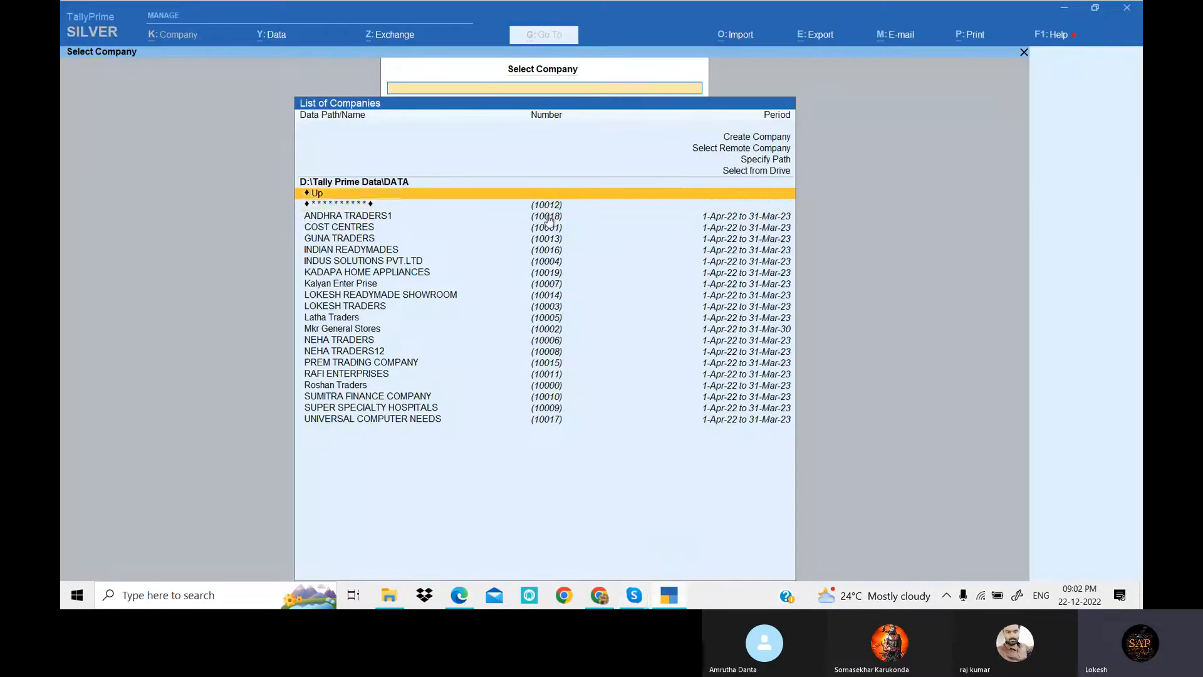
key("Up")
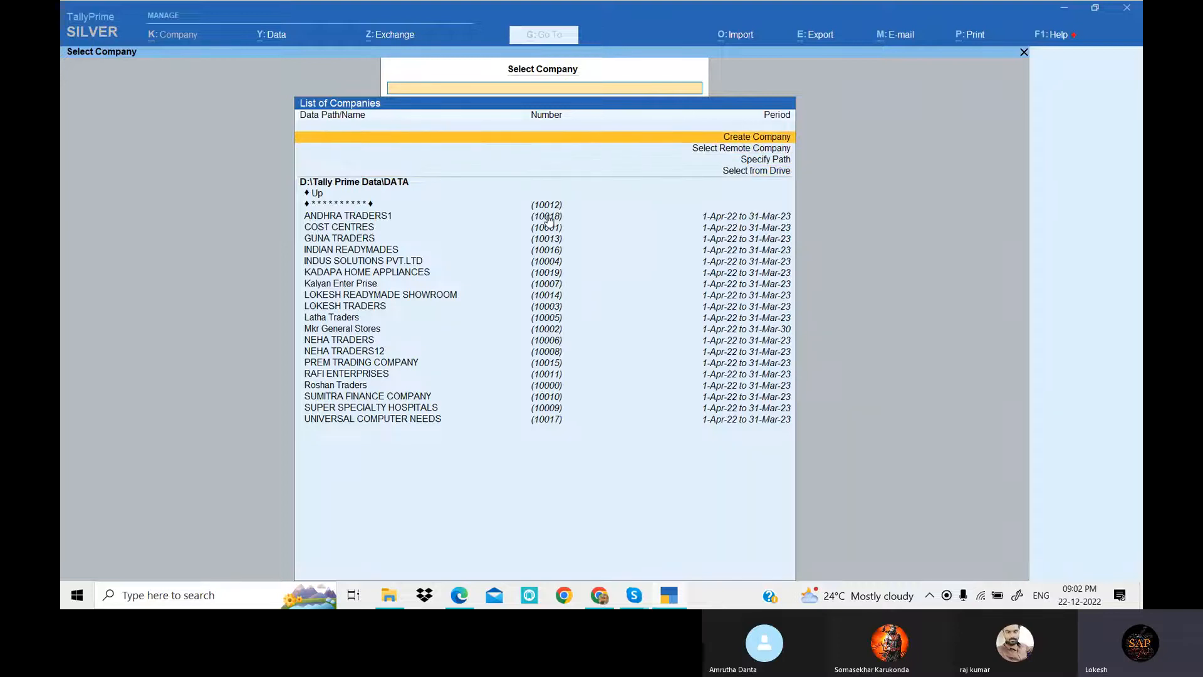
key("Return")
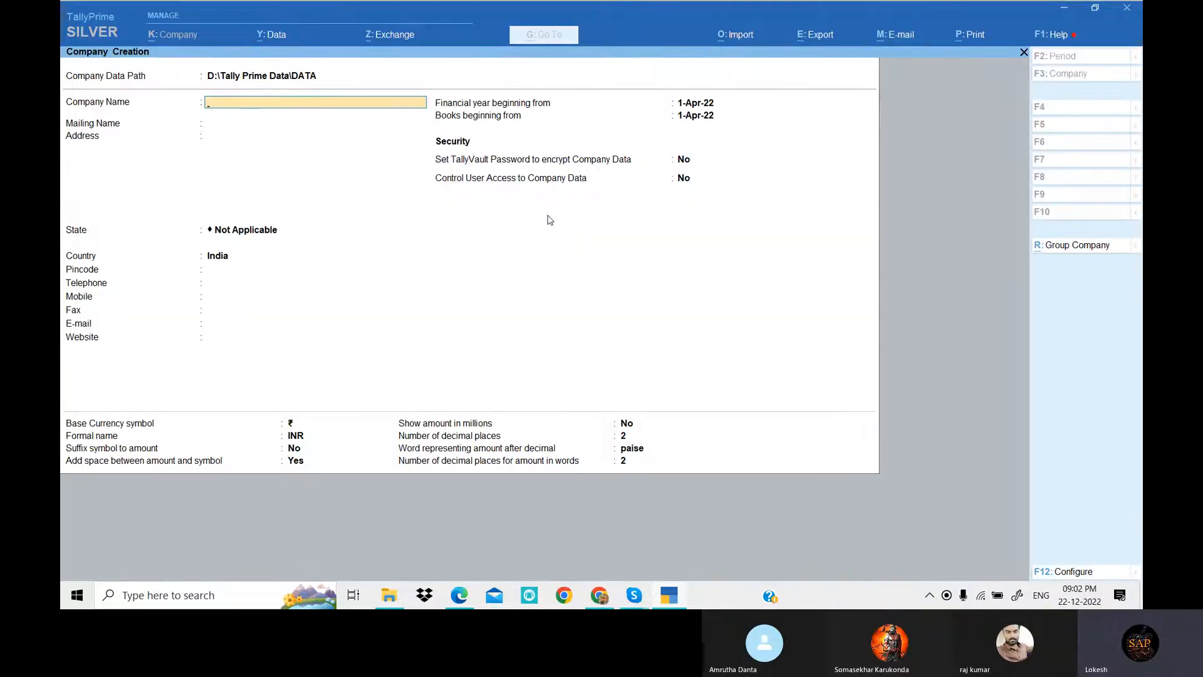
Copy the heading SERVICE COMPANIES from the PDF and enter it as the company name and mailing name.
left_click(671, 598)
left_click_drag(489, 236, 664, 243)
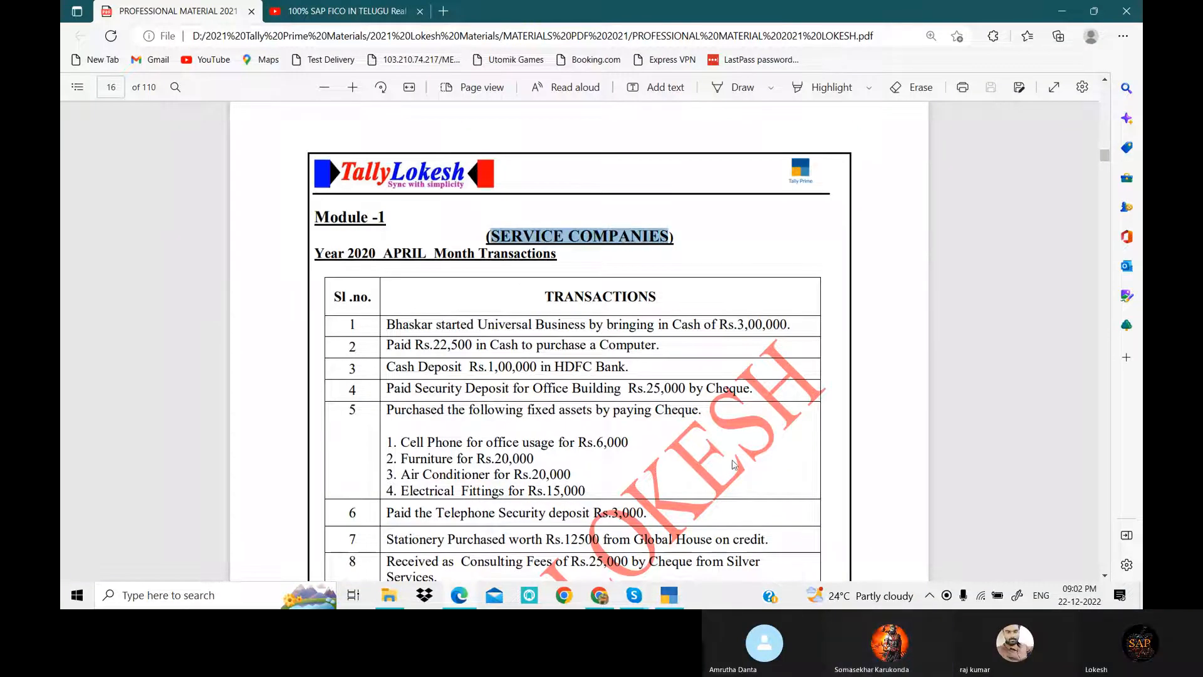
left_click(669, 596)
key("ctrl+alt+v")
key("Return")
key("Return")
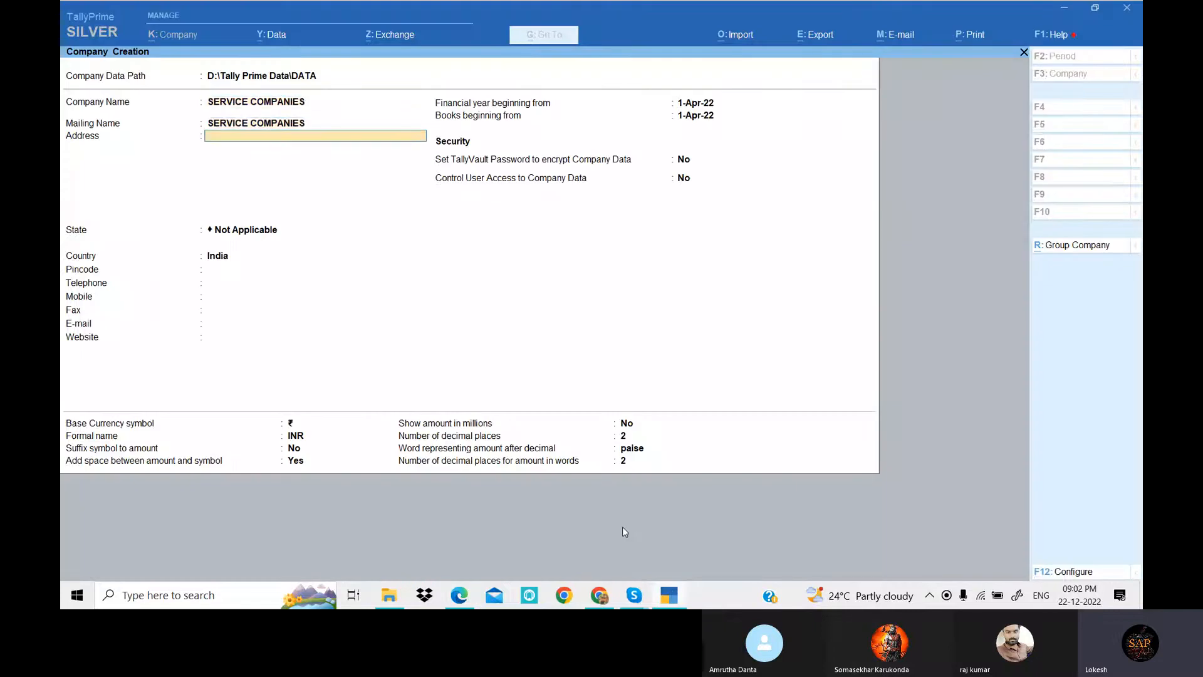
Set the company's state to Andhra Pradesh and save the new company.
key("Return")
key("Down")
key("Down")
key("Return")
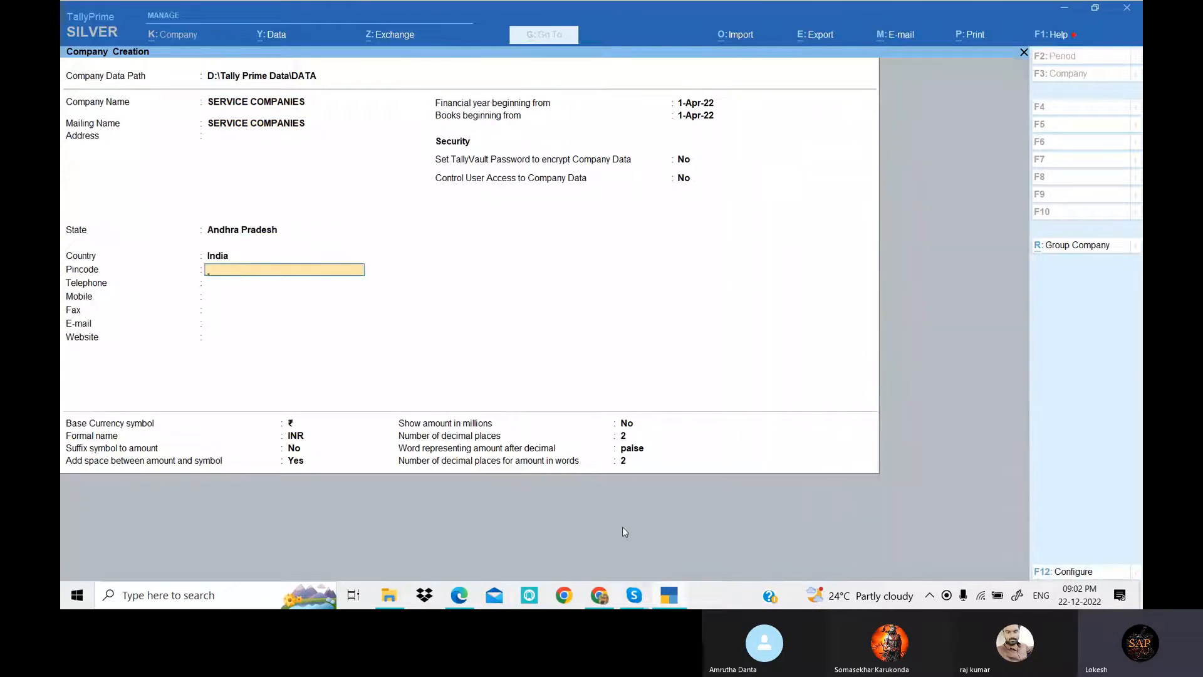
key("ctrl+a")
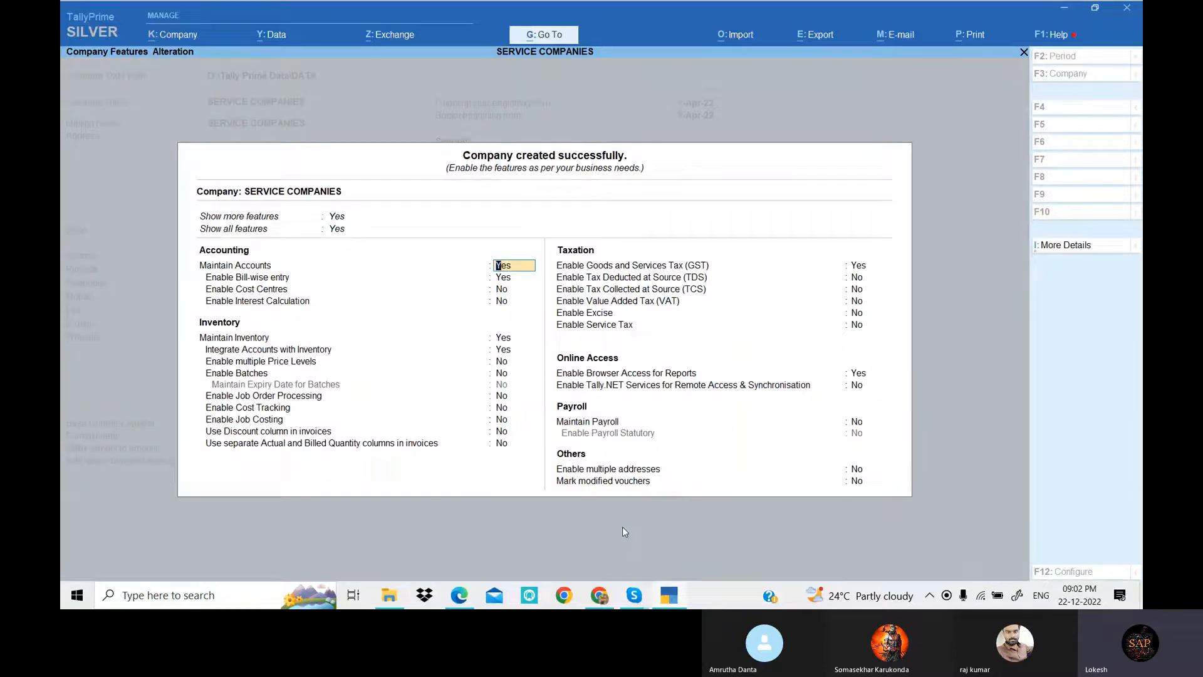
Disable bill-wise entry, inventory maintenance and Goods and Services Tax in the company features.
key("Return")
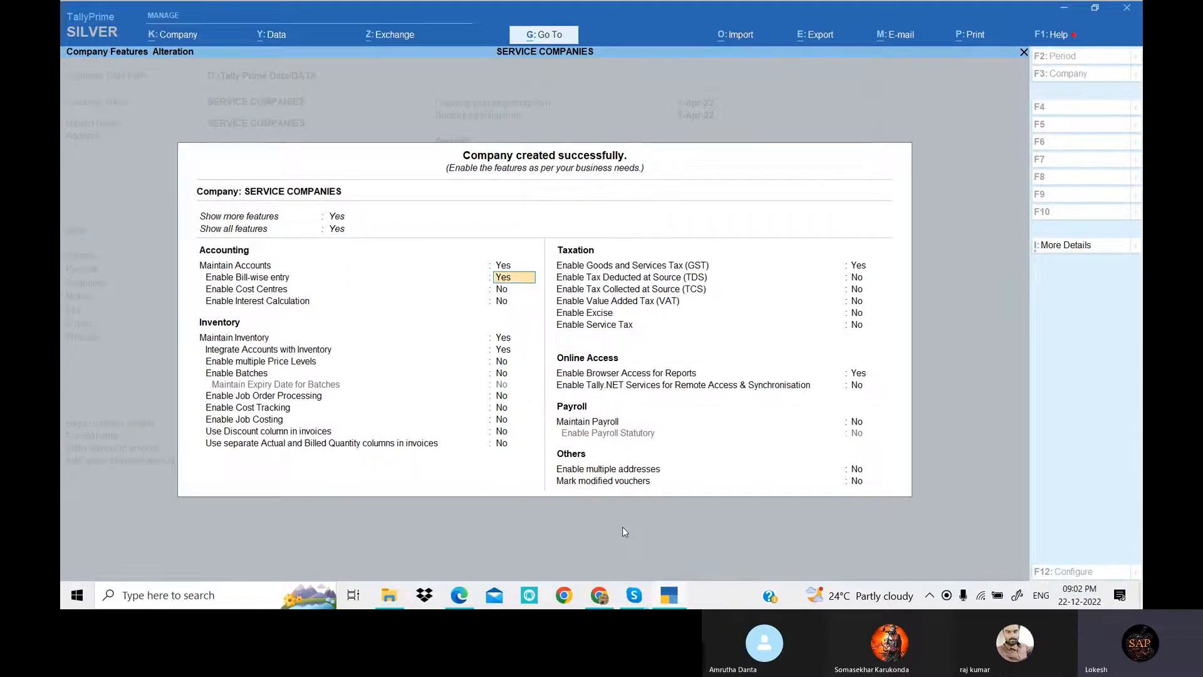
type("n")
key("Return")
key("Return")
key("Return")
type("n")
key("Return")
type("n")
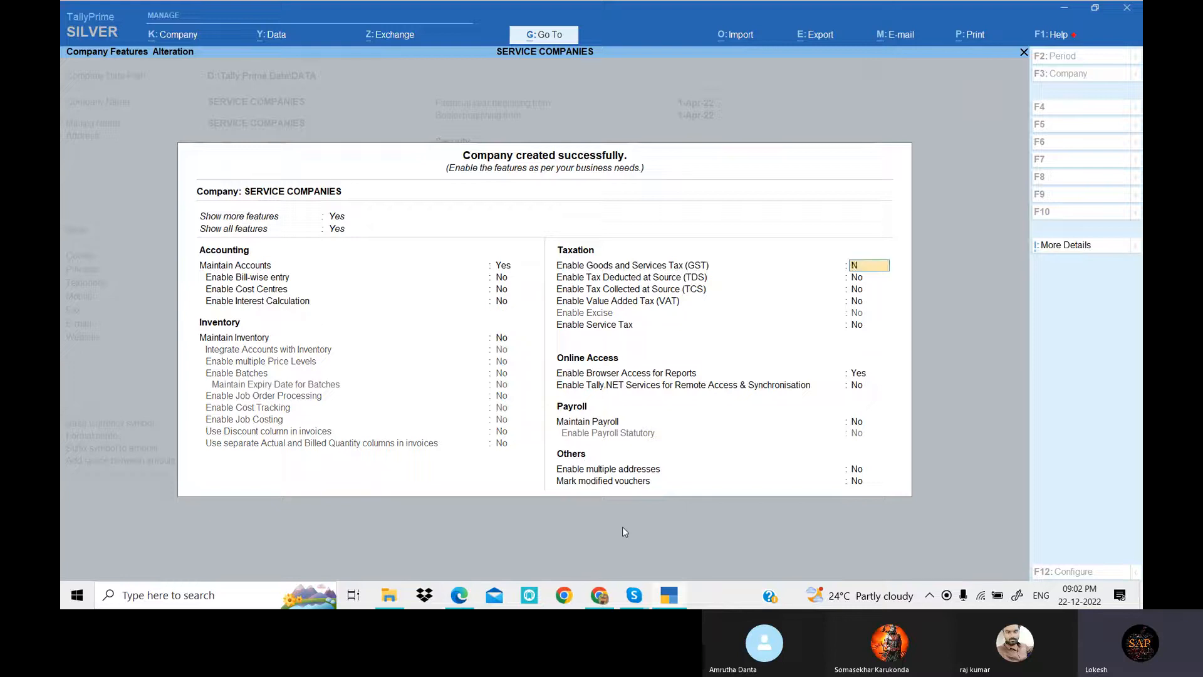
key("Return")
Disable browser access for reports and accept the company features.
key("Return")
key("Return")
key("Return")
key("Return")
type("n")
key("Return")
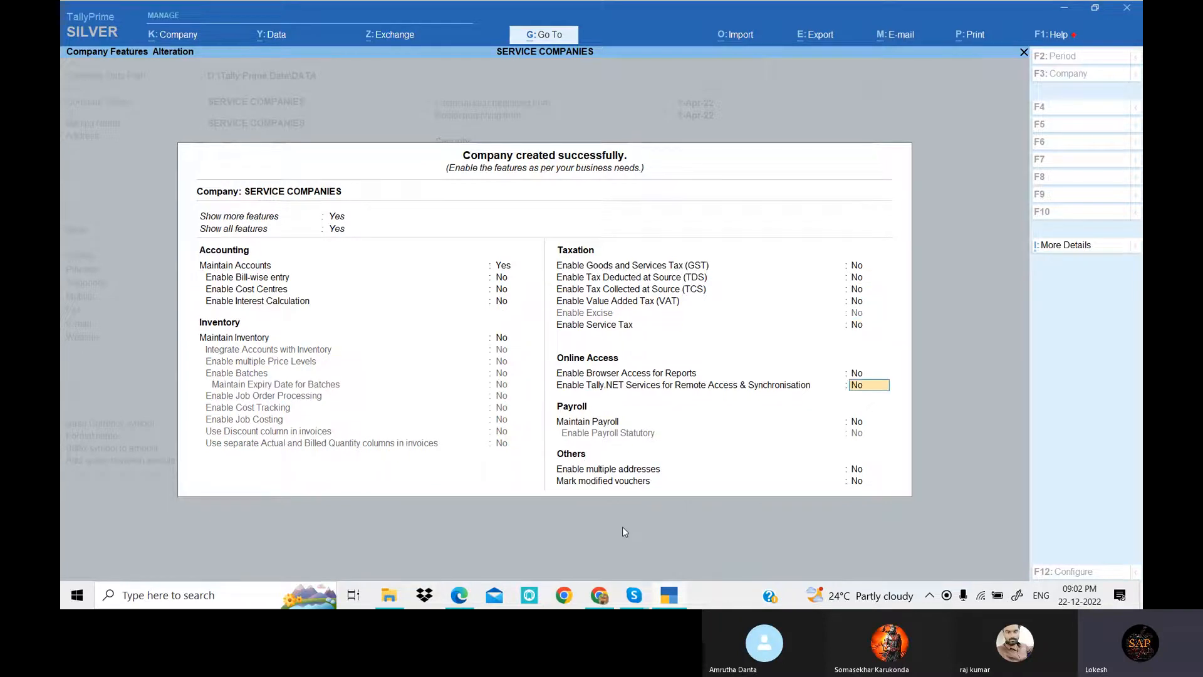
key("Return")
key("Return")
key("Return")
key("Return")
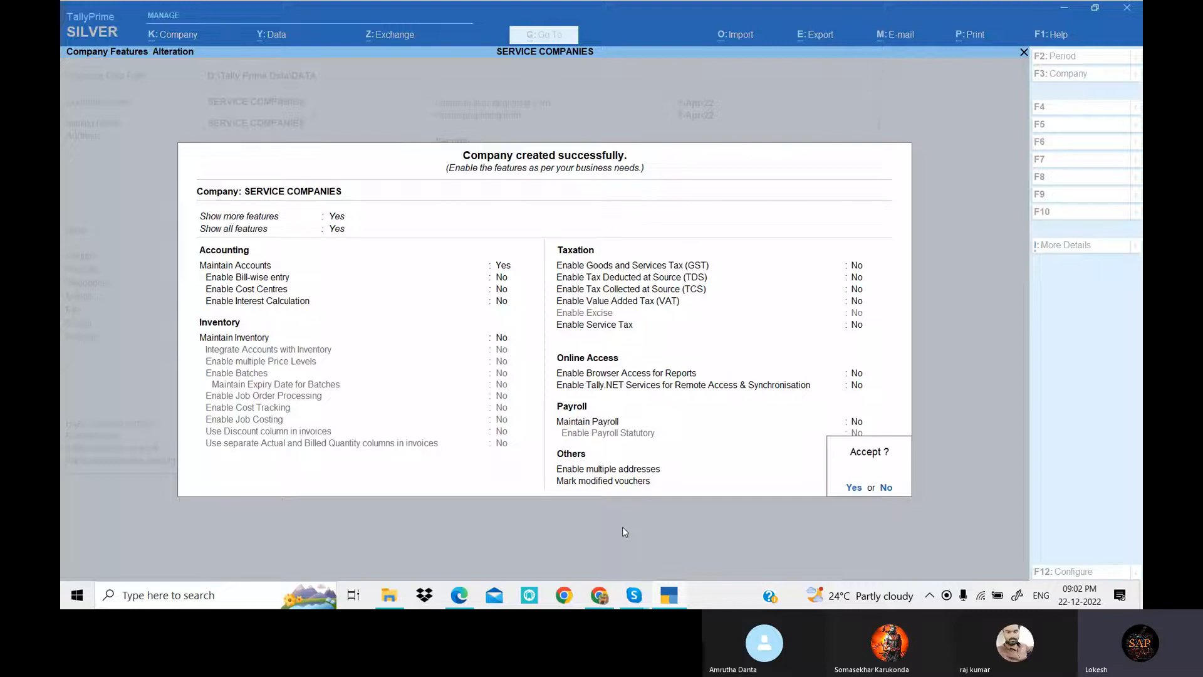
key("Return")
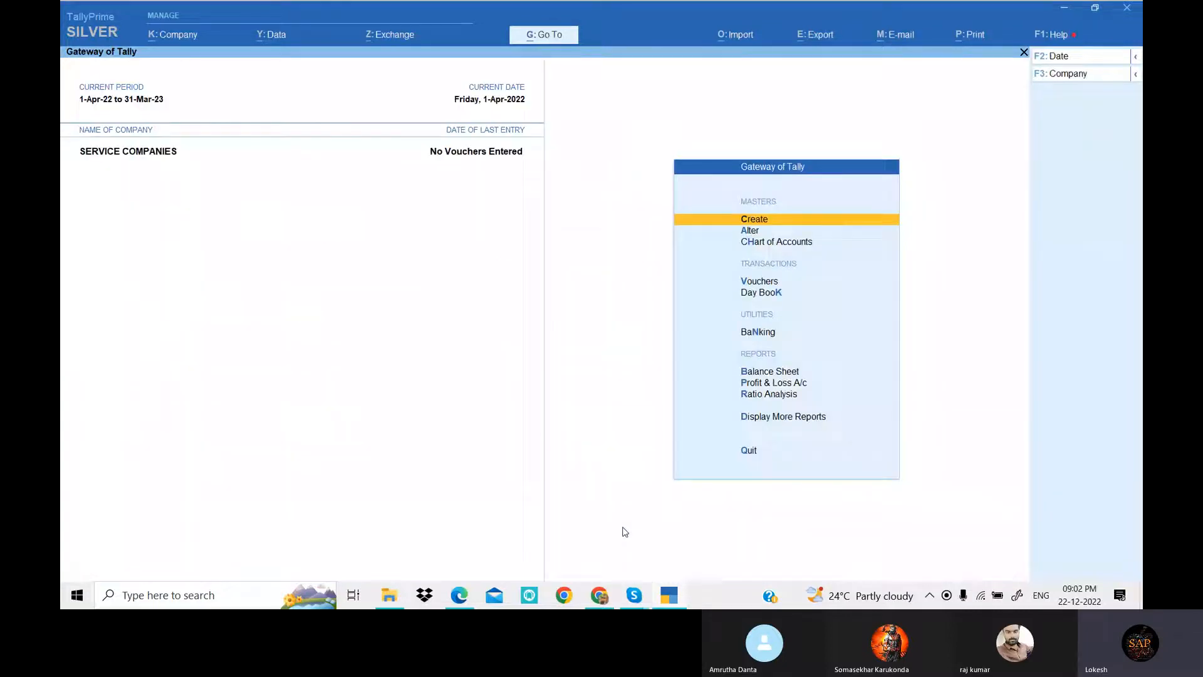
Open accounting voucher entry and start a receipt voucher dated 1-4-2022.
key("Down")
key("Down")
key("Down")
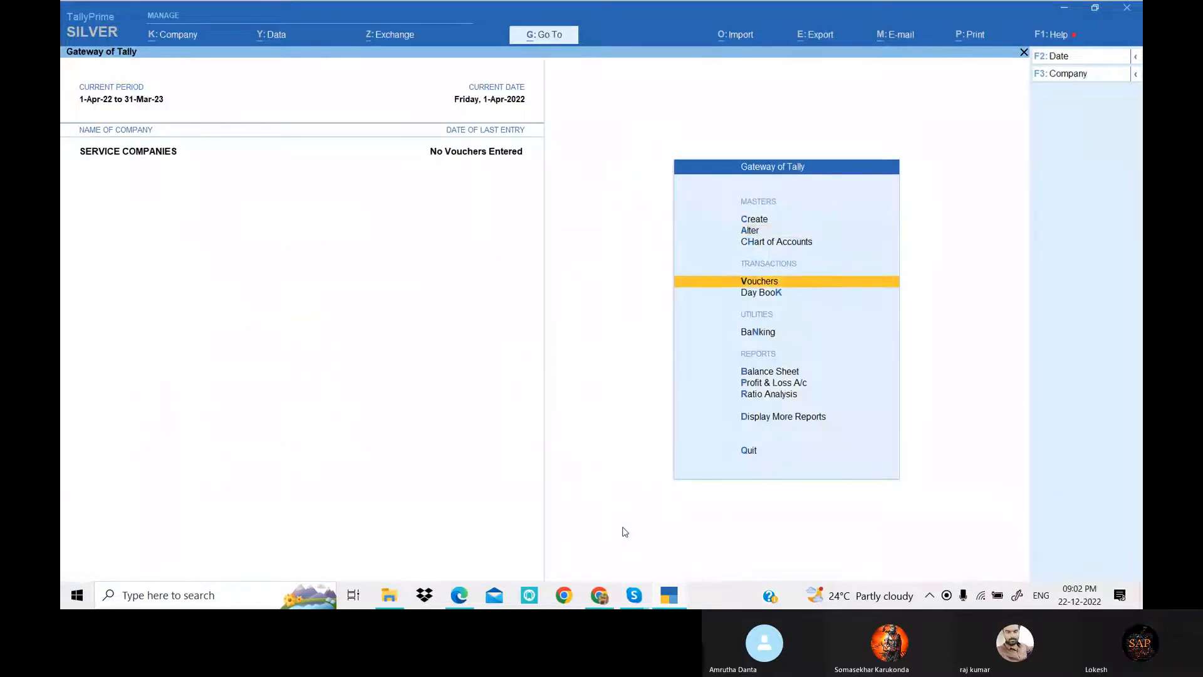
key("Return")
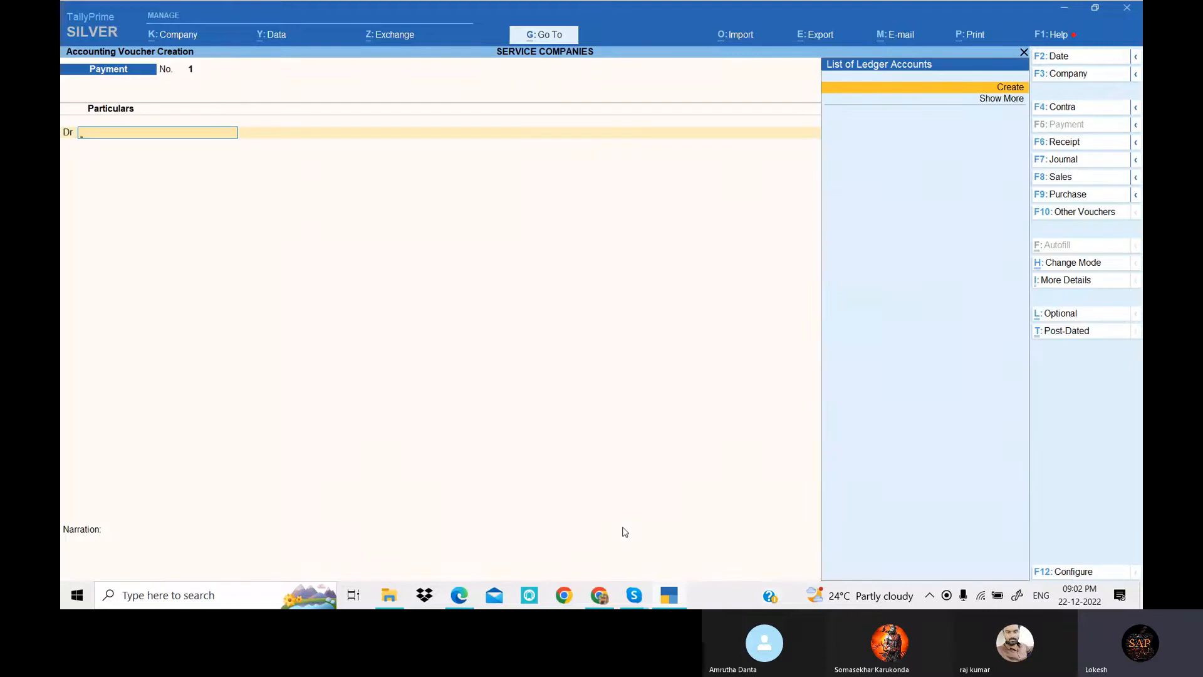
left_click(1059, 141)
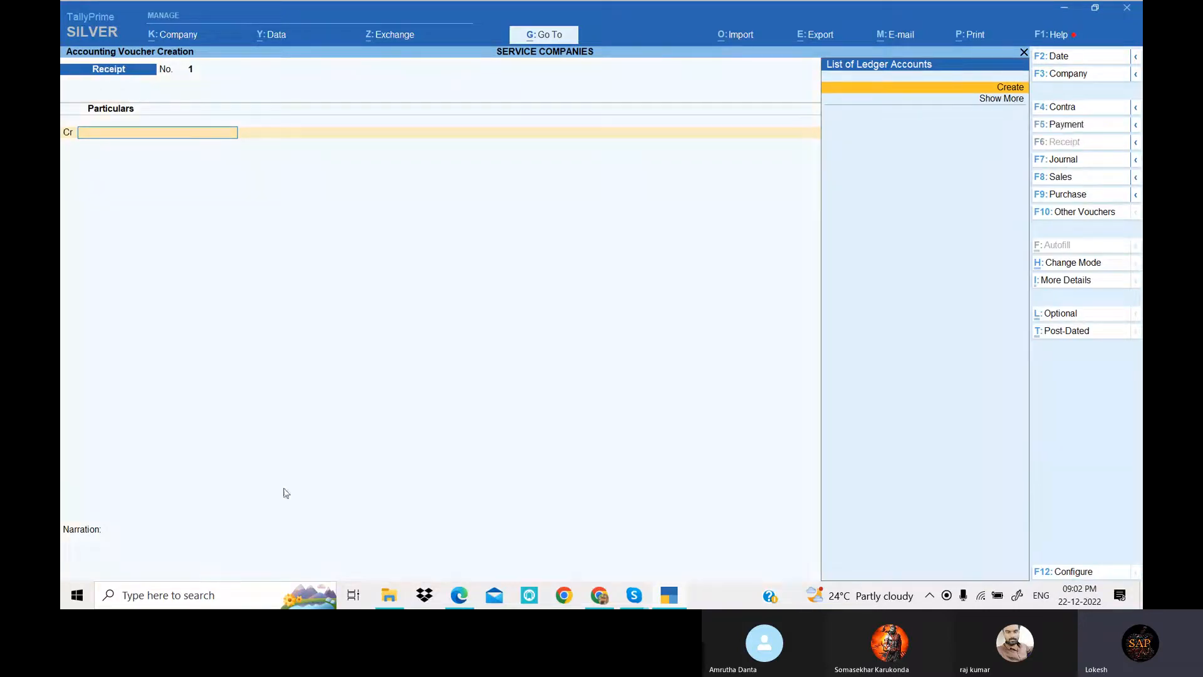
left_click(1058, 56)
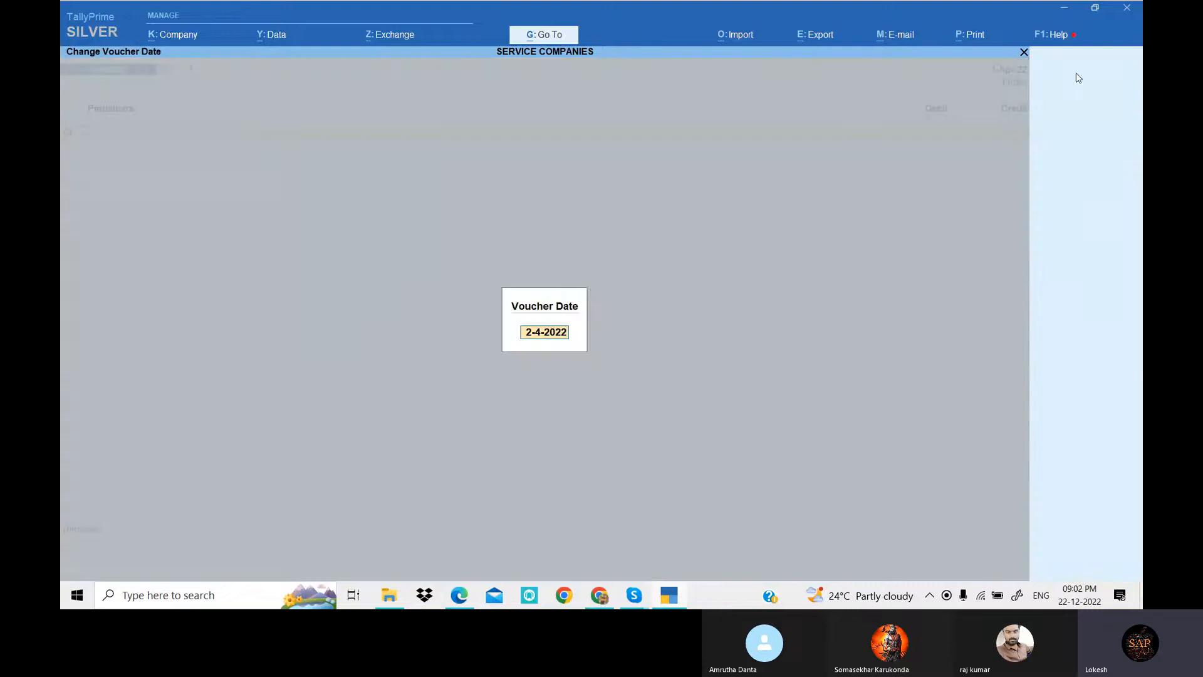
type("1-4")
key("Return")
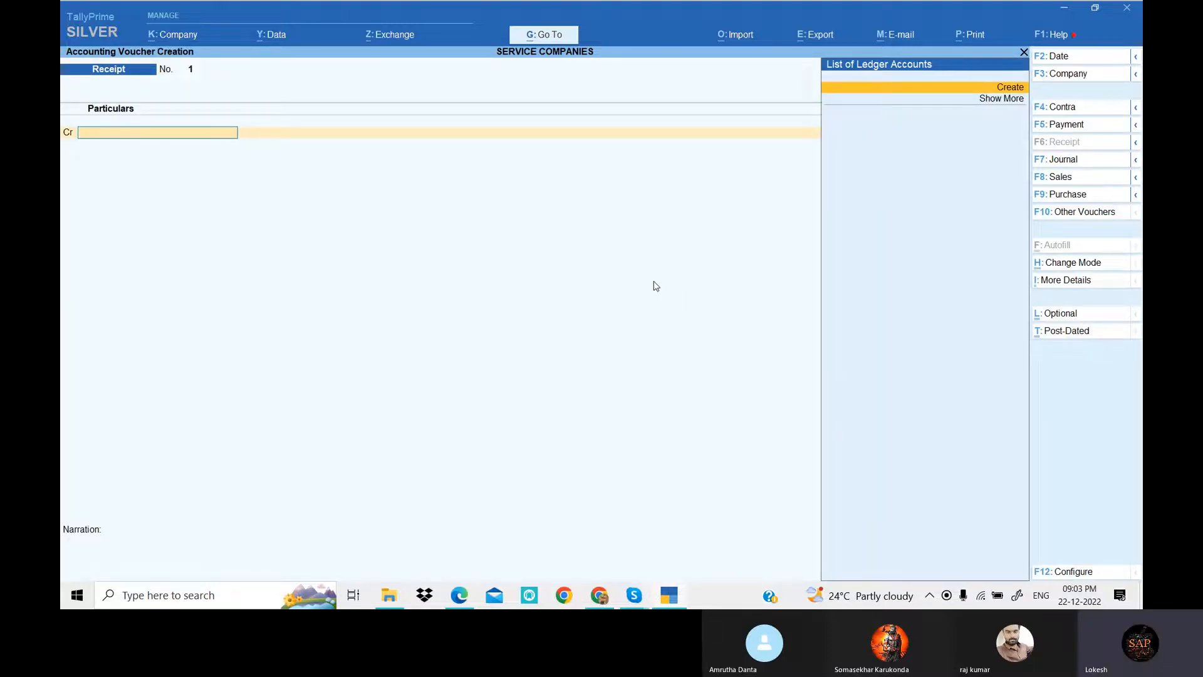
Check the first transaction in the PDF and create a Capital ledger under Capital Account for the receipt's credit line.
left_click(669, 595)
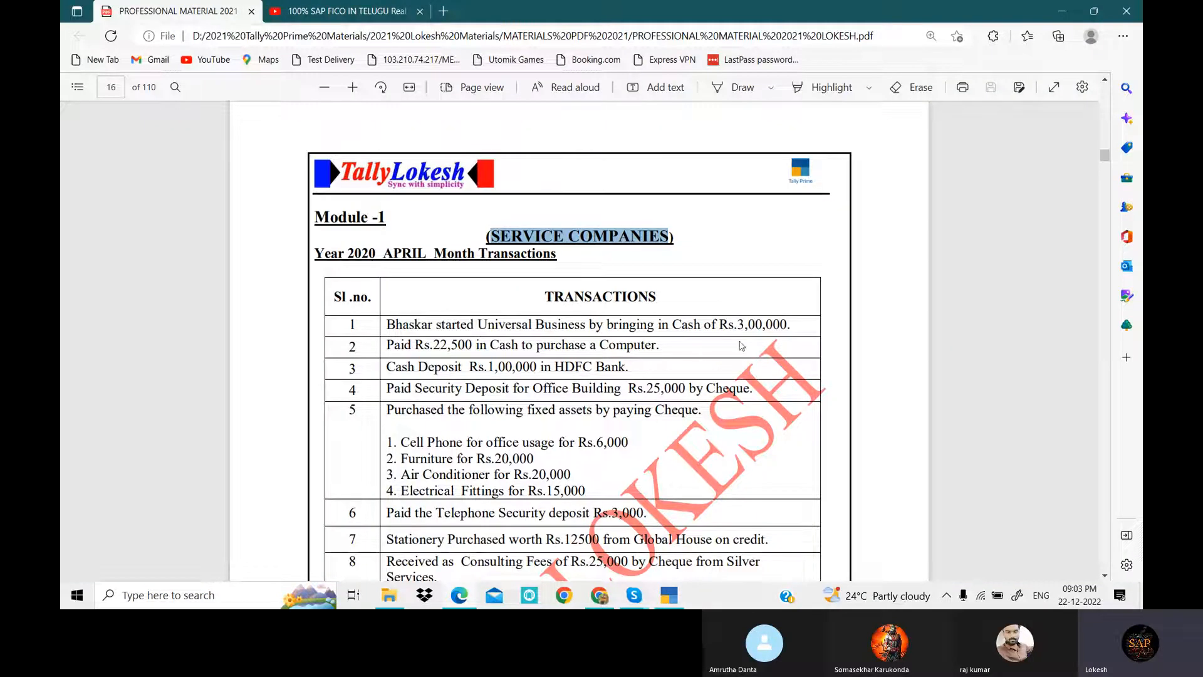
key("alt+Tab")
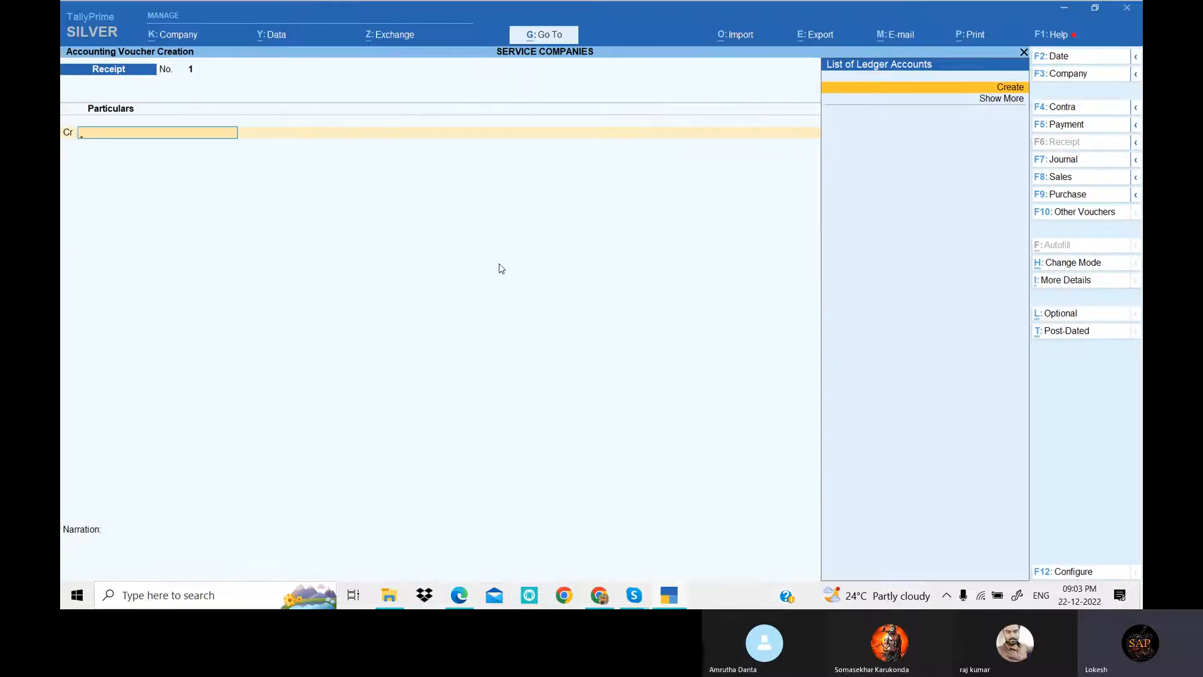
key("Return")
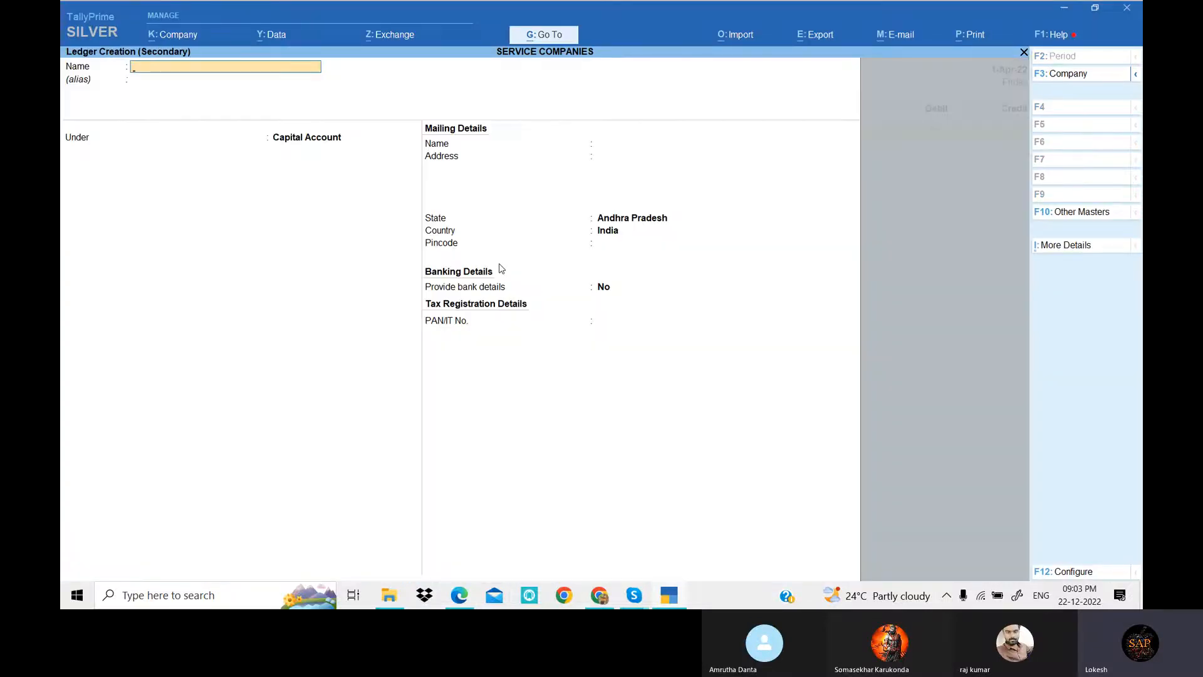
type("Capital")
key("Return")
key("Return")
key("Return")
key("Return")
key("Return")
key("Return")
key("Return")
key("Return")
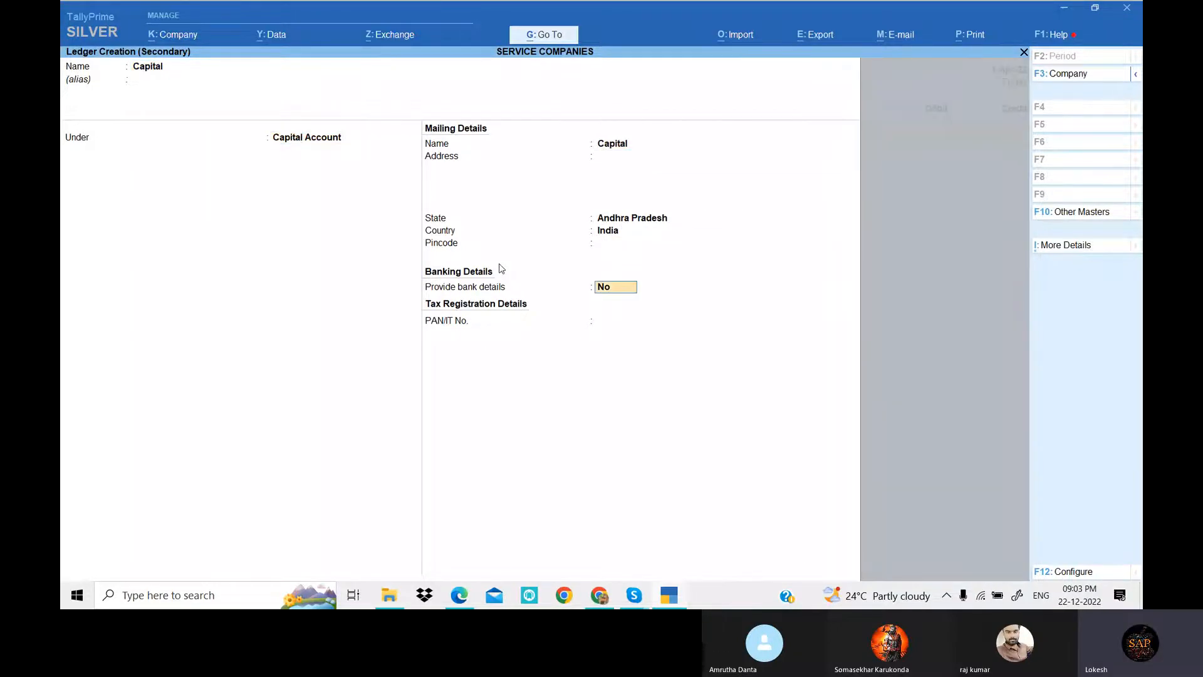
key("Return")
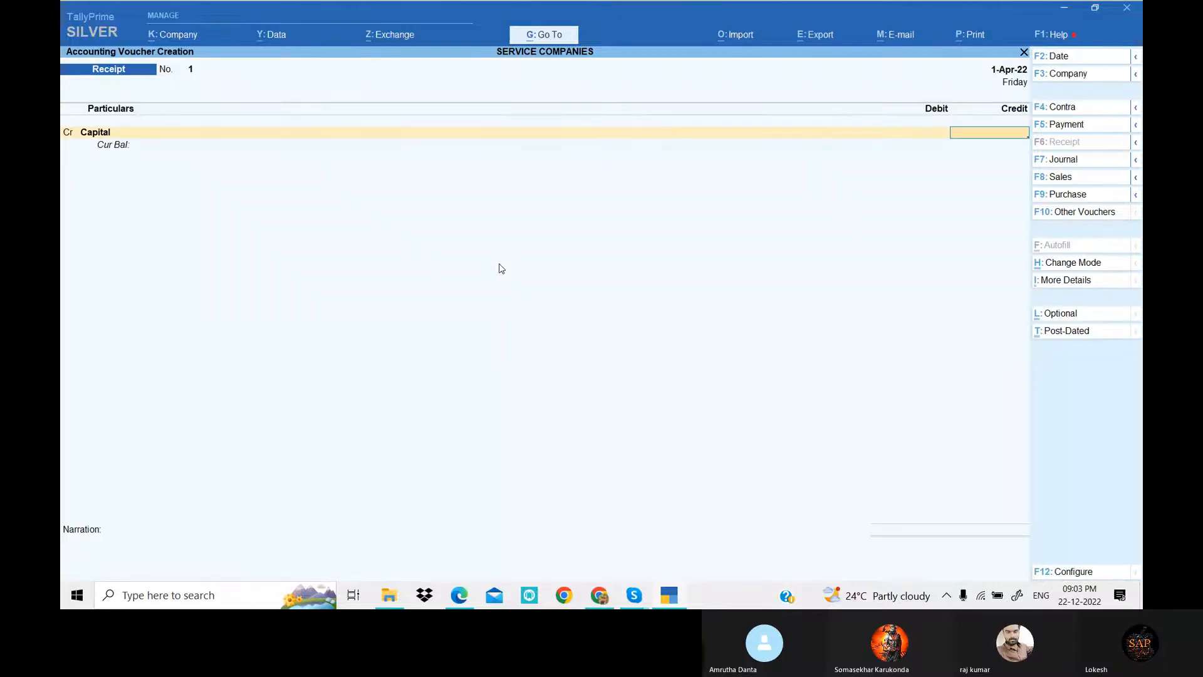
Credit Capital with 300000 against Cash and save the receipt voucher without a narration.
key("alt+Tab")
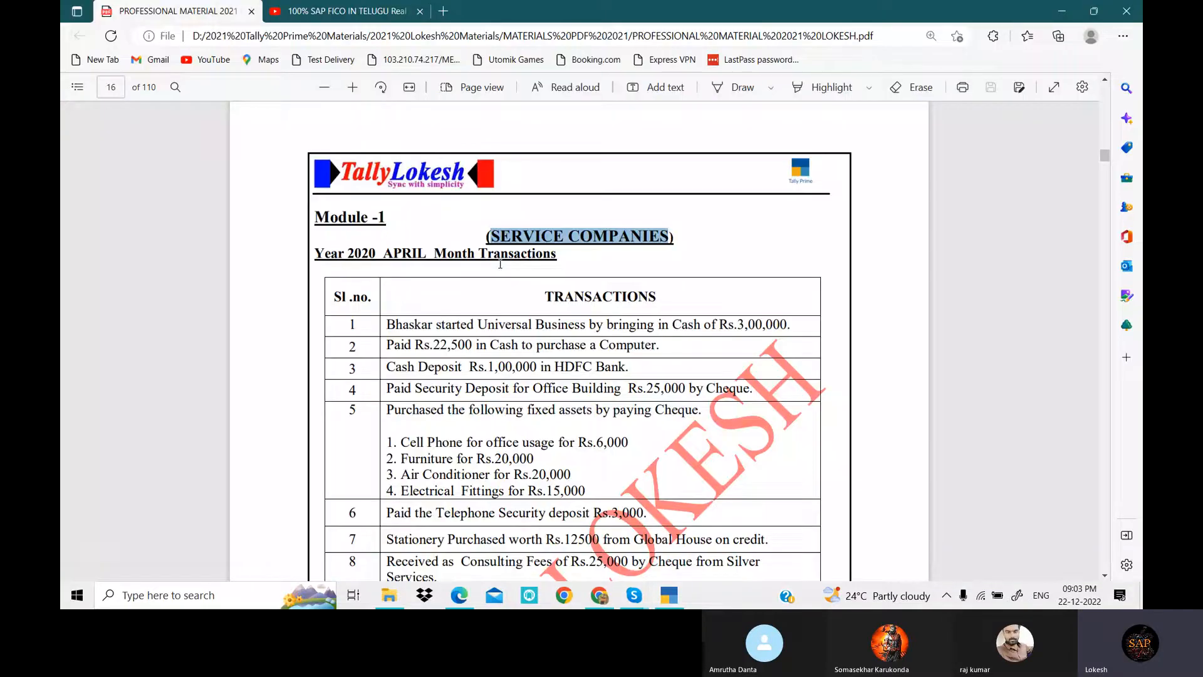
key("alt+Tab")
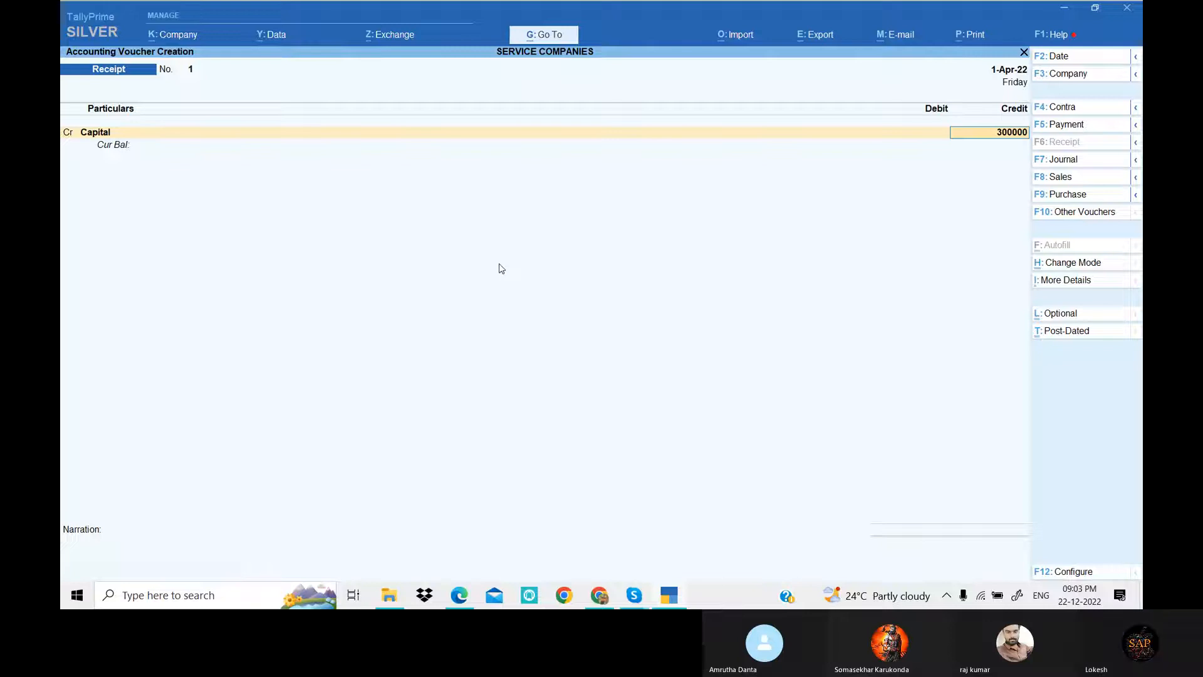
key("Return")
key("Return")
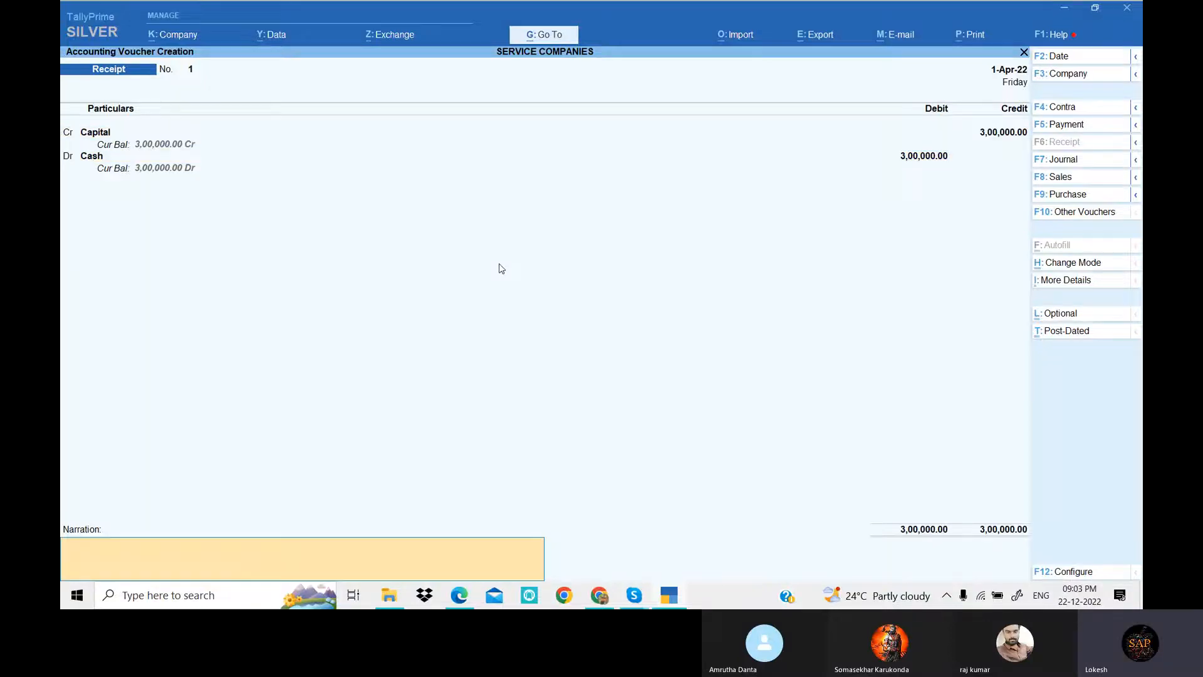
key("Return")
key("Return")
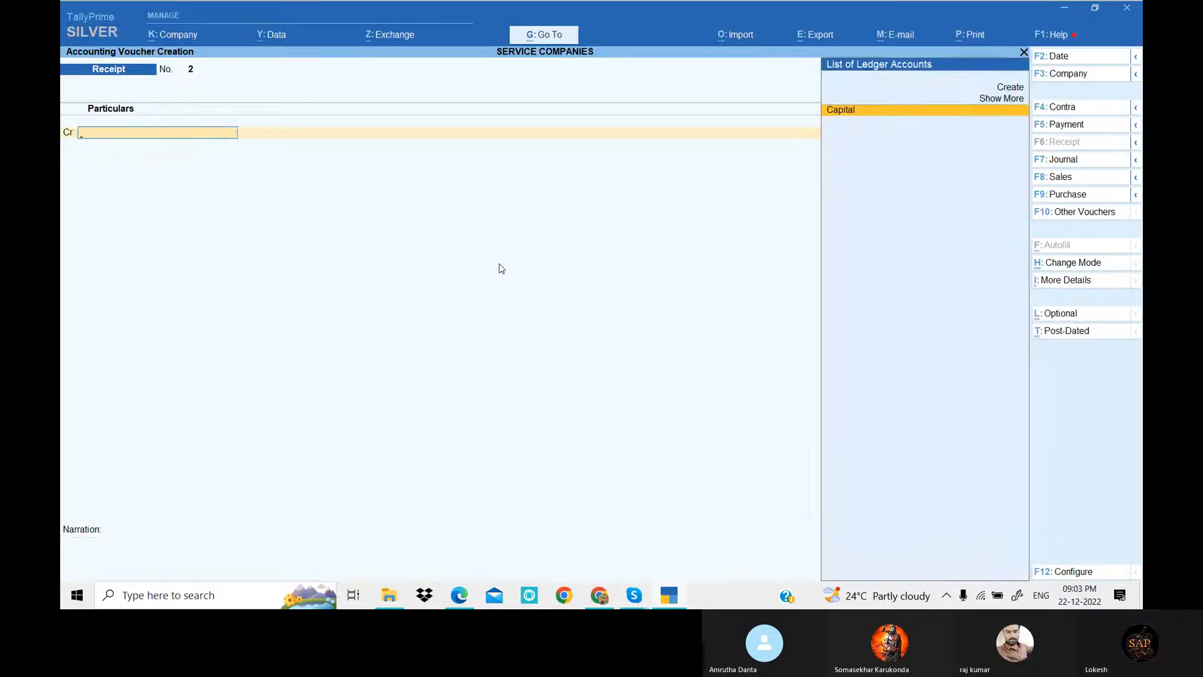
Check the second transaction in the PDF, start a payment voucher and create a Computer ledger under Fixed Assets for its debit line.
key("alt+Tab")
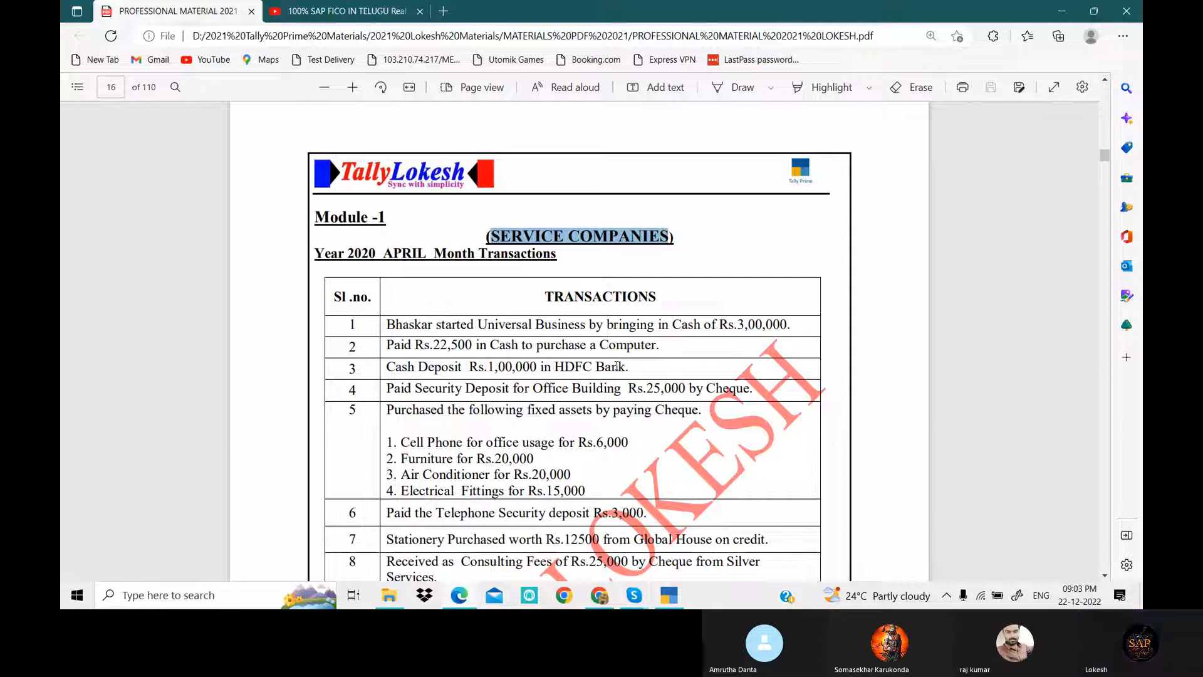
key("alt+Tab")
key("F5")
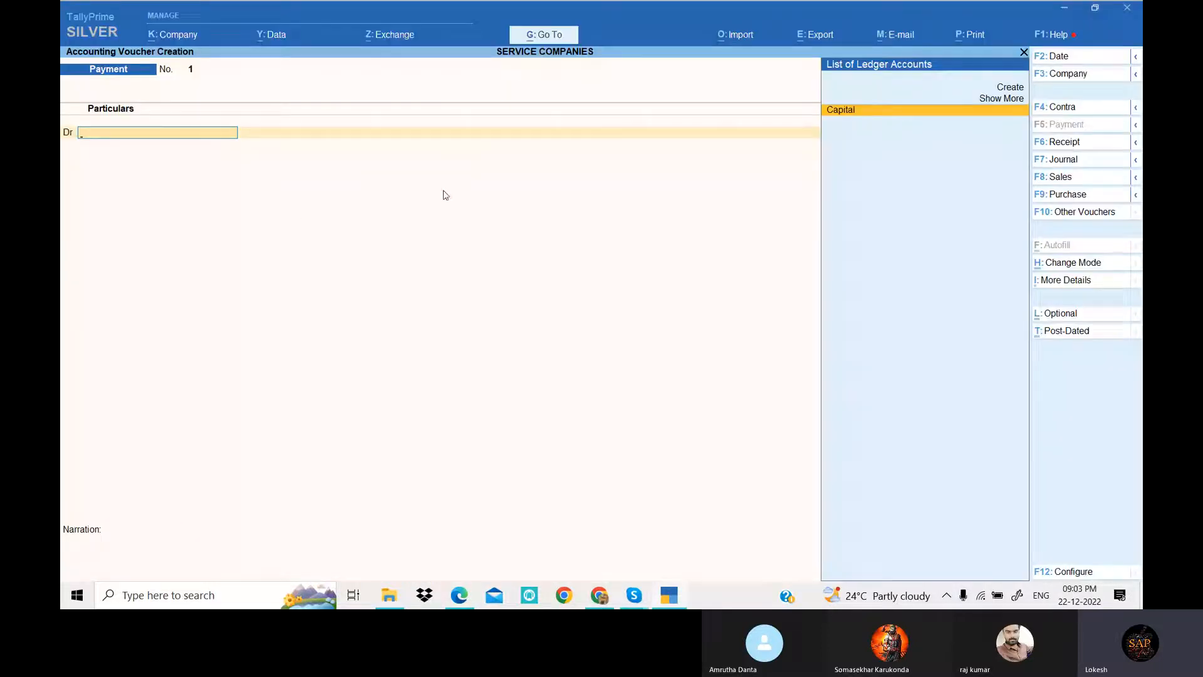
key("Up")
key("Return")
type("Co")
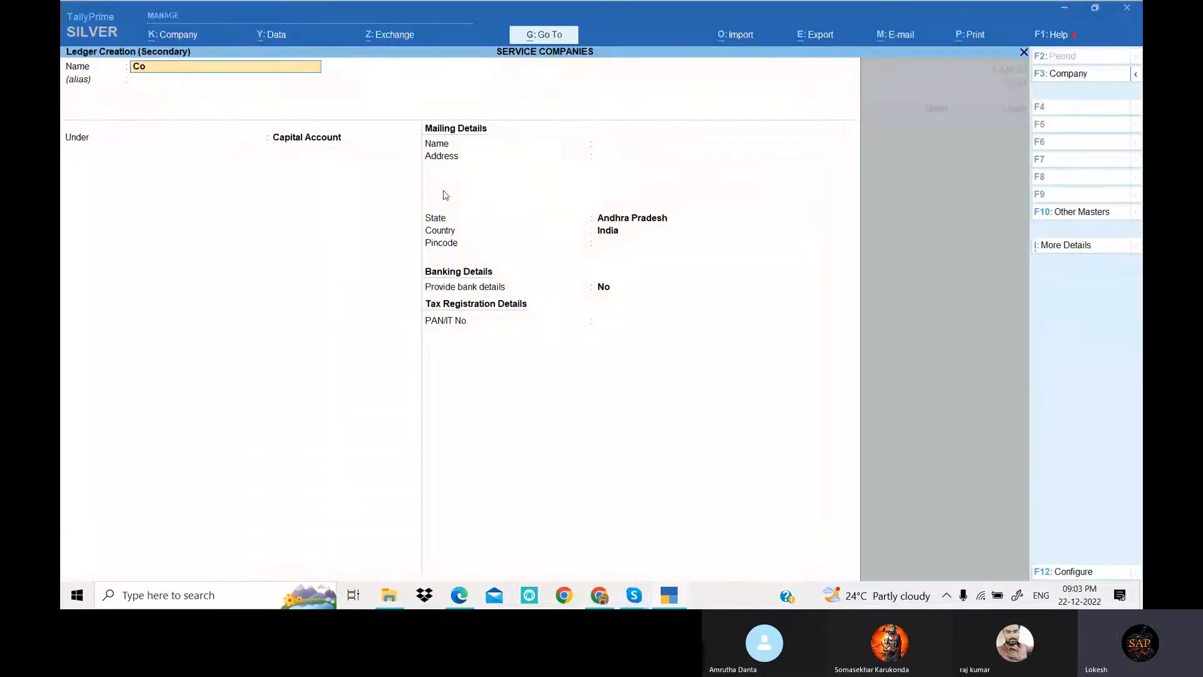
type("mput")
key("Return")
key("Return")
type("F")
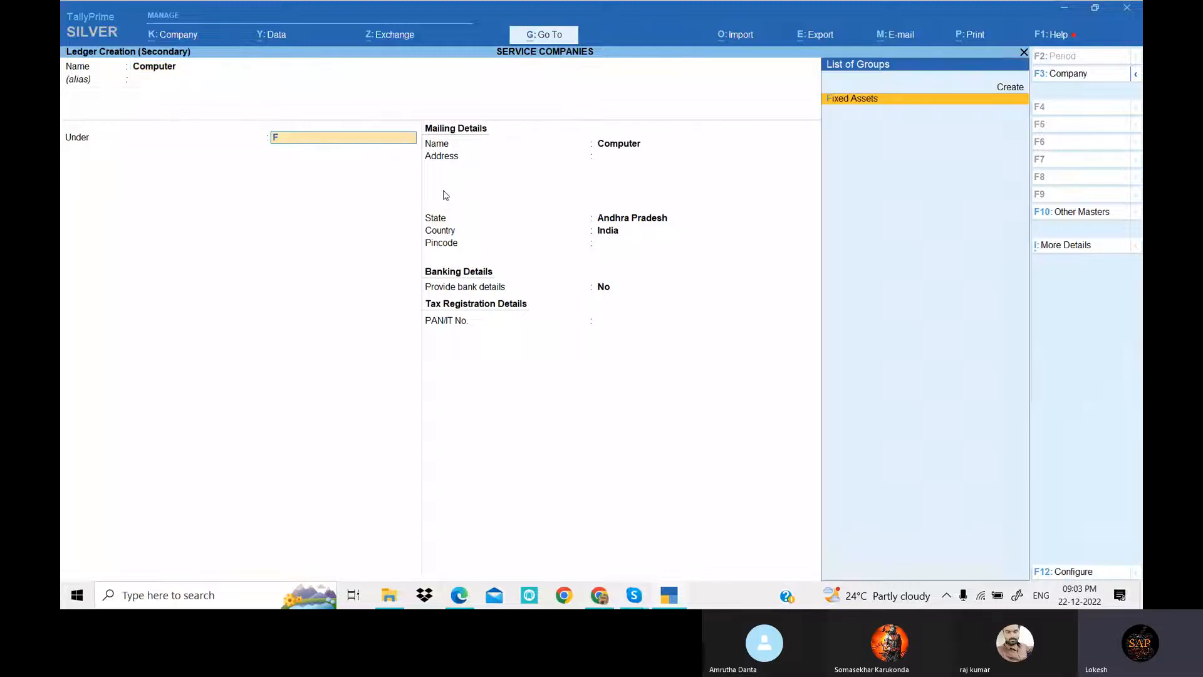
key("Return")
key("Return")
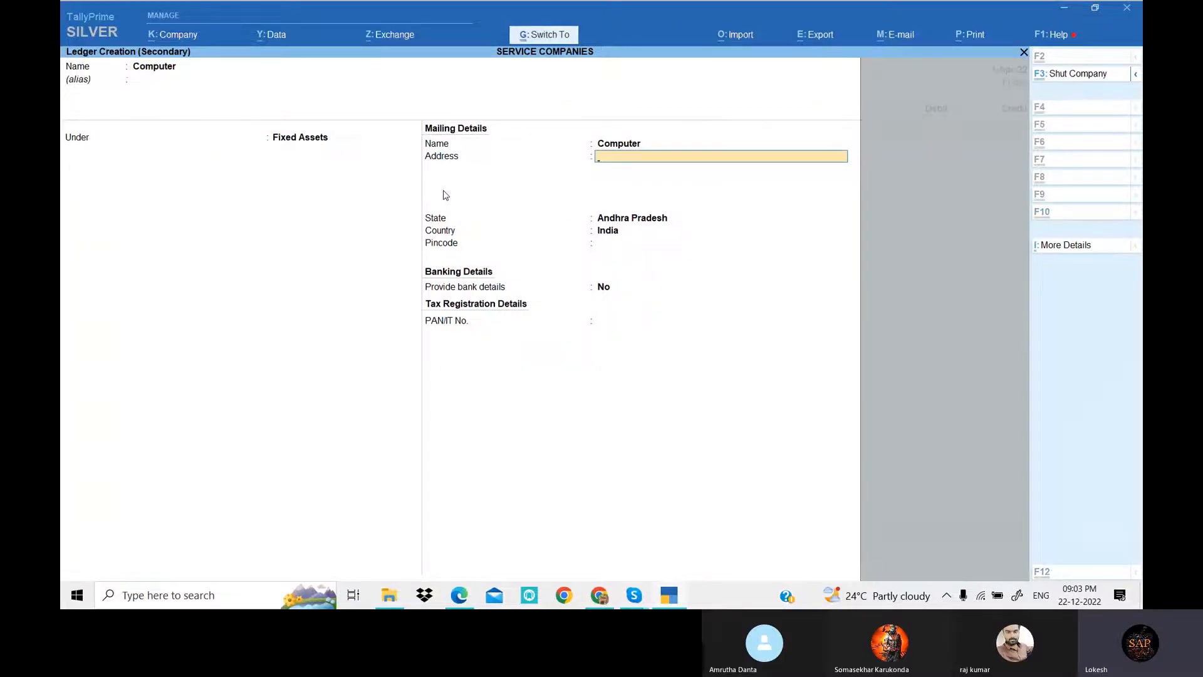
key("ctrl+a")
Debit Computer with 22500 against Cash and save the payment voucher without a narration.
type("2")
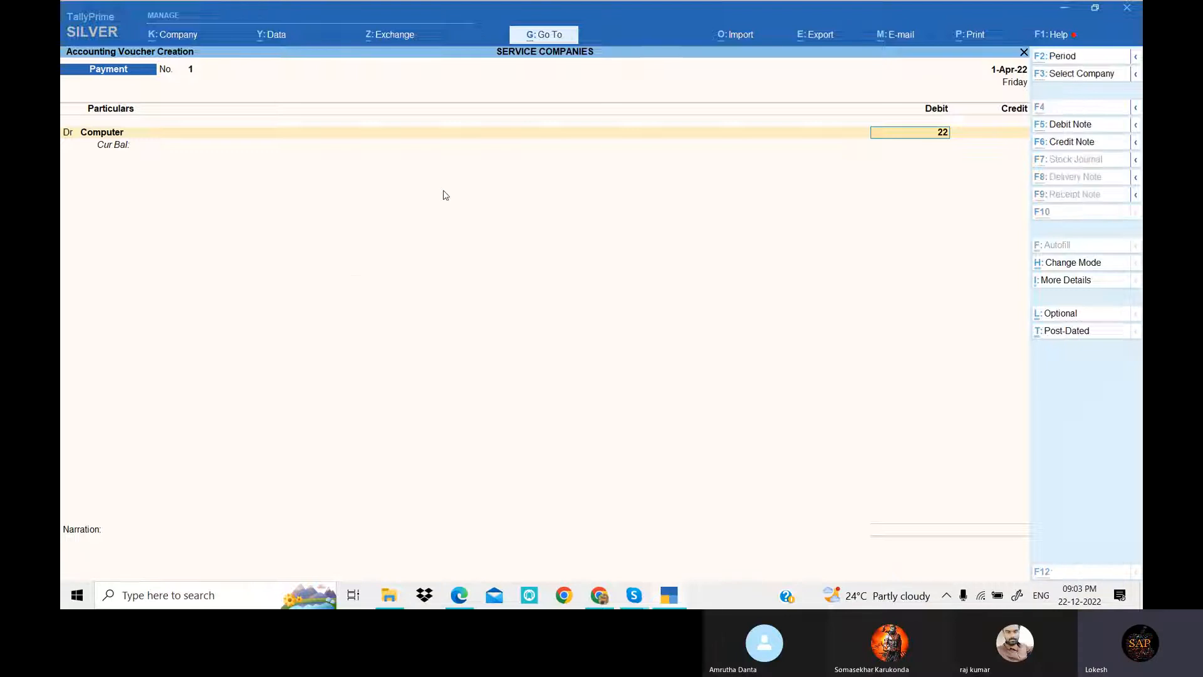
key("alt+Tab")
key("alt+Tab")
type("2500")
key("Return")
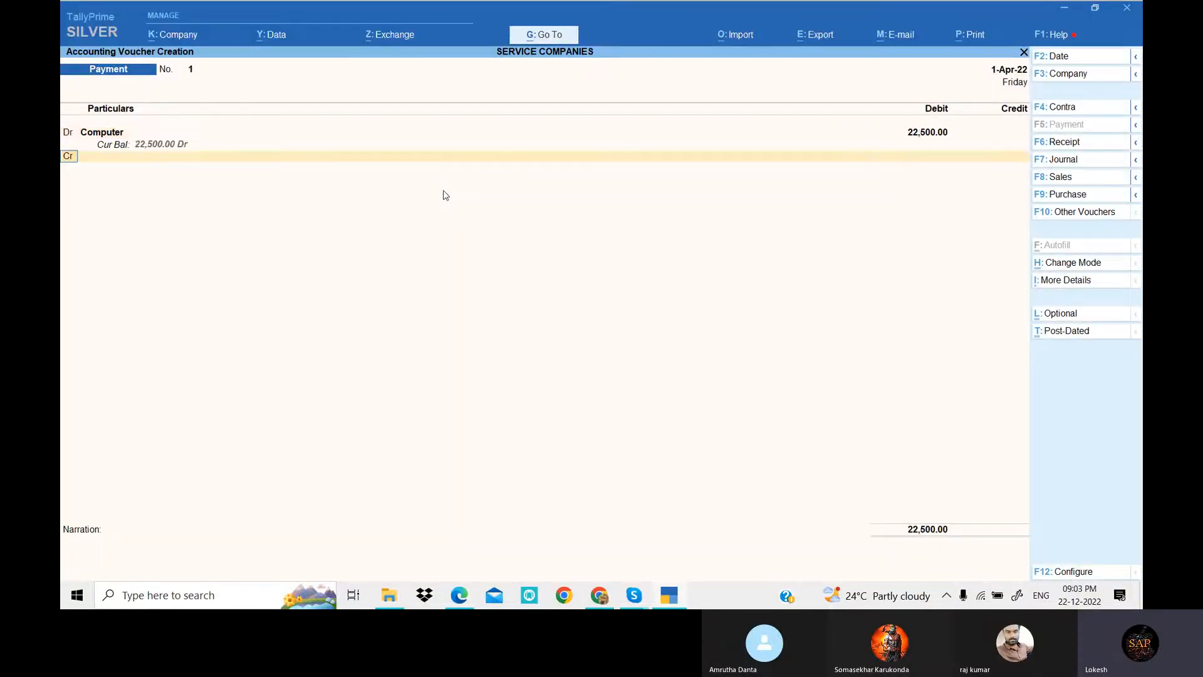
key("Return")
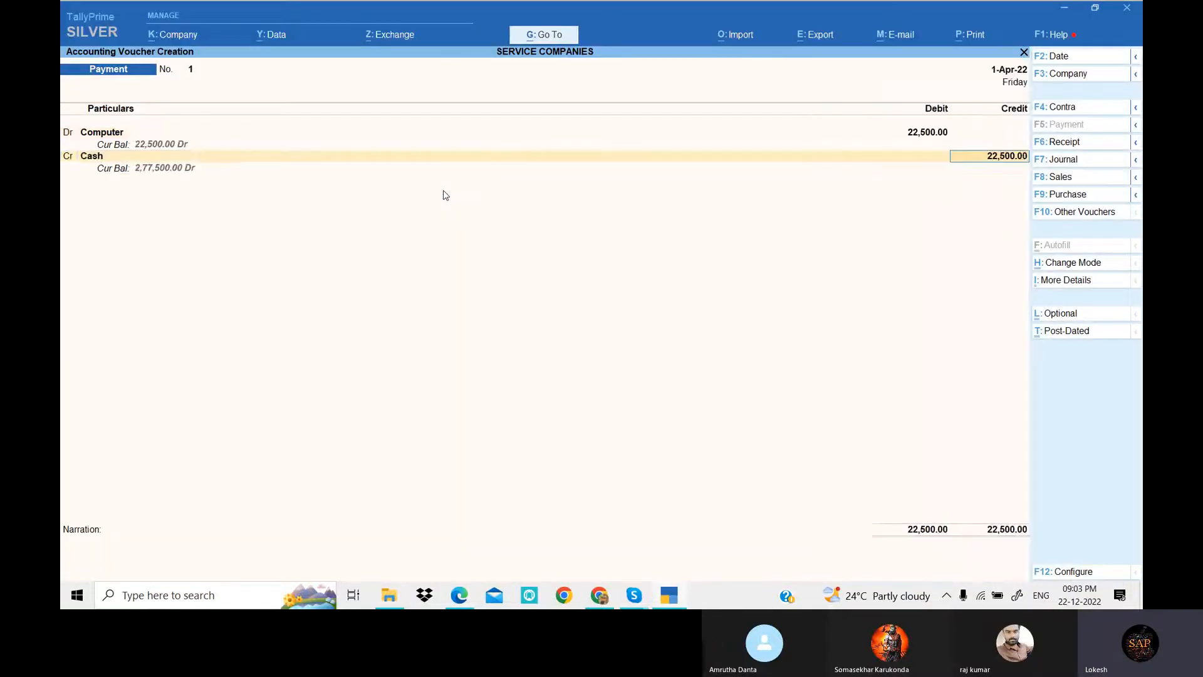
key("Return")
key("Return")
key("Return")
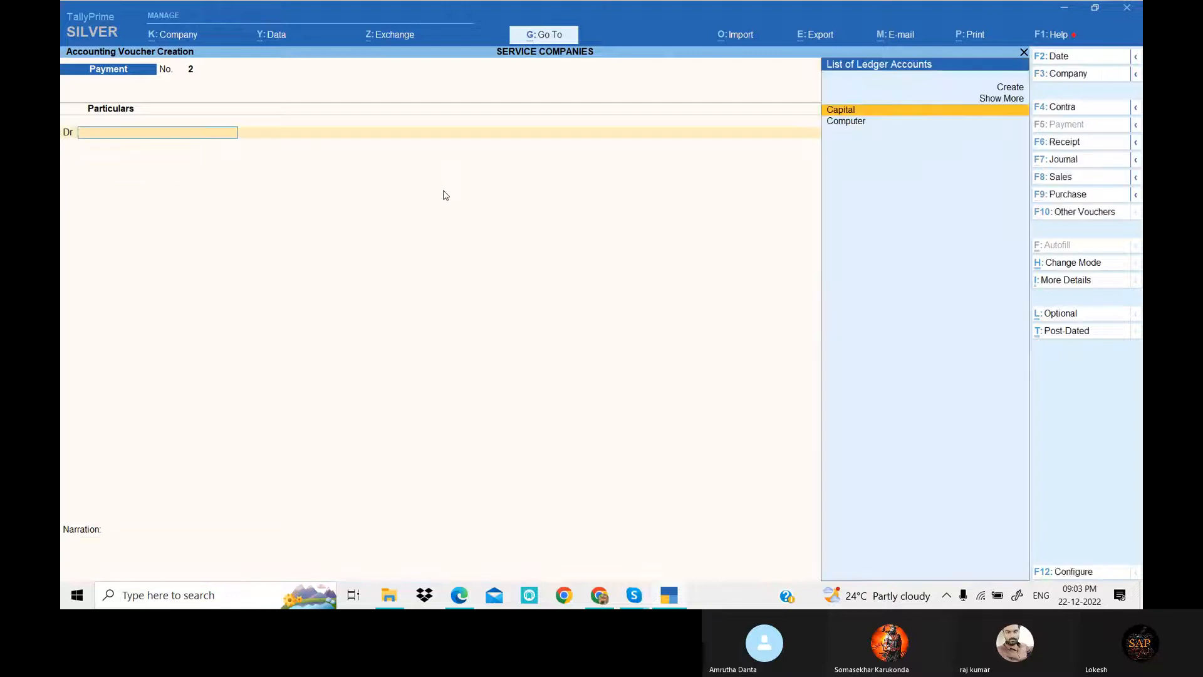
Check the third transaction in the PDF and start a contra voucher crediting Cash with 100000.
key("alt+Tab")
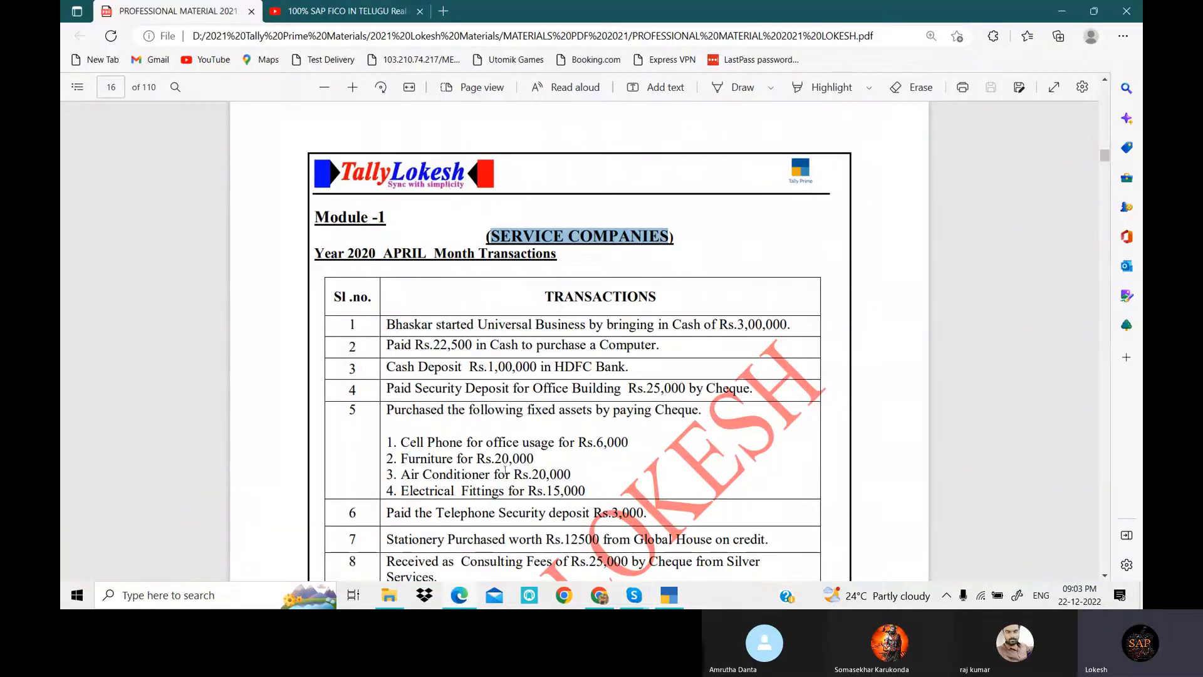
key("alt+Tab")
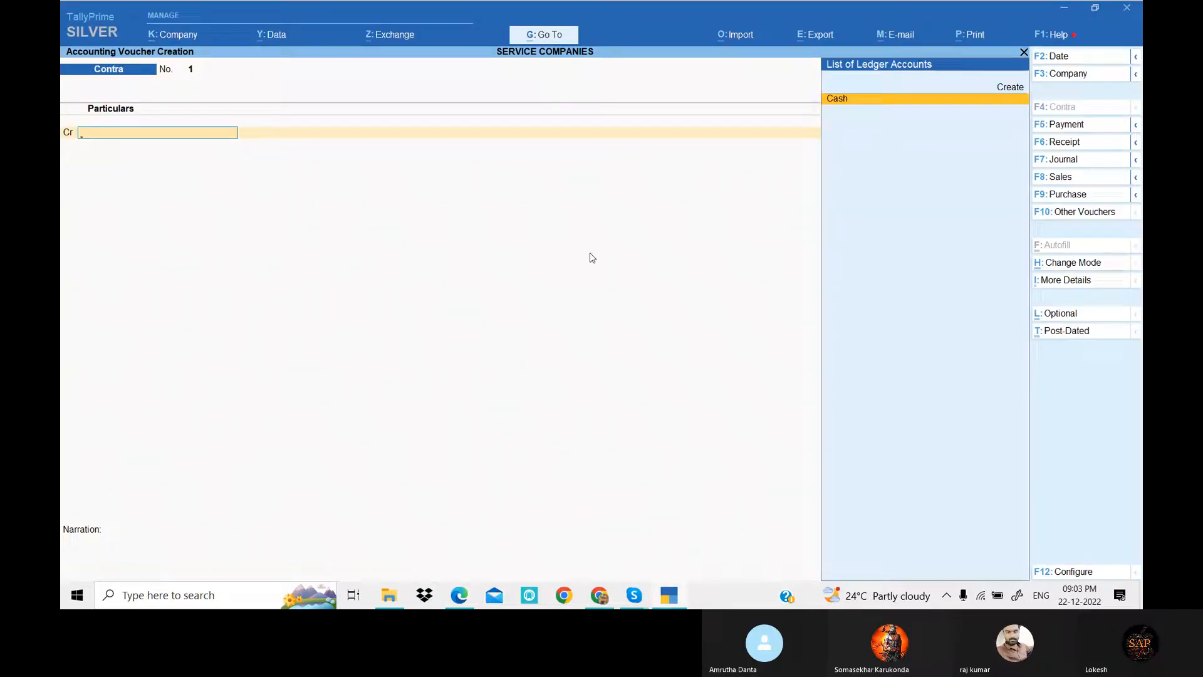
key("F4")
type("100000")
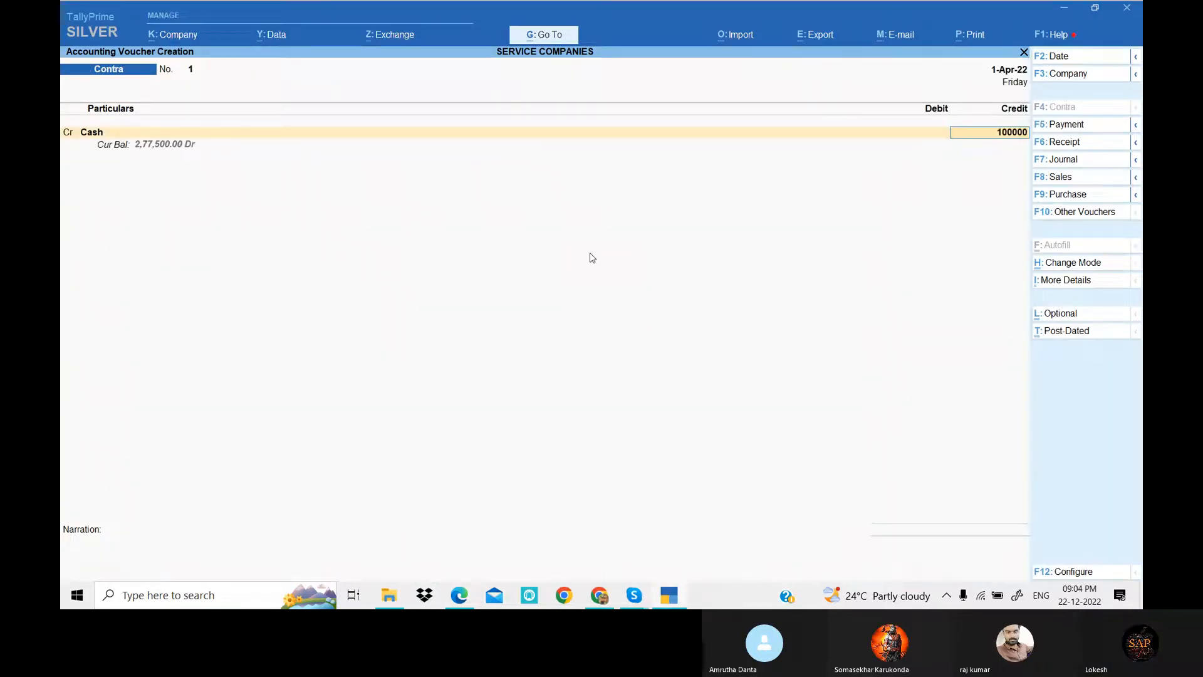
key("Return")
Create an Hdfc Bank ledger under Bank Accounts for the debit line and save the contra voucher.
key("alt+c")
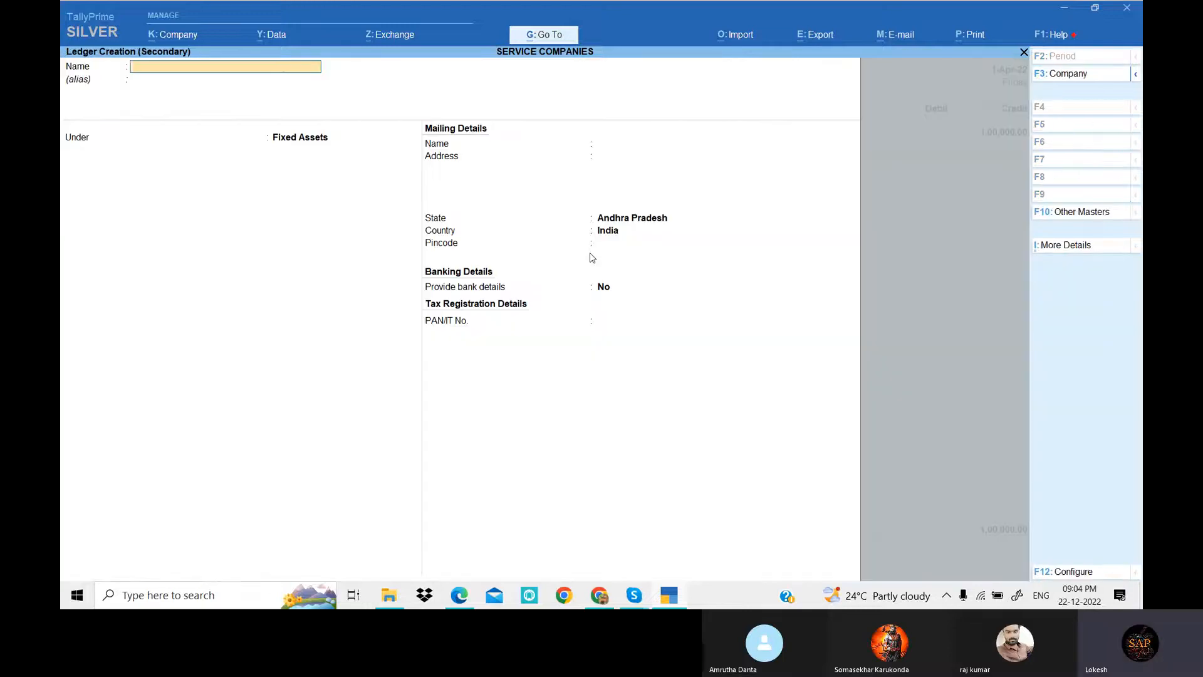
type("Hdfc Bank")
key("Return")
key("Return")
type("Ba")
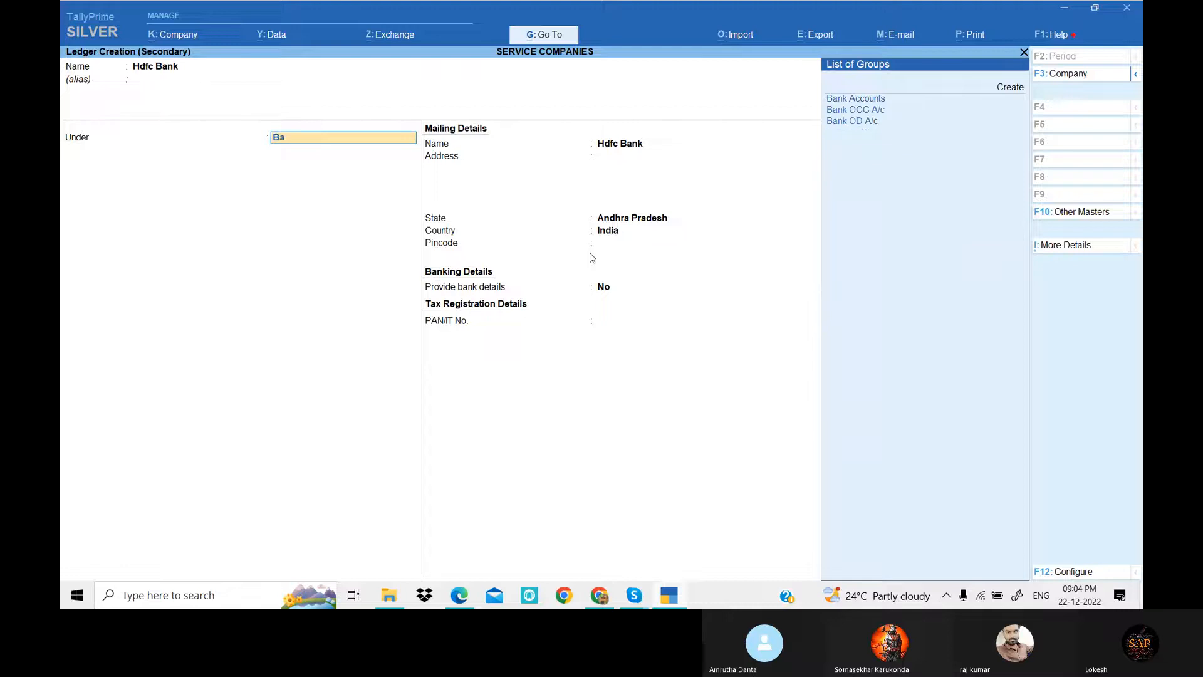
key("Return")
key("Return")
key("Return")
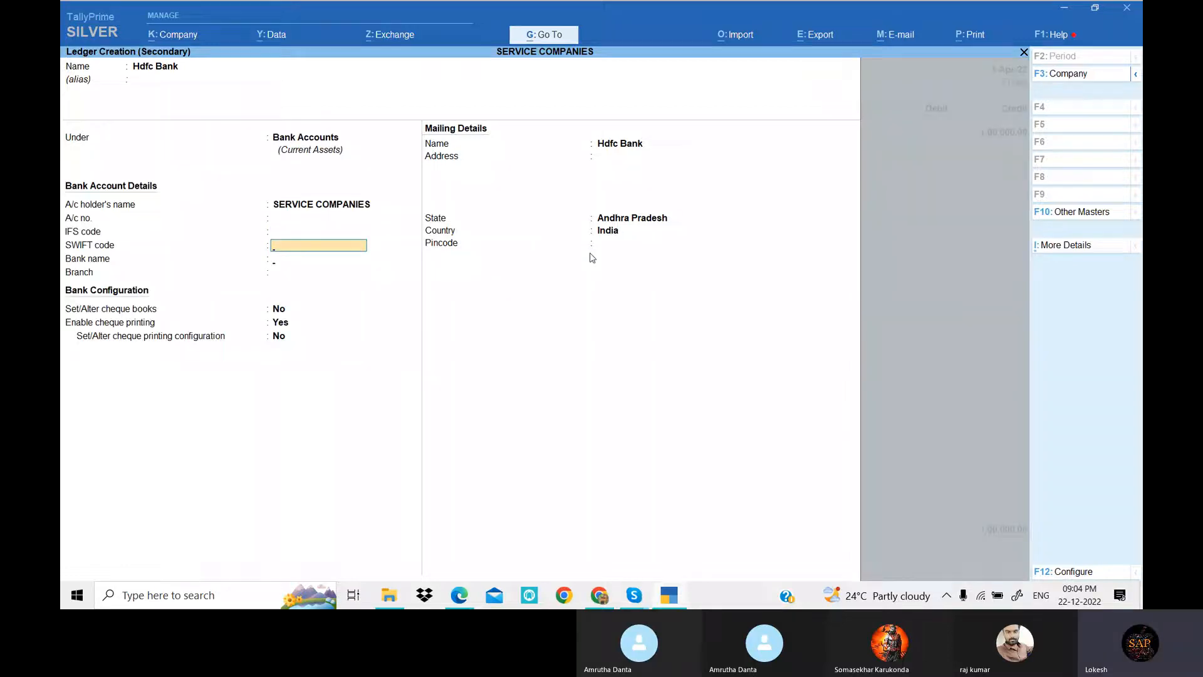
key("Return")
key("Return")
key("ctrl+a")
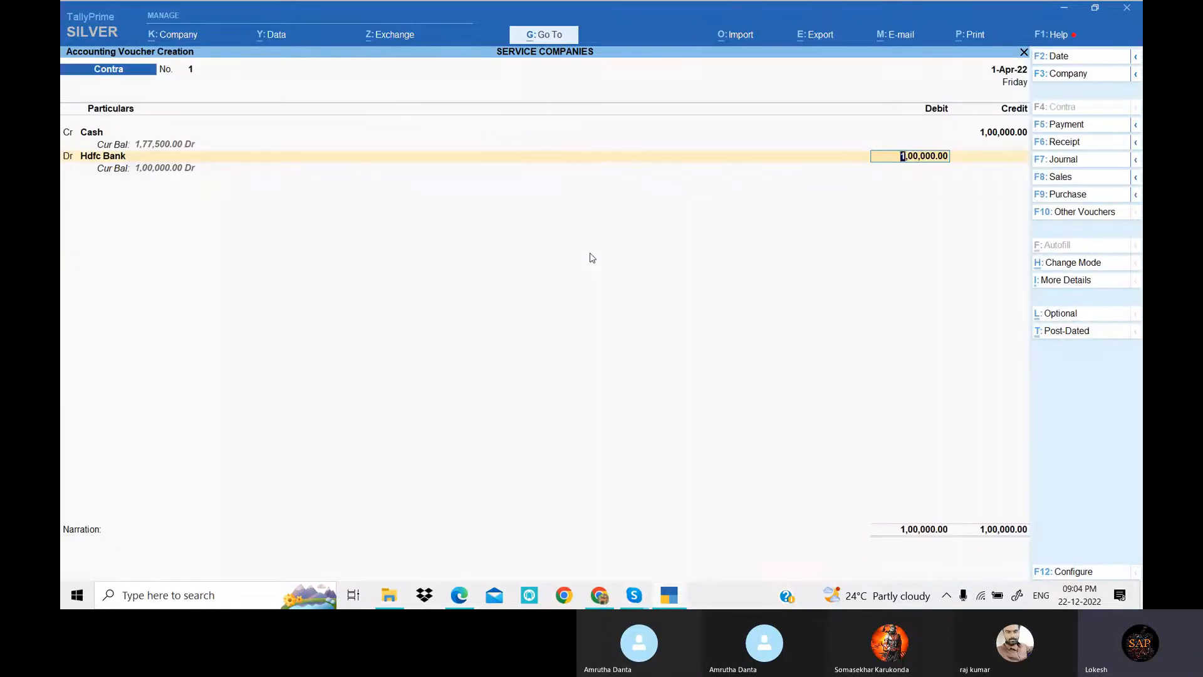
key("ctrl")
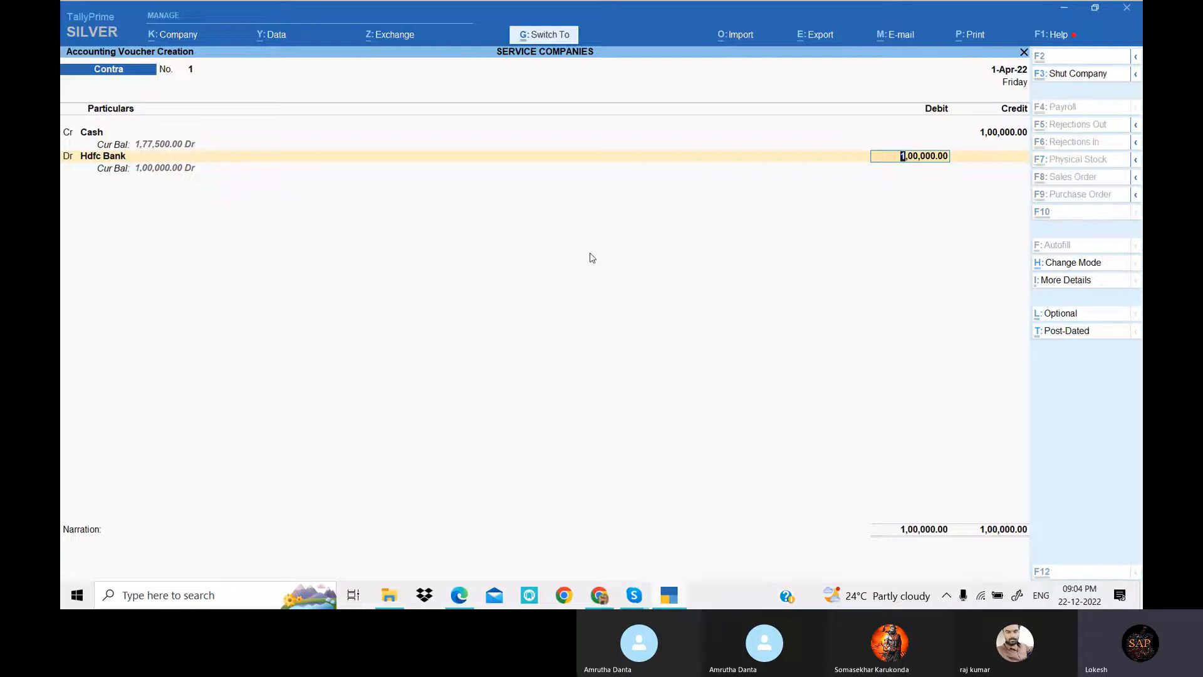
Review the fourth transaction in the PDF and start a payment voucher for the building security deposit.
key("alt+Tab")
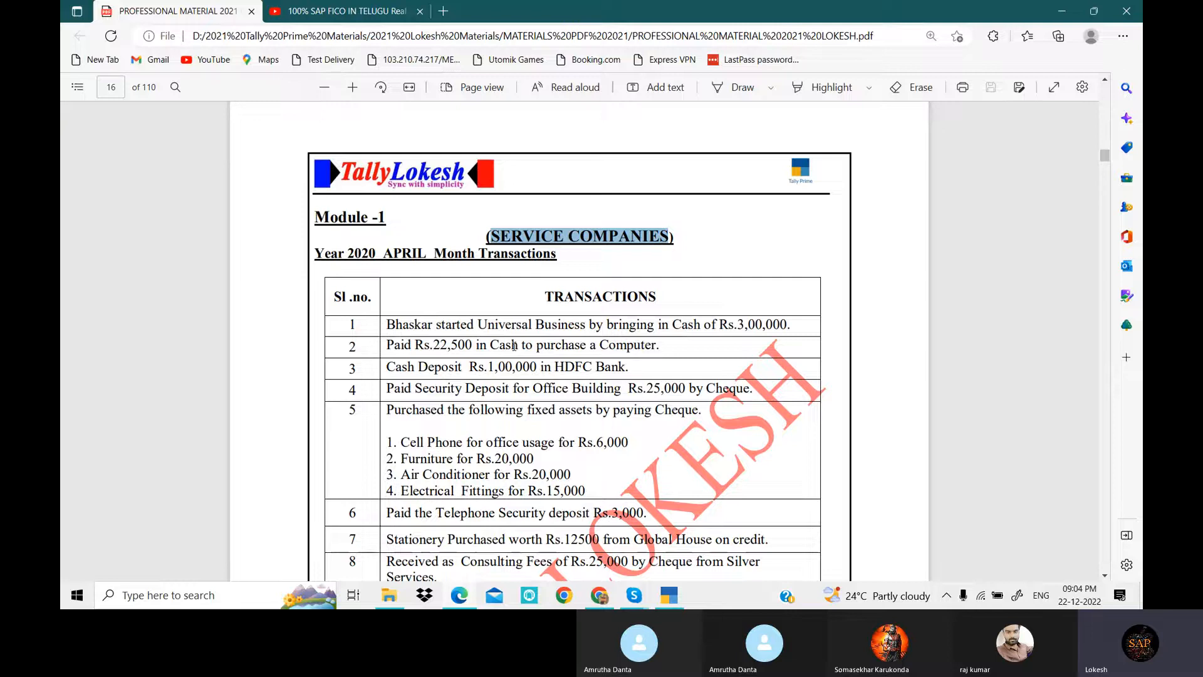
scroll(571, 350, "down", 1)
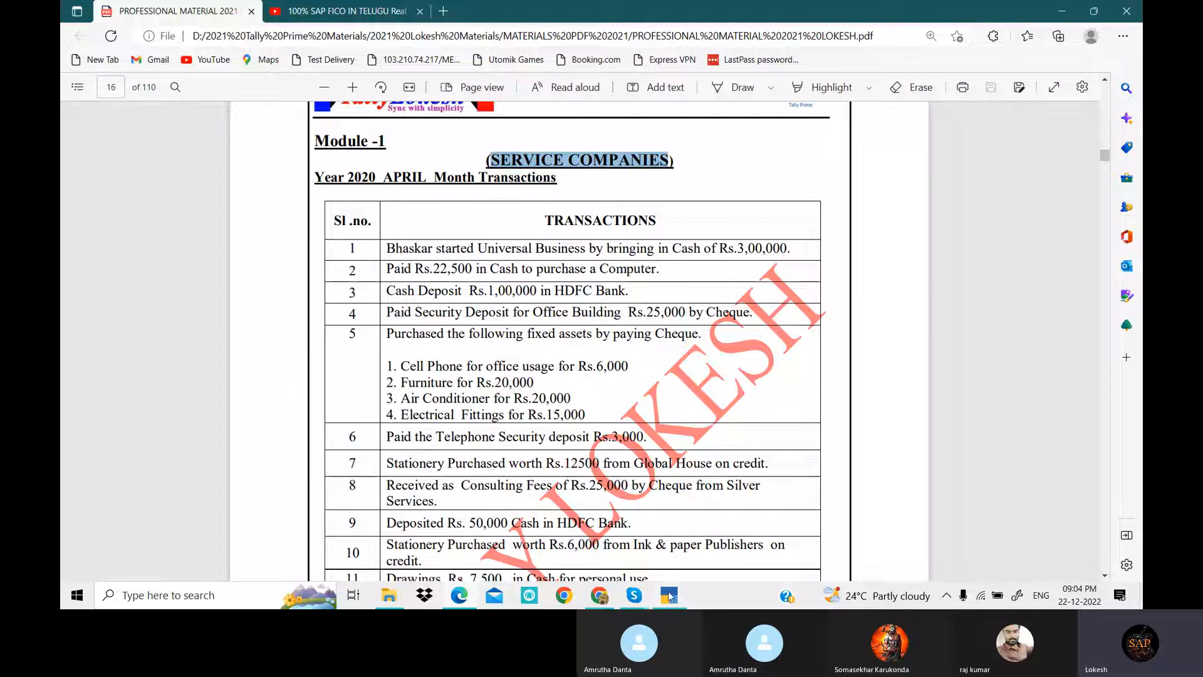
key("alt+Tab")
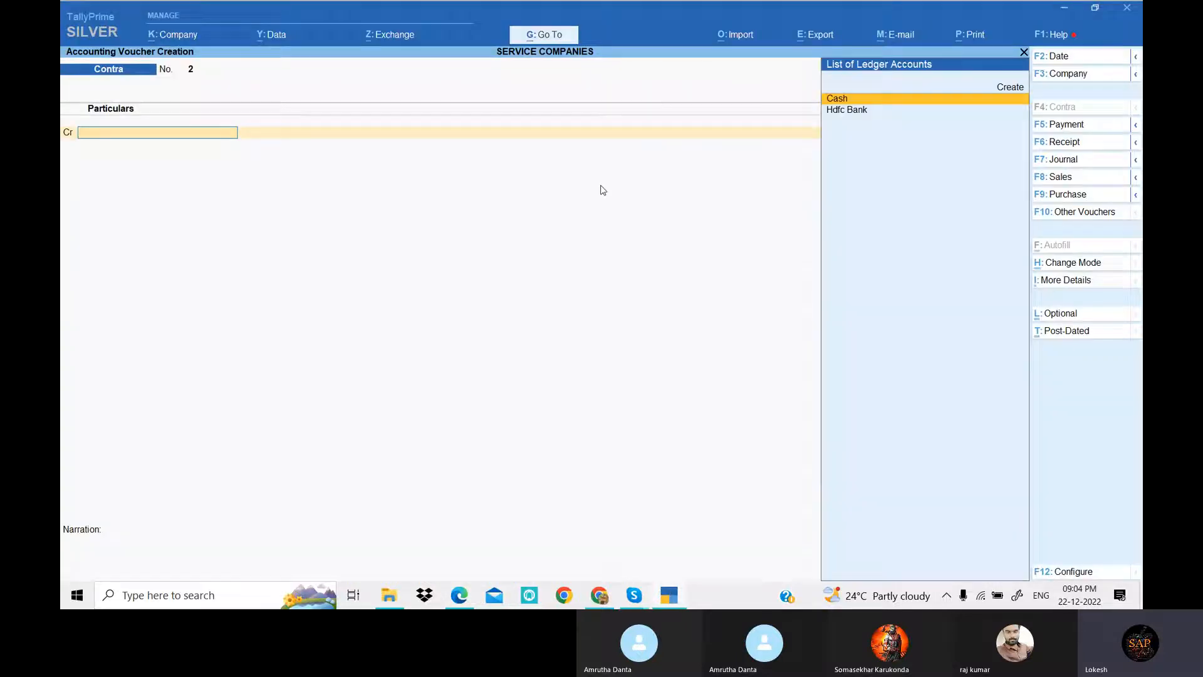
left_click(1111, 123)
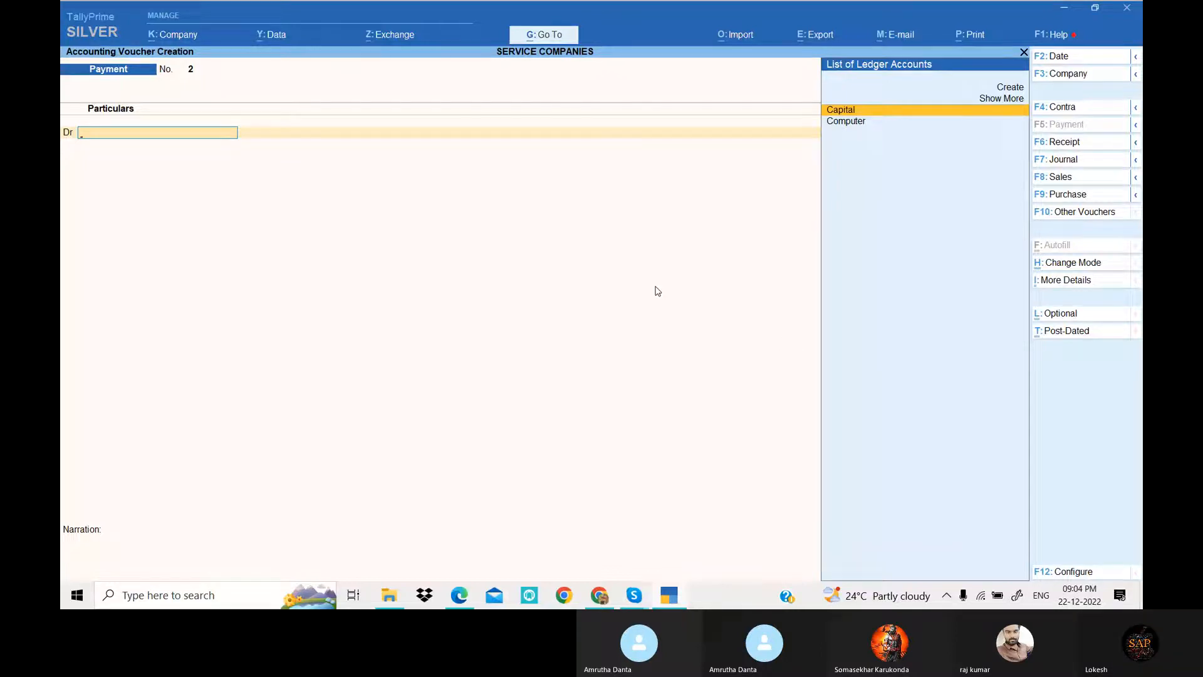
Create an Sd Building ledger under Deposits (Asset) for the payment voucher's debit line.
key("alt+c")
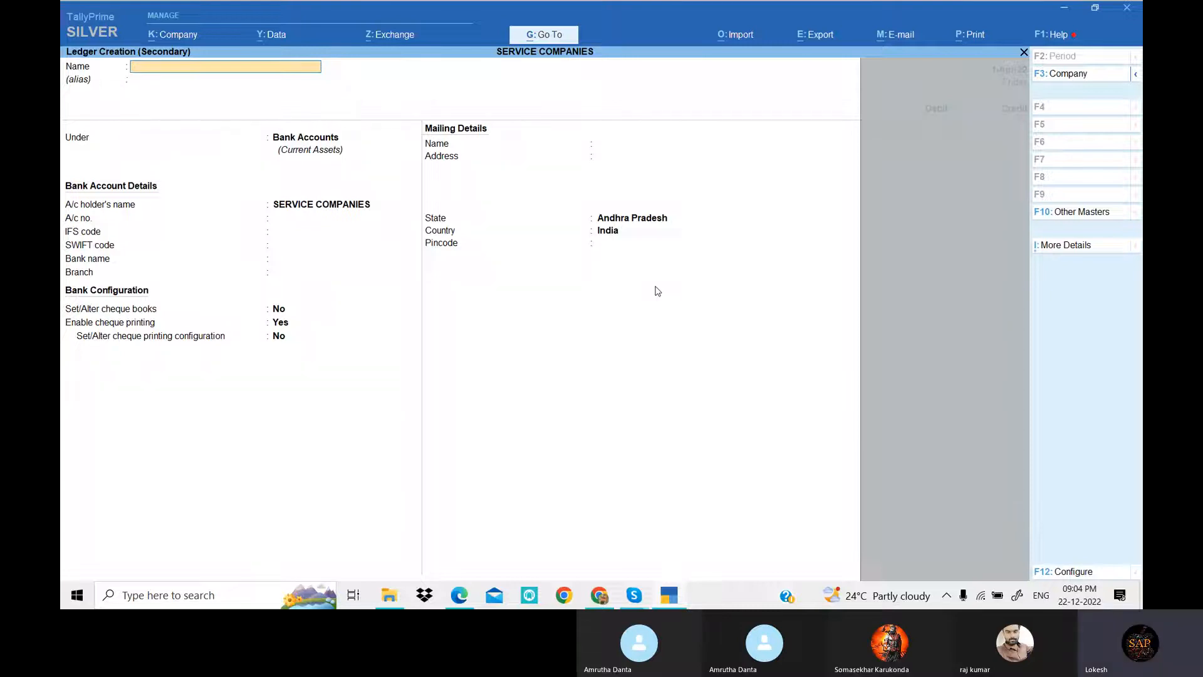
type("Sd Building")
key("Return")
type("dep")
key("Return")
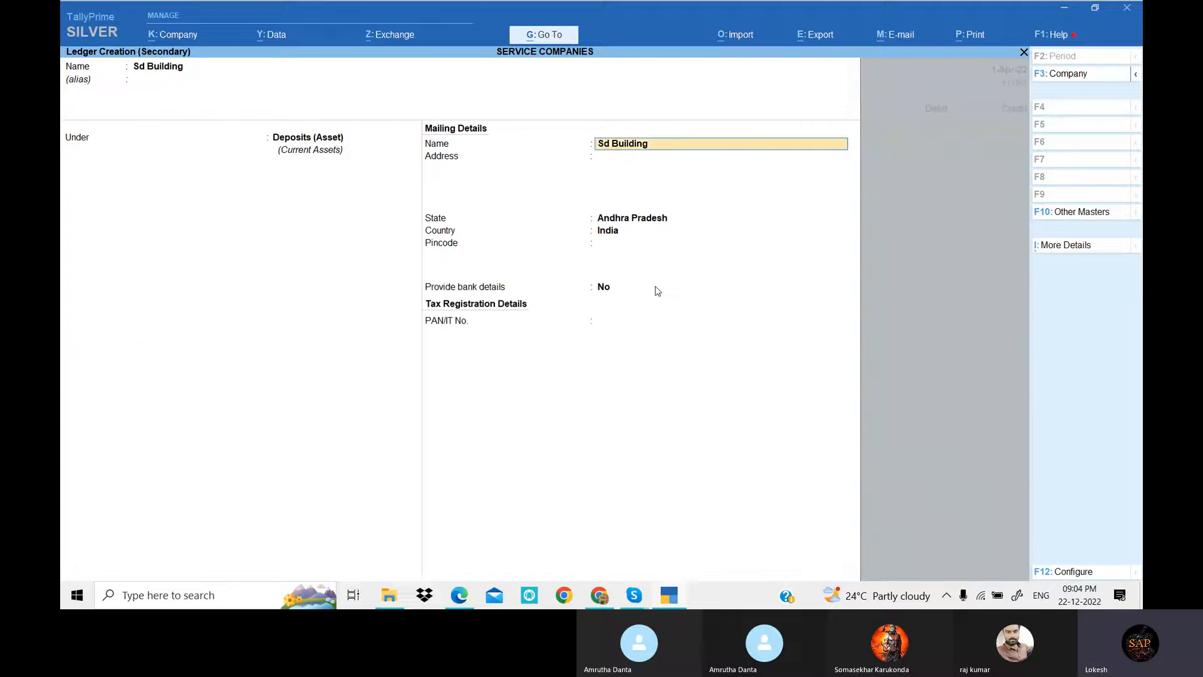
key("Return")
key("Return")
key("Return")
key("Return")
key("Return")
key("Return")
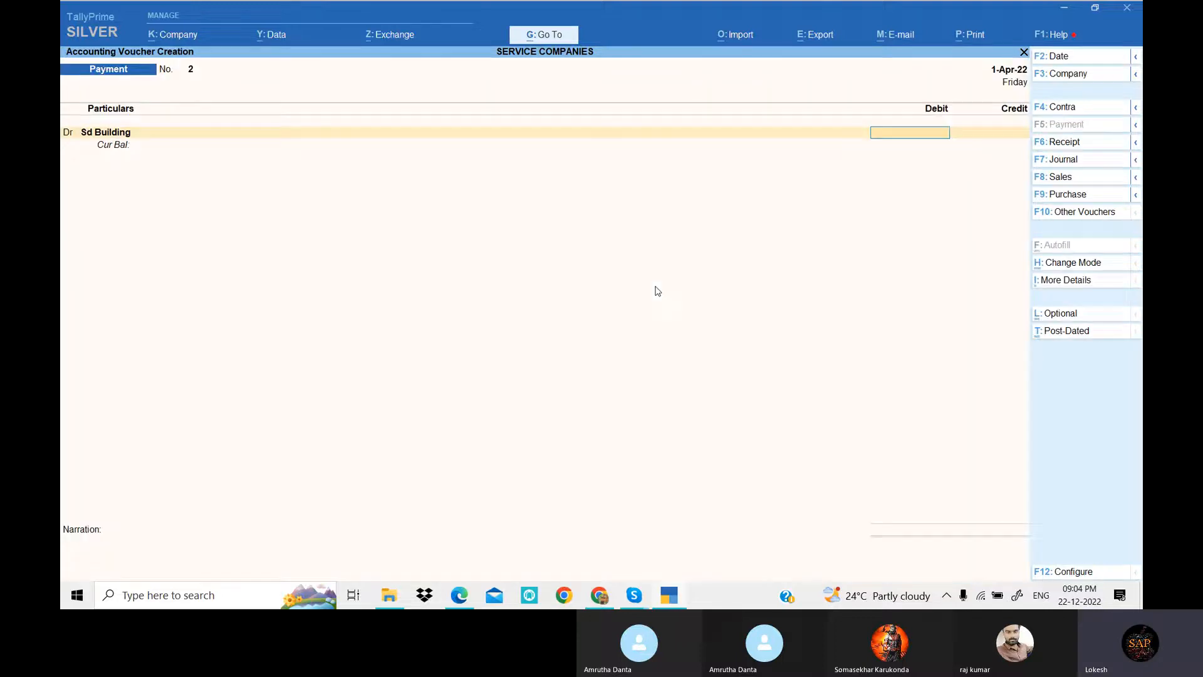
Debit Sd Building with the 25000 security deposit given in the PDF.
key("alt")
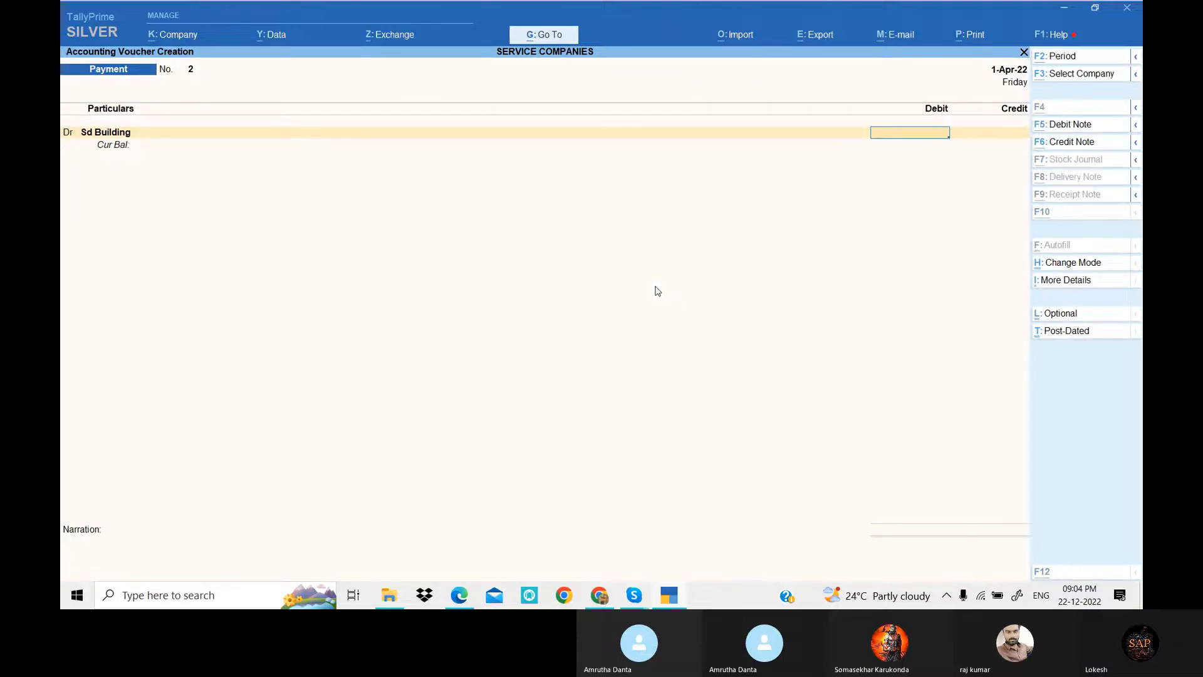
key("alt+Tab")
type("25000")
key("Return")
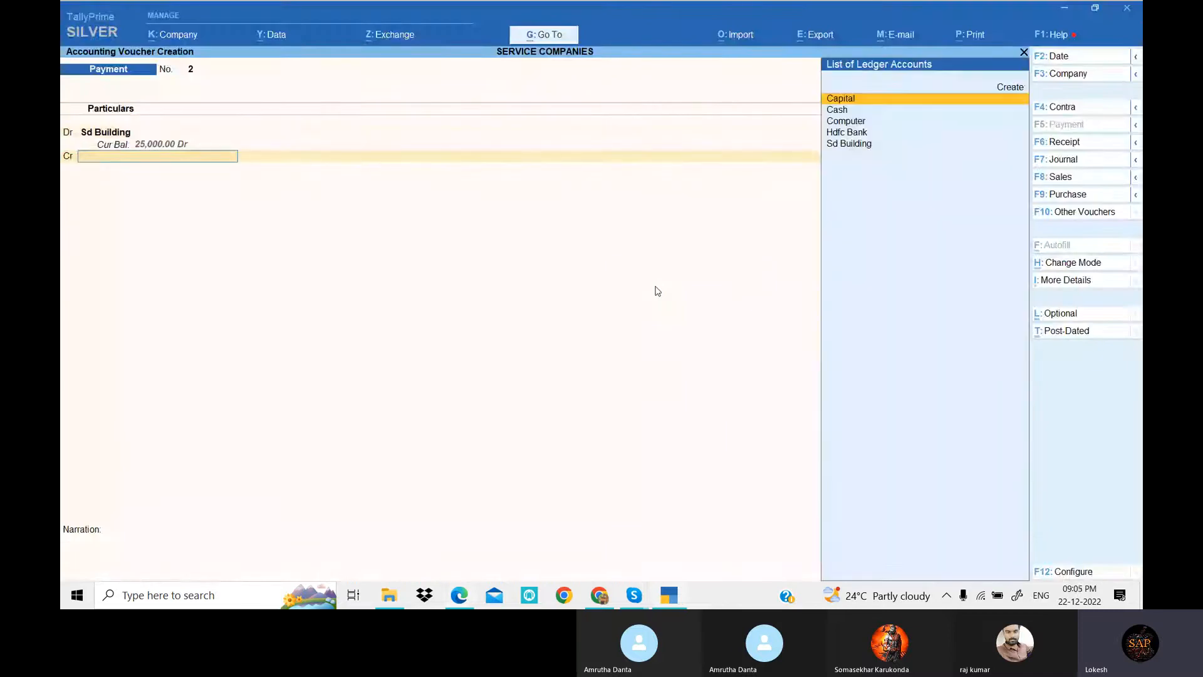
Credit Hdfc Bank with the 25000 and save the payment voucher without a narration.
key("Down")
key("Down")
key("Down")
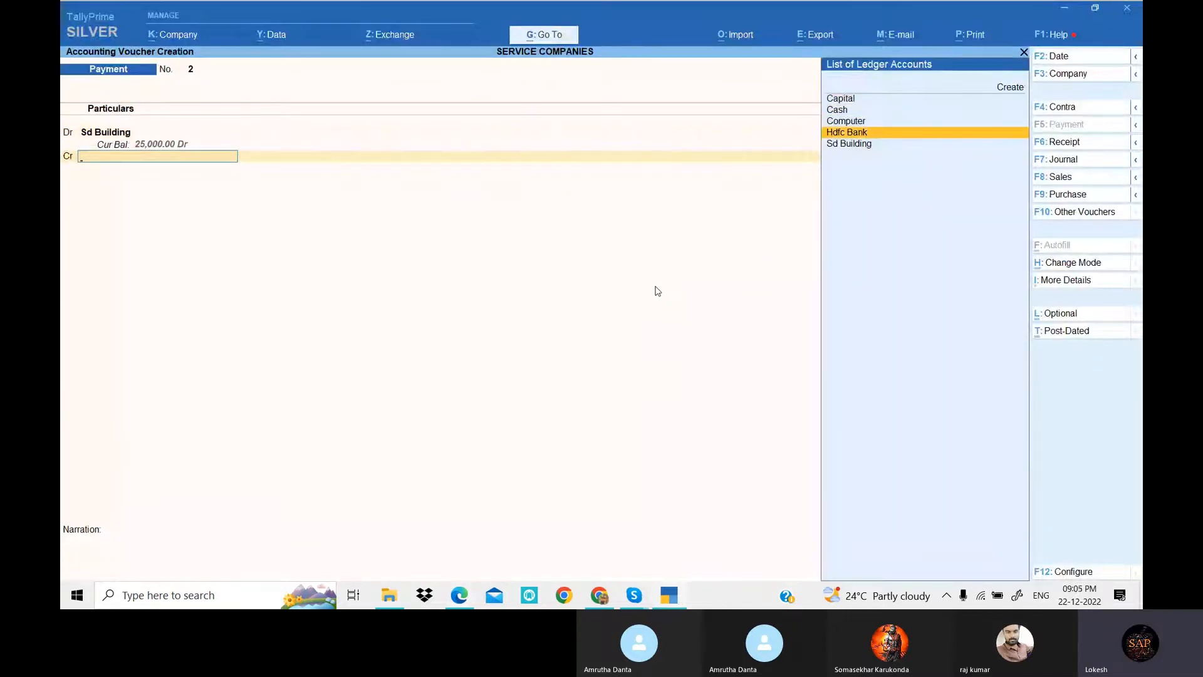
key("Return")
key("Return")
key("Return")
key("Return")
key("Return")
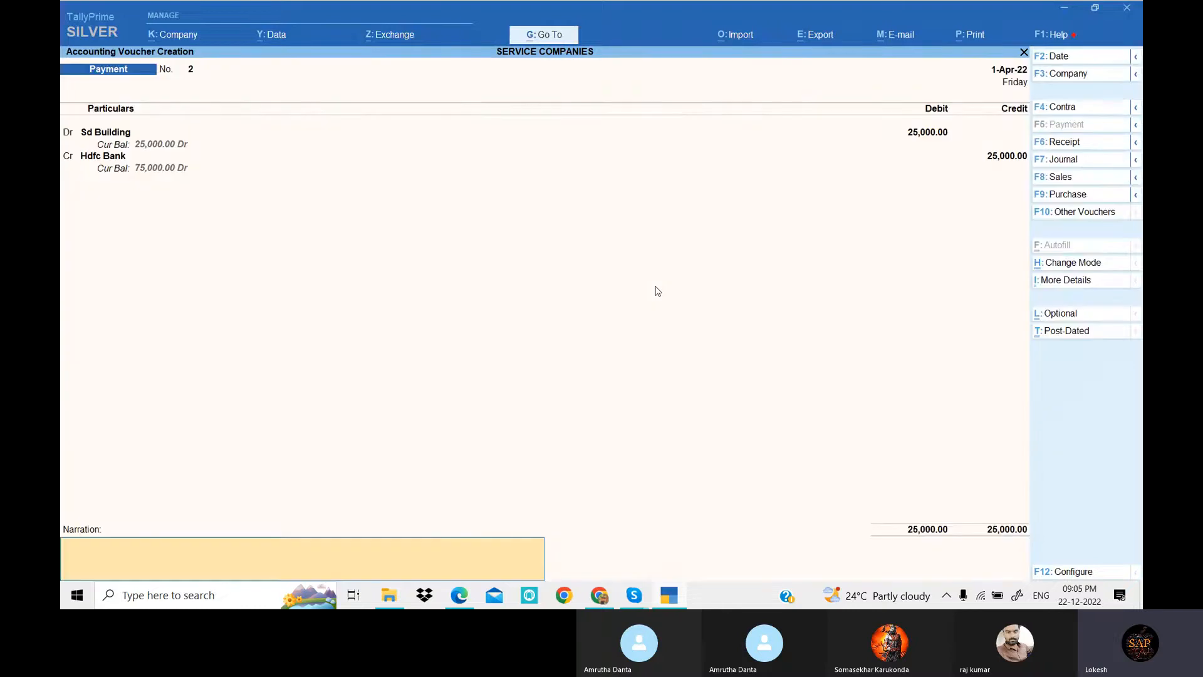
key("Return")
key("Return")
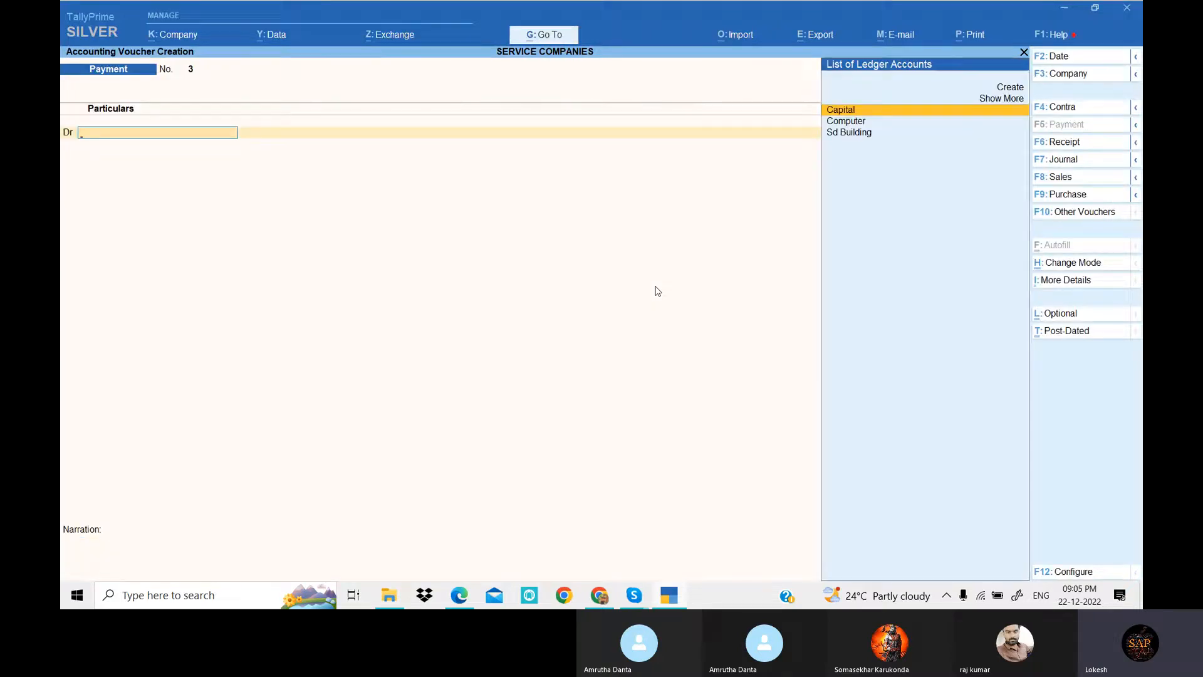
Create a Cell Phone ledger under Fixed Assets for the payment voucher's first debit line, copying the name from the PDF.
key("alt+Tab")
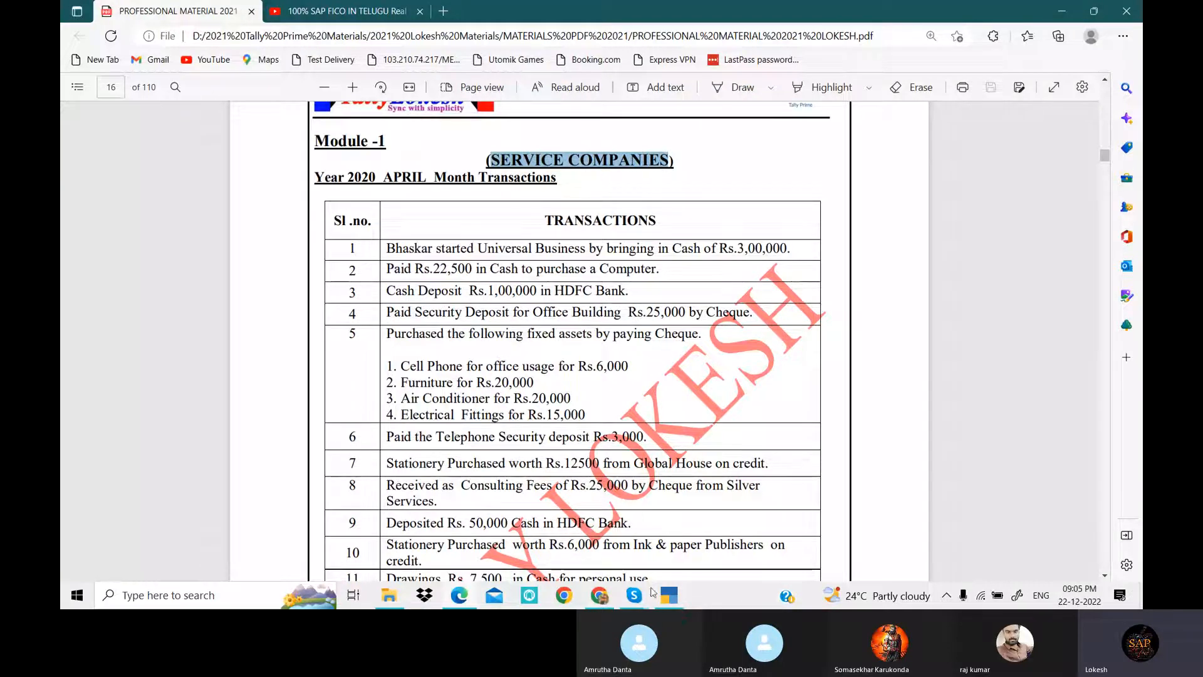
left_click(669, 595)
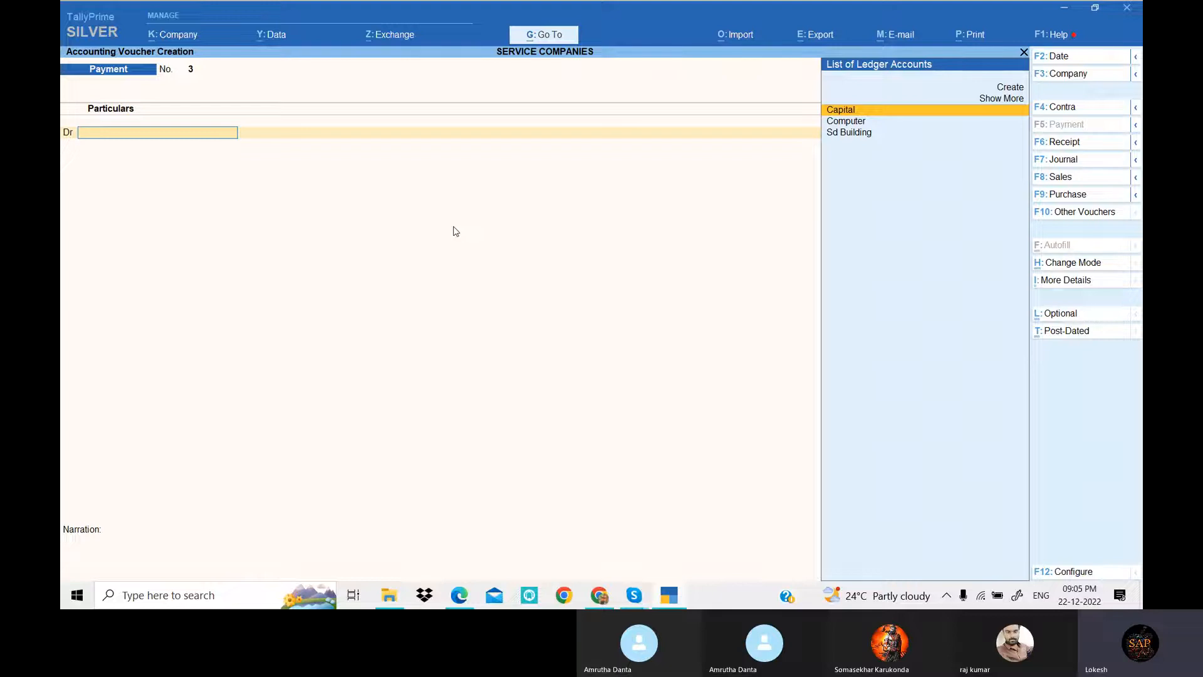
key("alt+c")
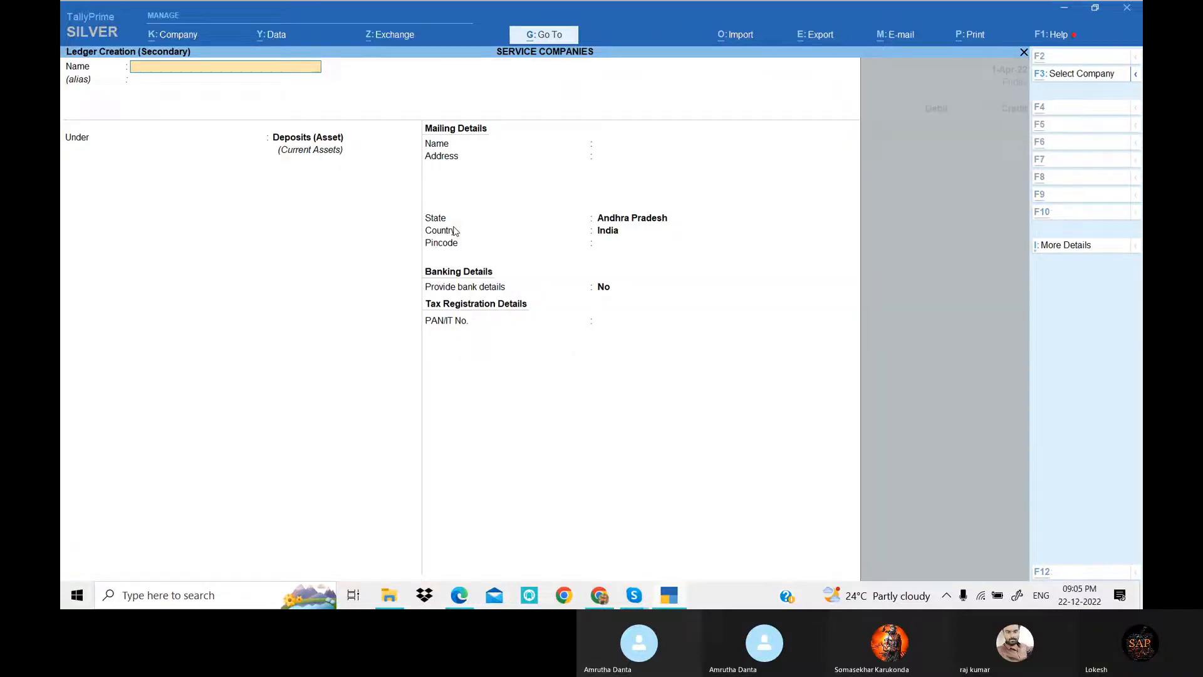
key("alt+Tab")
left_click_drag(401, 365, 462, 366)
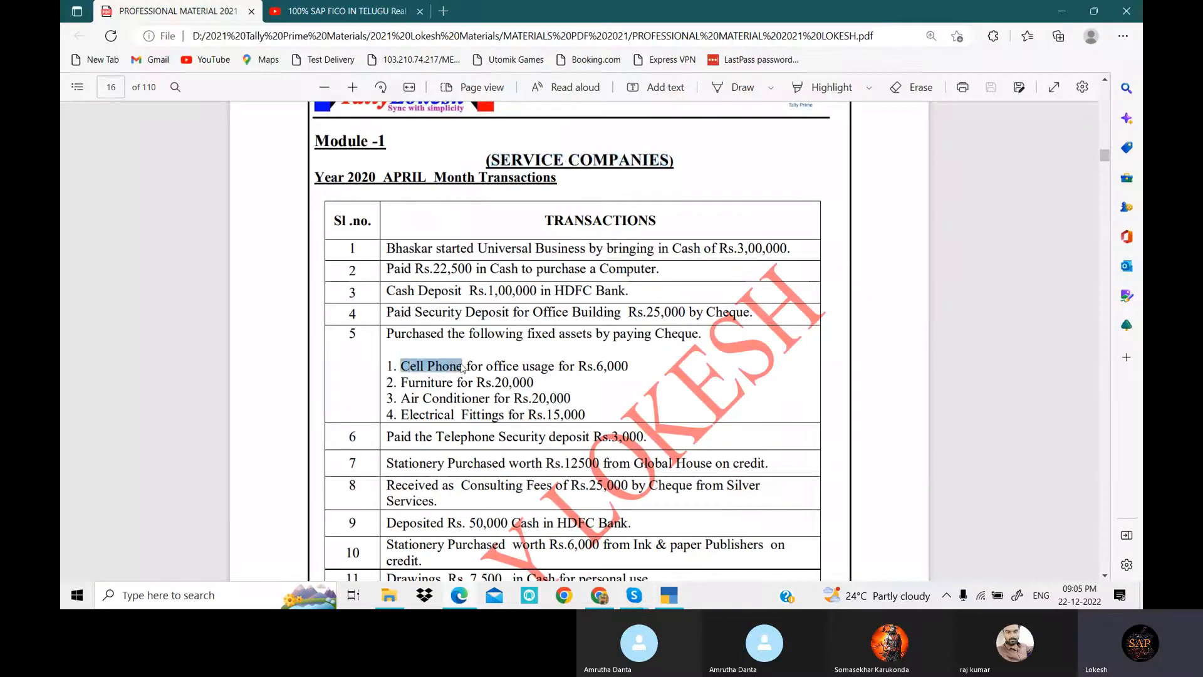
left_click(680, 600)
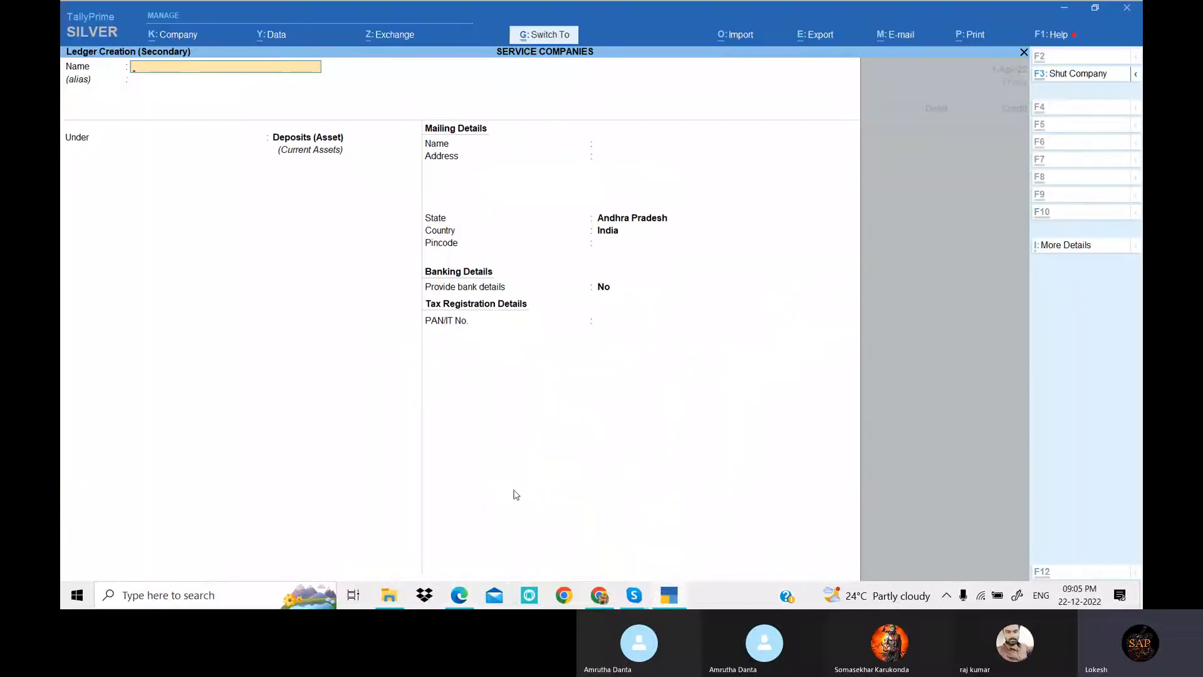
key("ctrl+alt+v")
key("Return")
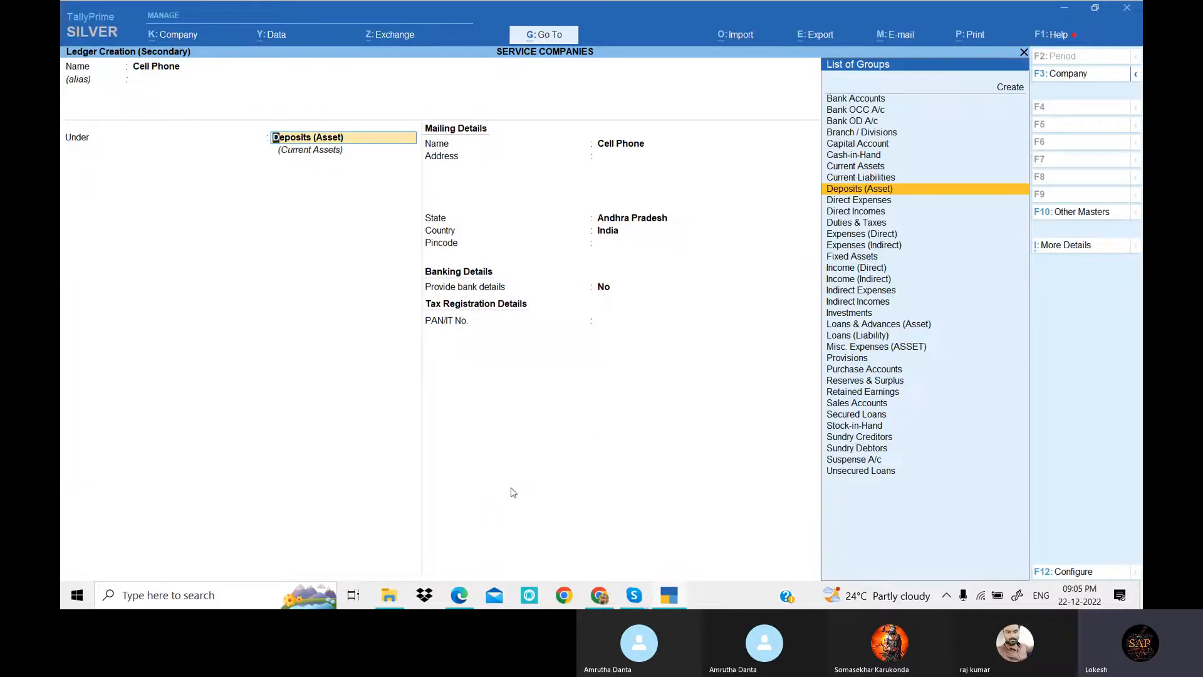
type("F")
key("Return")
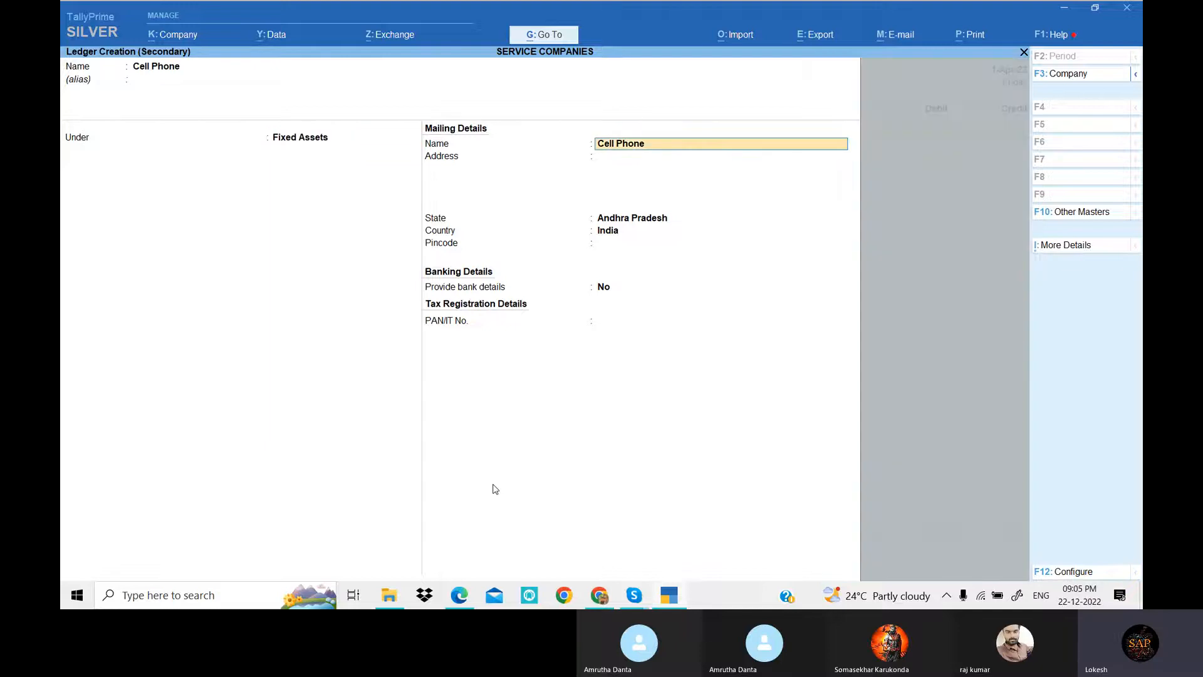
key("ctrl+a")
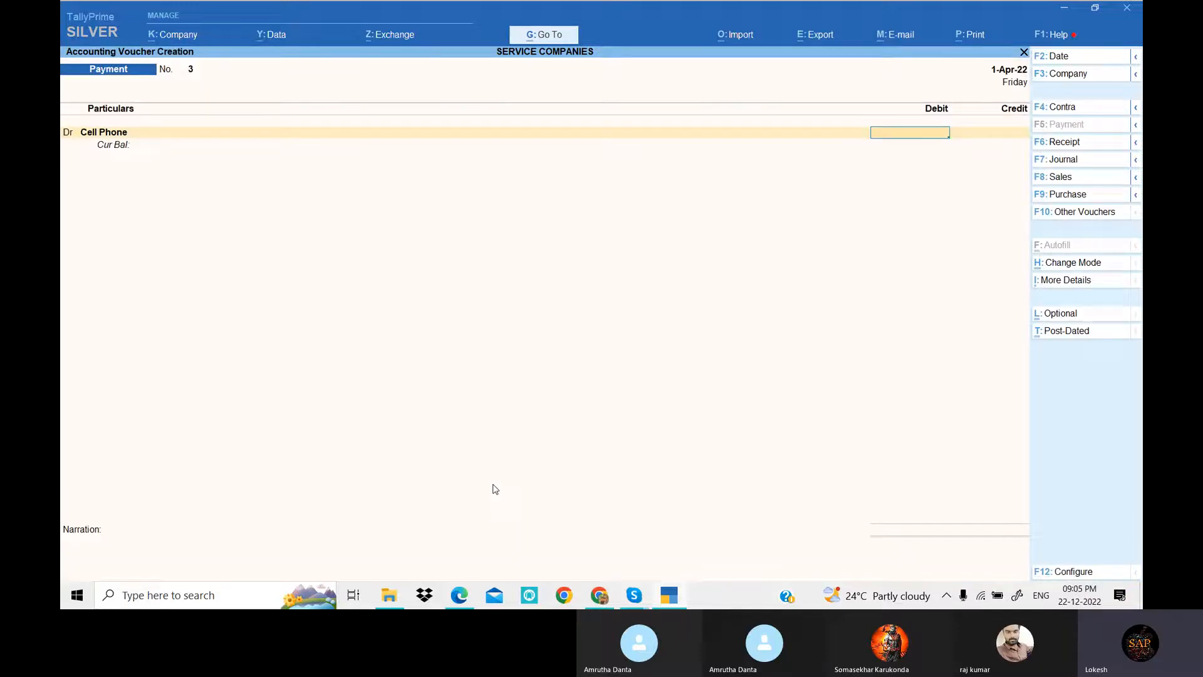
Check the cell phone price in the PDF and debit Cell Phone with 6000.
key("alt+Tab")
key("alt+Tab")
type("6000")
key("Return")
Create a Furniture ledger under Fixed Assets on a second debit line, copying the name from the PDF, and debit it with 20000.
type("D")
key("Return")
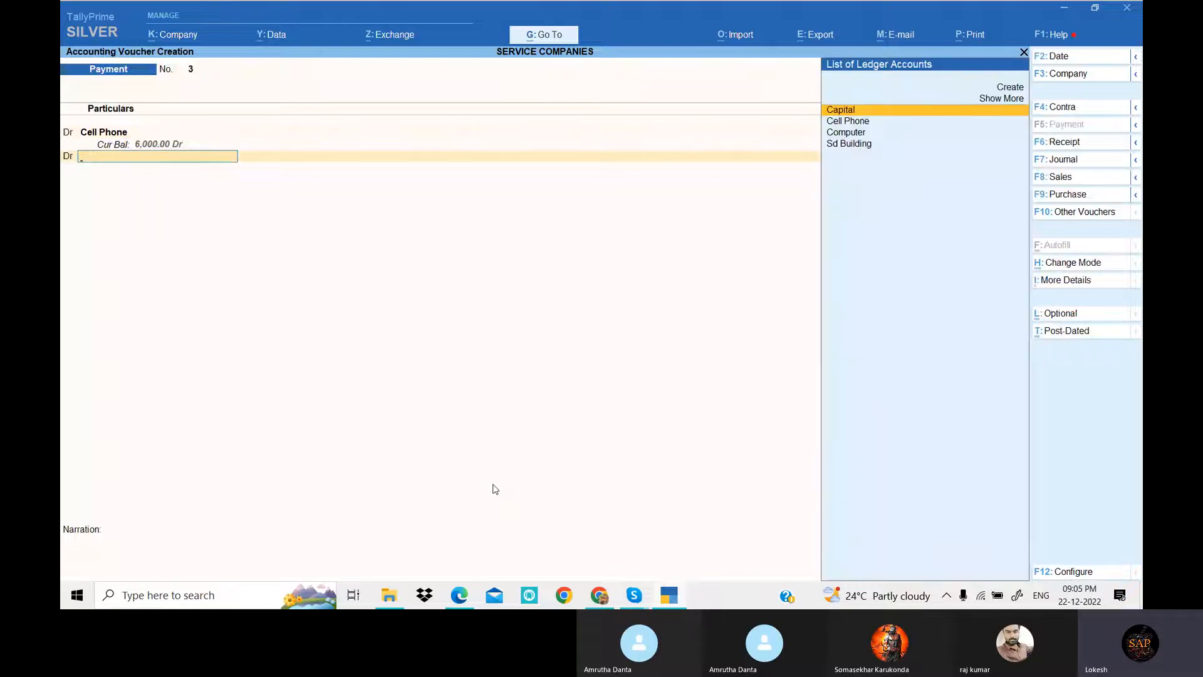
key("alt+c")
key("alt+Tab")
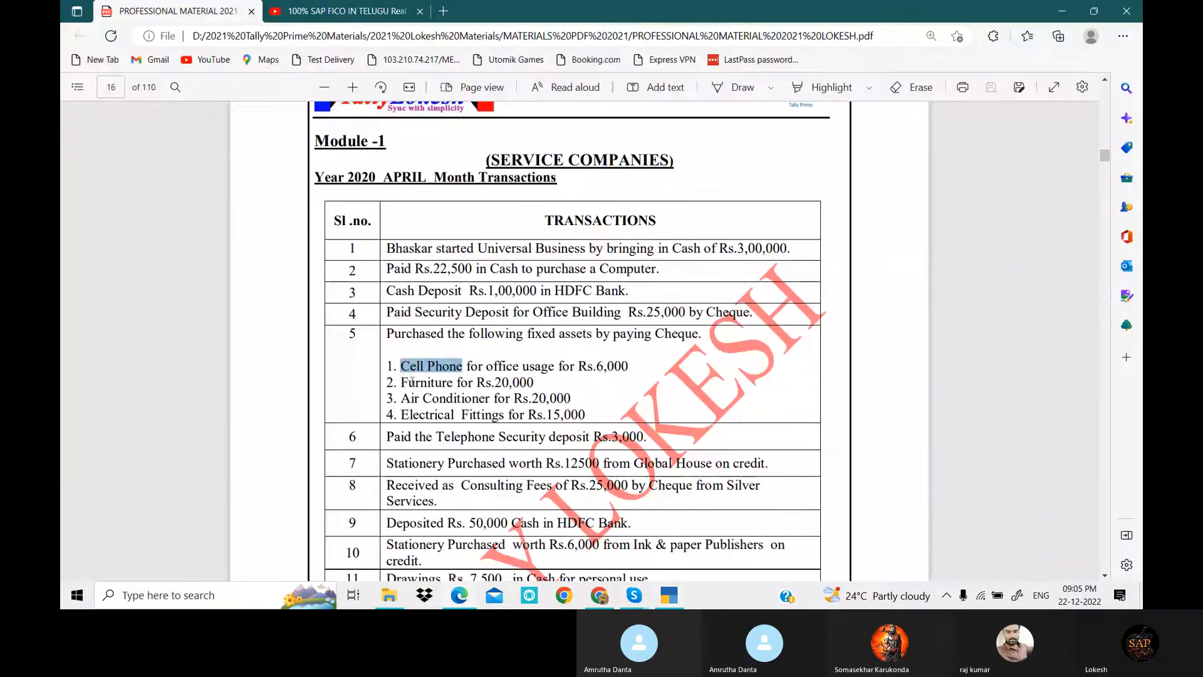
left_click_drag(400, 382, 453, 381)
key("ctrl+c")
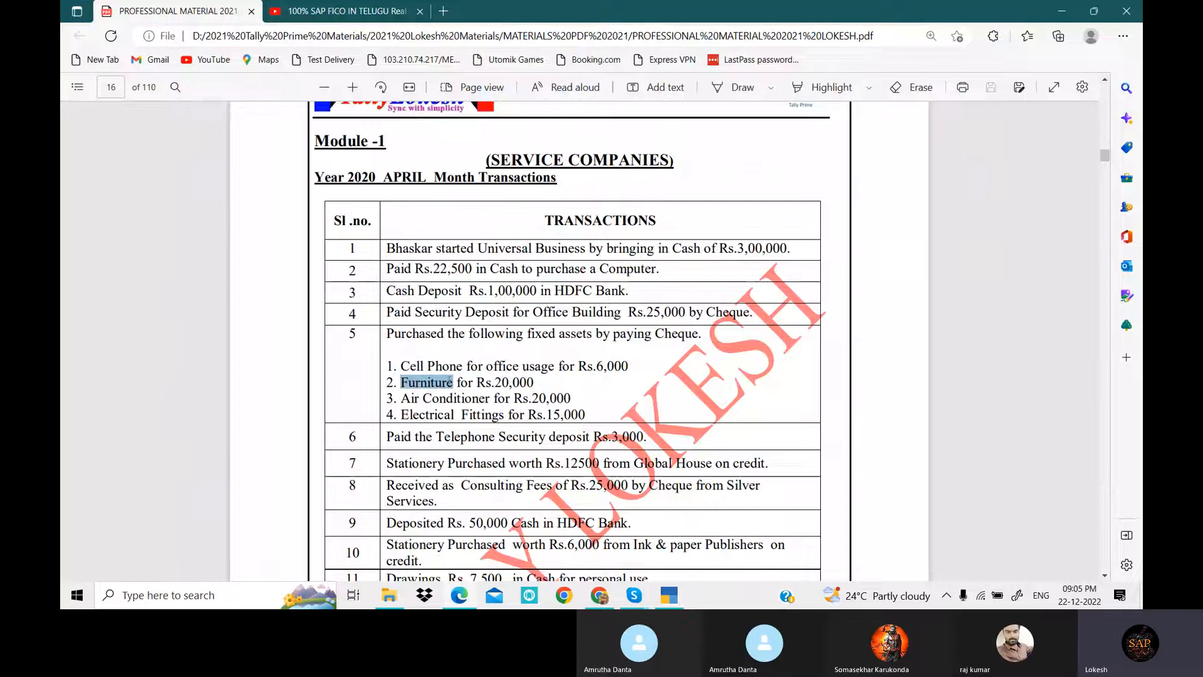
left_click(670, 597)
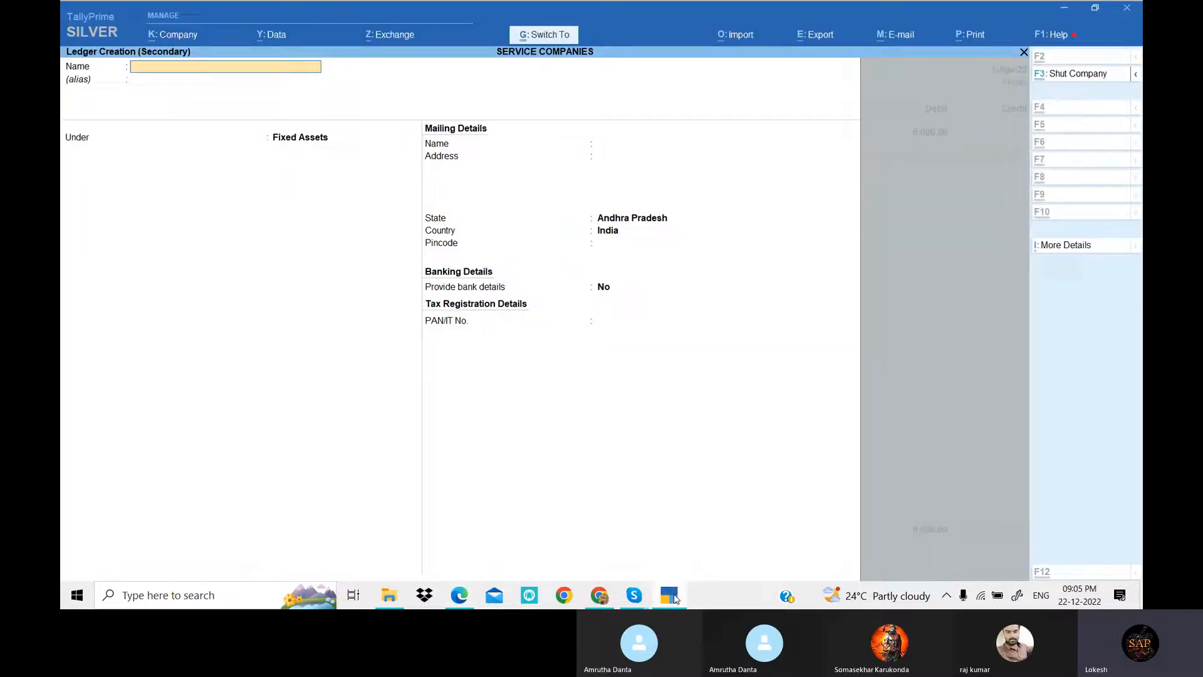
key("ctrl+v")
key("Return")
key("ctrl")
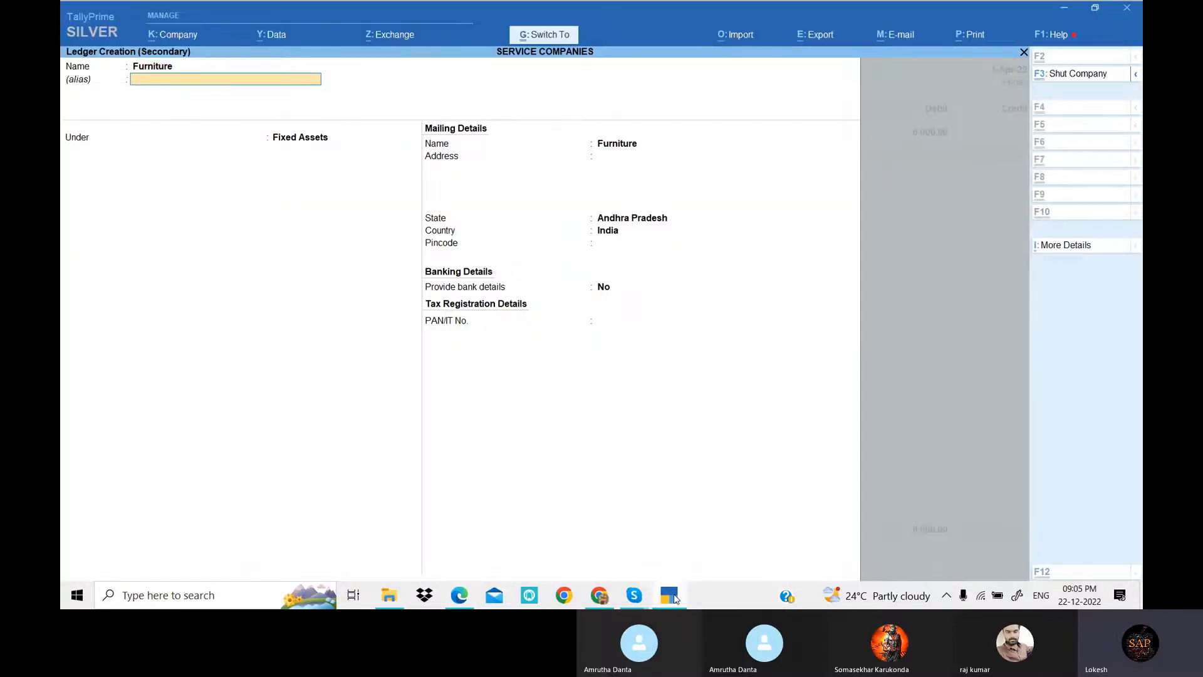
key("ctrl+a")
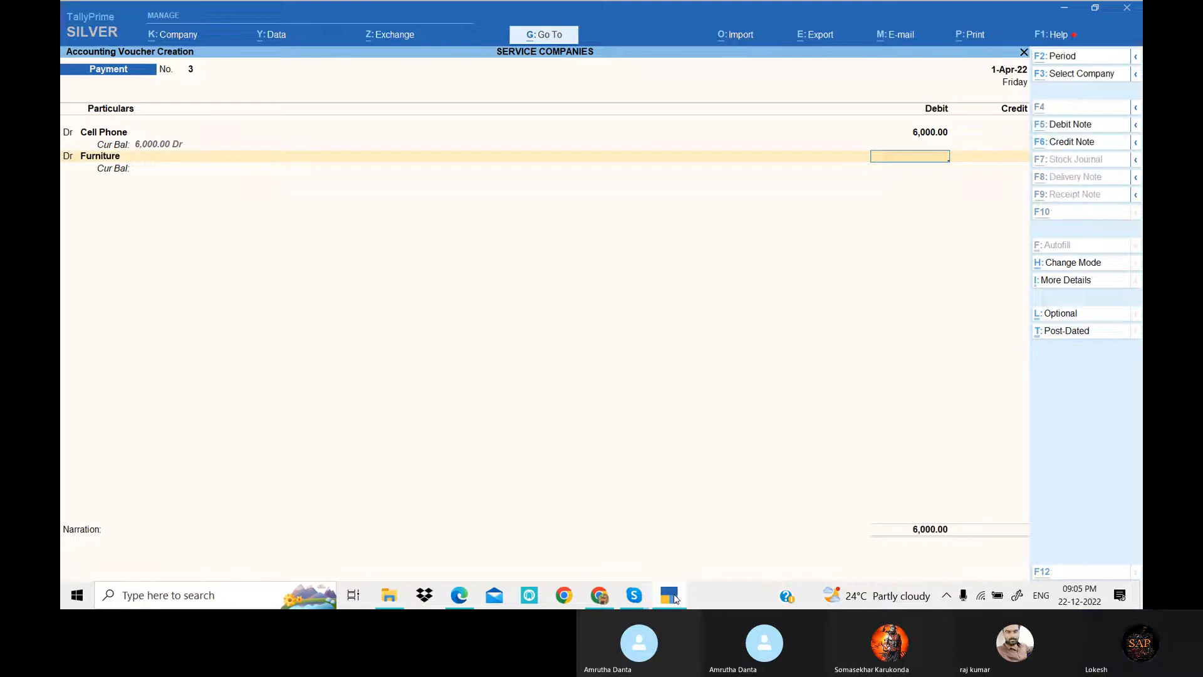
type("20000")
key("Return")
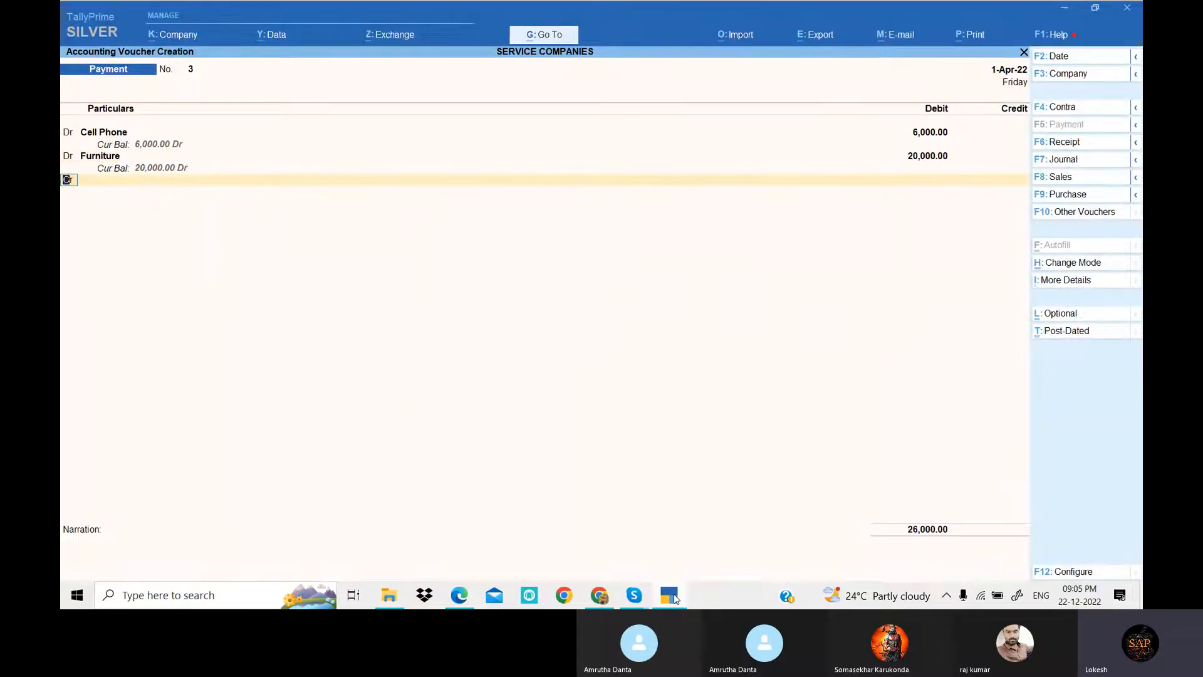
Create an Air Conditioner ledger under Fixed Assets on a third debit line and debit it with the 20000 given in the PDF.
key("Return")
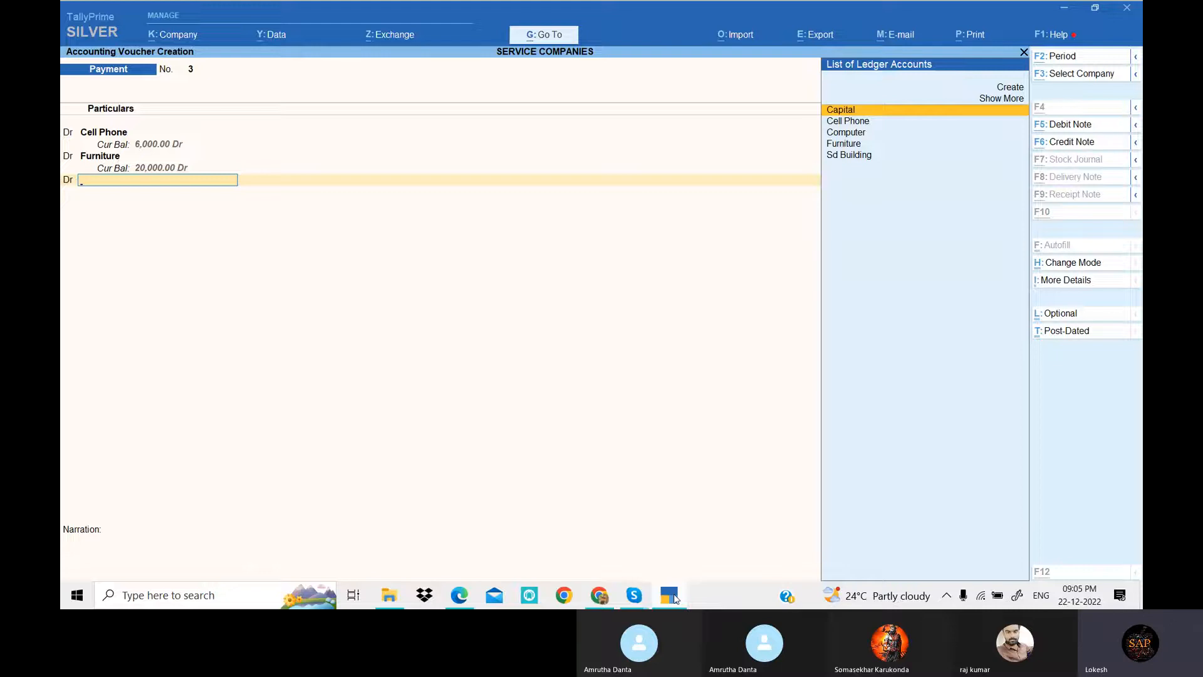
left_click(675, 600)
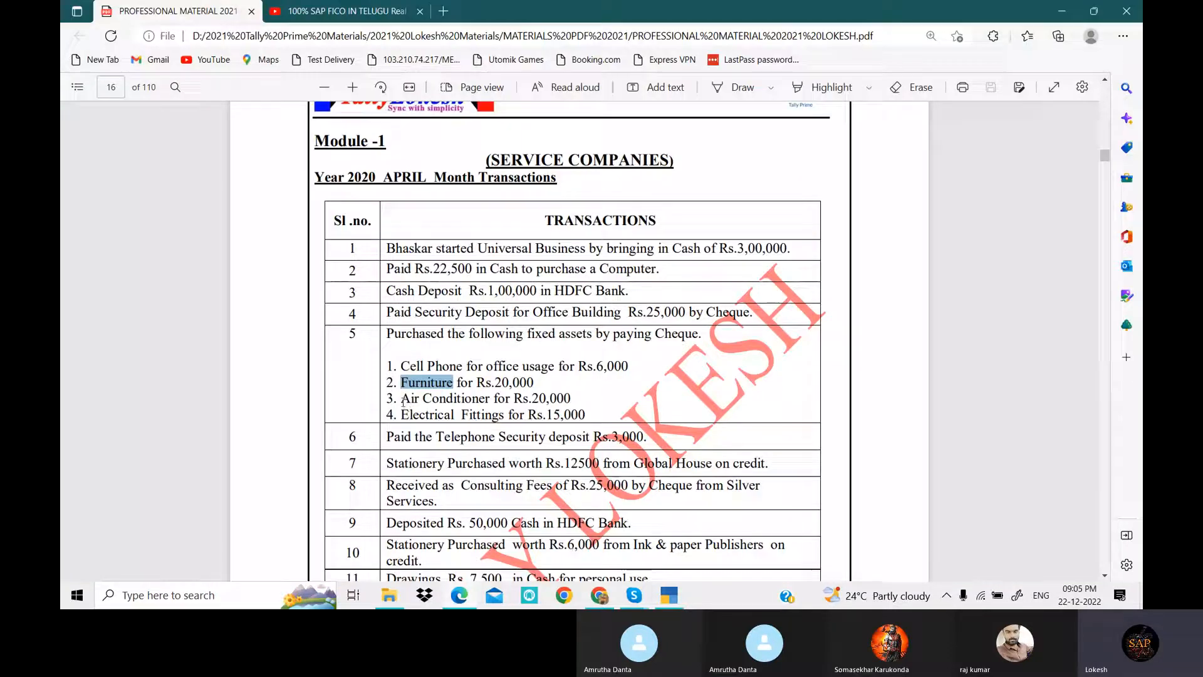
left_click_drag(401, 399, 490, 399)
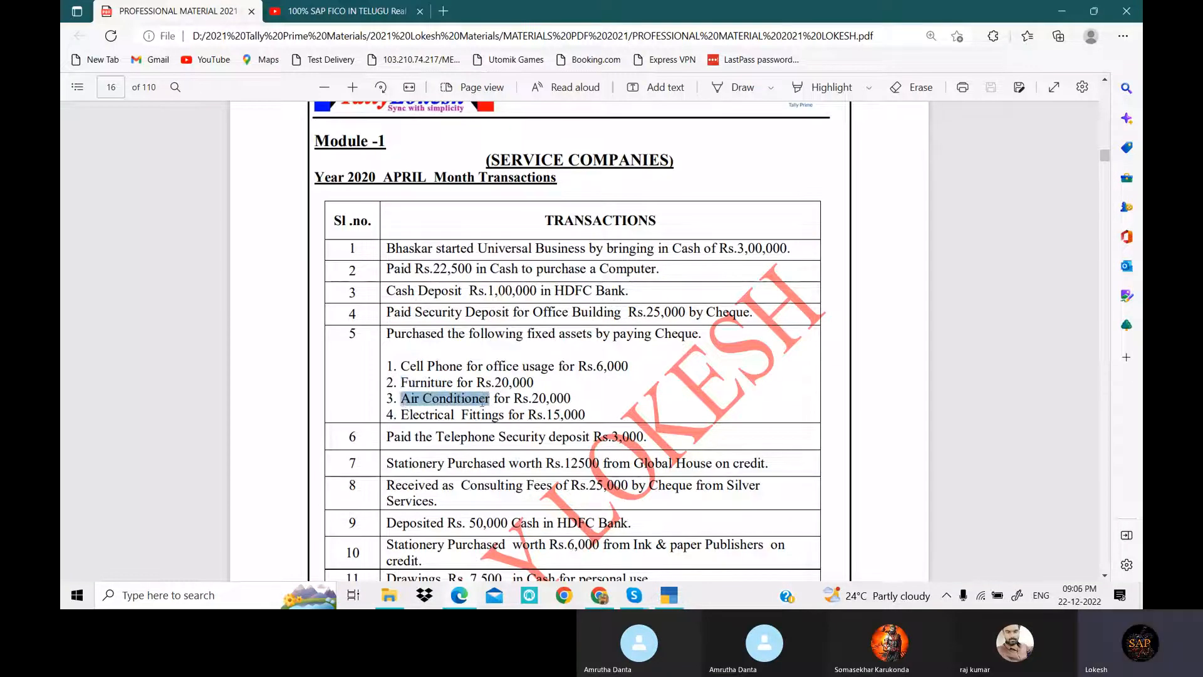
key("ctrl+c")
left_click(666, 594)
key("ctrl+alt+v")
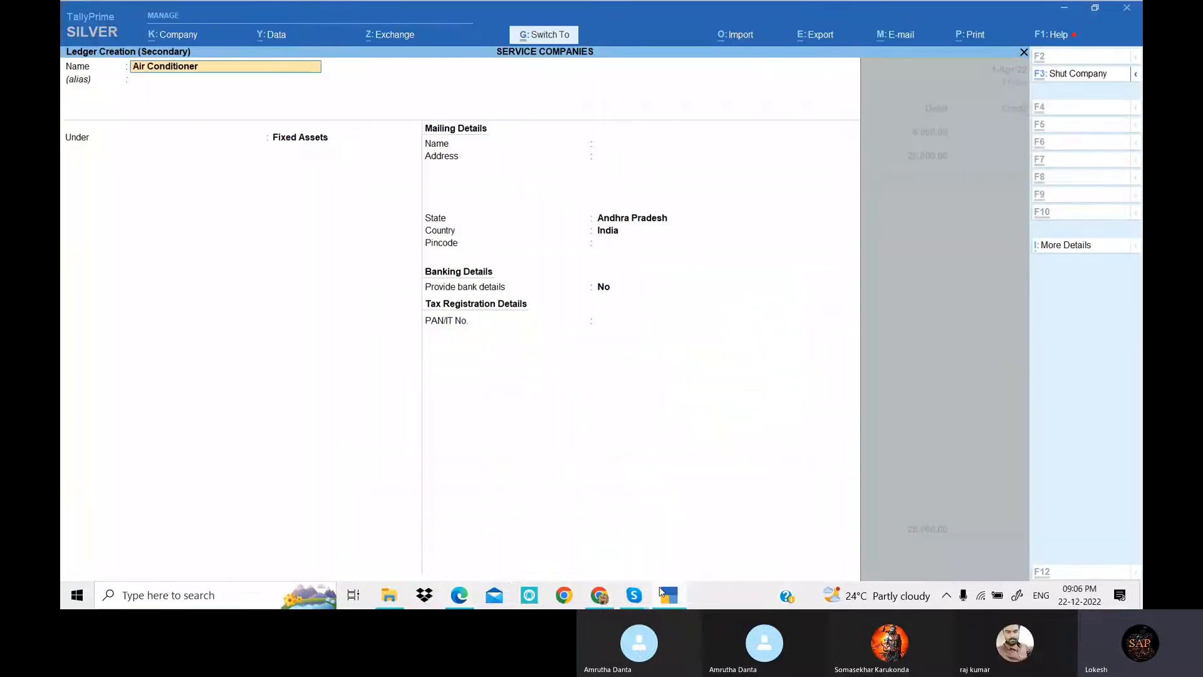
key("Return")
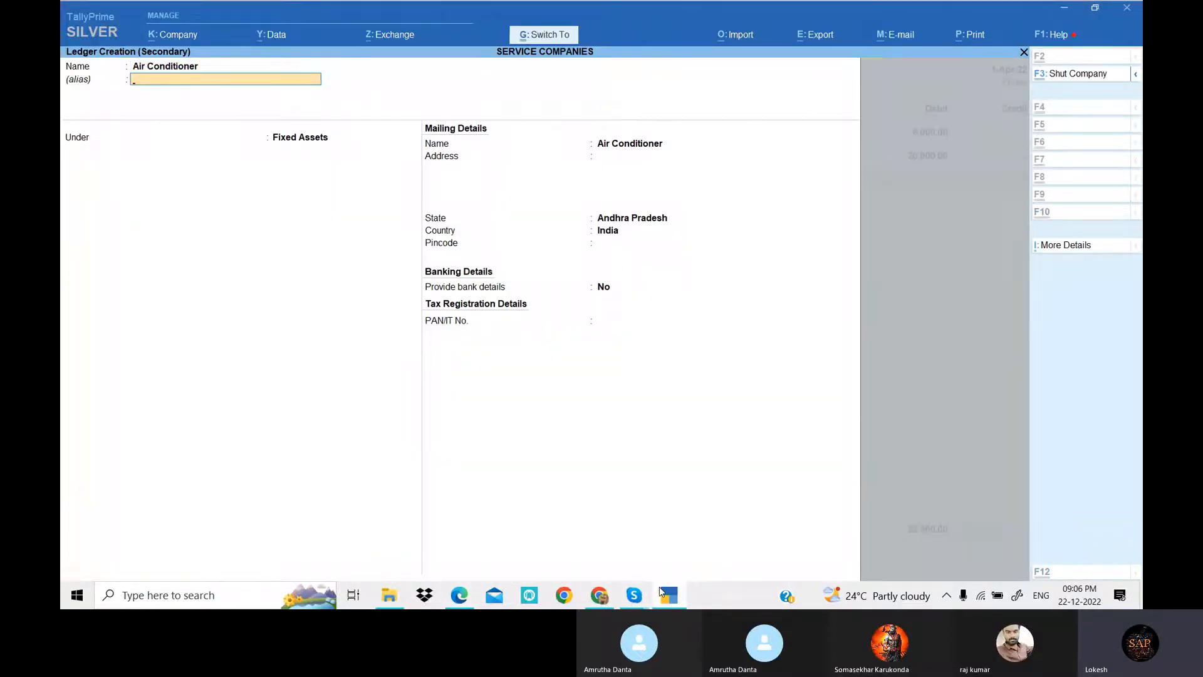
key("ctrl+a")
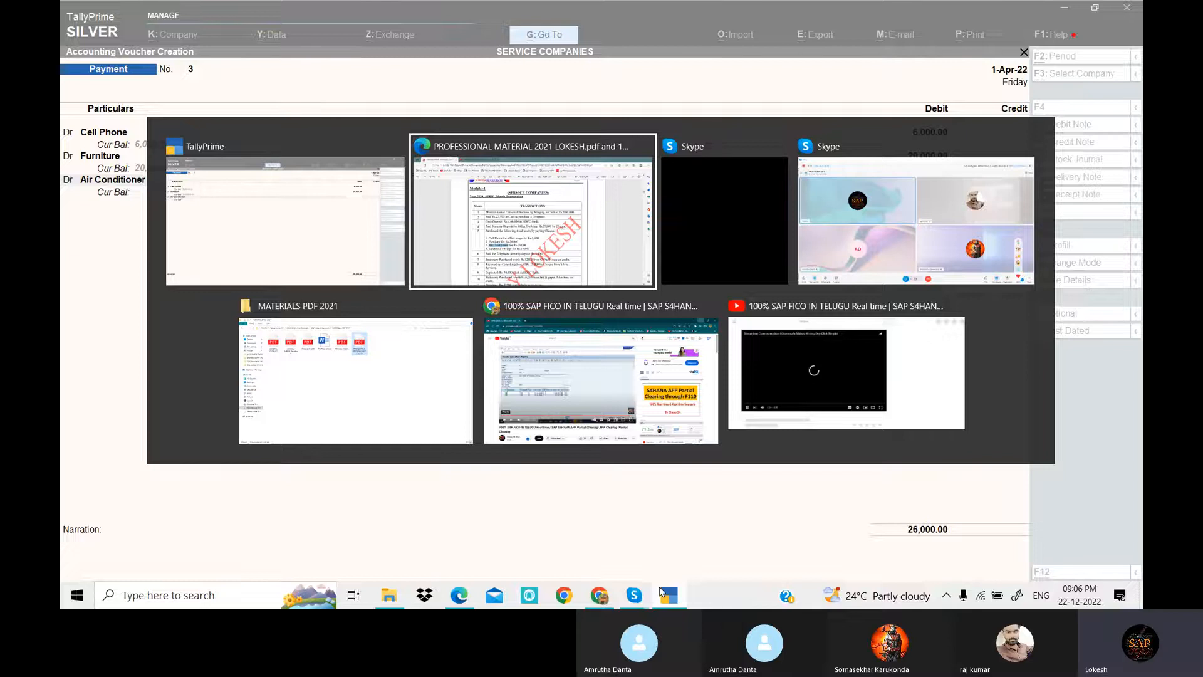
key("alt+Tab")
key("Return")
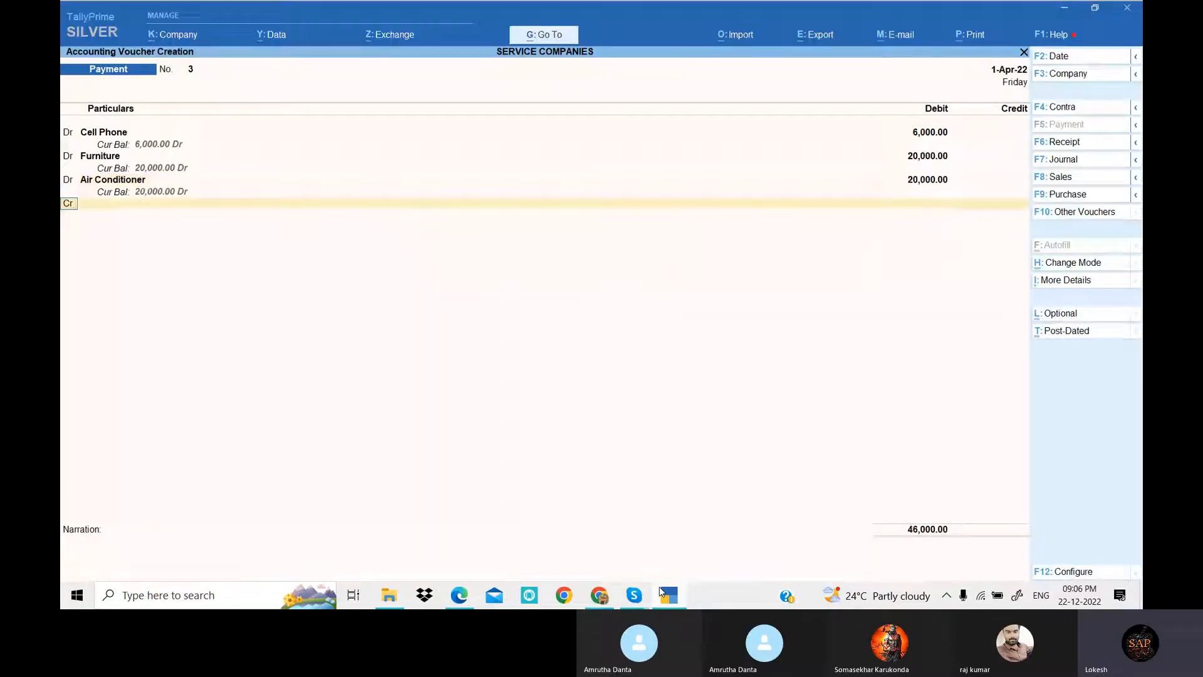
Create an Electrical Fittings ledger under Fixed Assets on a fourth debit line, copying the name from the PDF.
key("Return")
key("alt+c")
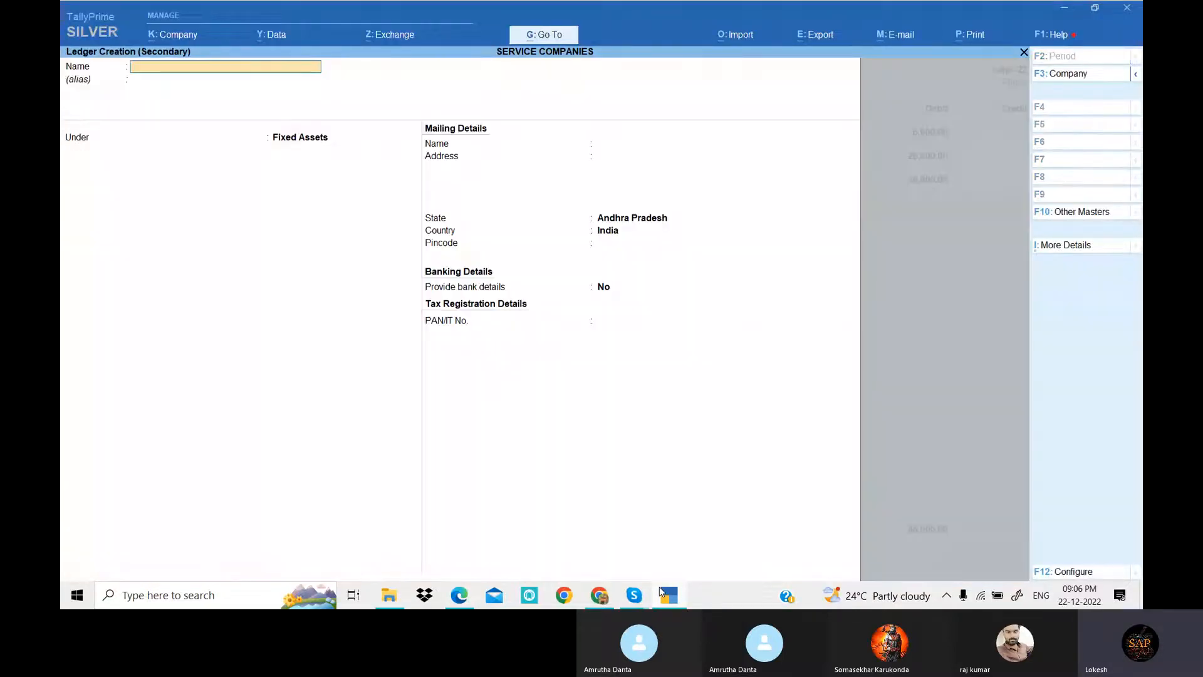
key("alt+Tab")
left_click_drag(400, 414, 504, 414)
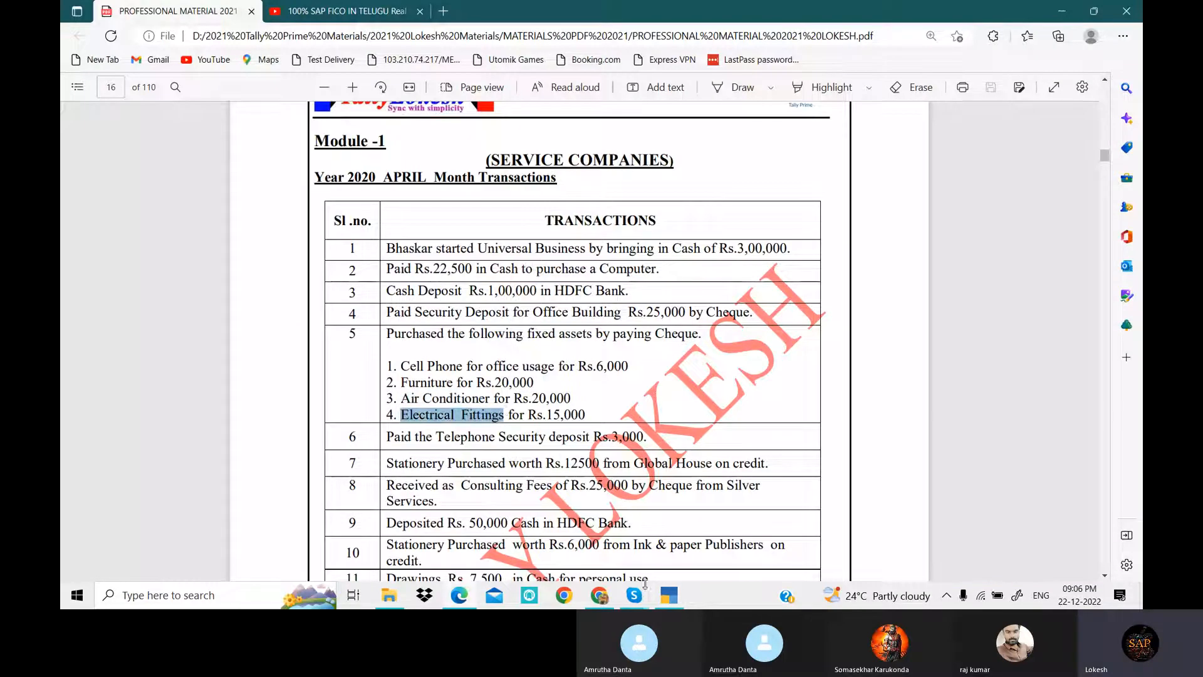
left_click(669, 596)
key("ctrl+v")
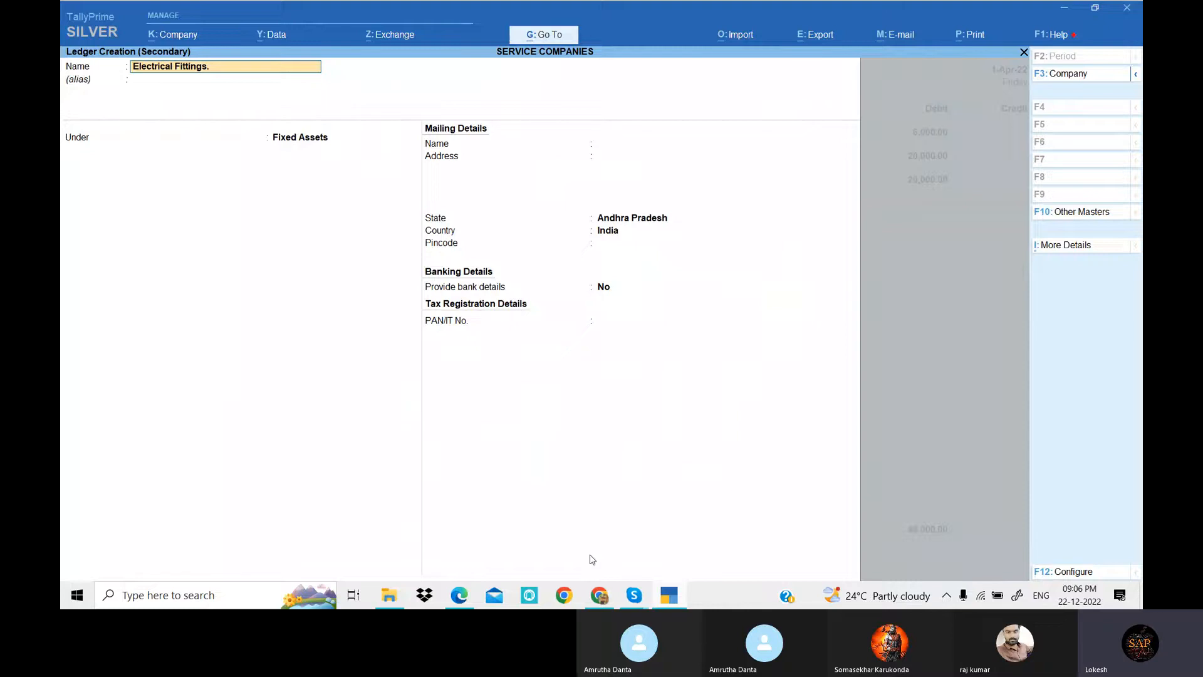
key("ctrl+a")
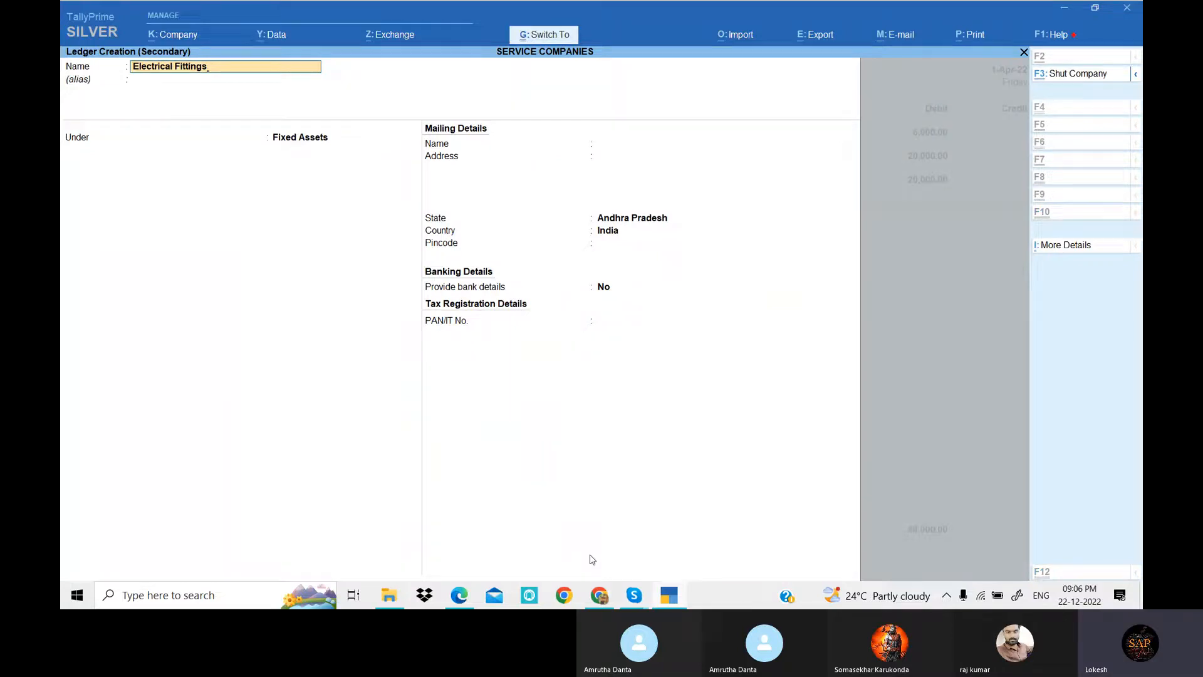
Check the electrical fittings amount in the PDF and debit Electrical Fittings with 15000.
key("alt+Tab")
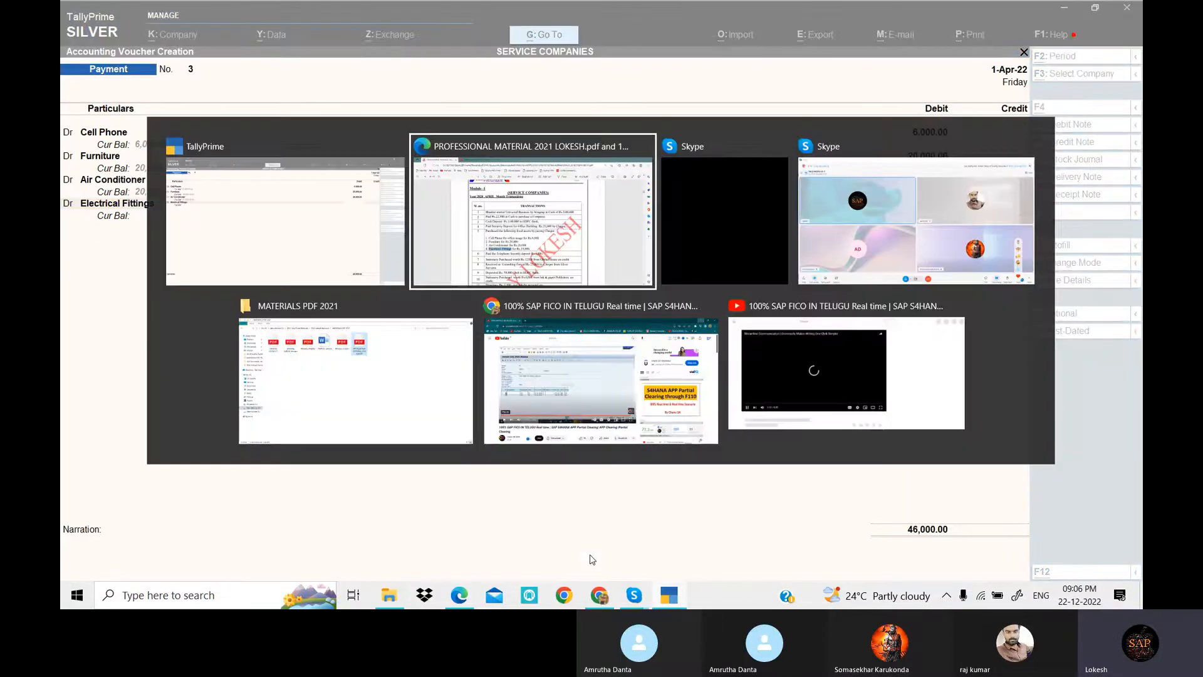
key("alt+Tab")
type("15000")
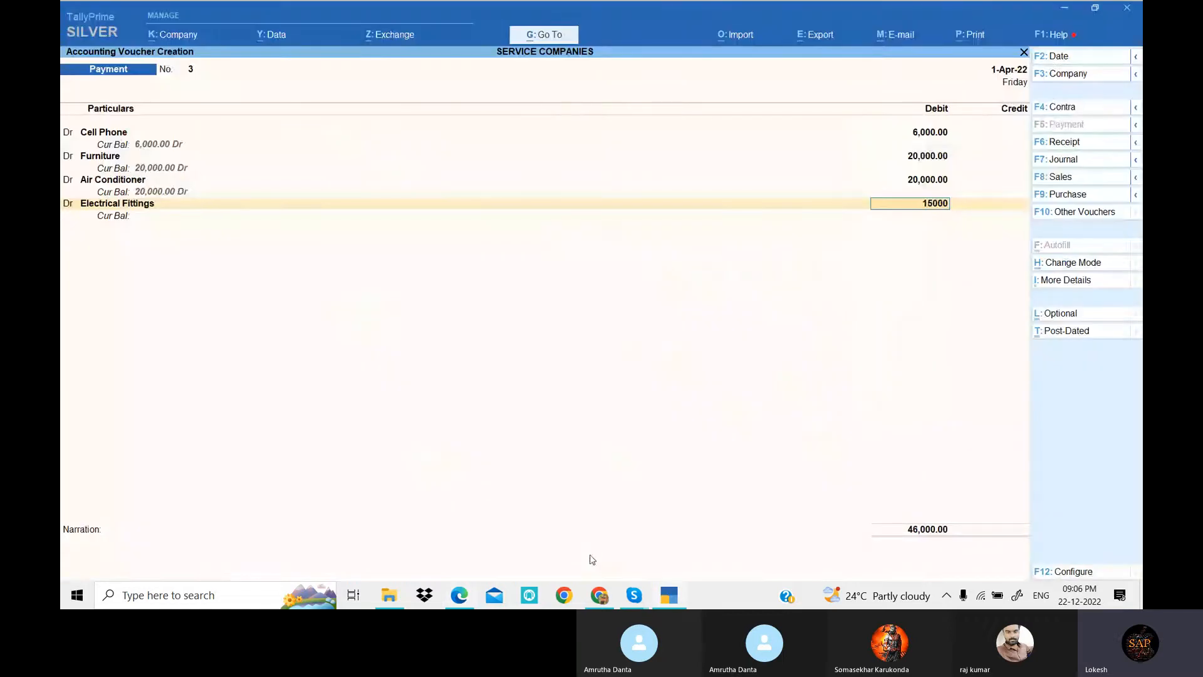
key("Return")
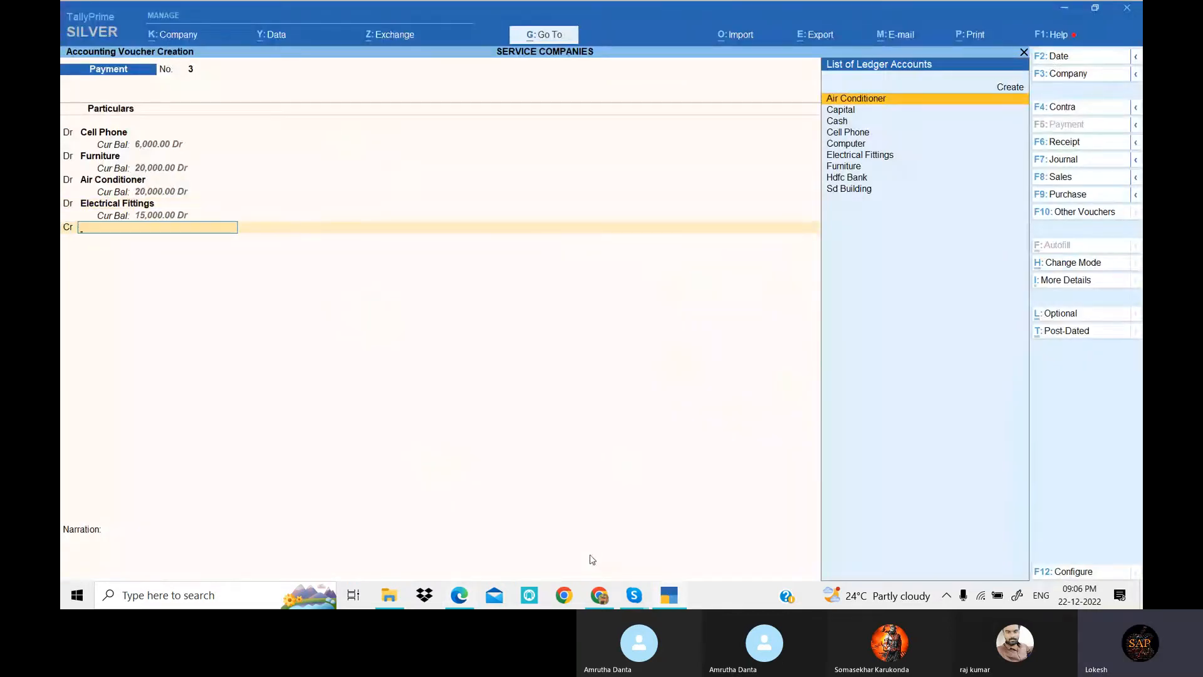
Credit Hdfc Bank with 61000 by cheque without an instrument number and save the payment voucher without a narration.
key("alt+Tab")
key("alt+Tab")
type("H")
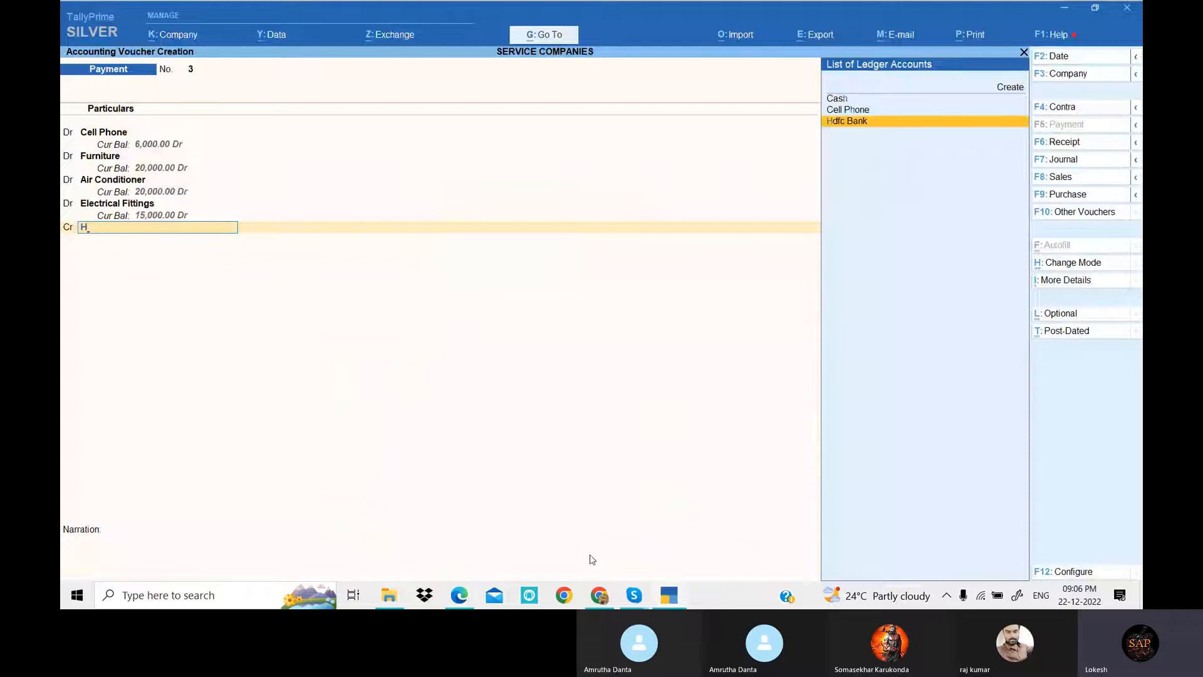
key("Return")
key("Return")
key("Return")
key("Return")
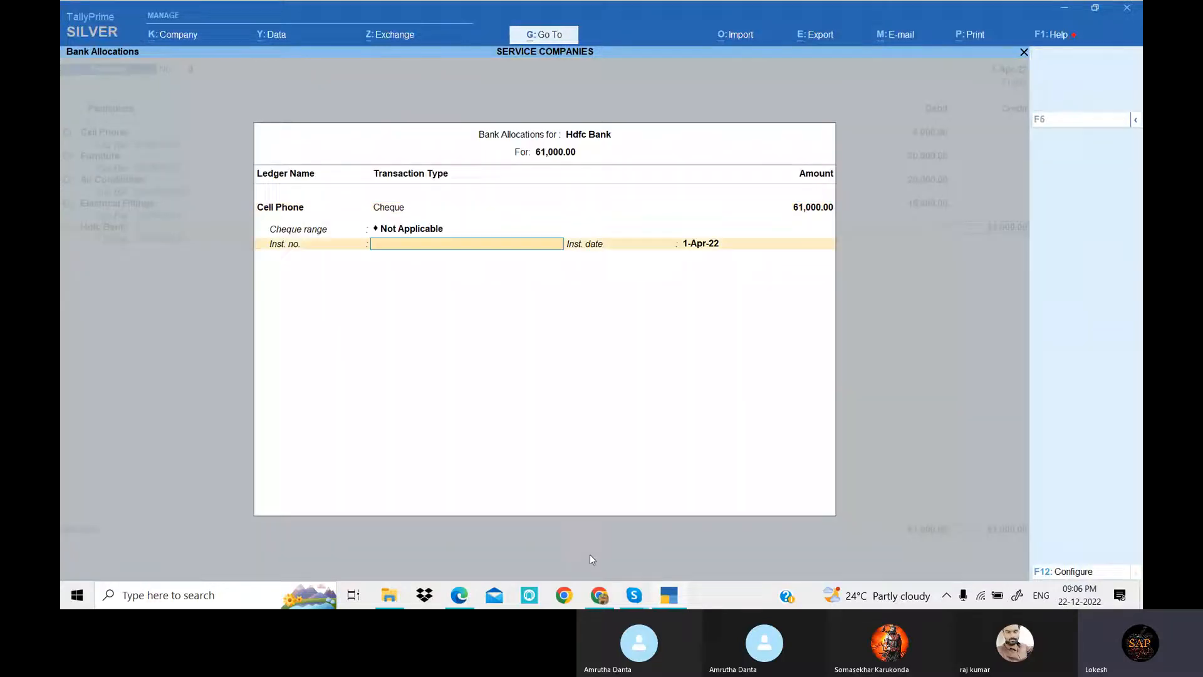
key("Return")
key("Return")
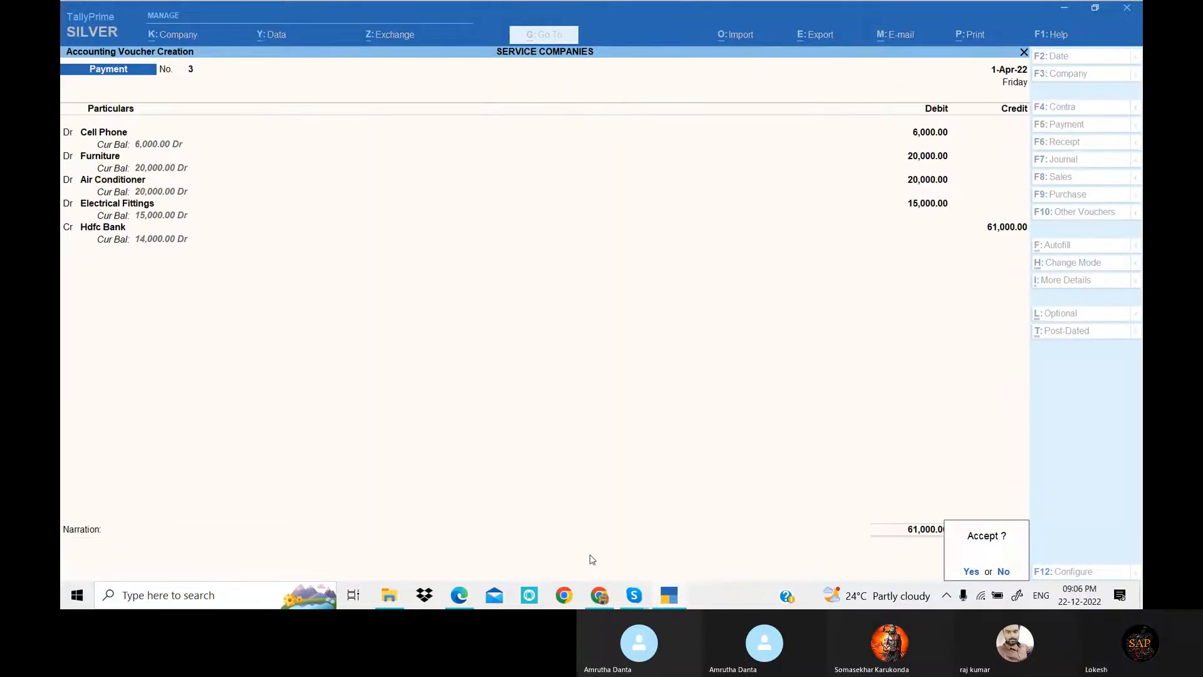
key("Return")
Check the telephone security deposit transaction in the PDF and name the new ledger Telephone Sd without an alias.
left_click(669, 599)
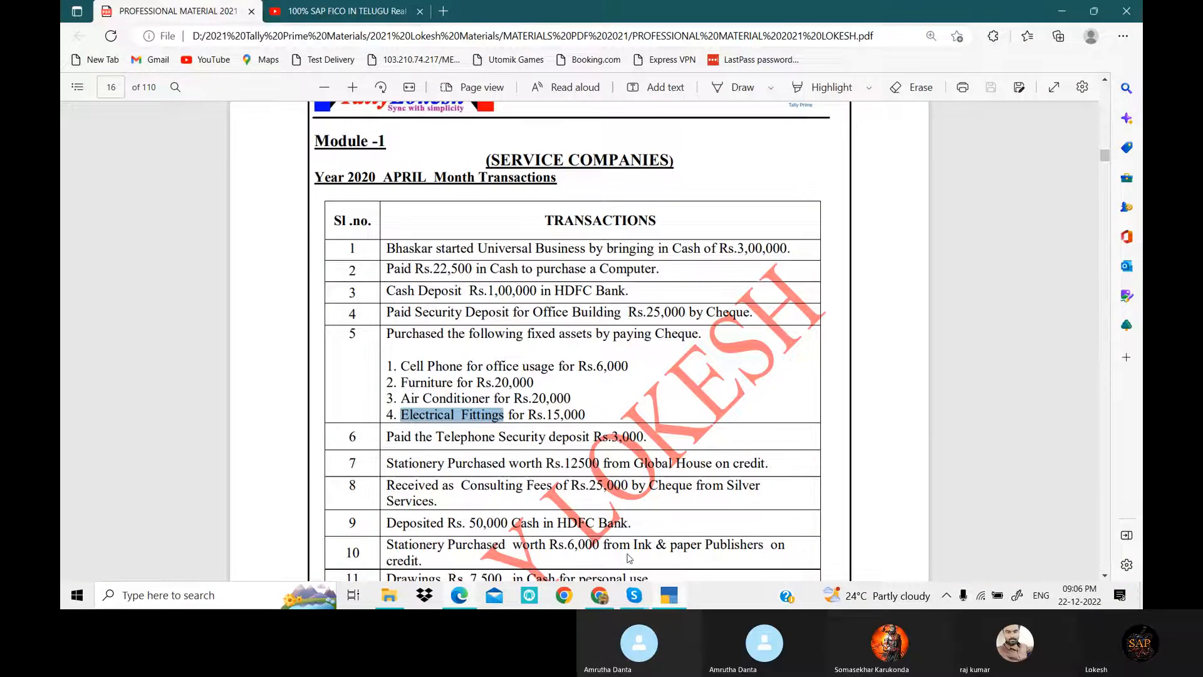
scroll(629, 558, "down", 2)
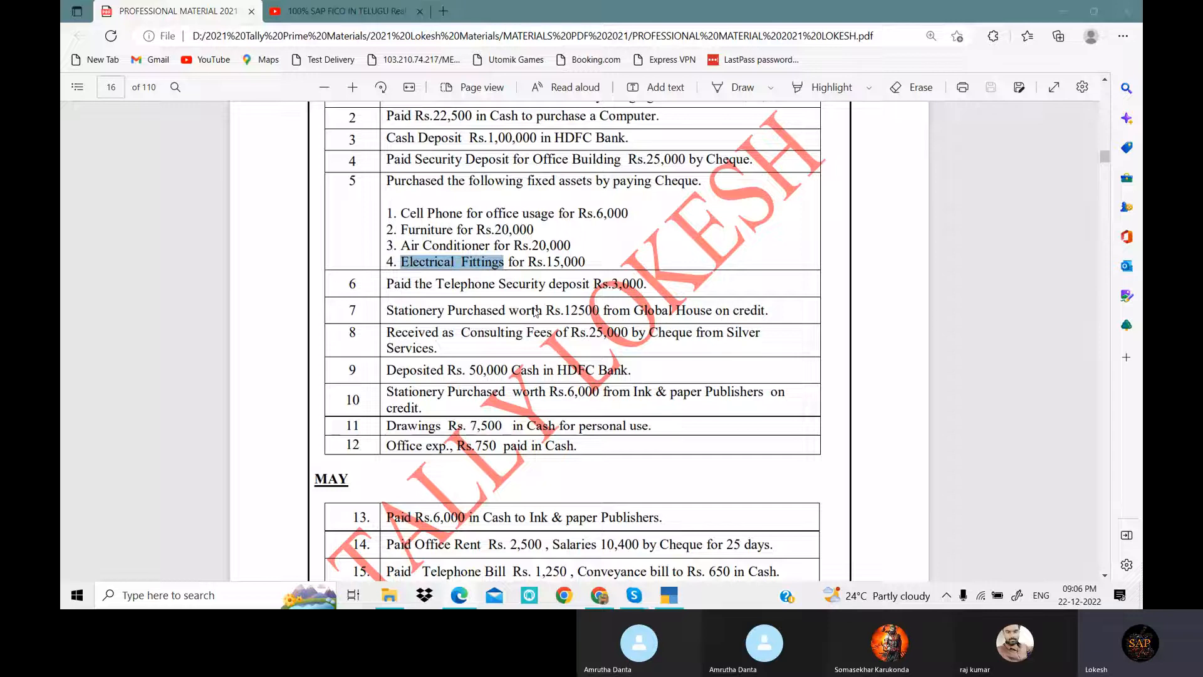
key("alt+Tab")
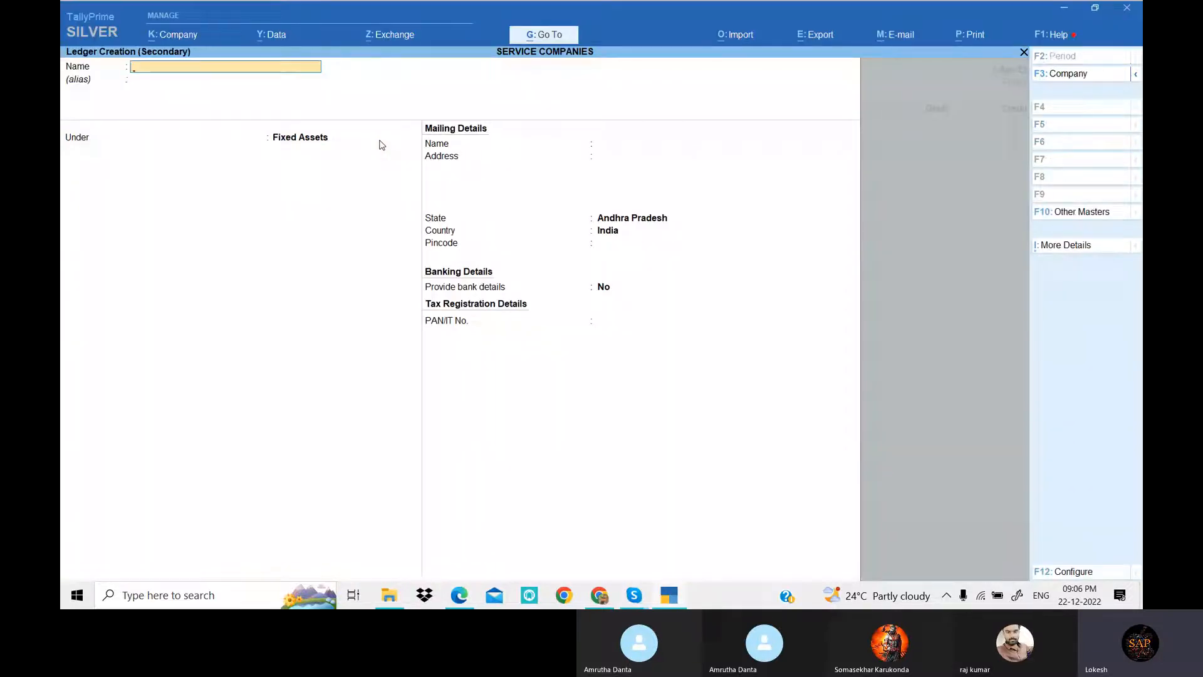
type("phone")
type(" Sd")
key("BackSpace")
type("Sd")
key("Return")
key("Return")
Group the Telephone Sd ledger under Deposits (Asset) and save it with the default mailing and banking details.
type("De")
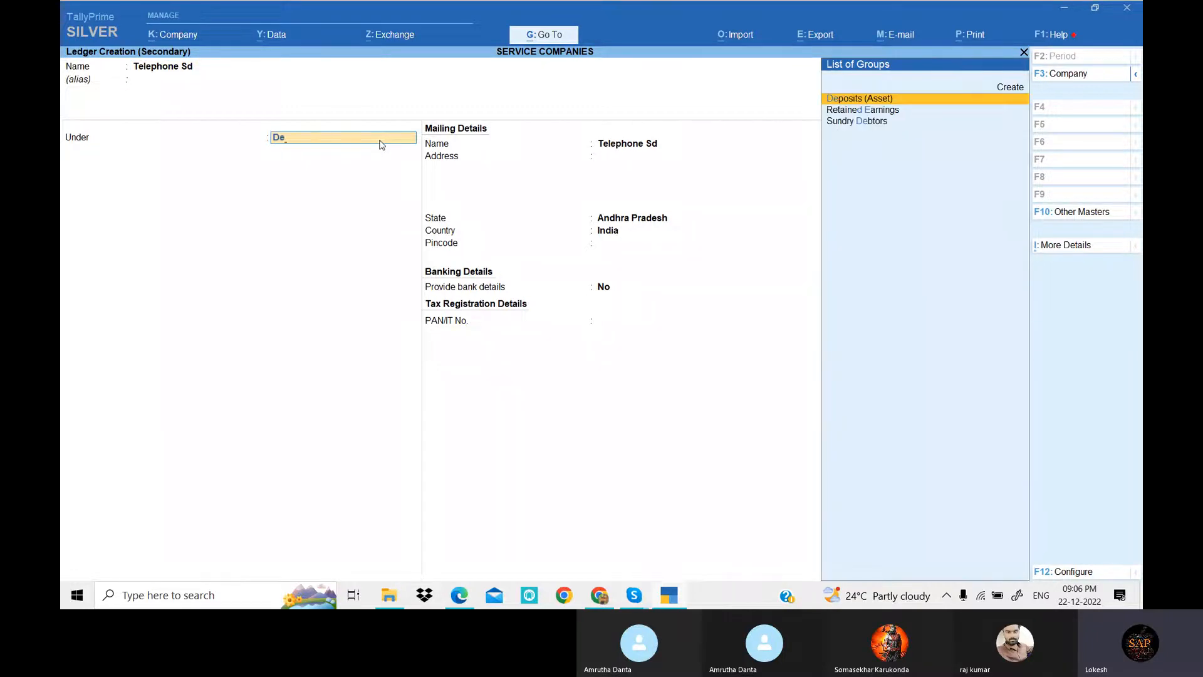
key("Return")
key("Return")
key("Return")
key("Return")
key("Return")
key("Return")
key("Return")
key("Return")
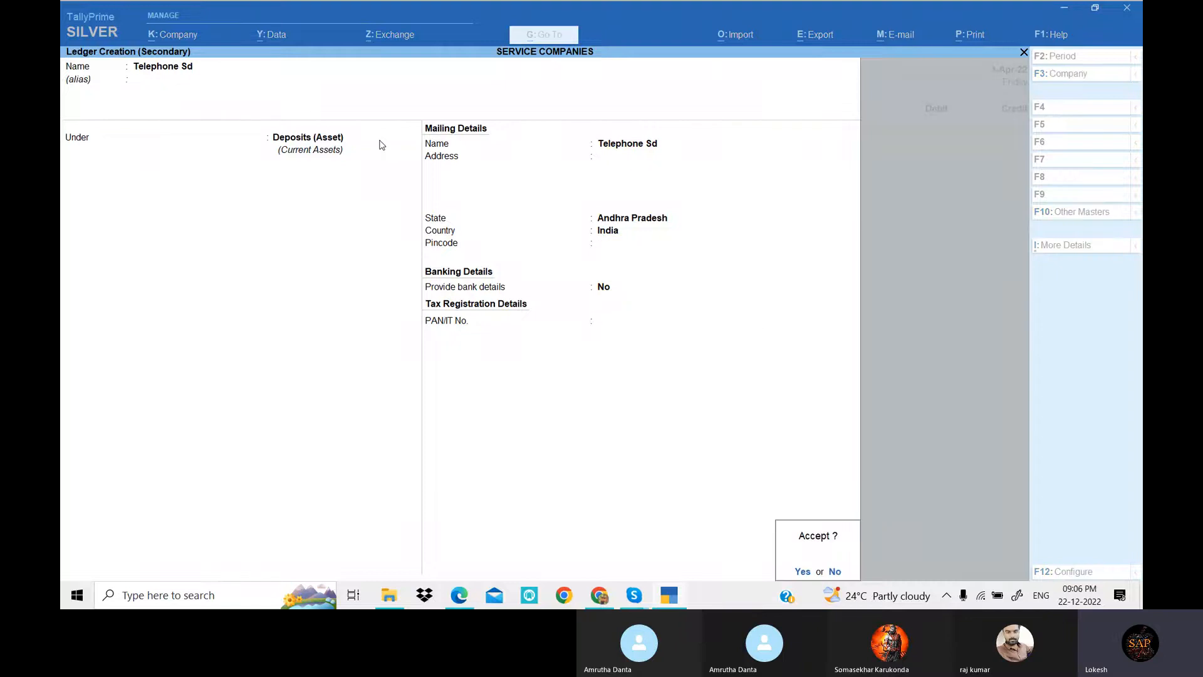
Check the telephone deposit amount in the PDF and debit Telephone Sd with 3000.
key("alt+Tab")
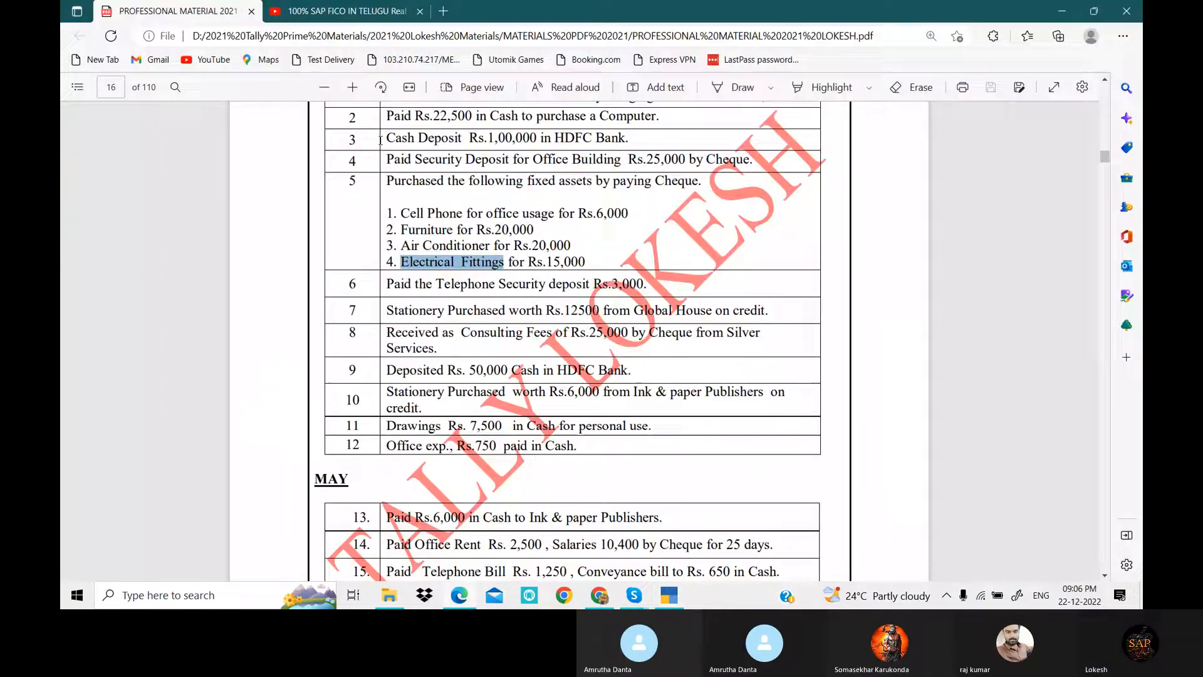
key("alt+Tab")
type("3000")
key("Return")
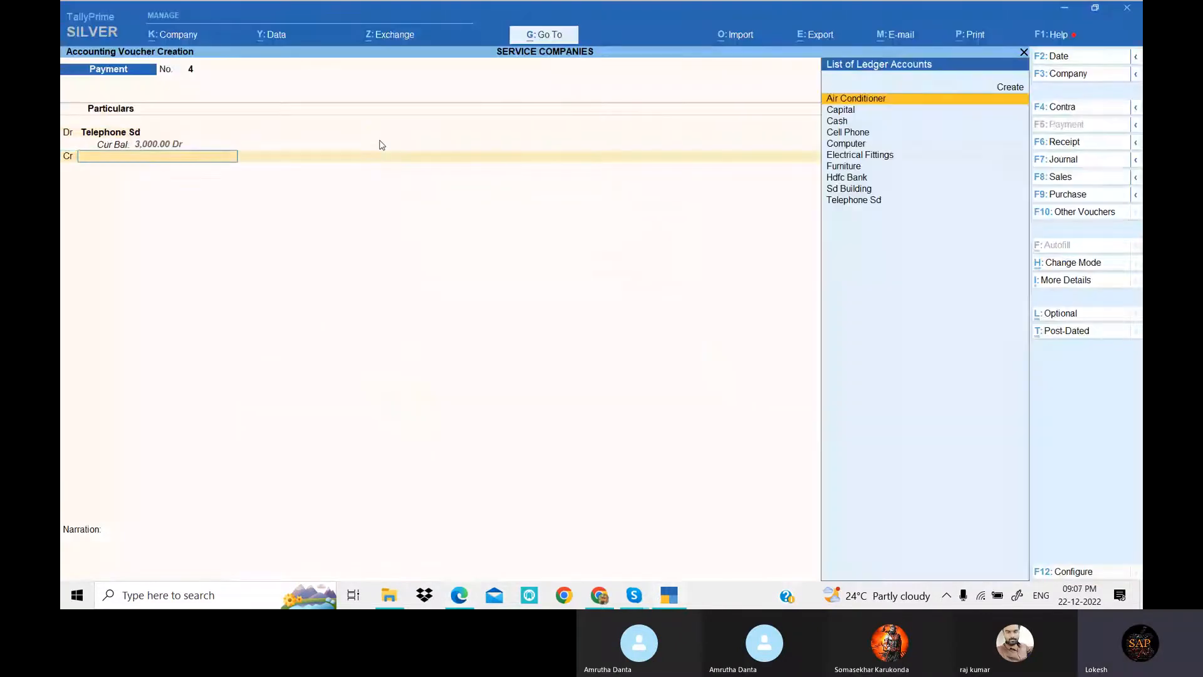
Credit Cash with 3000 and save the payment voucher without a narration.
key("Down")
key("Down")
key("Return")
key("Return")
key("Return")
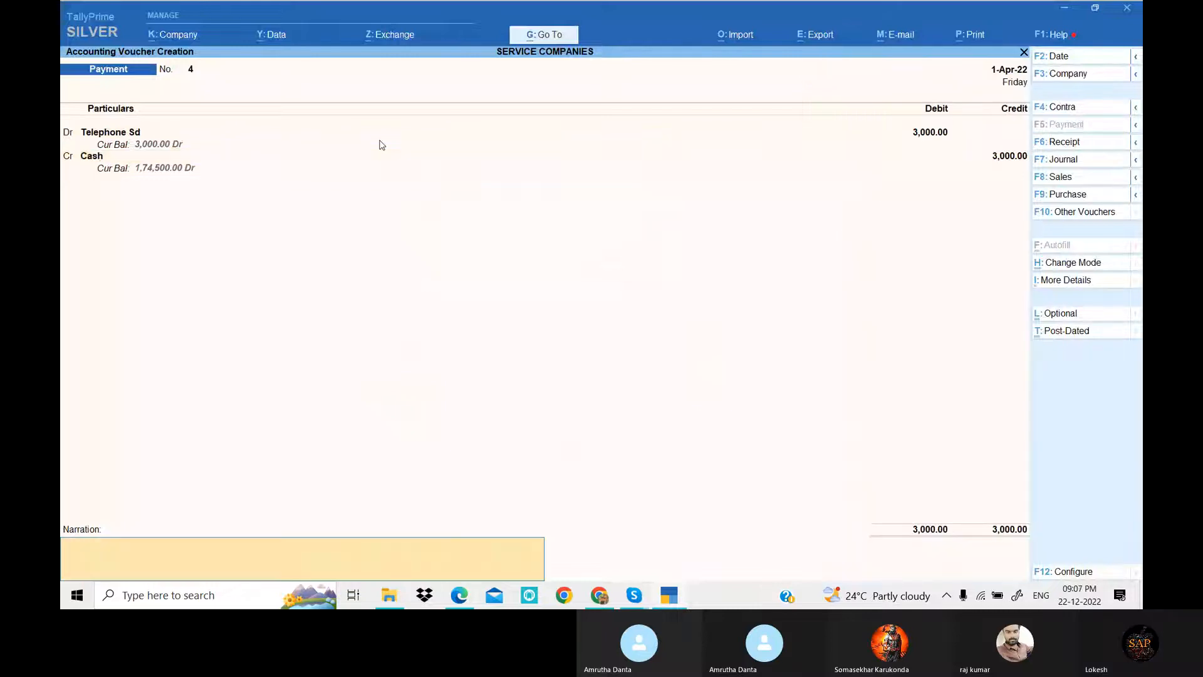
key("Return")
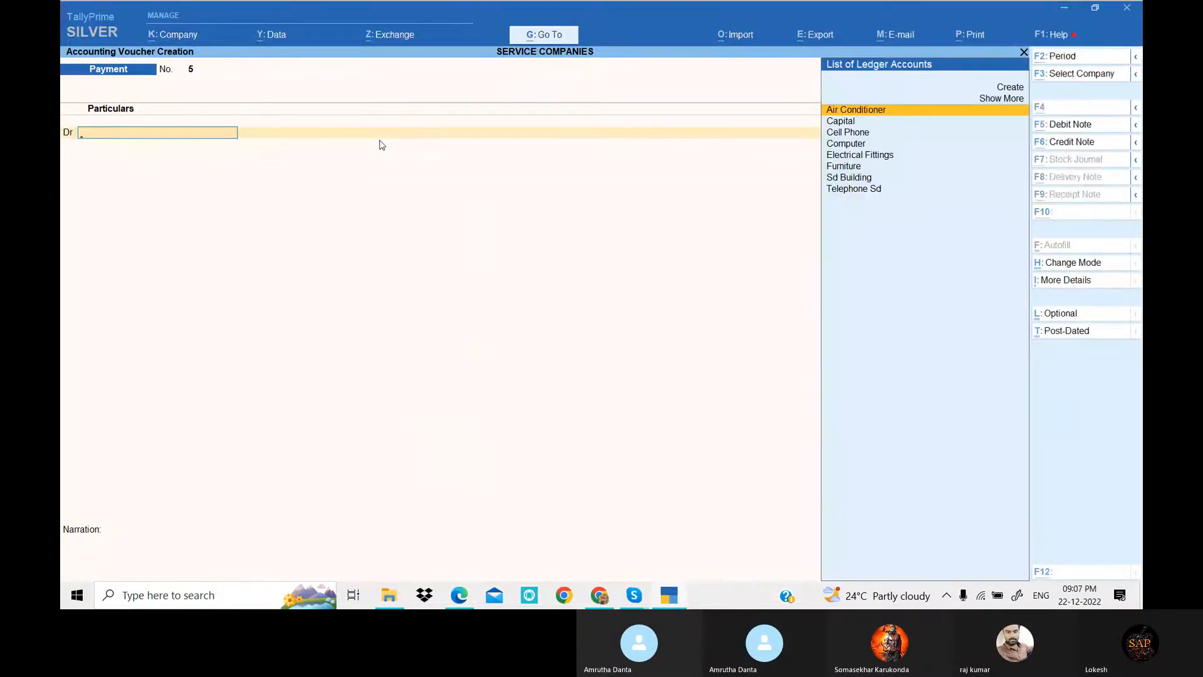
Check the stationery purchase in the PDF, change to a Journal voucher and create a Stationery ledger under Indirect Expenses.
key("alt+Tab")
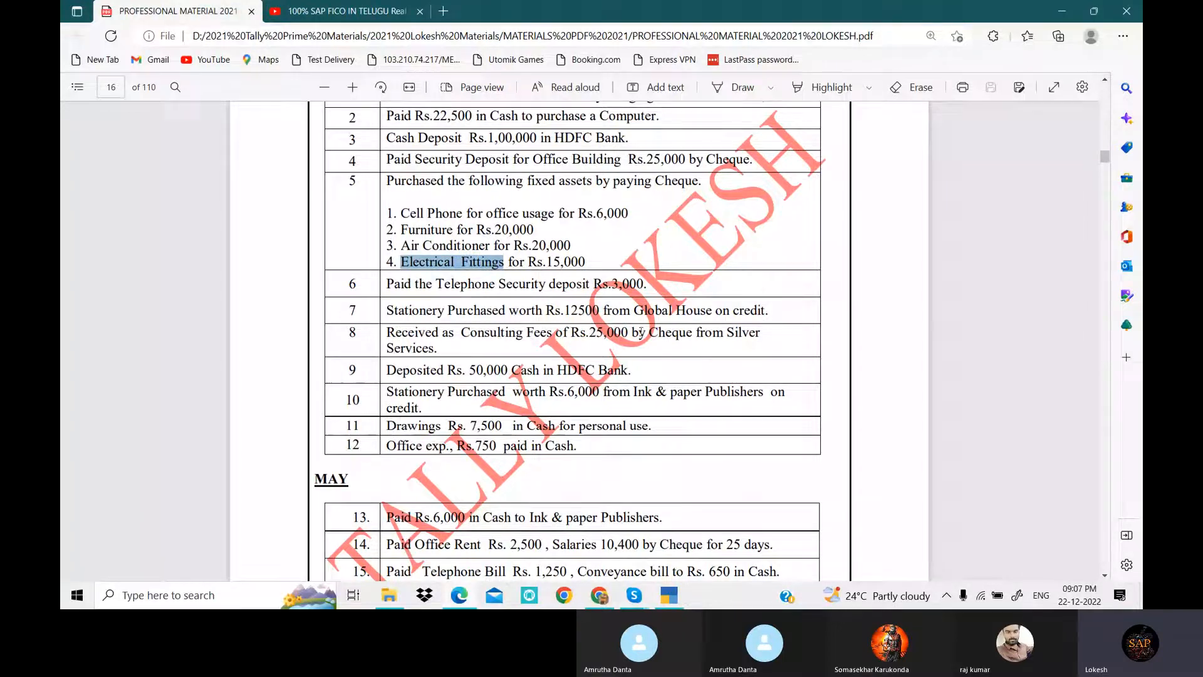
key("alt+Tab")
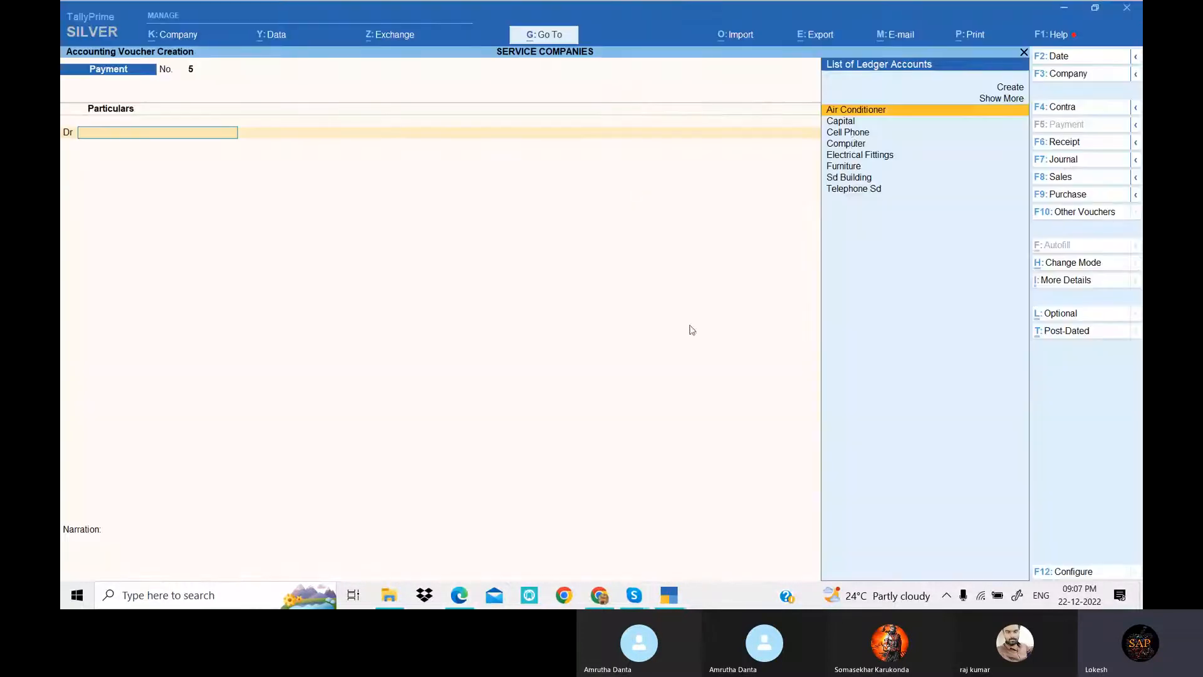
key("F7")
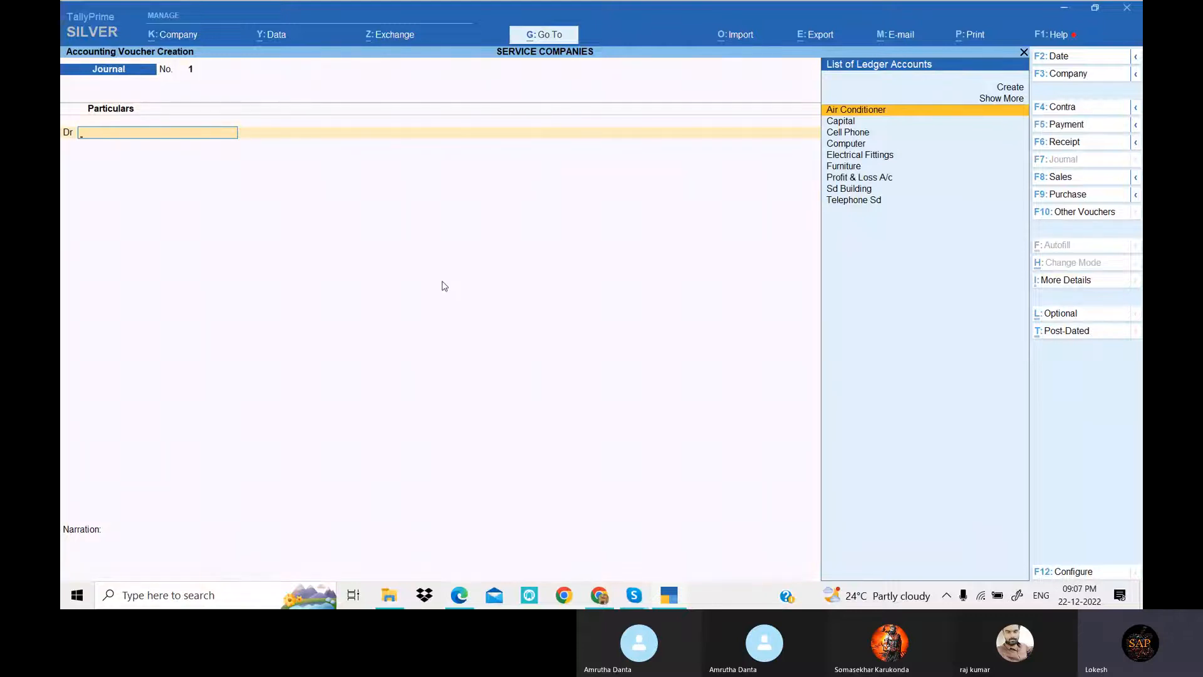
key("alt+c")
type("Stat")
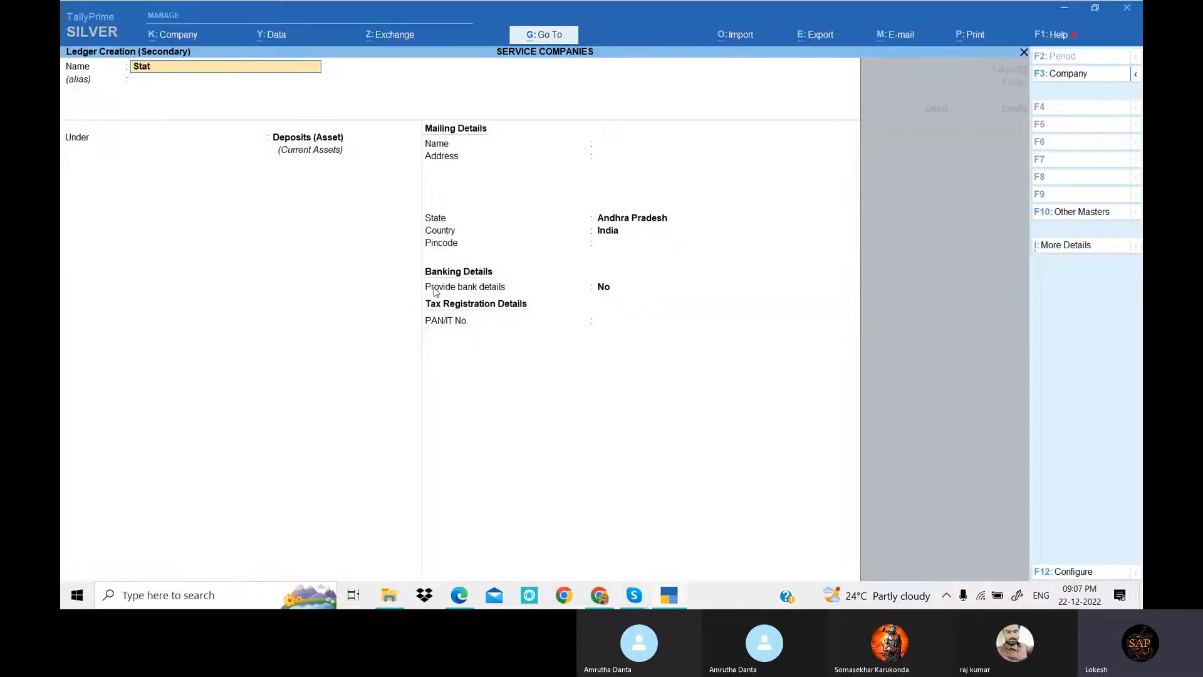
type("ionery")
key("Return")
key("Return")
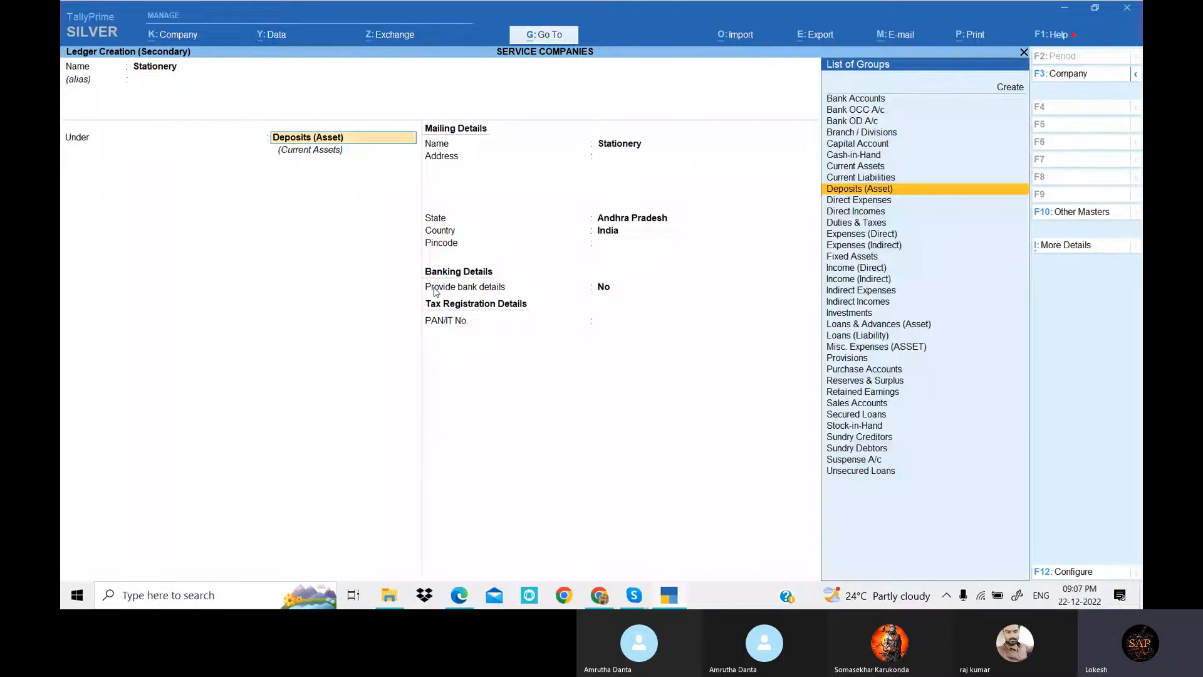
type("Ind")
key("Return")
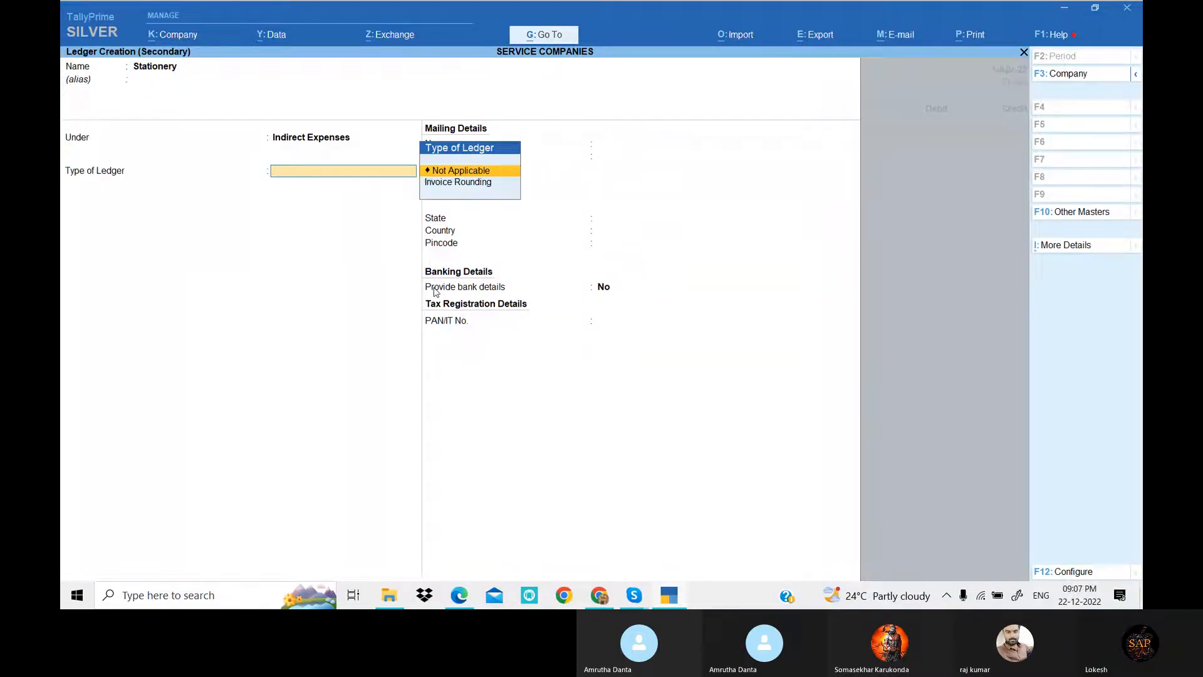
key("ctrl+a")
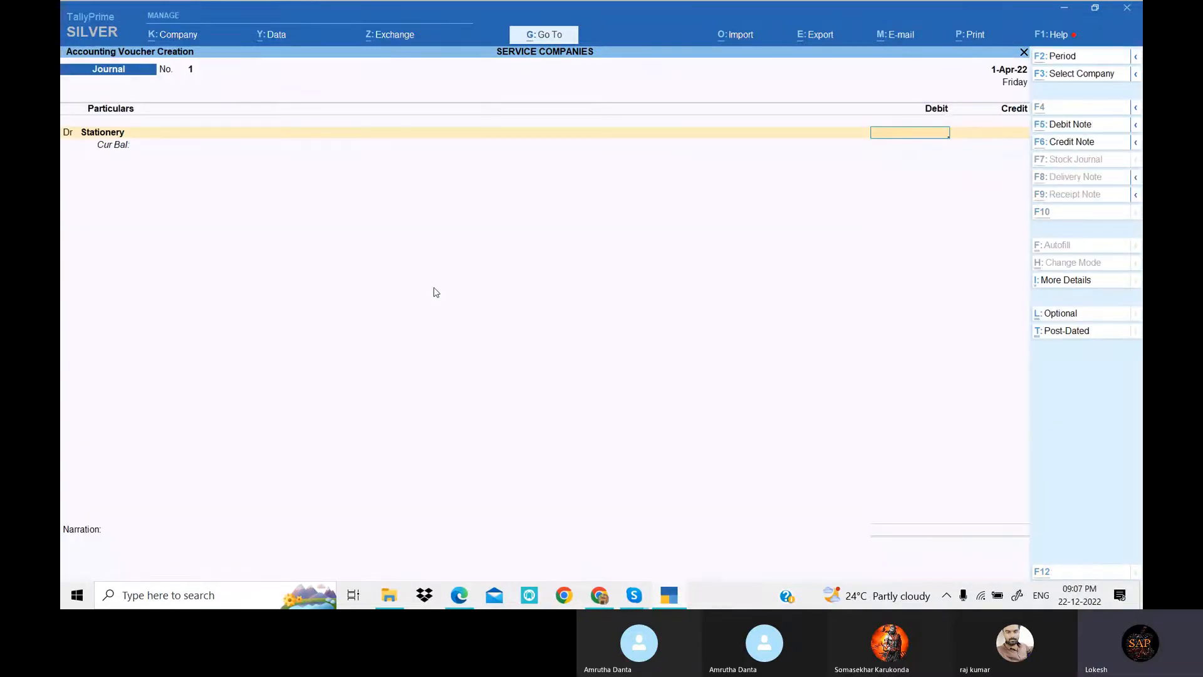
Check the stationery amount in the PDF and debit Stationery with 12500.
key("alt+Tab")
key("alt+Tab")
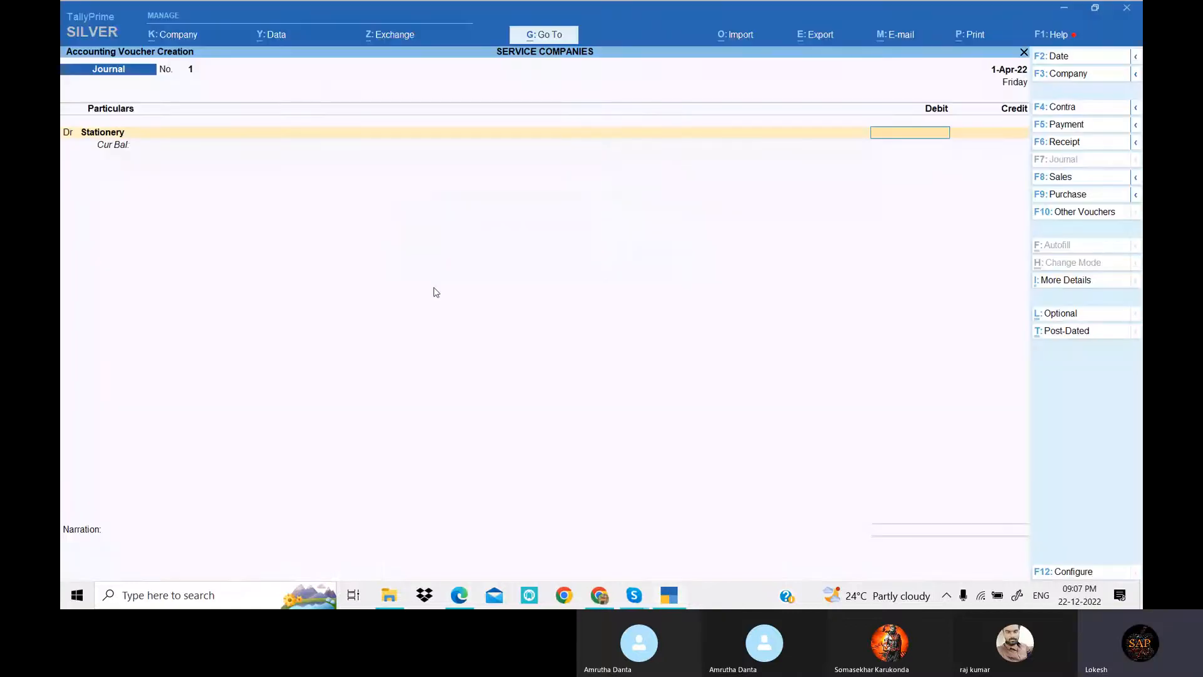
type("12500")
key("Return")
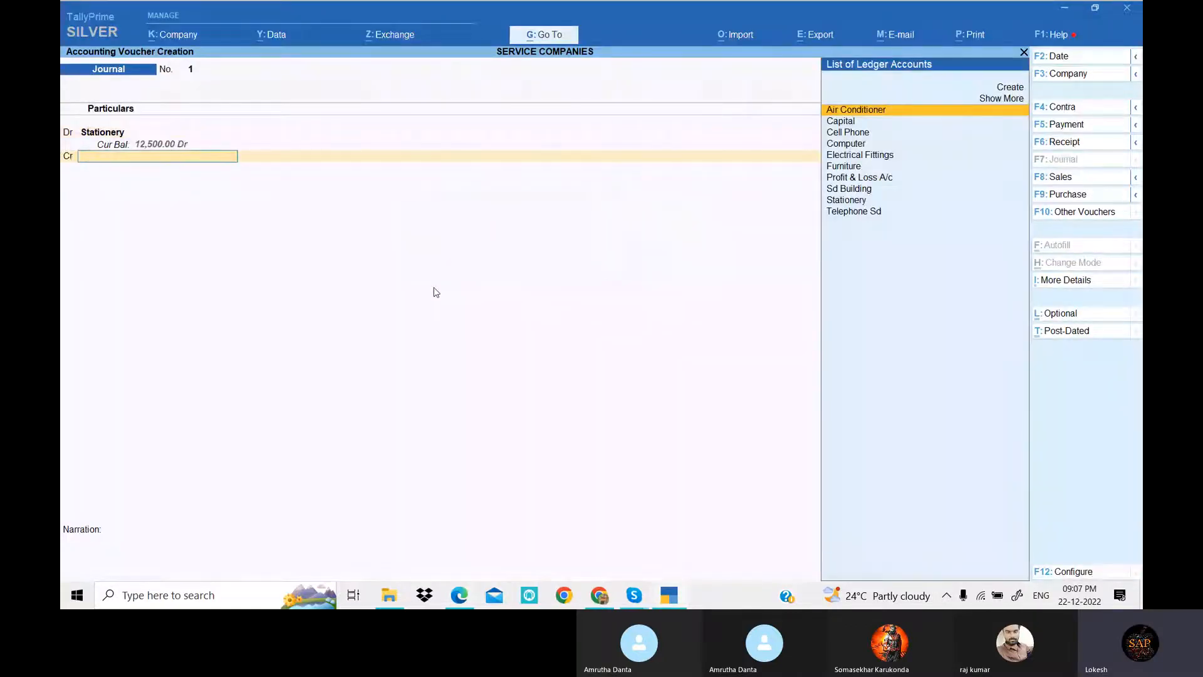
Create a Global Settings ledger under Sundry Creditors on the journal's credit line.
key("alt+c")
type("Globa")
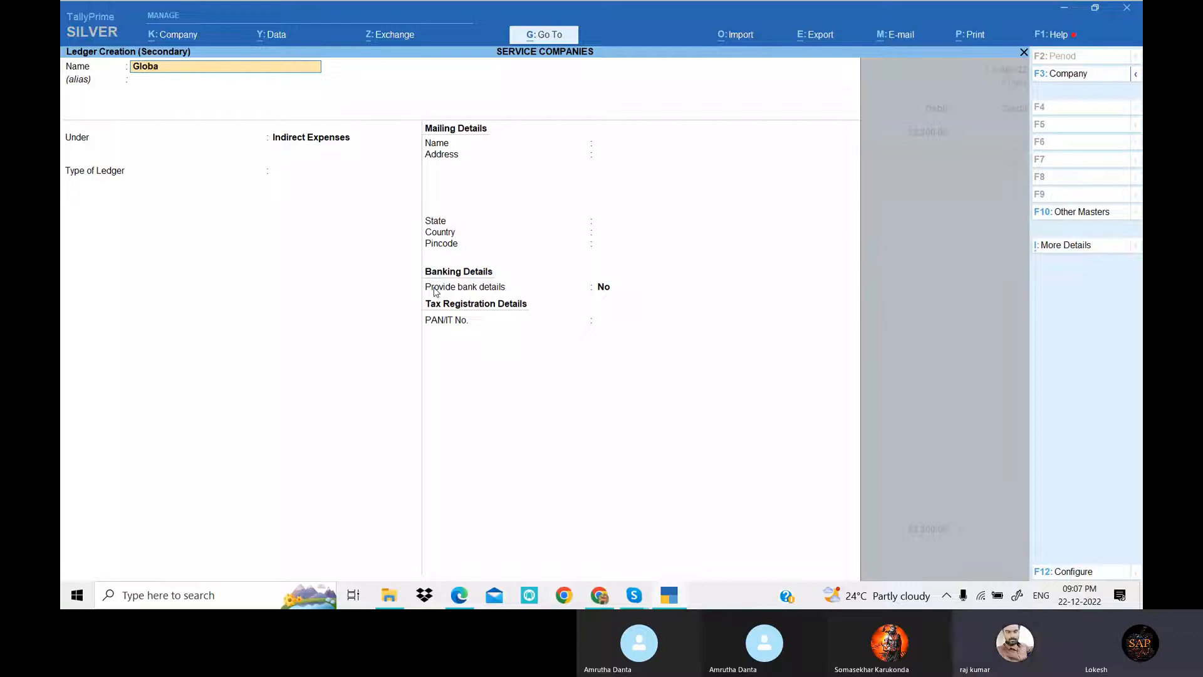
type("l Setti")
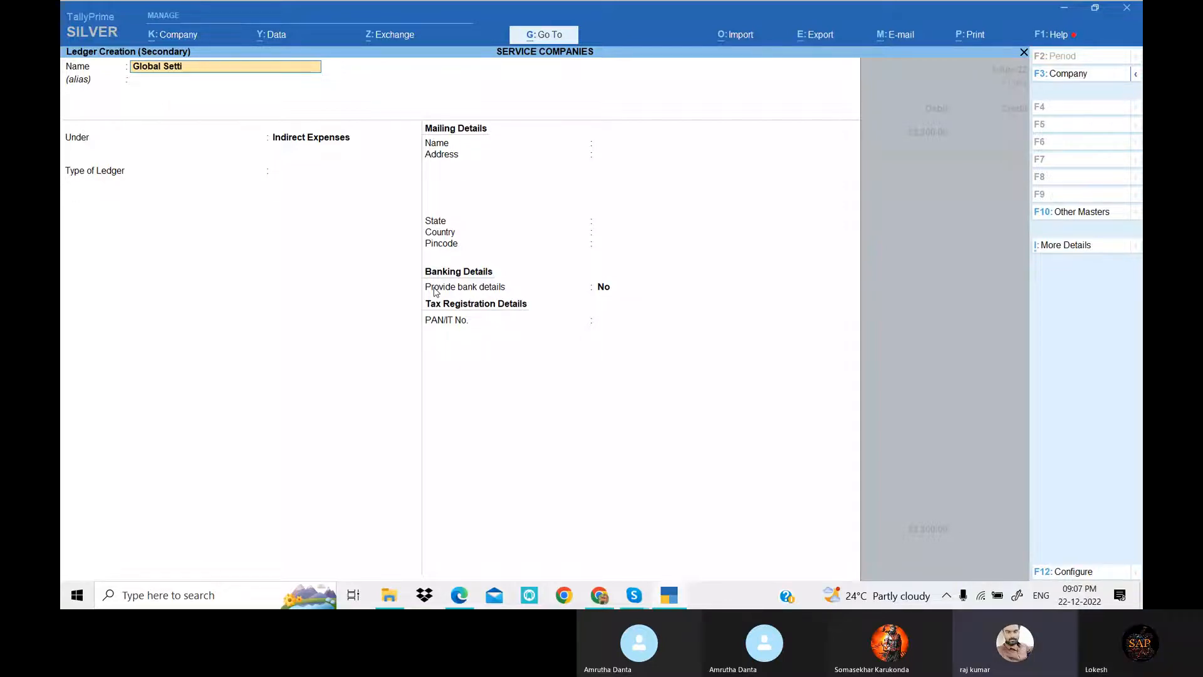
type("ngs")
key("Return")
key("Return")
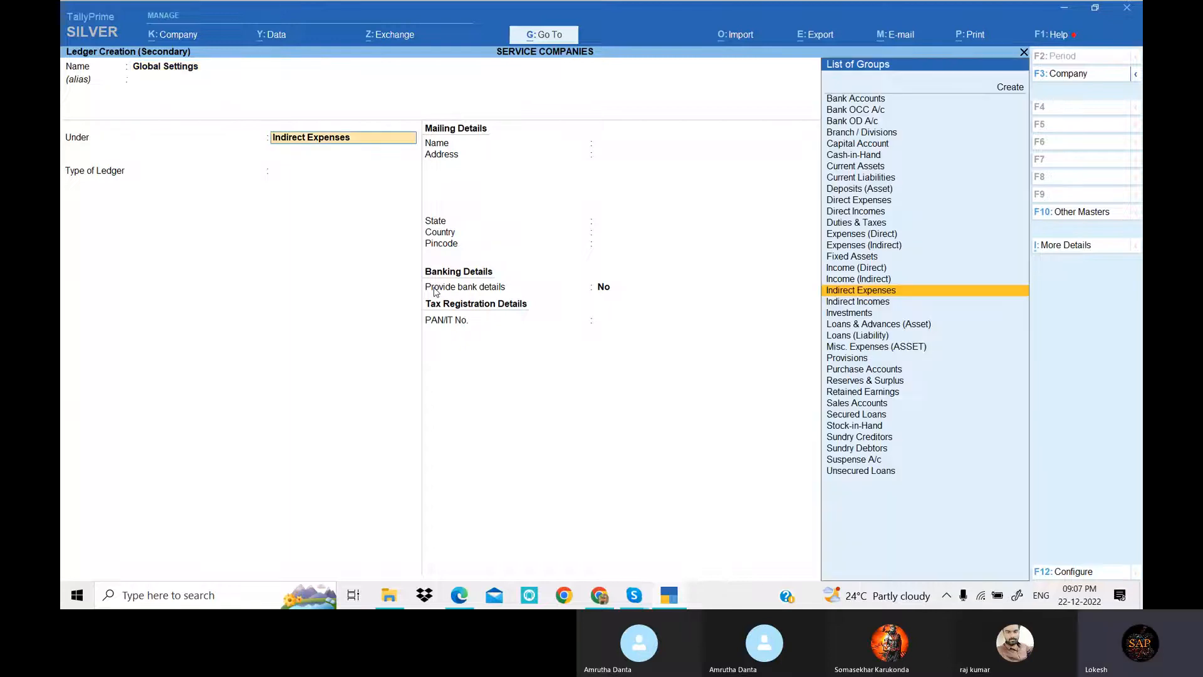
type("Su")
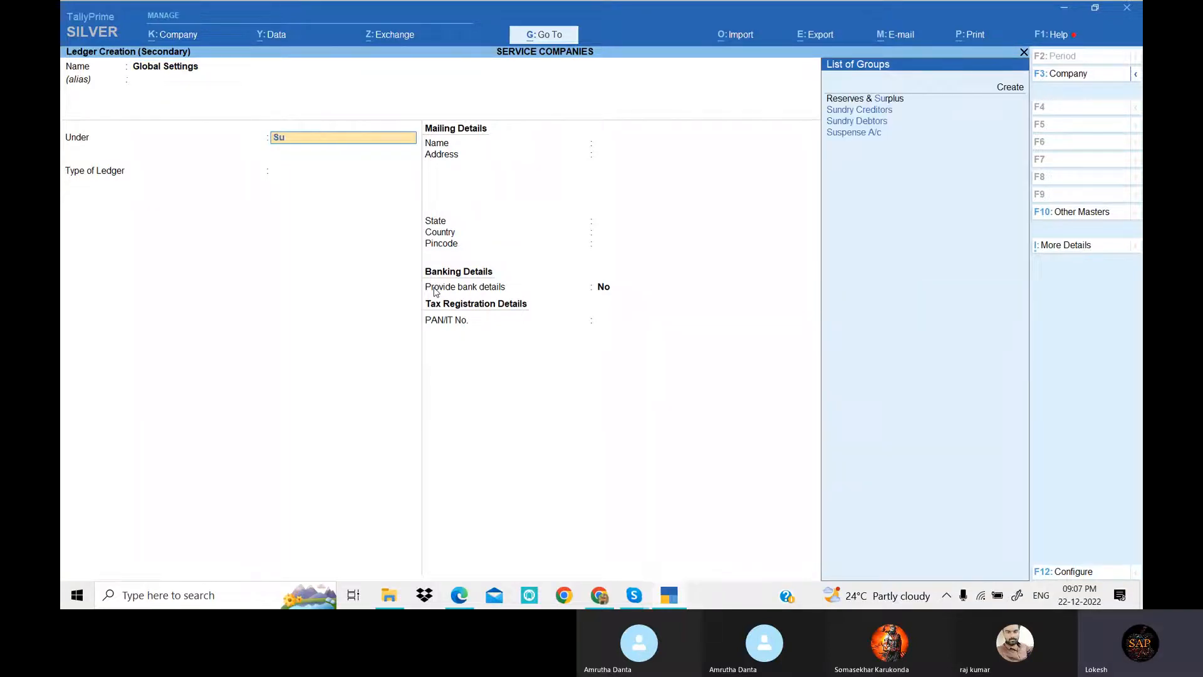
type("n")
key("Return")
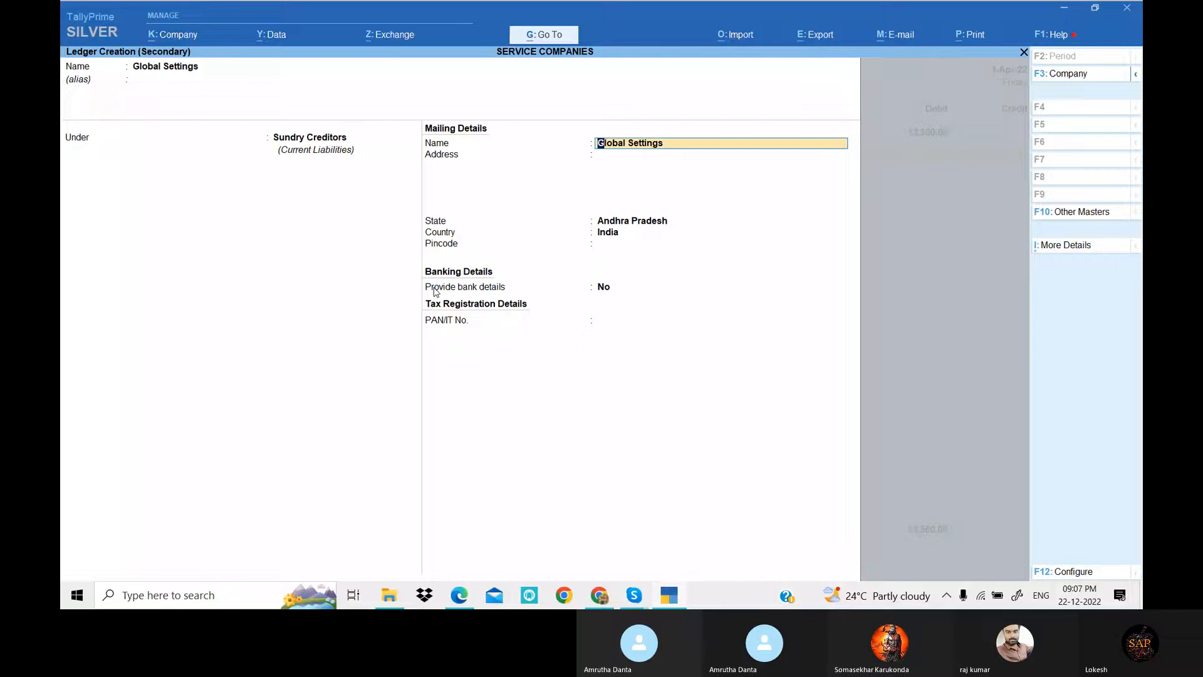
key("ctrl+a")
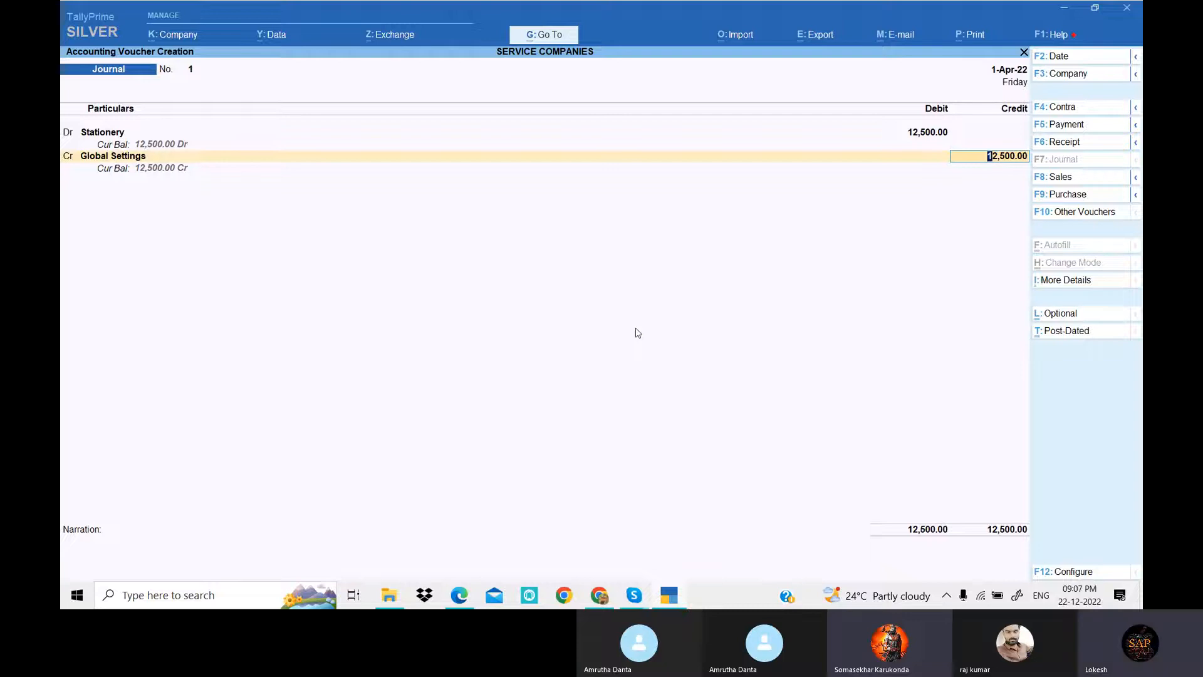
Credit Global Settings with 12500 and save the journal voucher without a narration.
key("Return")
key("Return")
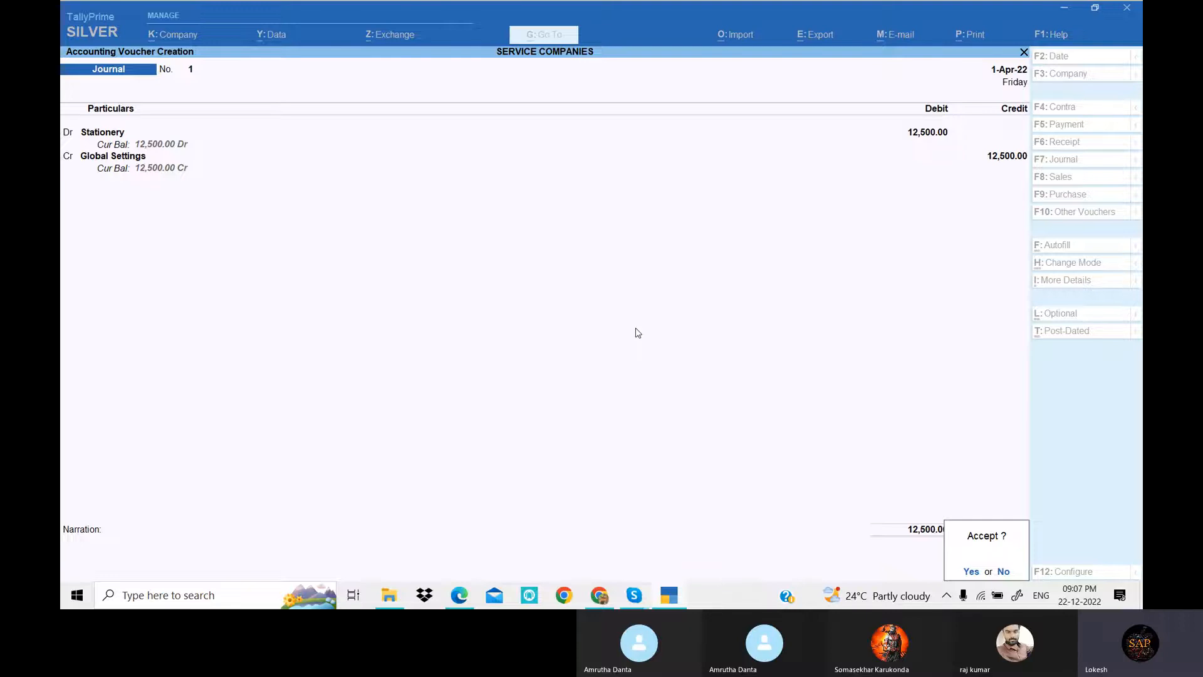
key("Return")
Switch to the PDF, bring up the Skype group call window to view it and minimise it again.
key("alt+Tab")
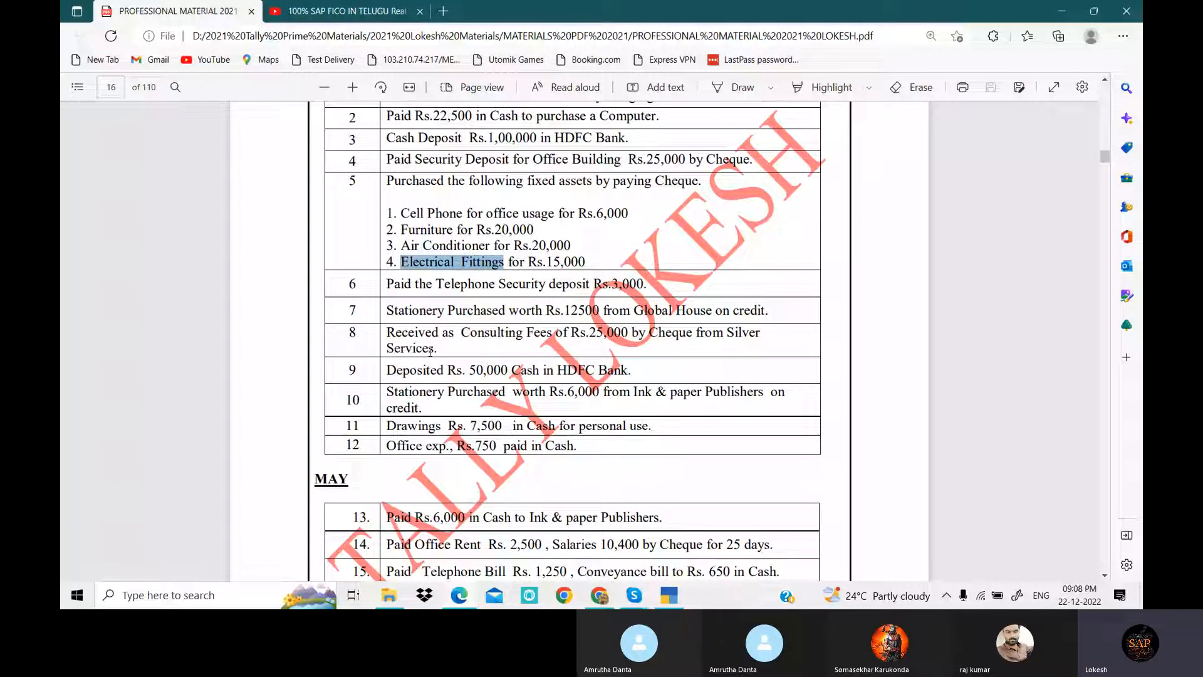
mouse_move(633, 598)
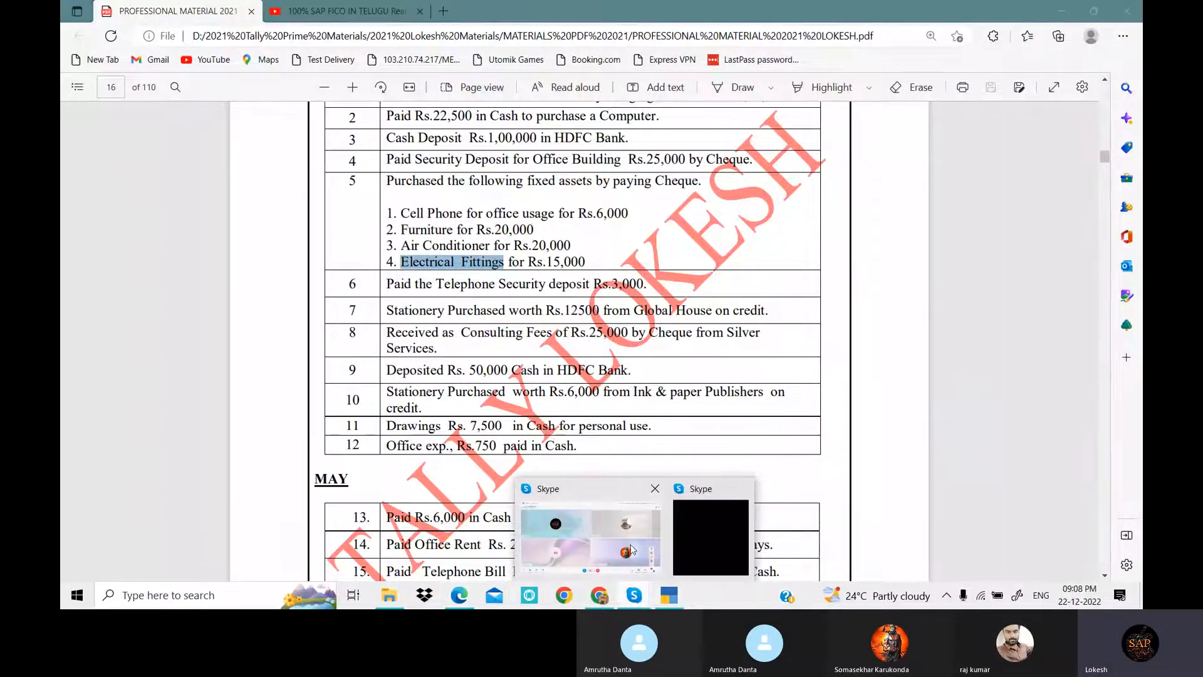
left_click(632, 550)
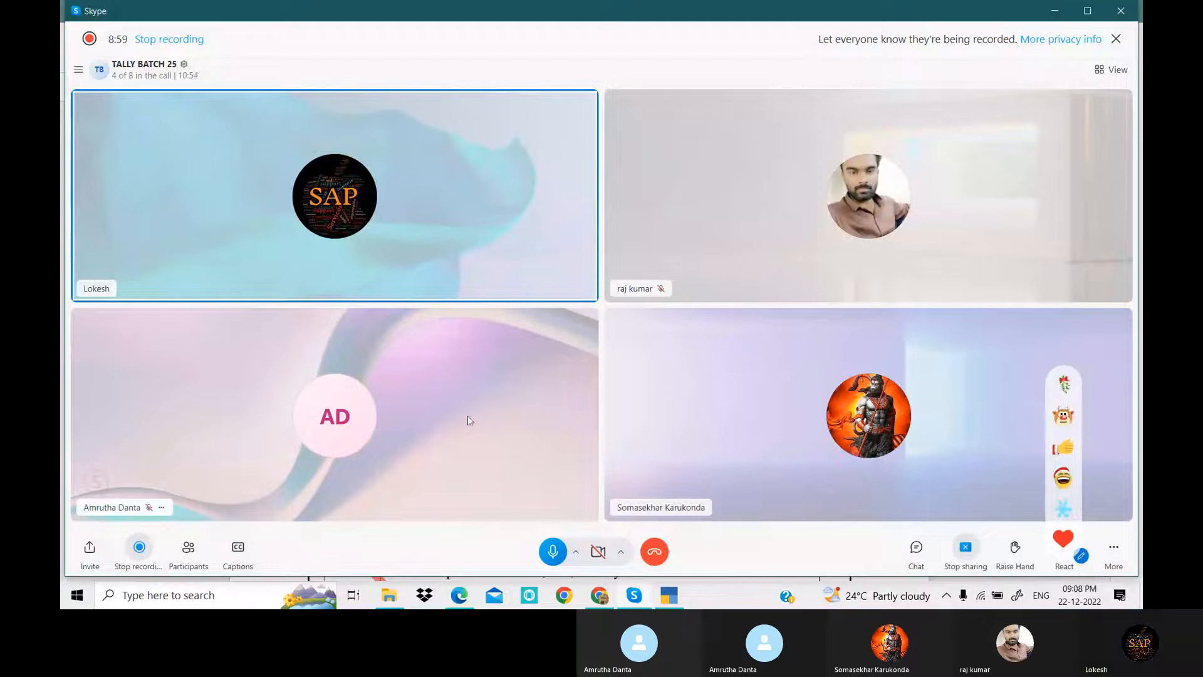
left_click(1053, 12)
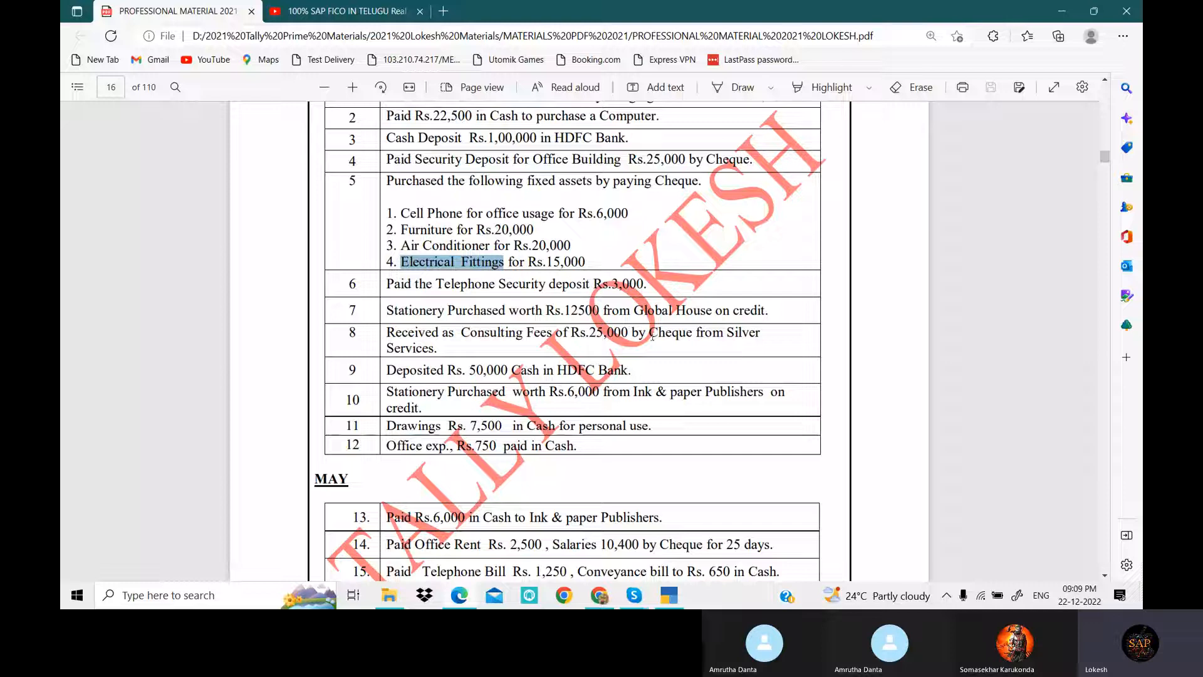
Clear the text selection in the PDF, return to TallyPrime and start a new ledger named Conaulting Fee for the consulting fees.
double_click(686, 333)
left_click(686, 333)
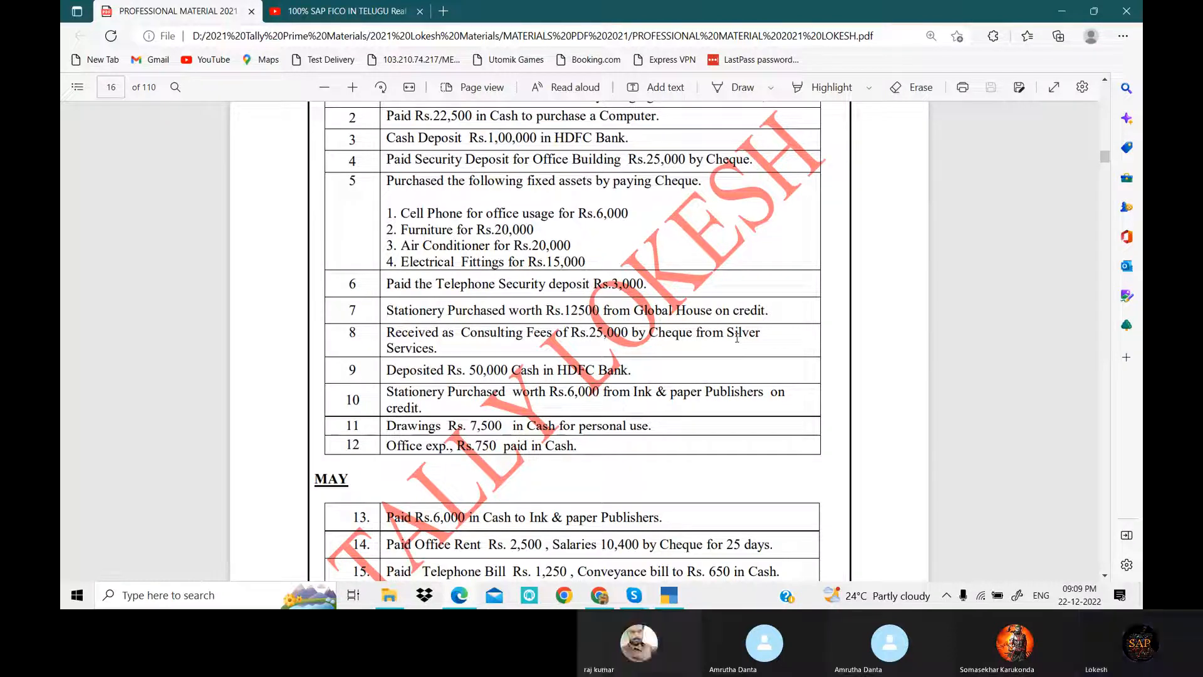
left_click(670, 595)
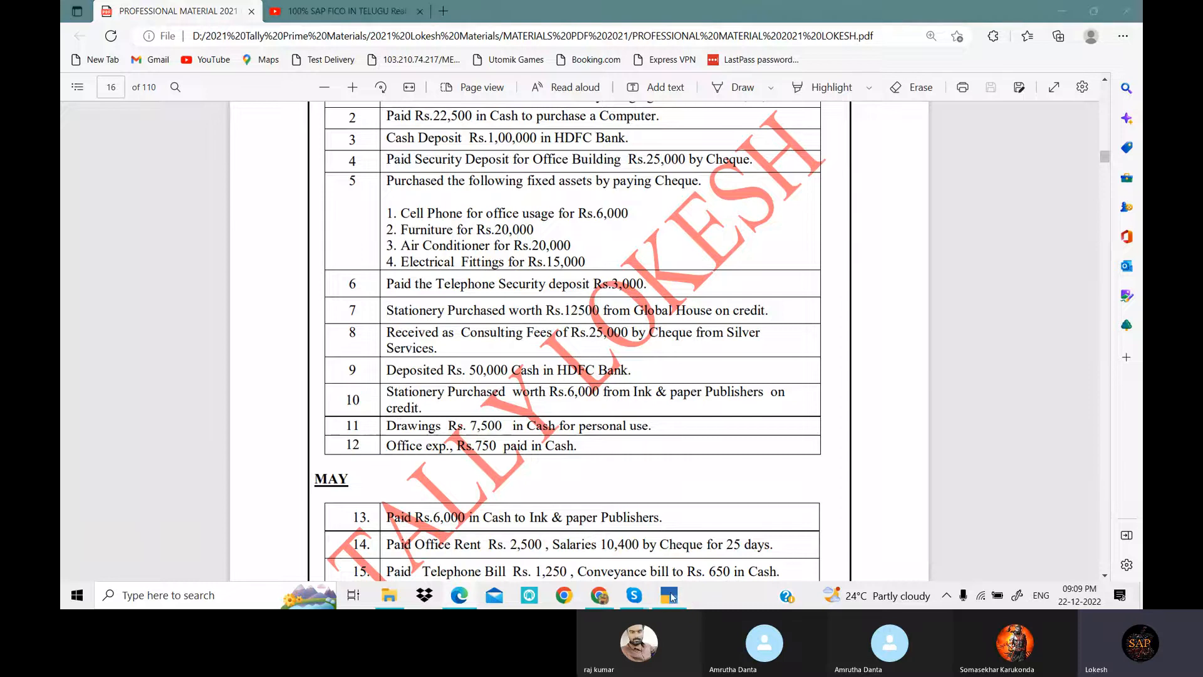
key("alt+c")
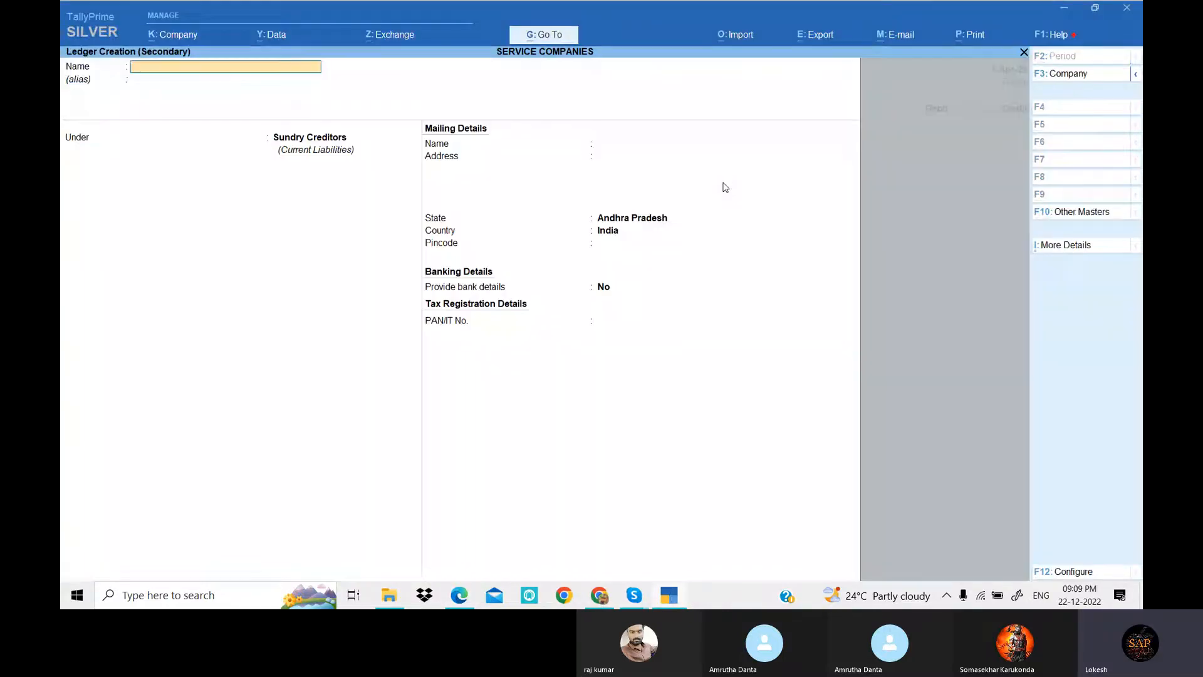
type("Conault")
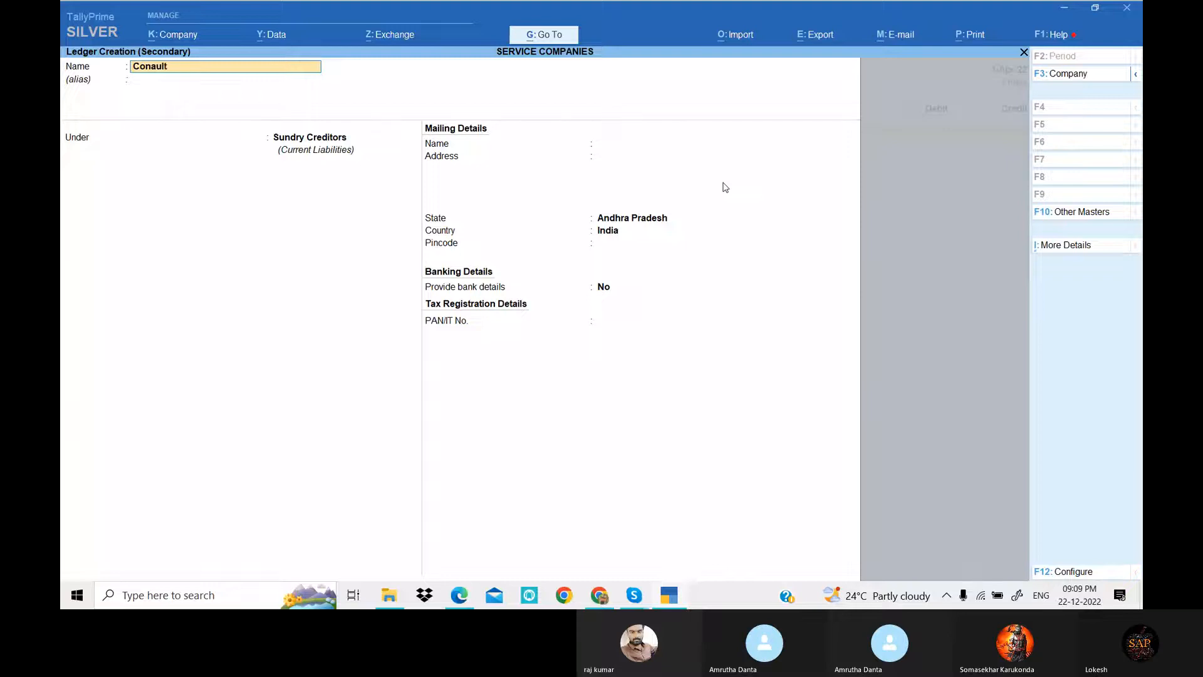
type("ing")
type(" Fw")
key("BackSpace")
key("BackSpace")
type("fee")
key("Return")
Group the Conaulting Fee ledger under Indirect Incomes with its ledger type as Not Applicable.
type("Ind")
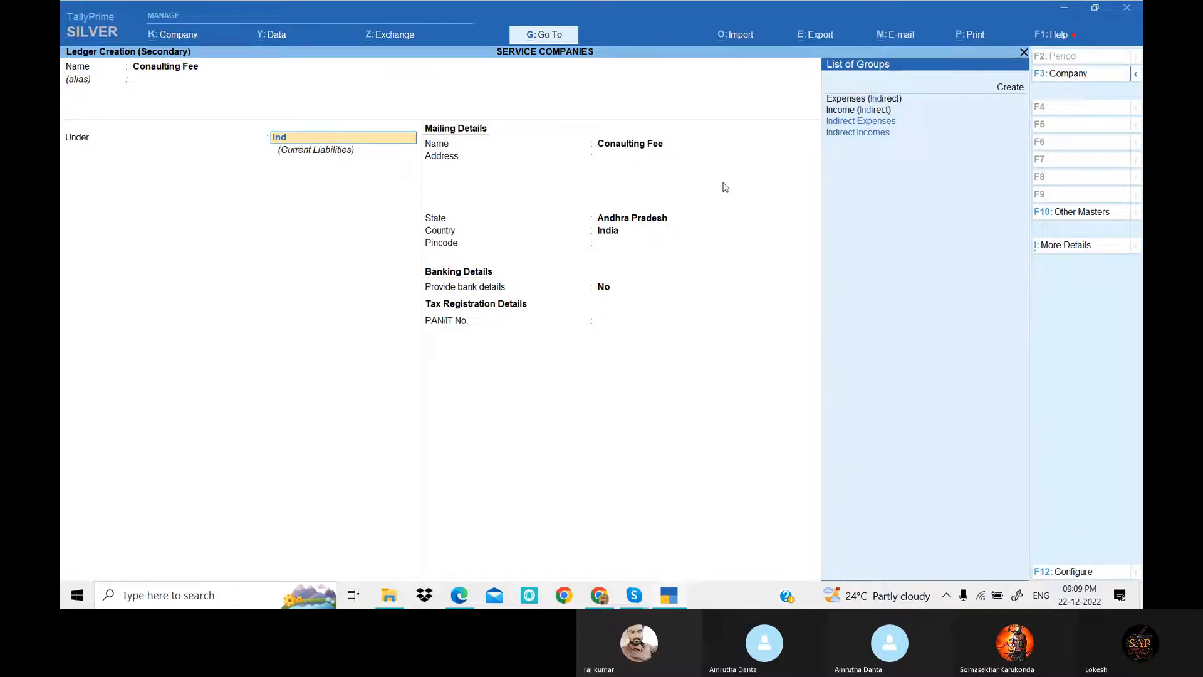
key("Down")
key("Down")
key("Return")
key("Return")
key("Return")
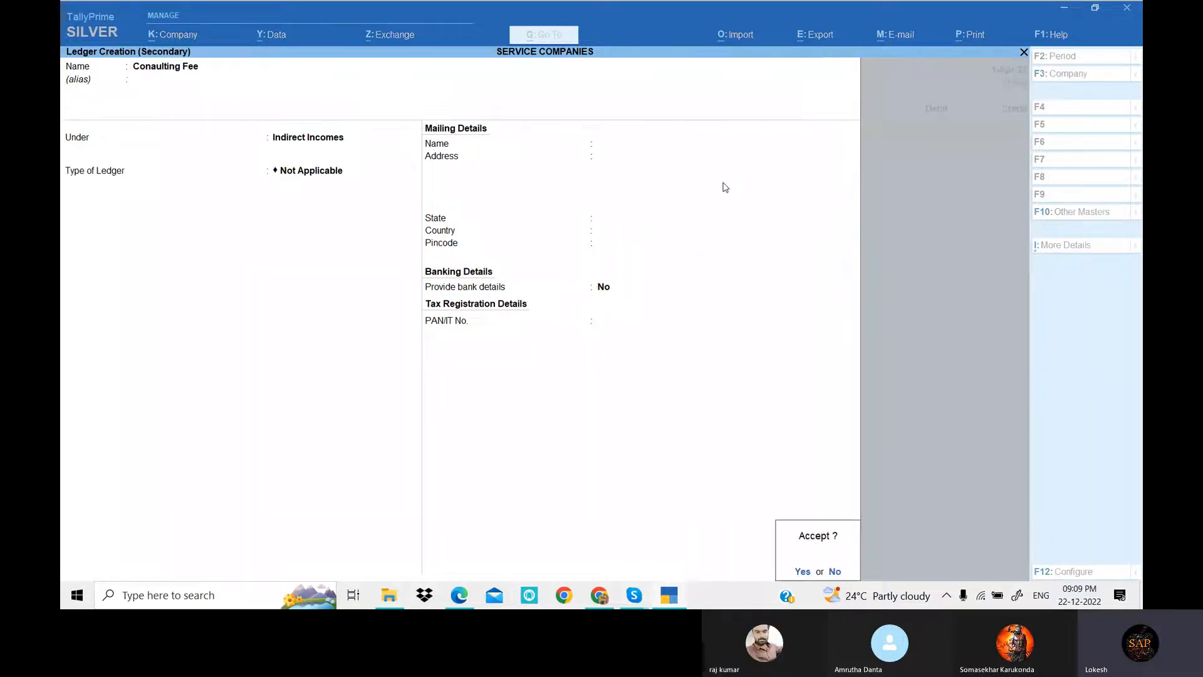
Save the Conaulting Fee ledger and credit it with 25000 in the receipt voucher.
key("Return")
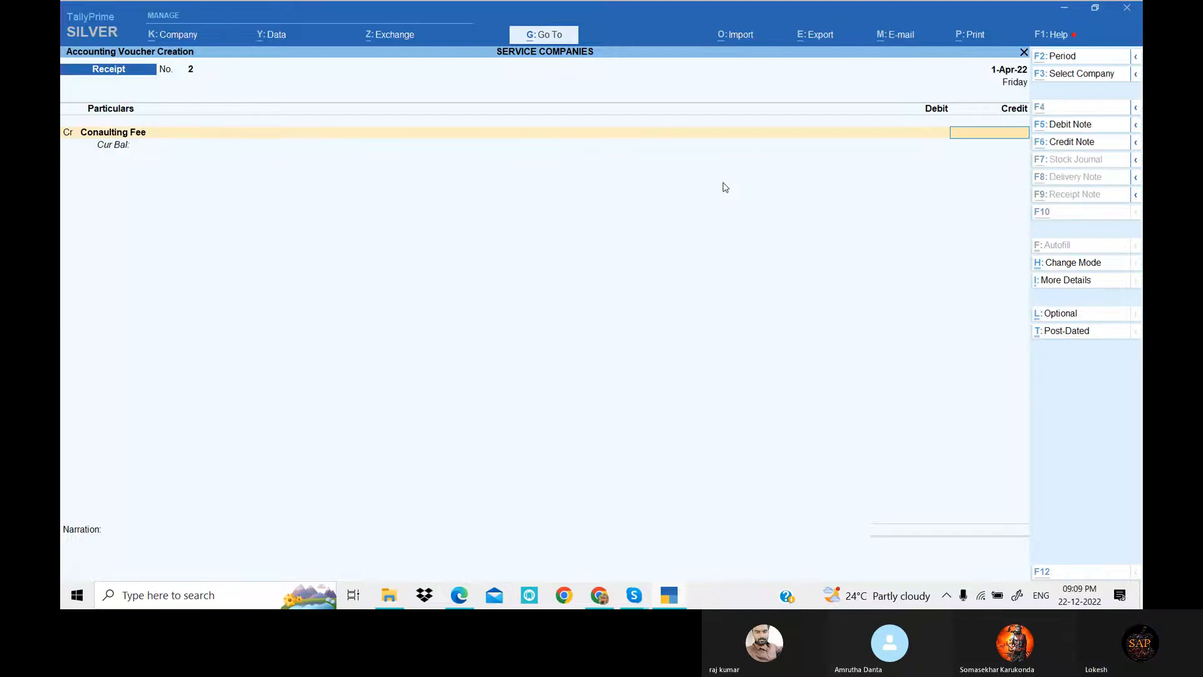
key("alt+Tab")
key("alt+Tab")
type("25000")
key("Return")
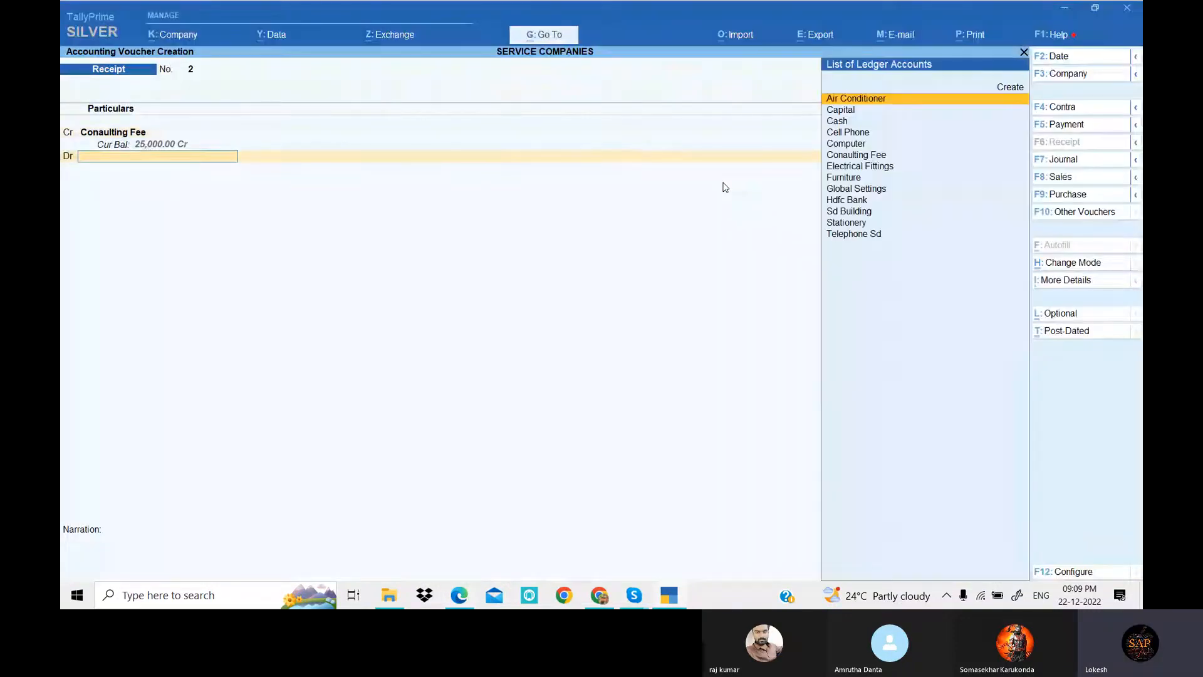
Debit Hdfc Bank with 25000 and save the receipt voucher without a narration.
type("h")
key("Return")
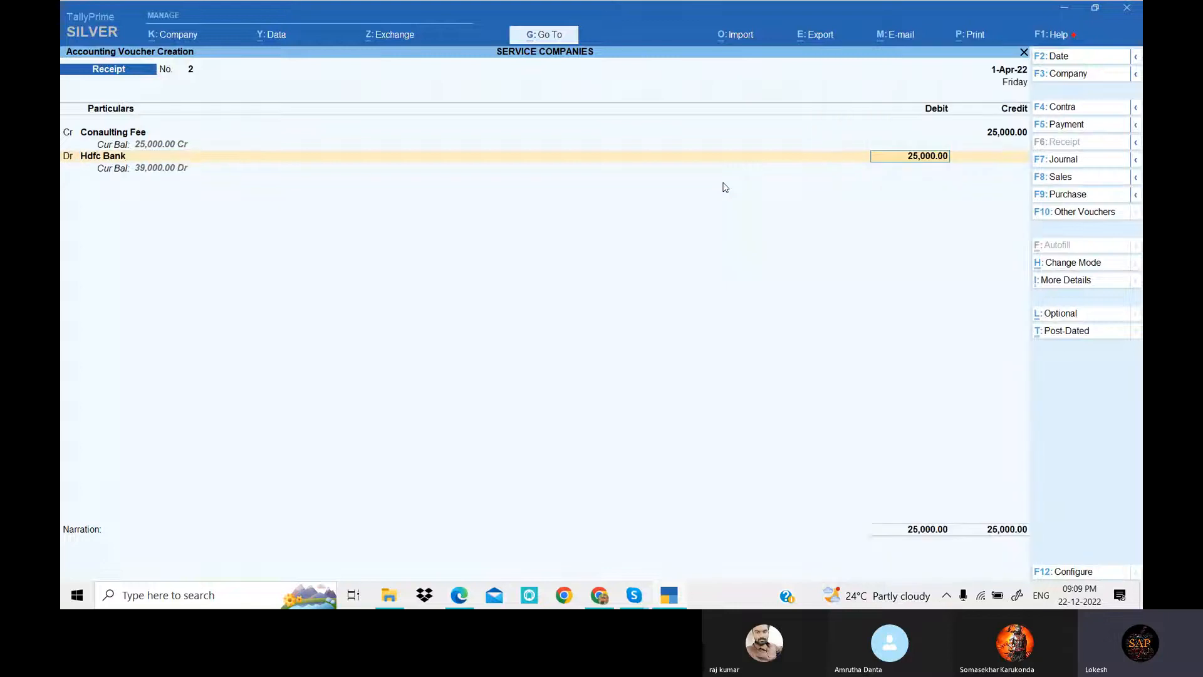
key("Return")
key("Return")
key("Return")
key("Return")
key("Return")
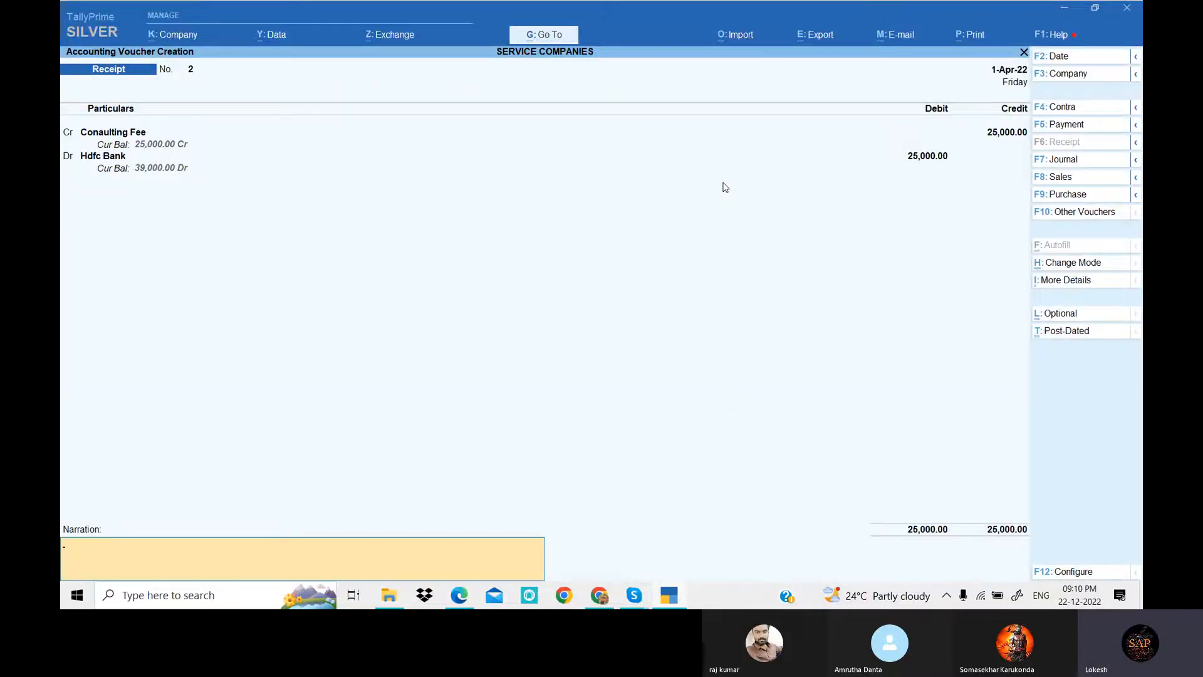
key("Return")
key("Return")
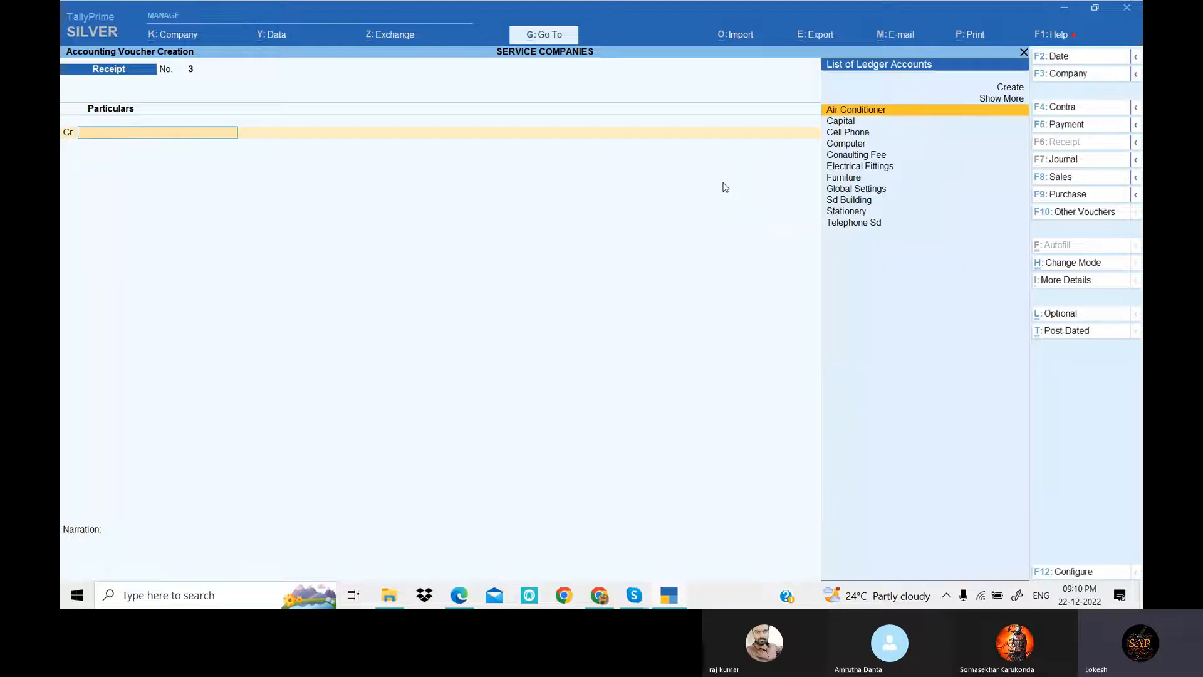
Check the next transaction in the PDF, return to TallyPrime and start a contra voucher crediting Cash with 50000.
key("alt+Tab")
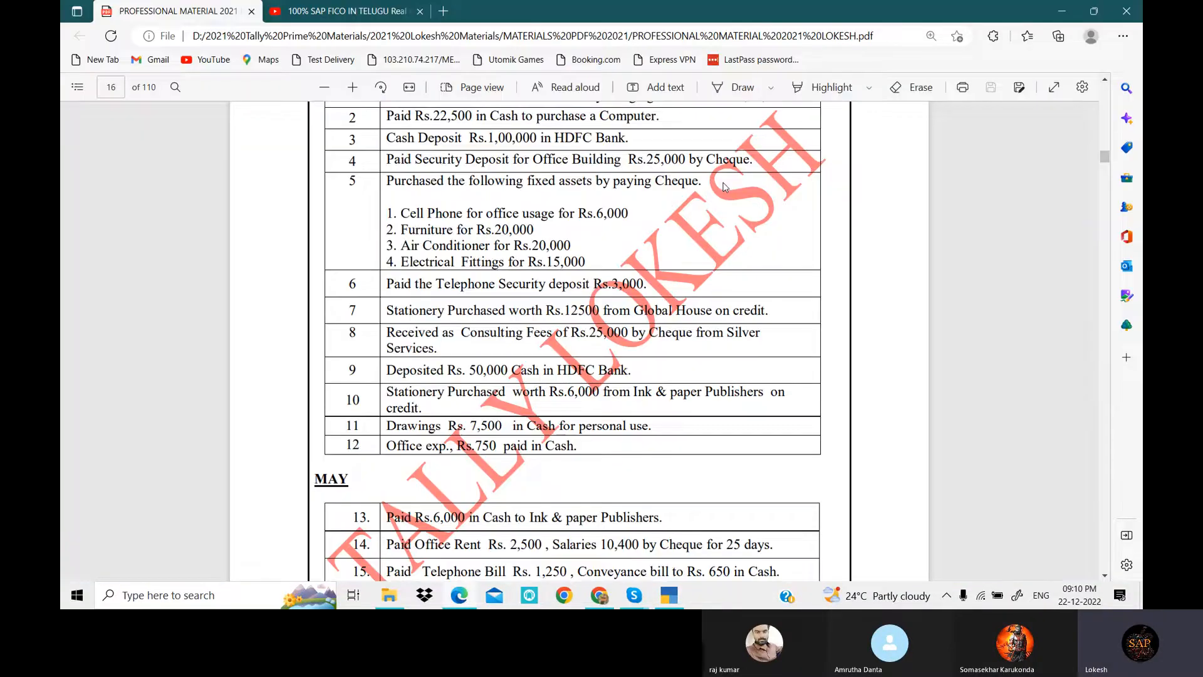
scroll(531, 388, "down", 3)
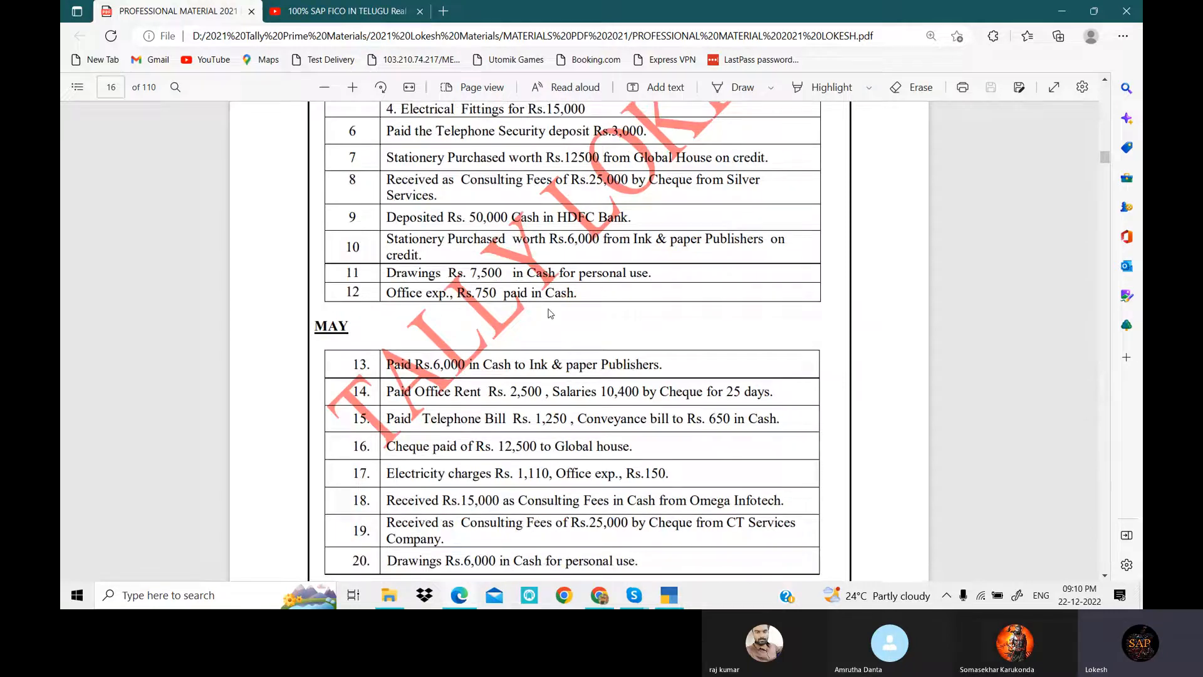
key("alt+Tab")
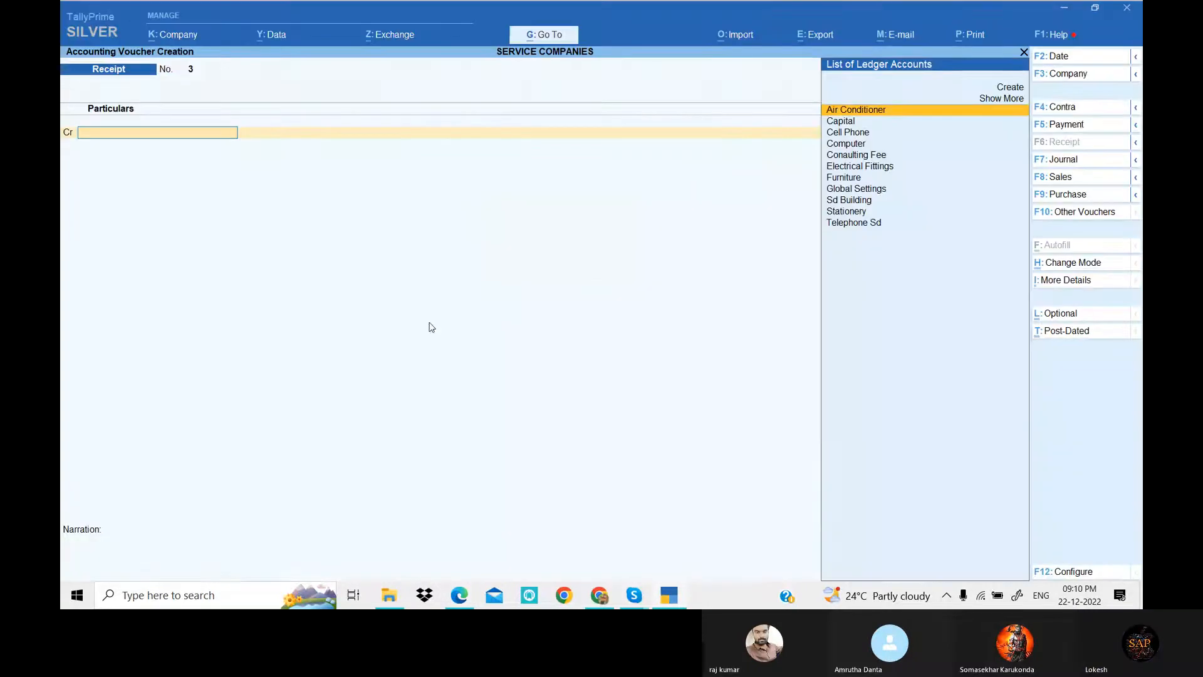
left_click(1078, 108)
key("Return")
type("50000")
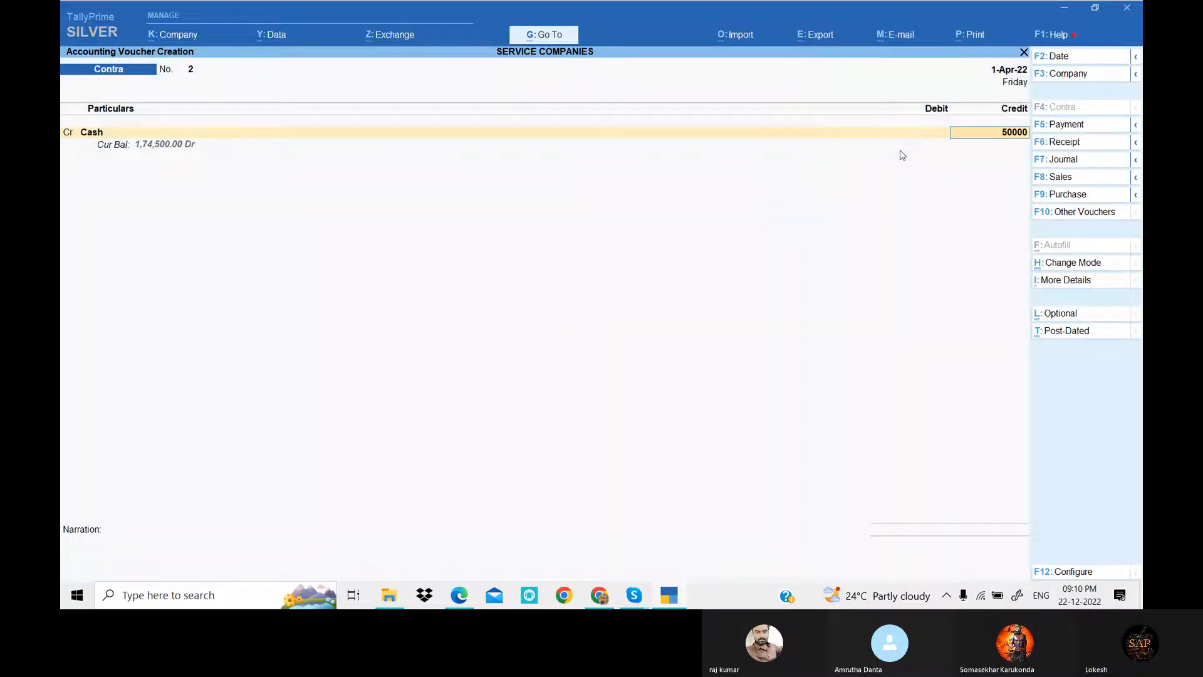
key("Return")
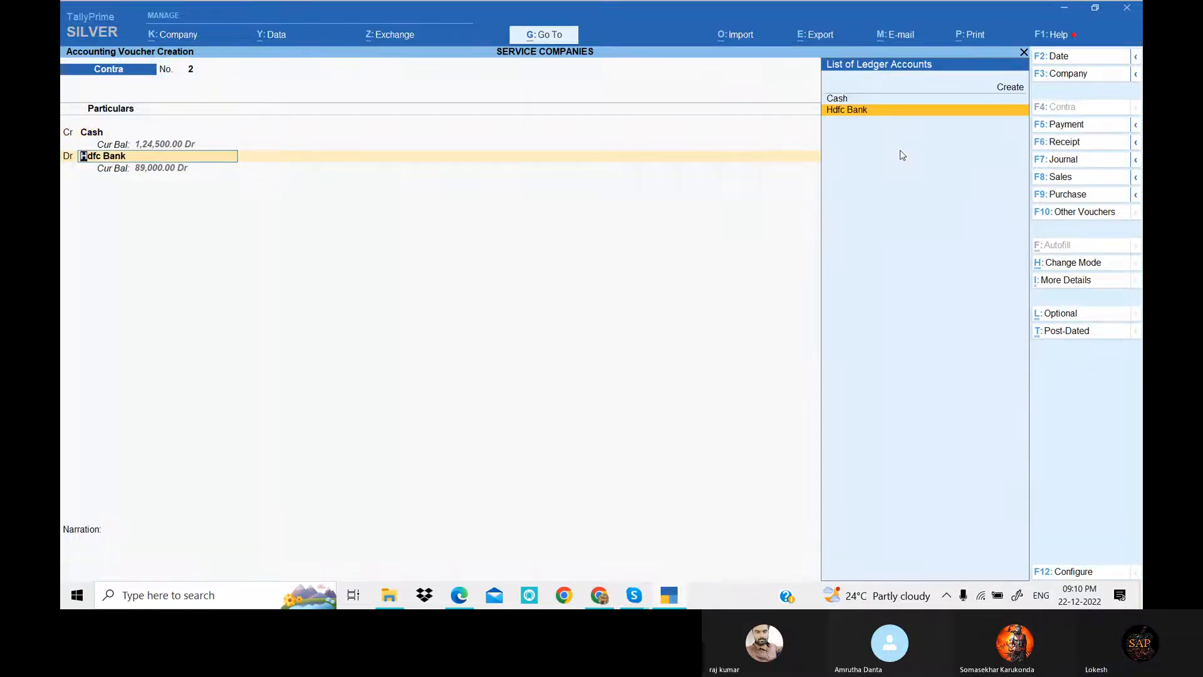
Debit Hdfc Bank with 50000, leave the cash denominations blank and save the contra voucher.
key("Return")
key("Return")
key("Return")
key("Return")
key("Return")
key("Return")
key("Return")
key("Return")
key("Return")
key("Return")
key("Return")
key("Return")
key("Return")
key("Return")
key("Return")
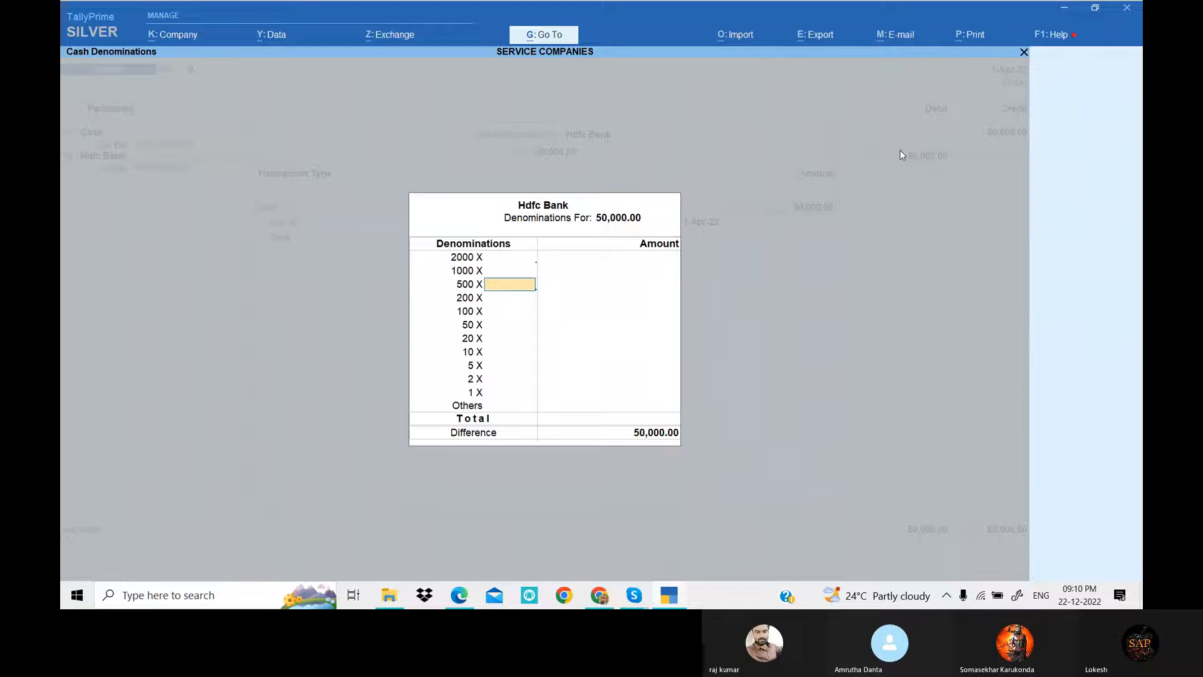
key("Return")
key("Return")
key("Return")
key("Return")
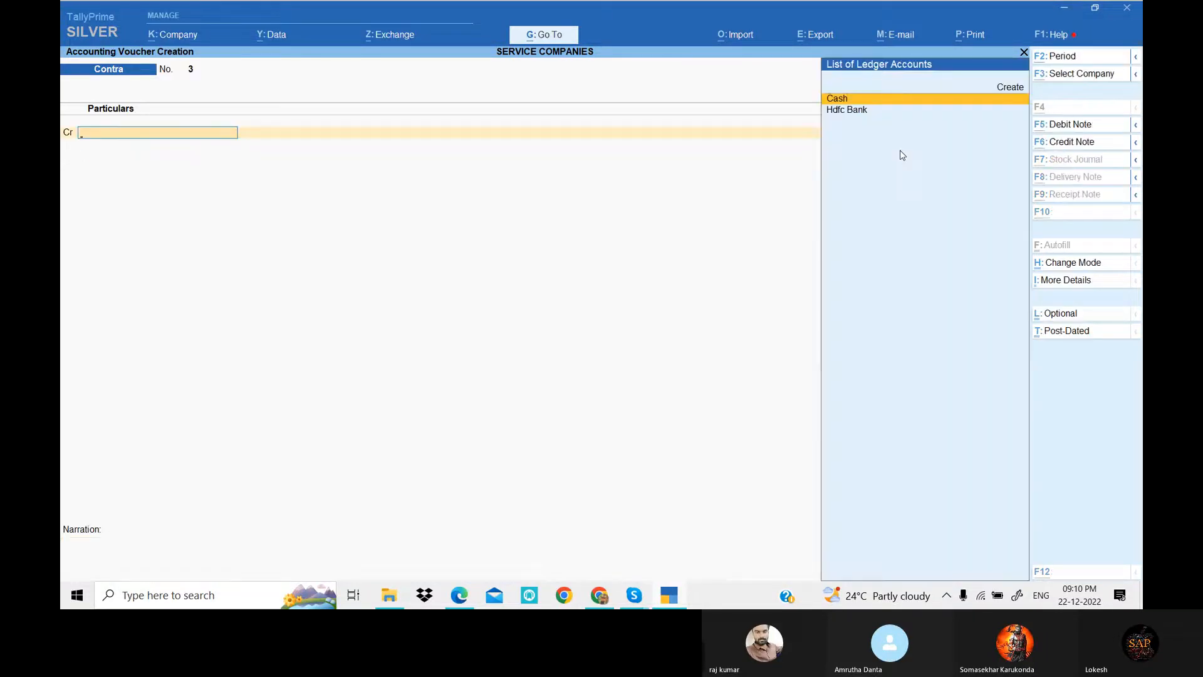
Check transaction 10 in the PDF, return to TallyPrime and start a journal voucher debiting Stationery with 6000.
key("alt+Tab")
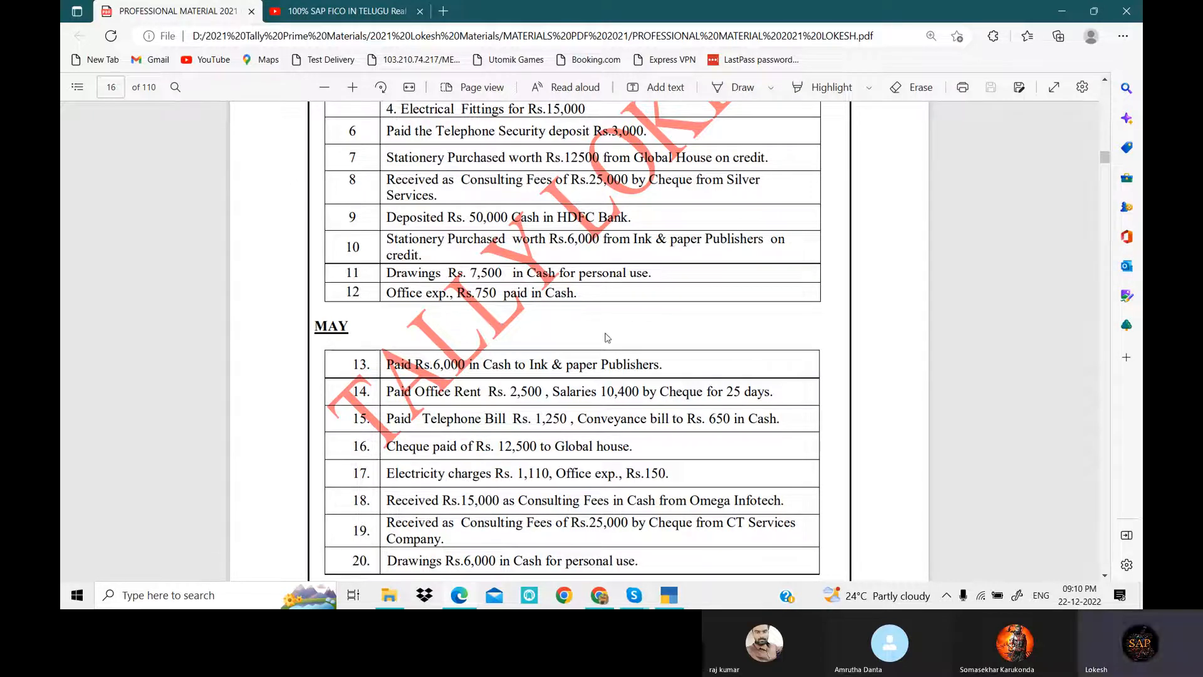
key("alt+Tab")
left_click(1088, 158)
type("S")
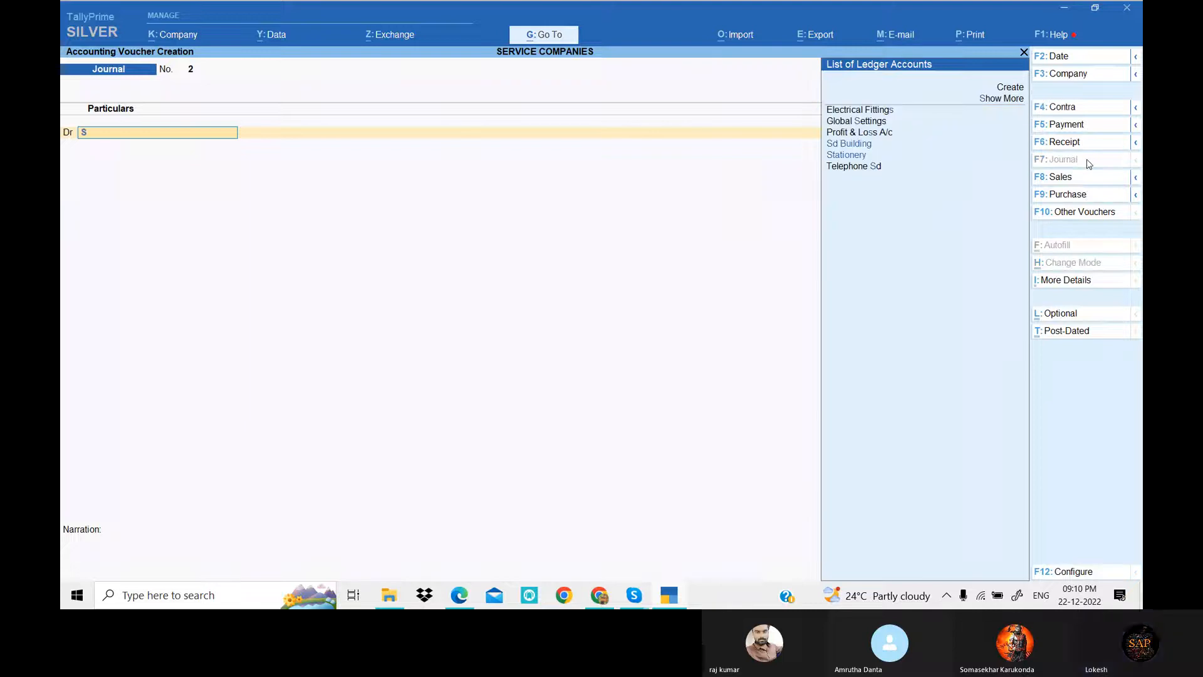
type("t")
key("Return")
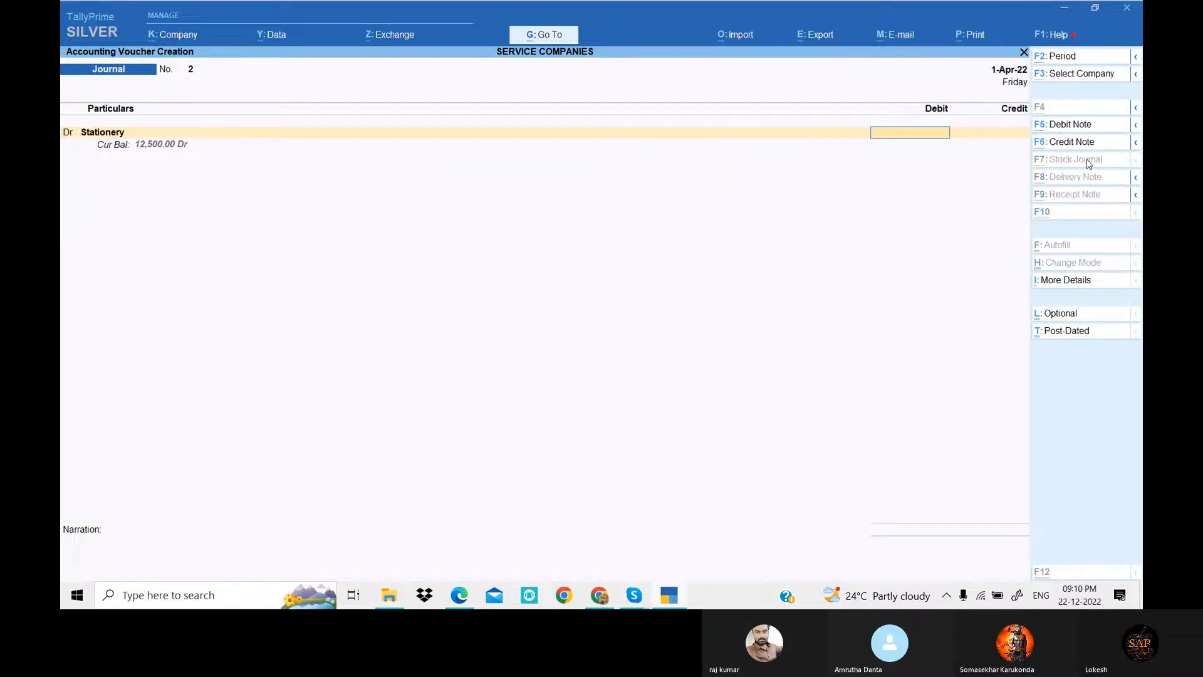
key("alt+Tab")
key("alt+Tab")
type("6000")
key("Return")
key("Return")
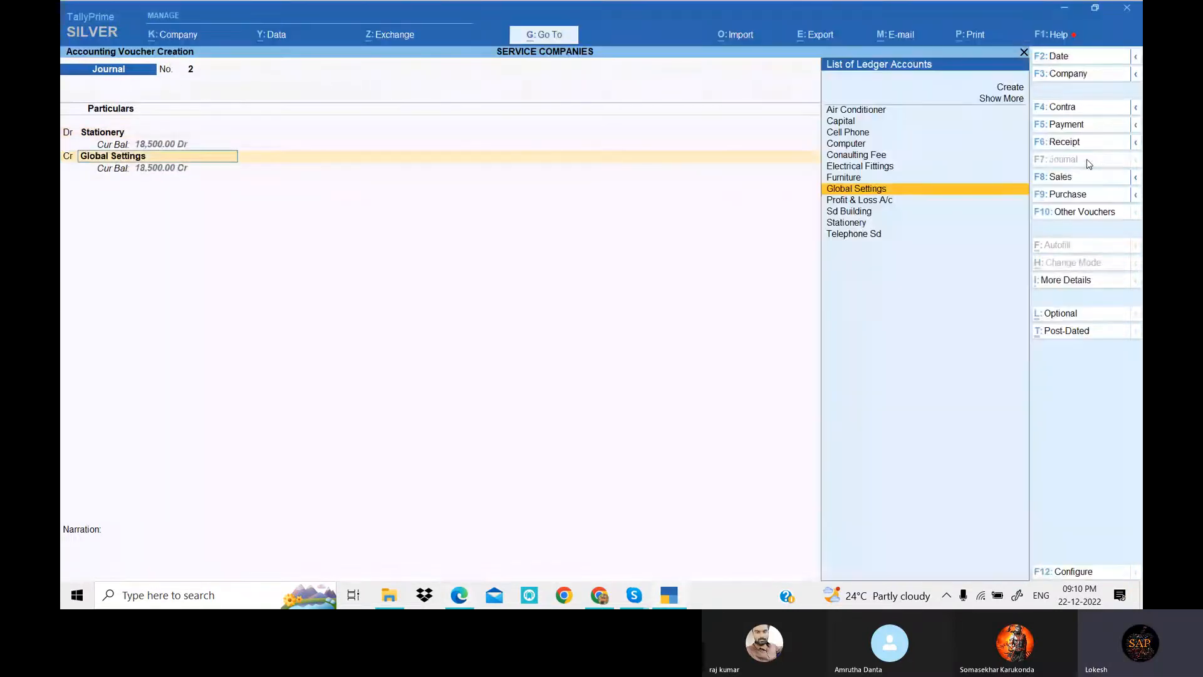
Create the Ink and Publishers ledger under Sundry Creditors for the credit entry and save the journal voucher.
key("alt+c")
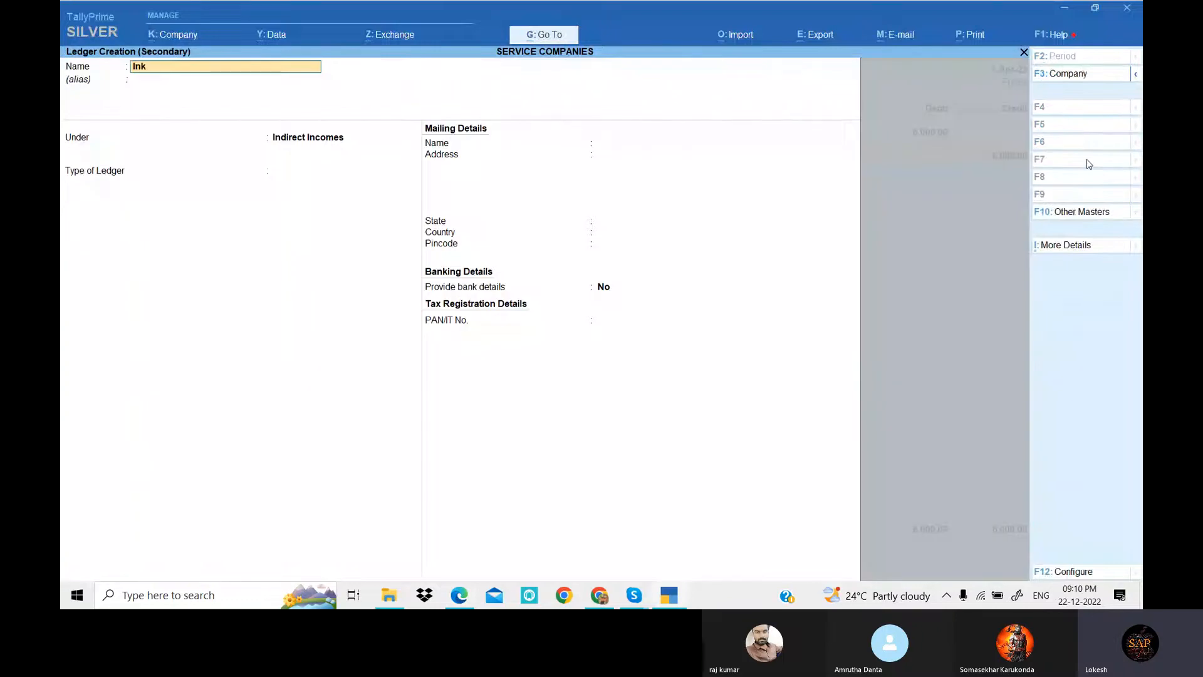
type("Ink and Publishers")
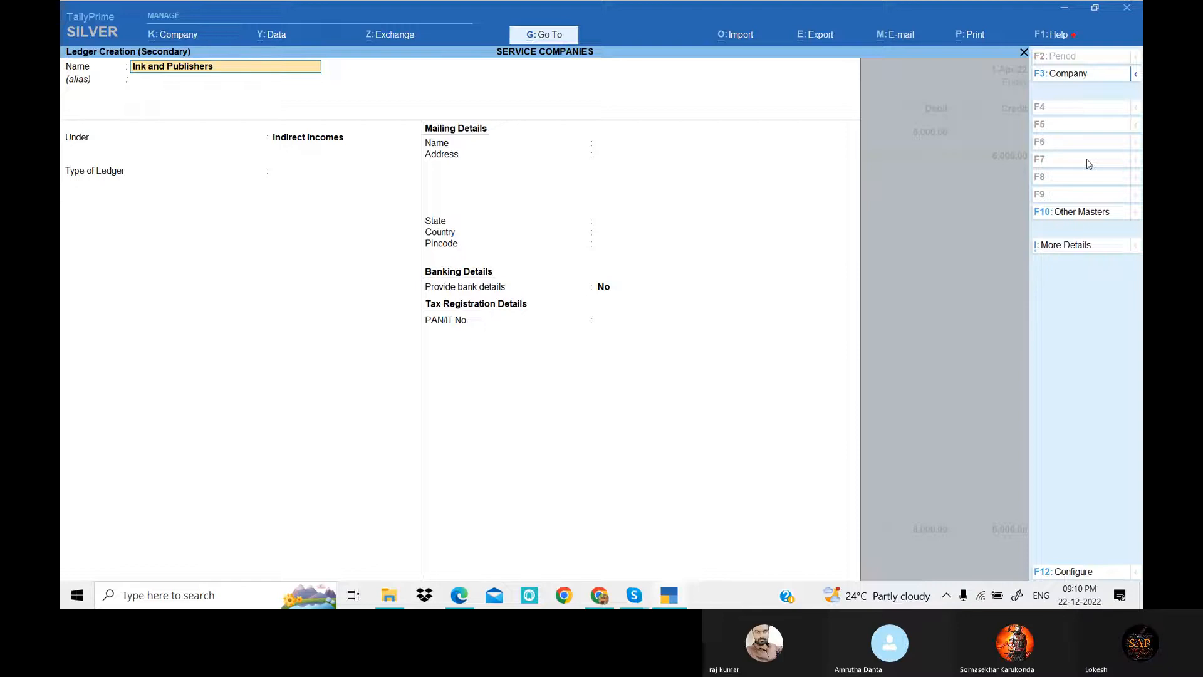
key("Return")
key("Return")
type("Sun")
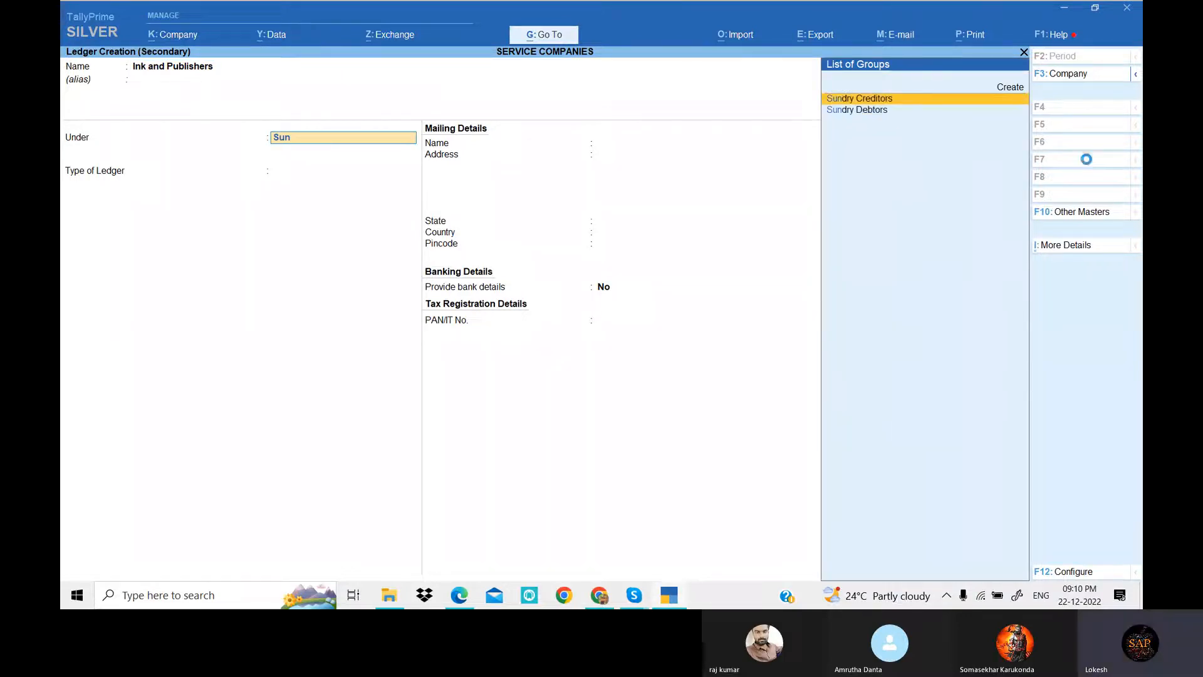
key("Return")
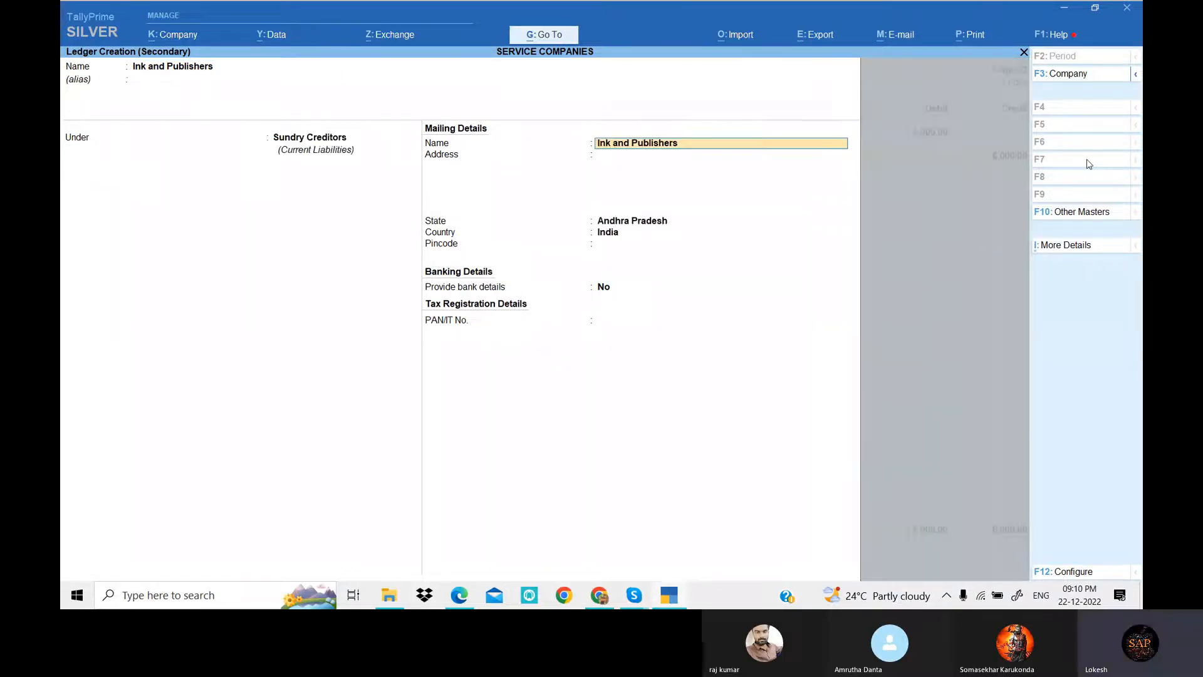
key("ctrl+a")
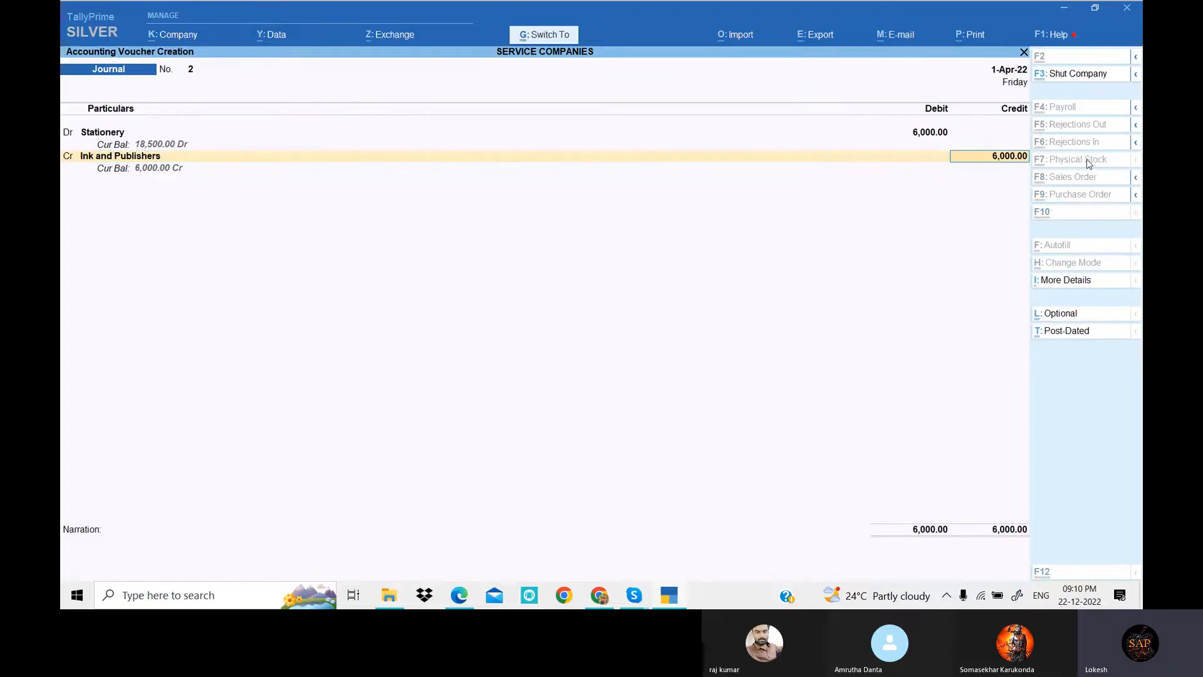
key("ctrl+a")
Check the PDF, then start a payment voucher in TallyPrime and create its Drawings ledger under Capital Account.
key("alt")
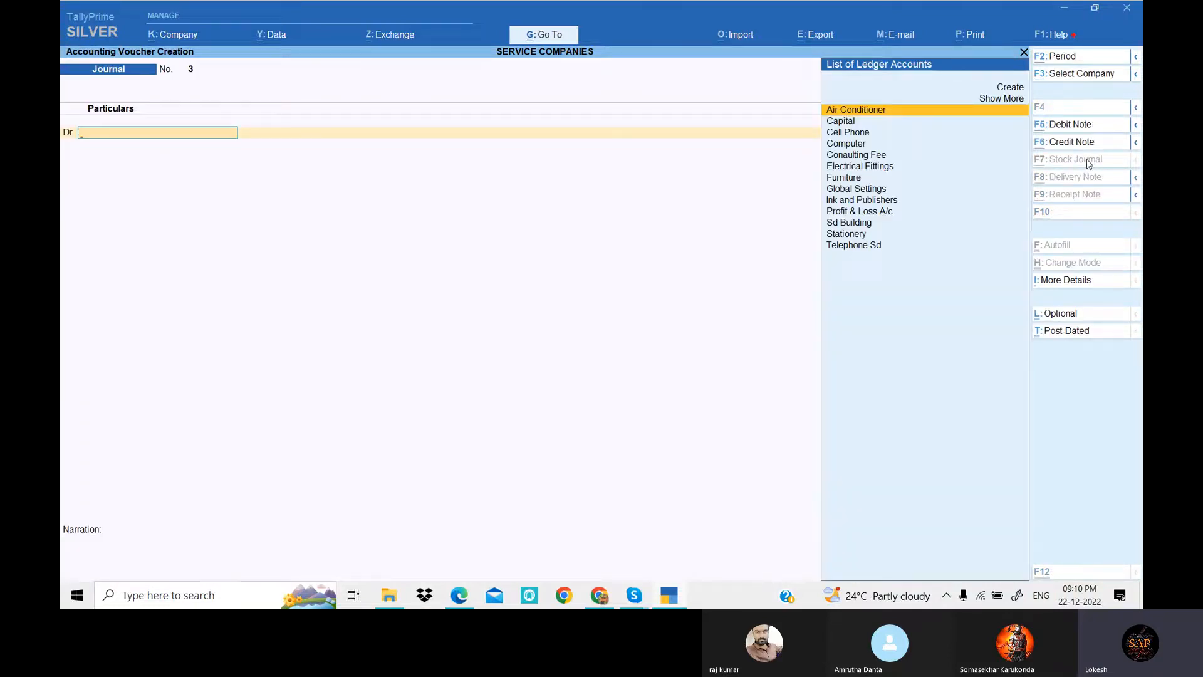
key("alt+Tab")
key("alt+Tab")
left_click(1081, 127)
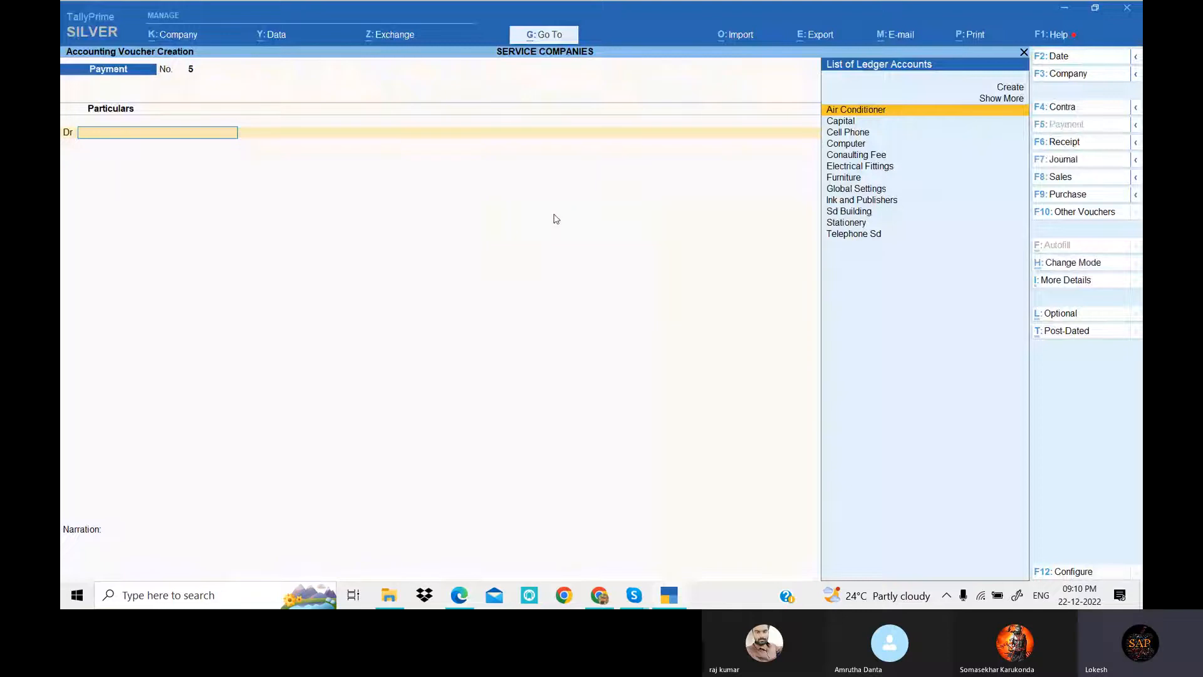
key("alt+c")
type("Dr")
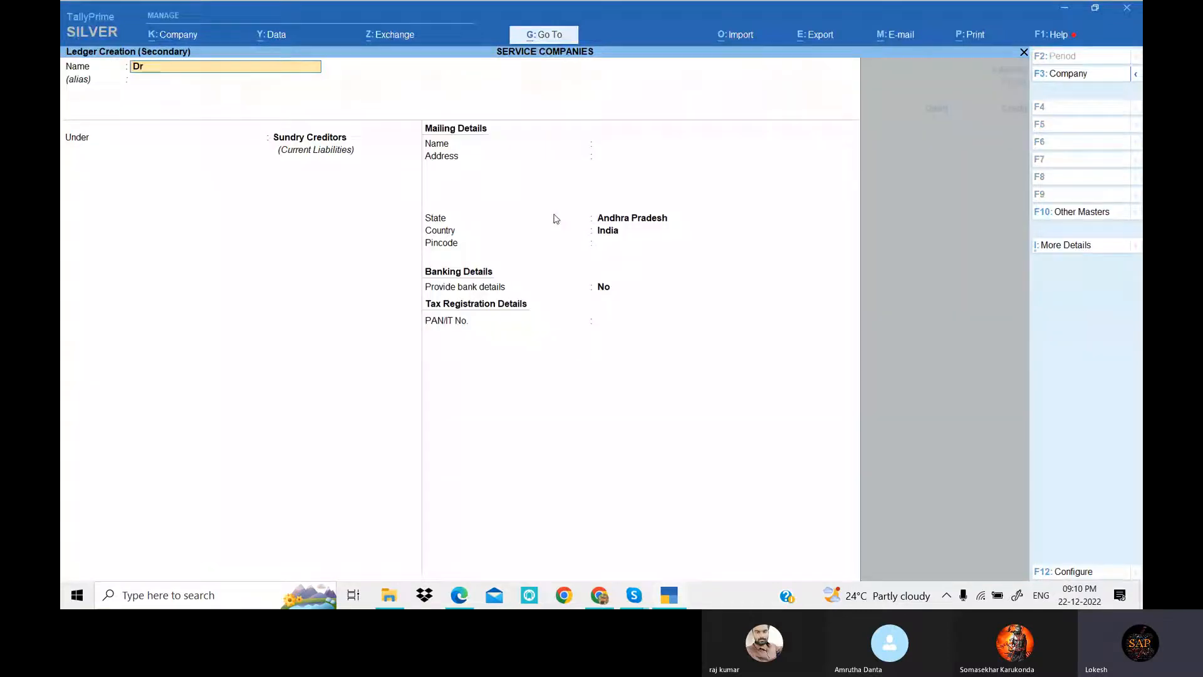
type("awings")
key("Return")
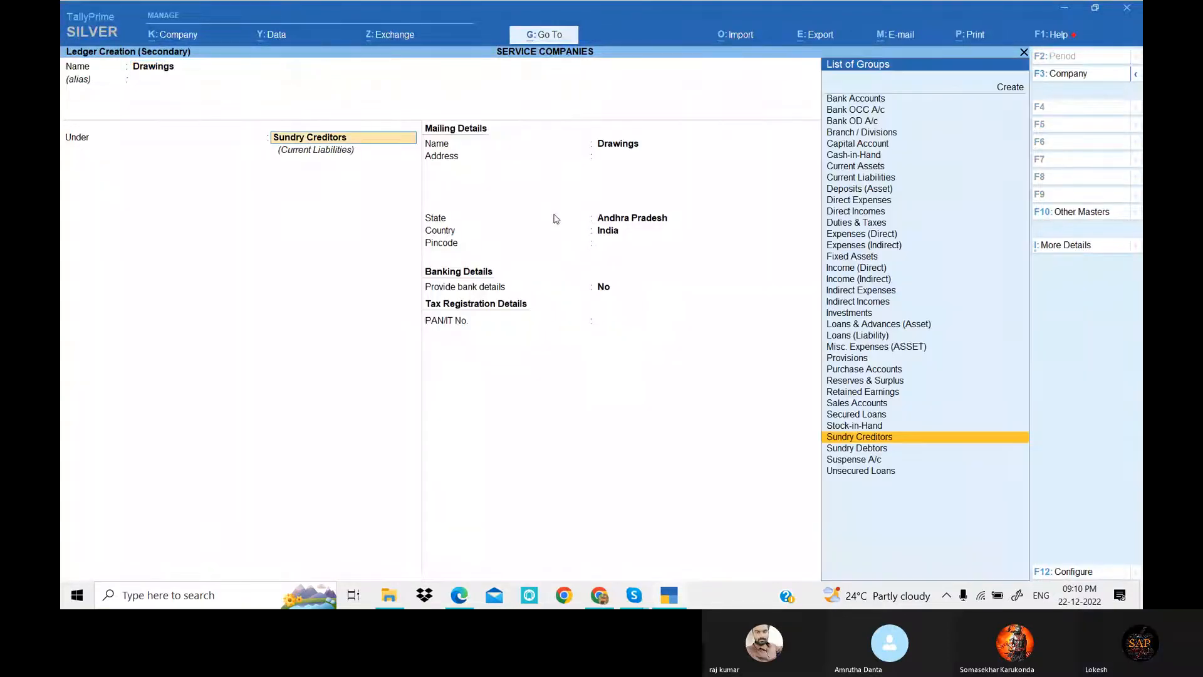
type("Ca")
key("Down")
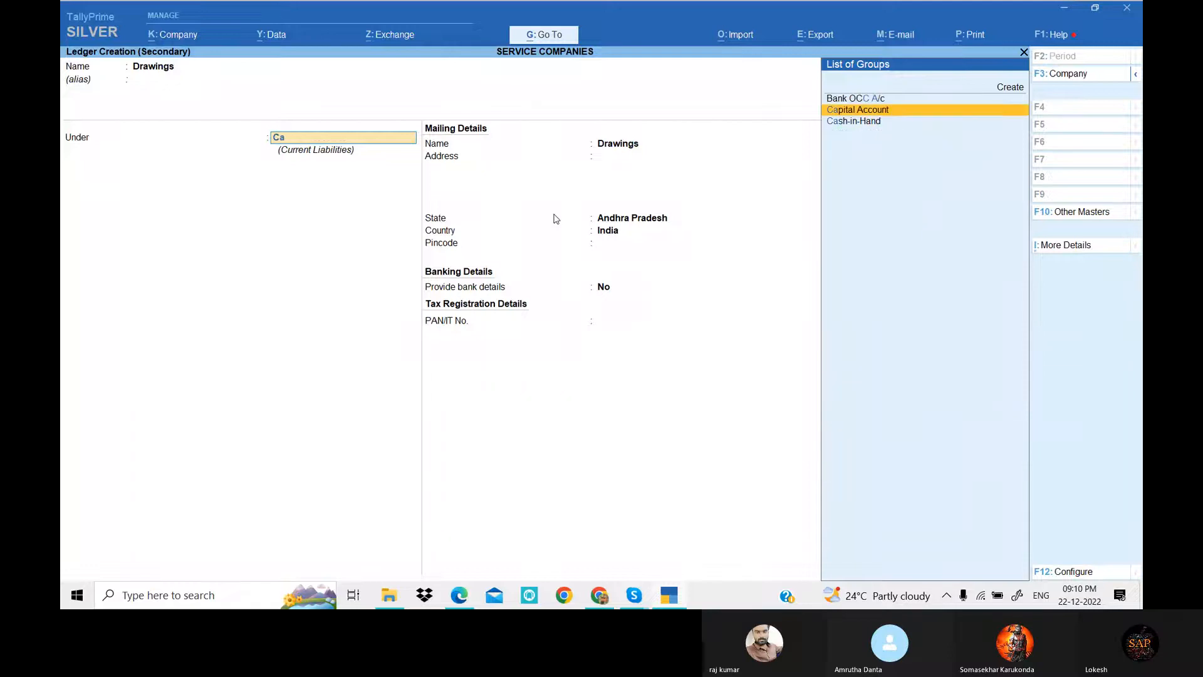
key("Return")
key("ctrl+a")
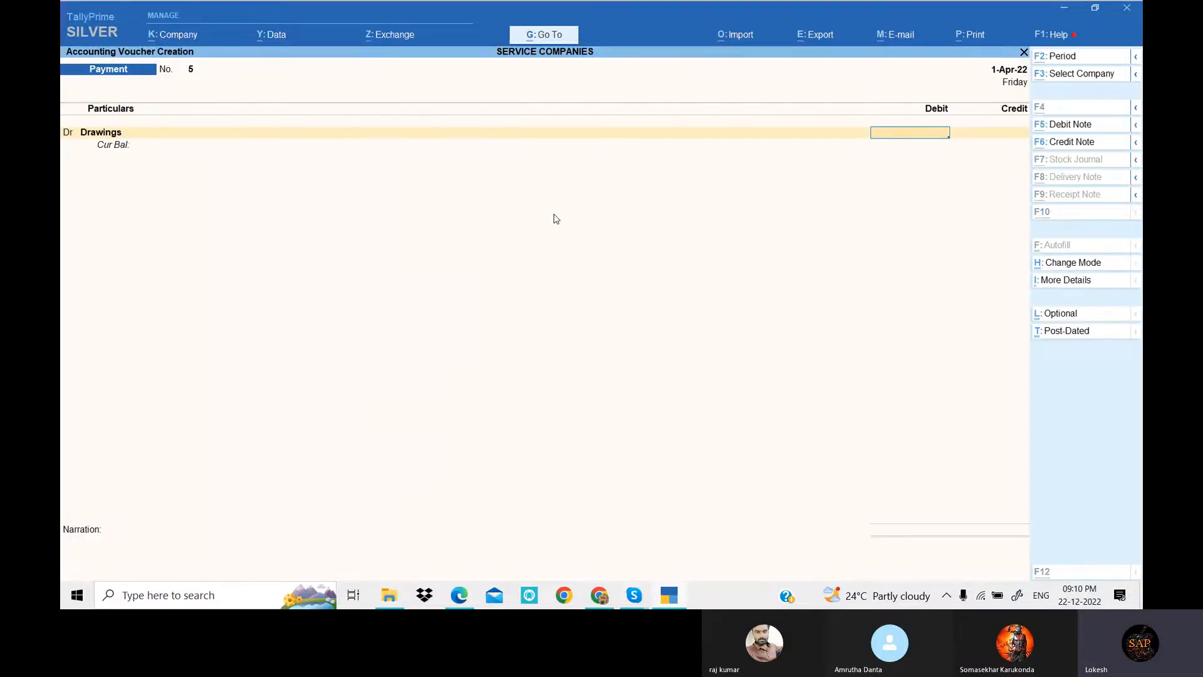
Debit Drawings with 7500 against Cash and save the payment voucher without a narration.
key("alt+Tab")
key("alt+Tab")
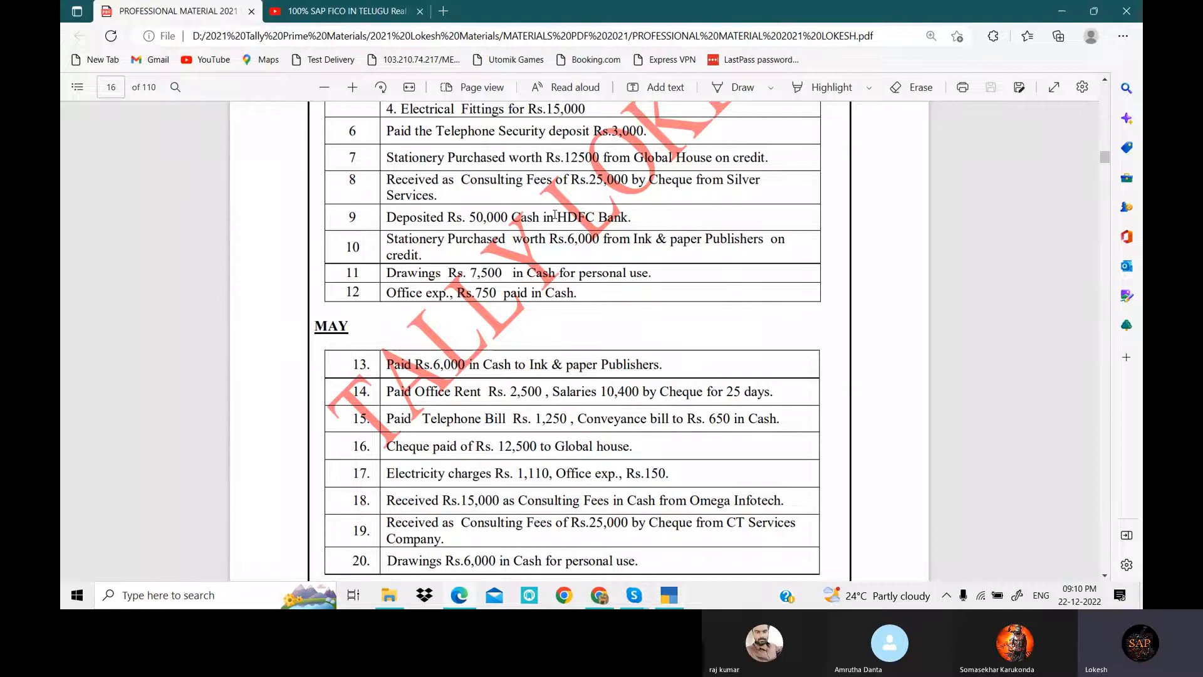
key("Down")
key("Down")
key("Return")
key("Return")
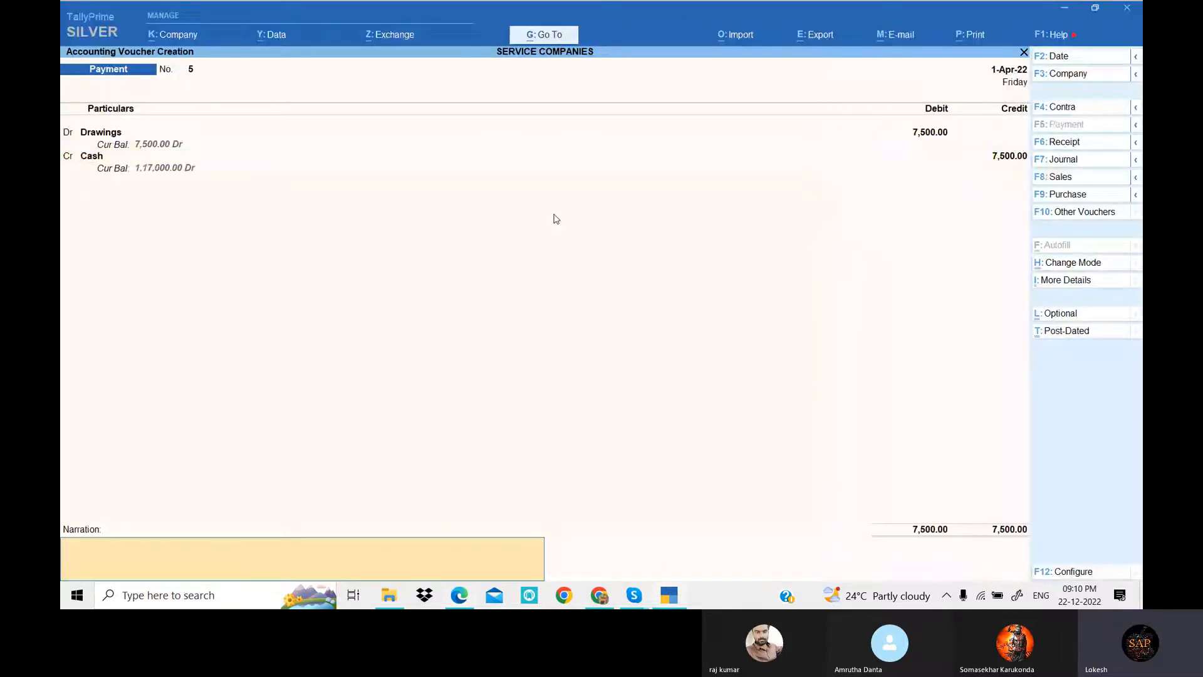
key("Return")
key("Return")
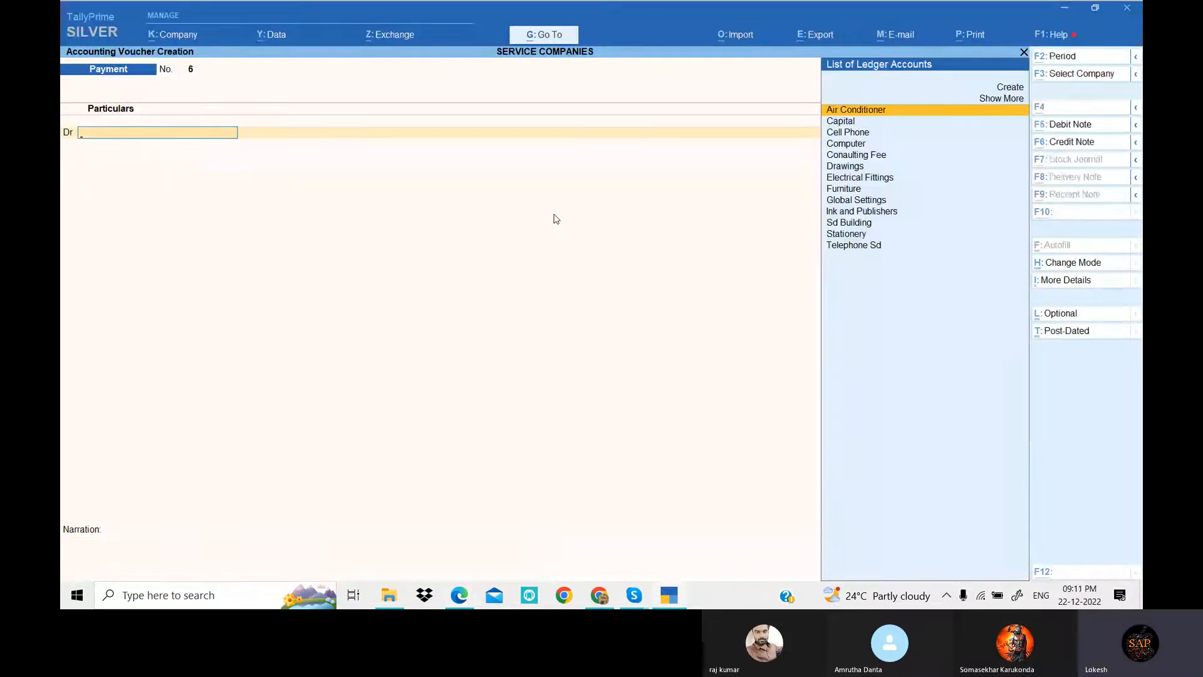
Create the Office Exp ledger under Indirect Expenses as the debit account of a new payment voucher.
key("alt+c")
type("Office e")
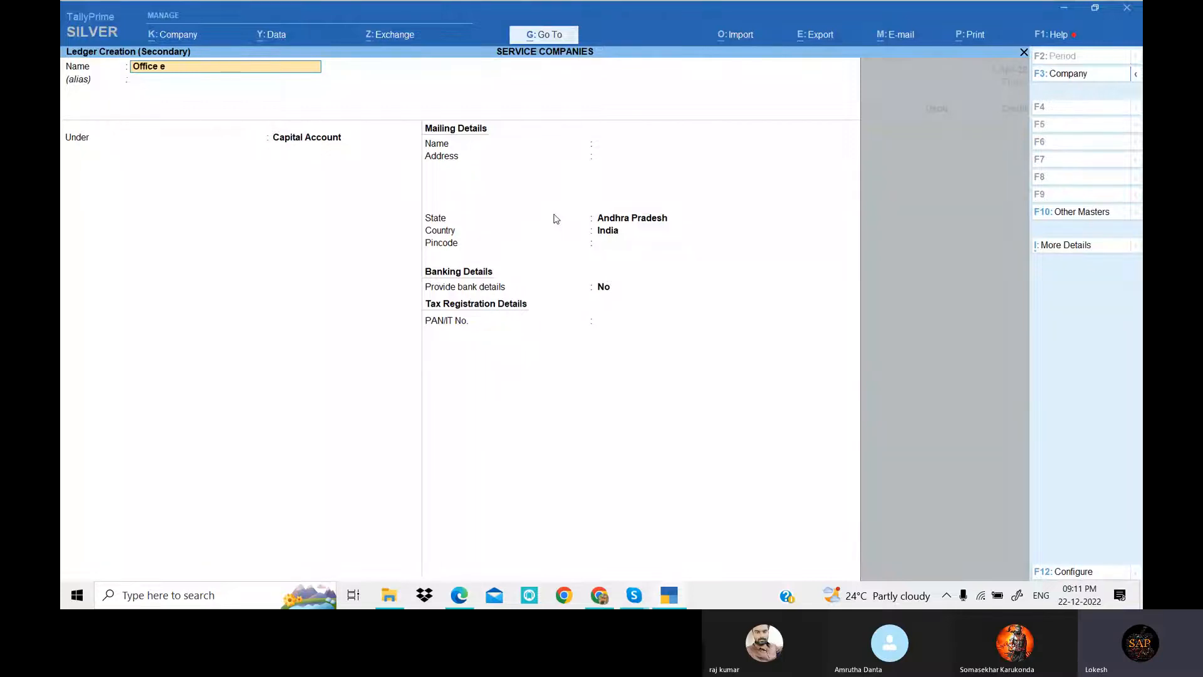
key("BackSpace")
type("Exp")
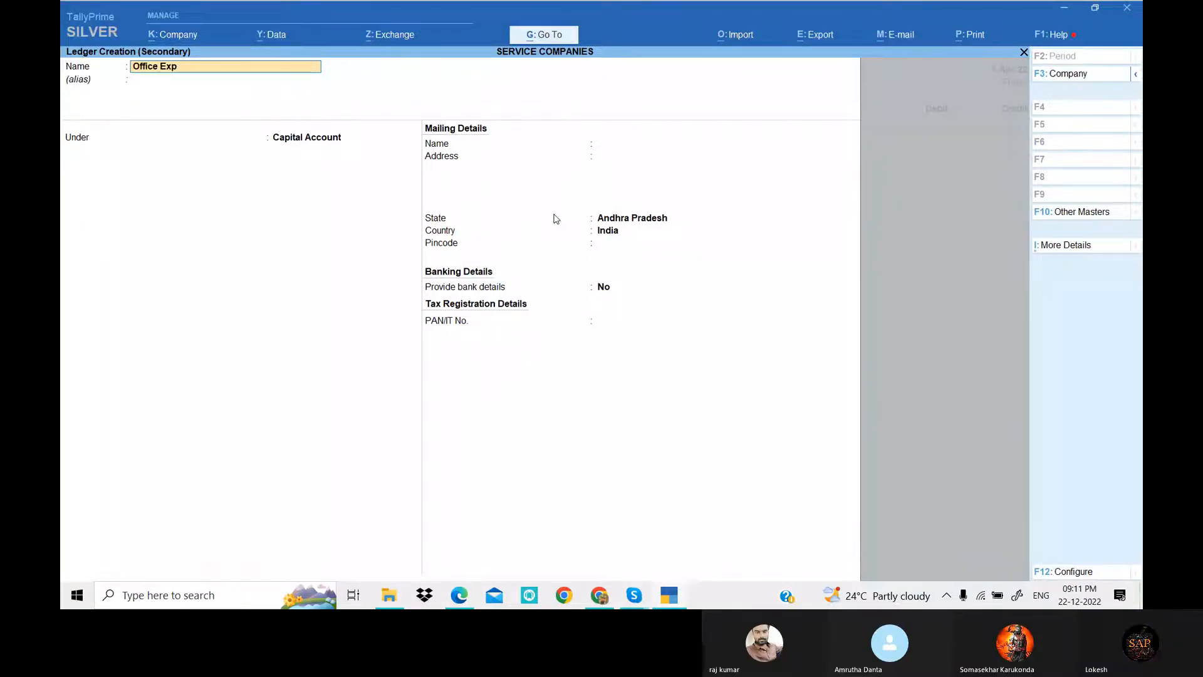
key("Return")
key("Return")
type("Ind")
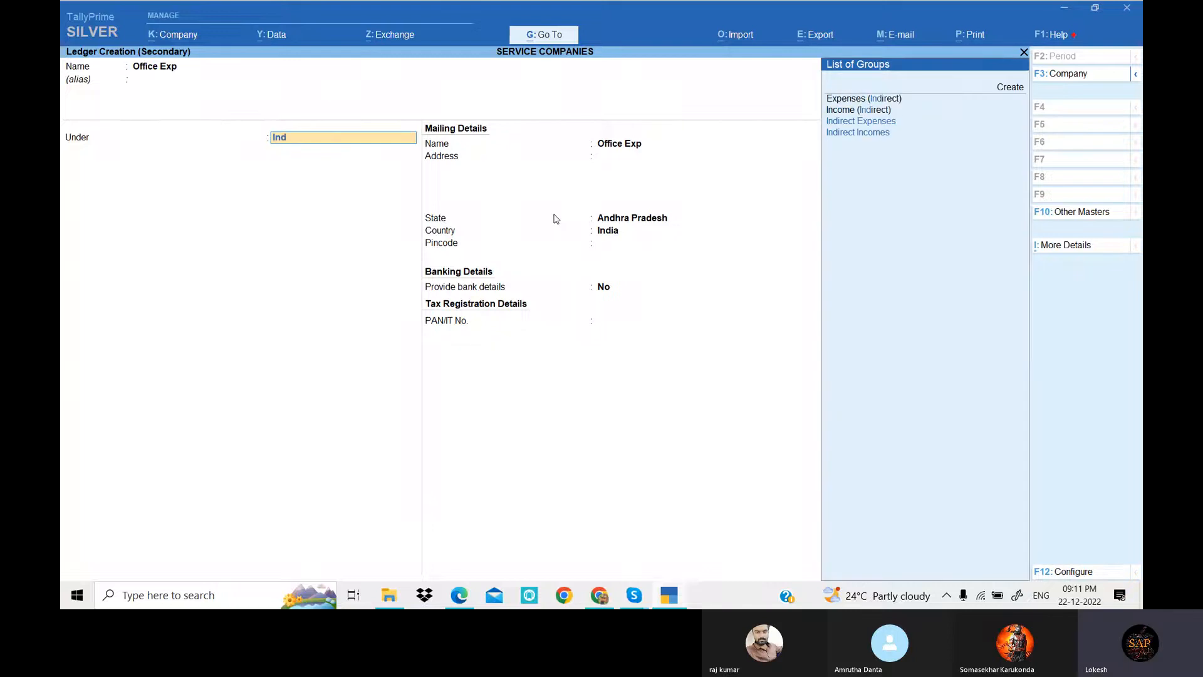
key("Return")
key("Return")
key("ctrl+a")
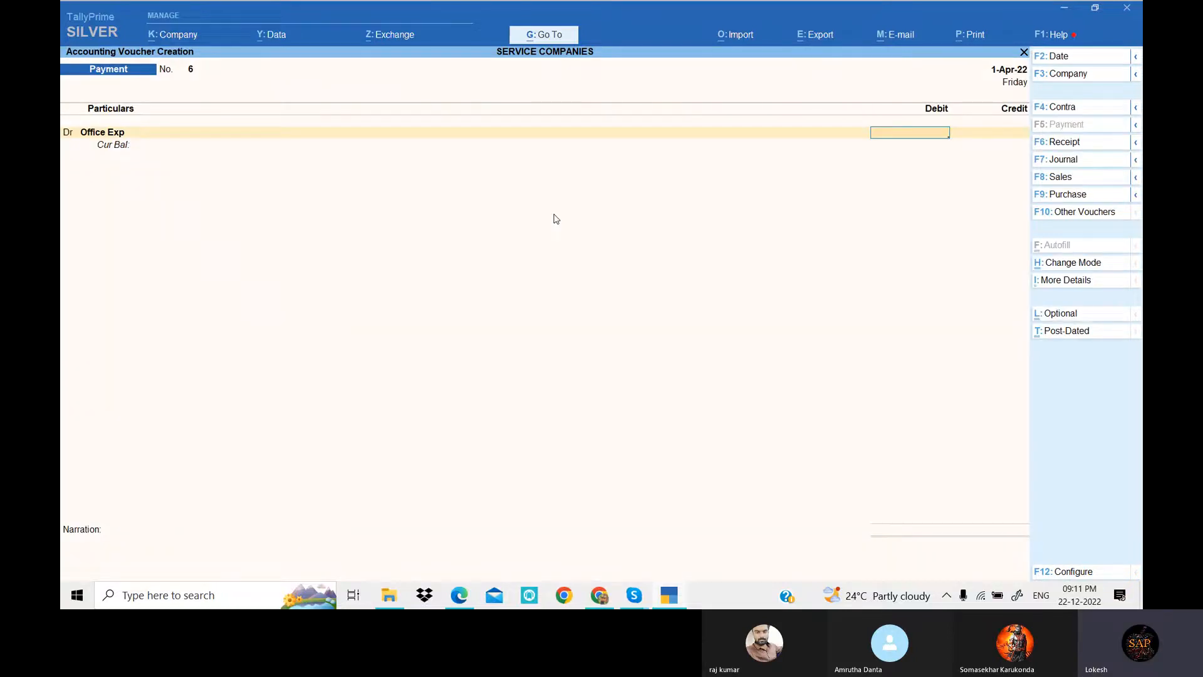
Check the amount in the PDF, debit Office Exp with 750 against Cash in TallyPrime, and save the payment voucher without a narration.
key("alt+Tab")
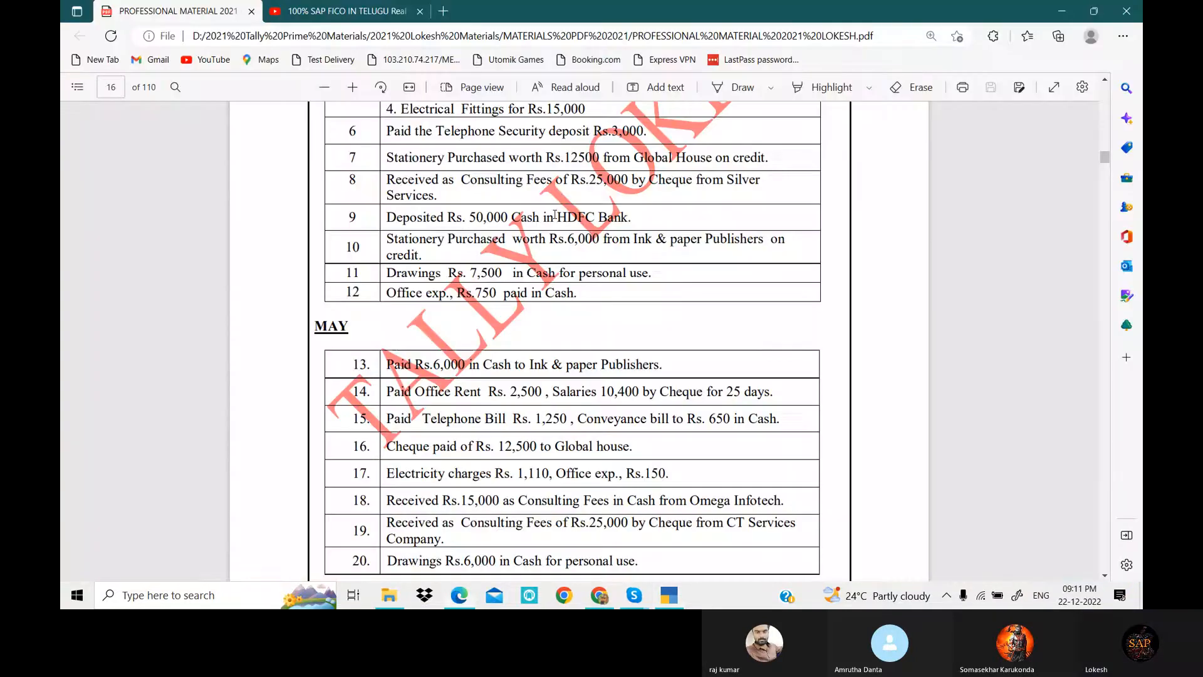
key("alt+Tab")
key("Return")
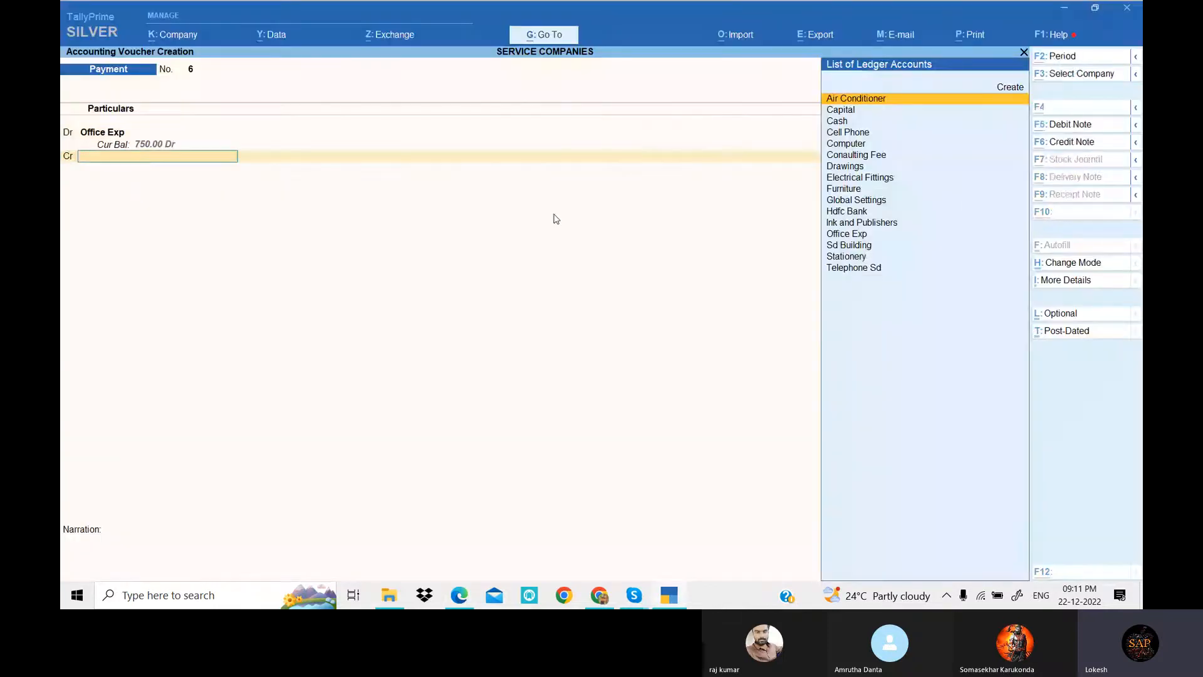
key("alt+Tab")
key("alt+Tab")
key("Return")
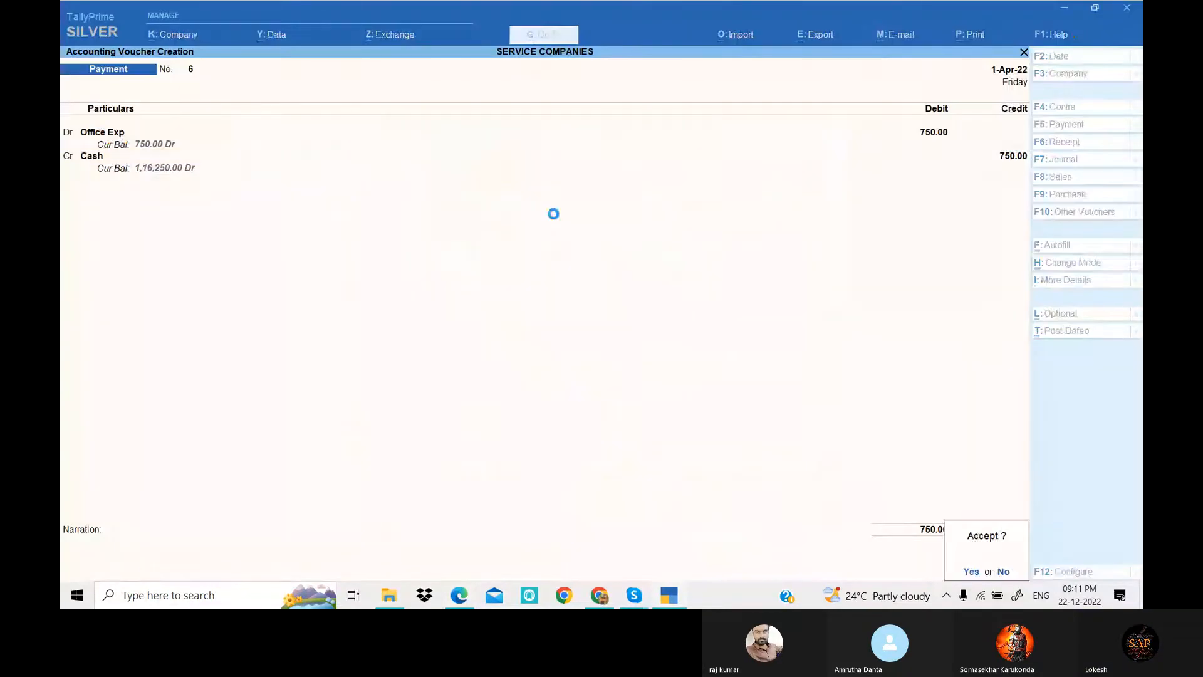
key("Return")
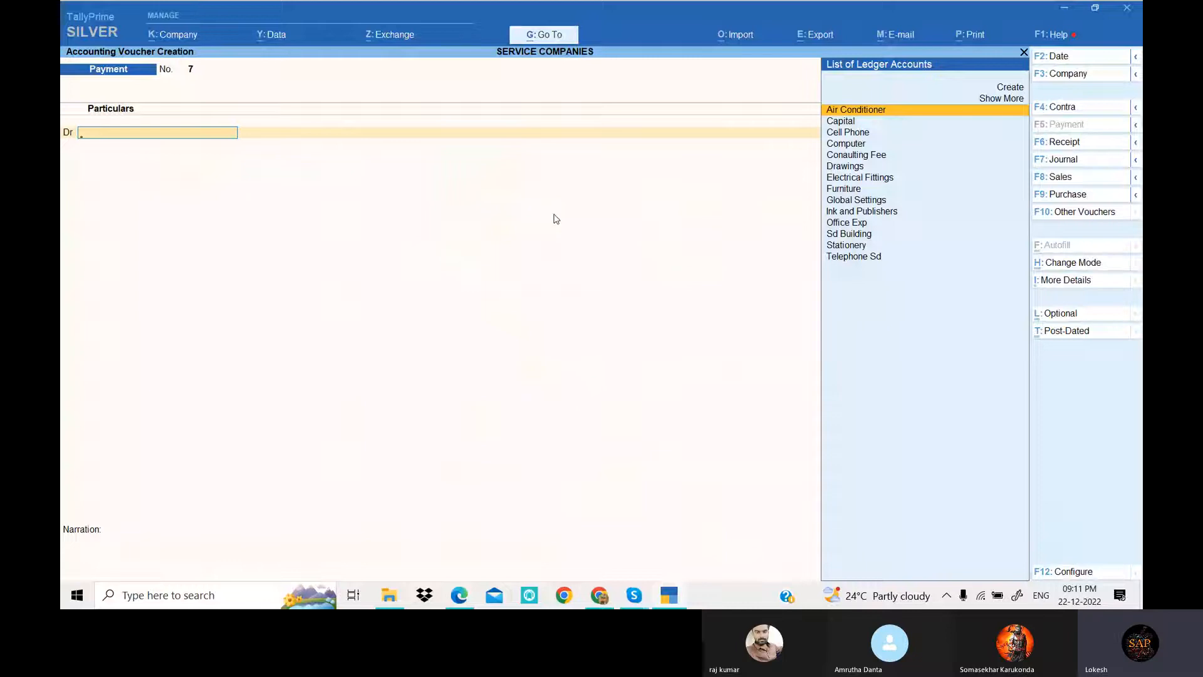
Leave voucher entry and open the Day Book to review the vouchers recorded for 1-Apr-22.
key("Escape")
key("Return")
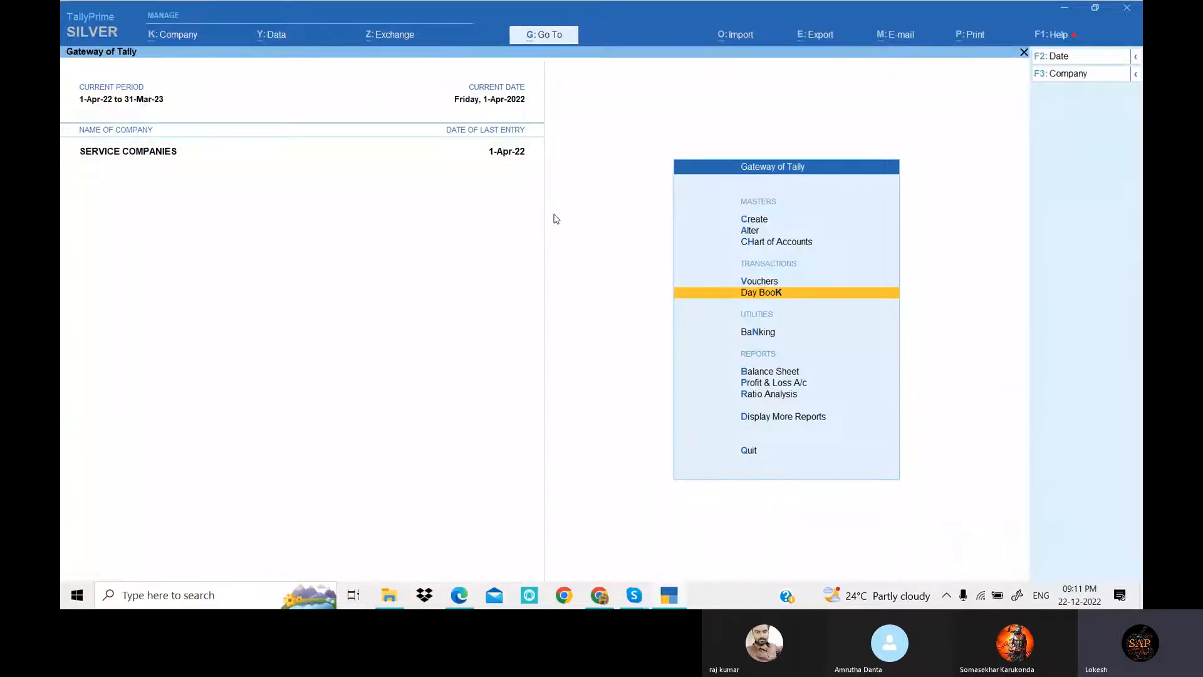
key("Return")
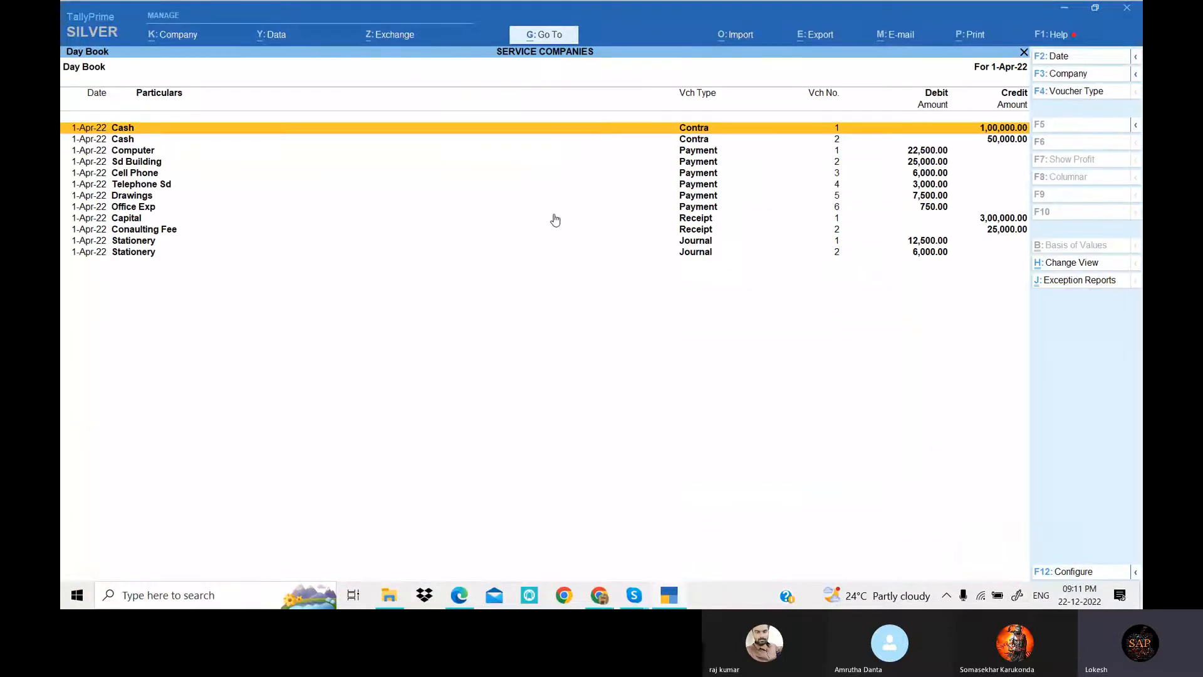
Open the Profit & Loss A/c in detailed view and examine the indirect expenses, indirect incomes and nett profit.
key("Escape")
key("Down")
key("Down")
key("Down")
key("Return")
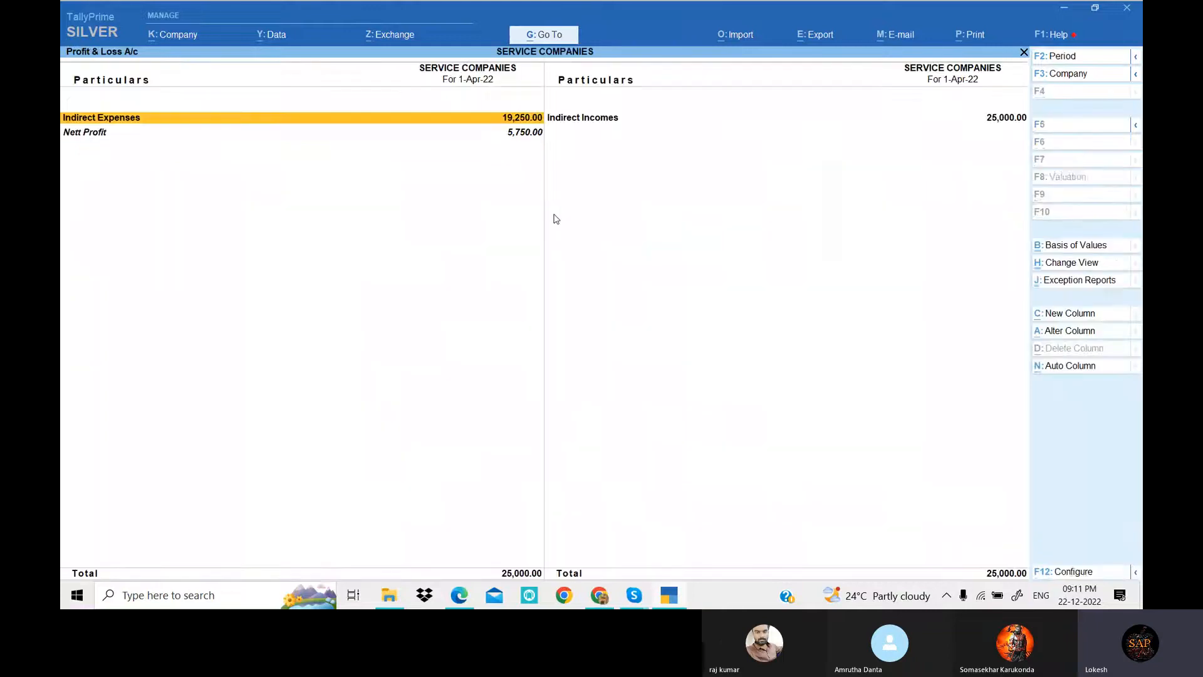
key("alt+F5")
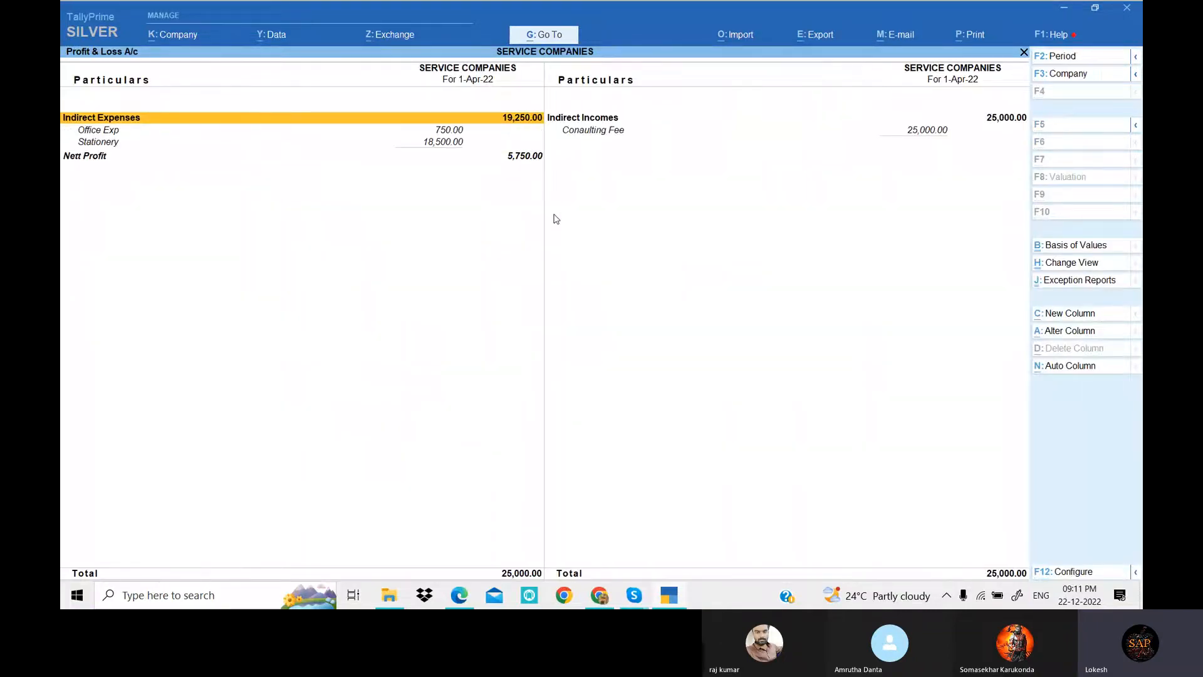
key("Right")
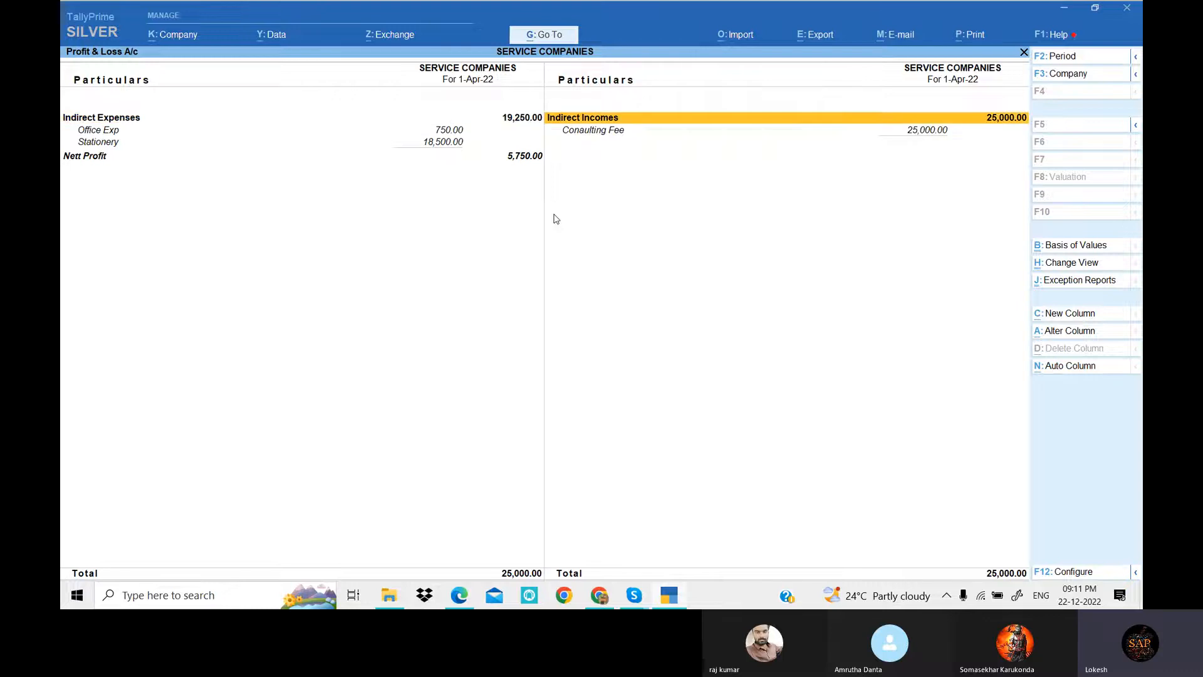
key("Left")
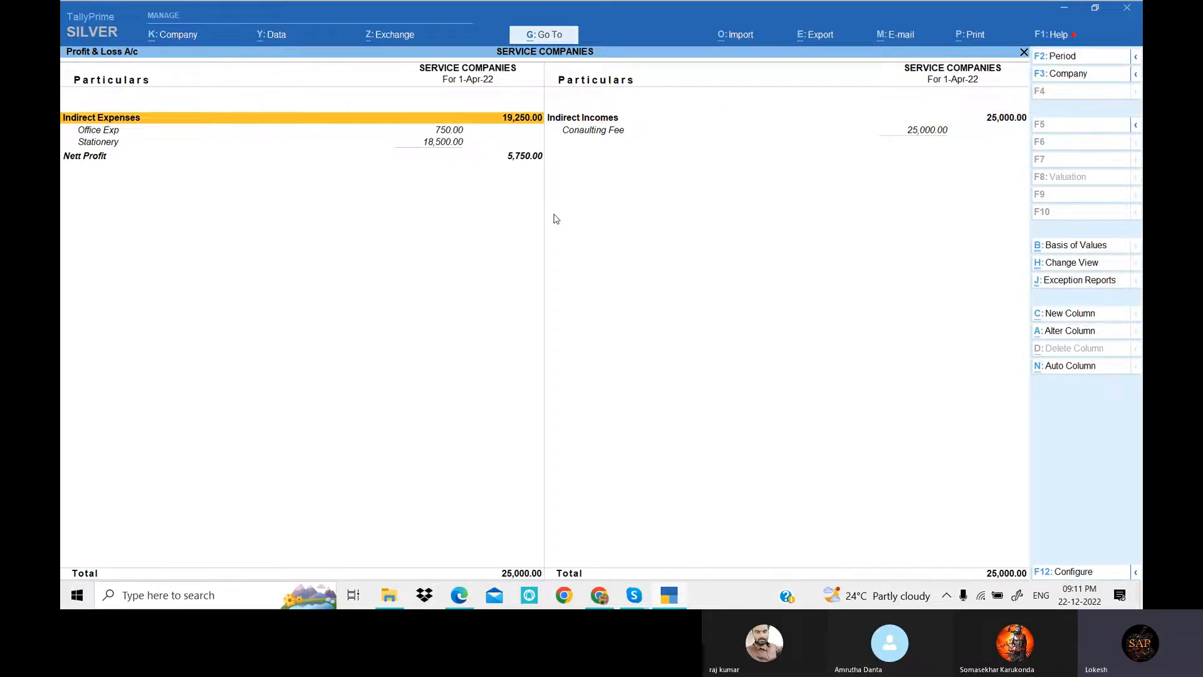
key("Down")
key("Down")
key("Down")
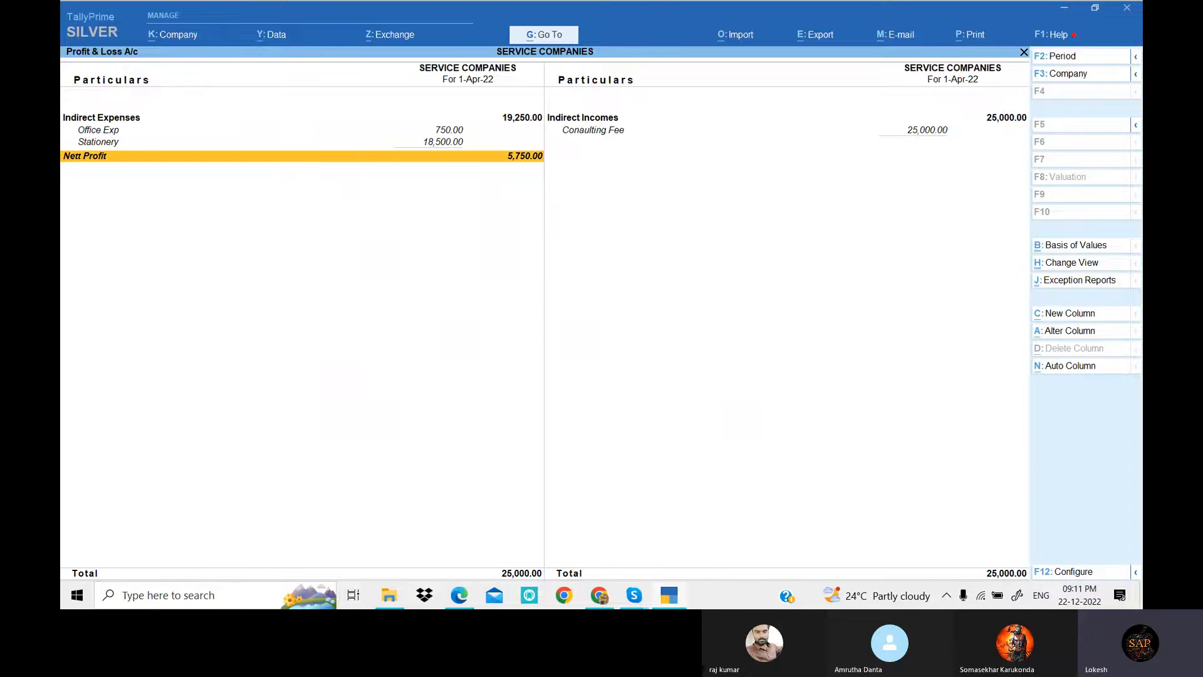
Switch to the PDF, compare the April Profit & Loss A/c solution with the report, and return to the May transactions.
left_click(464, 596)
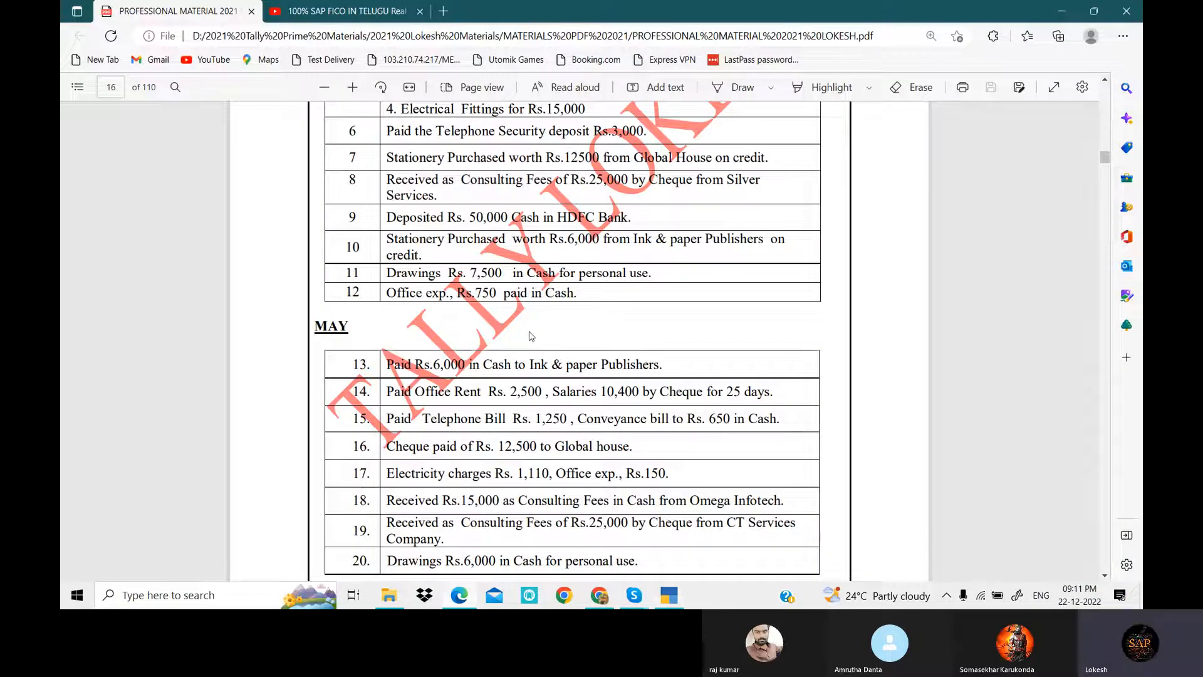
scroll(564, 345, "down", 20)
scroll(634, 246, "down", 12)
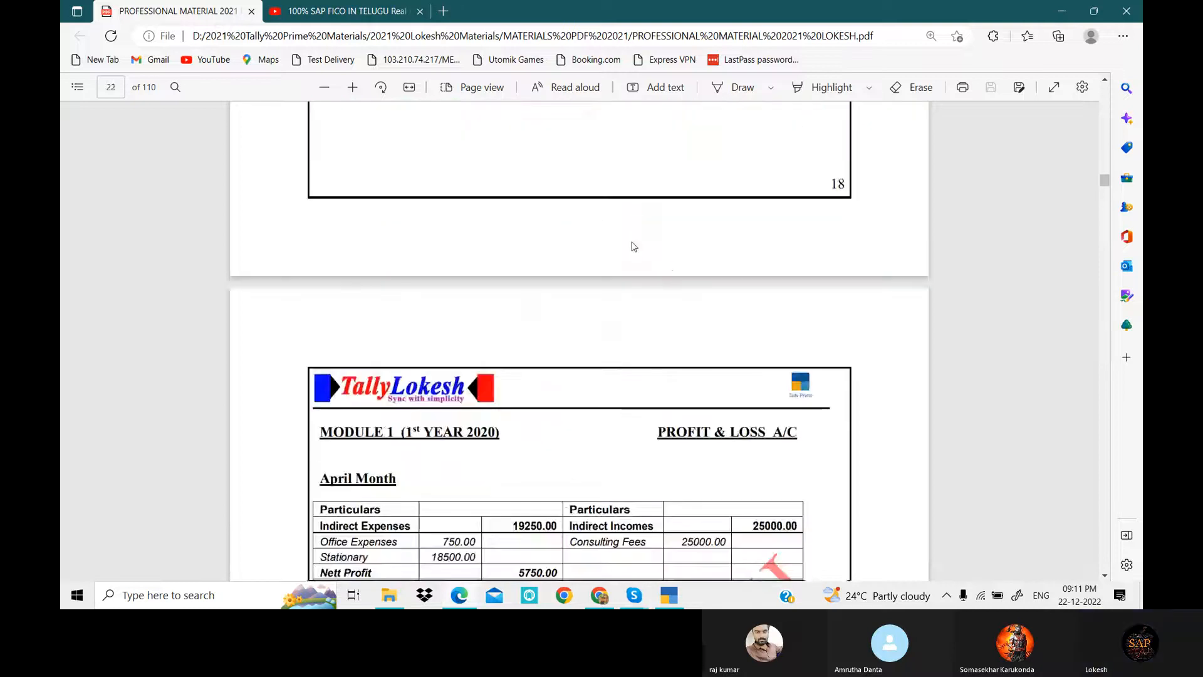
scroll(634, 246, "up", 6)
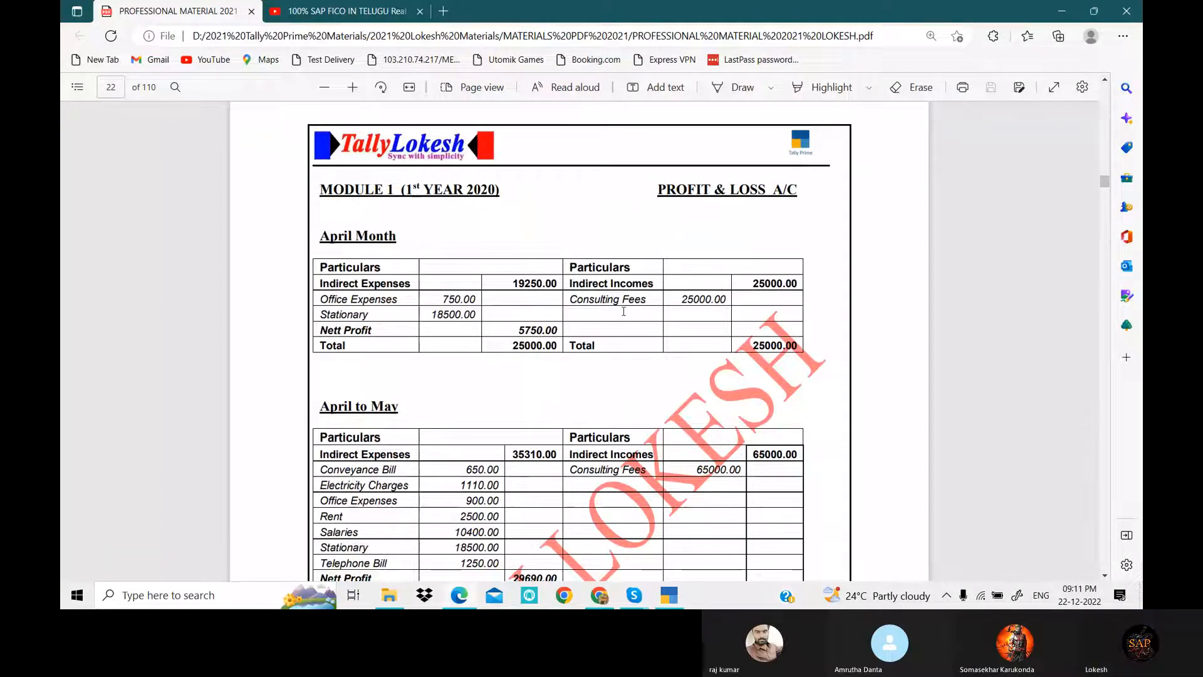
scroll(568, 312, "up", 10)
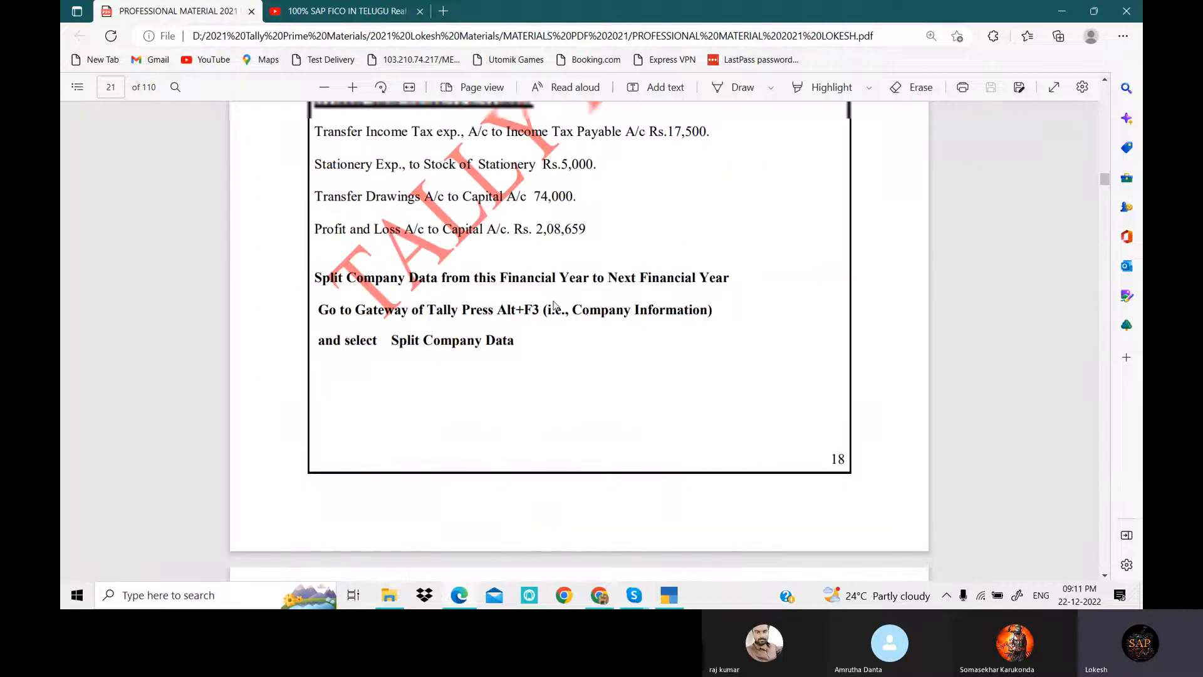
scroll(554, 305, "up", 20)
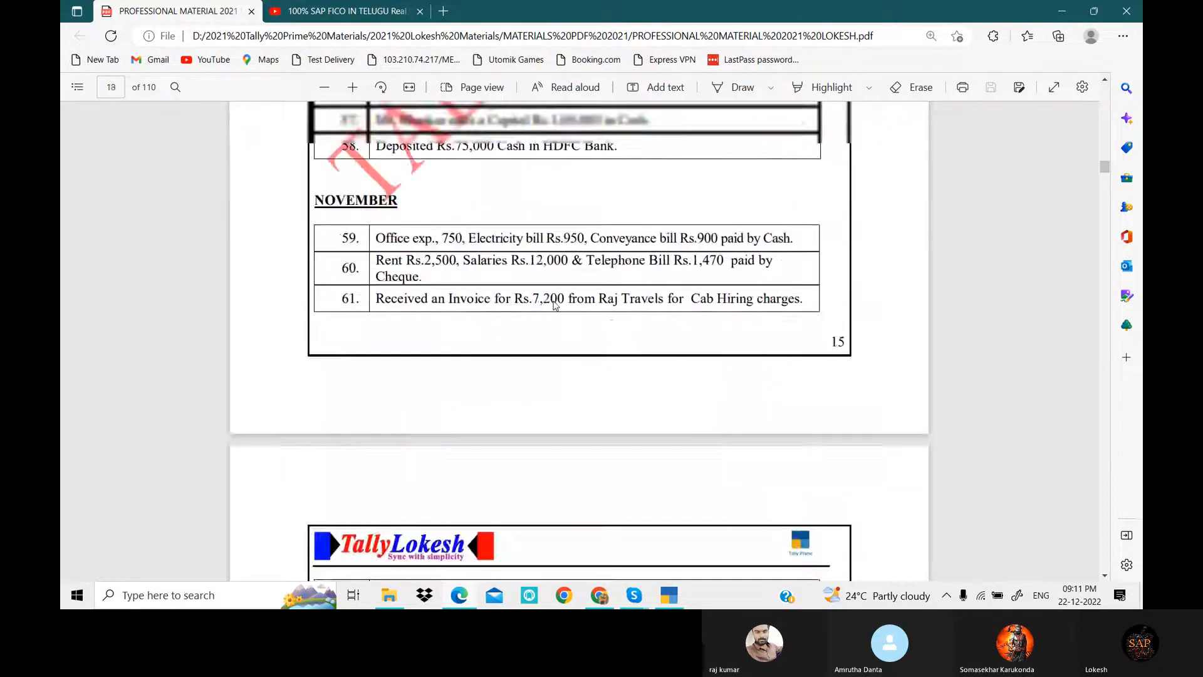
scroll(555, 306, "up", 20)
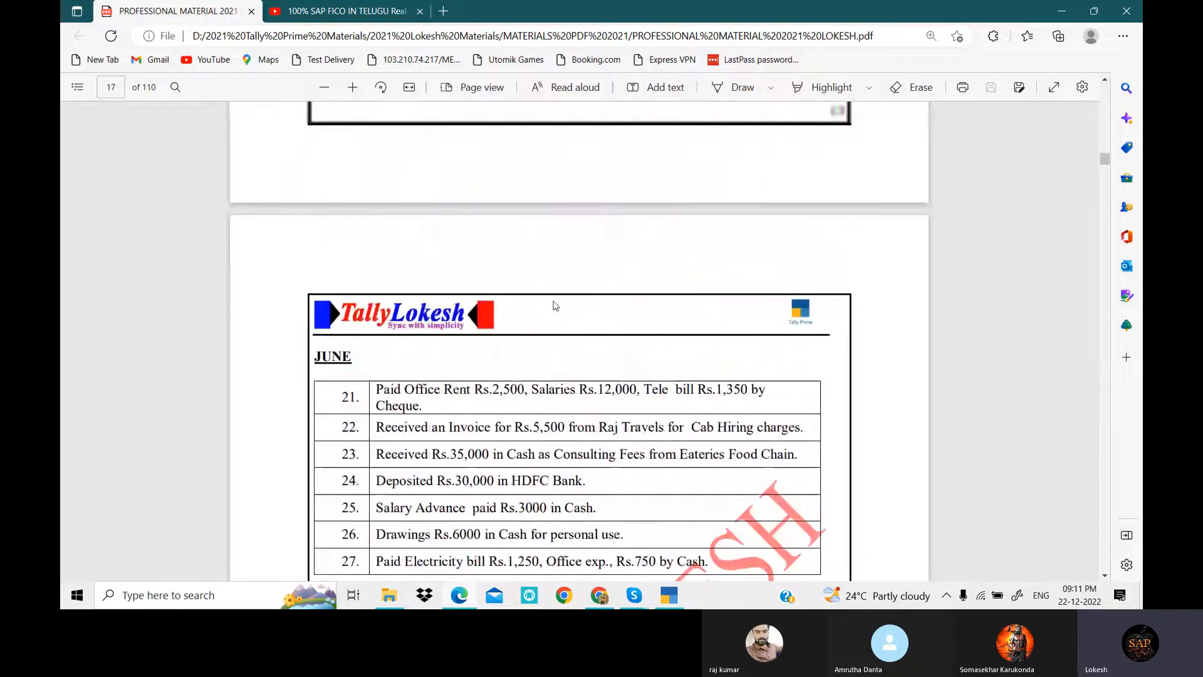
scroll(554, 306, "up", 5)
scroll(554, 306, "down", 7)
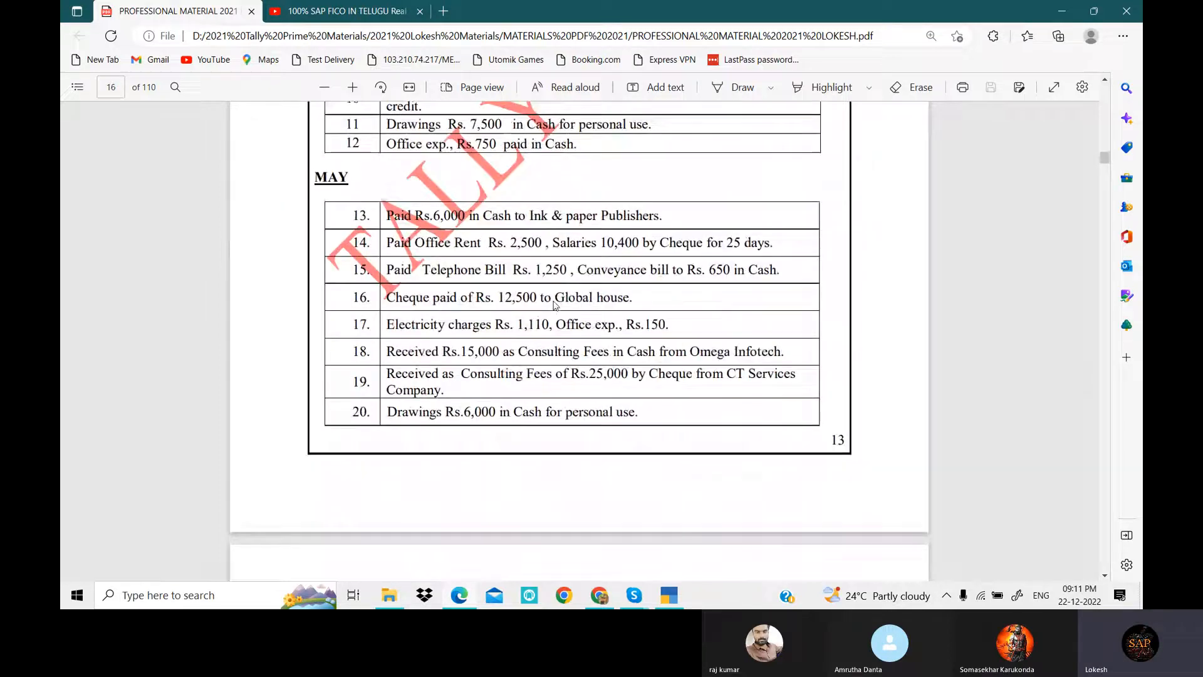
Return to TallyPrime, start a new payment voucher and set its date to 1-May-22.
key("alt+Tab")
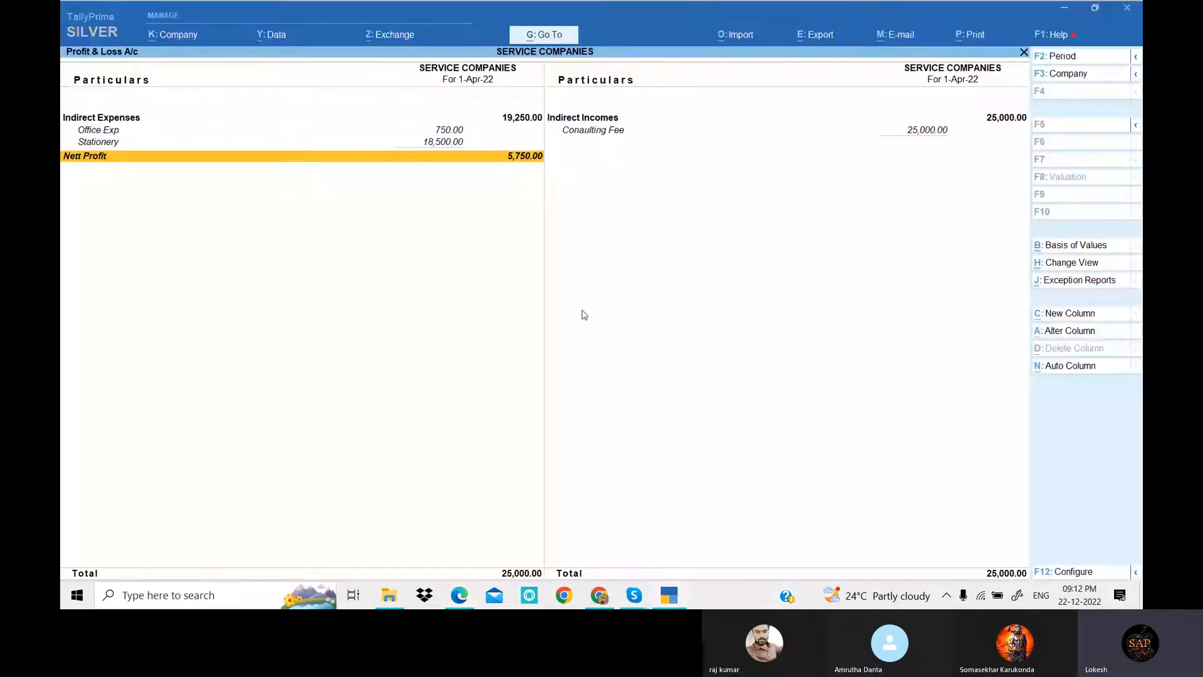
key("Escape")
key("Up")
key("Up")
key("Up")
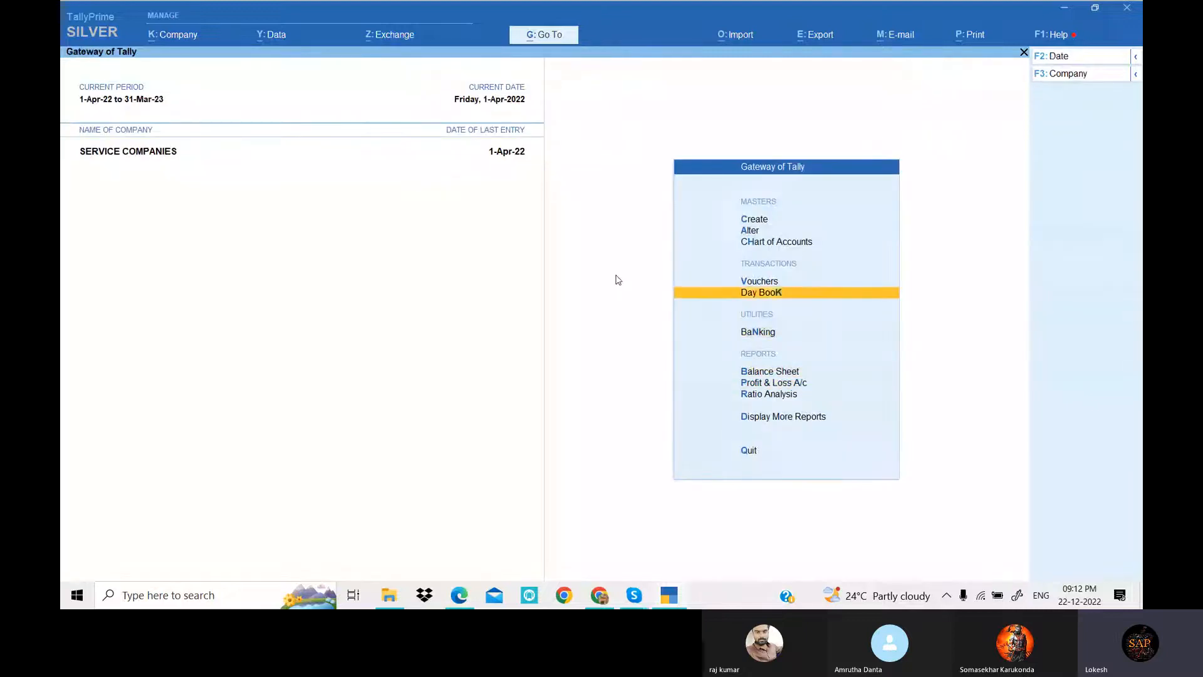
key("Return")
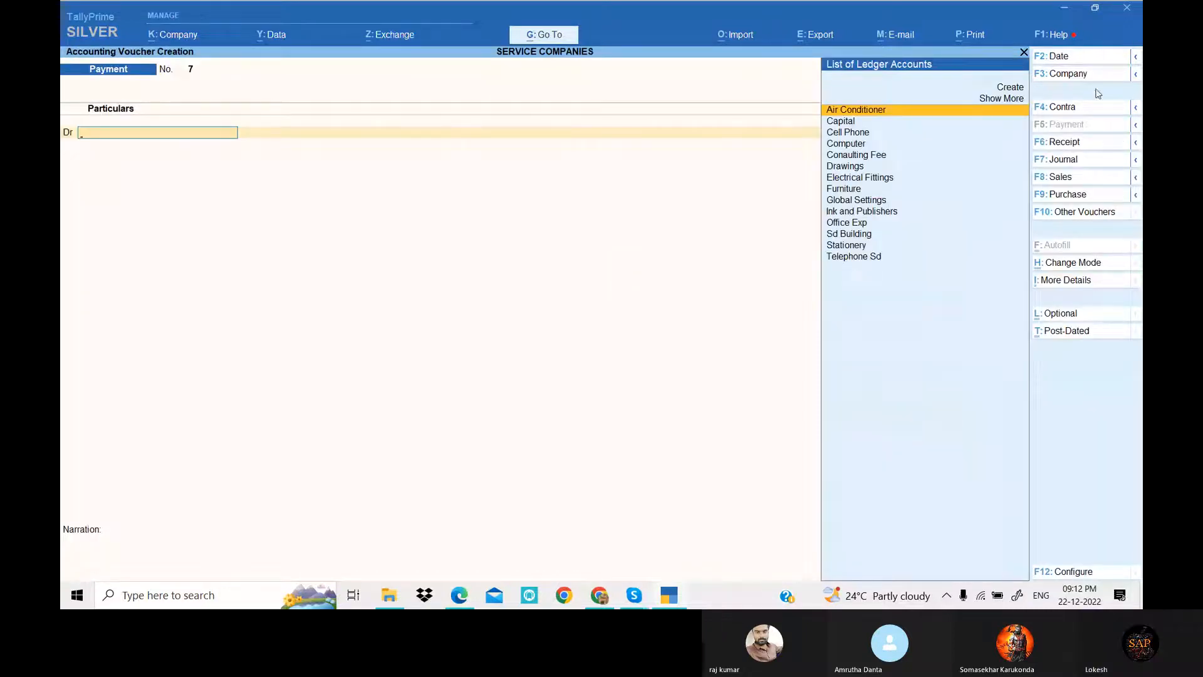
left_click(1081, 59)
type("1")
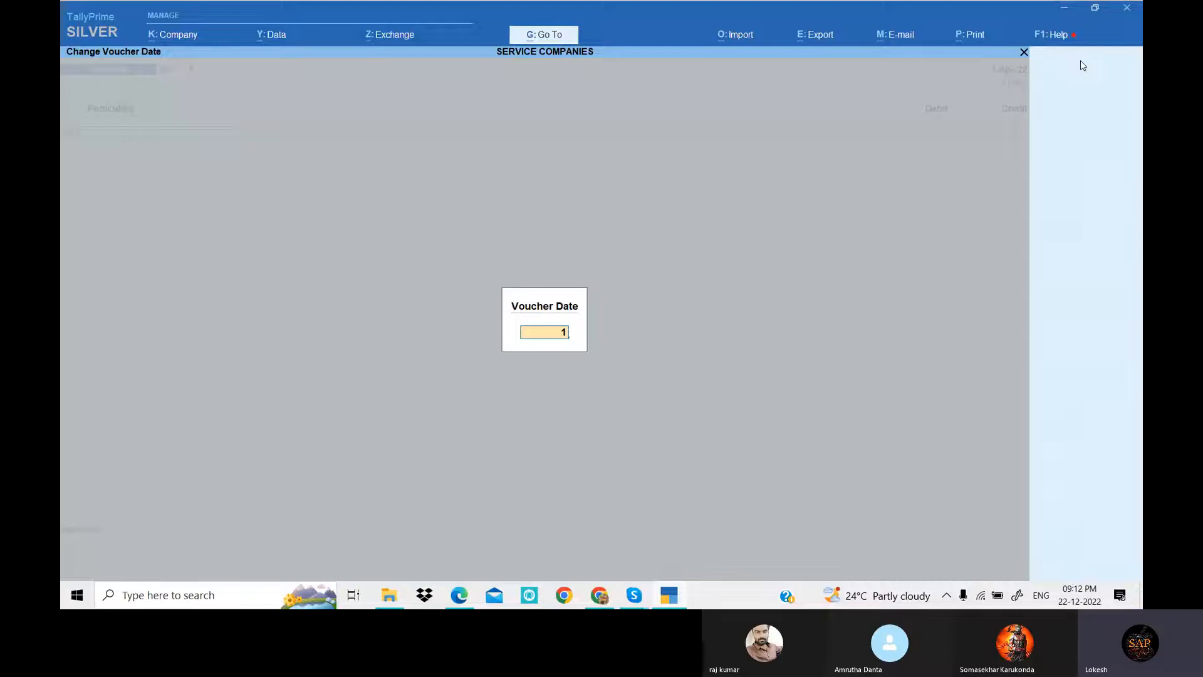
type("-5")
key("Return")
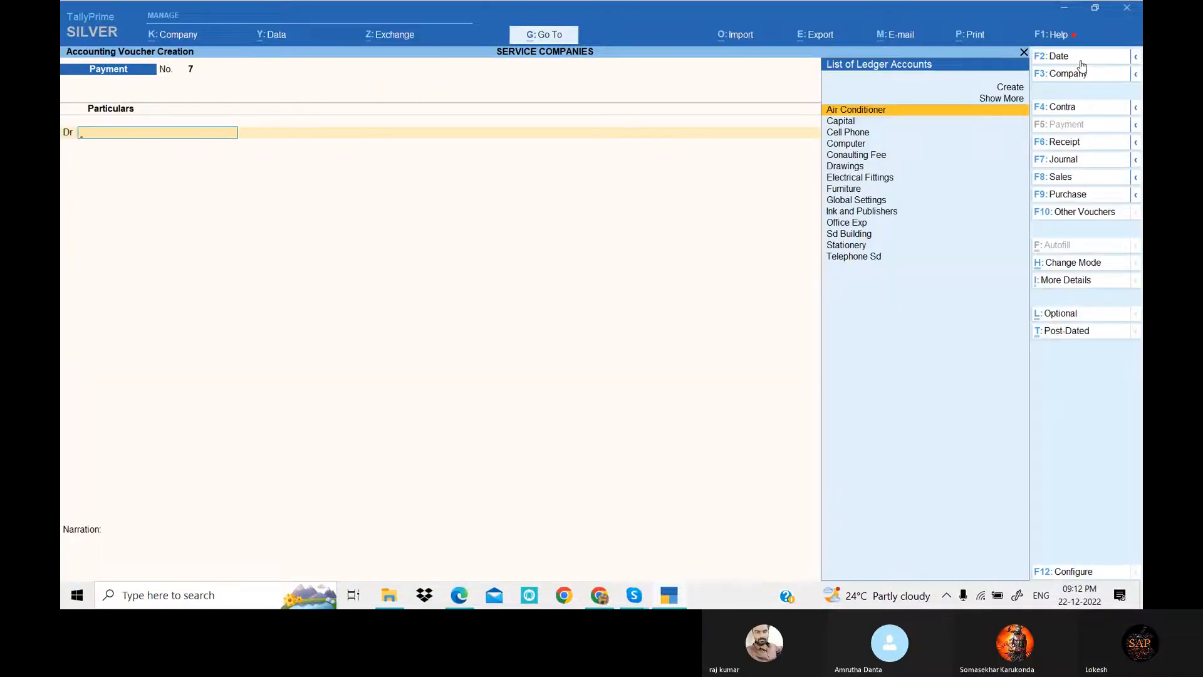
Check May transaction 13 in the PDF, debit Ink and Publishers with 6000 against Cash, and save the payment voucher without a narration.
key("alt+Tab")
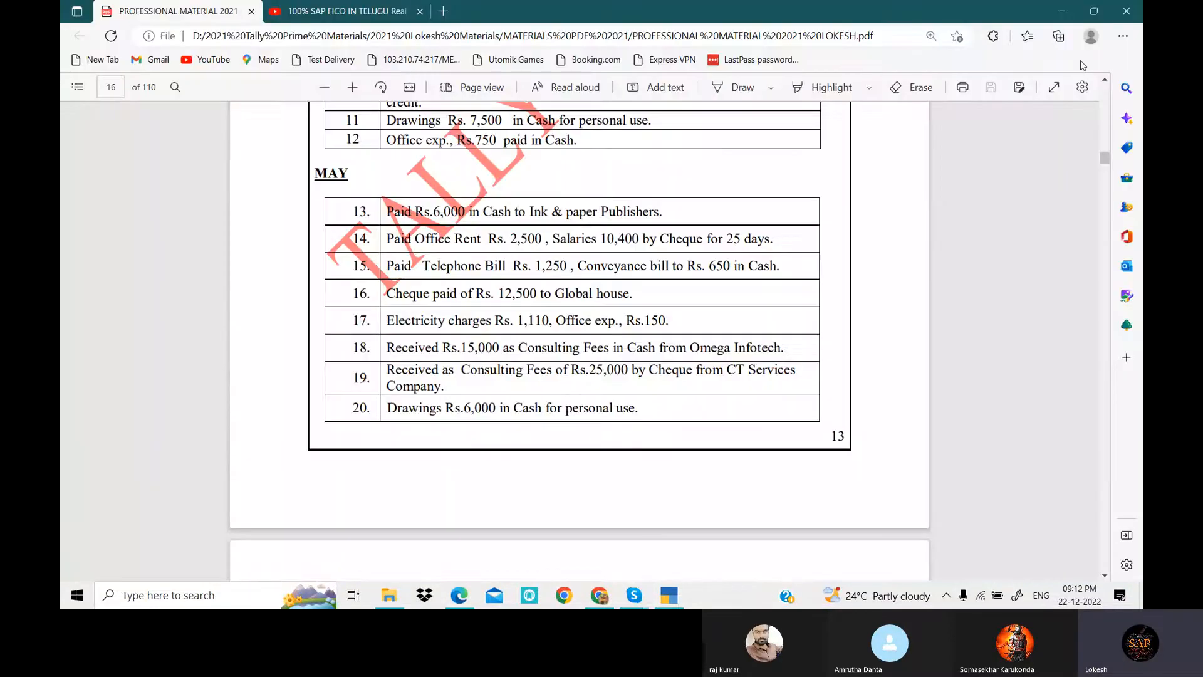
key("alt+Tab")
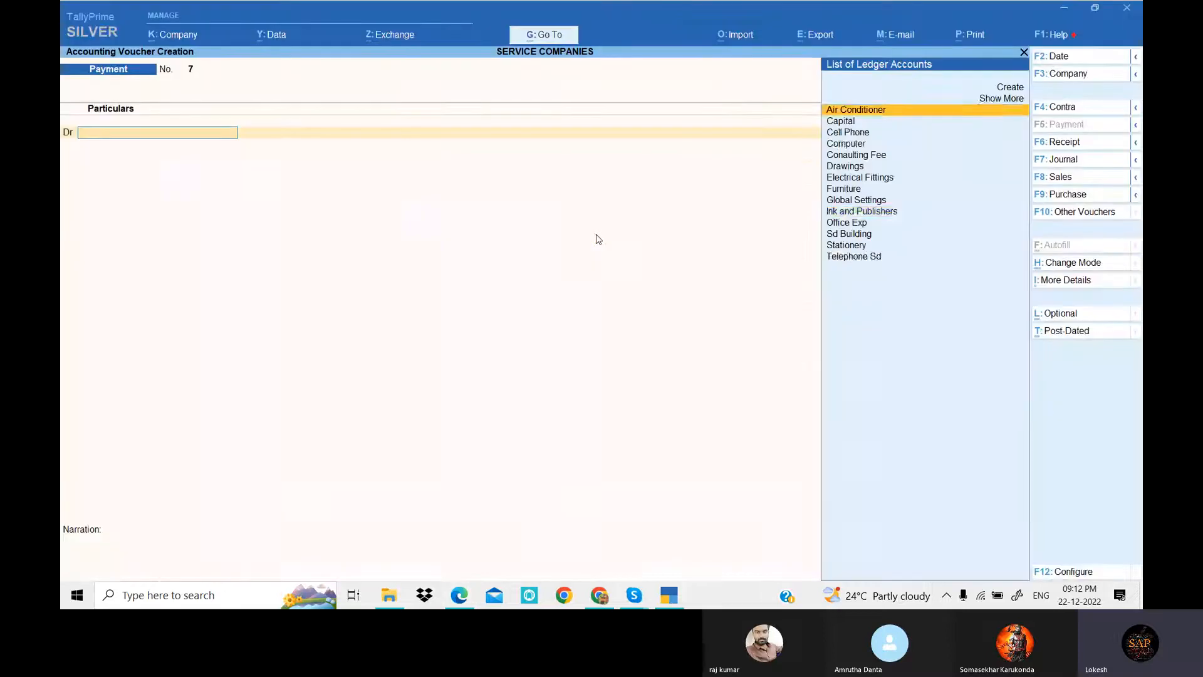
type("i")
key("Return")
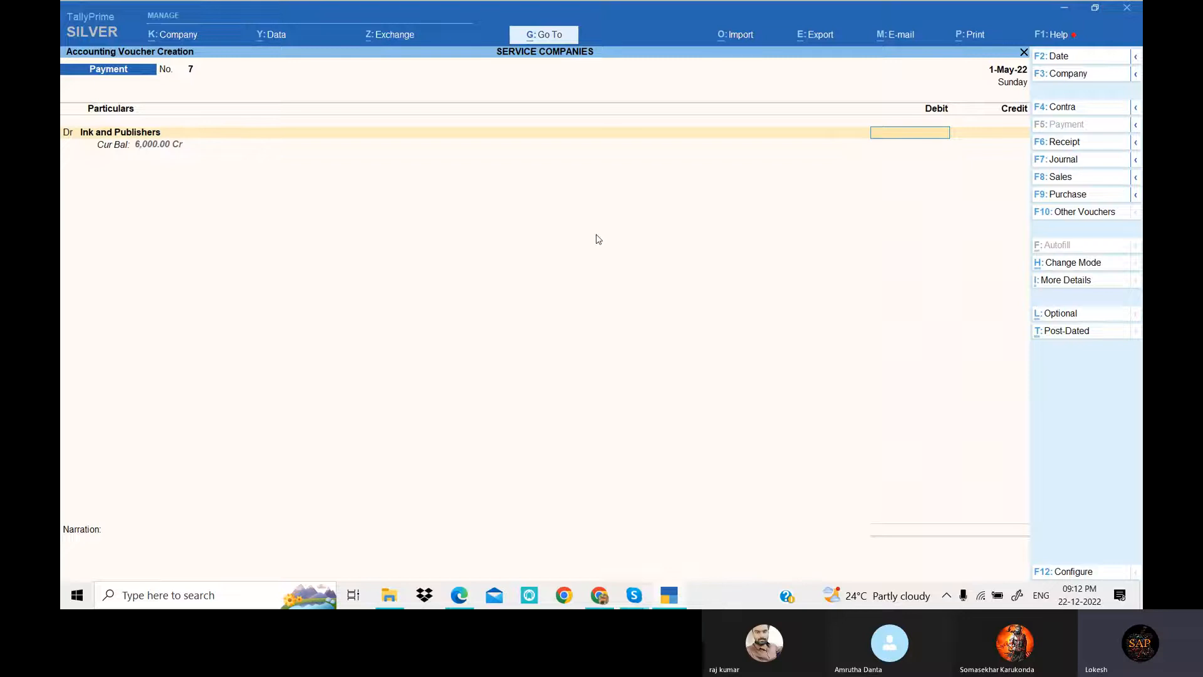
key("Return")
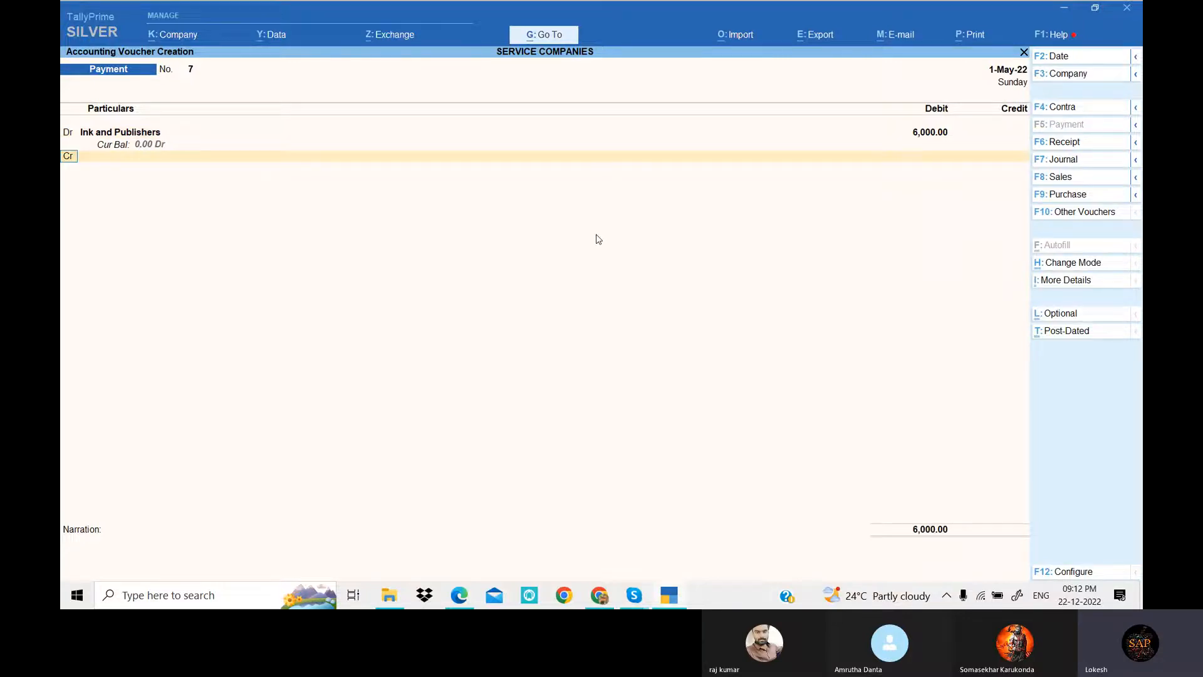
key("alt+Tab")
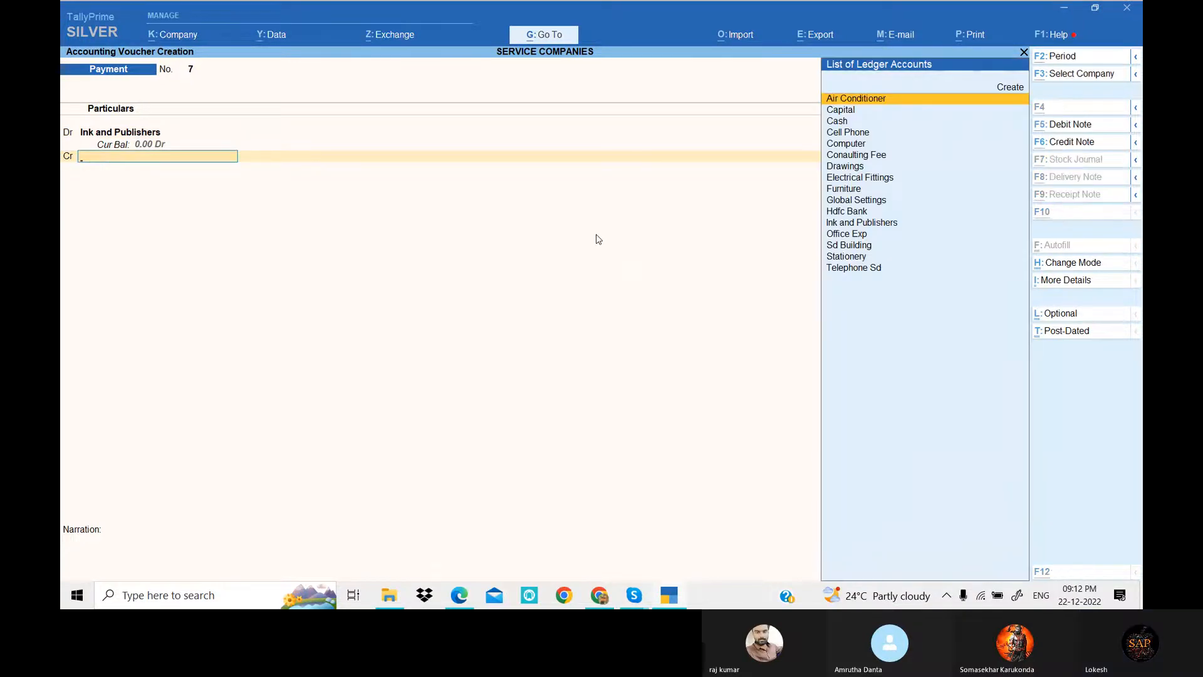
key("alt+Tab")
key("Down")
key("Return")
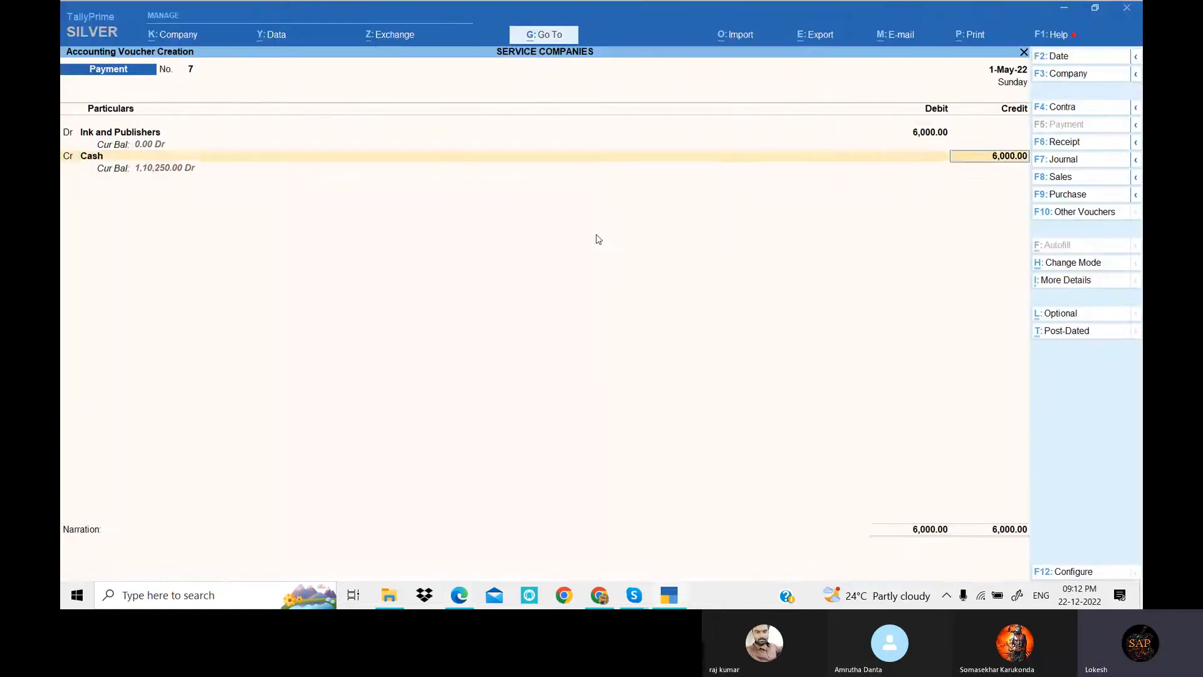
key("Return")
key("Return")
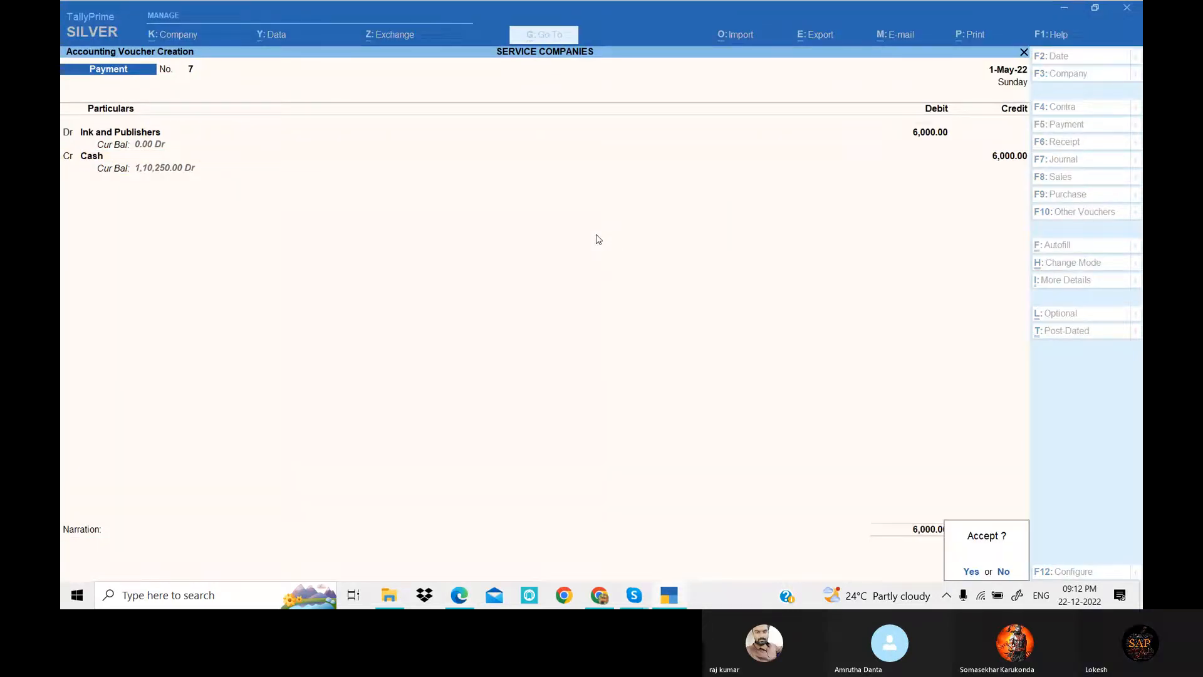
key("Return")
Check transaction 14 in the PDF and create the Office Rent ledger under Indirect Expenses as the new TallyPrime payment voucher's debit account.
key("alt+Tab")
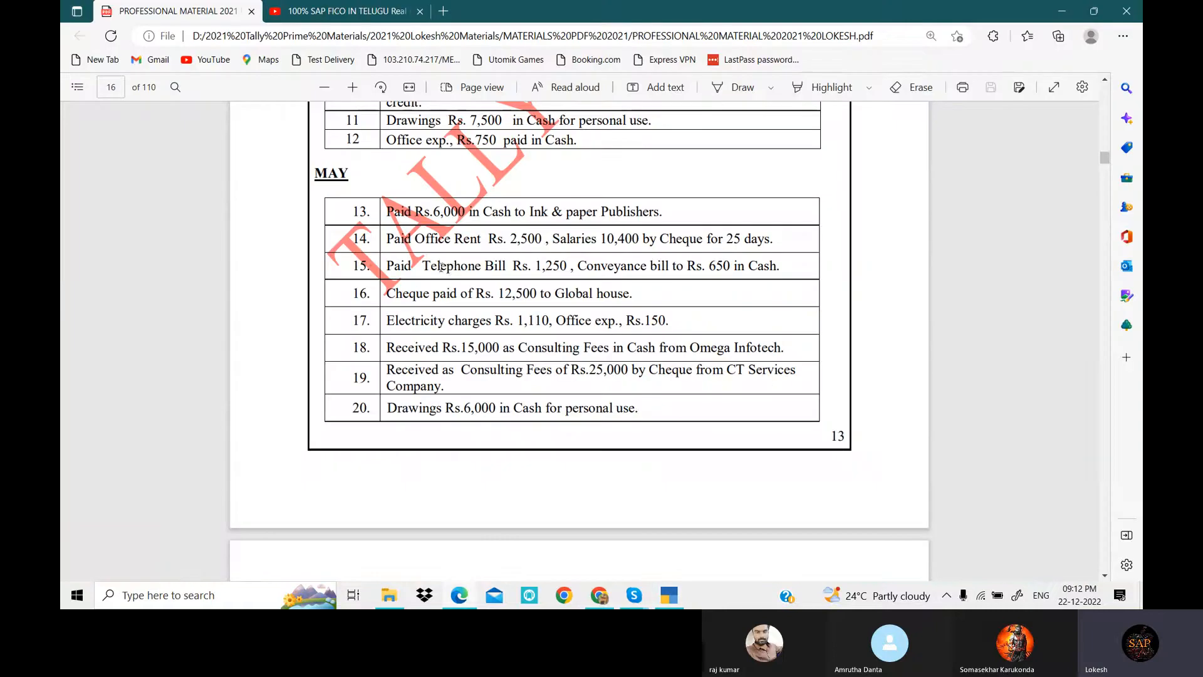
key("alt+Tab")
key("alt+c")
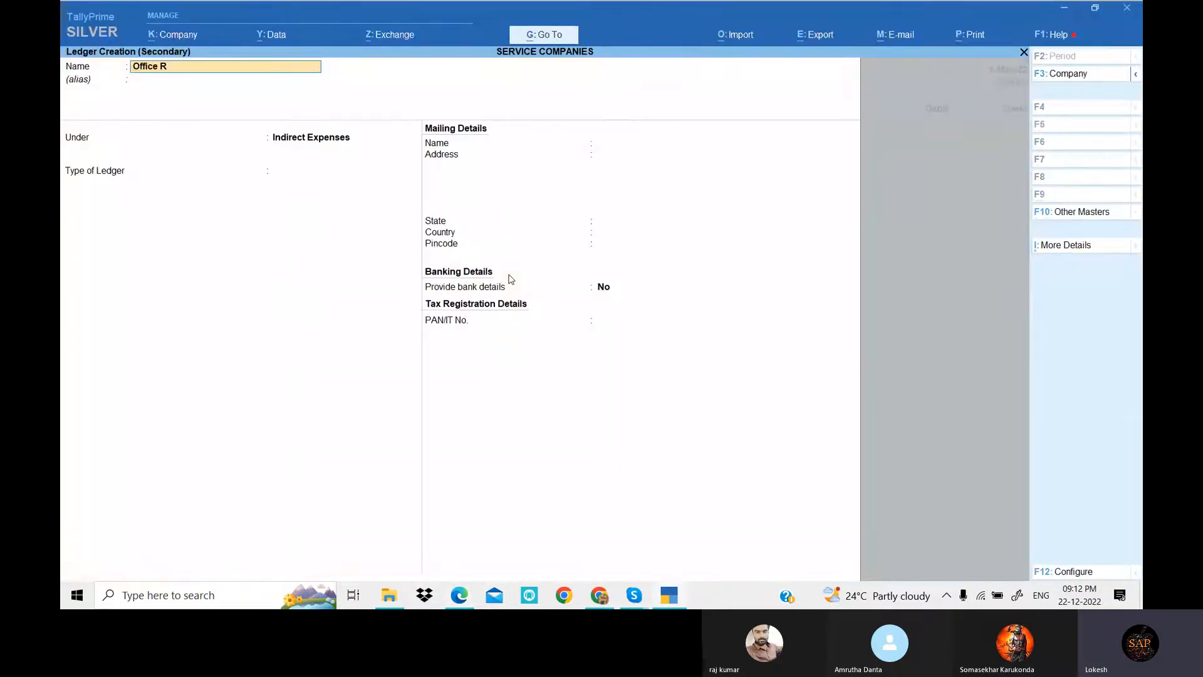
key("Return")
key("Return")
key("Return")
key("Return")
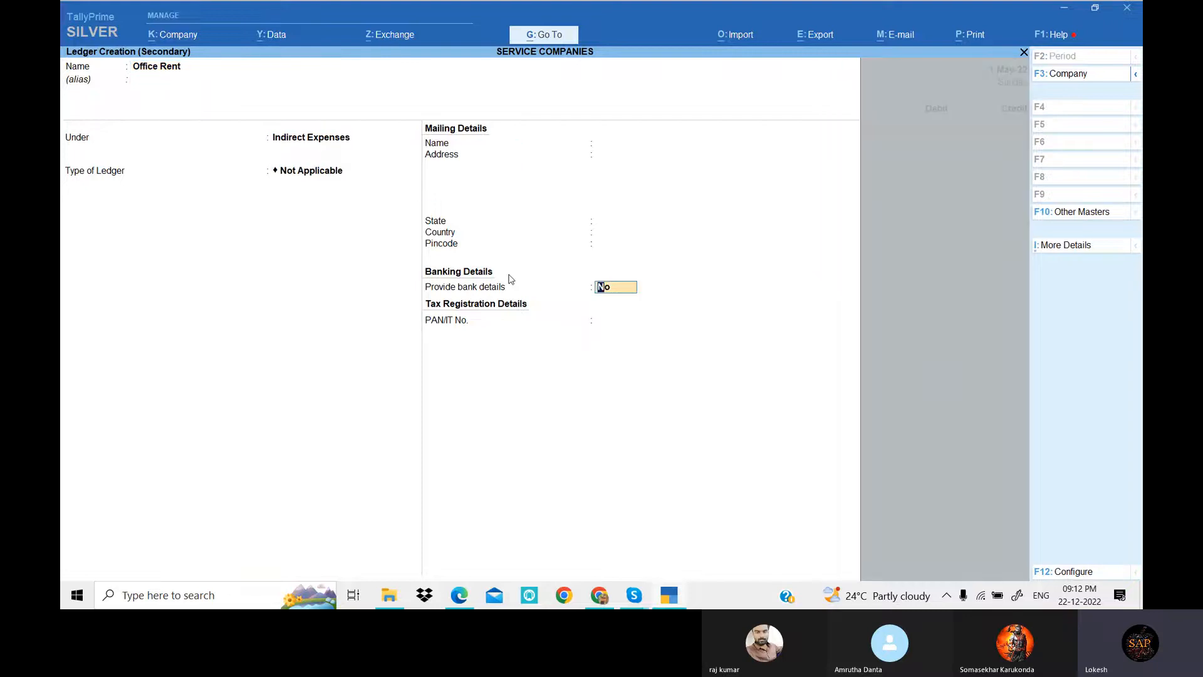
key("ctrl+a")
Check the rent amount in the PDF and debit Office Rent with 2500 in the TallyPrime payment voucher.
key("alt+Tab")
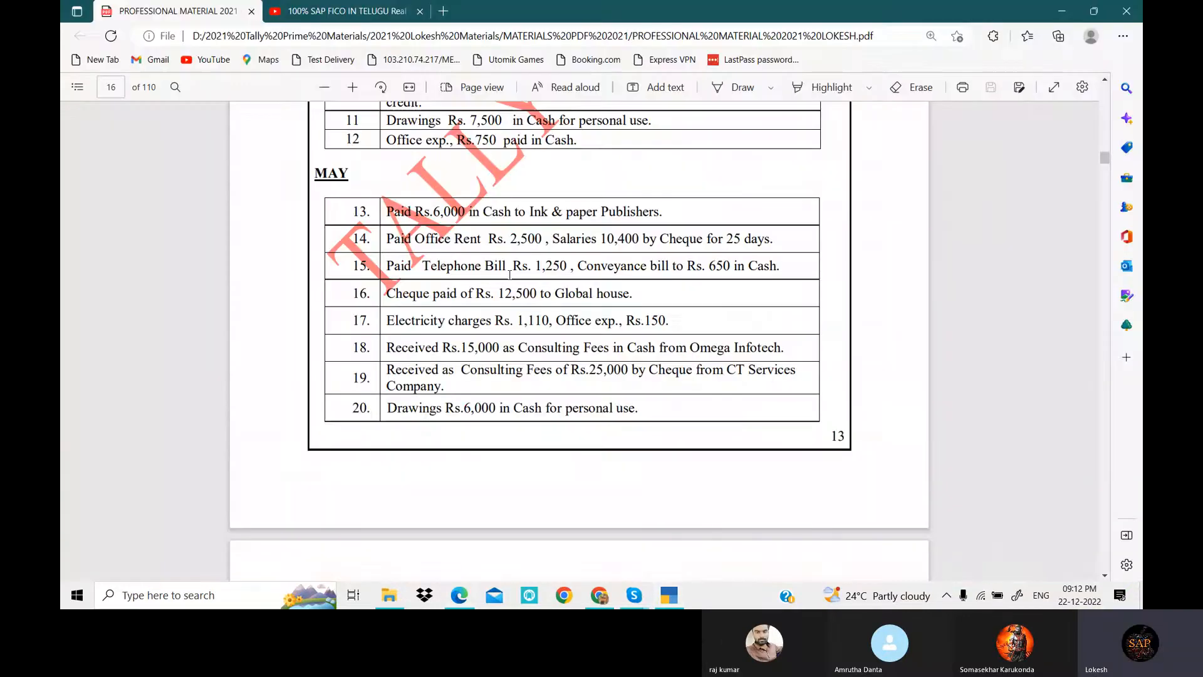
key("alt+Tab")
type("2500")
key("Return")
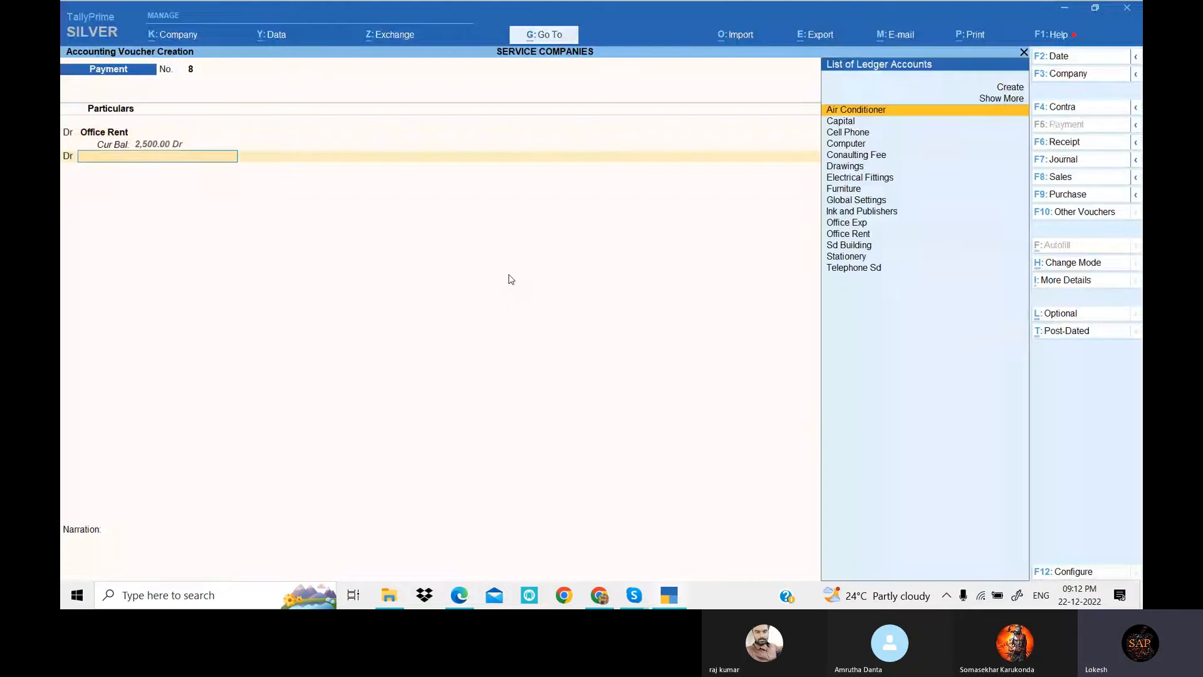
Recheck transaction 14 in the PDF and create the Salaries ledger under Indirect Expenses as the TallyPrime payment voucher's second debit account.
key("alt+Tab")
key("alt+Tab")
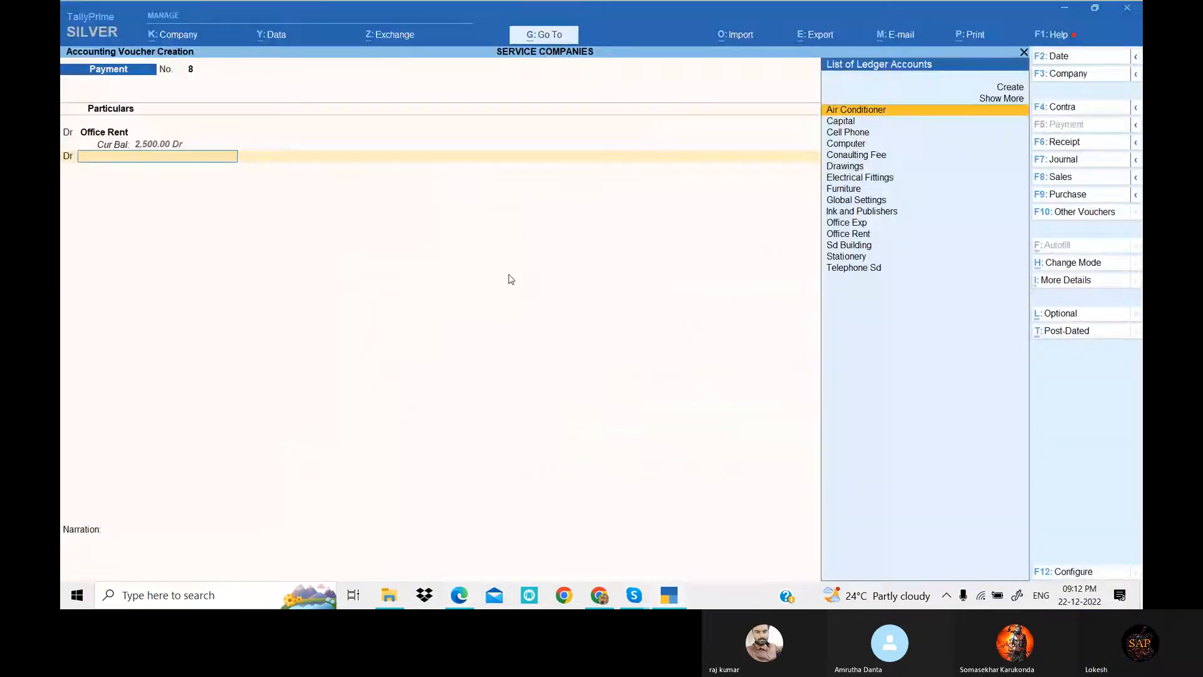
type("s")
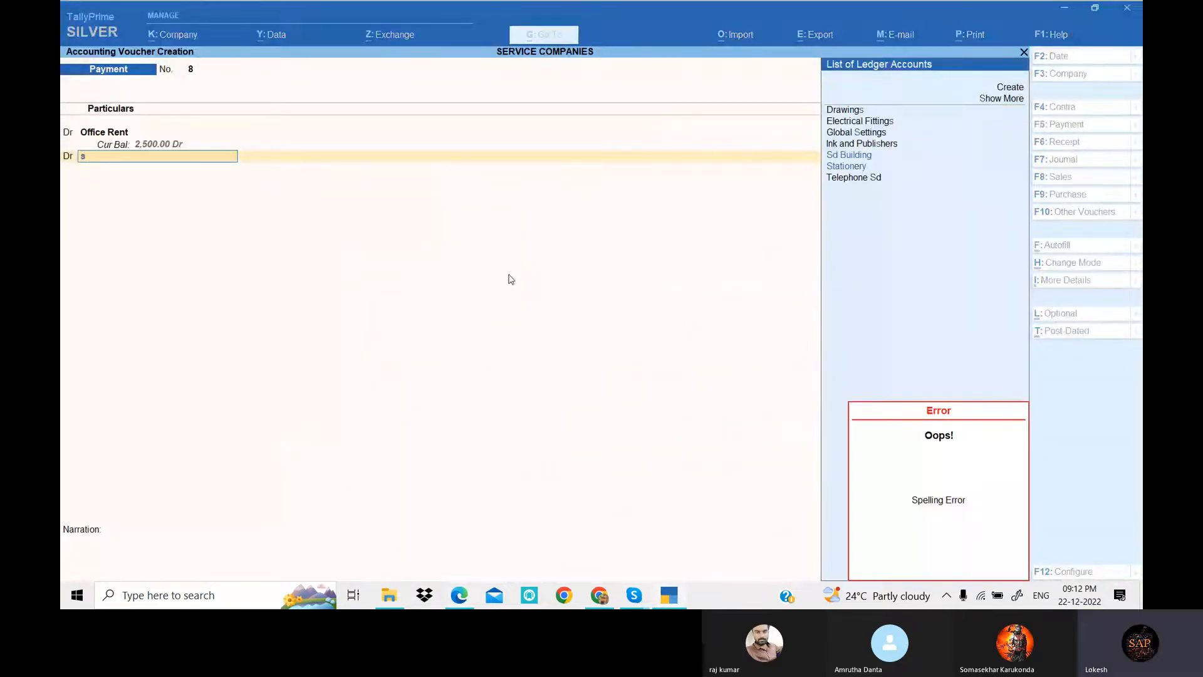
key("alt+c")
type("Sala")
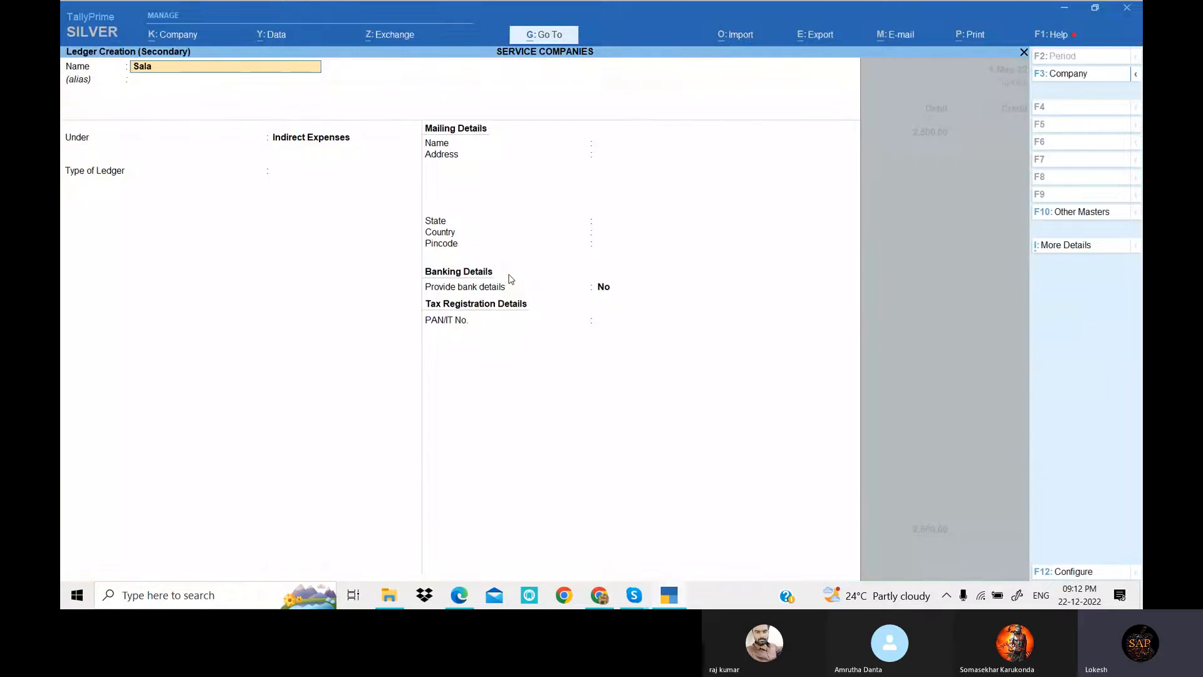
type("ries")
key("Return")
key("Return")
key("Return")
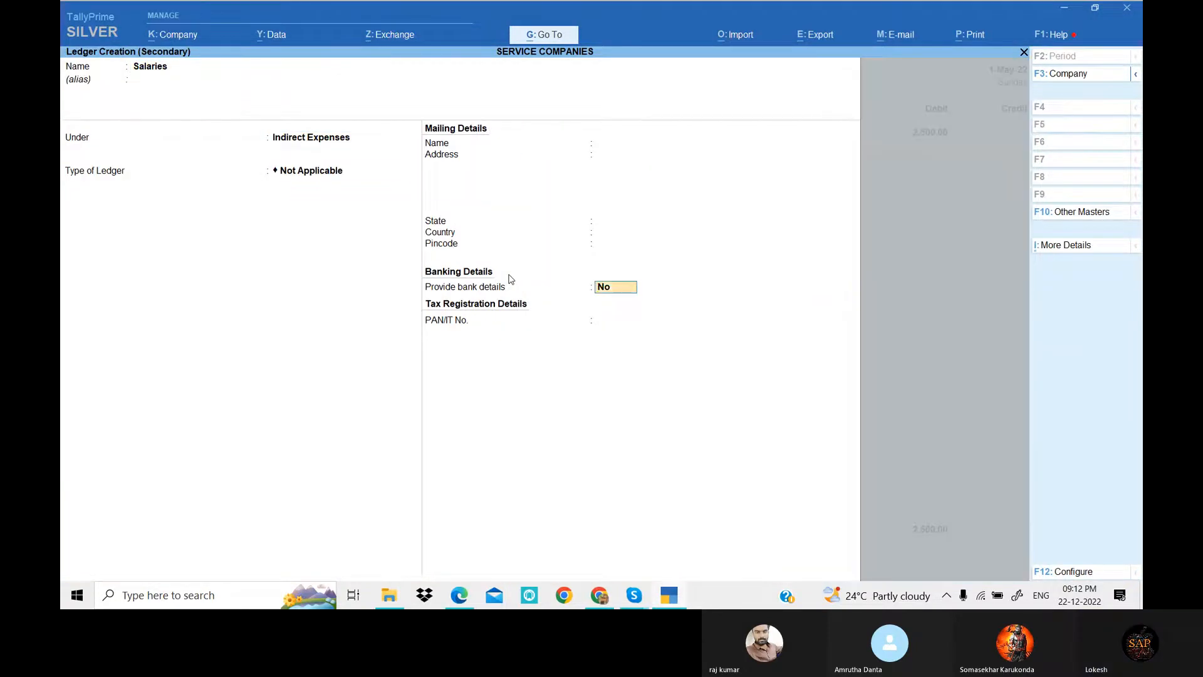
key("Return")
key("Return")
Check the salaries amount in the PDF and debit Salaries with 10400 in the TallyPrime payment voucher.
left_click(509, 279)
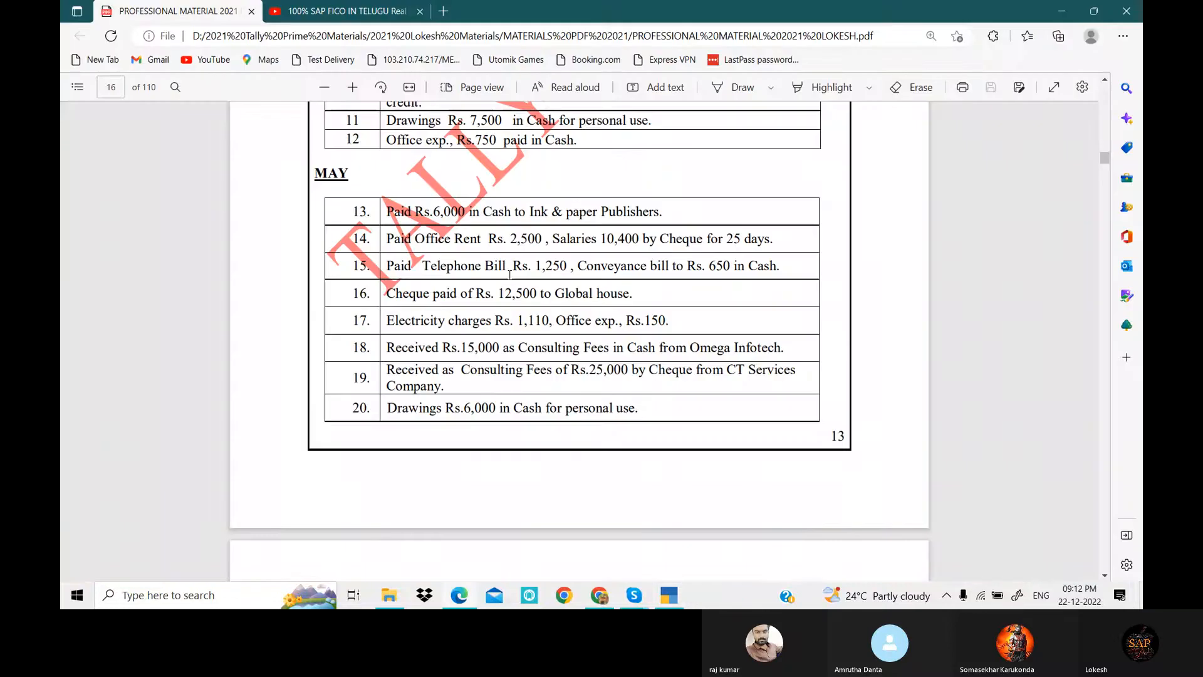
key("alt+Tab")
type("10,4")
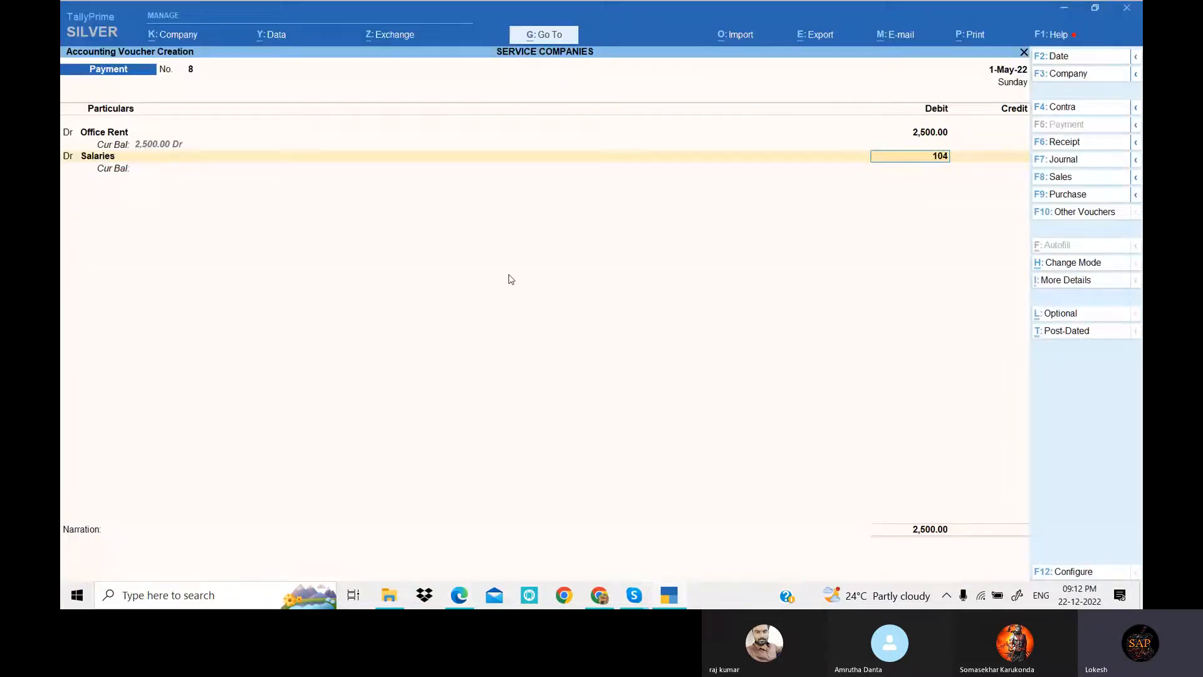
type("00")
key("Return")
Check transaction 14's payment mode in the PDF, credit Hdfc Bank with the full amount, and save the TallyPrime voucher without a narration.
key("alt+Tab")
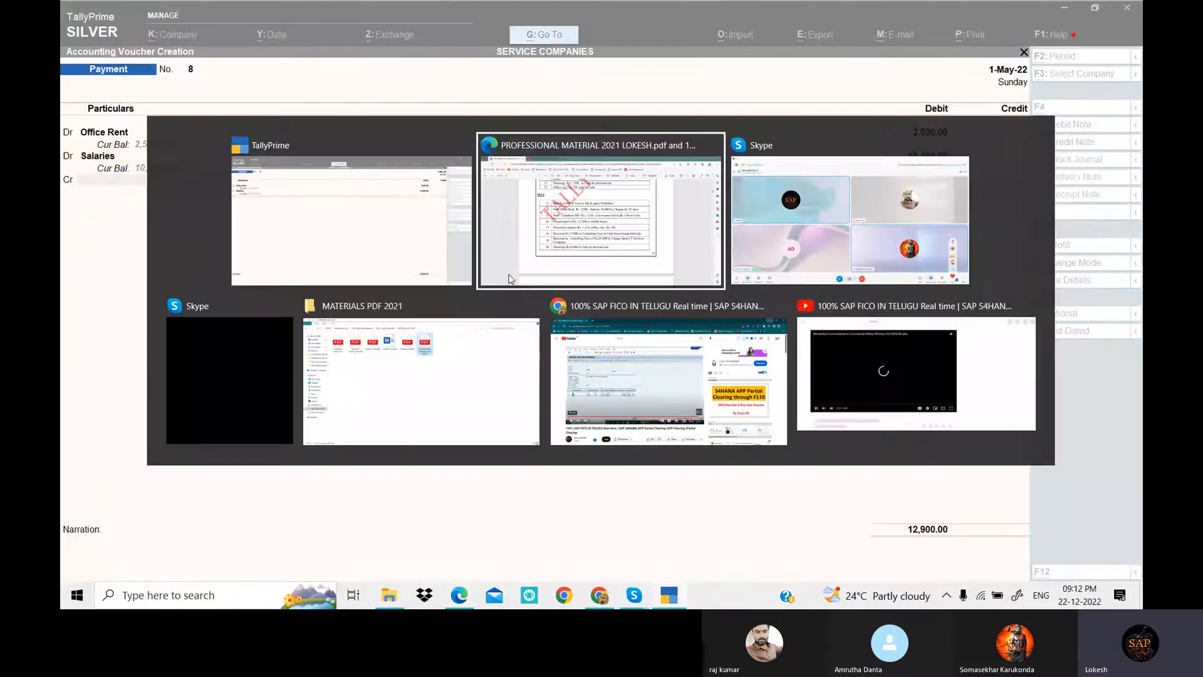
left_click(509, 279)
key("alt+Tab")
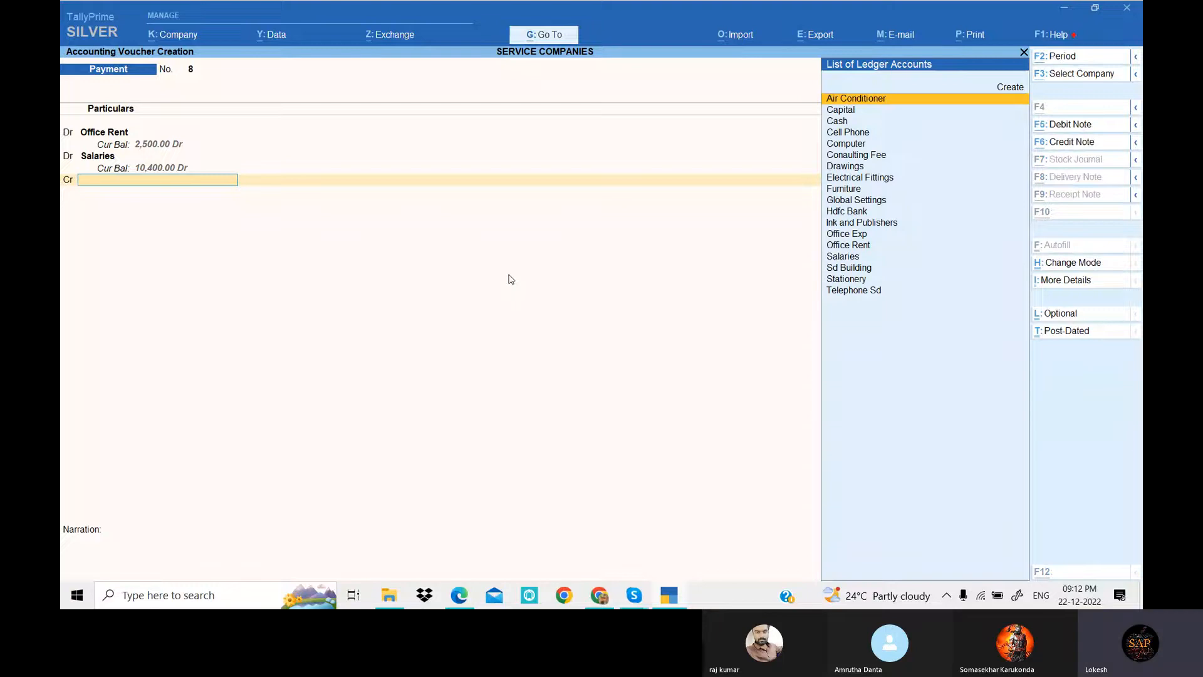
key("alt+Tab")
key("alt+Tab")
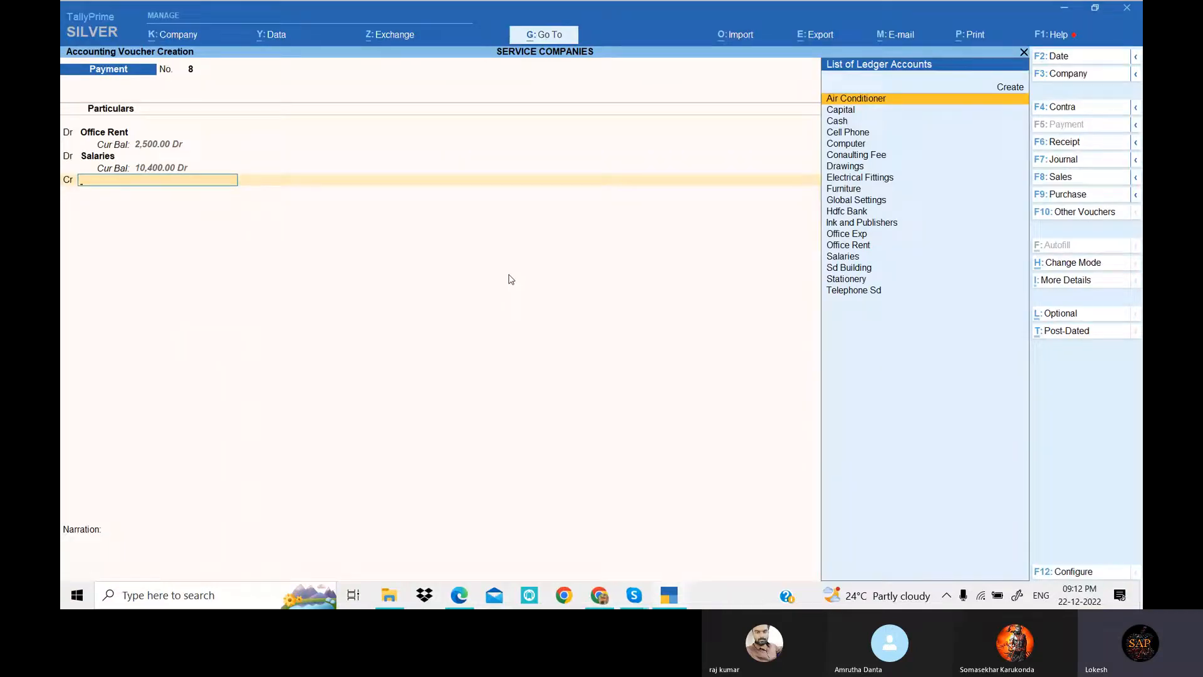
type("F")
key("BackSpace")
type("H")
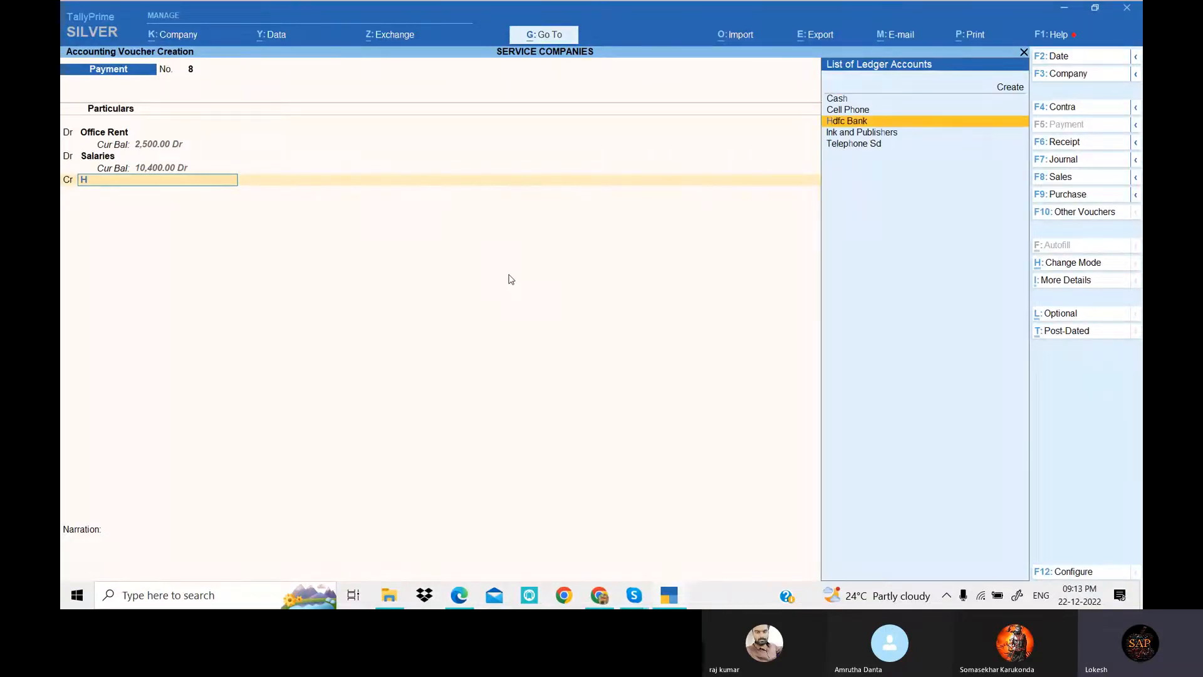
key("Return")
key("Return")
key("Return")
key("Return")
key("Return")
key("Return")
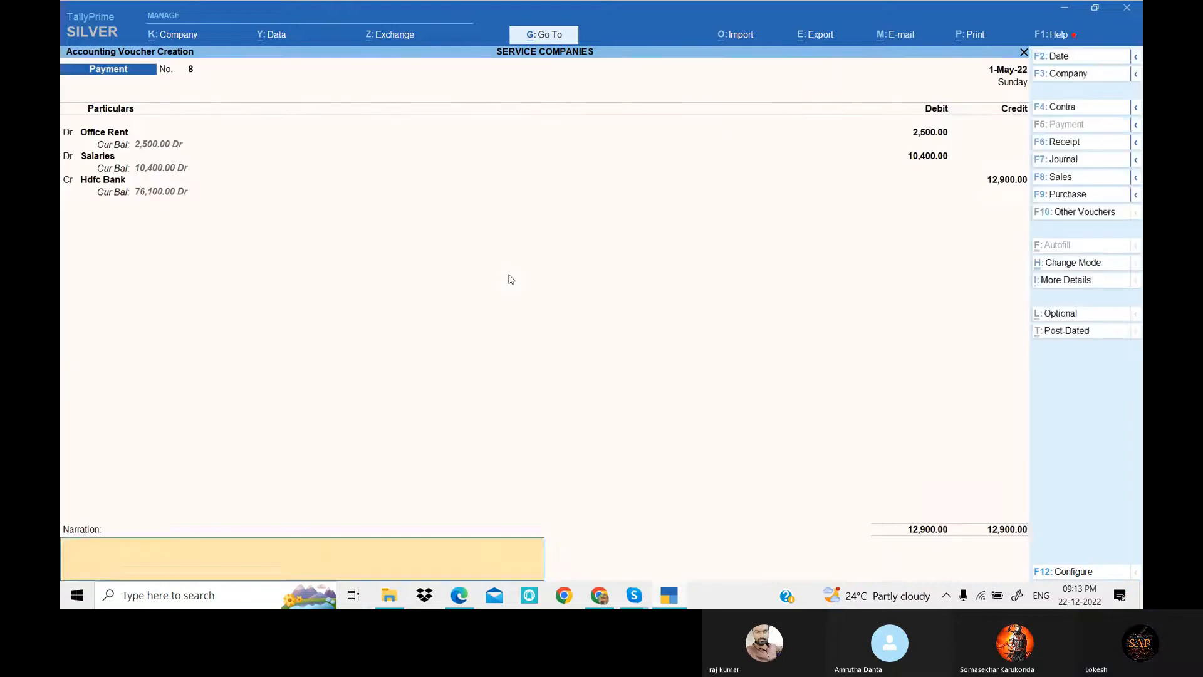
key("Return")
key("Return")
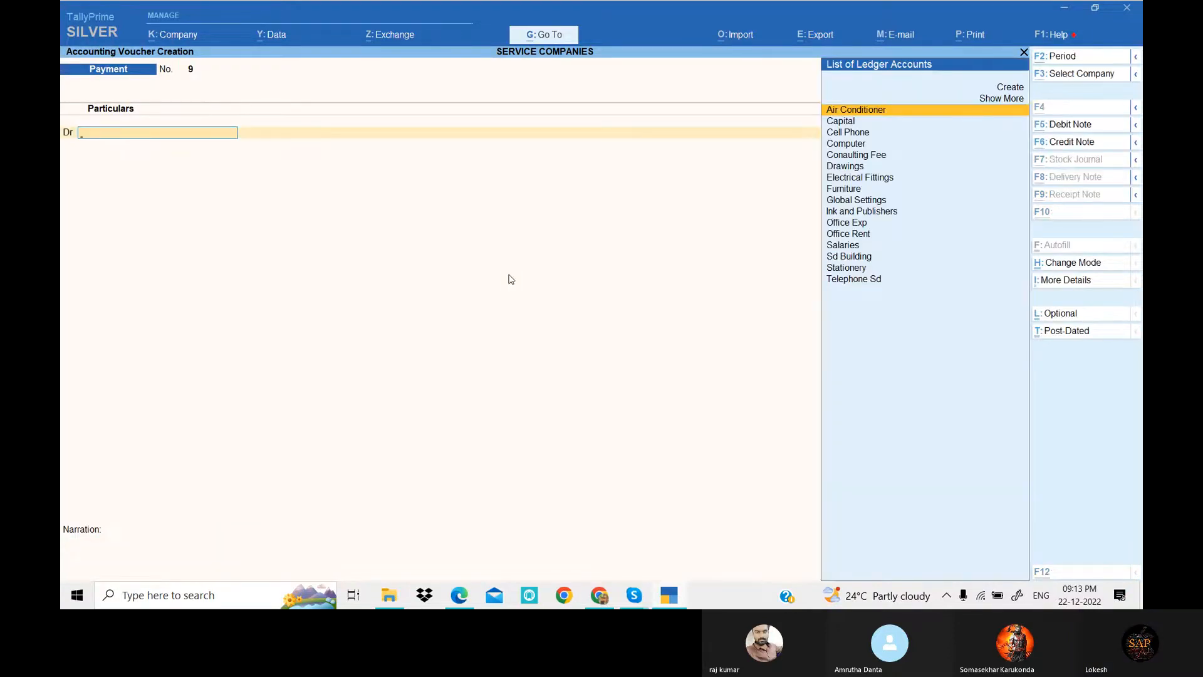
Check transaction 15 in the PDF and create the Telephone Bill ledger under Indirect Expenses as the new TallyPrime payment voucher's debit account.
key("alt+Tab")
key("alt+Tab")
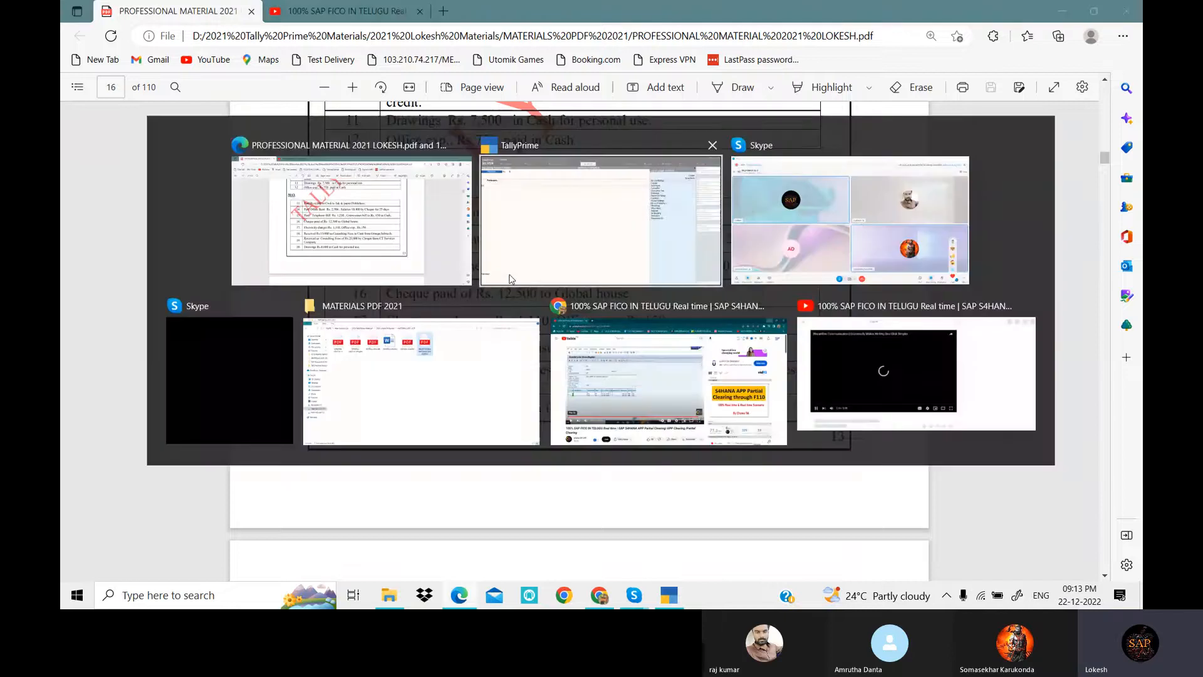
key("alt+c")
type("T")
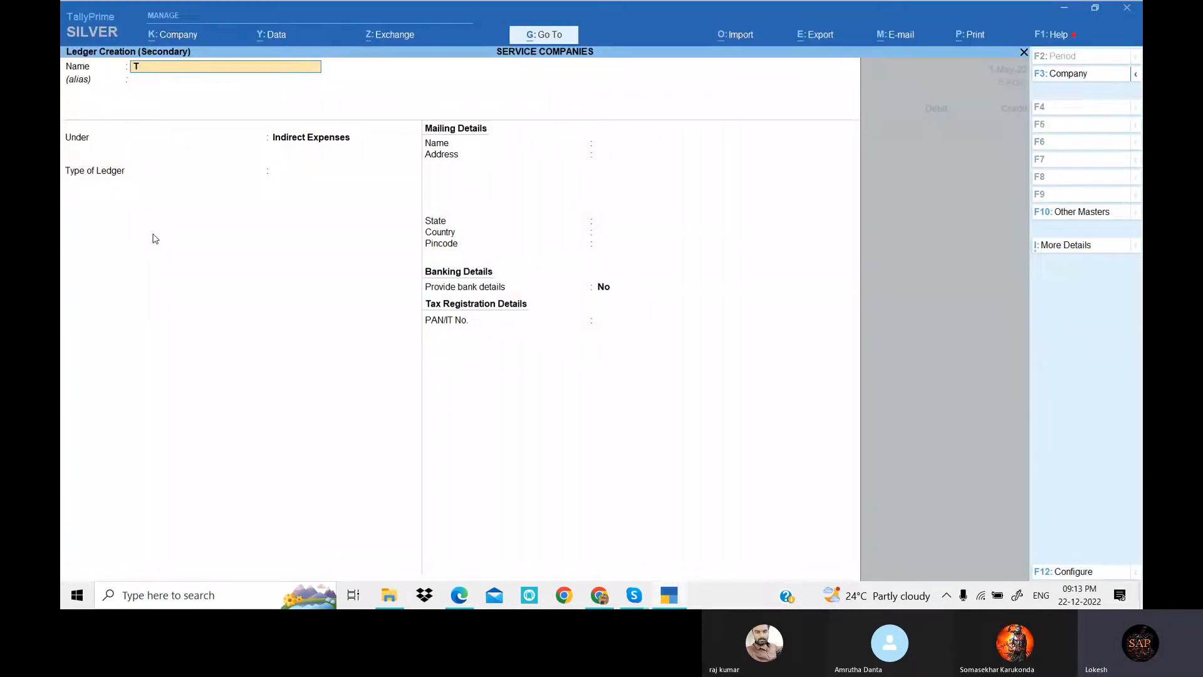
type("elephn")
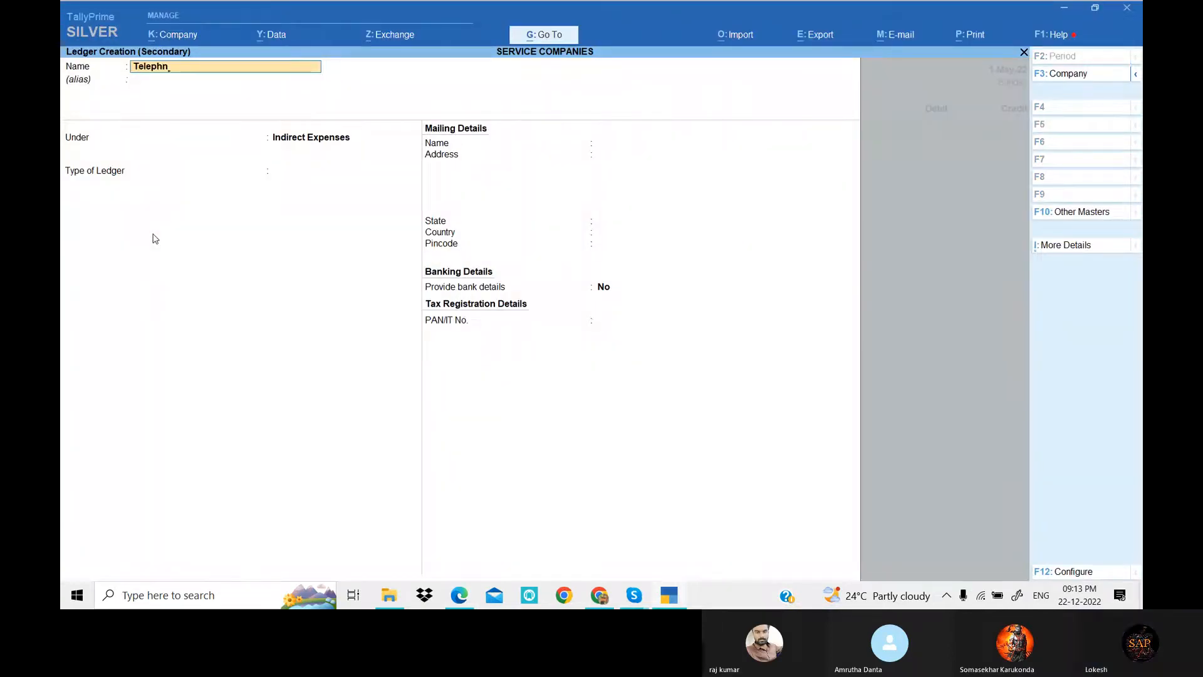
key("BackSpace")
type("one bi")
key("Return")
key("Return")
key("Return")
key("Return")
key("Return")
key("Return")
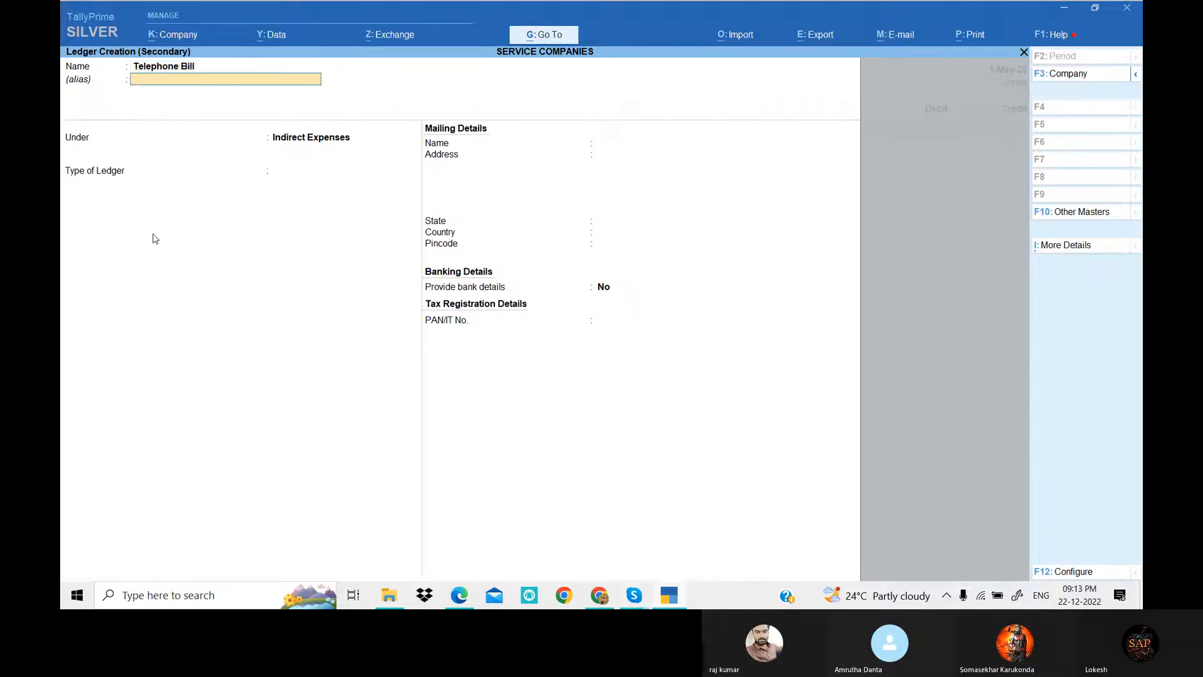
key("Return")
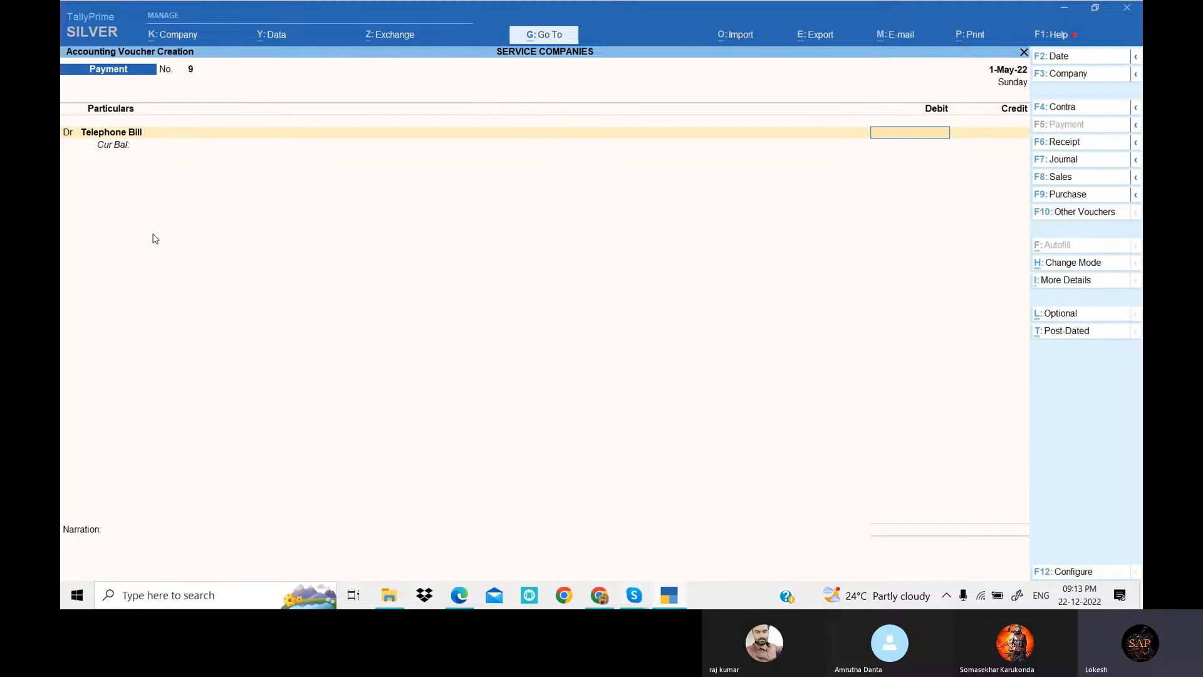
Check the telephone bill amount in the PDF and debit Telephone Bill with 1250 in the TallyPrime payment voucher.
key("alt+Tab")
key("alt+Tab")
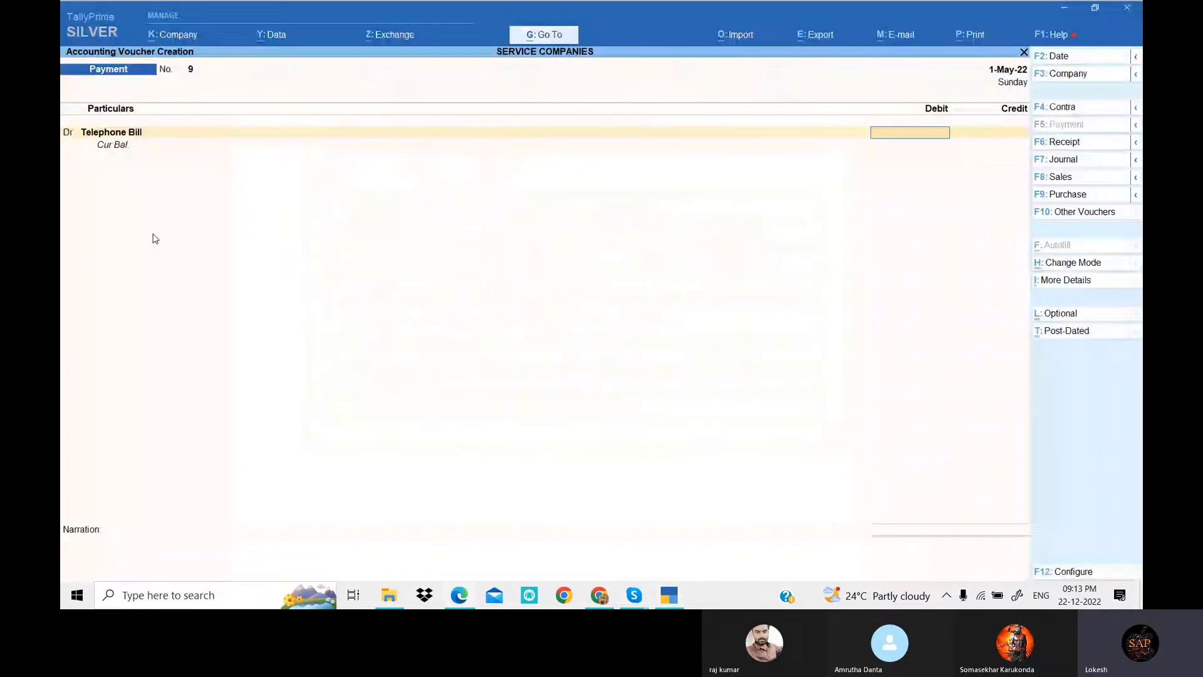
type("1250")
key("Return")
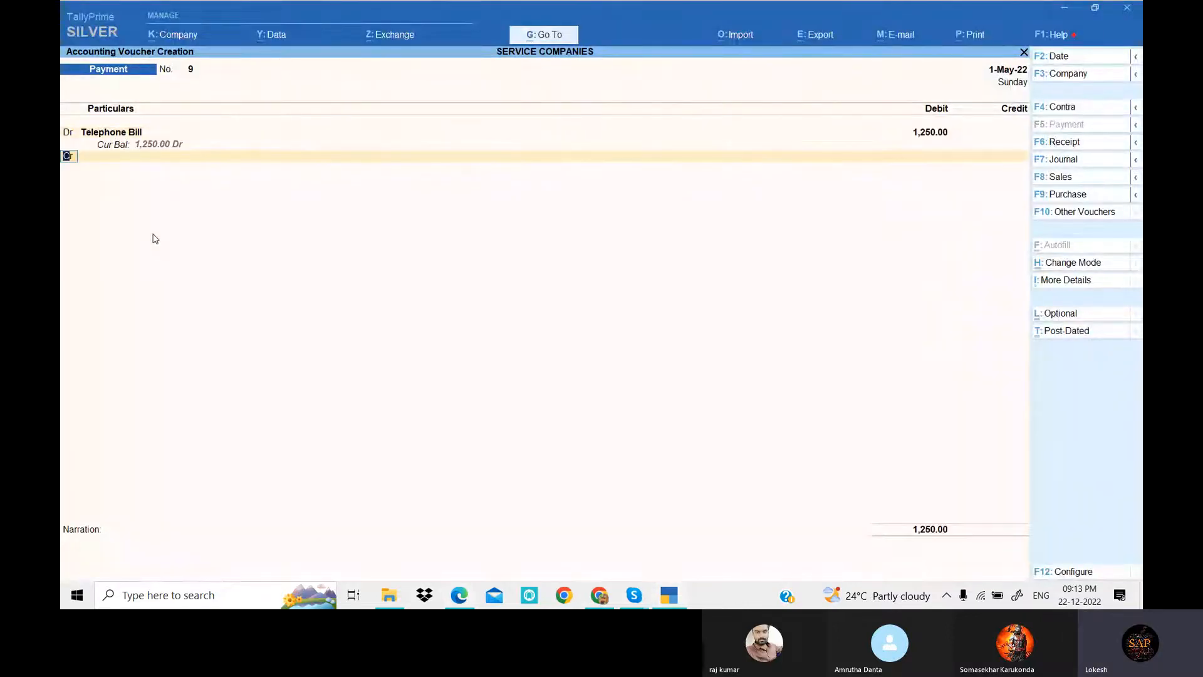
Add a second debit line and, after checking the PDF, create the Conveyance Bill ledger under Indirect Expenses for it.
key("Return")
key("alt+c")
key("alt+Tab")
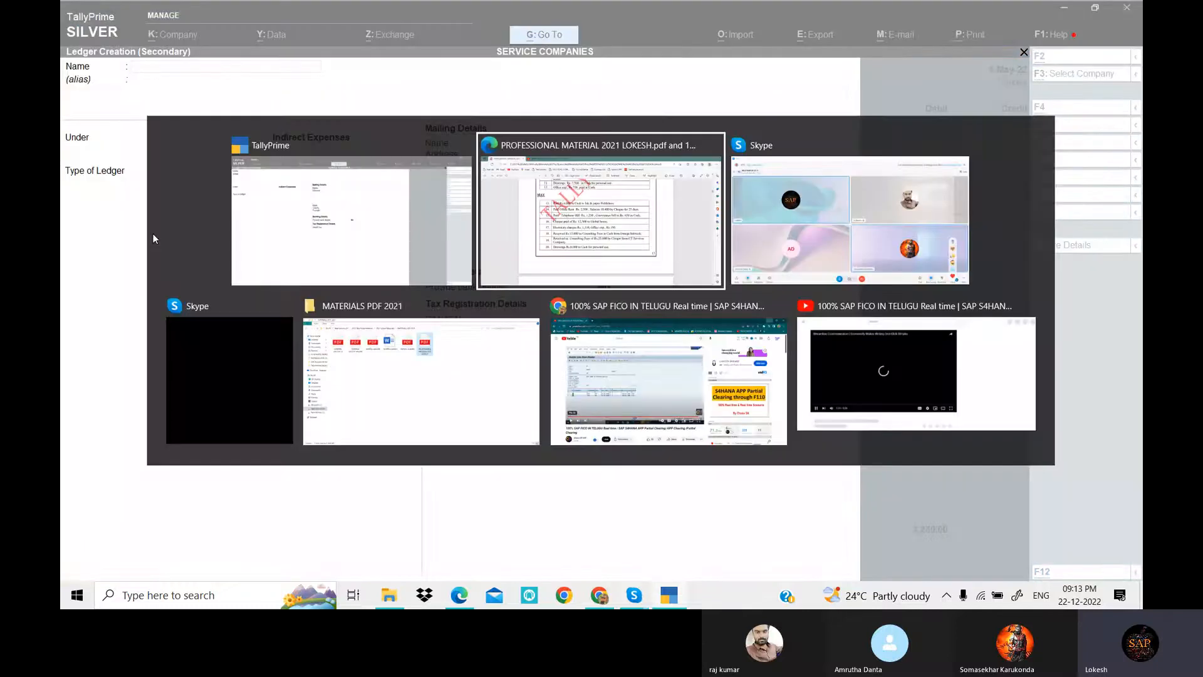
key("alt+Tab")
type("Co")
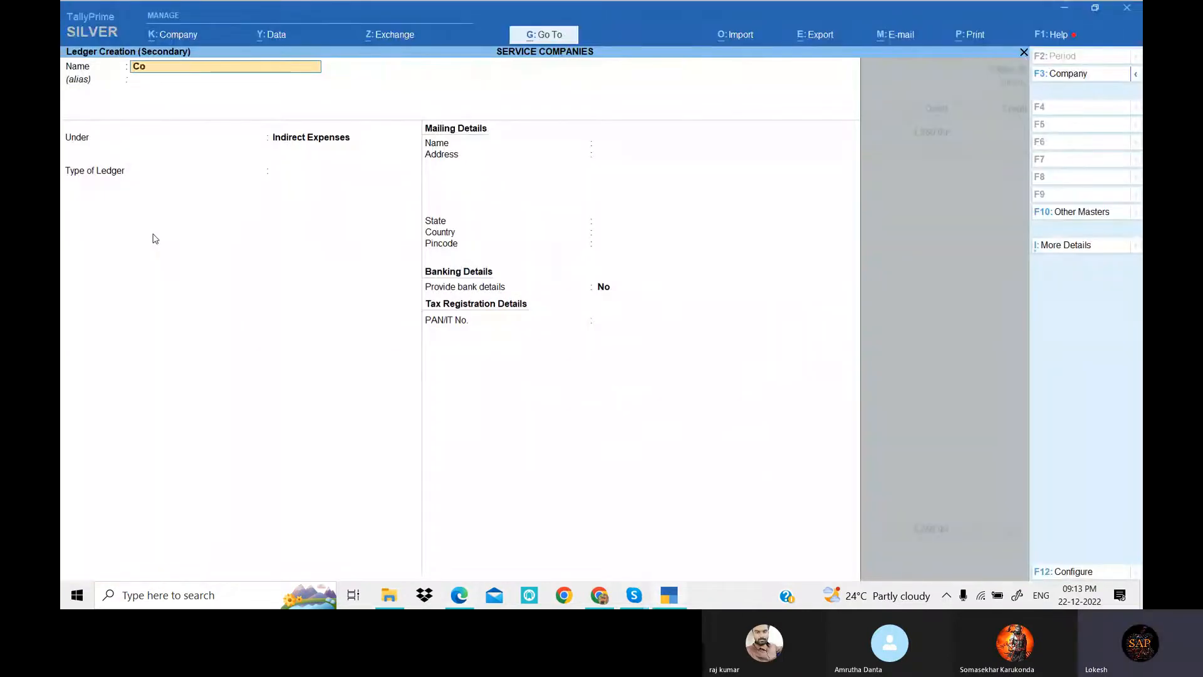
type("nveyance")
key("Return")
key("Return")
key("Return")
key("Return")
key("Return")
key("Return")
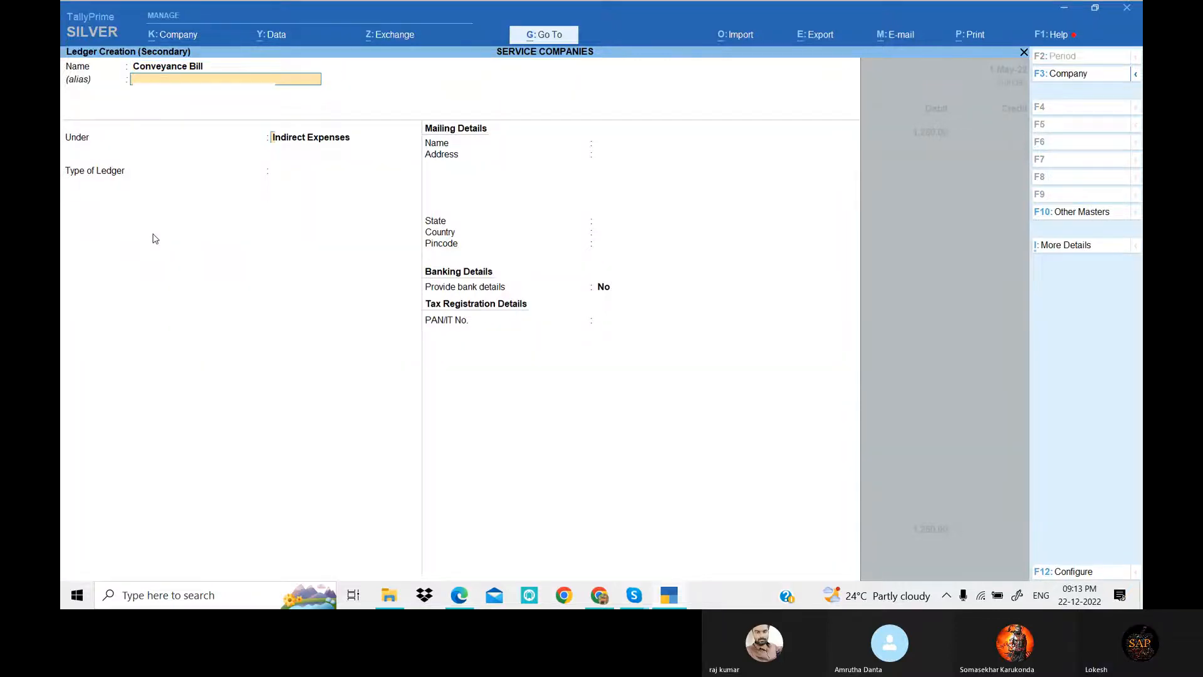
Check the conveyance amount in the PDF and debit Conveyance Bill with 650 in the TallyPrime payment voucher.
key("alt+Tab")
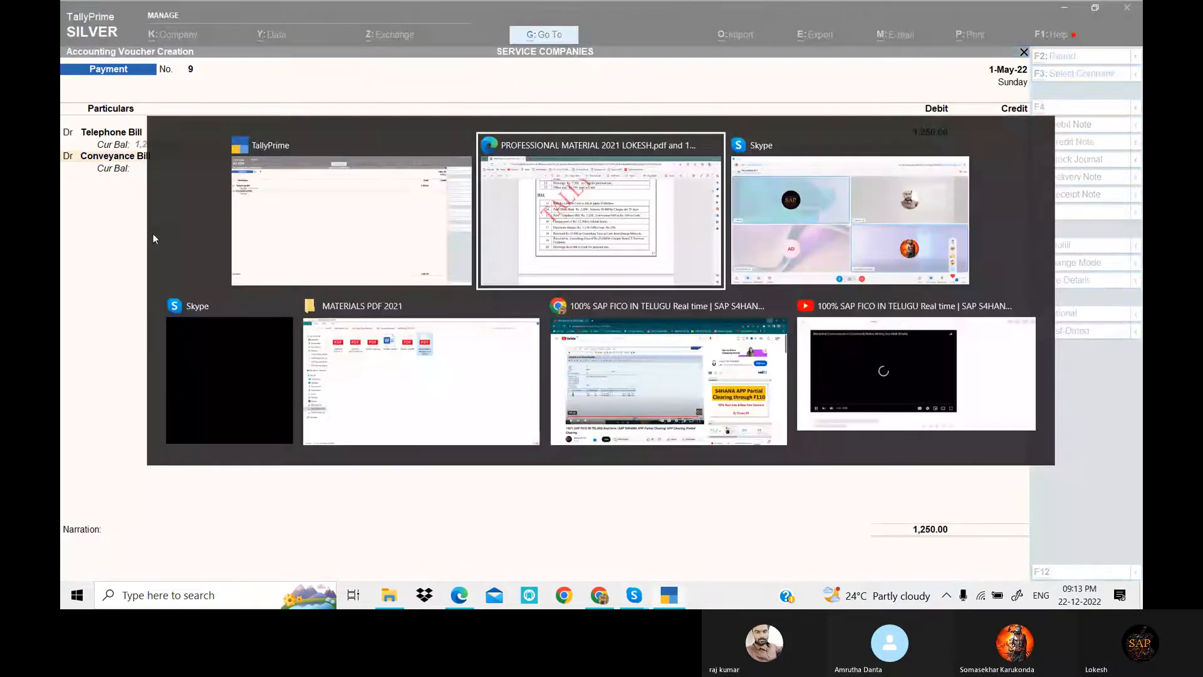
key("alt+Tab")
type("650")
key("Return")
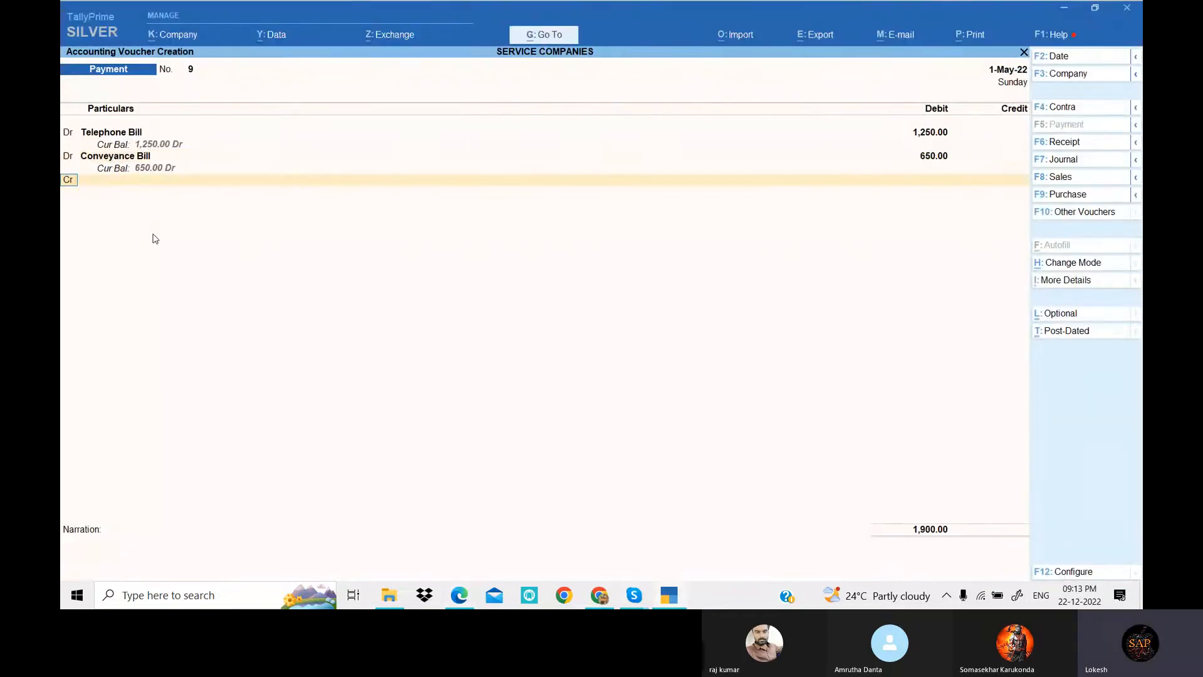
Credit Cash with the full amount of the telephone and conveyance bills and save the payment voucher without a narration.
key("Down")
key("Down")
key("Return")
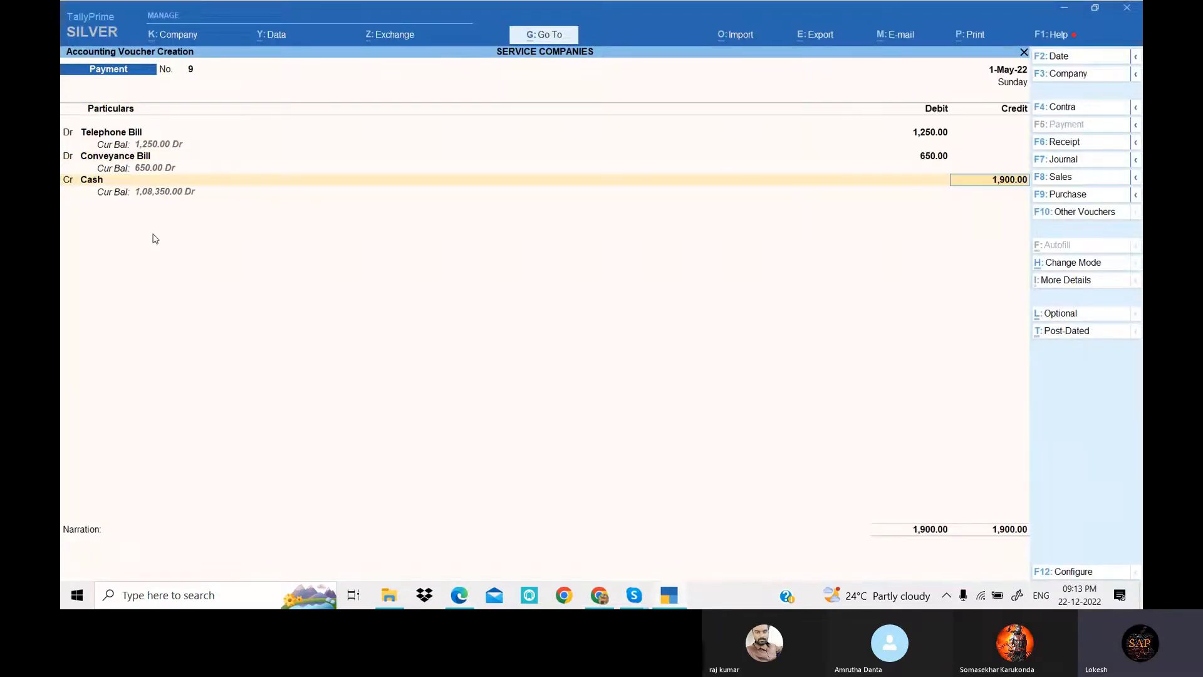
key("Return")
key("Return")
key("Return")
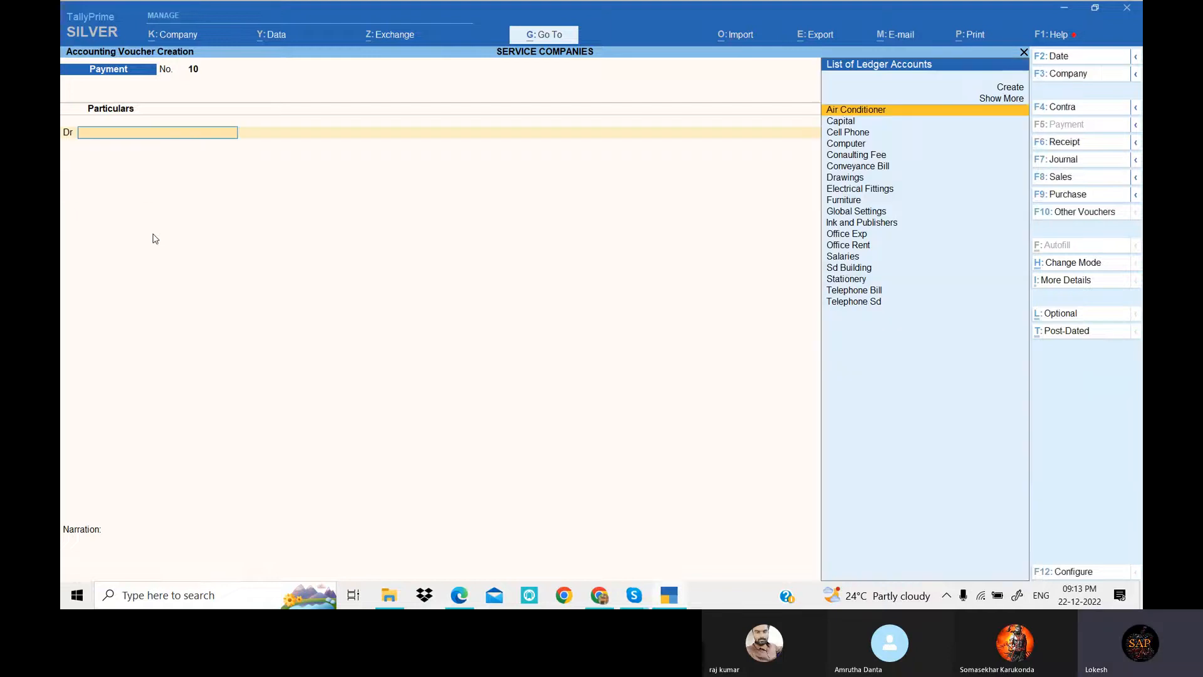
Check transaction 16 in the PDF and debit Global Settings with 12500 in the new TallyPrime payment voucher.
key("alt+Tab")
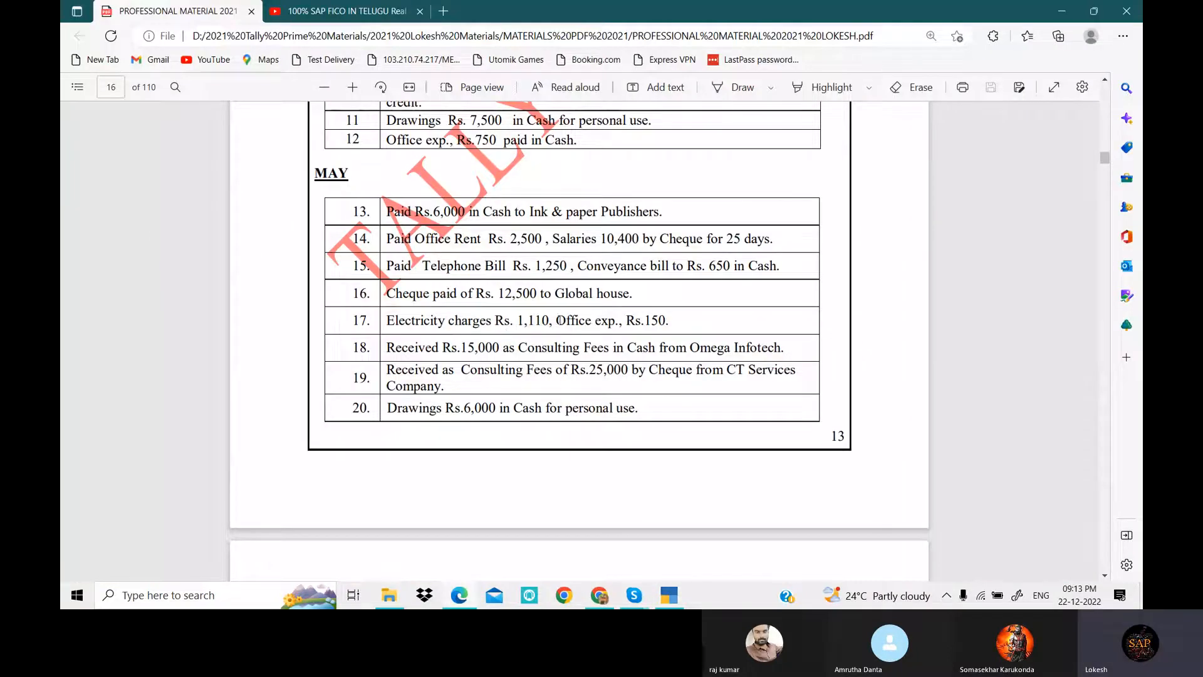
key("alt+Tab")
type("Gl")
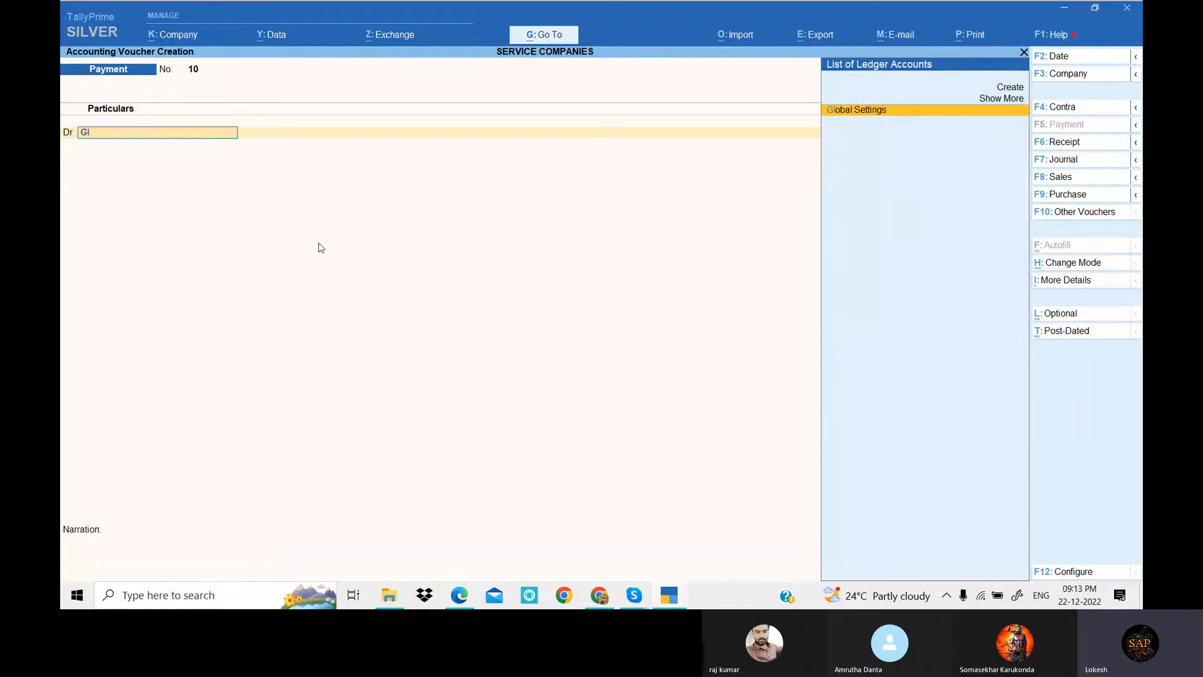
key("Return")
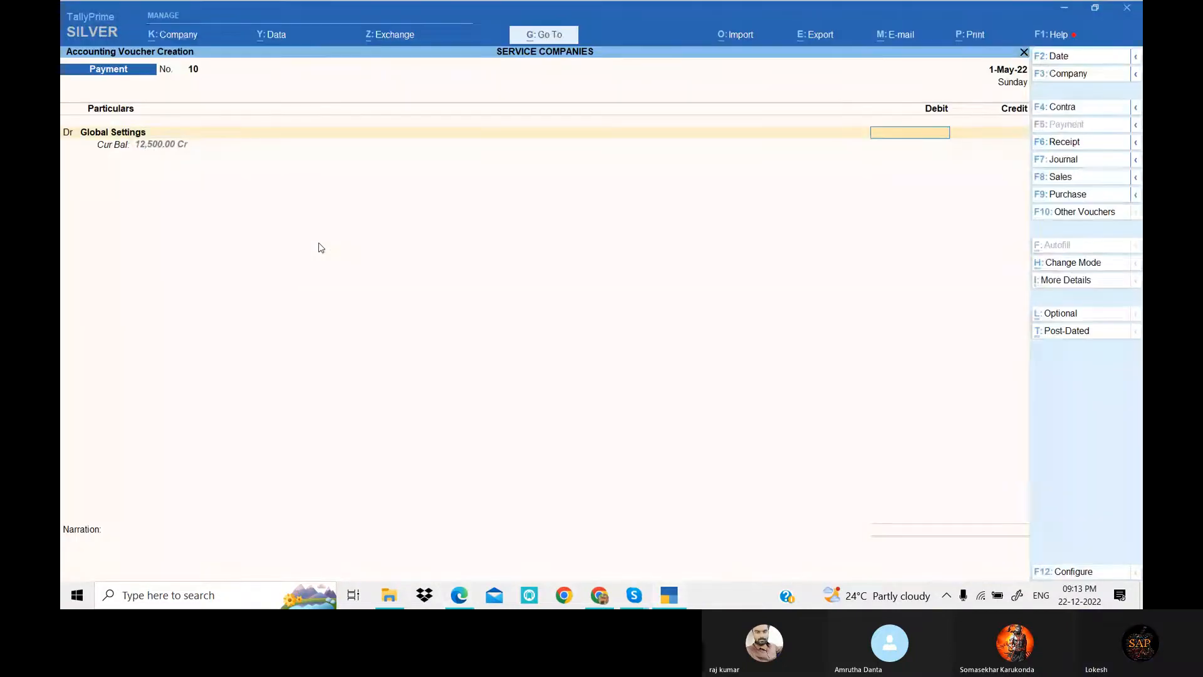
type("12500")
key("Return")
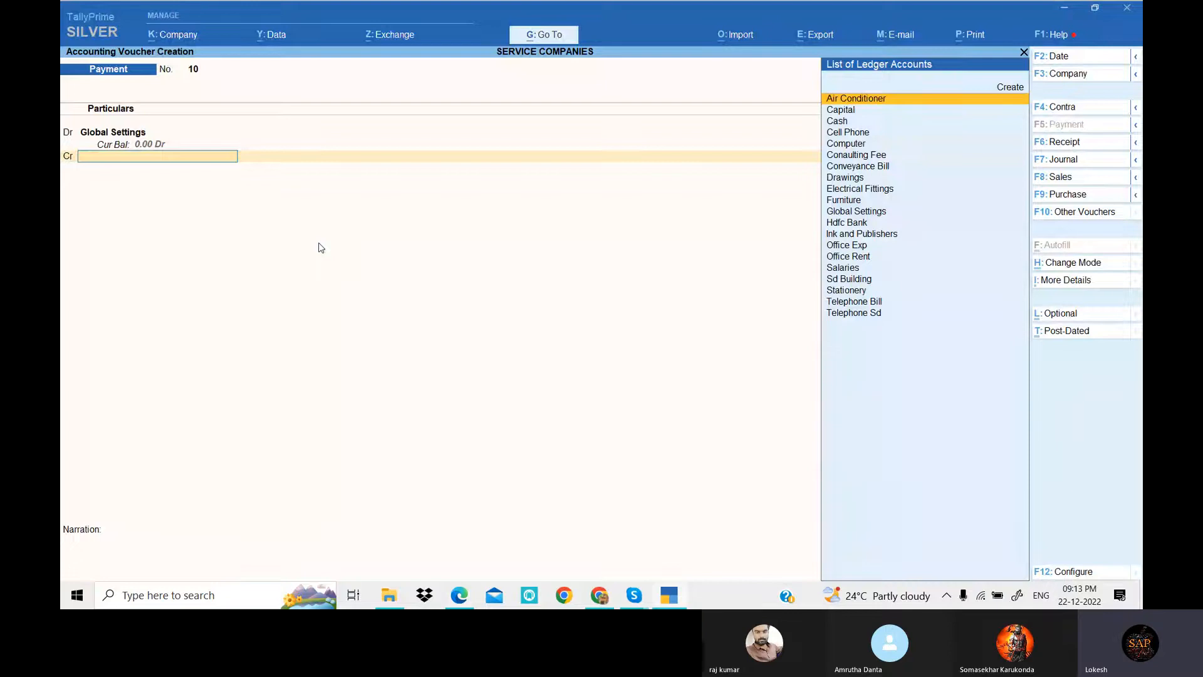
Confirm the payment mode in the PDF, credit Hdfc Bank with 12500, and save the TallyPrime payment voucher without a narration.
key("alt+Tab")
key("alt+Tab")
type("h")
key("Return")
key("Return")
key("Return")
key("Return")
key("Return")
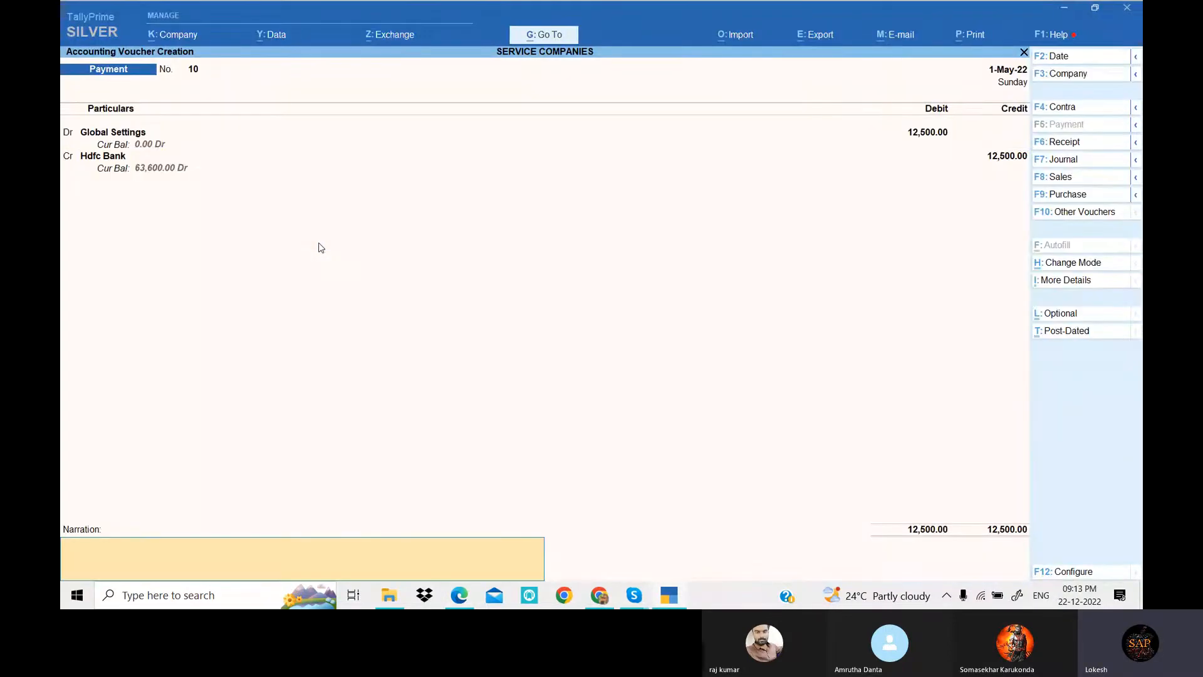
key("Return")
key("Return")
Check transaction 17 in the PDF and create an Electricity Charges ledger under Indirect Expenses from the new TallyPrime payment voucher.
key("alt+Tab")
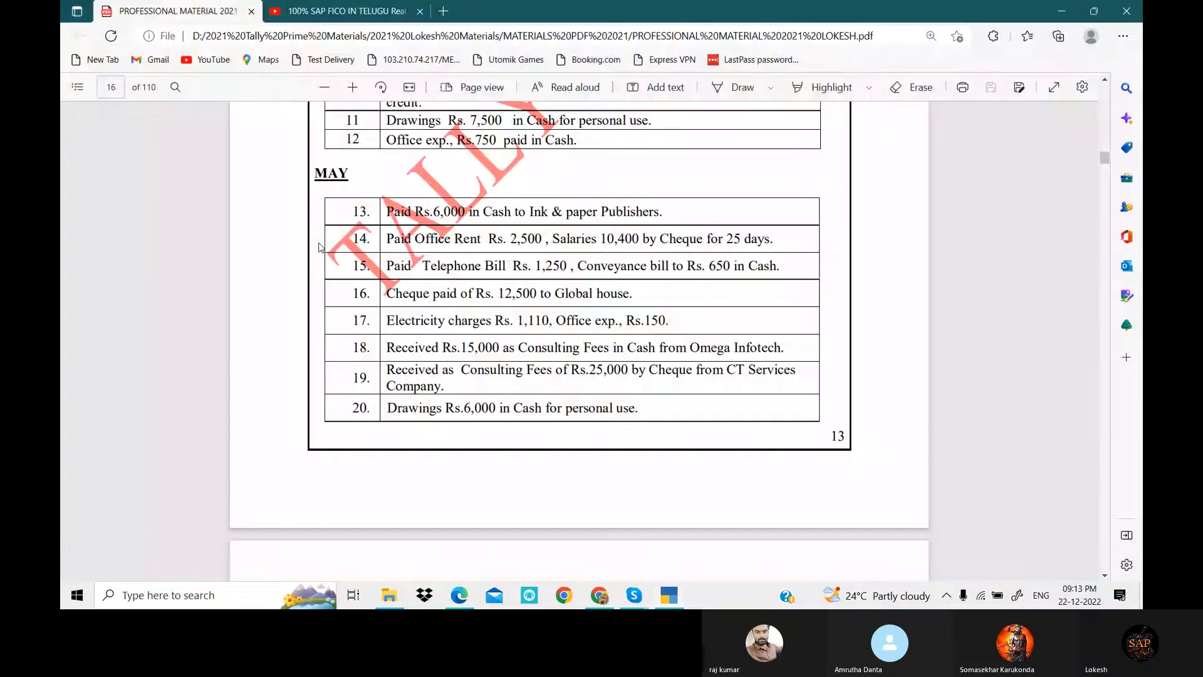
key("alt+Tab")
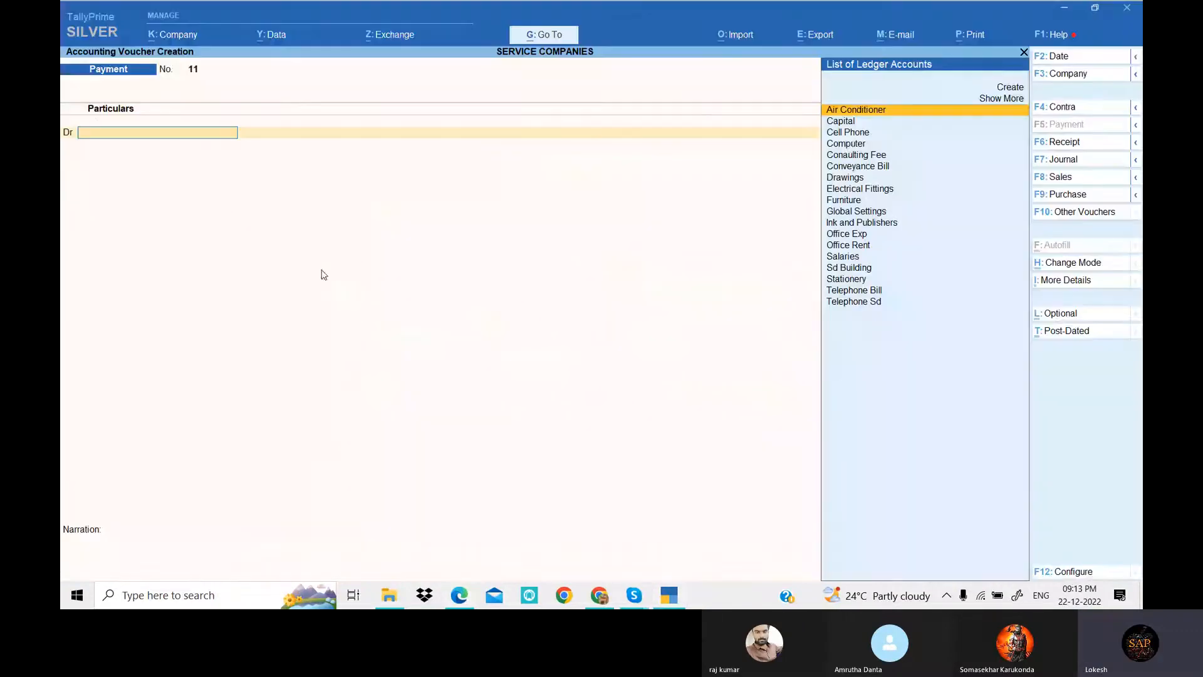
type("El")
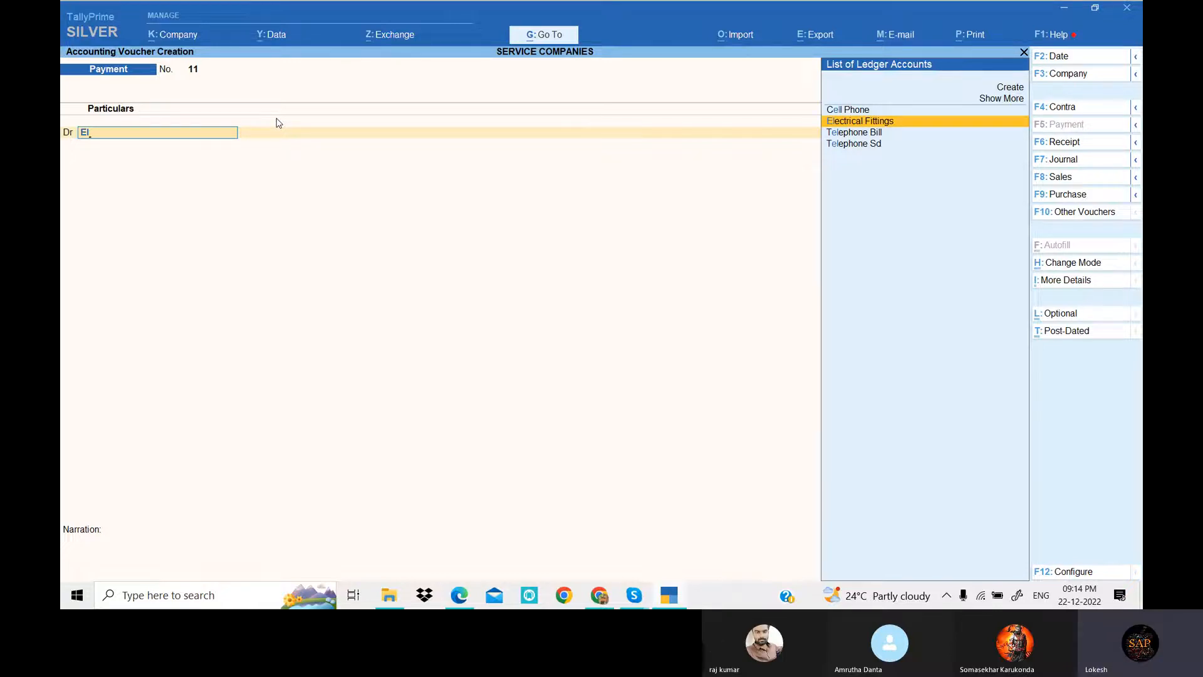
key("alt+c")
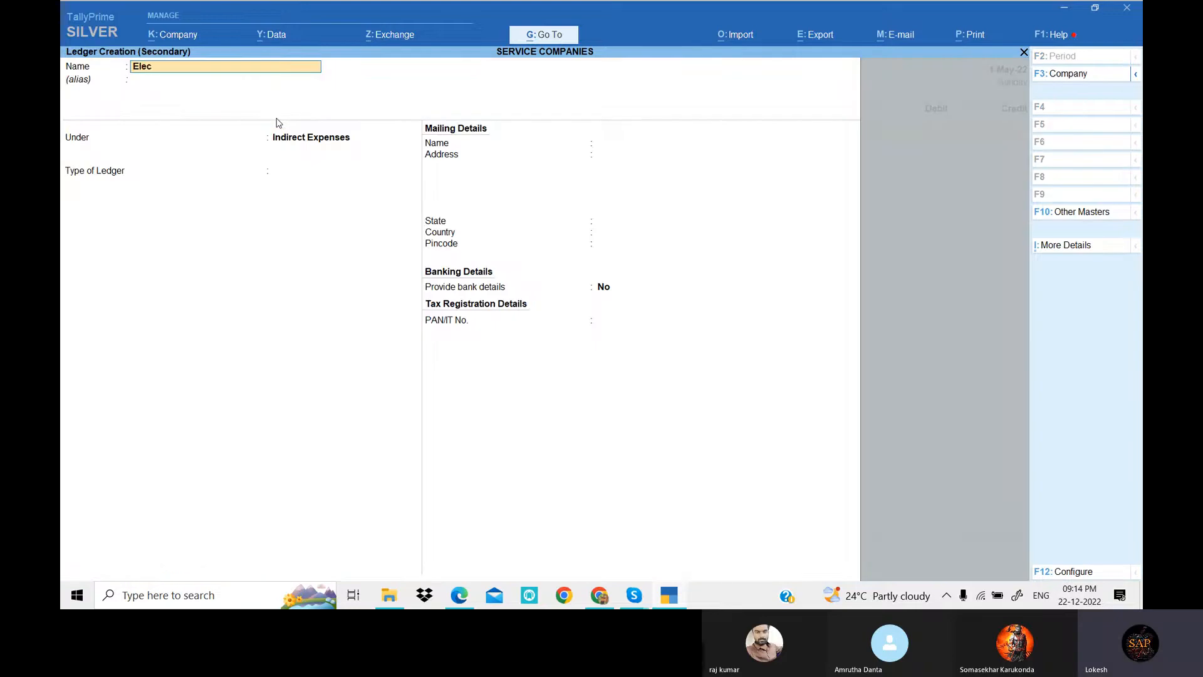
type("ectricity Cha")
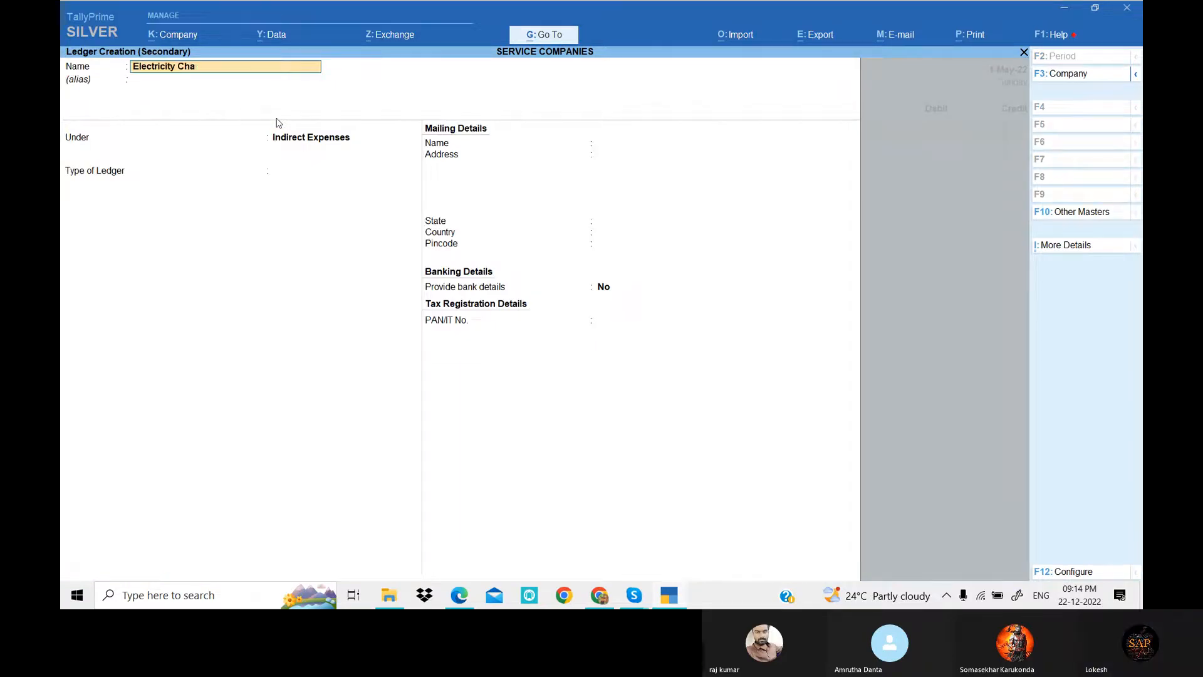
key("Return")
key("Return")
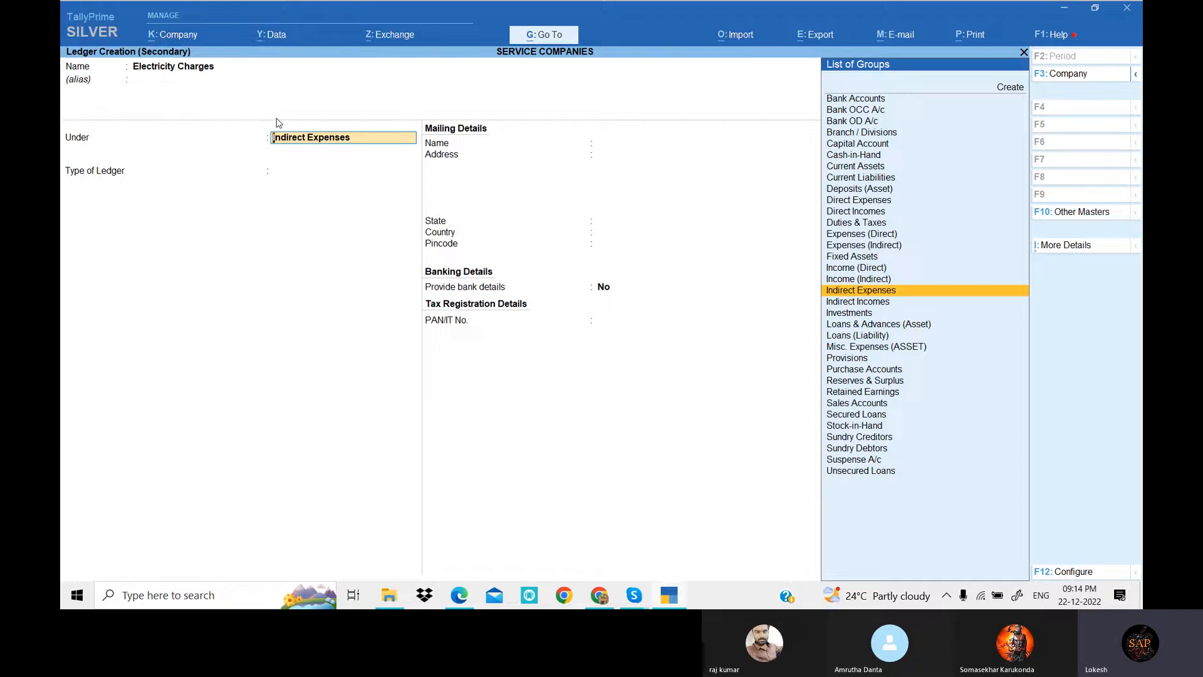
key("Return")
key("Return")
key("Return")
key("Return")
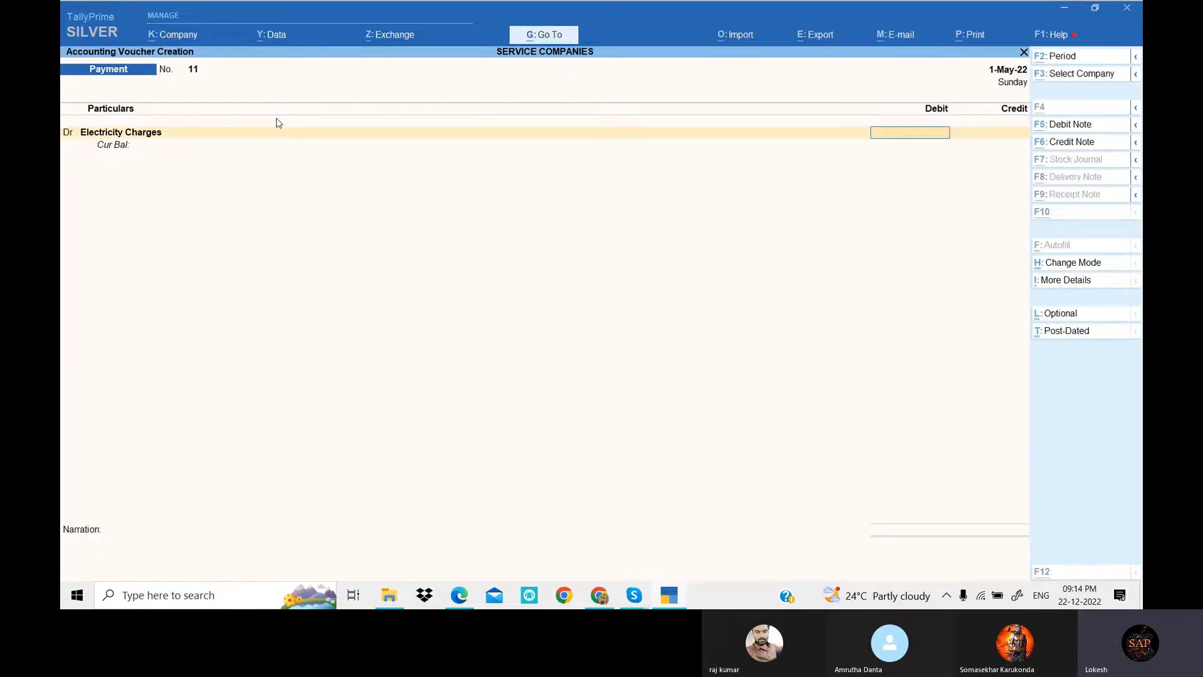
Check the electricity amount in the PDF and debit Electricity Charges with 1110 in the TallyPrime payment voucher.
key("alt+Tab")
key("alt+Tab")
type("1110")
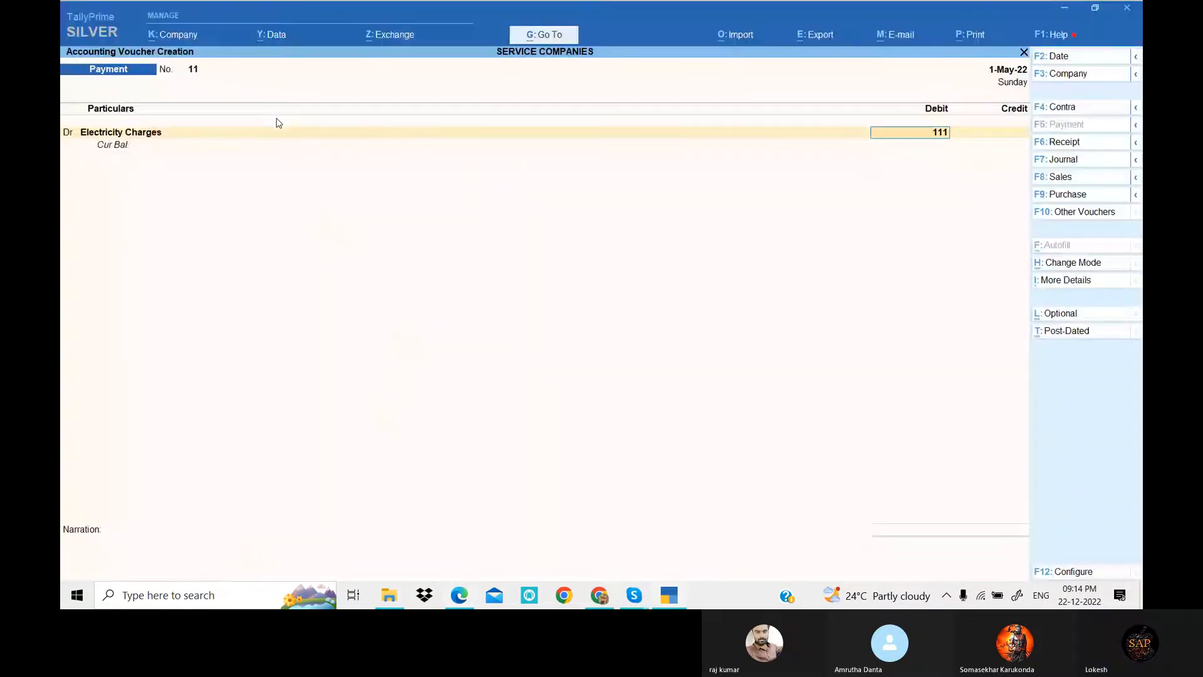
key("Return")
key("Return")
Check the second expense of transaction 17 in the PDF and choose Office Exp as the second debit ledger in the TallyPrime voucher.
key("alt+c")
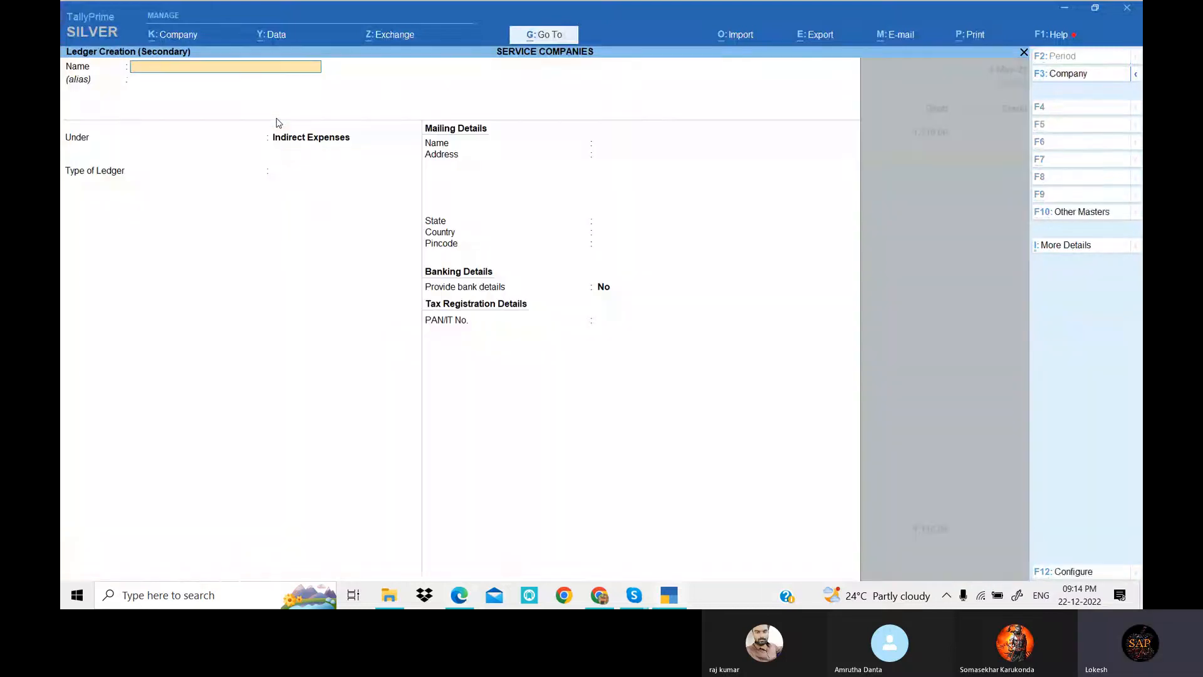
key("alt+Tab")
key("alt+Tab")
key("Escape")
type("off")
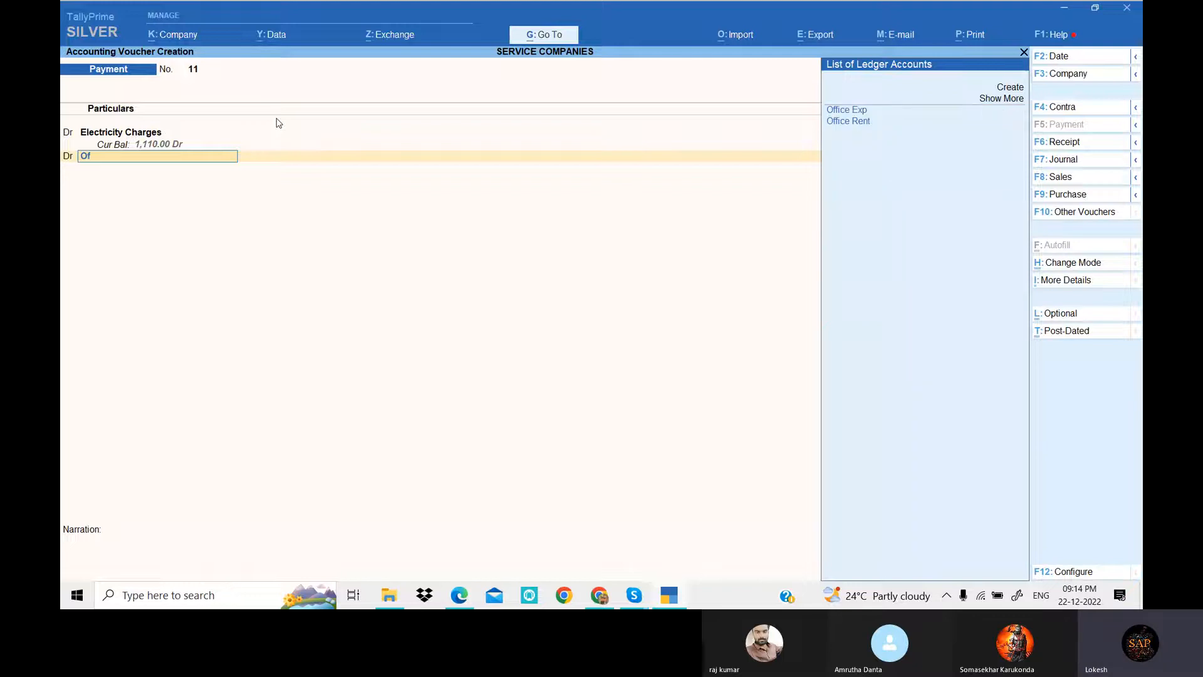
Add Office Exp as a second debit line of 150 in the payment voucher for Electricity Charges.
key("Return")
key("alt")
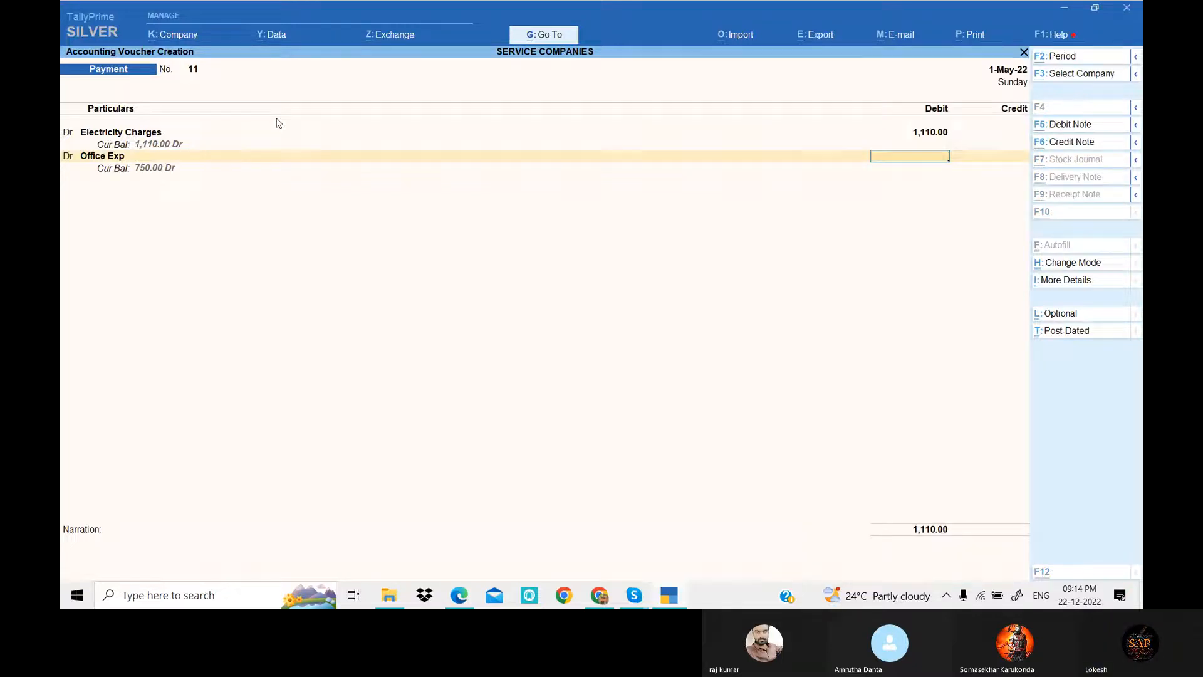
key("alt+Tab")
type("150")
key("Return")
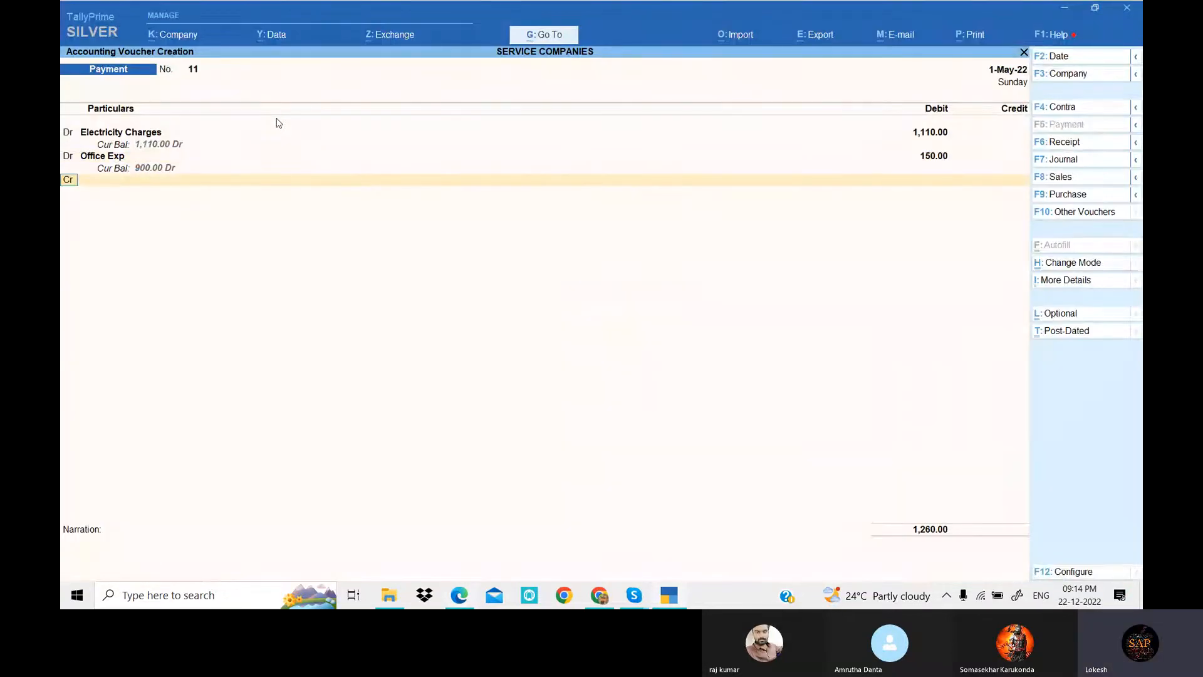
Credit Cash with 1,260 and save the payment voucher without a narration.
key("Down")
key("Down")
key("Return")
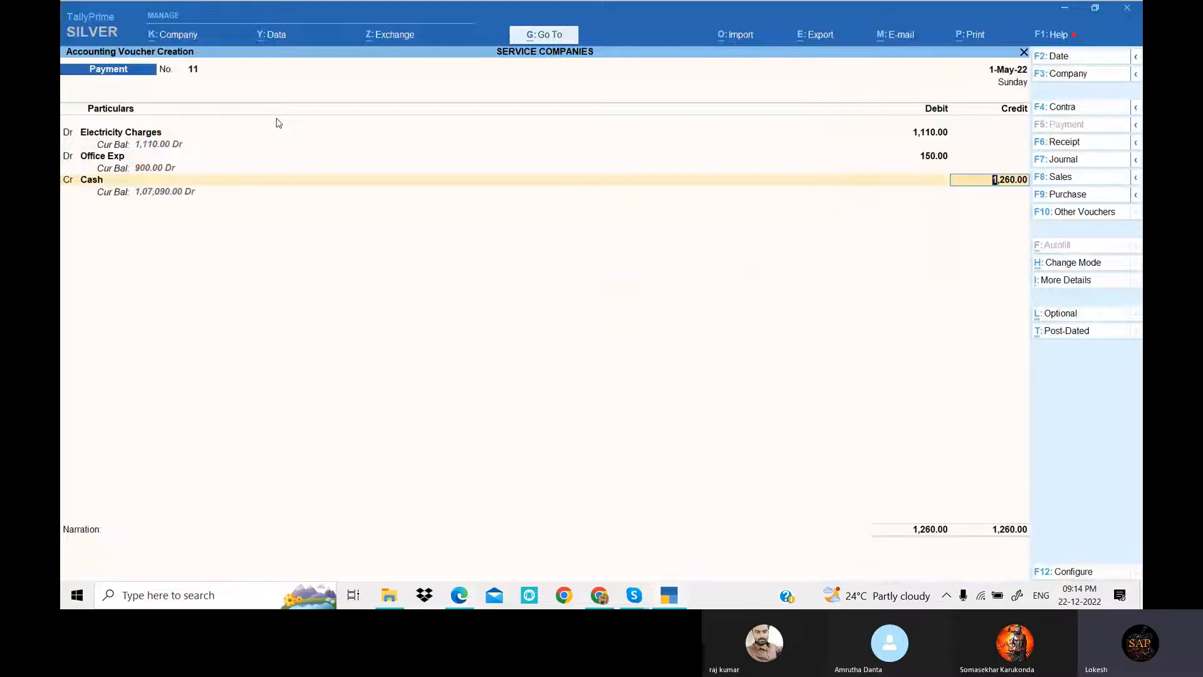
key("Return")
key("Return")
key("Return")
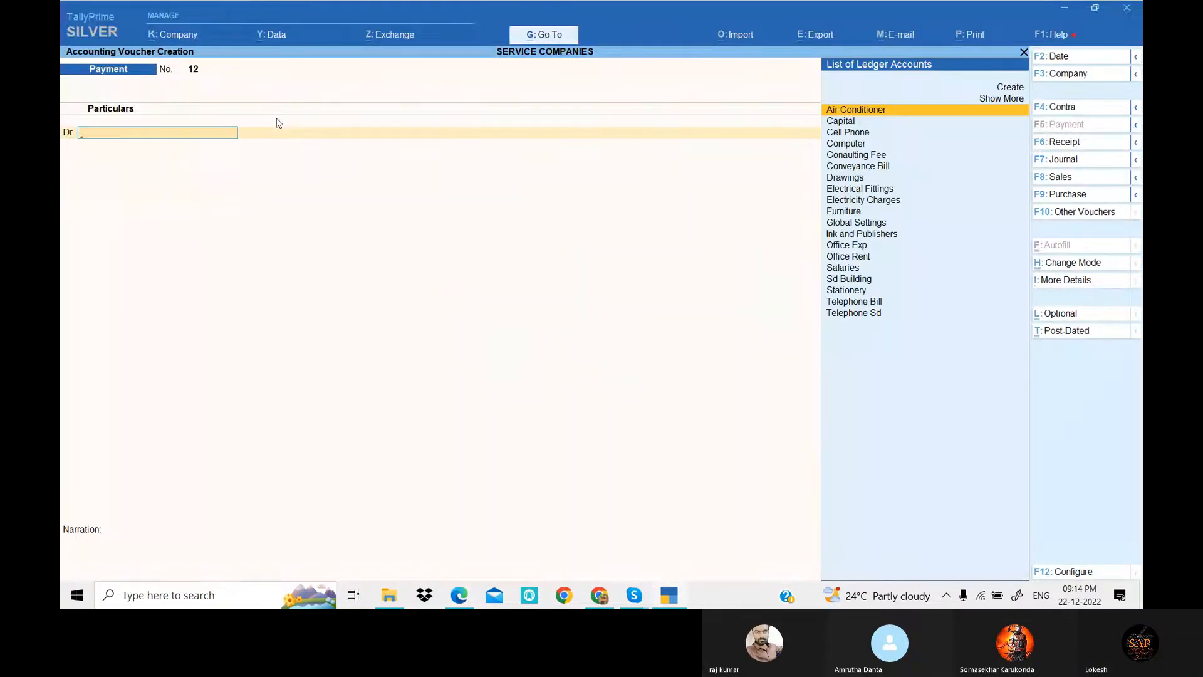
Start a receipt voucher for transaction 18 of the exercise PDF, crediting Conaulting Fee with 15,000.
key("alt+Tab")
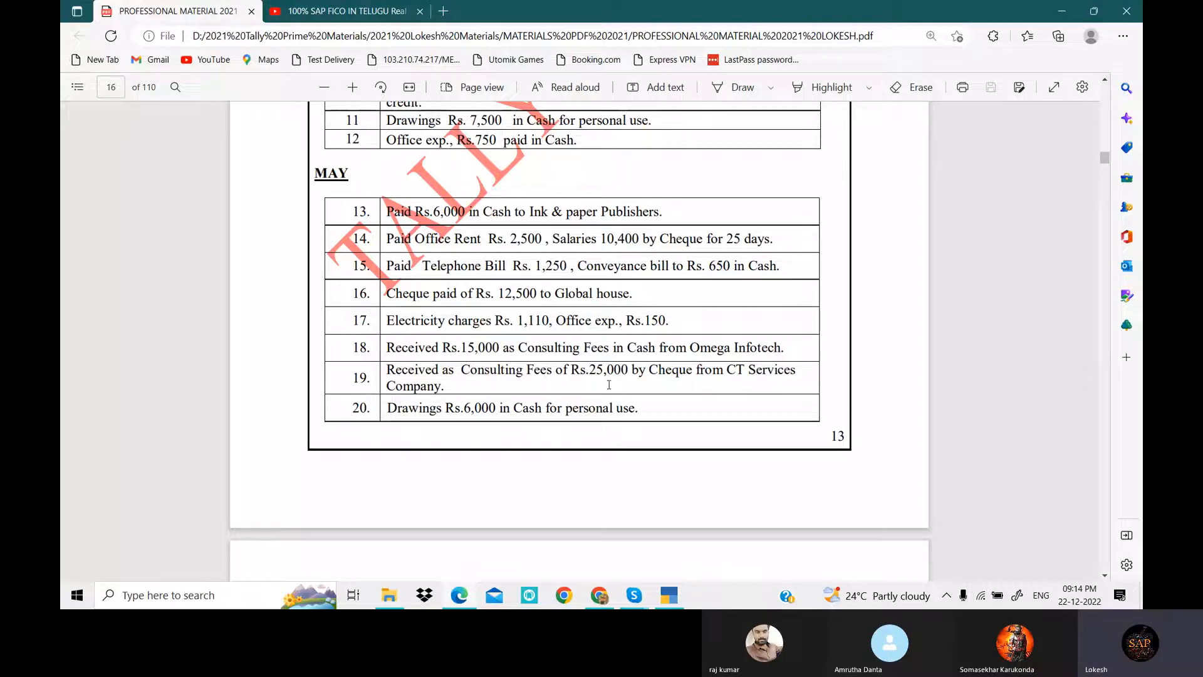
key("alt+Tab")
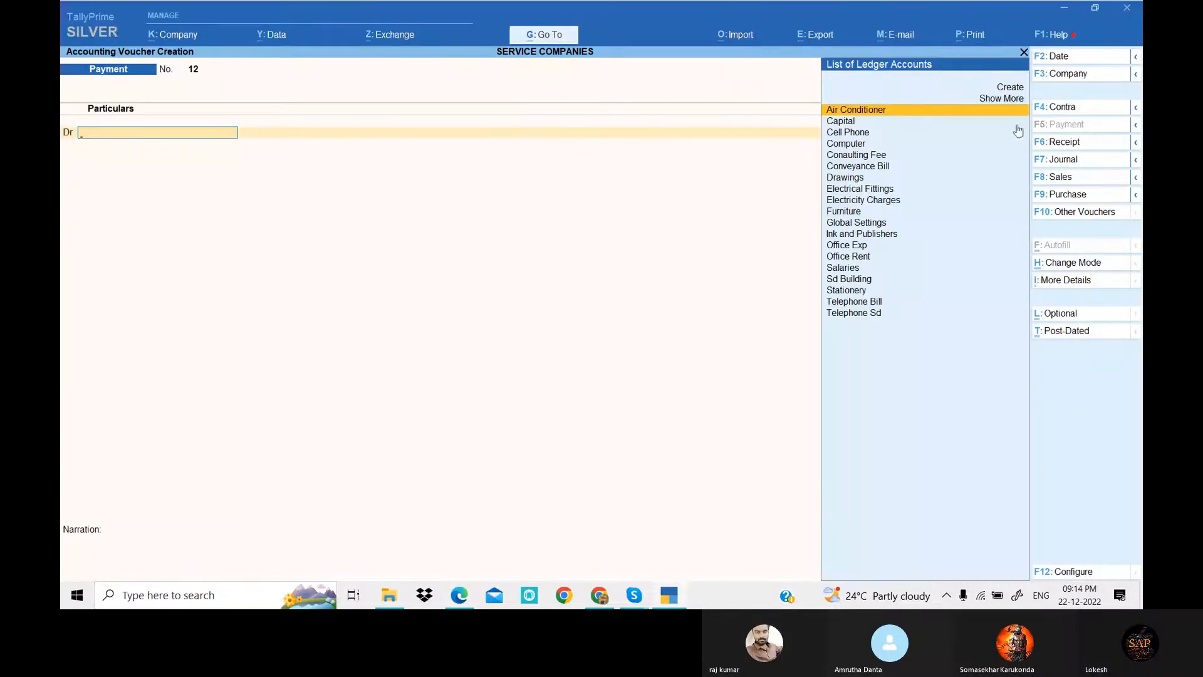
left_click(1059, 141)
type("Con")
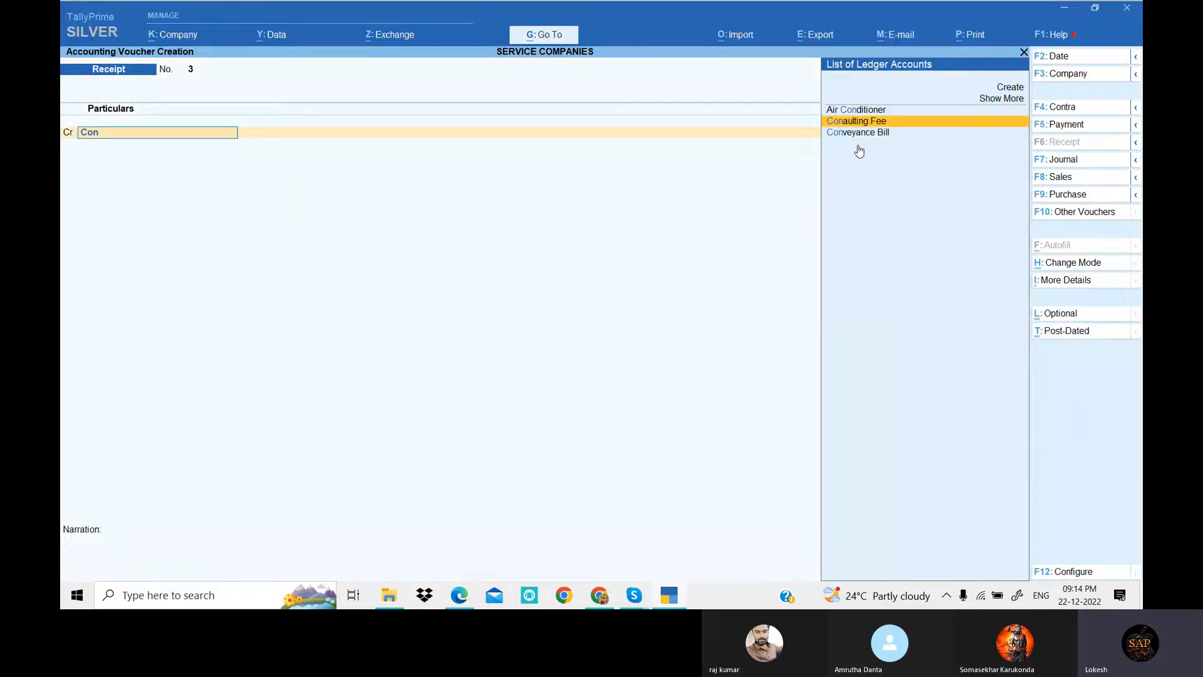
key("Return")
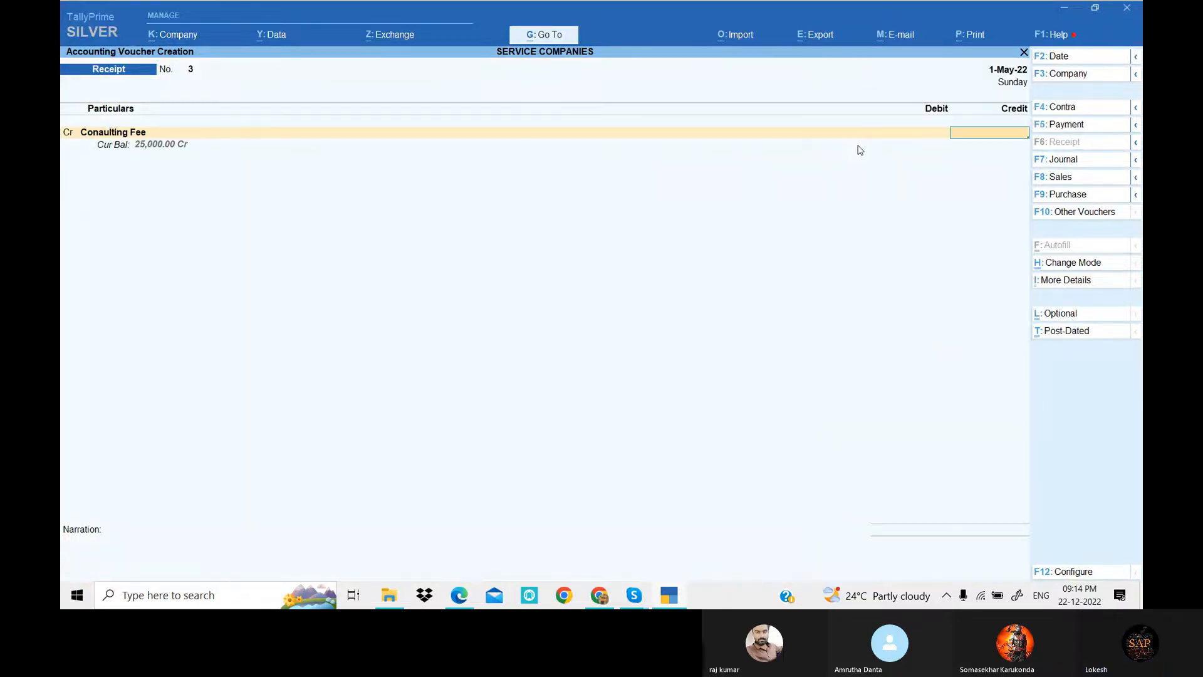
key("alt+Tab")
key("alt+Tab")
type("15000")
key("Return")
Change the receipt's debit ledger to Cash for 15,000 and save the voucher.
key("alt+Tab")
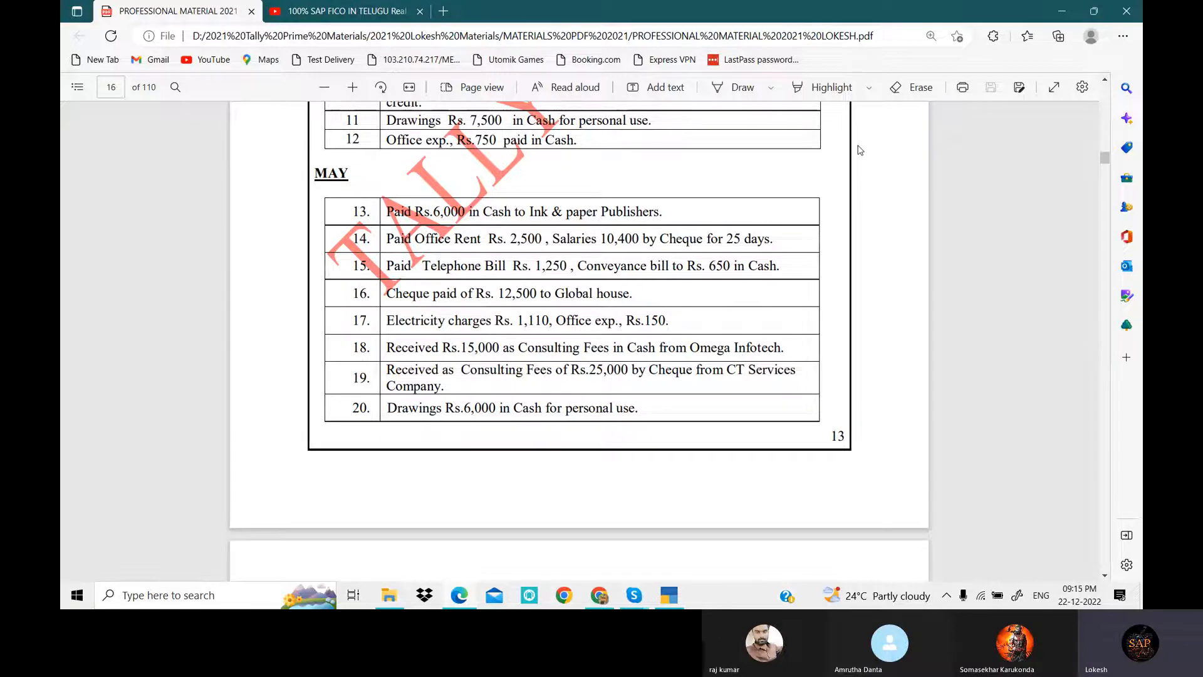
key("alt+Tab")
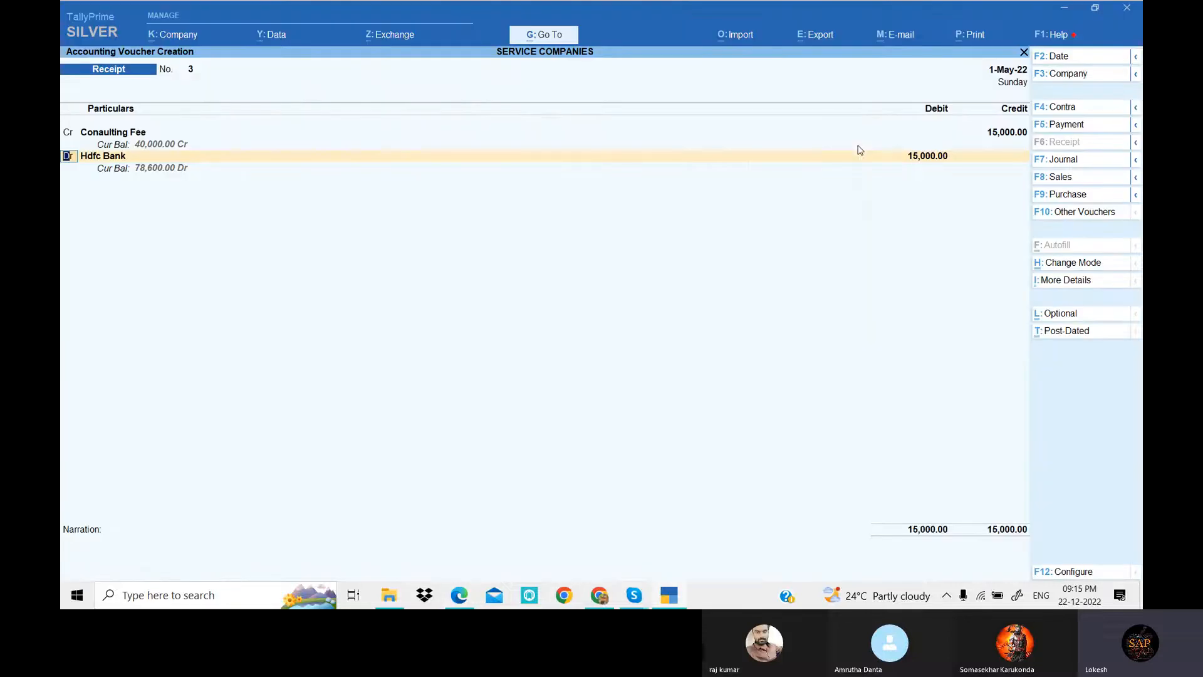
key("Return")
type("Ca")
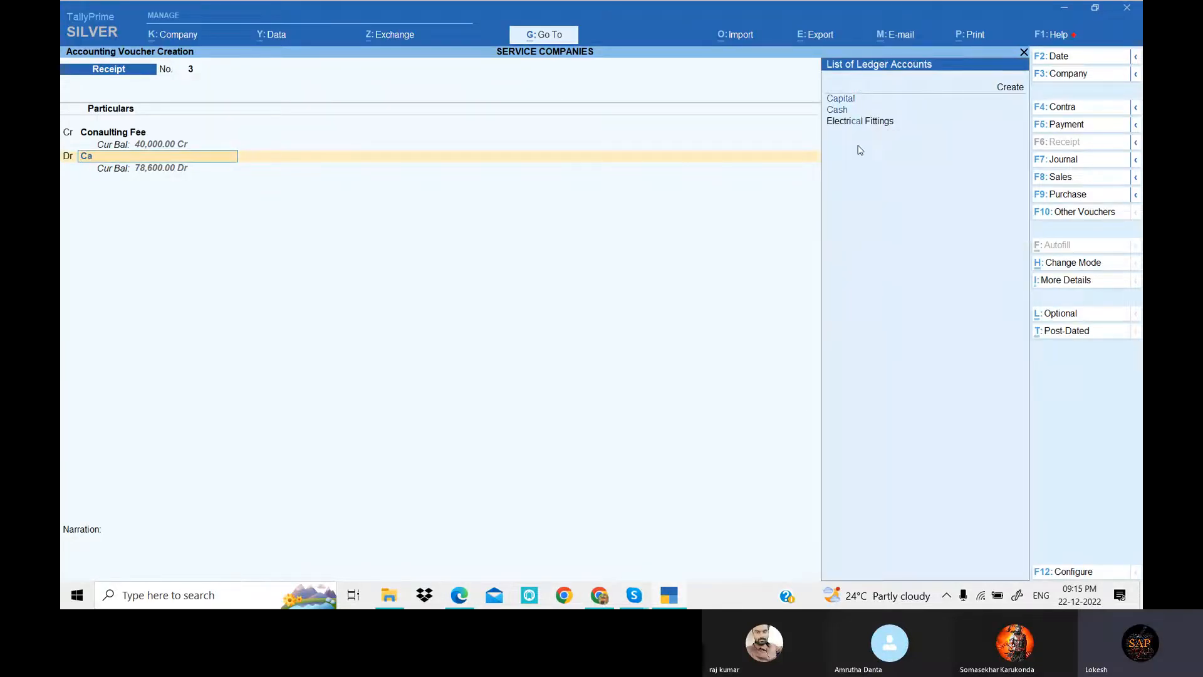
key("Down")
key("Return")
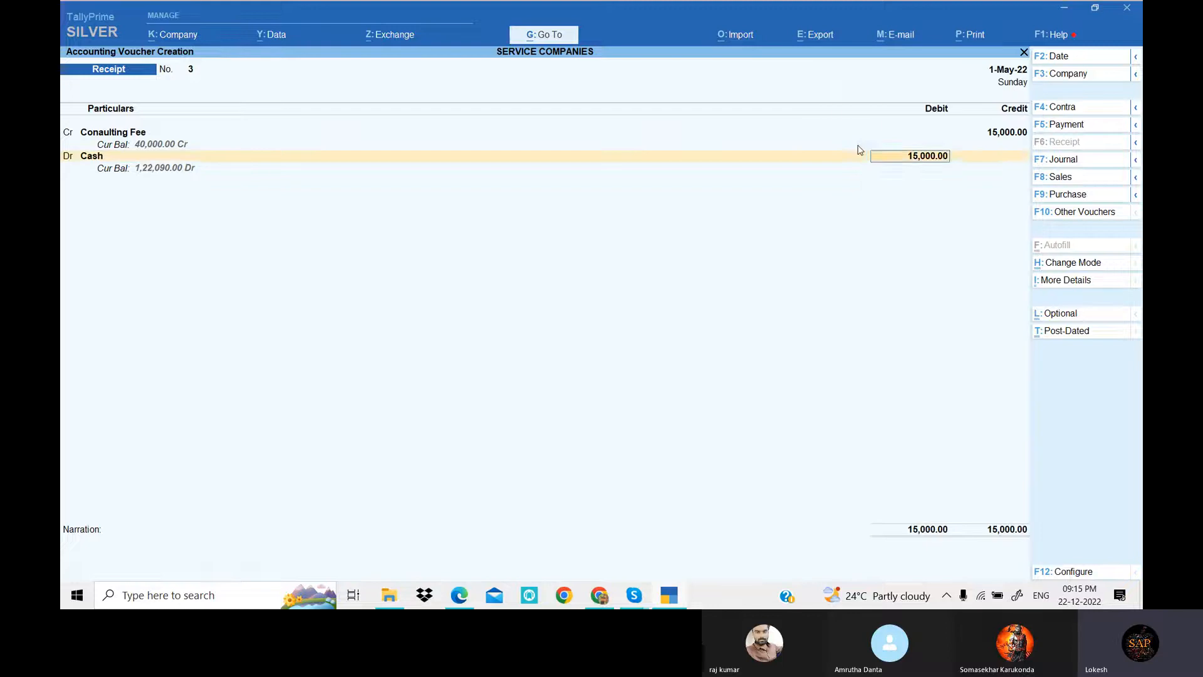
key("Return")
key("Return")
key("Return")
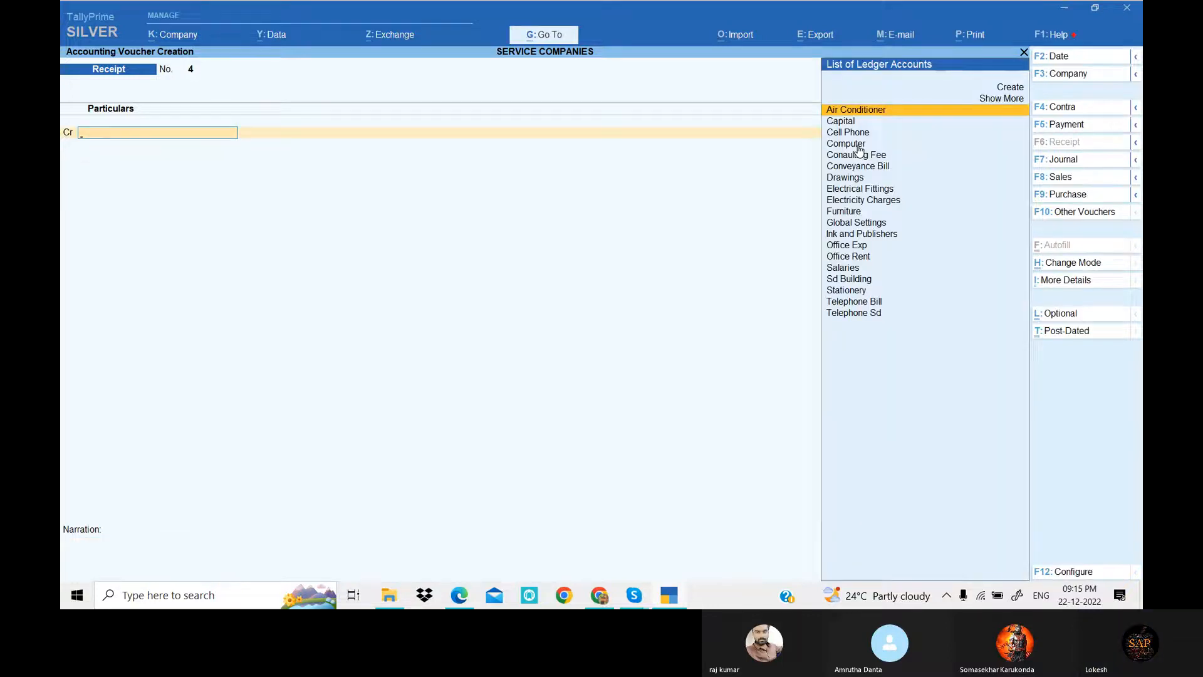
Credit Conaulting Fee with 25,000 in the new receipt voucher, as given in transaction 19 of the PDF.
type("Con")
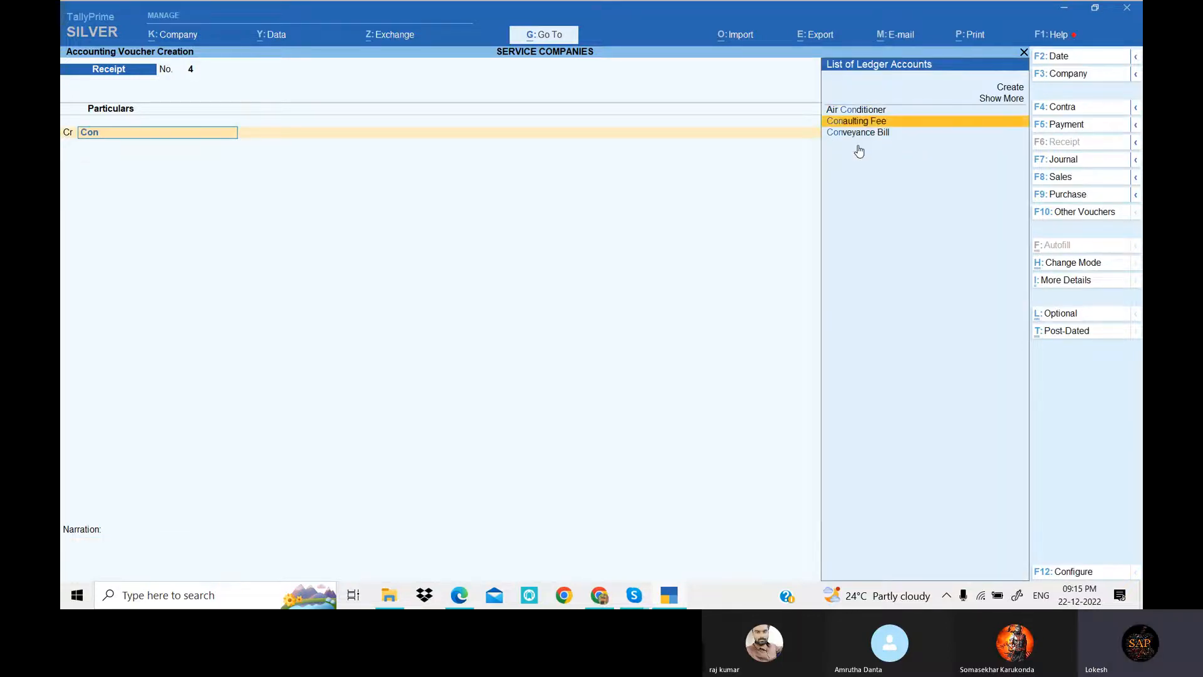
key("Return")
key("alt+Tab")
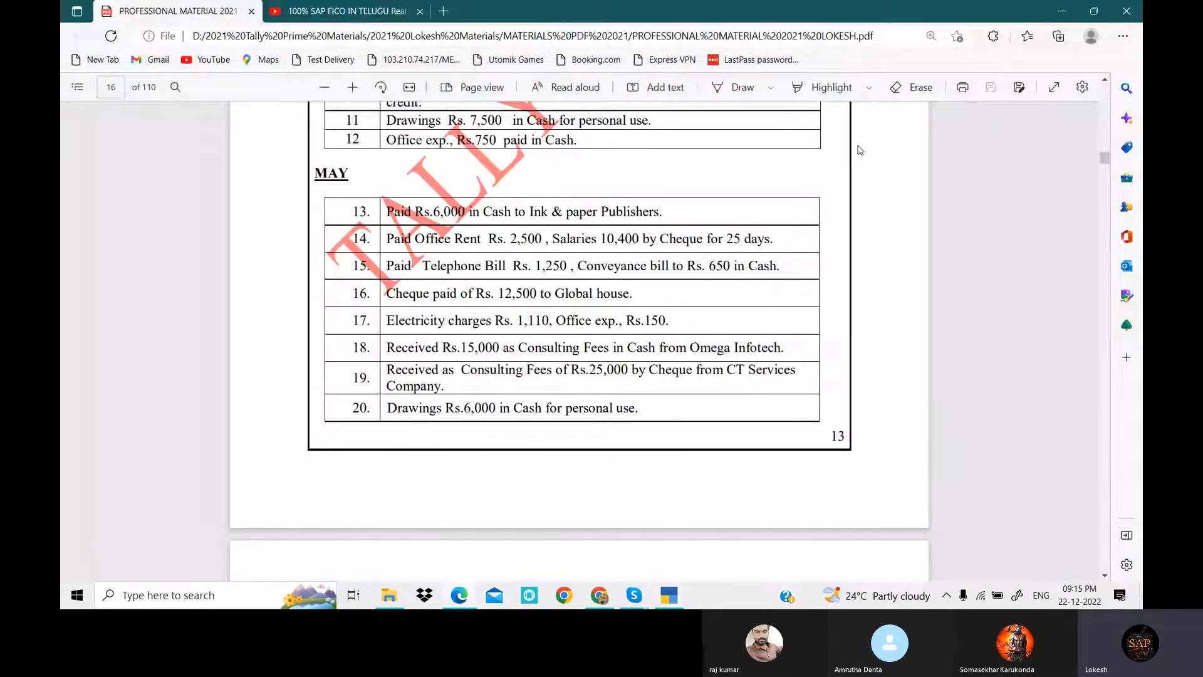
key("alt+Tab")
type("2500")
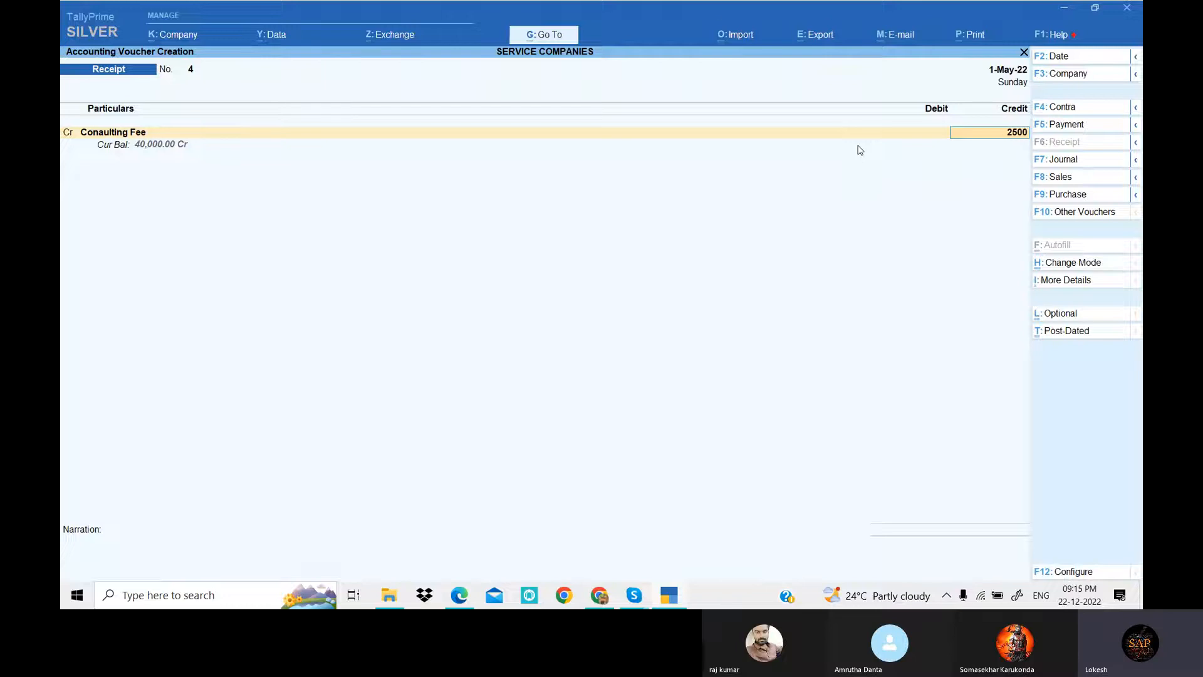
key("Return")
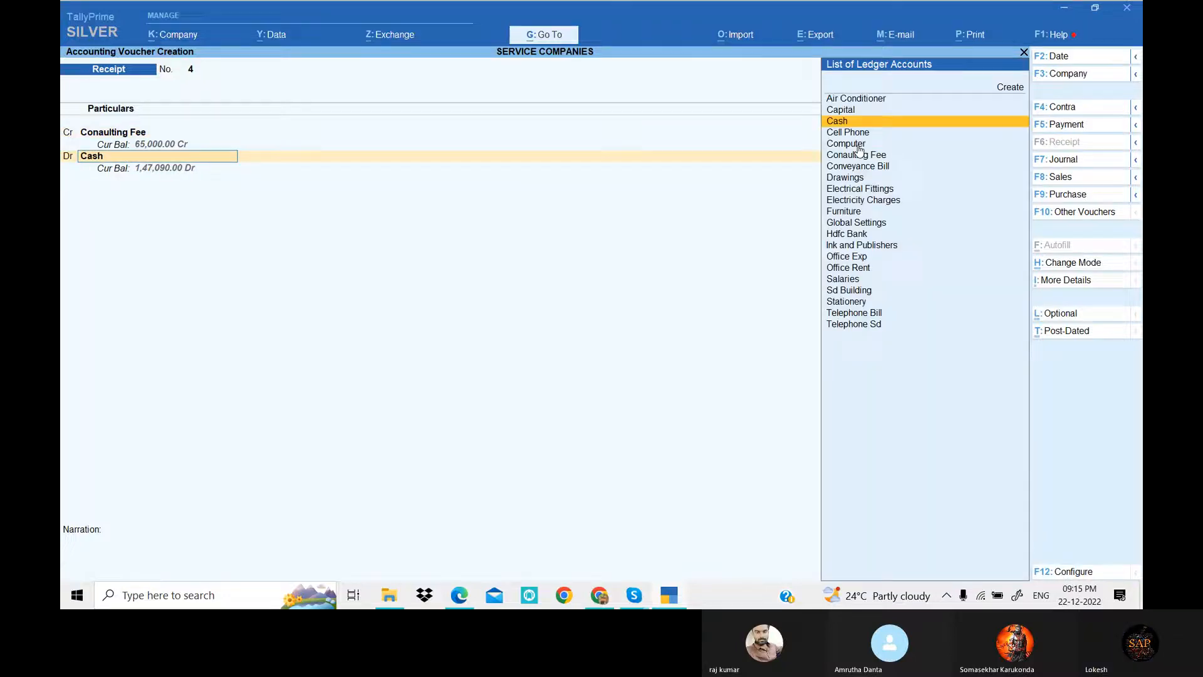
Debit Hdfc Bank with 25,000, accept the Cheque/DD bank allocation with blank instrument details, and save the receipt.
type("h")
key("Return")
key("Return")
key("Return")
key("Return")
key("Return")
key("Return")
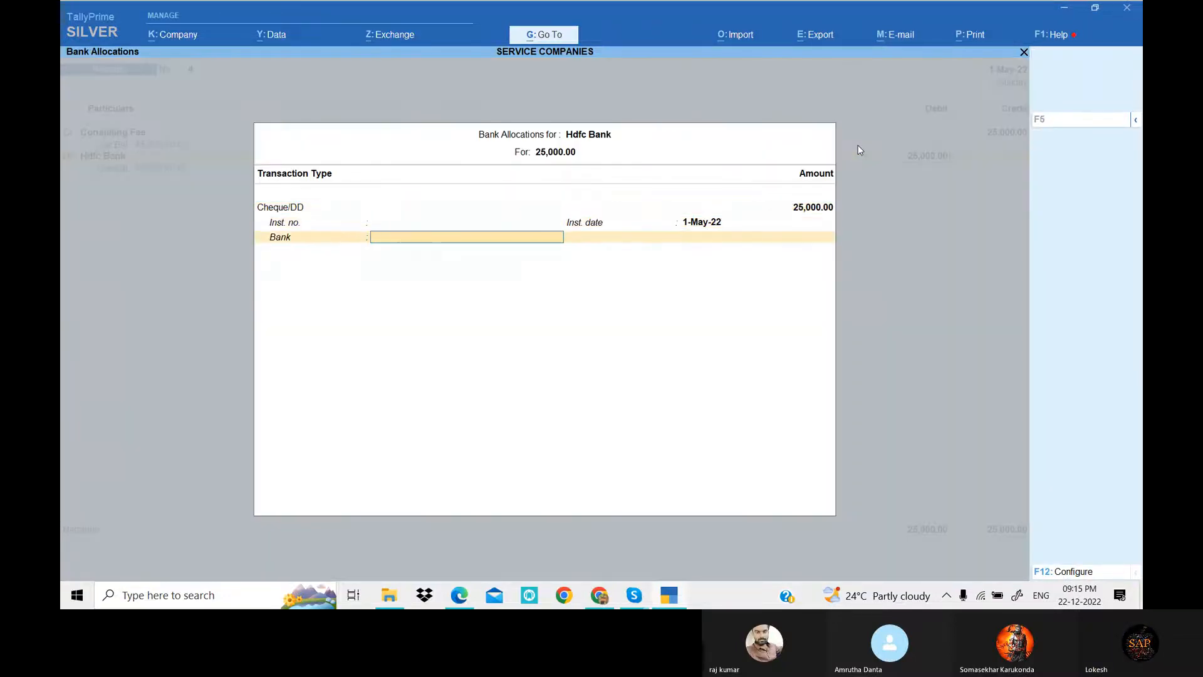
key("Return")
key("Return")
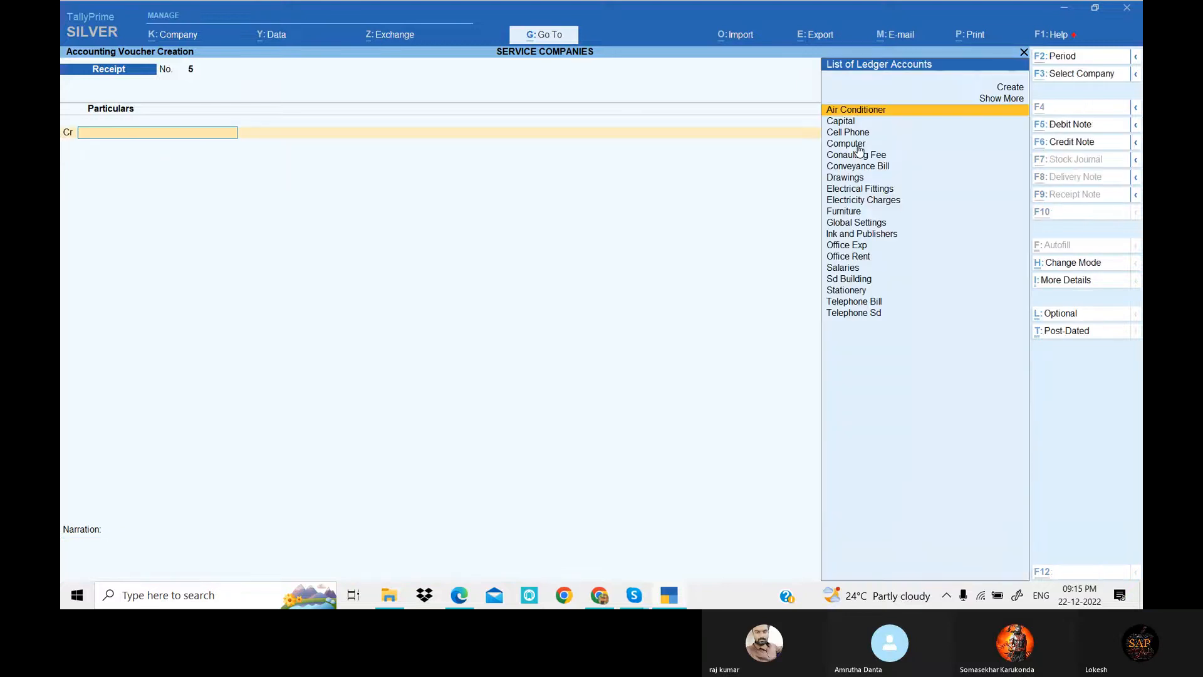
Start a payment voucher for transaction 20 of the PDF and debit Drawings with 6,000.
key("alt+Tab")
key("alt+Tab")
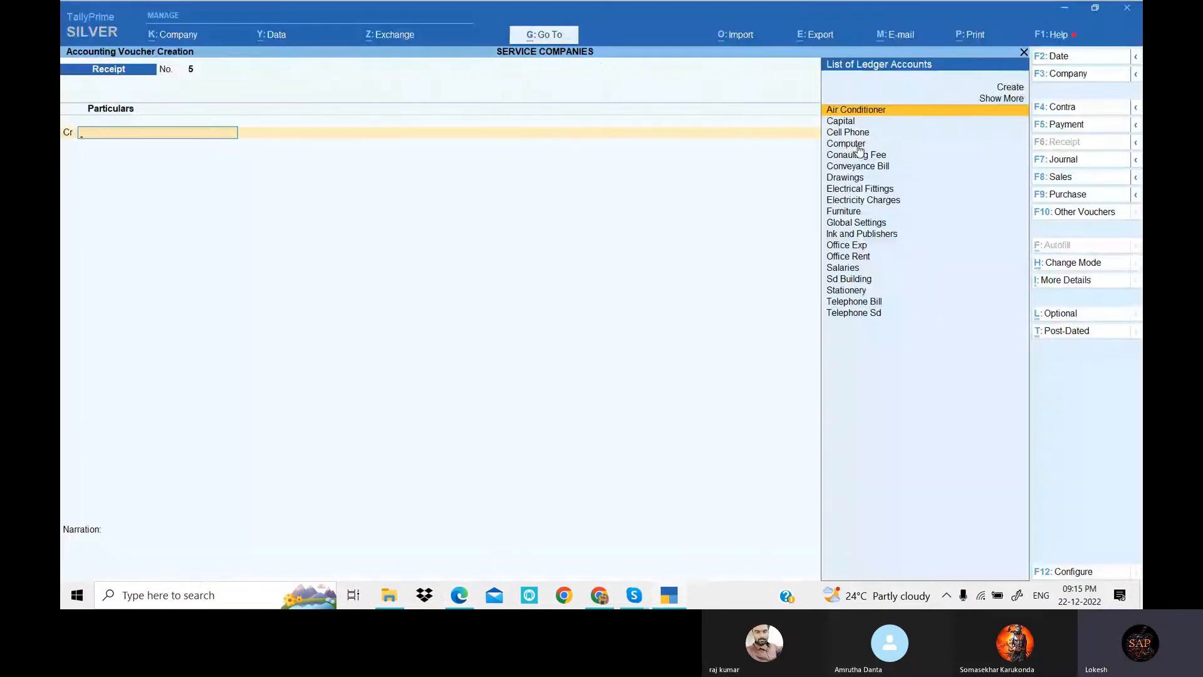
left_click(1079, 124)
type("Dr")
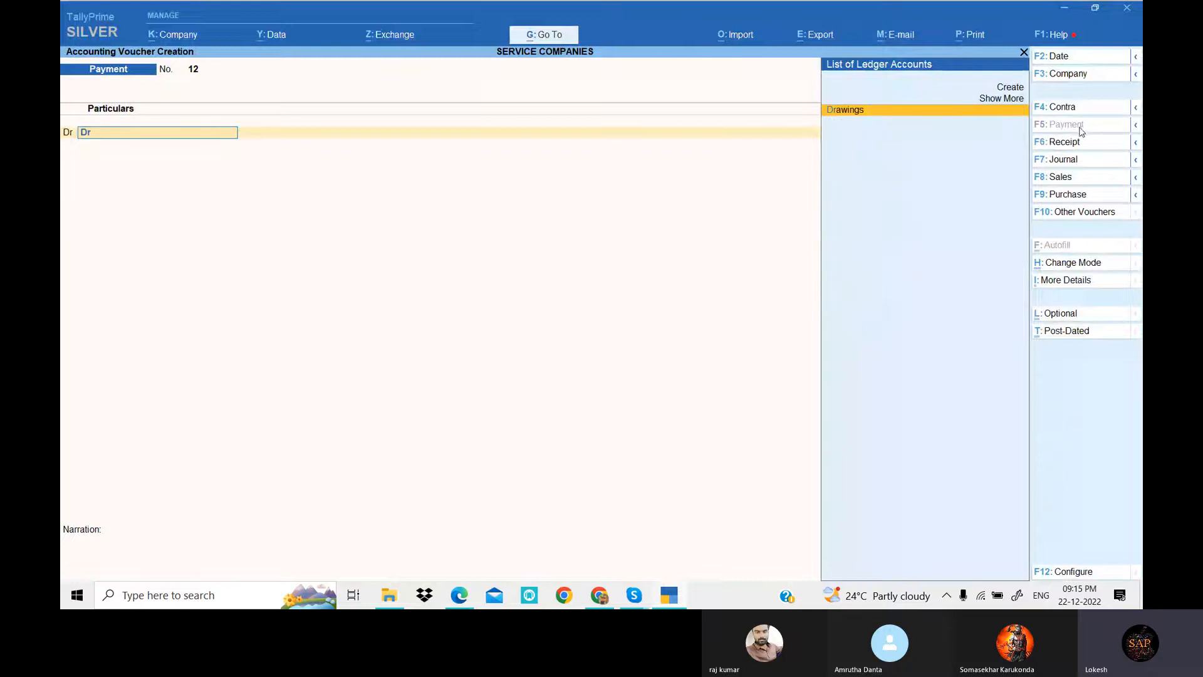
key("Return")
key("alt+Tab")
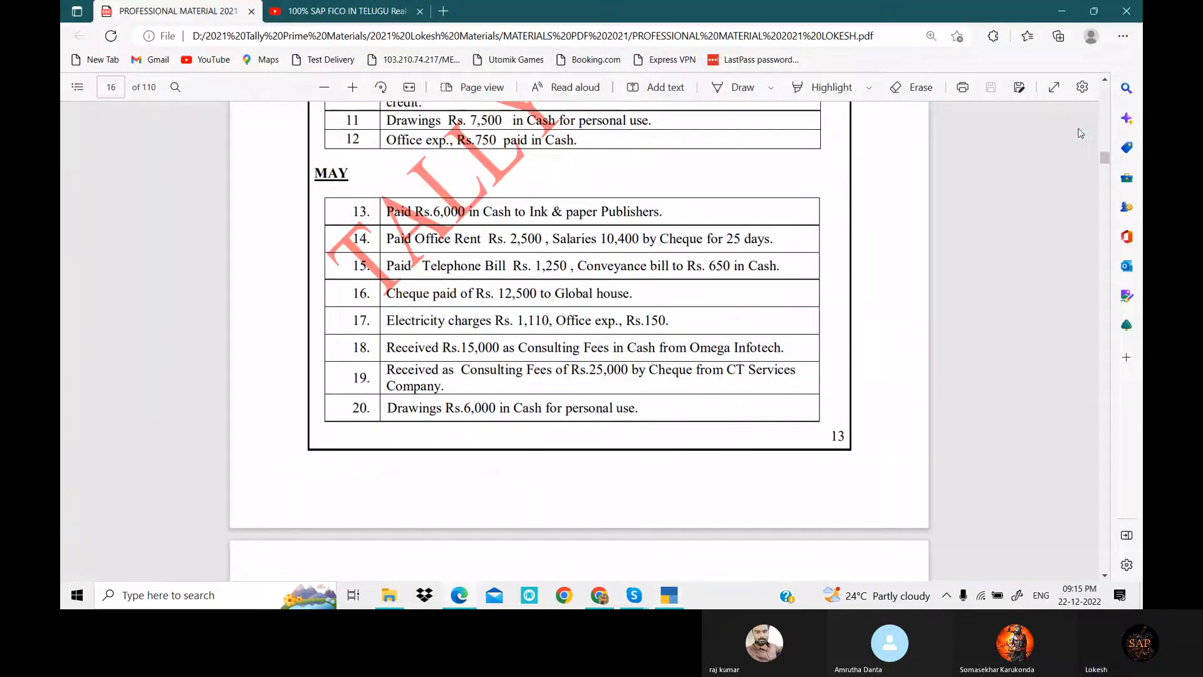
key("alt+Tab")
type("6000")
key("Return")
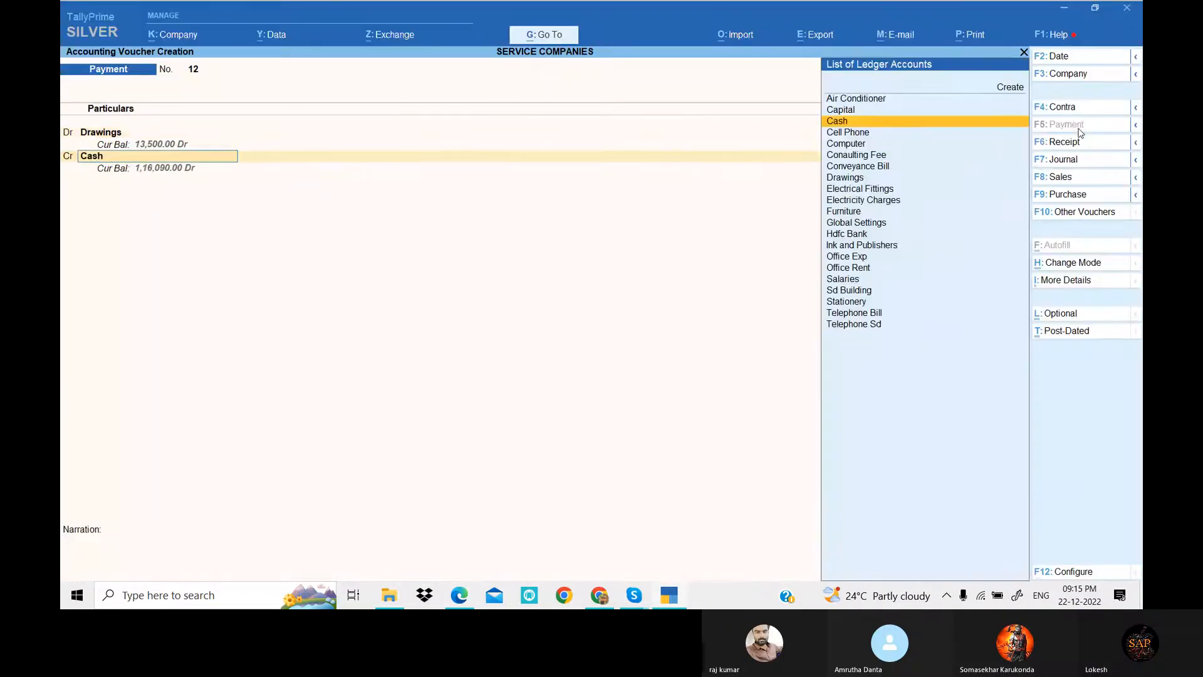
Credit Cash with 6,000 and save the Drawings payment voucher without a narration.
key("alt+Tab")
key("Return")
key("Return")
key("Return")
key("Return")
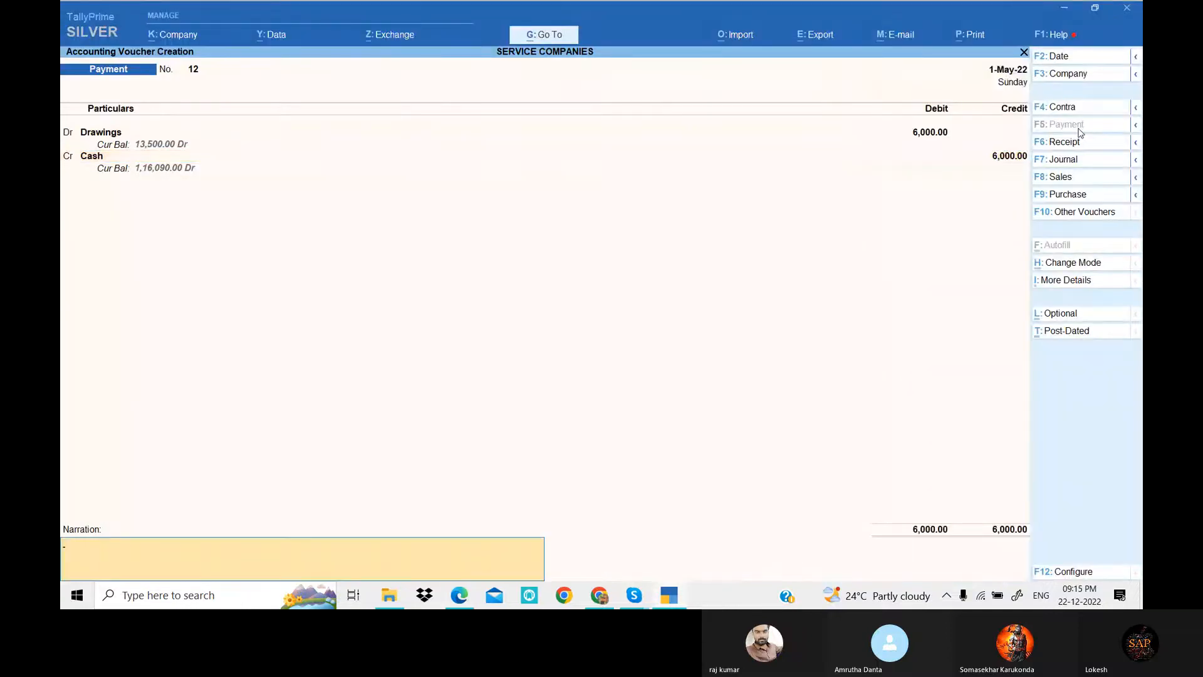
Find the April to May profit and loss solution in the exercise PDF.
key("alt+Tab")
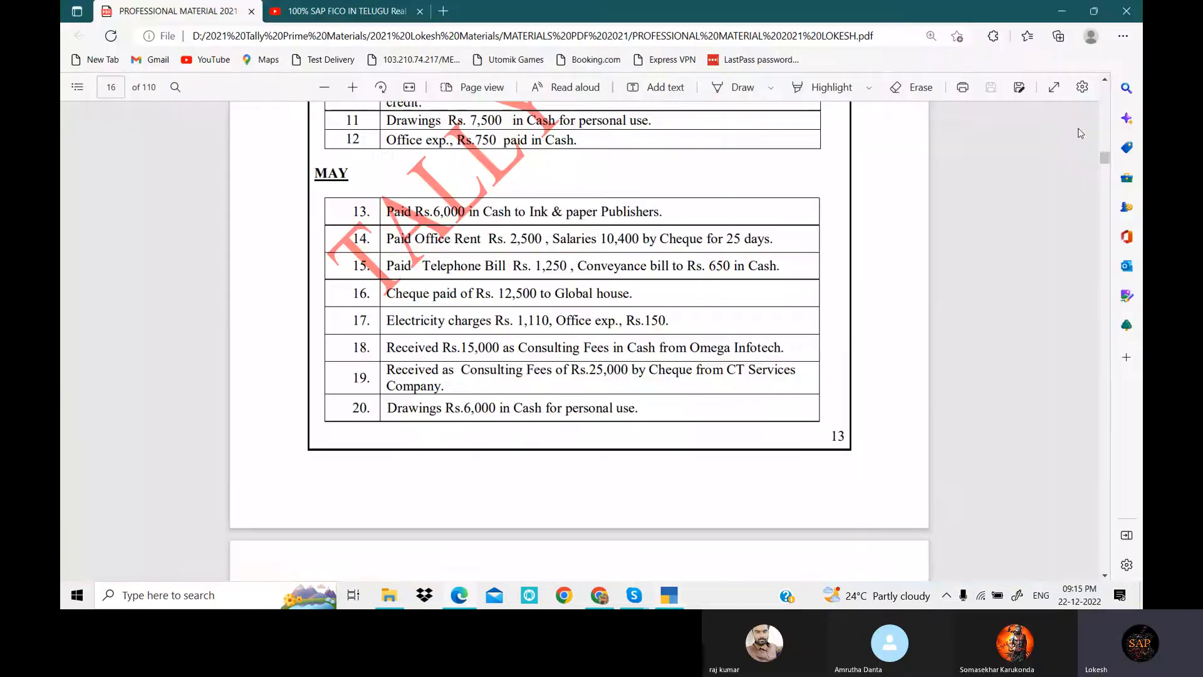
scroll(953, 182, "down", 1)
scroll(953, 182, "down", 15)
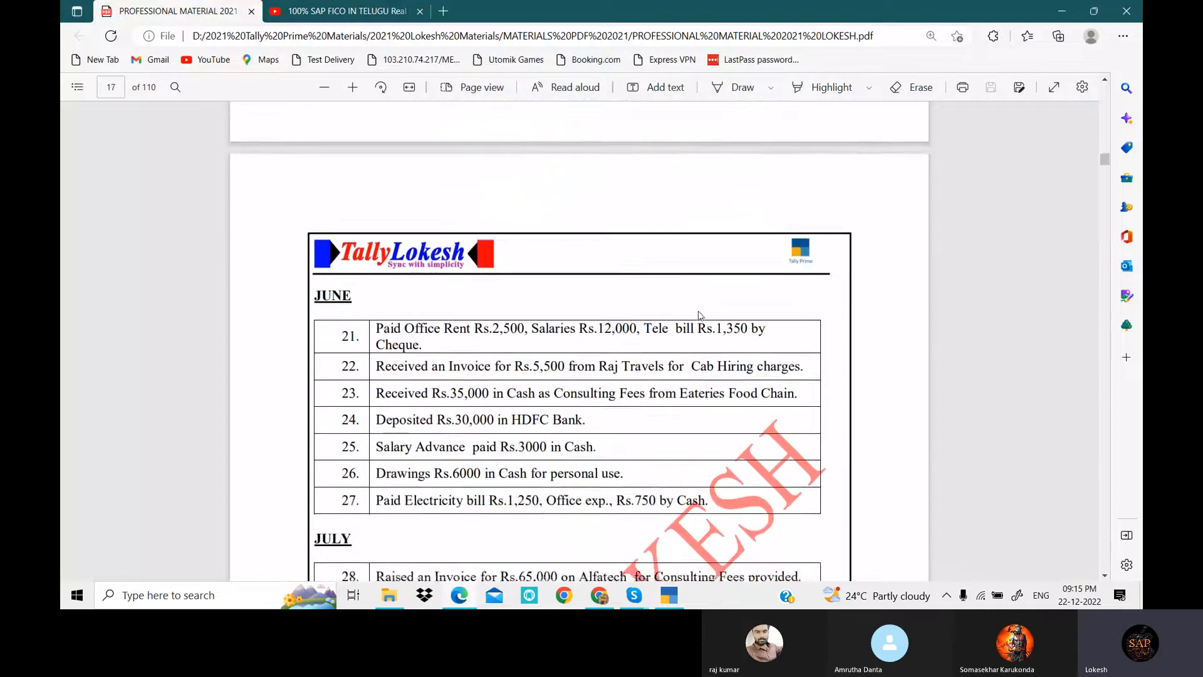
scroll(711, 298, "down", 15)
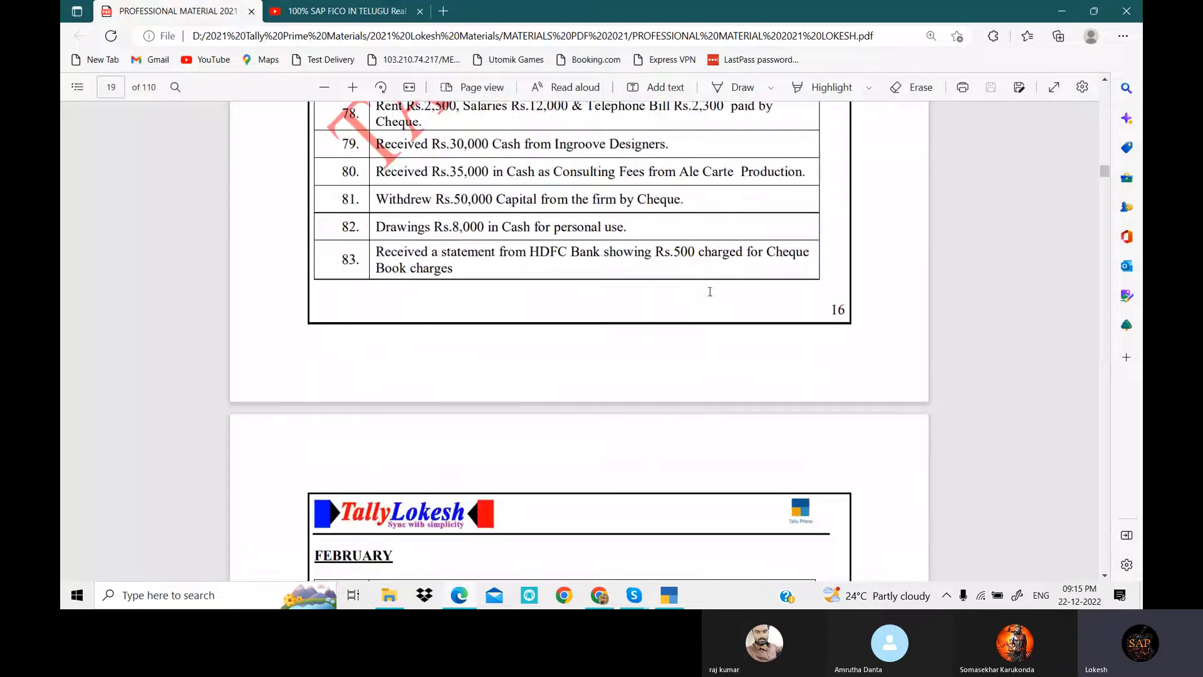
scroll(712, 293, "down", 15)
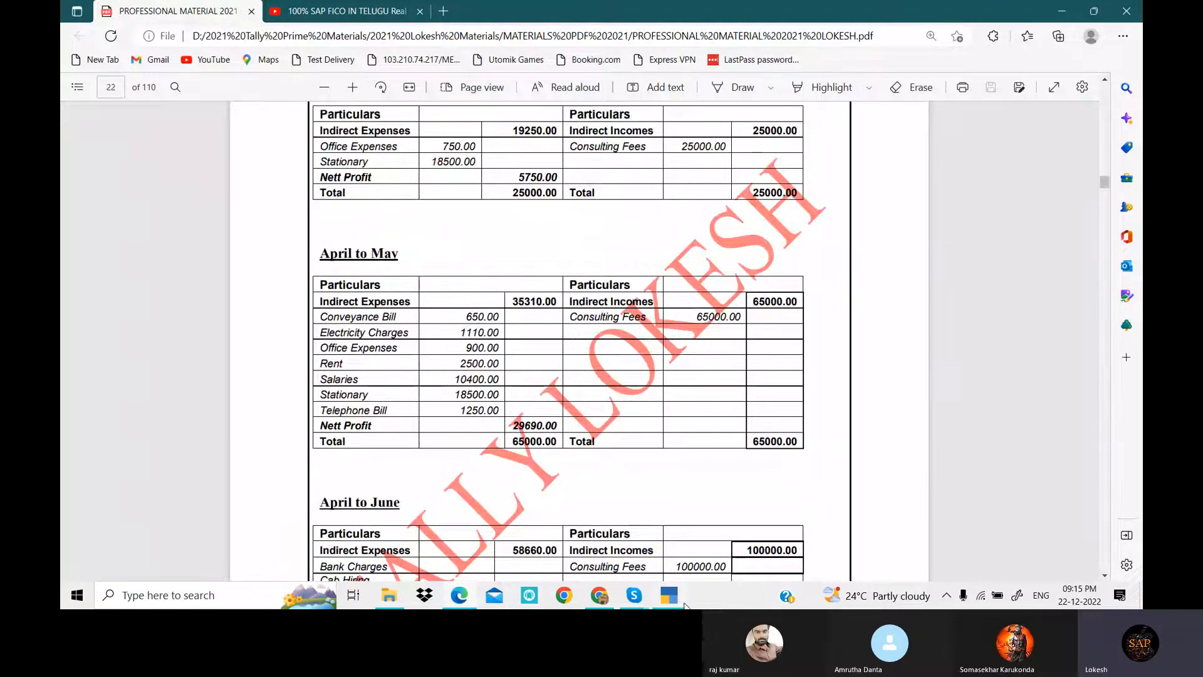
Return to TallyPrime, leave voucher entry, and open the Profit & Loss A/c report in detailed view.
key("alt+Tab")
key("Escape")
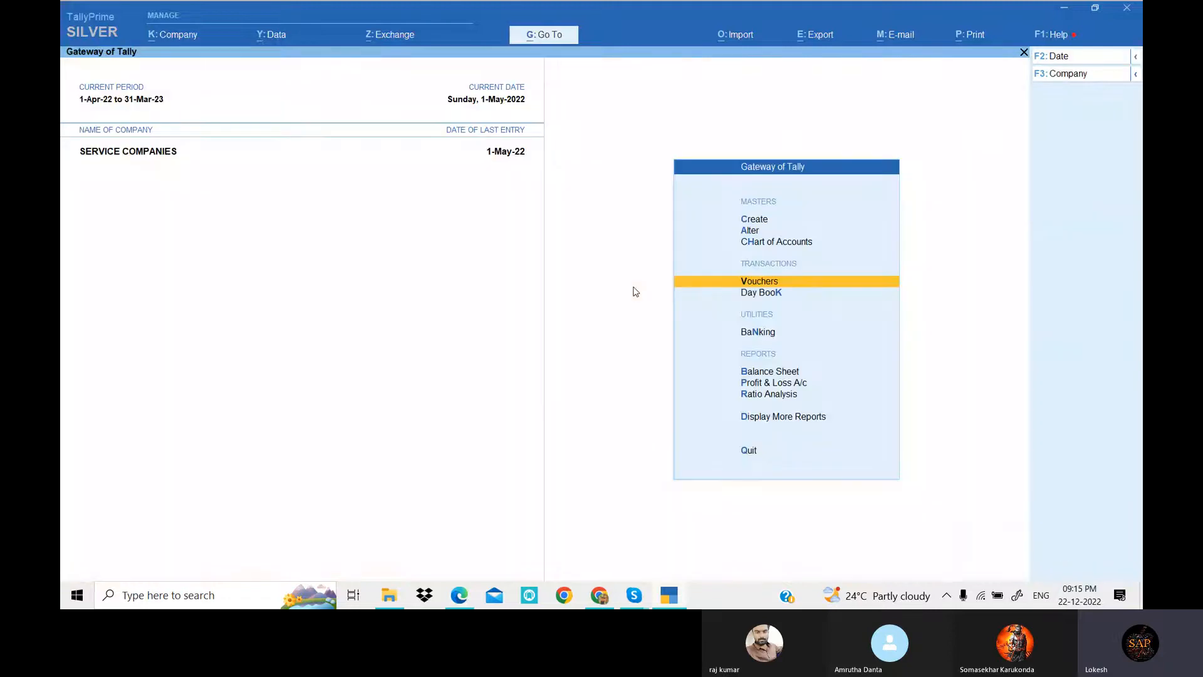
key("Down")
key("Down")
key("Down")
key("Down")
key("Return")
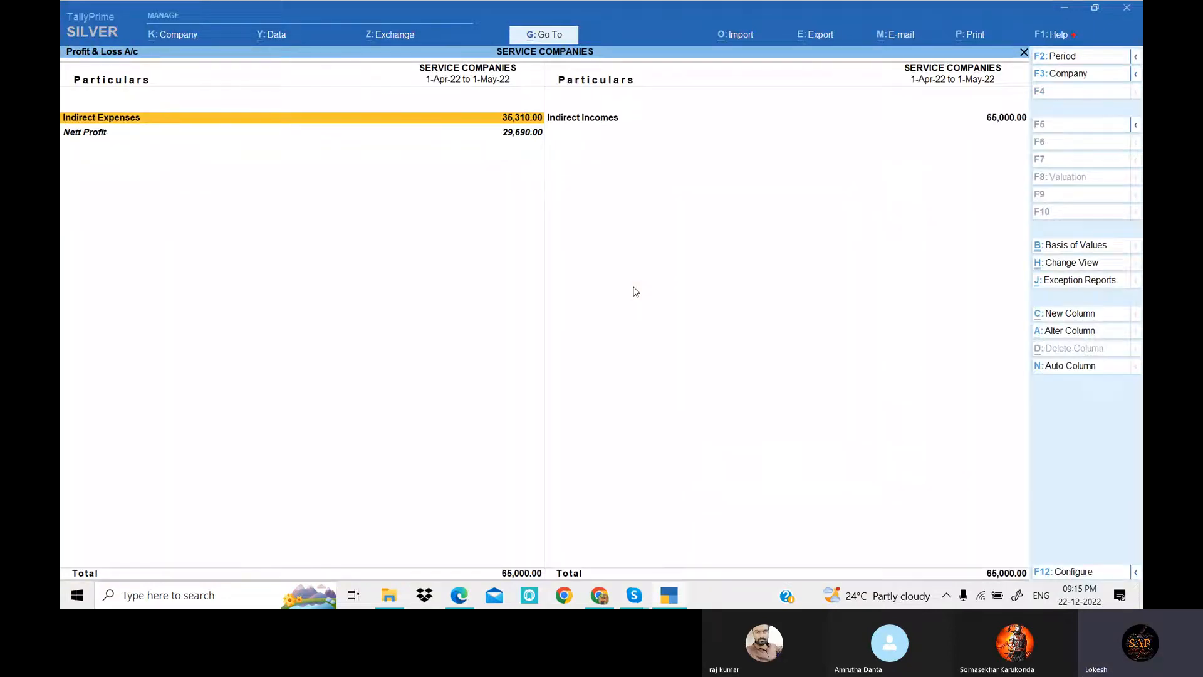
key("alt+F5")
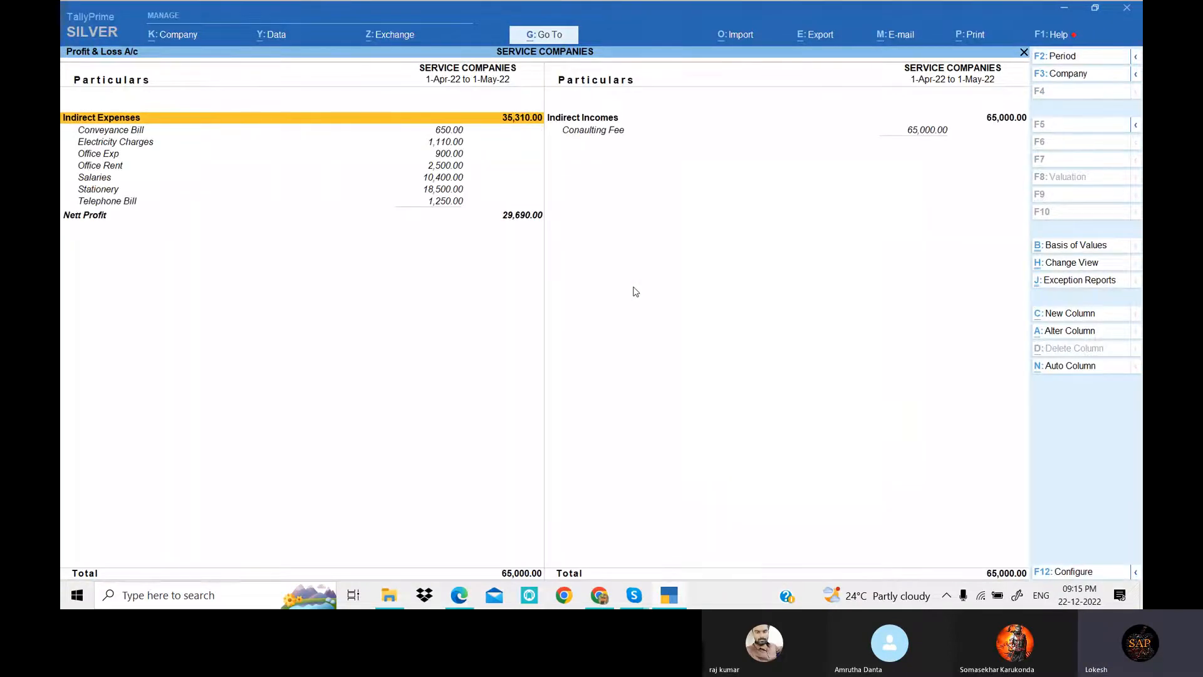
Examine each indirect expense ledger in the Profit & Loss A/c down to the Nett Profit line.
key("Down")
key("Down")
key("Down")
key("Down")
key("Down")
key("Down")
key("Down")
key("Down")
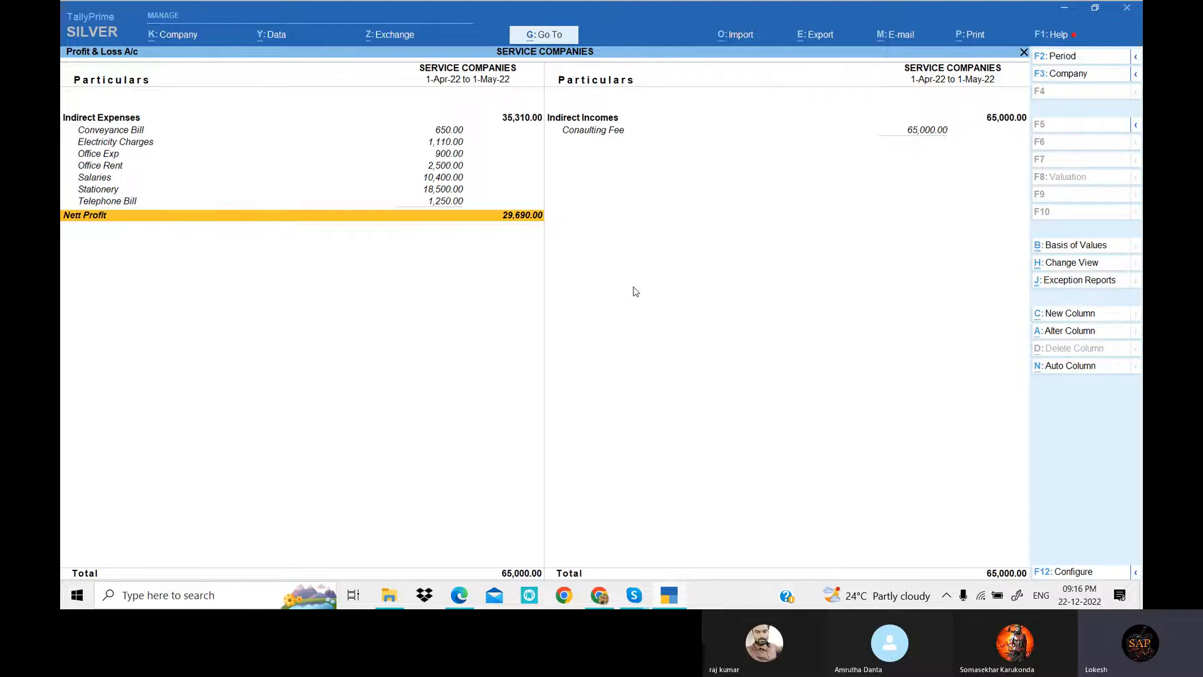
Limit the Profit & Loss A/c period to 1-4-2022 only.
key("alt")
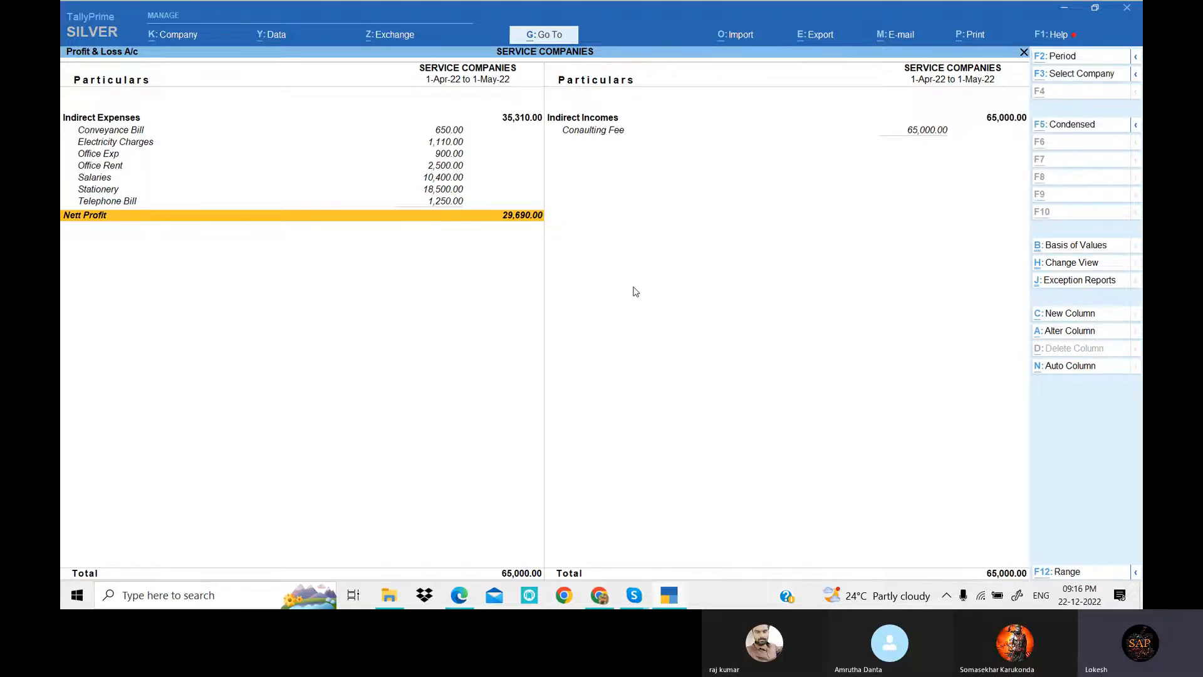
key("alt+F2")
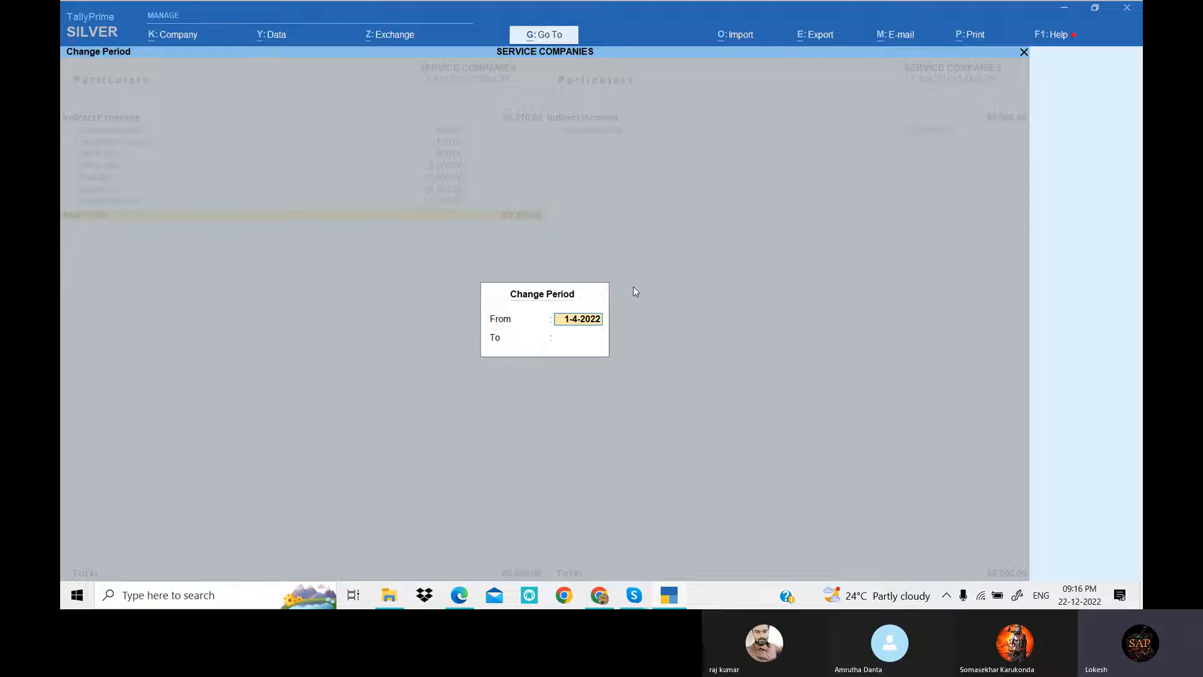
key("Return")
type("1-4")
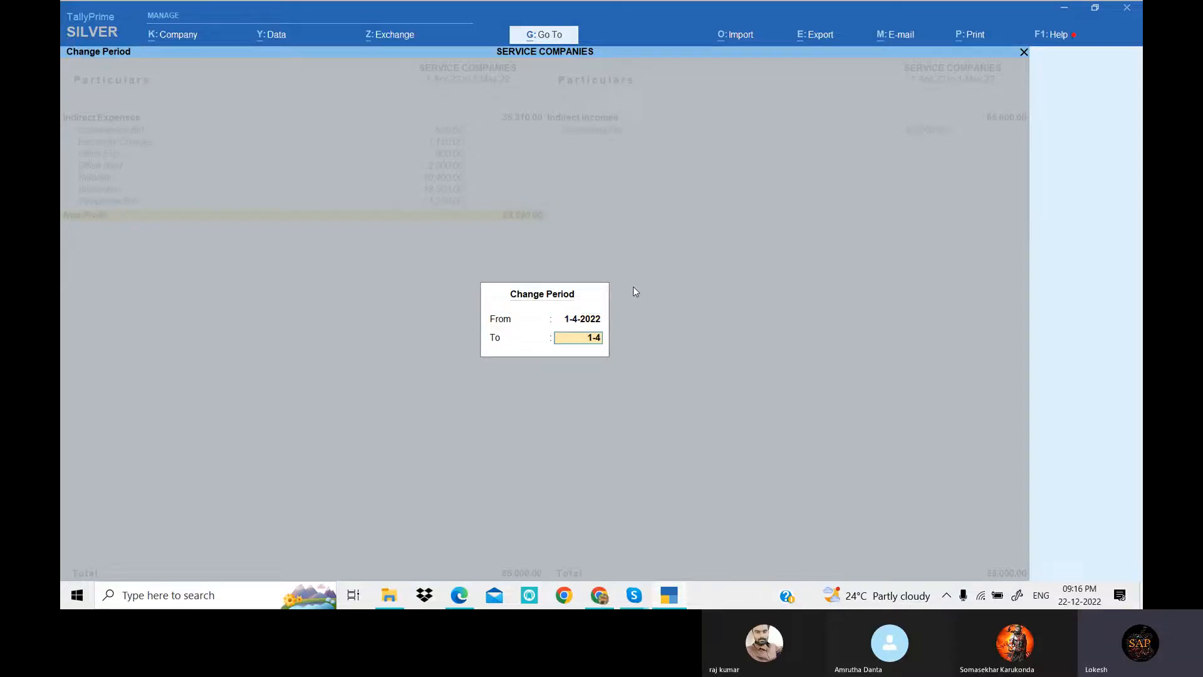
key("Return")
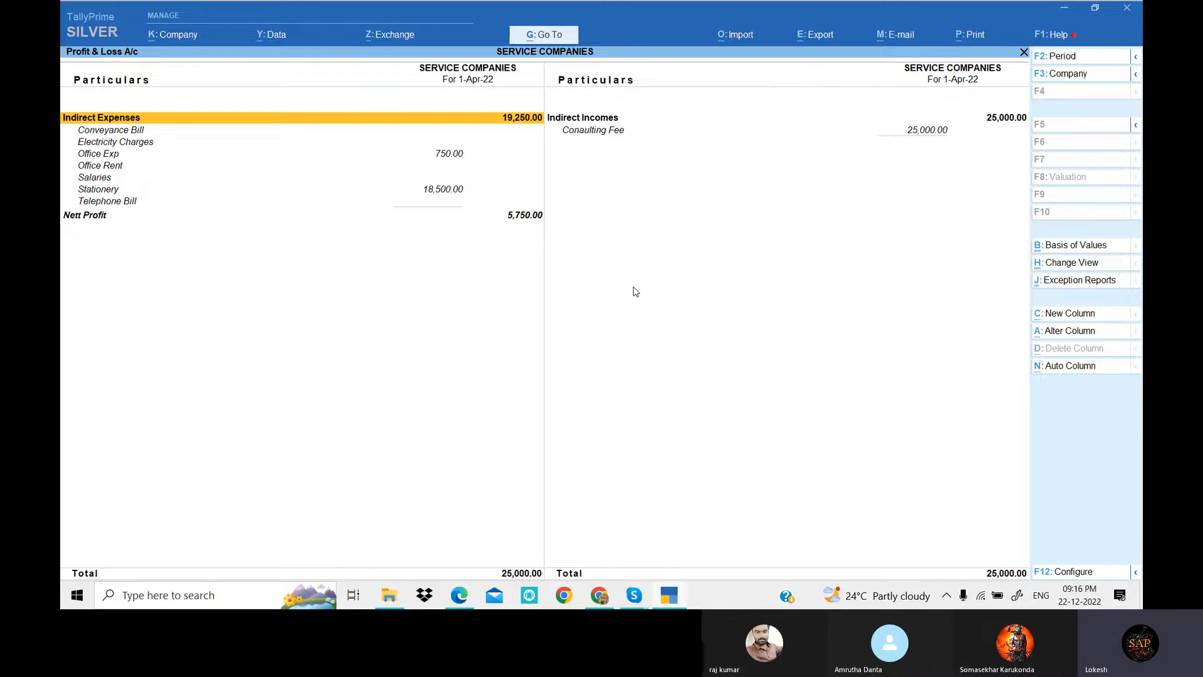
Extend the Profit & Loss A/c period so that it ends on 1-5-2022.
key("alt+F2")
key("Return")
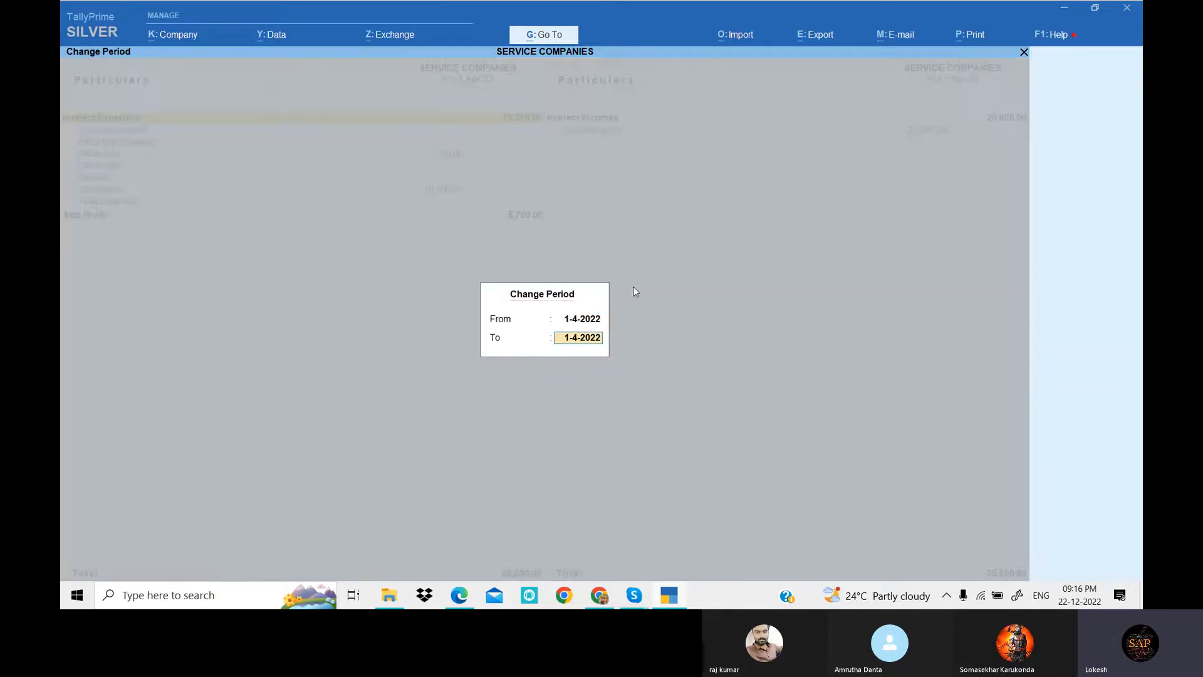
type("1-5")
key("Return")
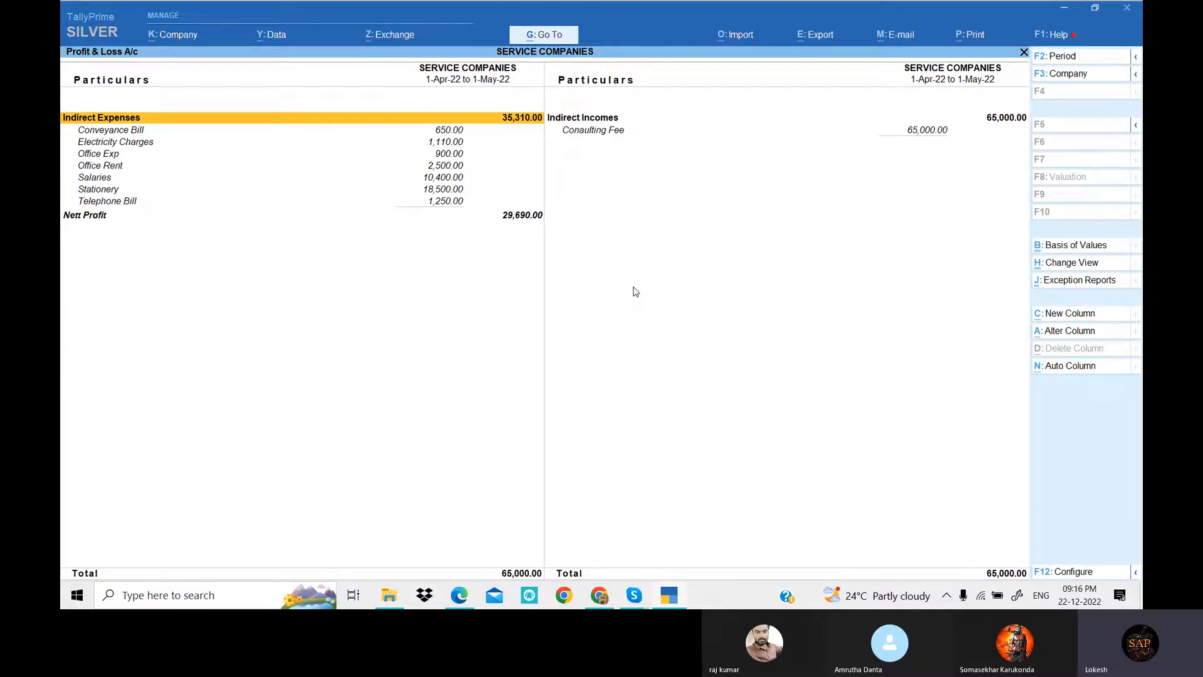
Leave the Profit & Loss A/c and view the Day Book for the period 1-4-2022 to 1-5-2022.
key("Escape")
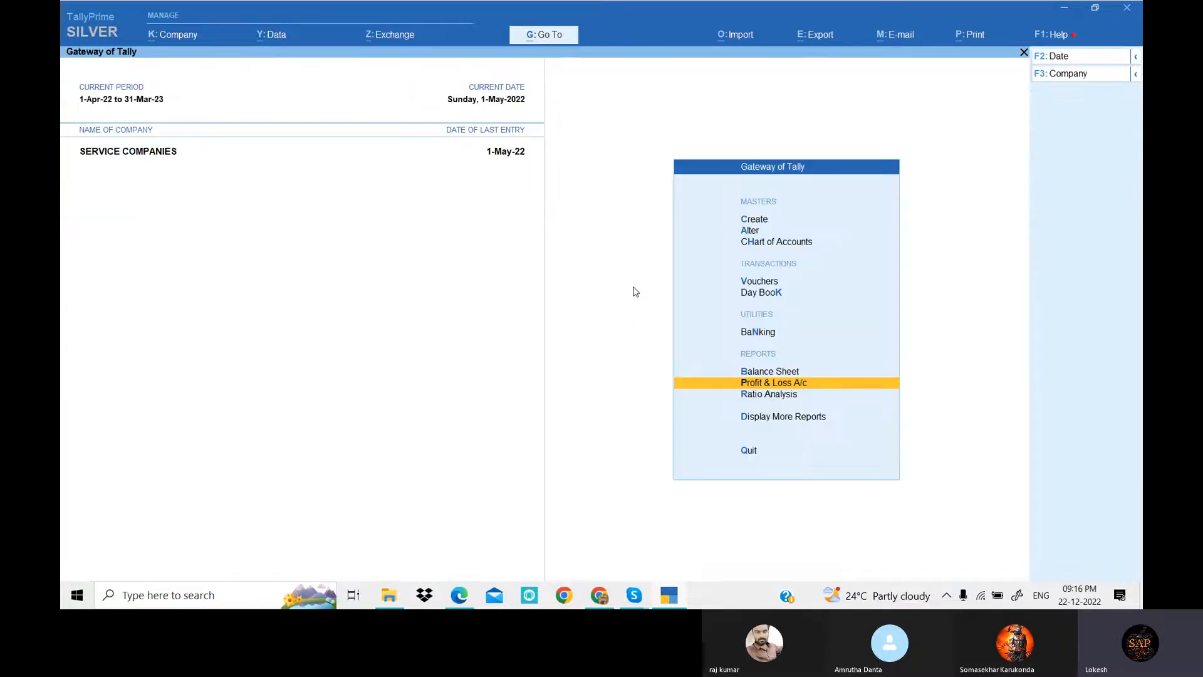
key("Up")
key("Up")
key("Up")
key("Return")
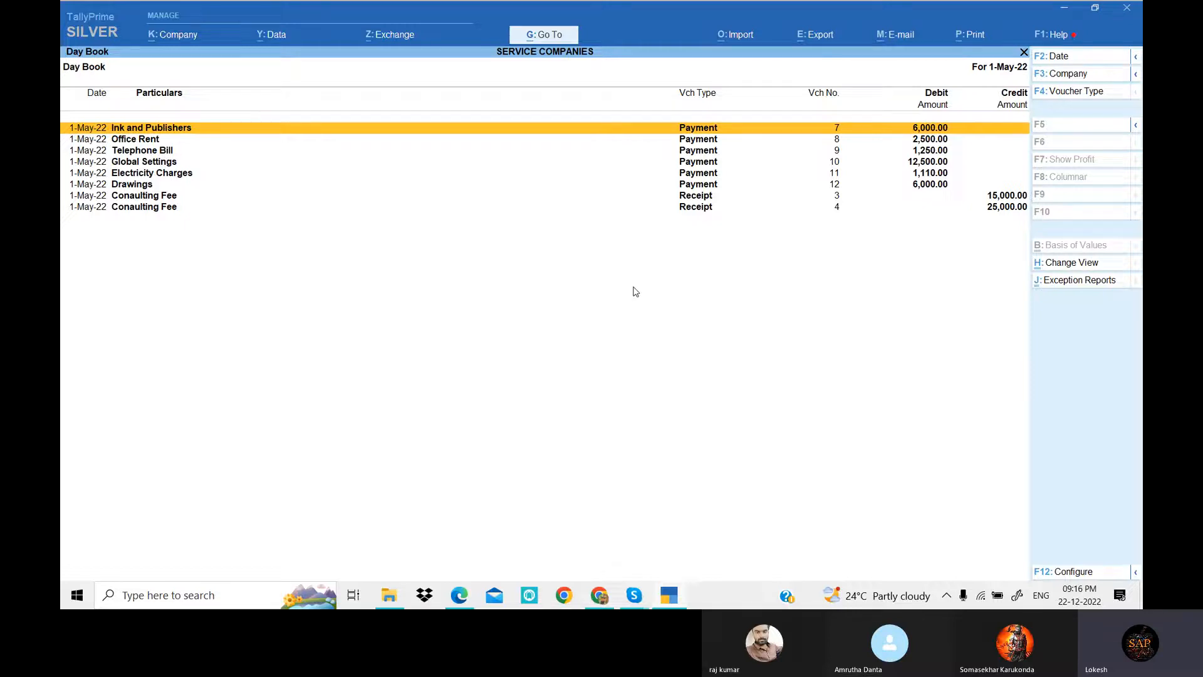
key("alt+F2")
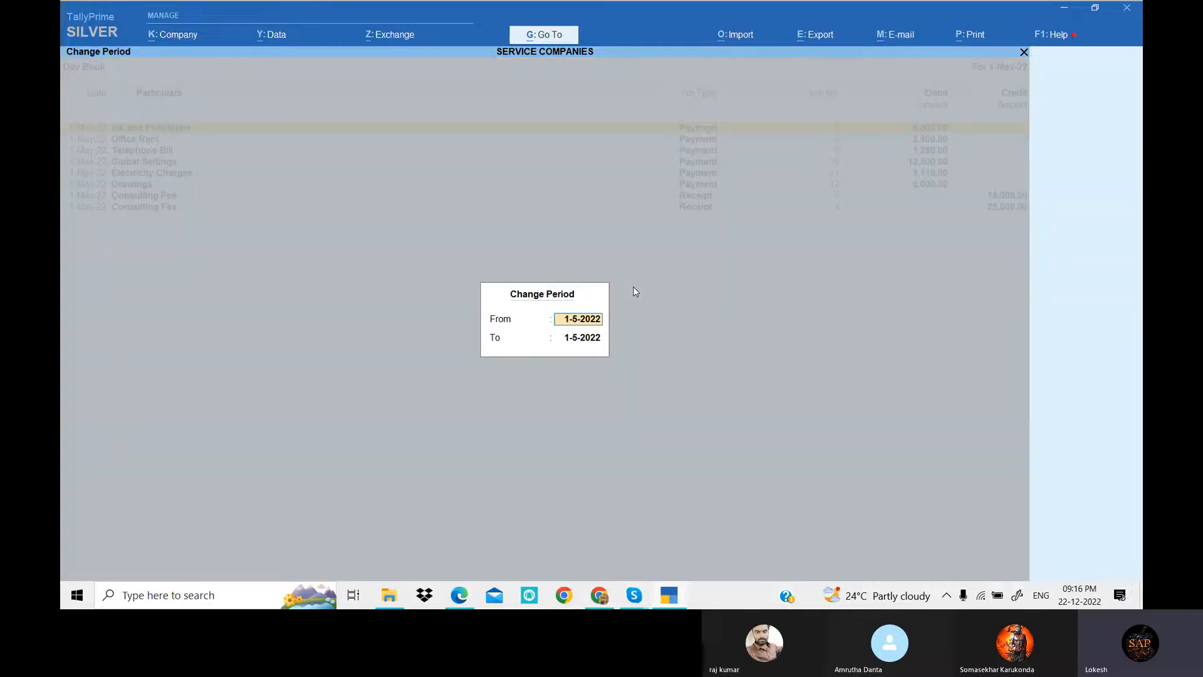
type("1-4")
key("Return")
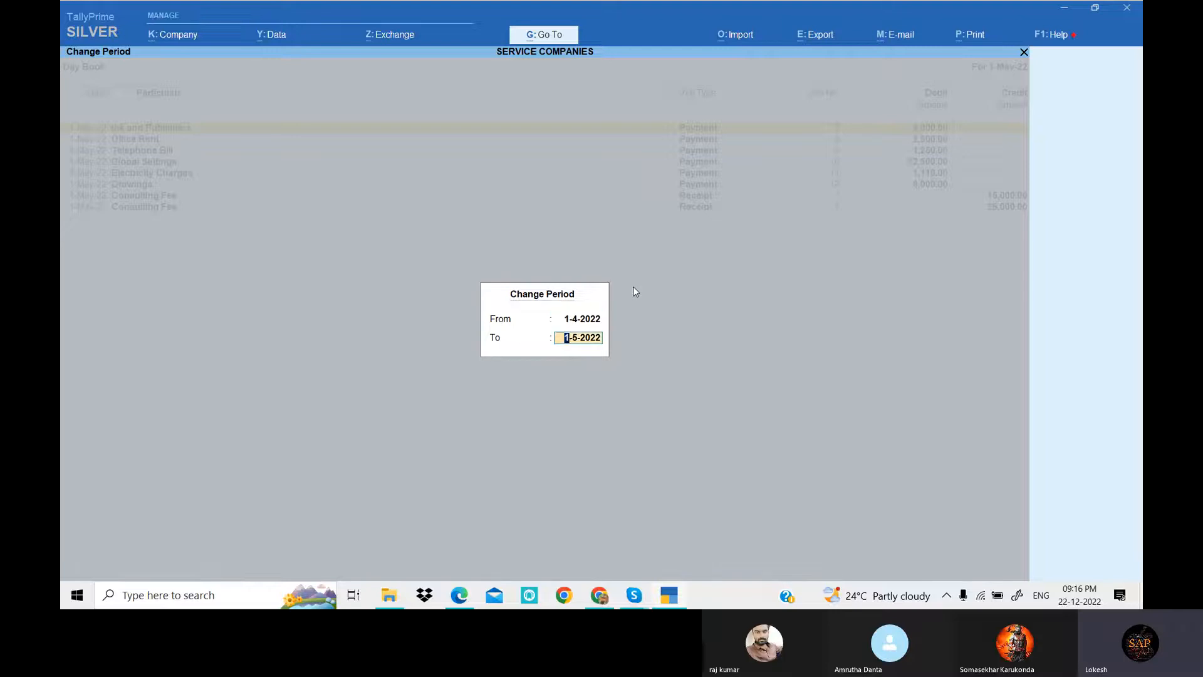
key("Return")
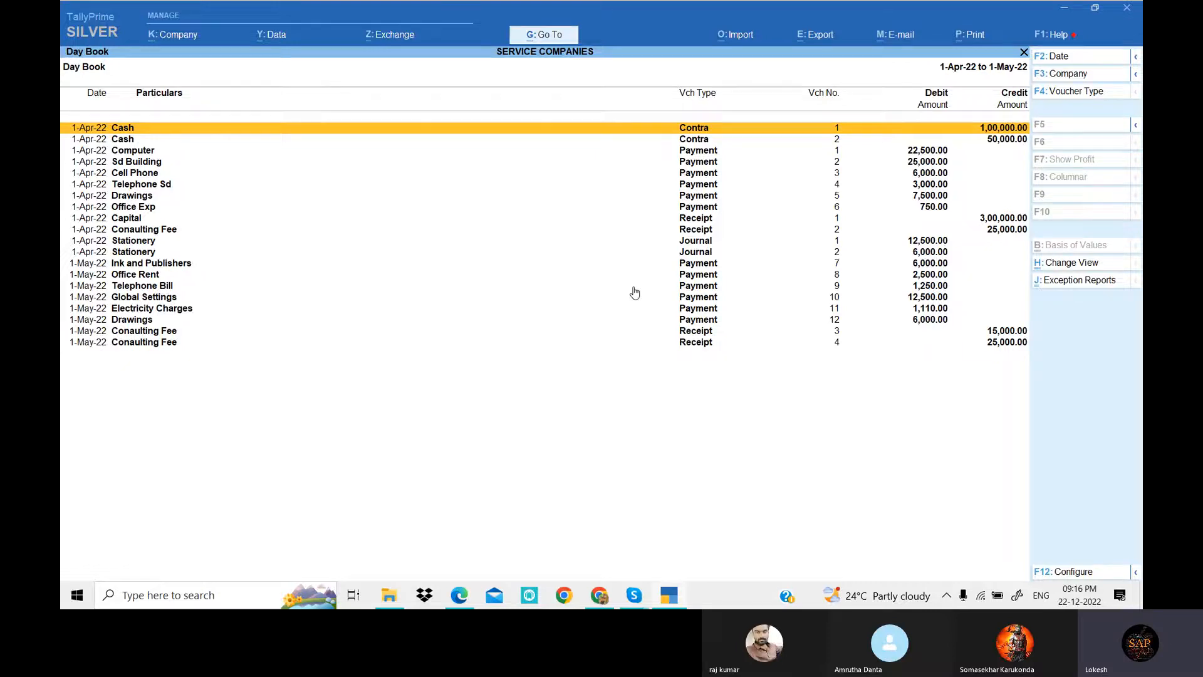
Restrict the Day Book to vouchers dated 1-4-2022.
key("alt+F2")
key("Return")
type("1")
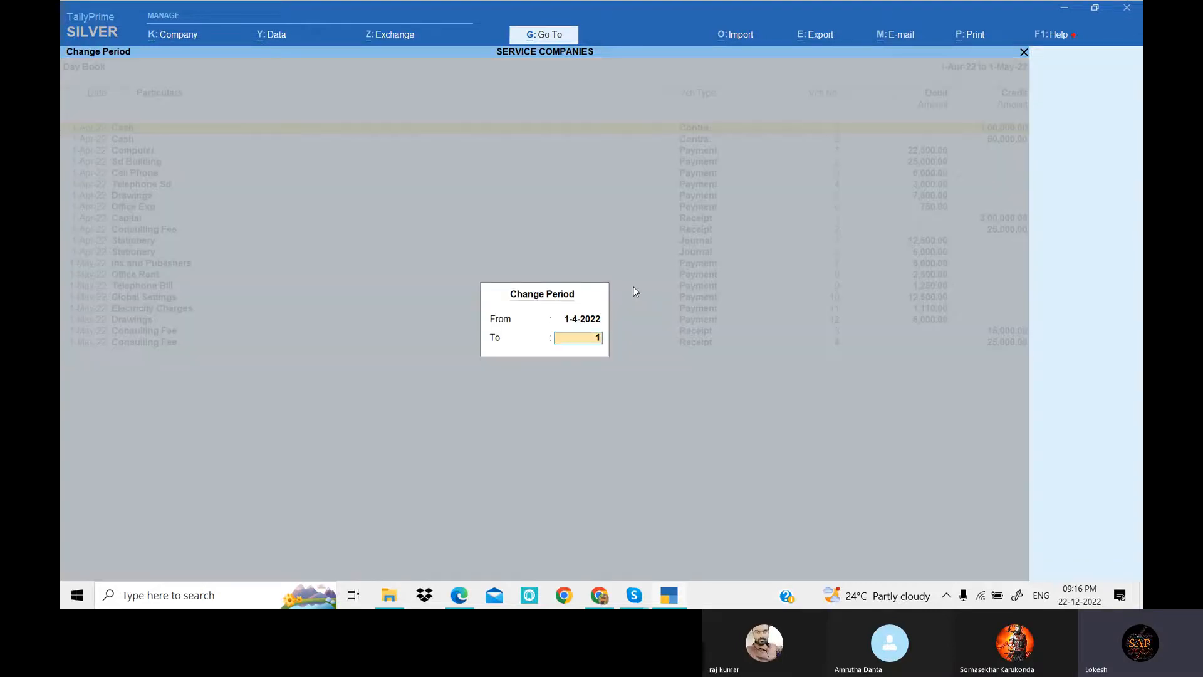
type("-4")
key("Return")
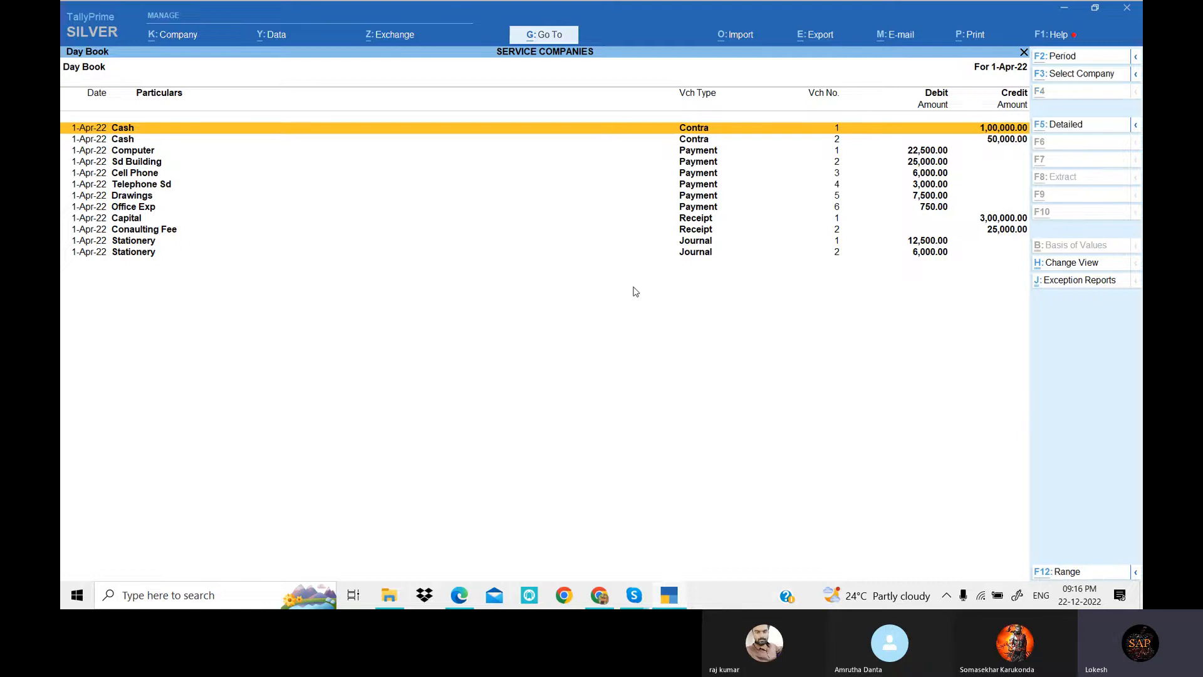
Show only the Day Book vouchers dated 1-5-2022, then close the report.
key("alt+F2")
type("1-5")
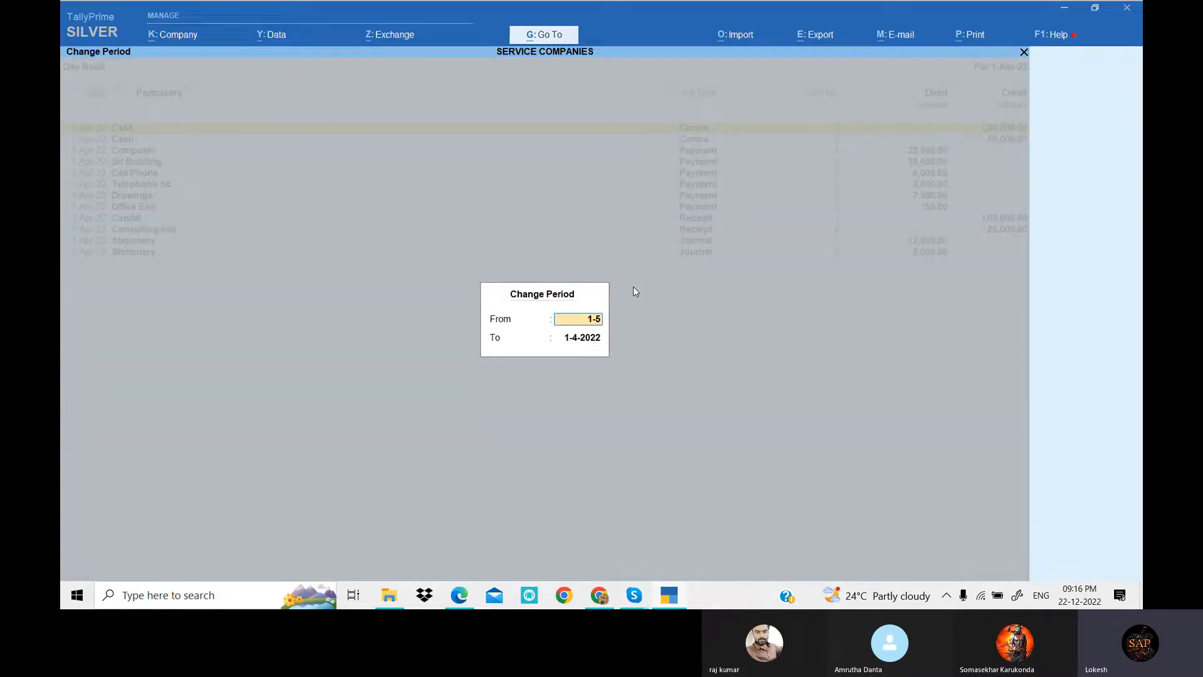
key("Return")
type("1-5")
key("Return")
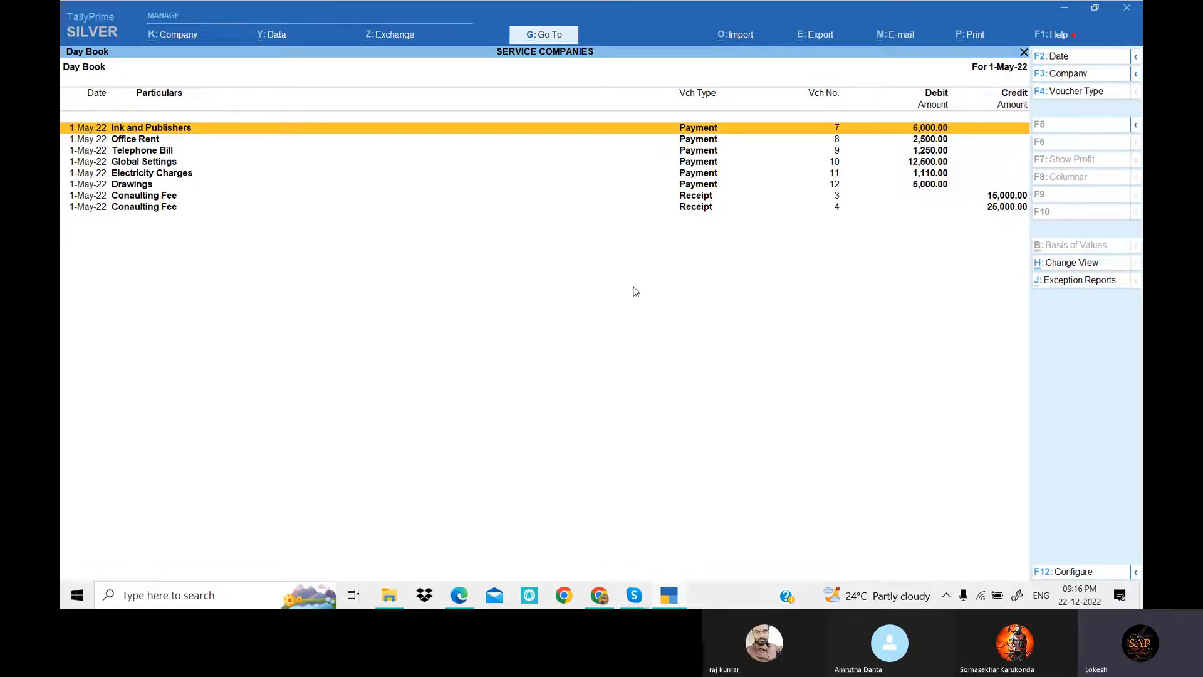
key("Escape")
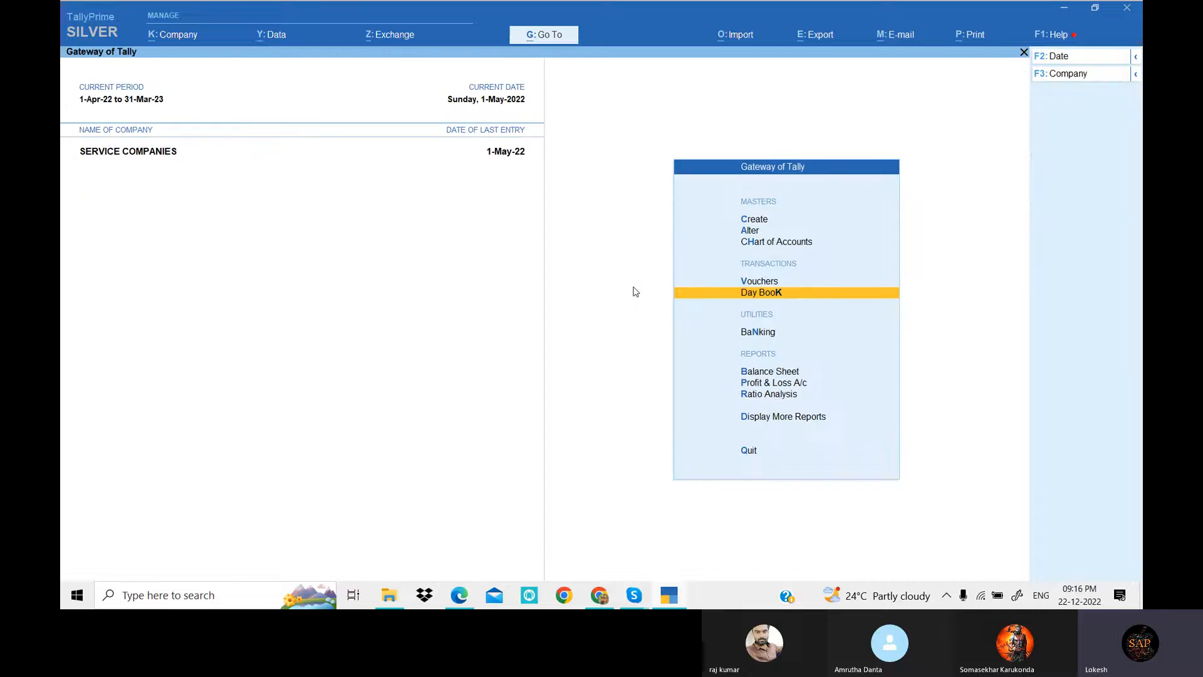
Switch to the exercise PDF in Edge, find the June transactions, and read entry 22 about the Raj Travels invoice.
left_click(468, 600)
scroll(644, 397, "up", 20)
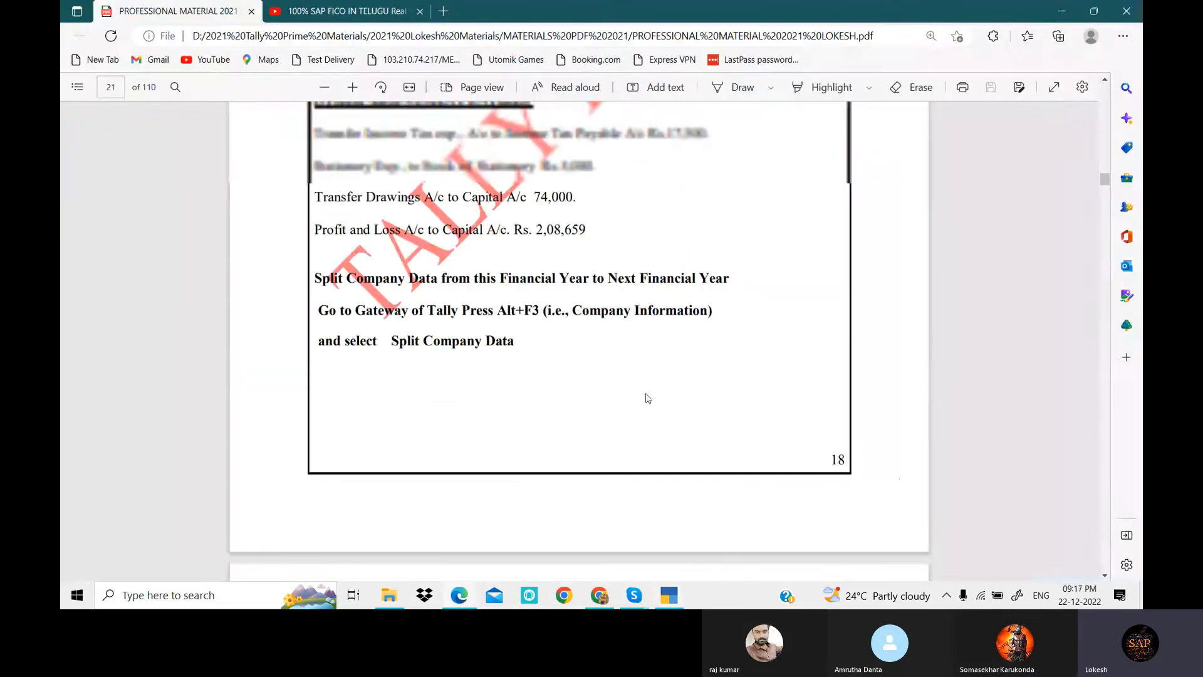
scroll(644, 397, "up", 20)
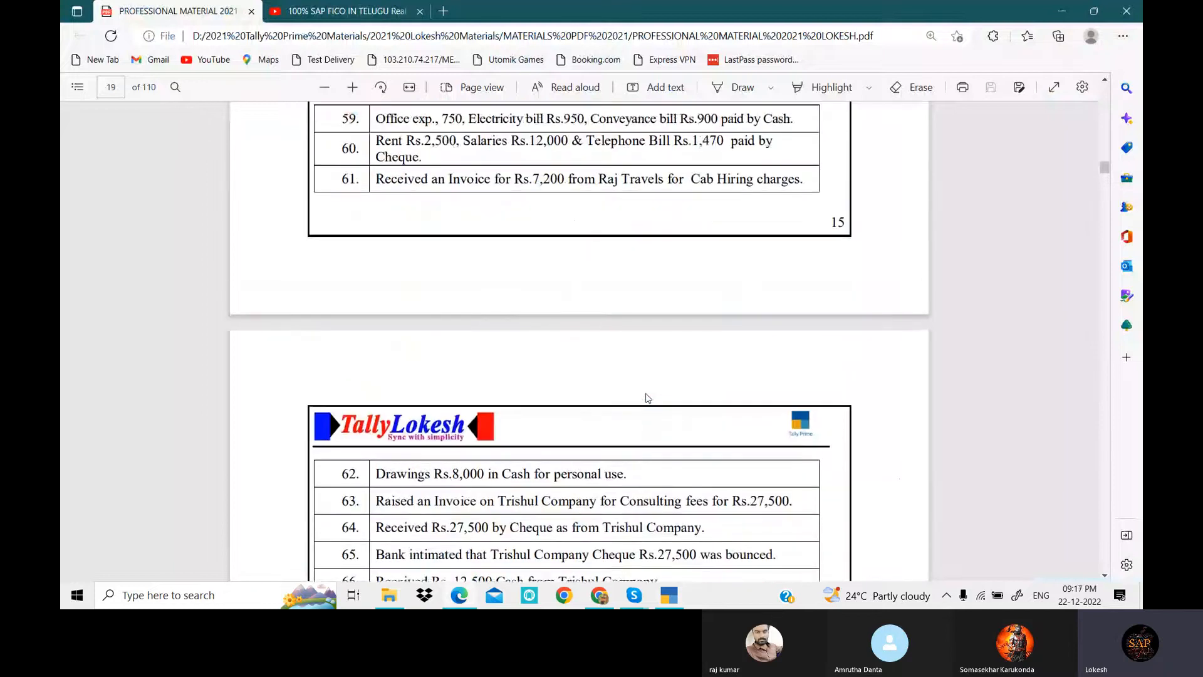
scroll(647, 398, "up", 15)
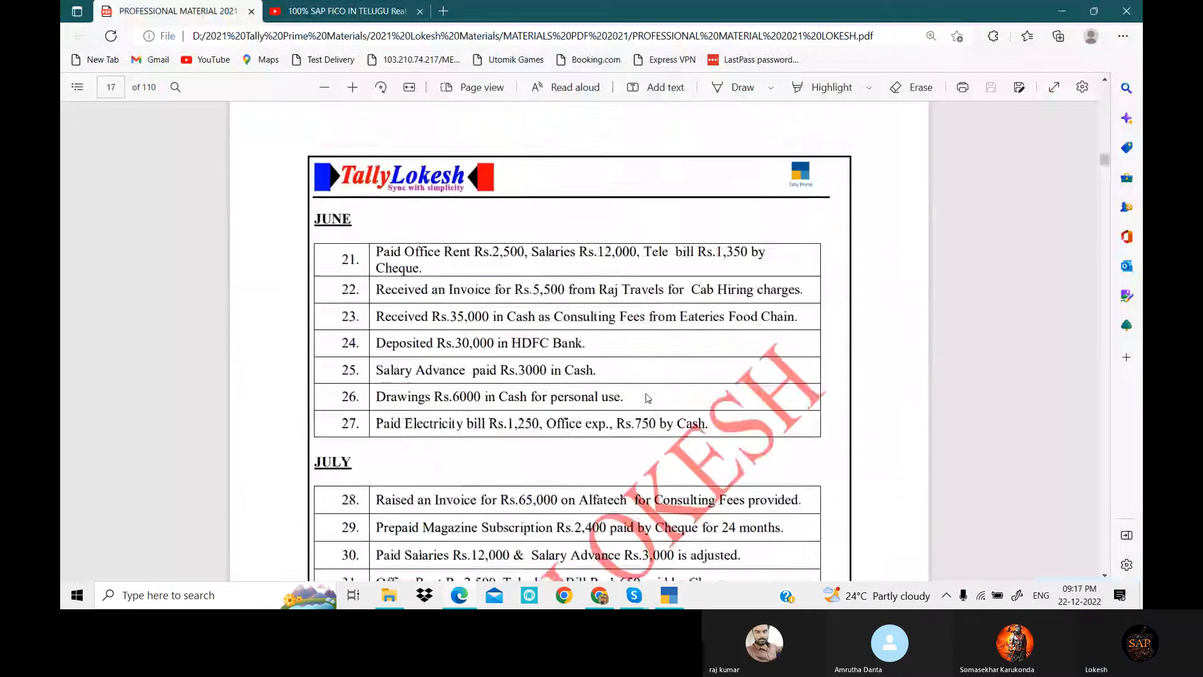
scroll(652, 392, "down", 7)
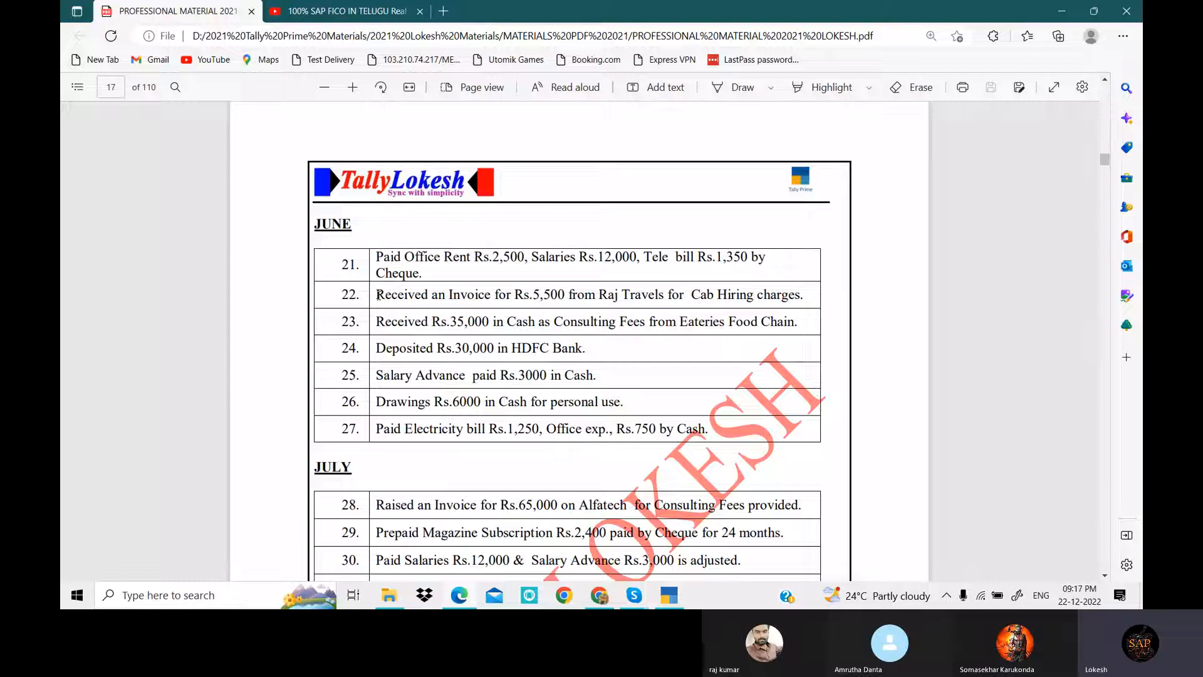
left_click_drag(379, 295, 803, 297)
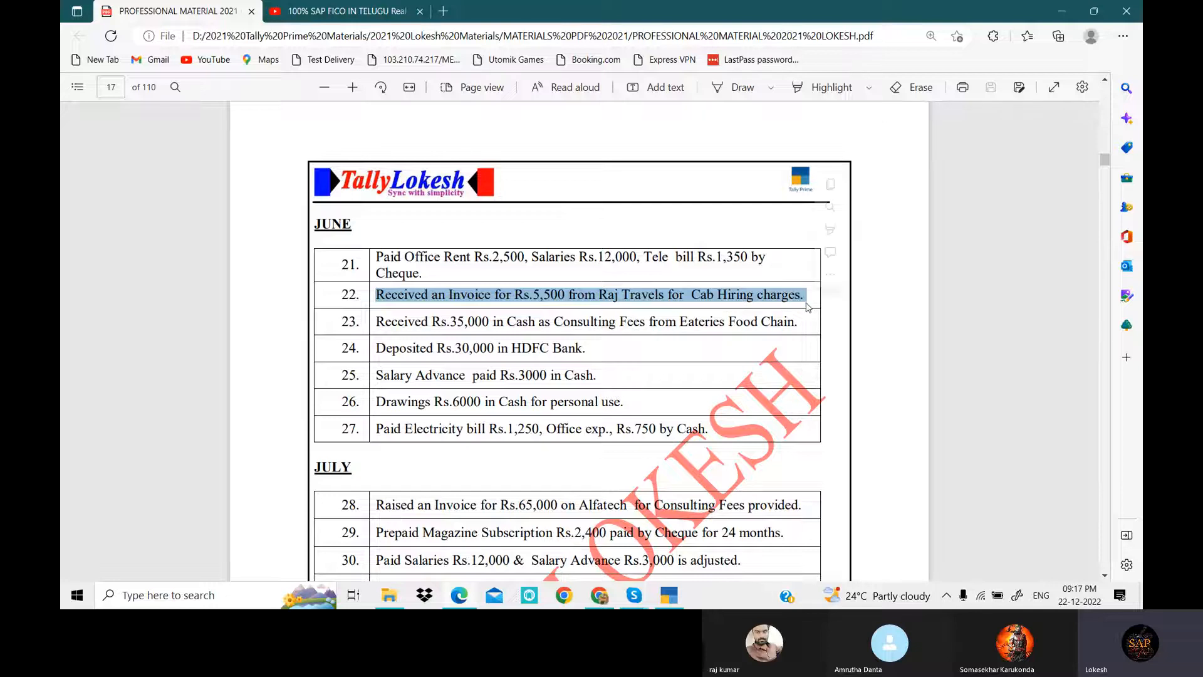
left_click(802, 297)
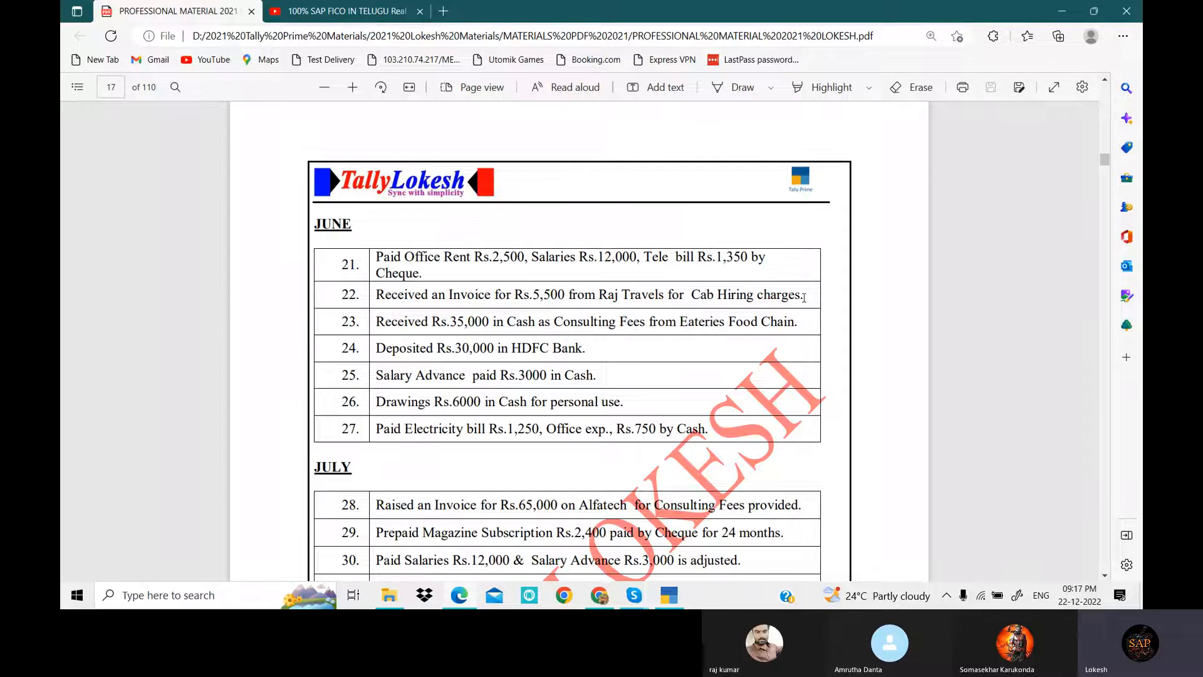
Return to TallyPrime and start a new Journal voucher.
key("alt+Tab")
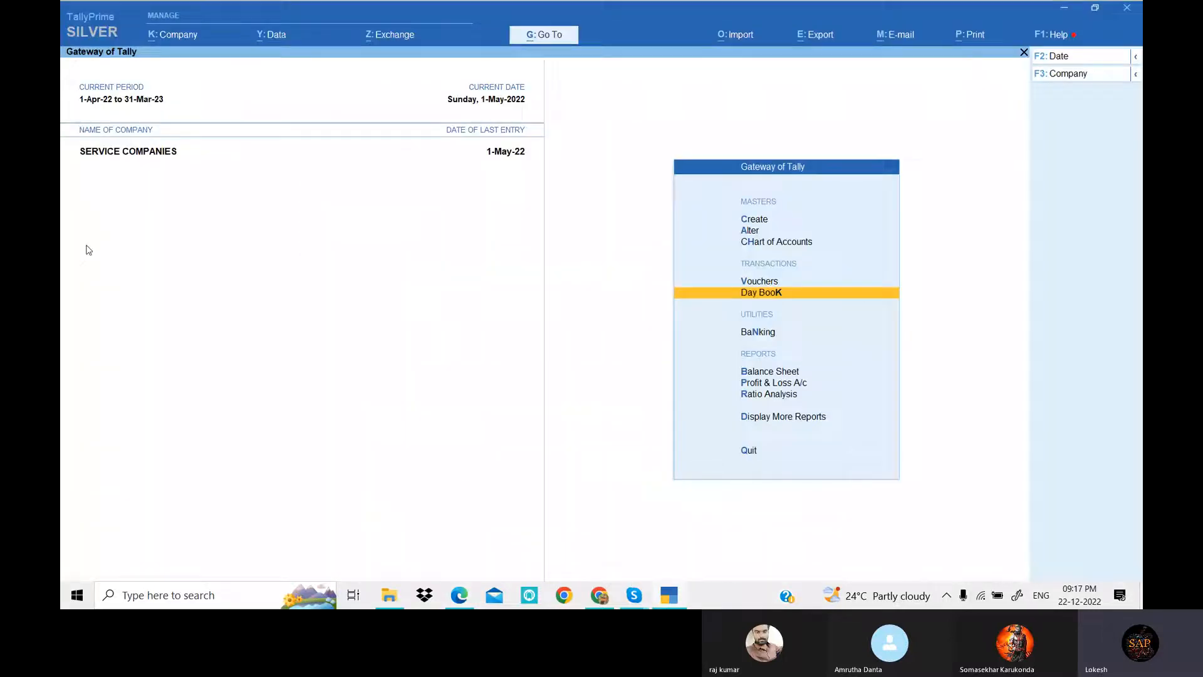
key("Up")
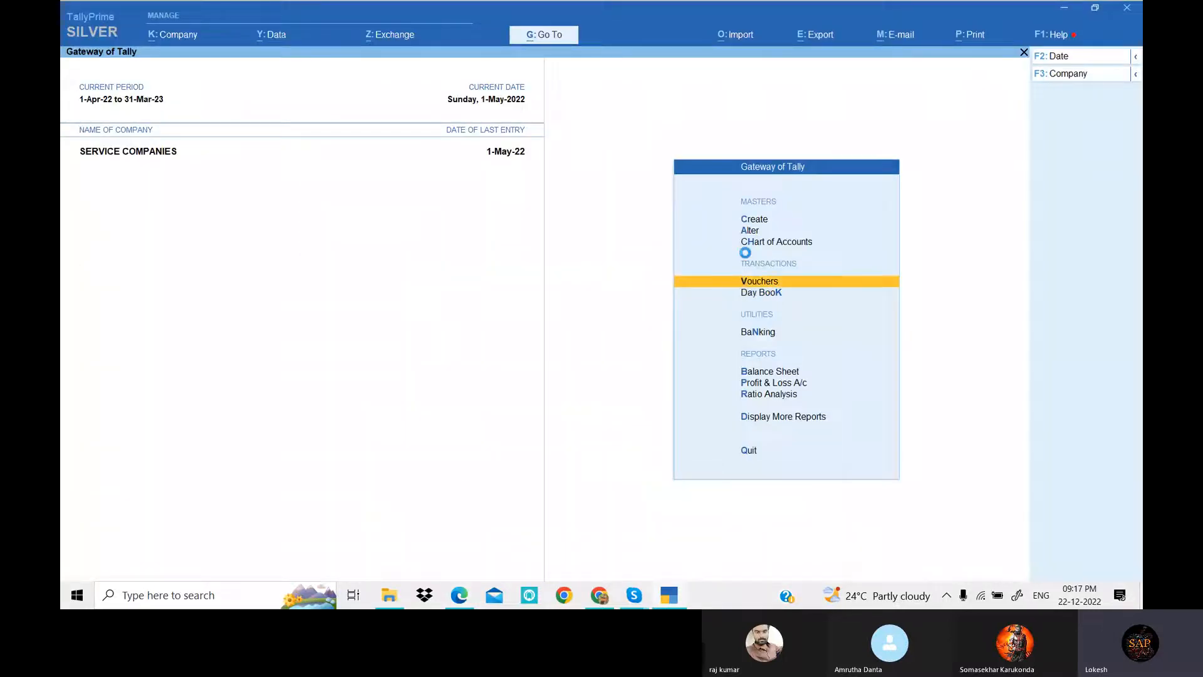
key("Return")
left_click(1086, 159)
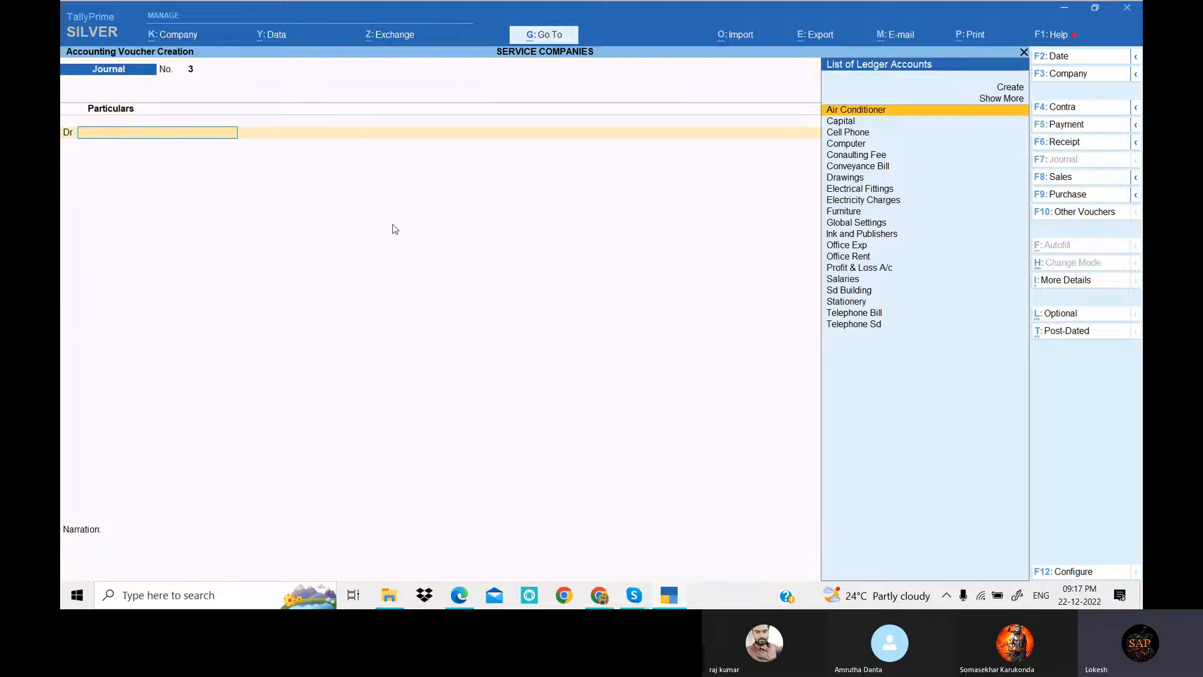
Create the ledger Cab Hiring under Indirect Expenses as the debit account of the Journal voucher.
key("alt+c")
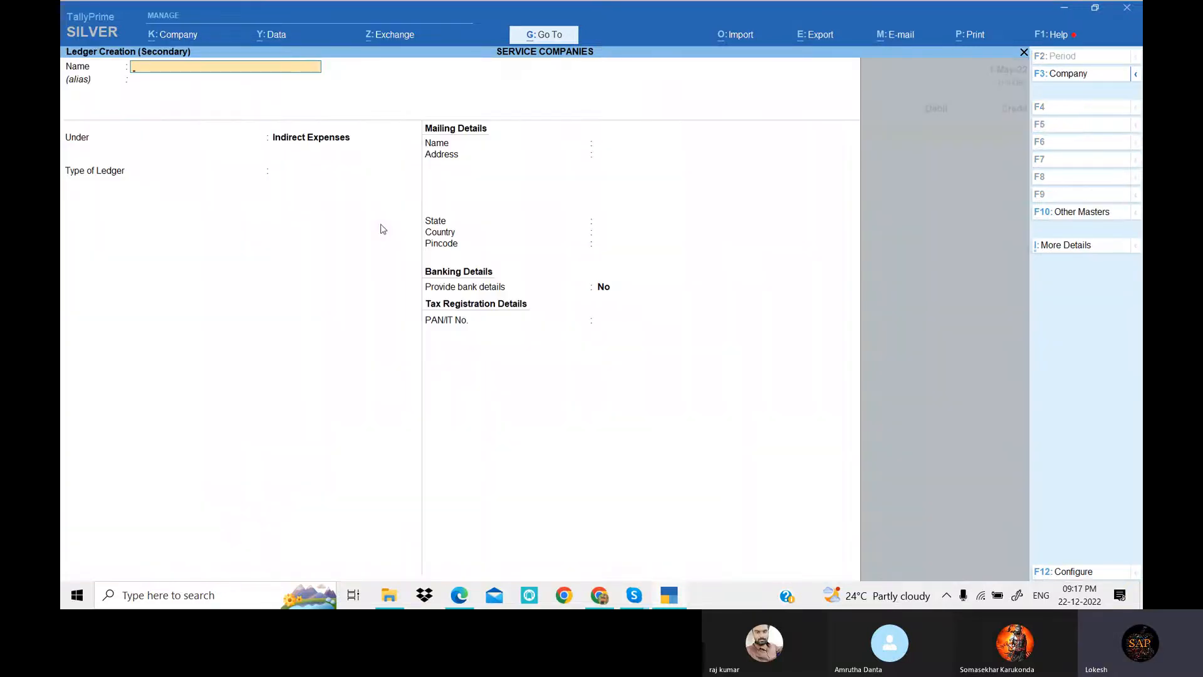
type("Cab Hiring")
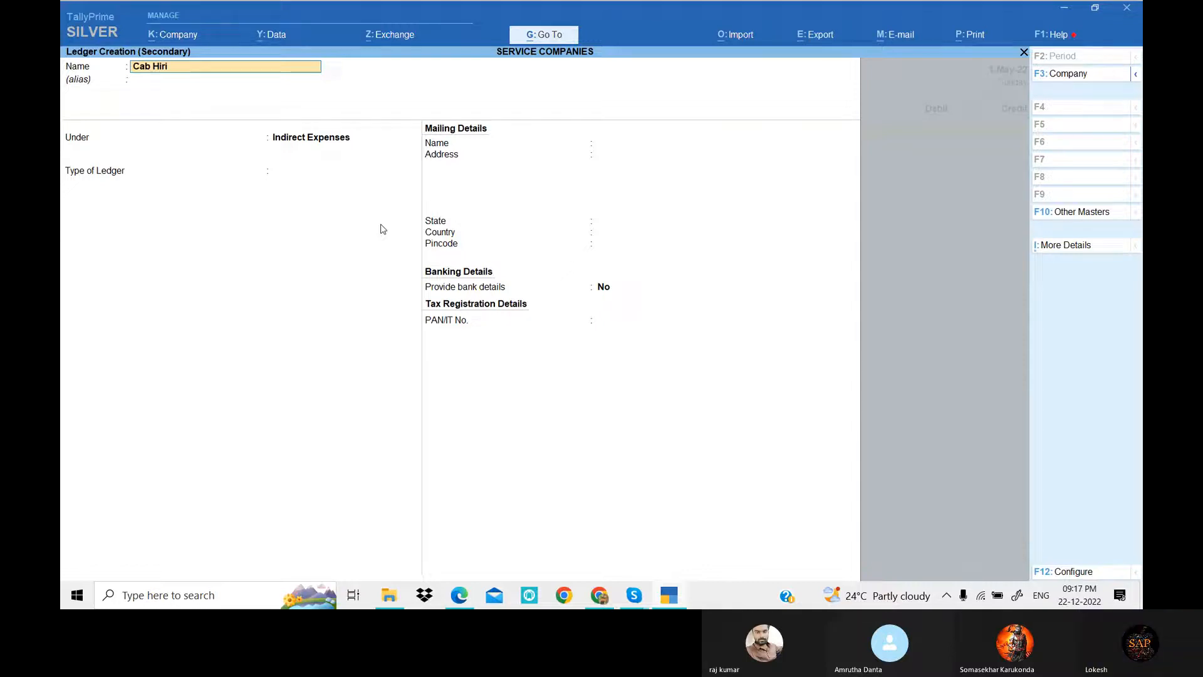
key("Return")
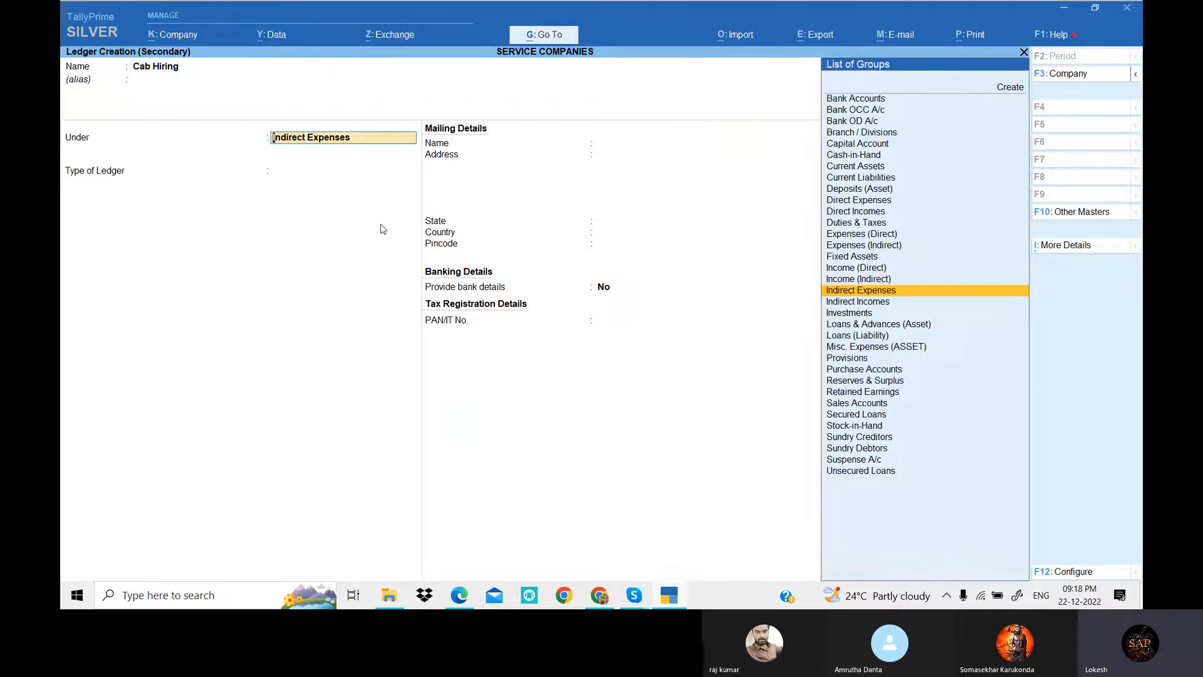
key("Return")
key("Return")
key("Return")
key("Return")
key("Return")
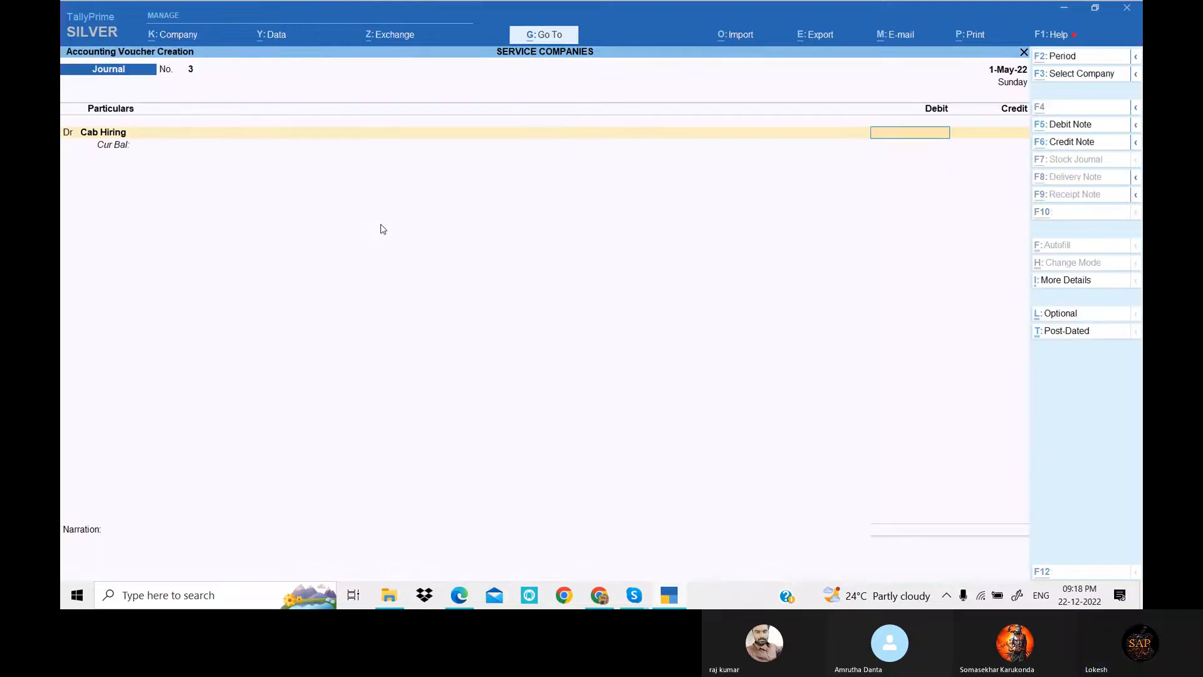
Check the invoice amount in the PDF and debit Cab Hiring with 5,500.
key("alt+Tab")
key("alt+Tab")
type("5500")
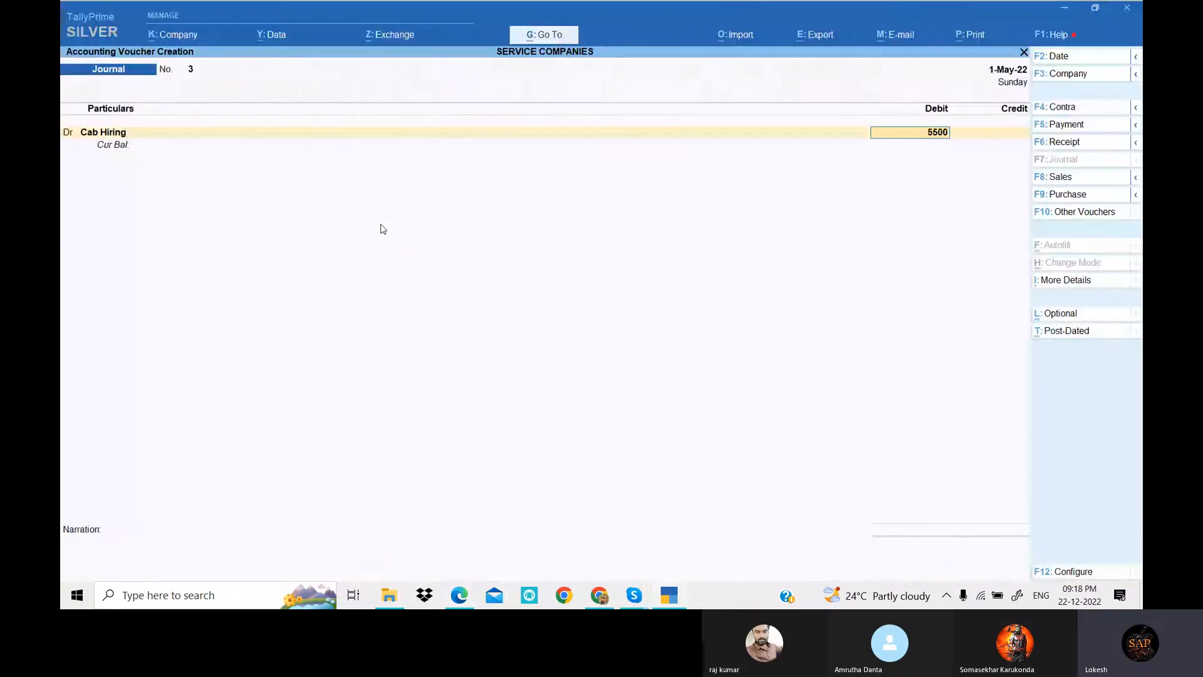
key("Return")
key("Return")
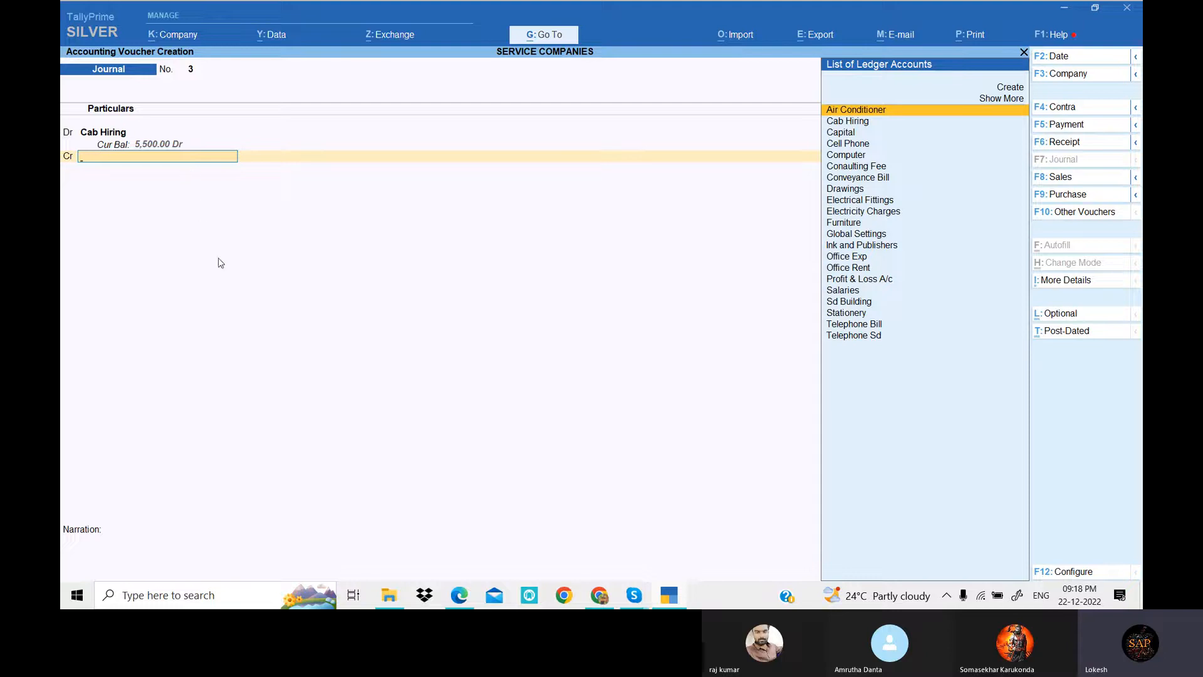
Create the ledger Raj Travels under Sundry Creditors as the credit account of the Journal voucher.
key("alt+c")
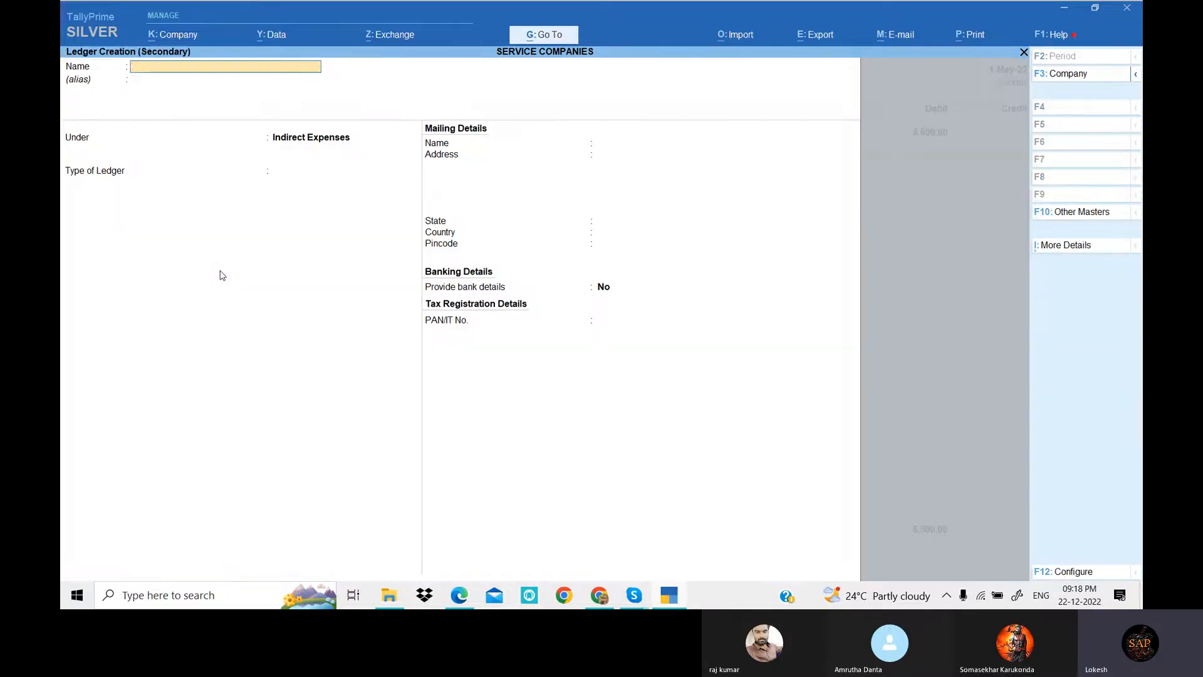
type("Raj")
type(" Trad")
type("vels")
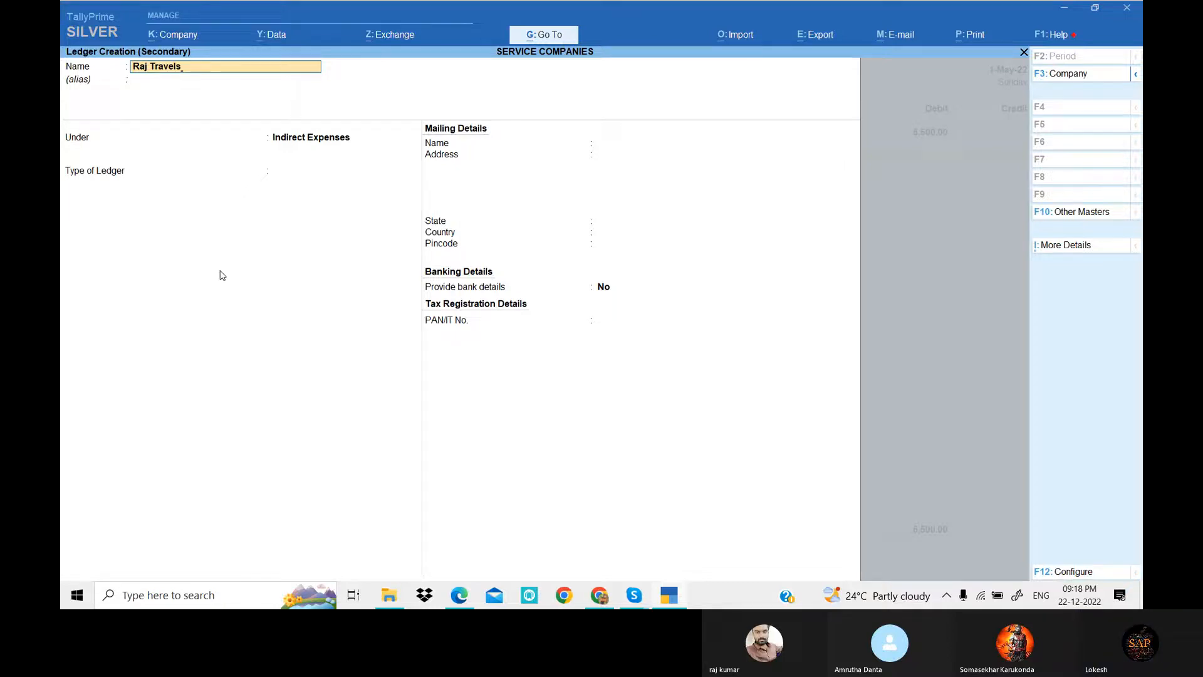
key("Return")
key("Return")
type("Sund")
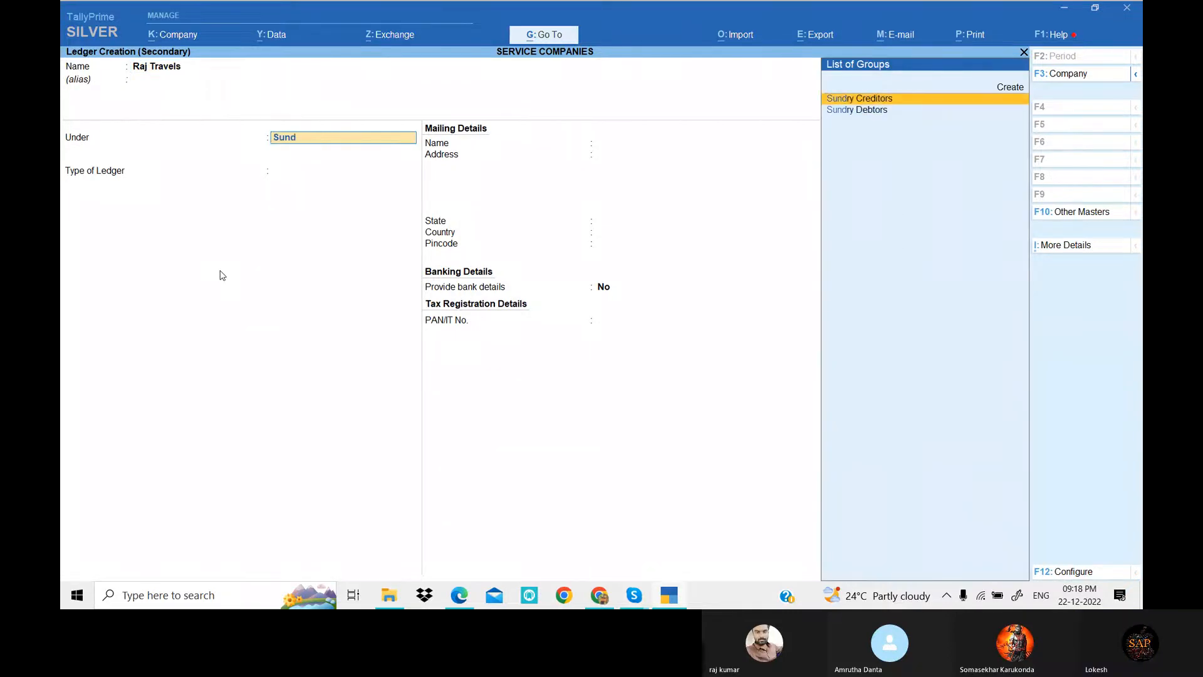
key("Return")
key("Return")
key("Return")
key("Return")
key("Return")
key("Return")
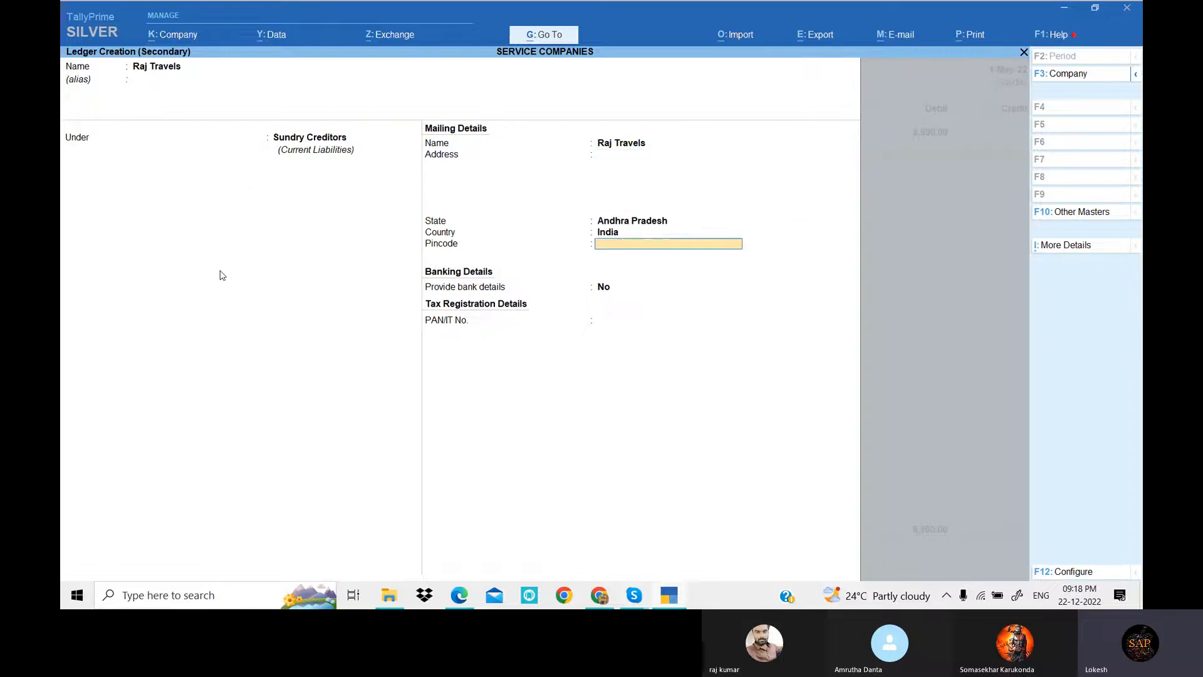
key("Return")
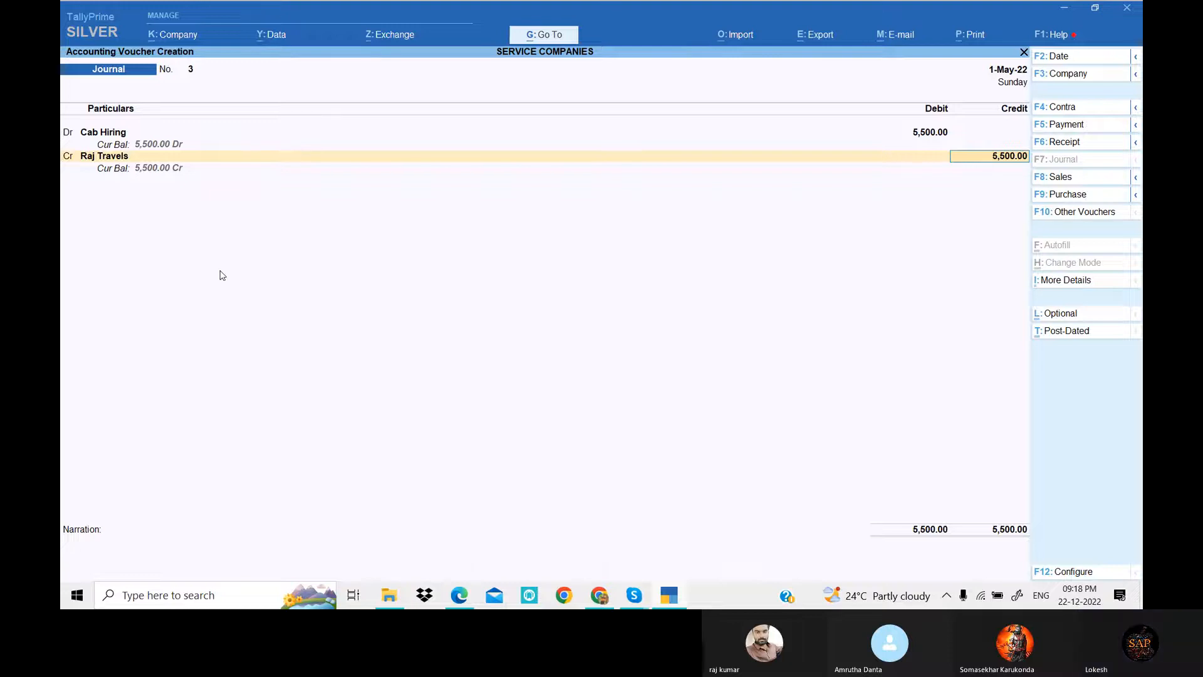
Credit Raj Travels with 5,500 and save the Journal voucher.
key("Return")
key("Return")
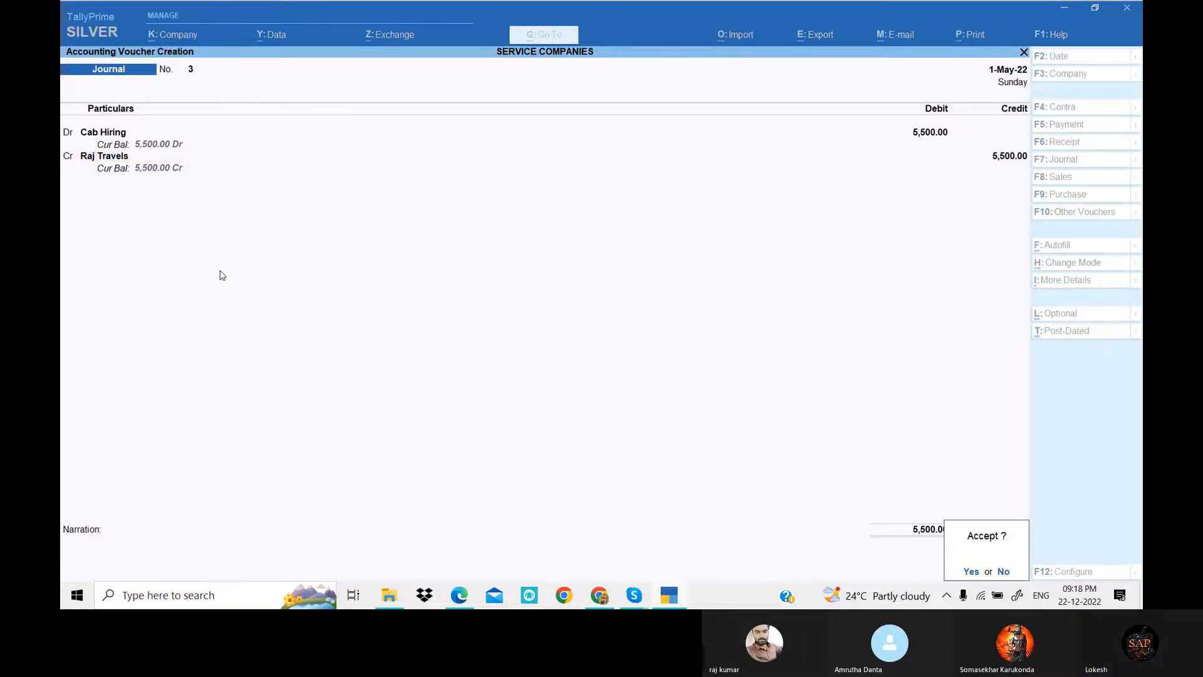
key("Return")
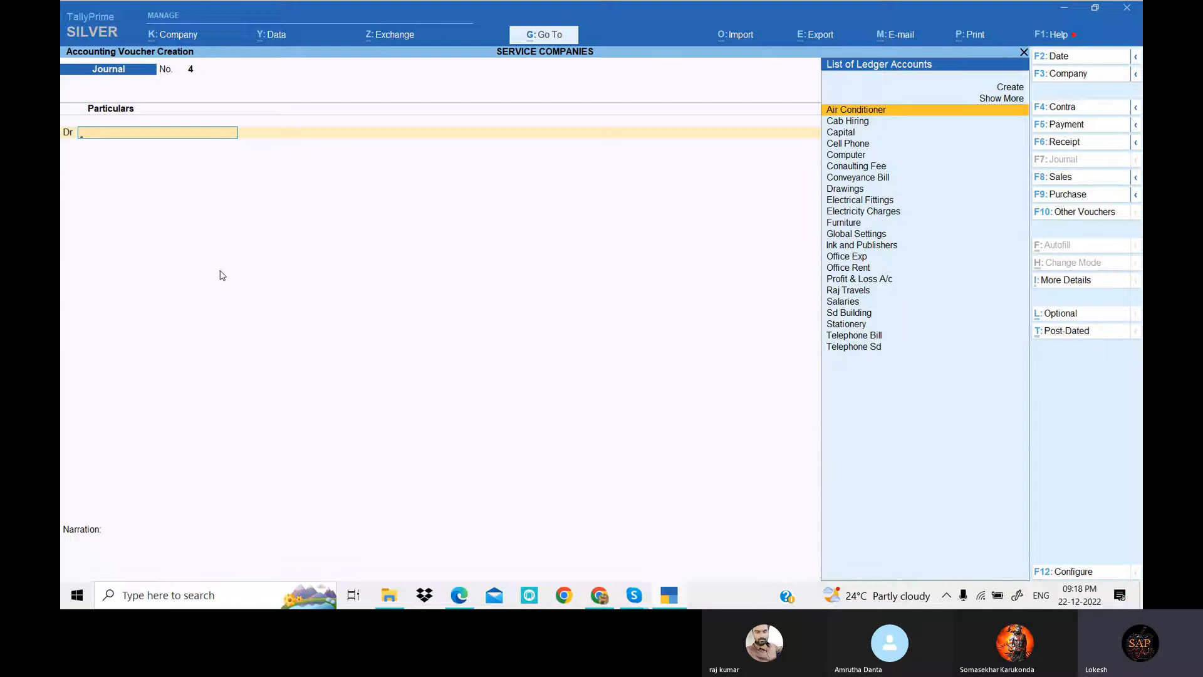
Check the remaining June entries in the exercise PDF, then return to TallyPrime and start a Payment voucher.
left_click(684, 599)
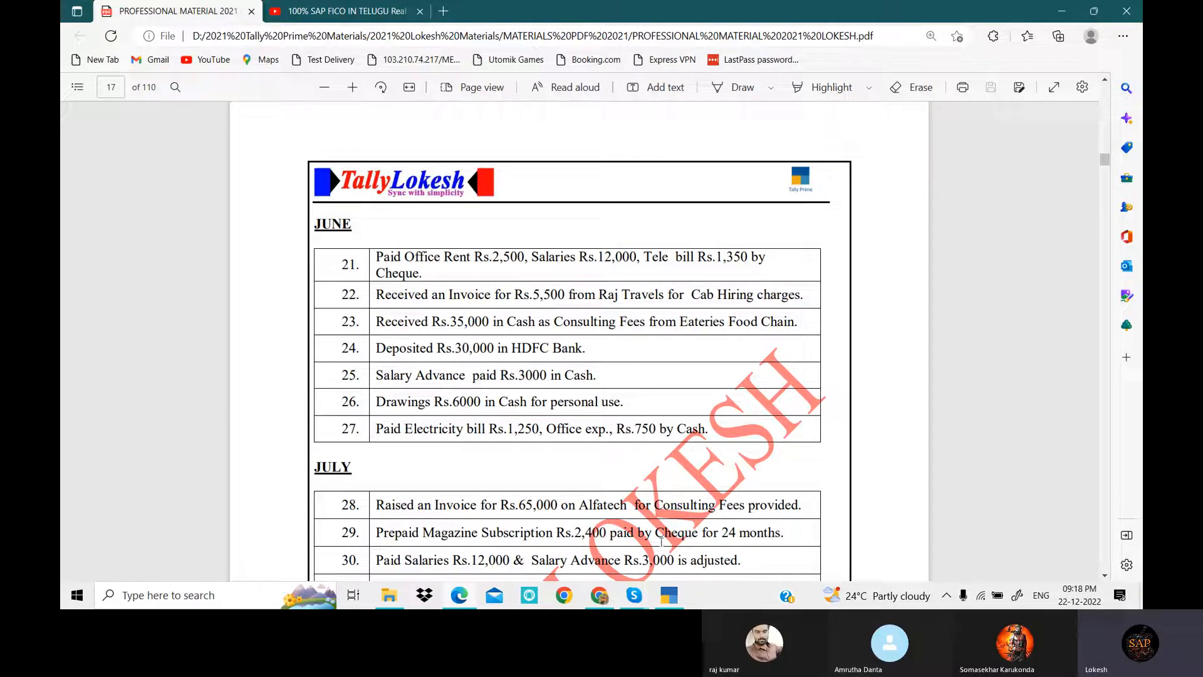
key("alt+Tab")
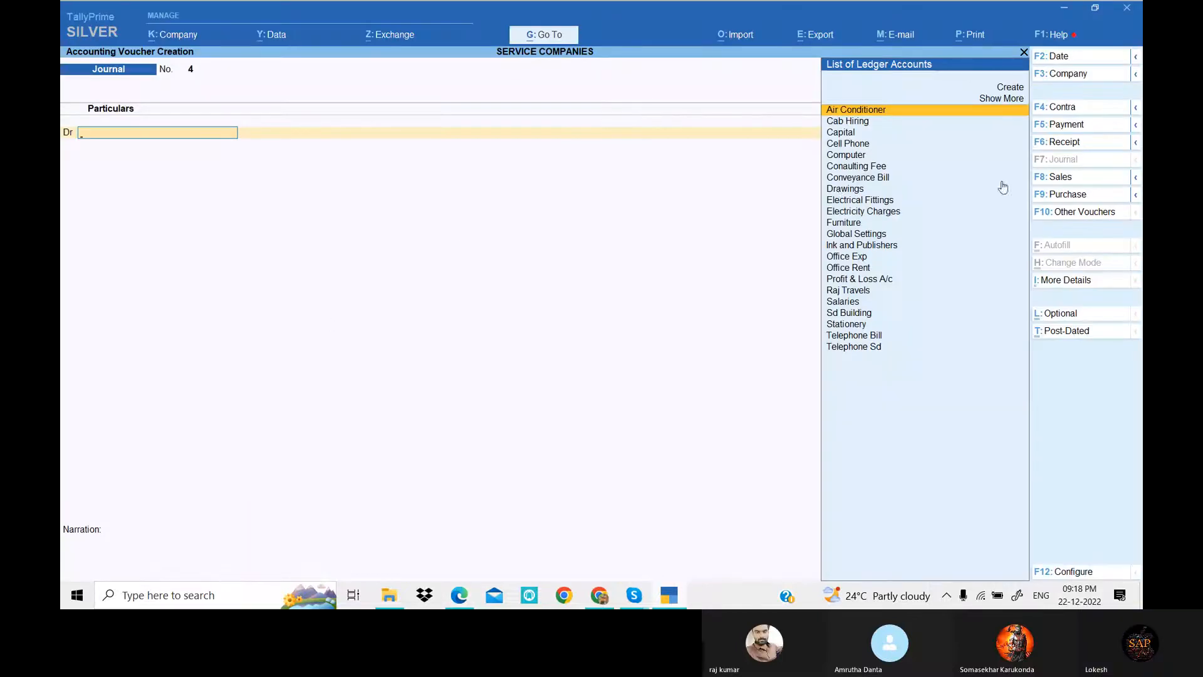
left_click(1068, 125)
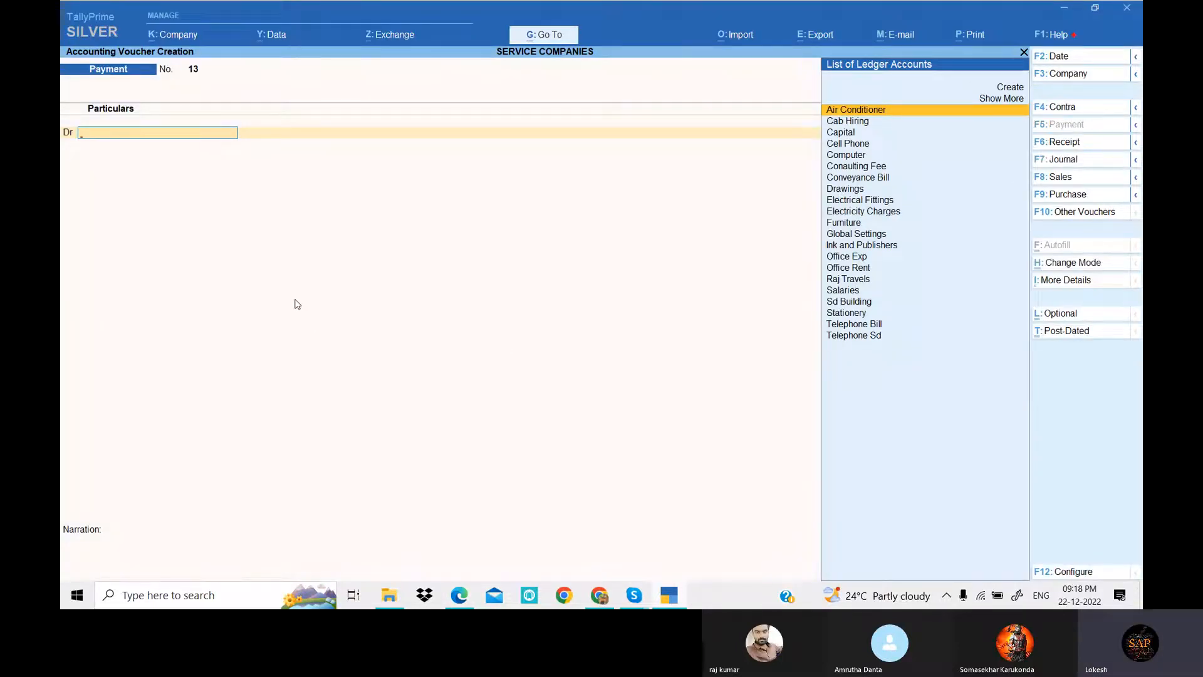
Create the ledger Salary Advance under Current Assets as the debit account of the Payment voucher.
key("alt+c")
type("Sla")
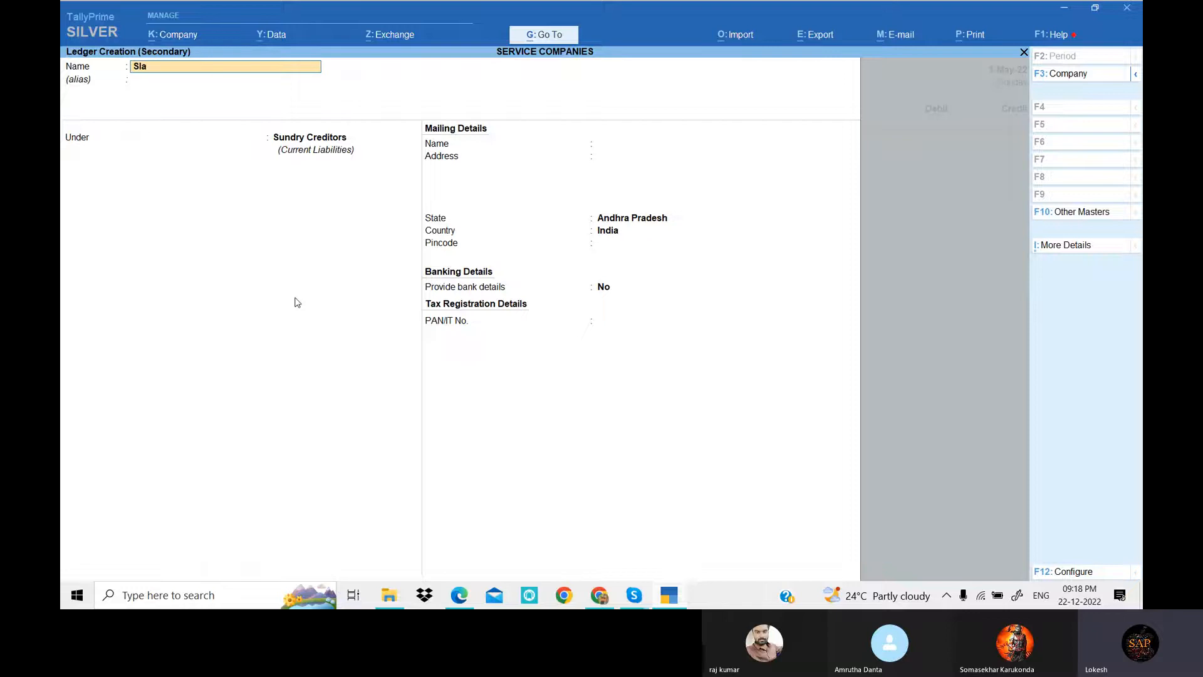
type("ar")
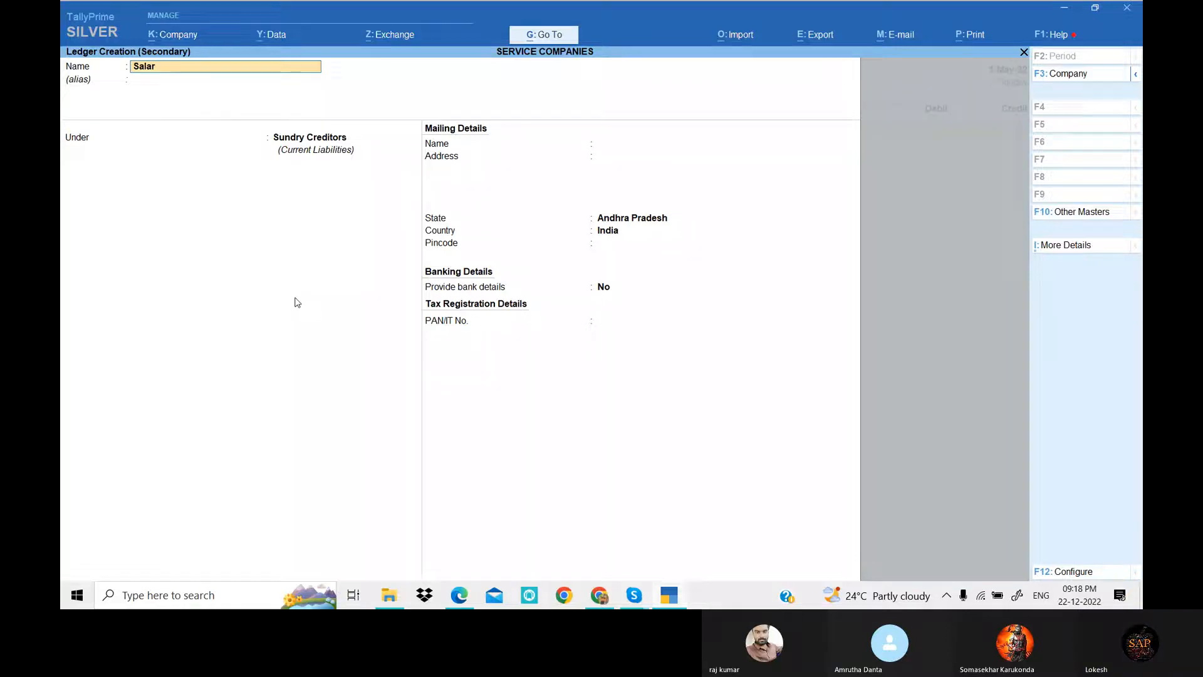
type("y Advance")
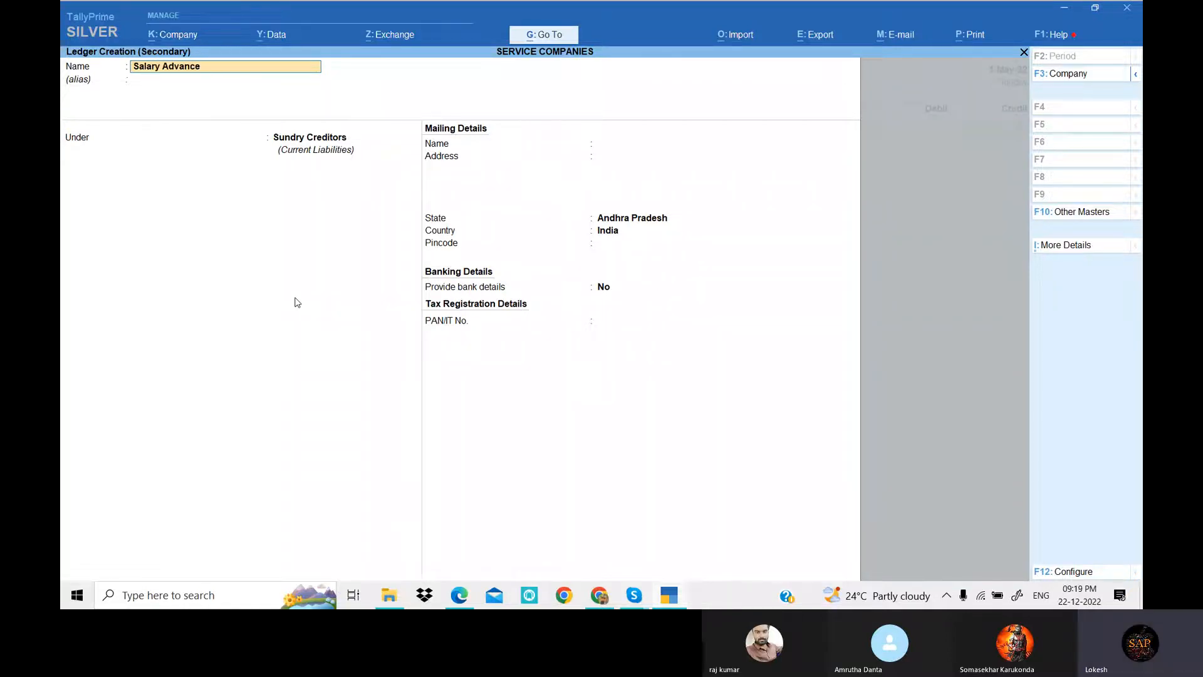
key("Return")
type("cur")
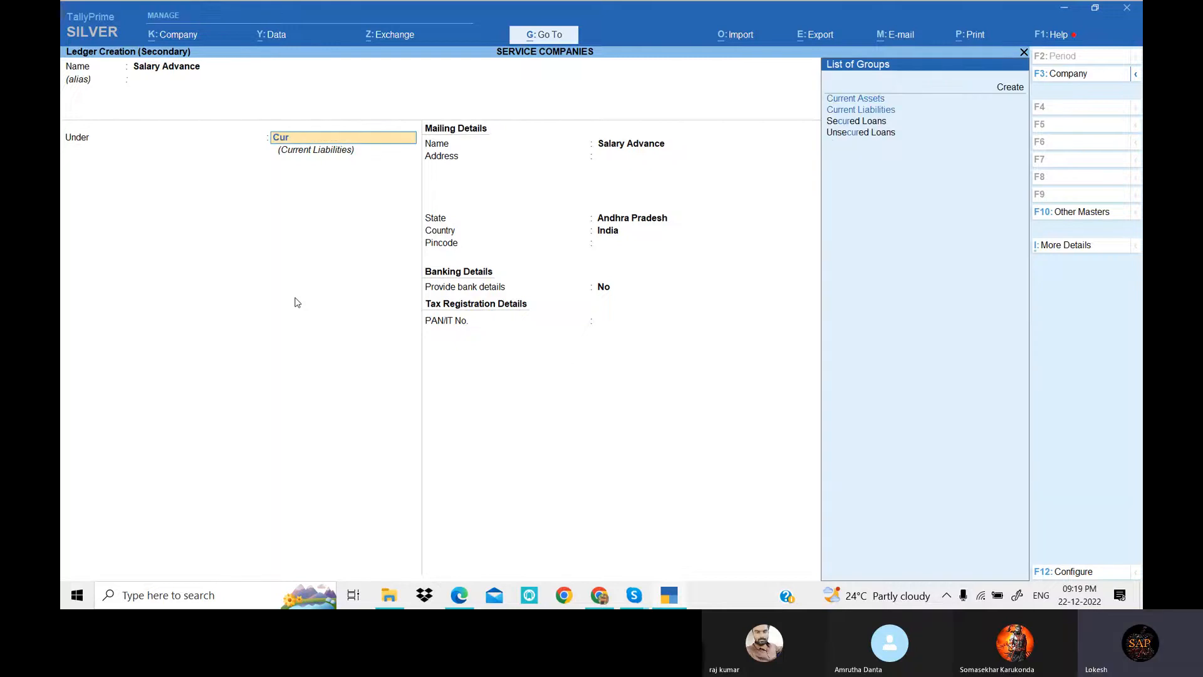
key("Return")
key("Return")
key("Return")
key("Return")
key("Return")
key("Return")
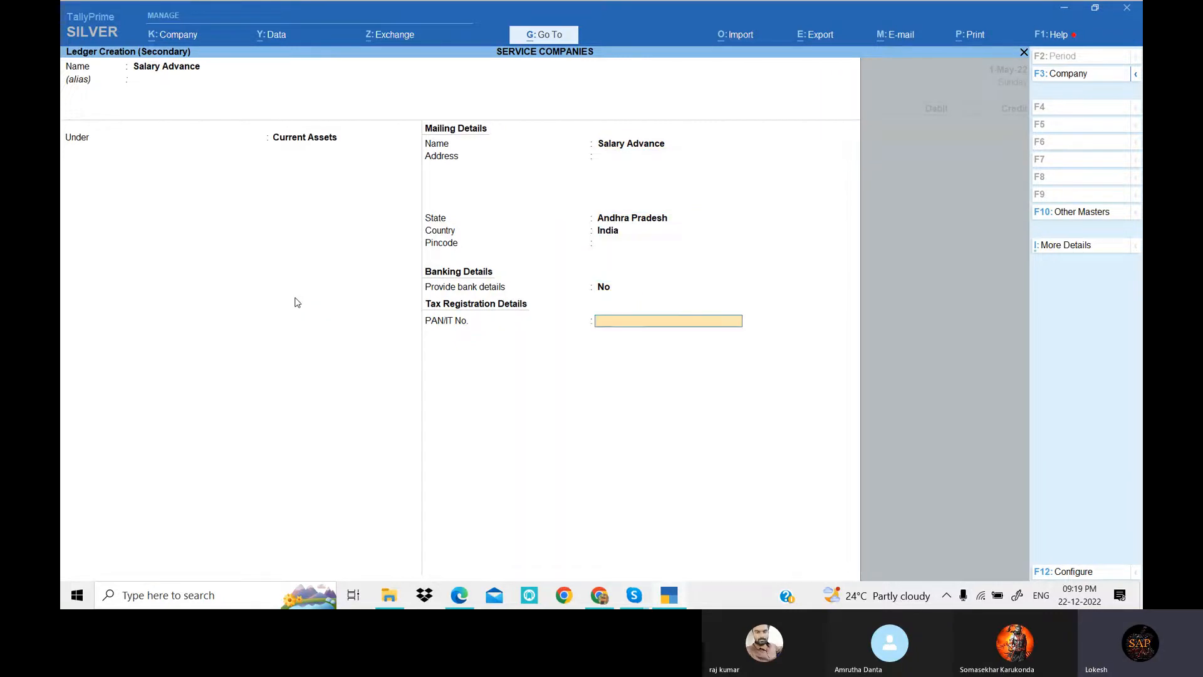
key("Return")
key("Return")
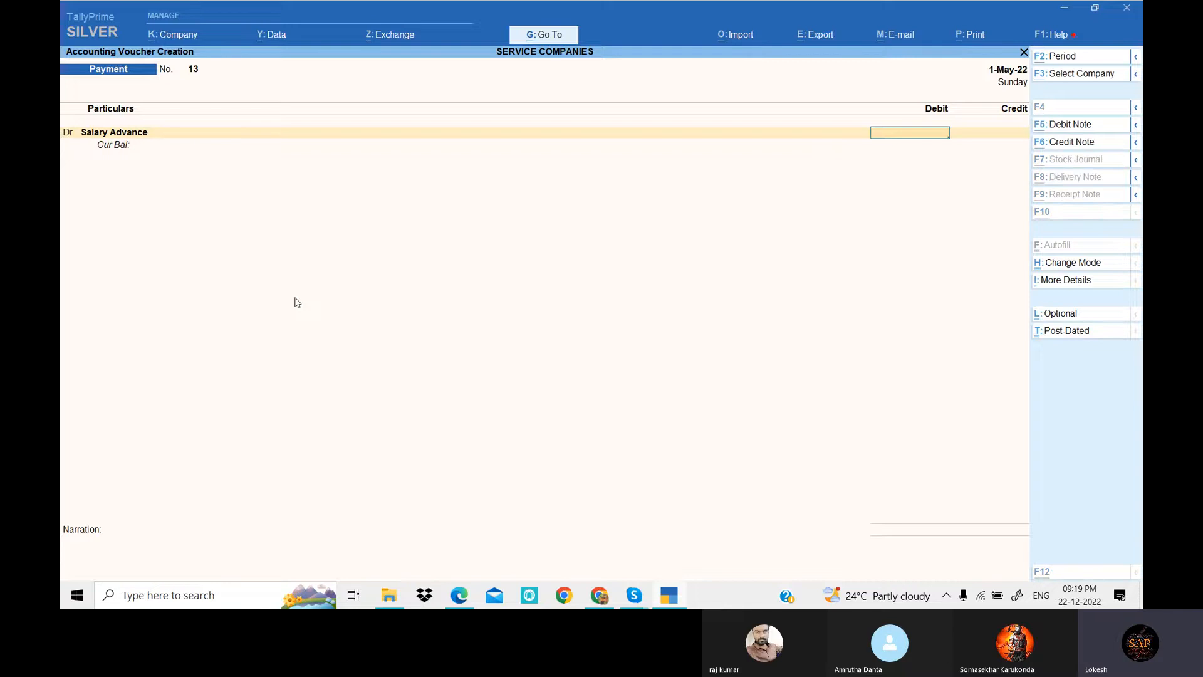
Debit Salary Advance with 3,000, credit Cash for the same amount, and save the Payment voucher.
key("alt+Tab")
key("alt+Tab")
type("3000")
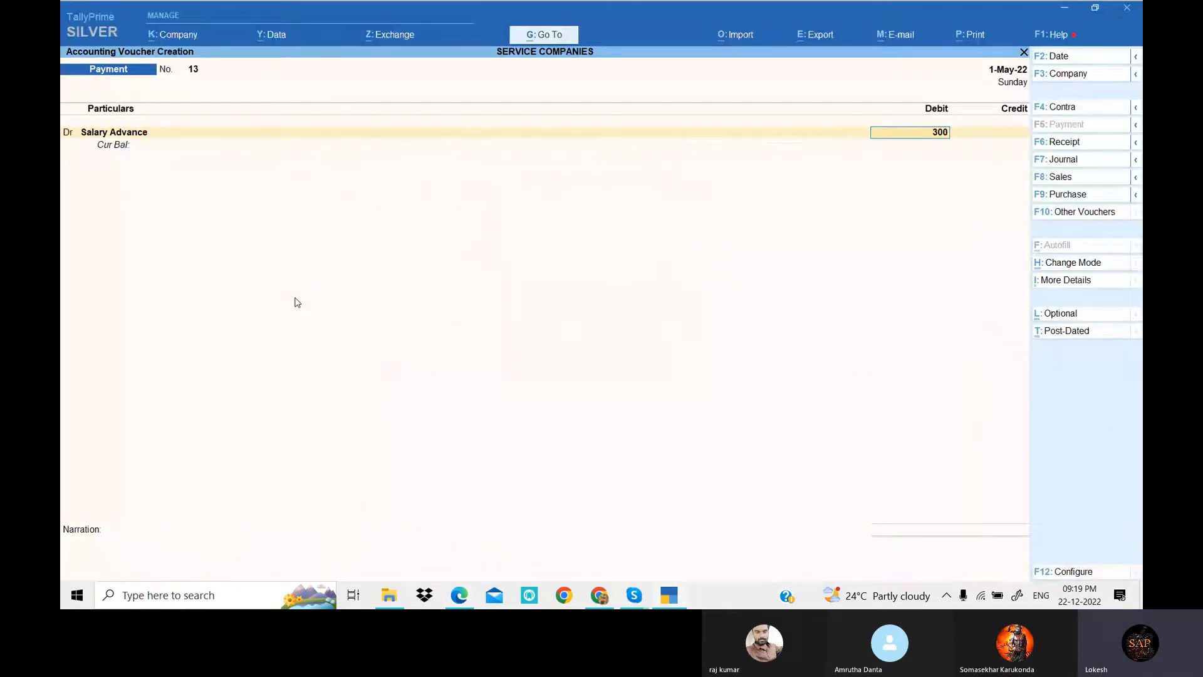
key("Return")
key("Down")
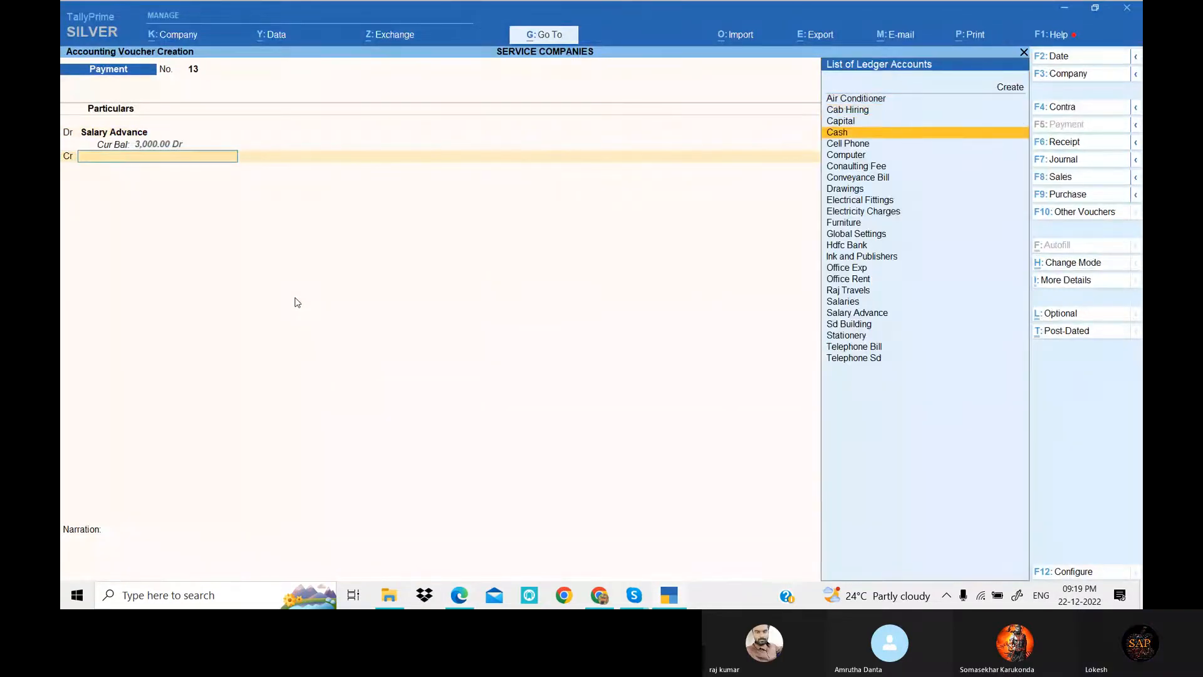
key("Return")
key("Return")
key("Return")
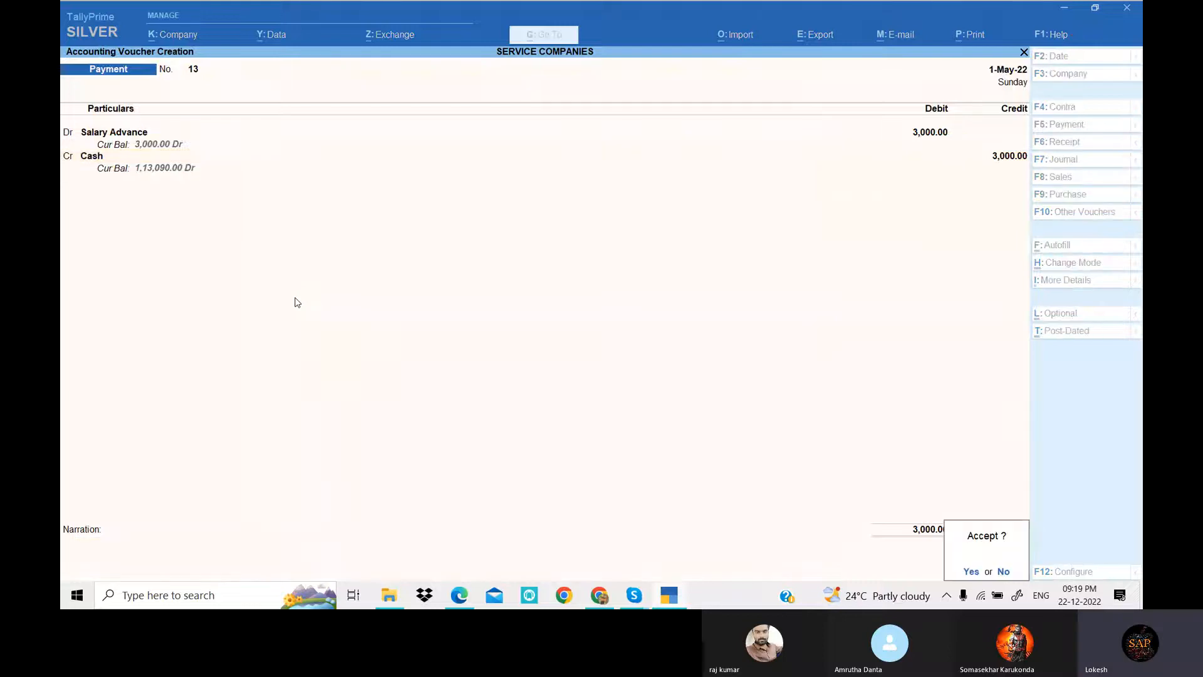
key("Return")
Read the July transactions in the exercise PDF, including the Alfatech invoice, and return to TallyPrime with a new Journal voucher.
key("alt+Tab")
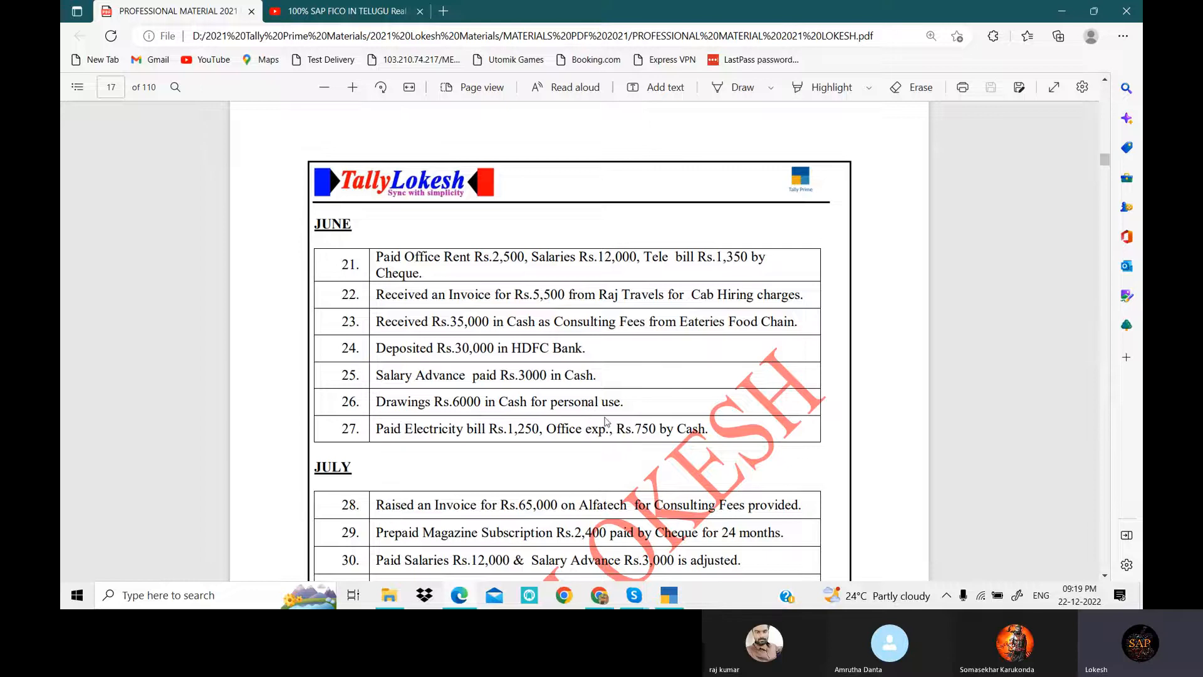
scroll(606, 421, "down", 2)
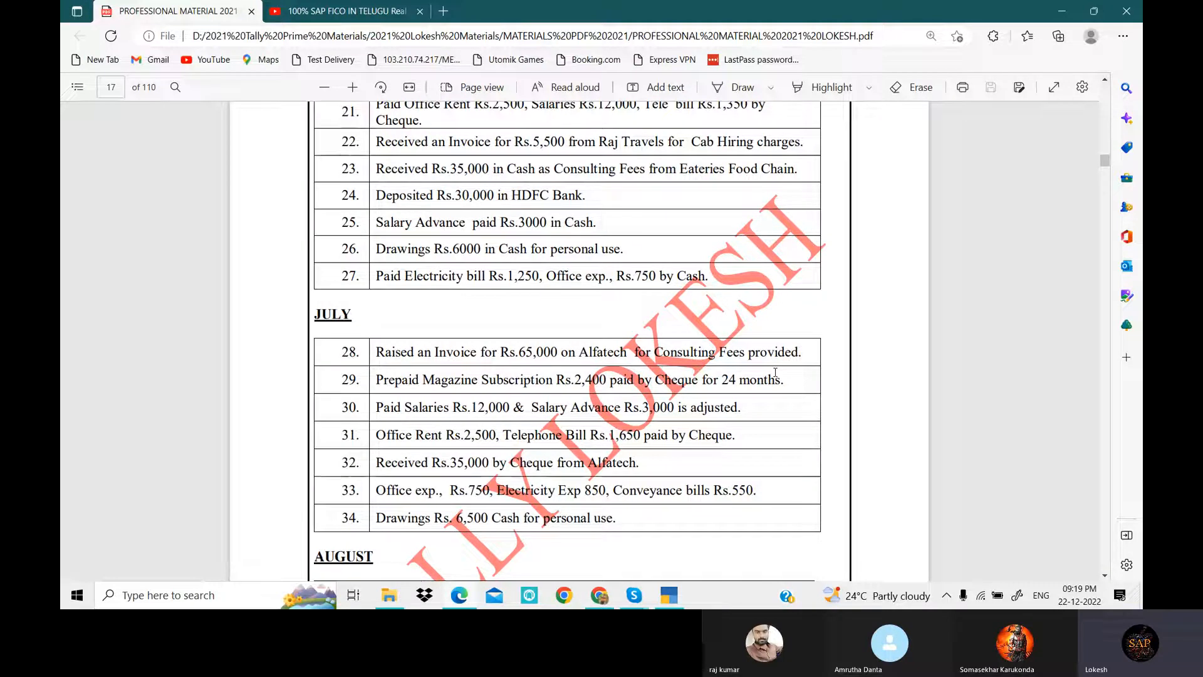
left_click(669, 595)
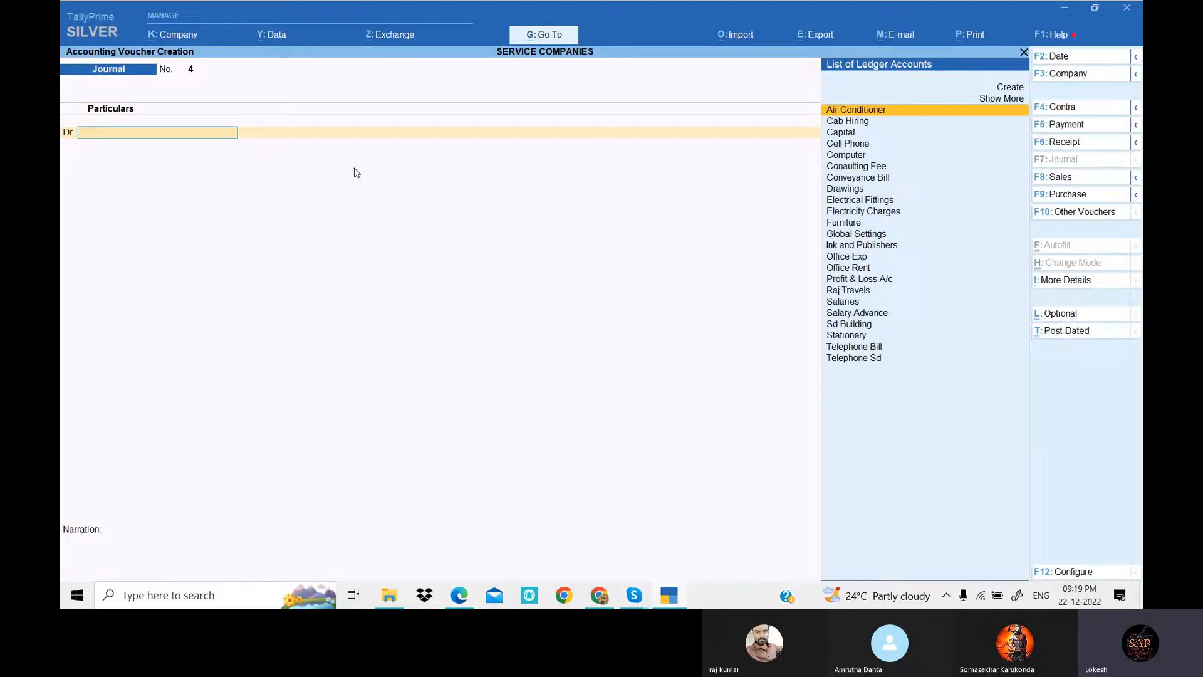
Create the ledger Alfatech under Sundry Debtors as the debit account of the Journal voucher.
key("alt+c")
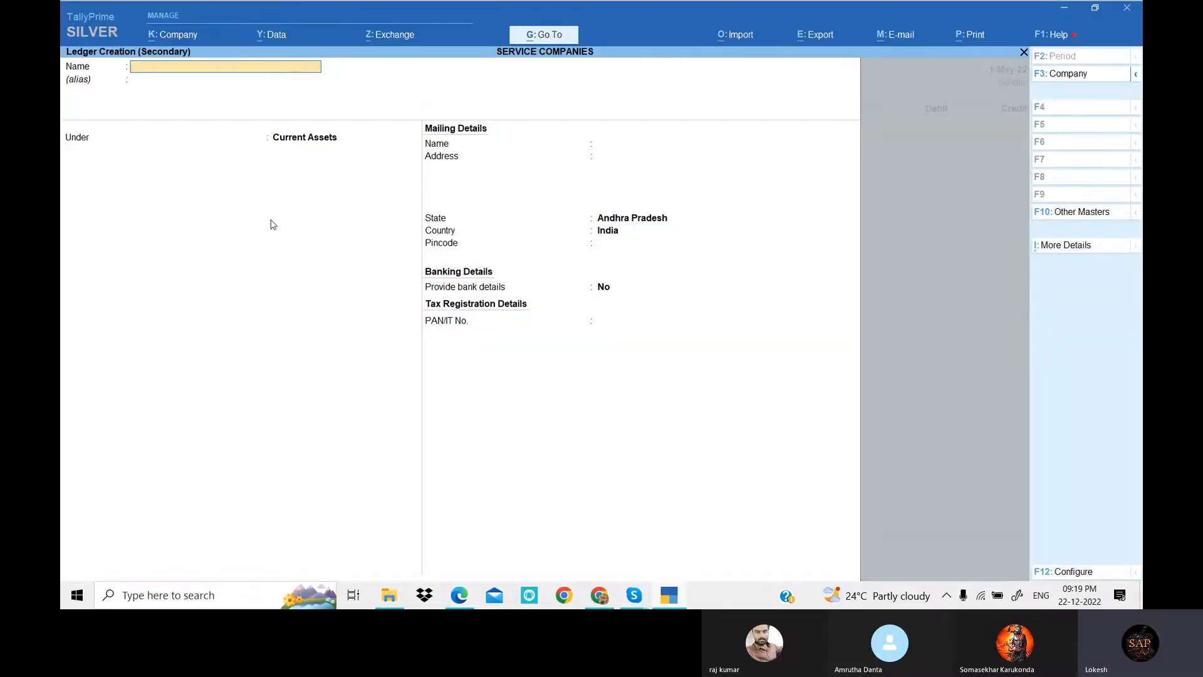
type("Alfatech")
key("Return")
key("Return")
type("Sun")
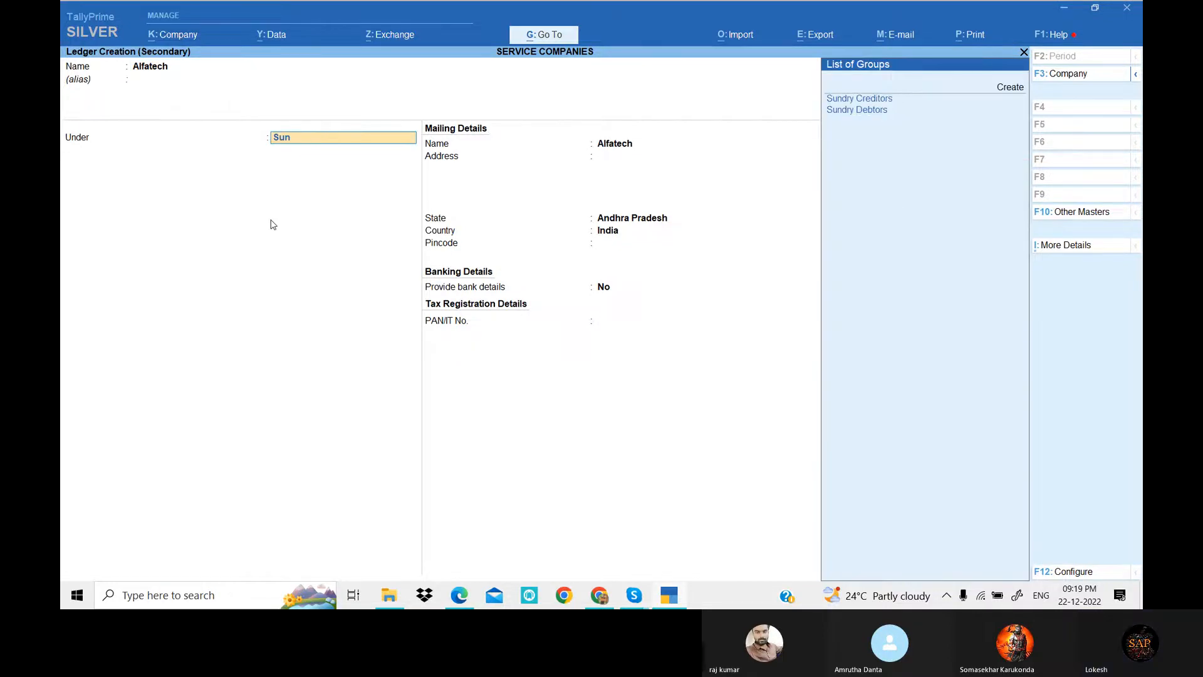
key("Down")
key("Return")
key("Return")
key("Return")
key("Return")
key("Return")
key("Return")
key("Return")
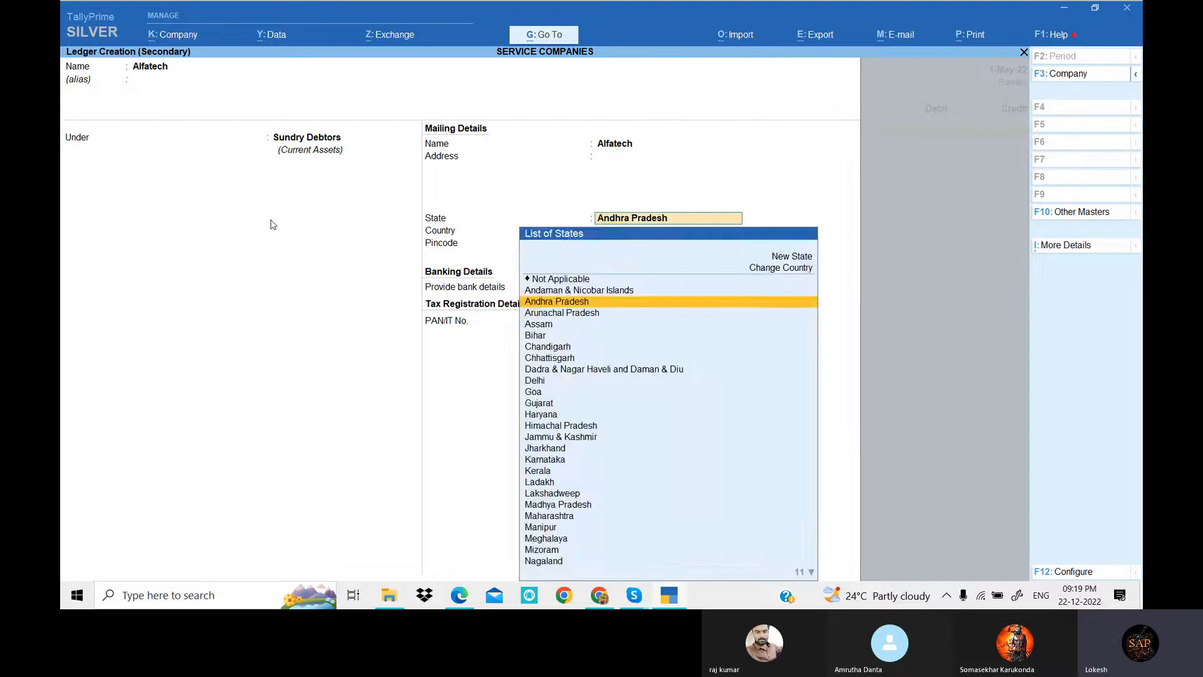
key("Return")
key("Return")
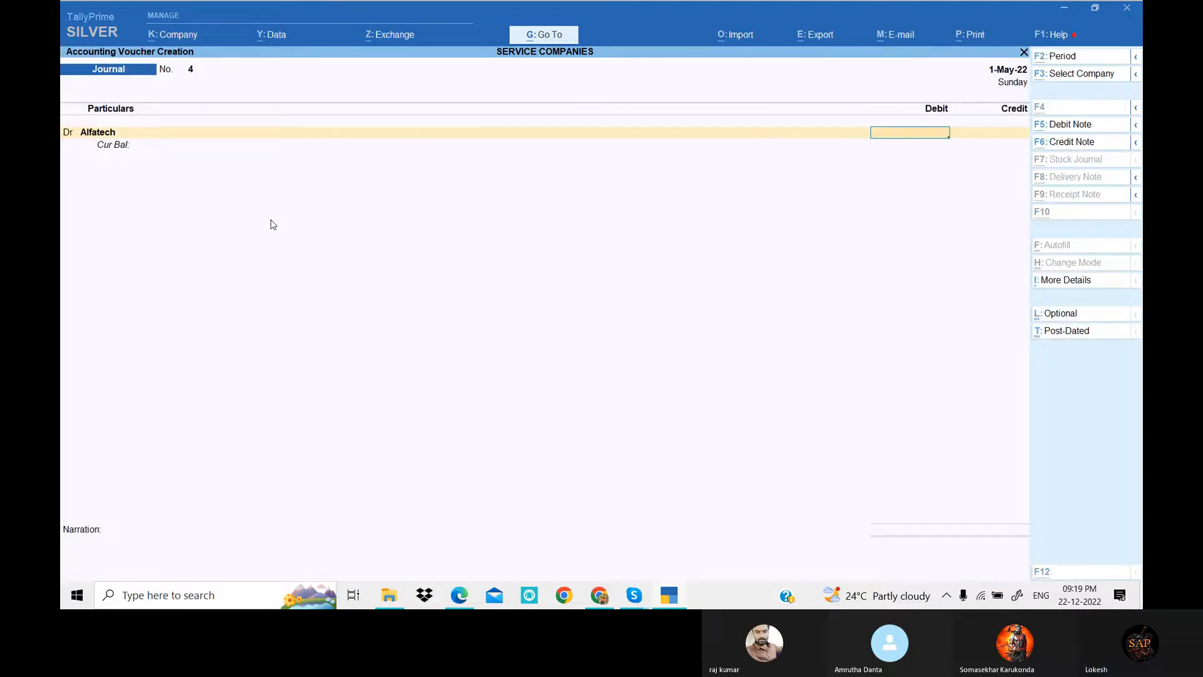
Debit Alfatech with 65,000, credit the Conaulting Fee ledger for the same amount, and save the Journal voucher.
type("65000")
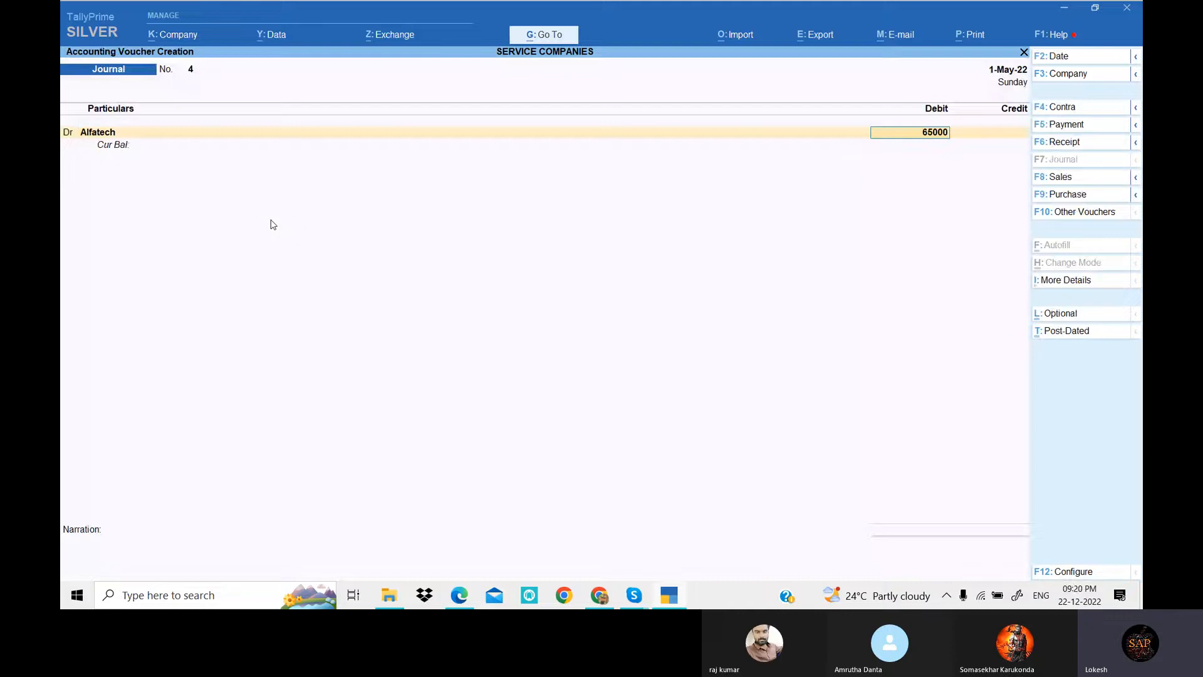
key("Return")
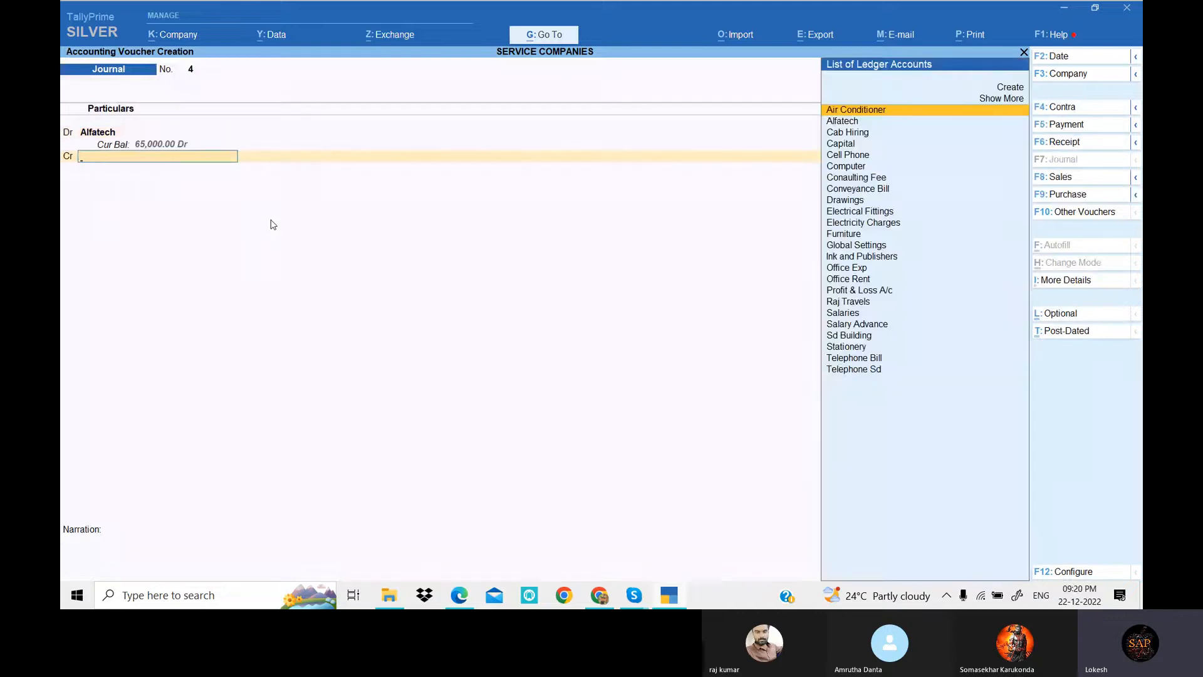
key("alt+Tab")
key("alt+Tab")
type("C")
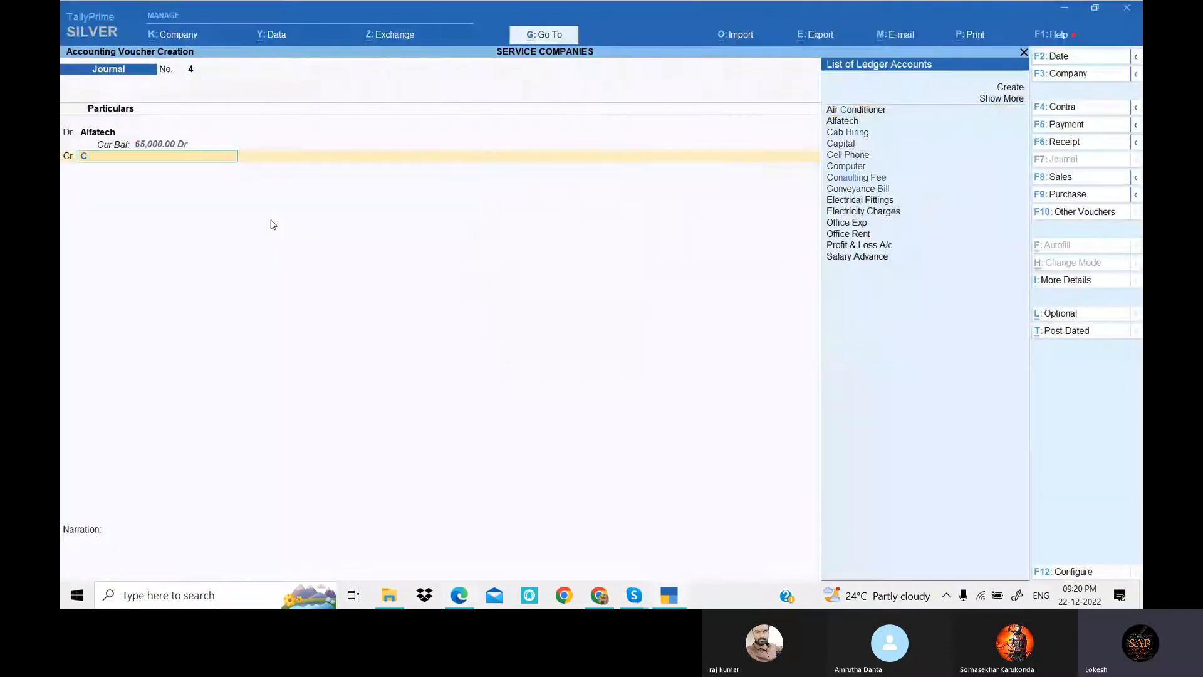
type("on")
key("Down")
key("Up")
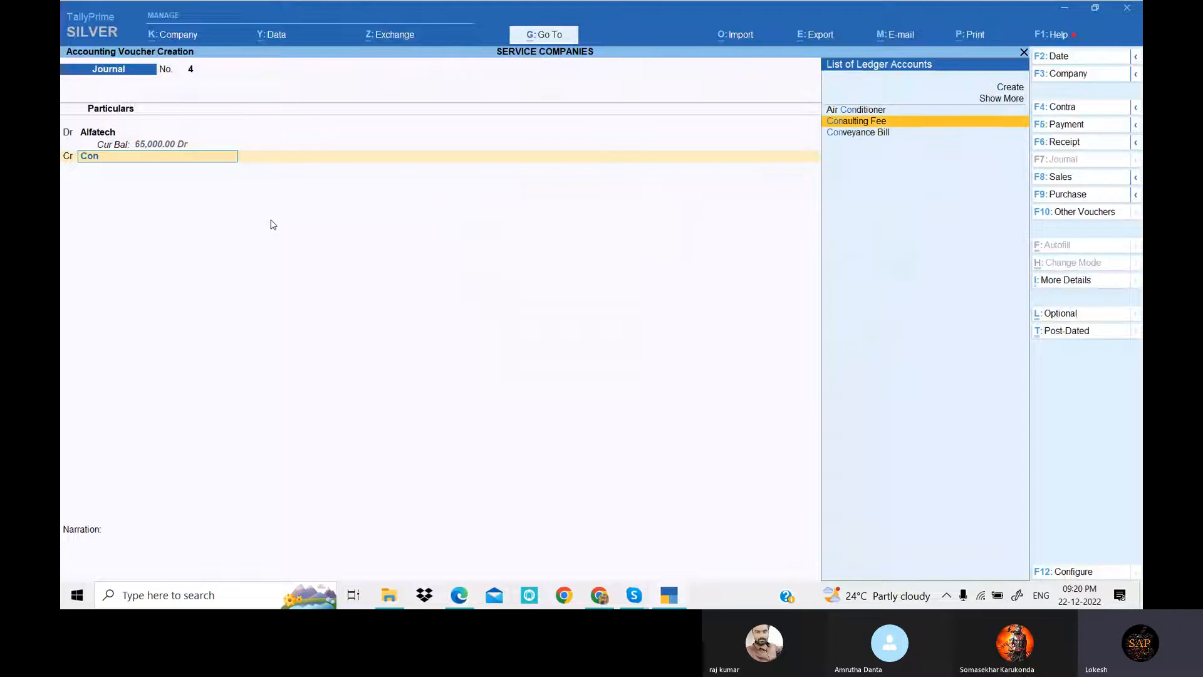
key("Return")
key("Return")
key("Return")
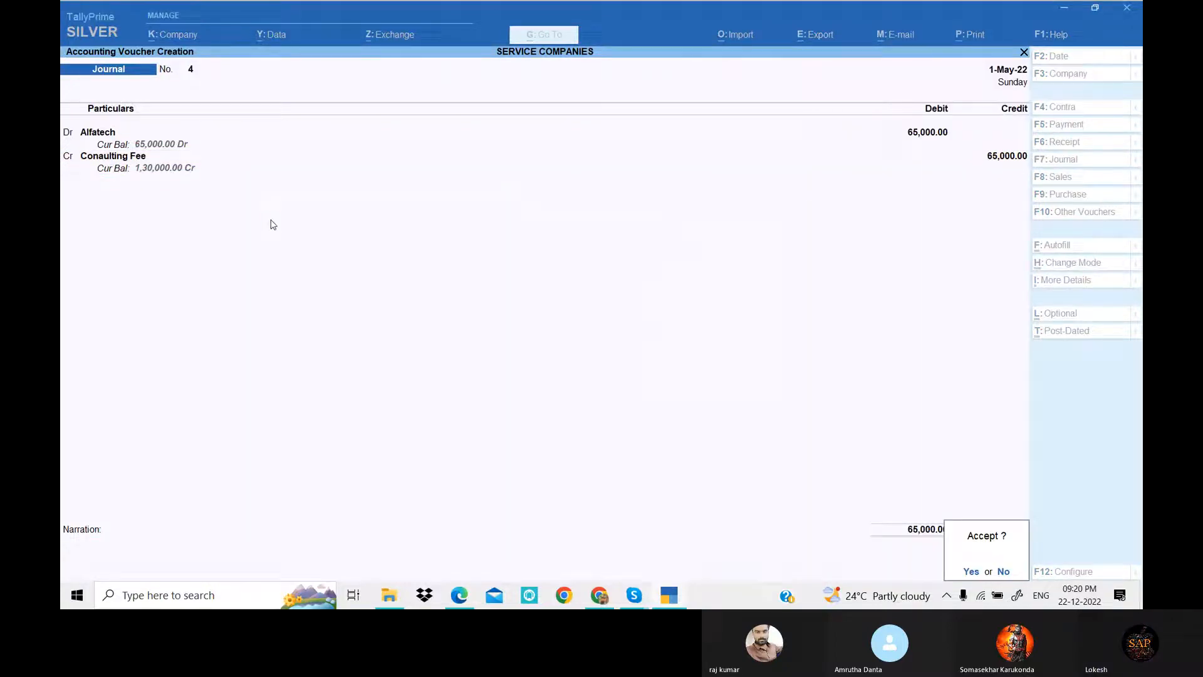
key("Return")
Copy the text Prepaid Magazine Subscription from entry 29 in the exercise PDF and return to TallyPrime.
key("alt+Tab")
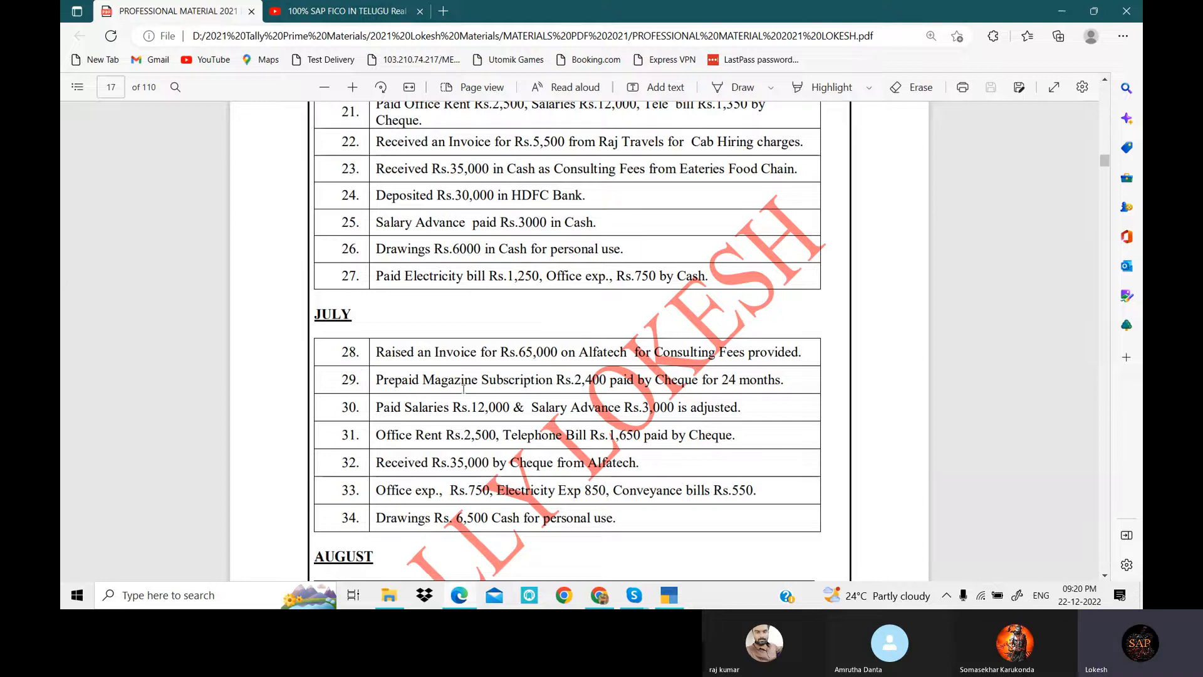
left_click_drag(555, 383, 369, 382)
key("ctrl+c")
left_click(669, 595)
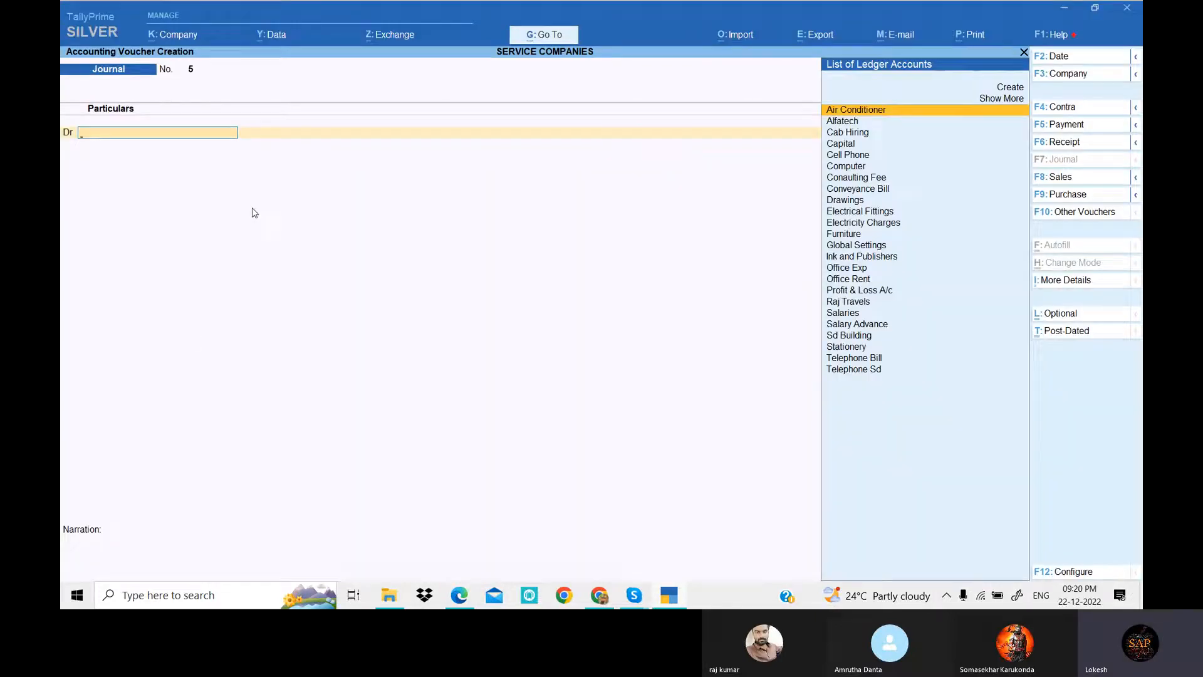
Start a Payment voucher and create the ledger Prepaid Magazine Subscription under Current Assets as its debit account.
left_click(1061, 130)
key("alt+c")
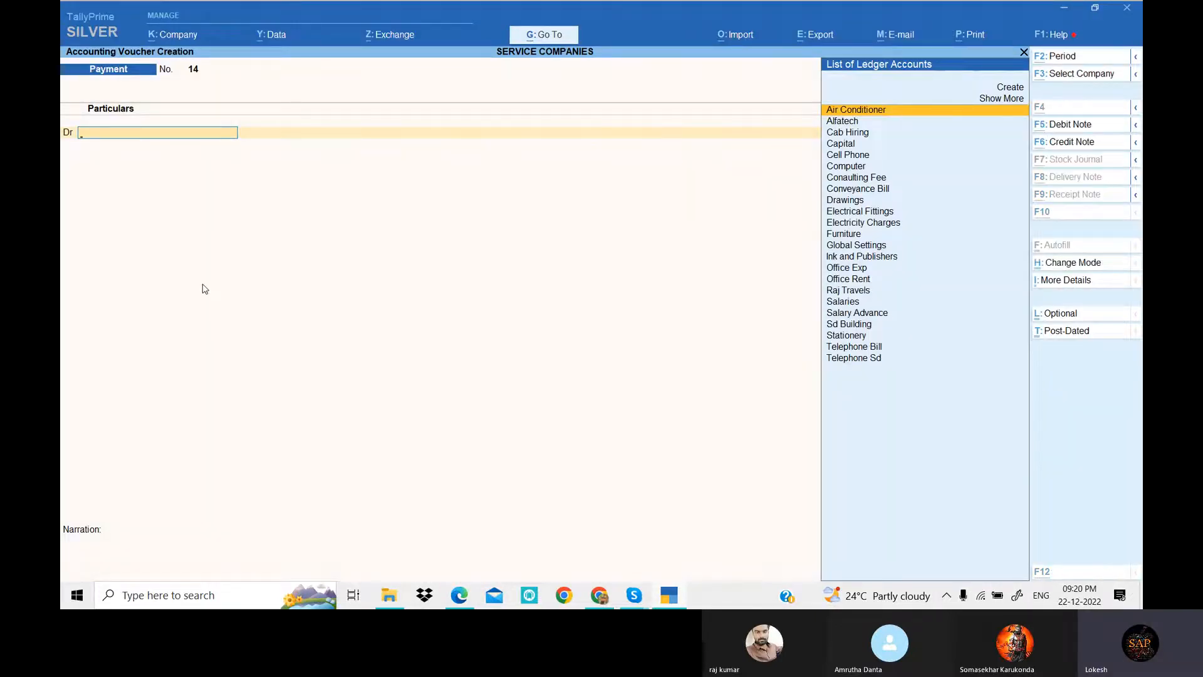
key("ctrl+v")
key("Return")
key("Return")
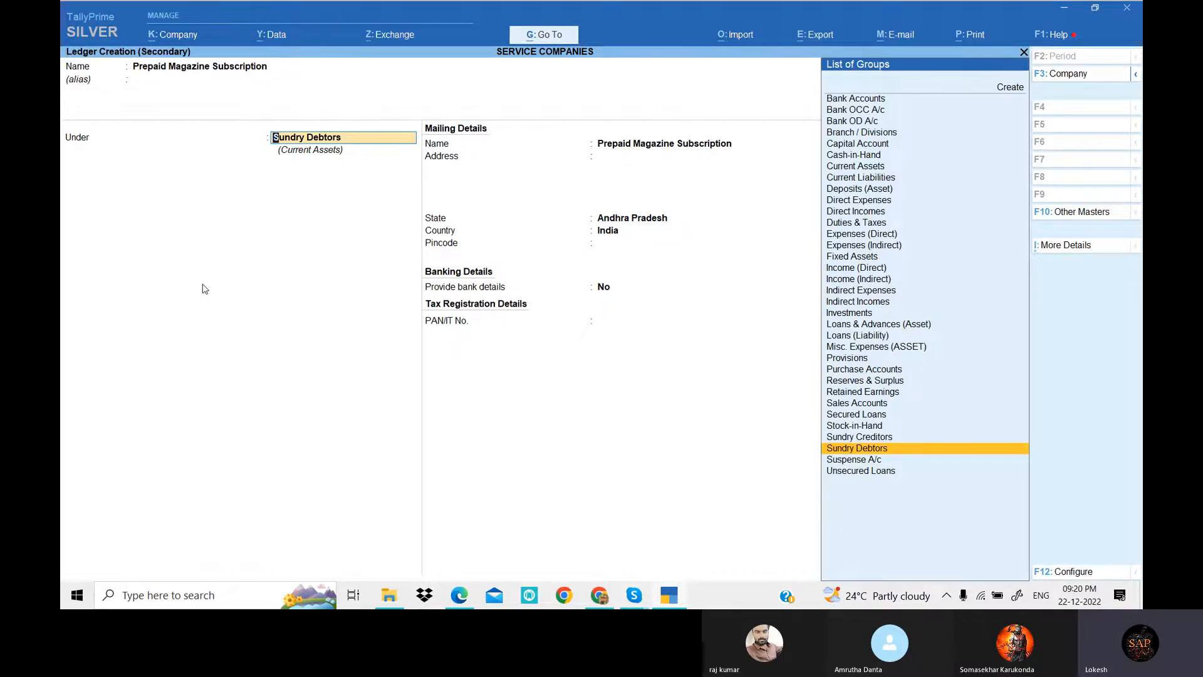
type("Cu")
key("Return")
key("Return")
key("Return")
key("Return")
key("Return")
key("Return")
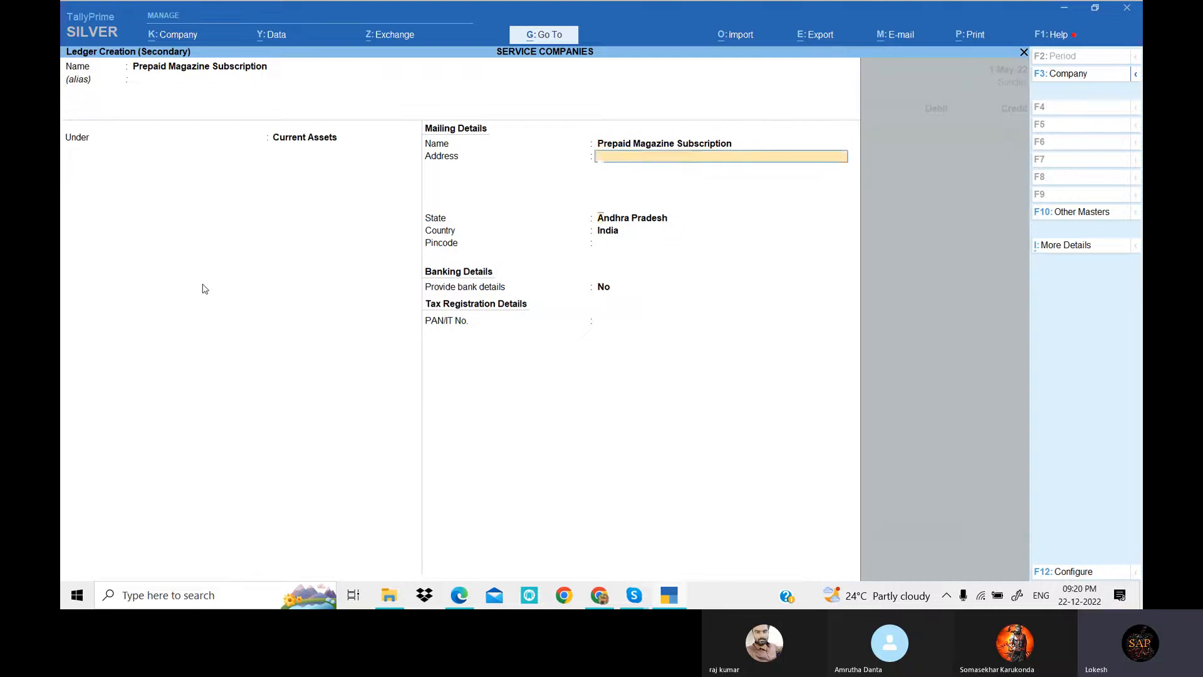
Check the subscription amount in the exercise PDF and debit Prepaid Magazine Subscription with 2,400 in the Payment voucher.
key("alt")
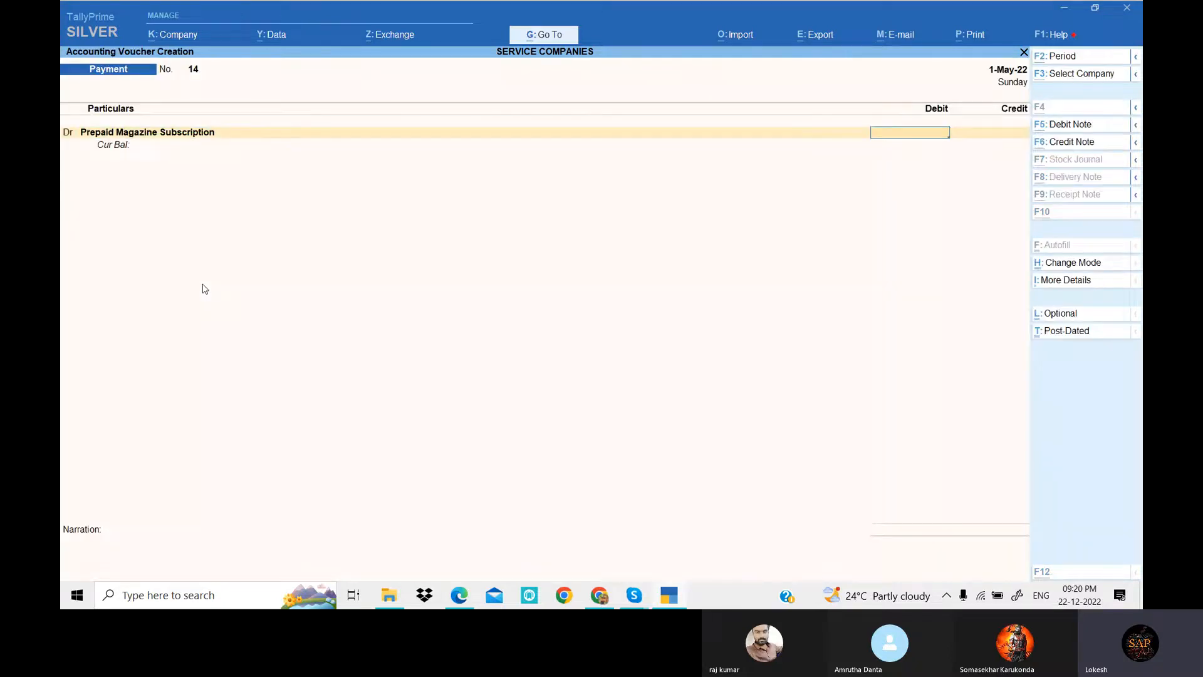
key("alt+Tab")
key("alt+Tab")
type("2")
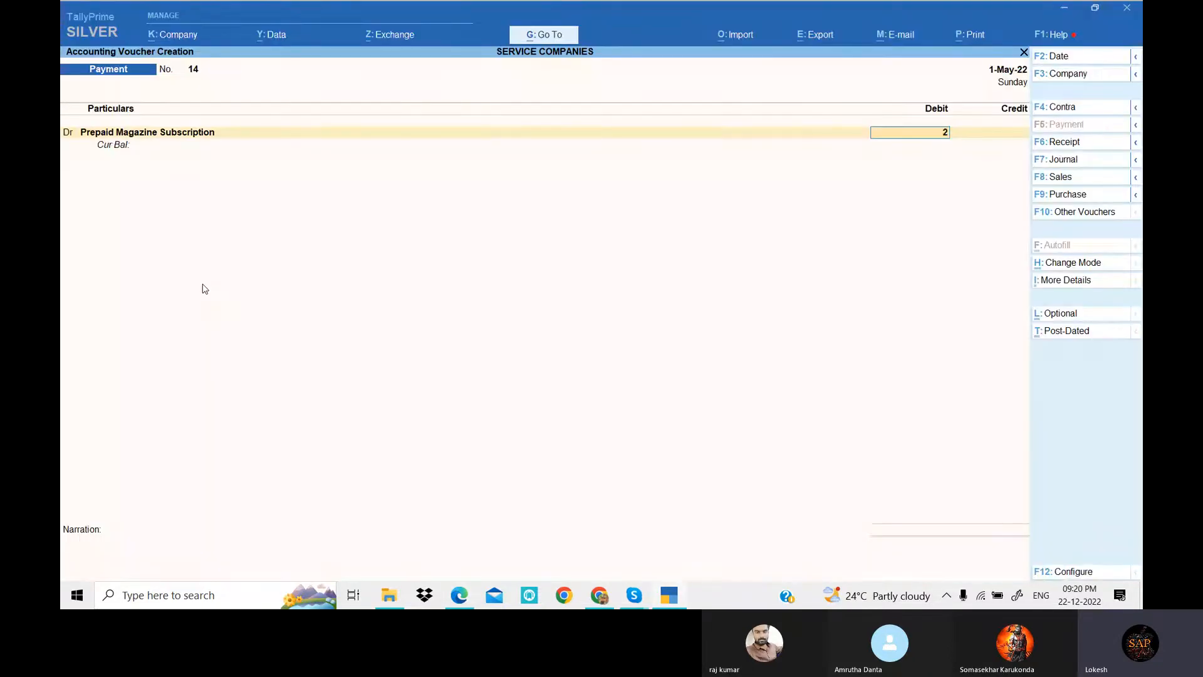
key("Return")
Check the payment mode in the exercise PDF, credit Hdfc Bank with 2,400, and save the magazine subscription payment.
key("alt")
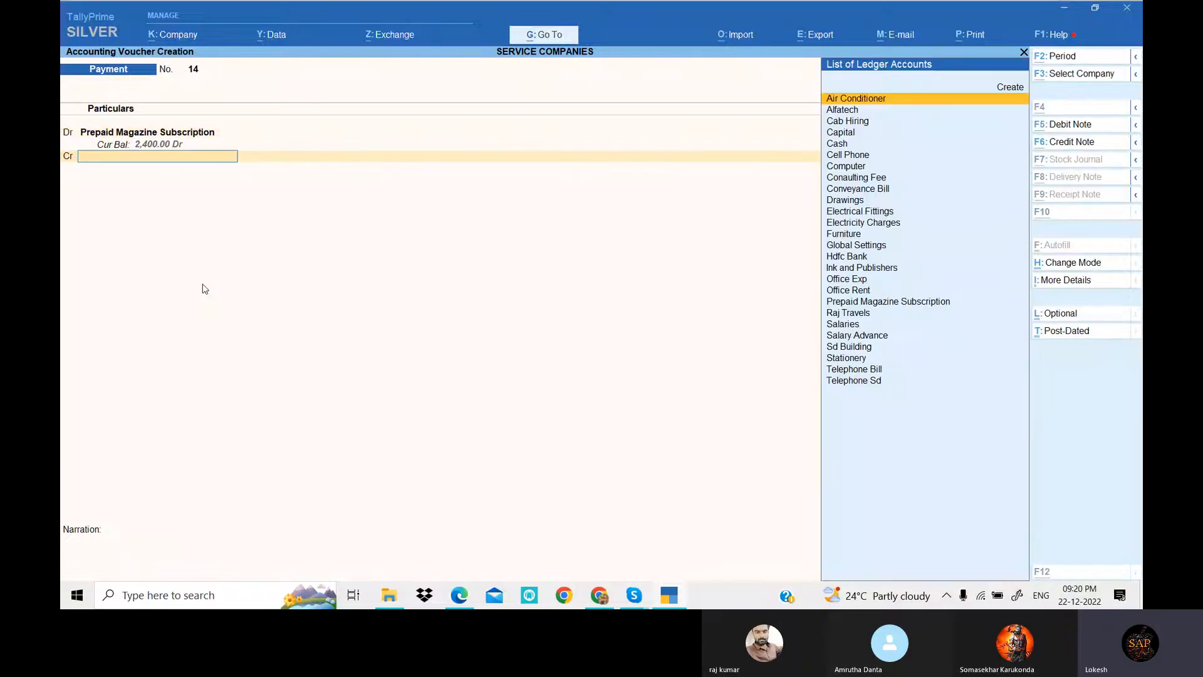
key("alt+Tab")
key("alt+Tab")
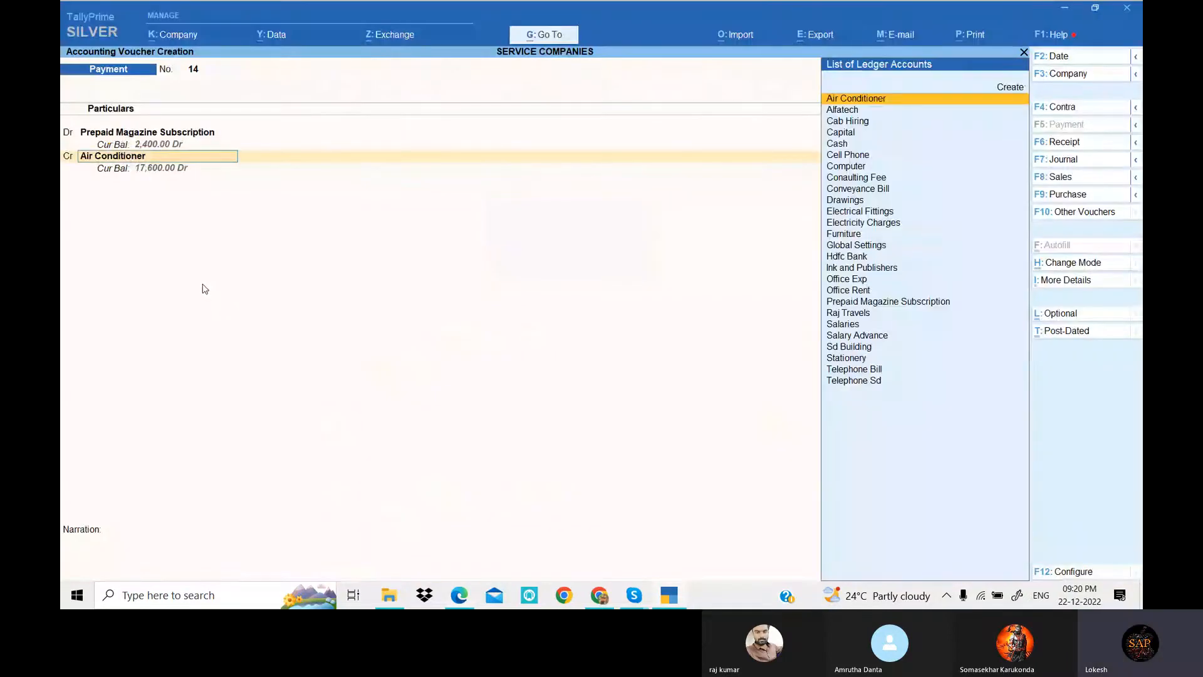
type("H")
key("Return")
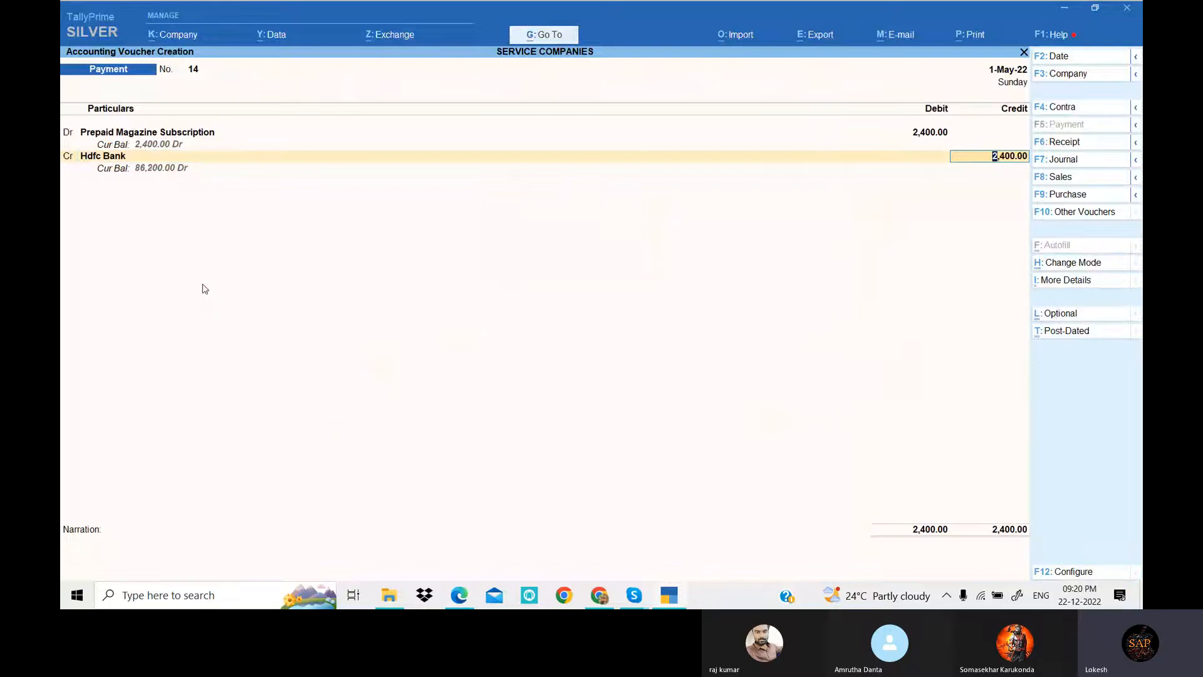
key("Return")
key("Return")
key("Return")
key("Return")
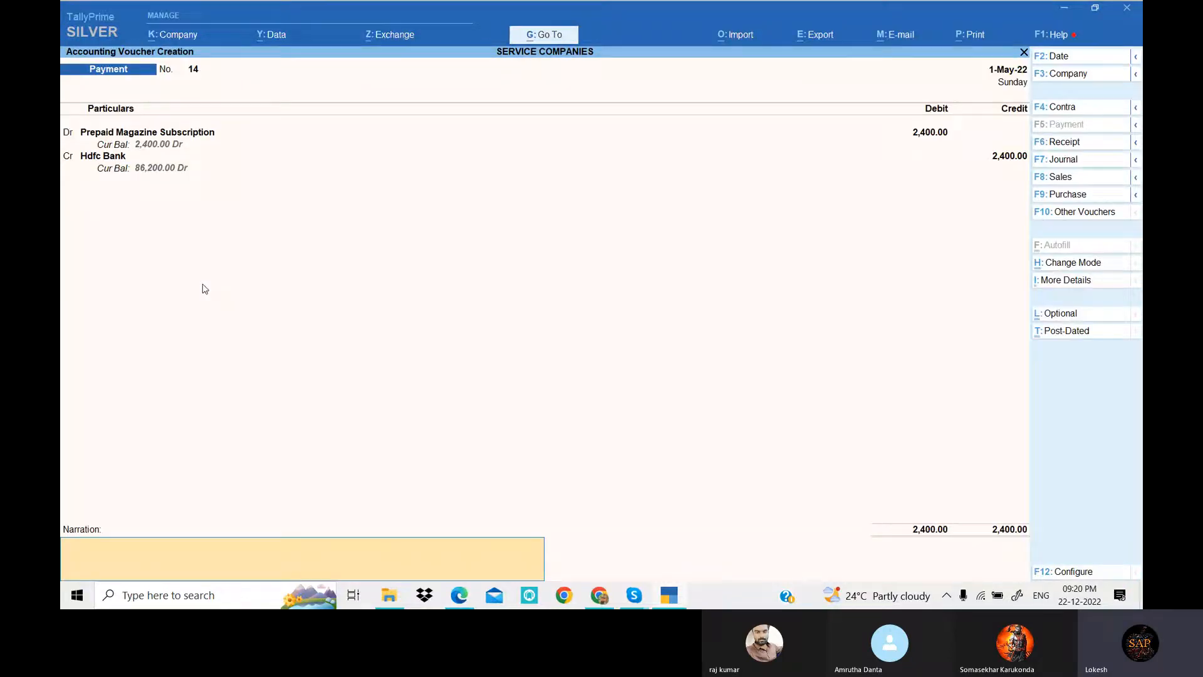
key("Return")
key("Return")
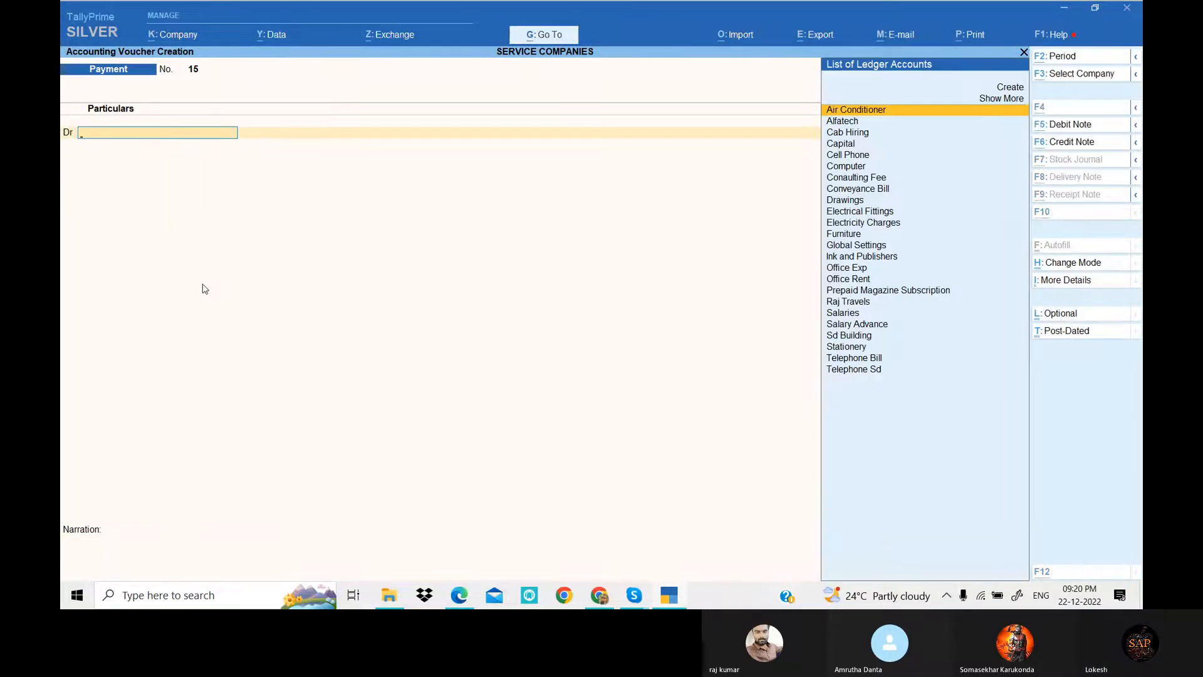
Read entry 30 in the exercise PDF and debit Salaries with 12,000 in a new TallyPrime Payment voucher.
key("alt+Tab")
scroll(607, 411, "down", 2)
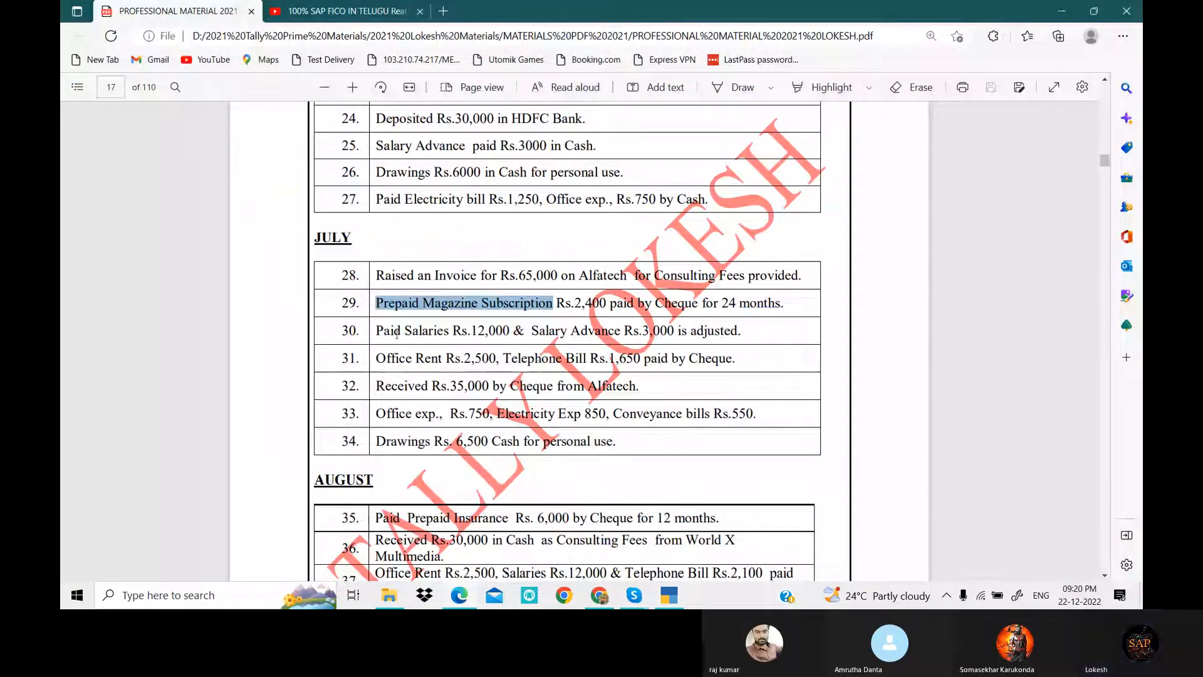
left_click_drag(376, 330, 535, 329)
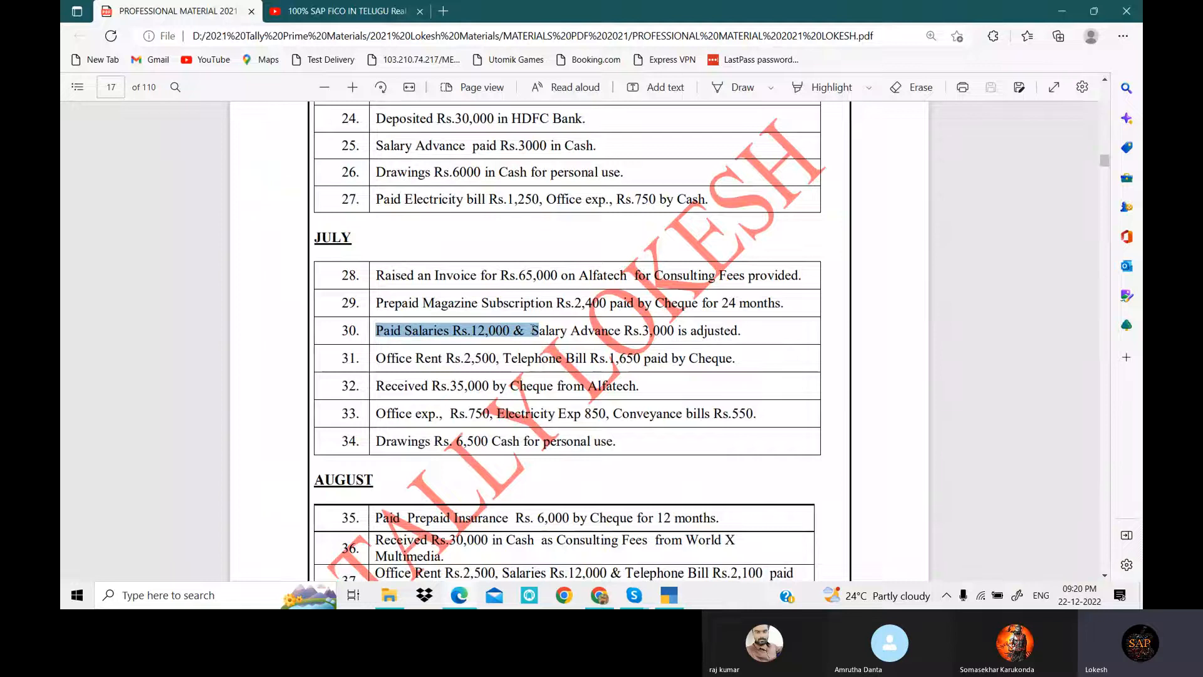
left_click(535, 329)
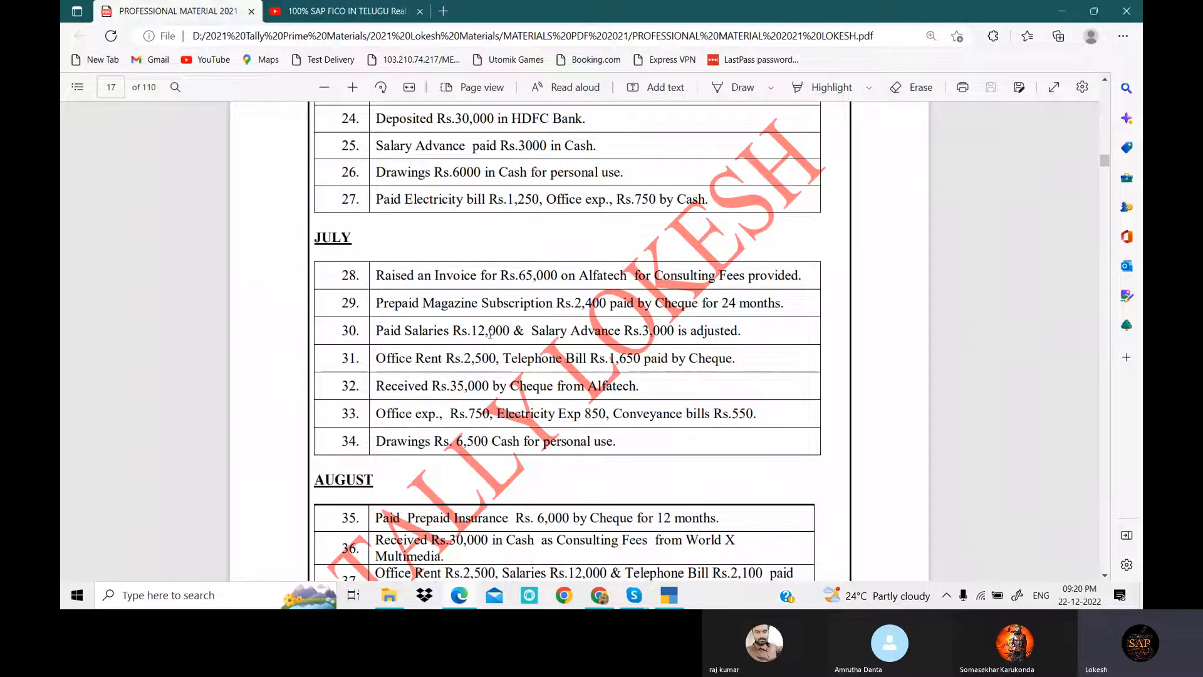
key("alt+Tab")
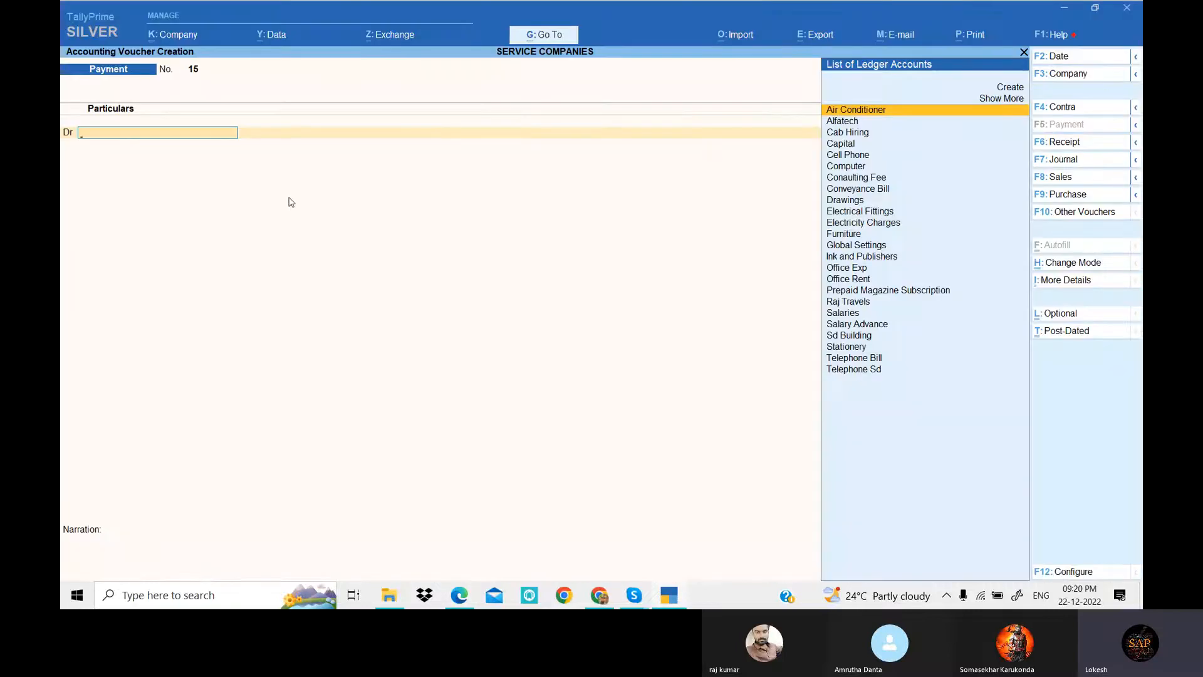
type("sal")
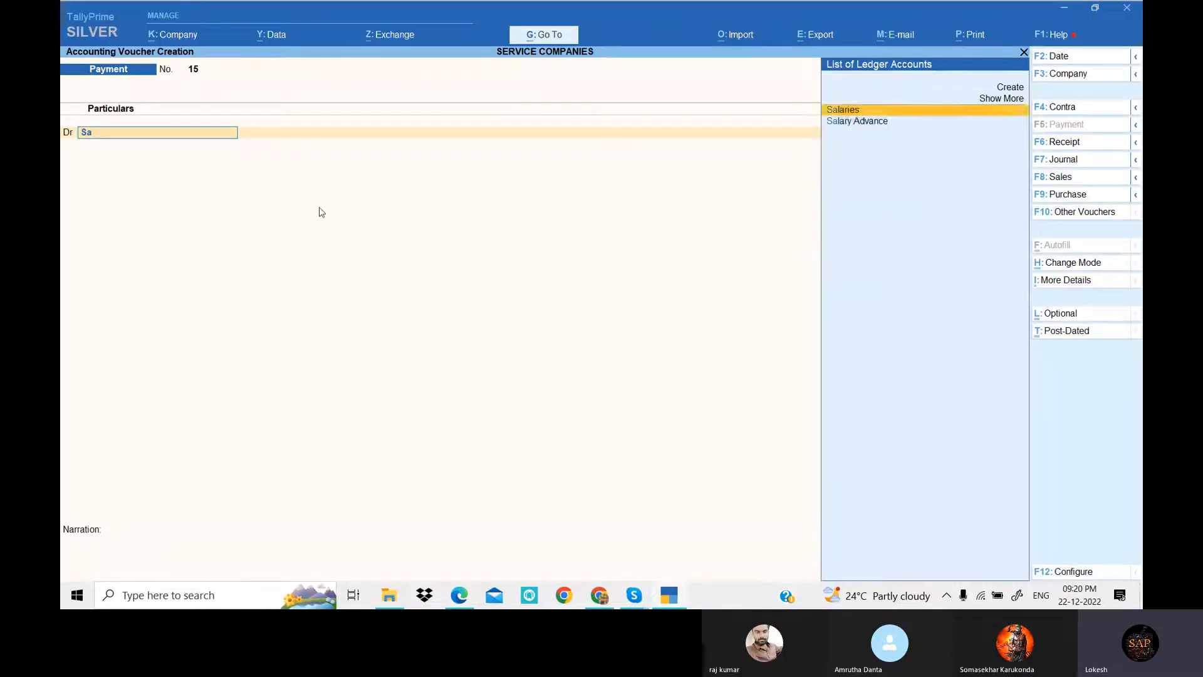
key("Return")
type("12000")
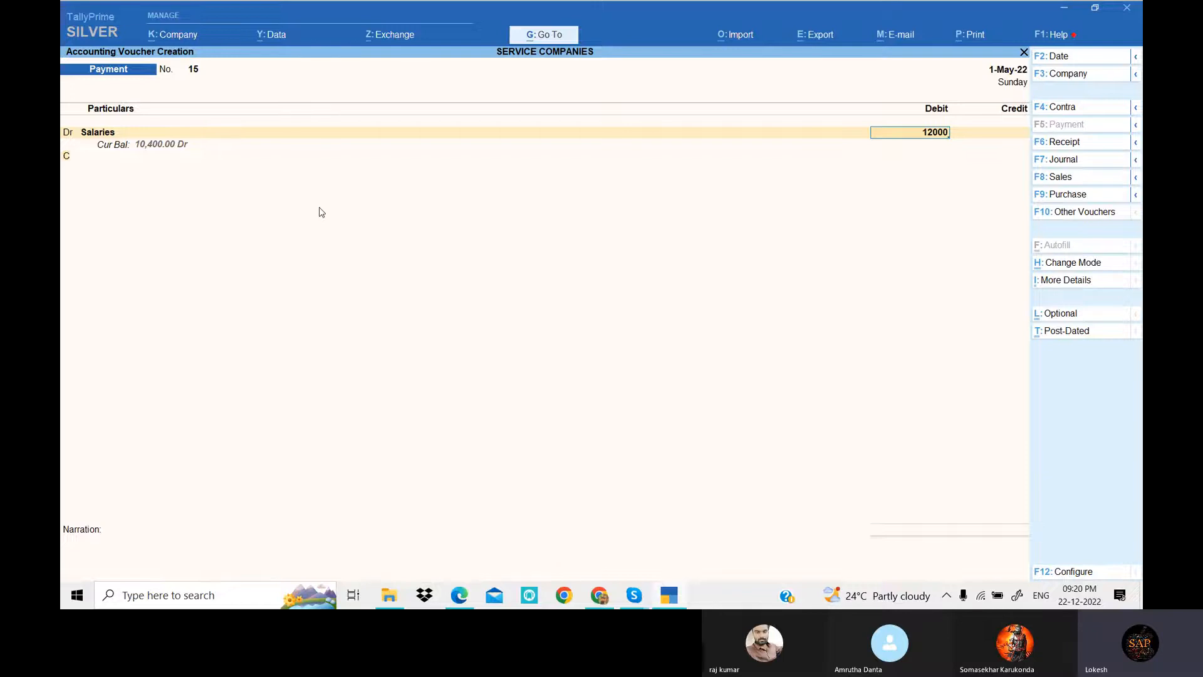
key("Return")
Credit the Salary Advance ledger with 3,000 in the salaries Payment voucher.
type("Sa")
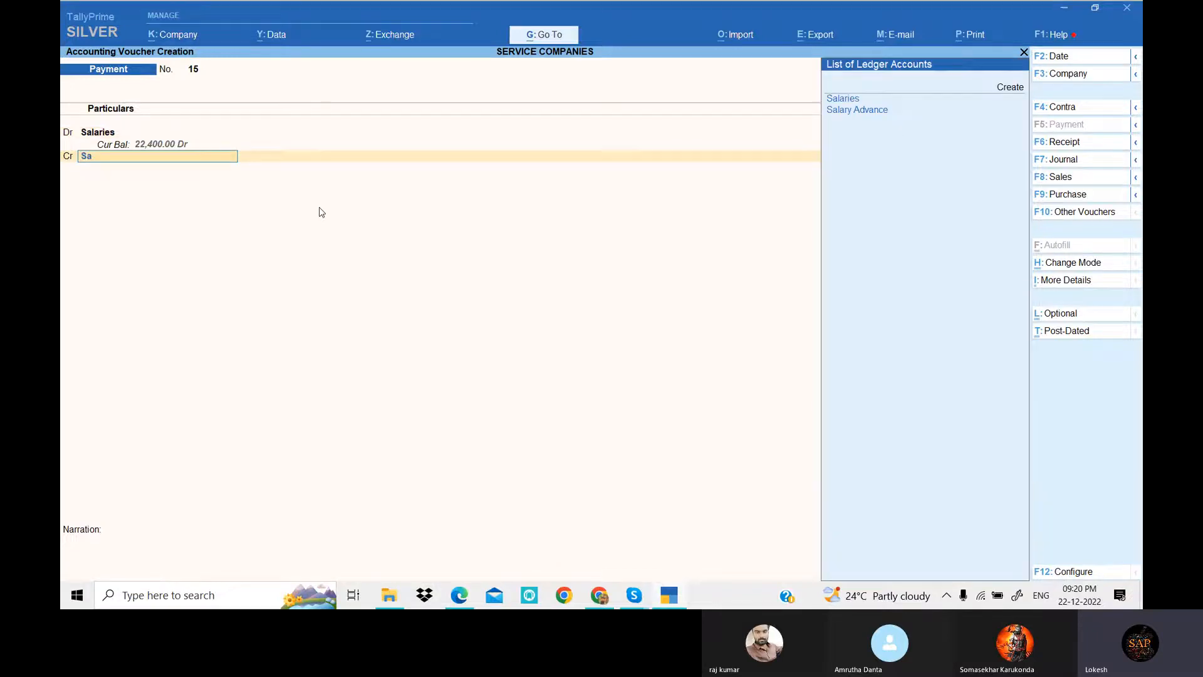
key("Down")
key("Return")
type("3")
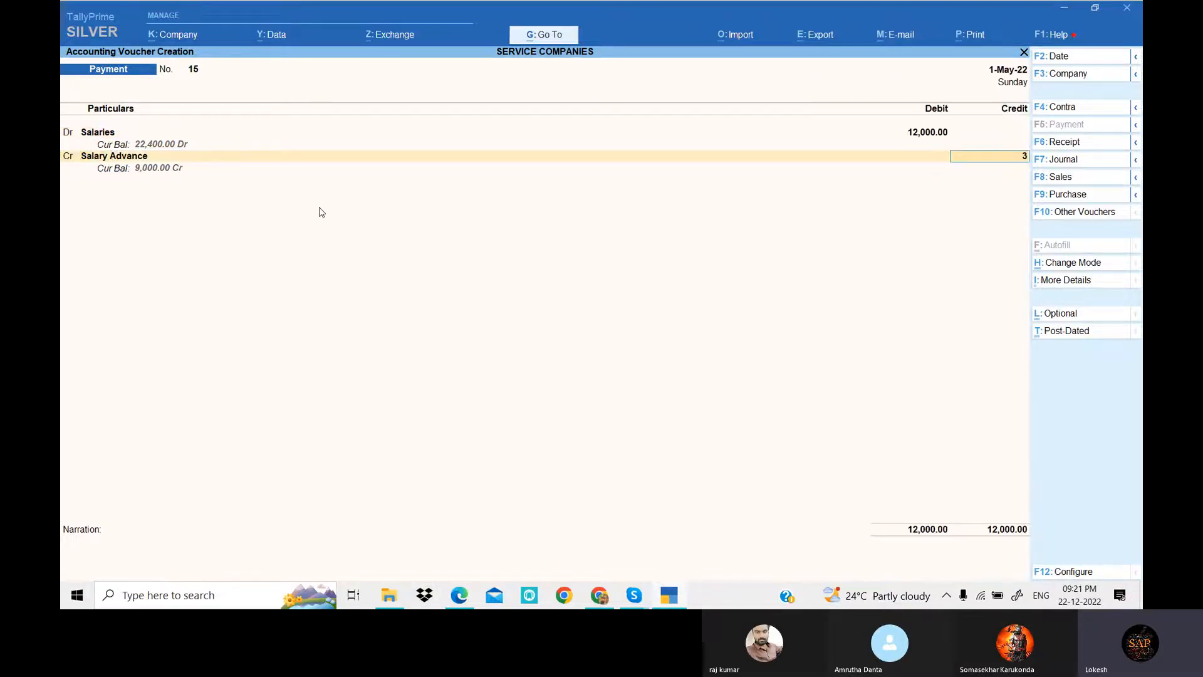
type("000")
key("Return")
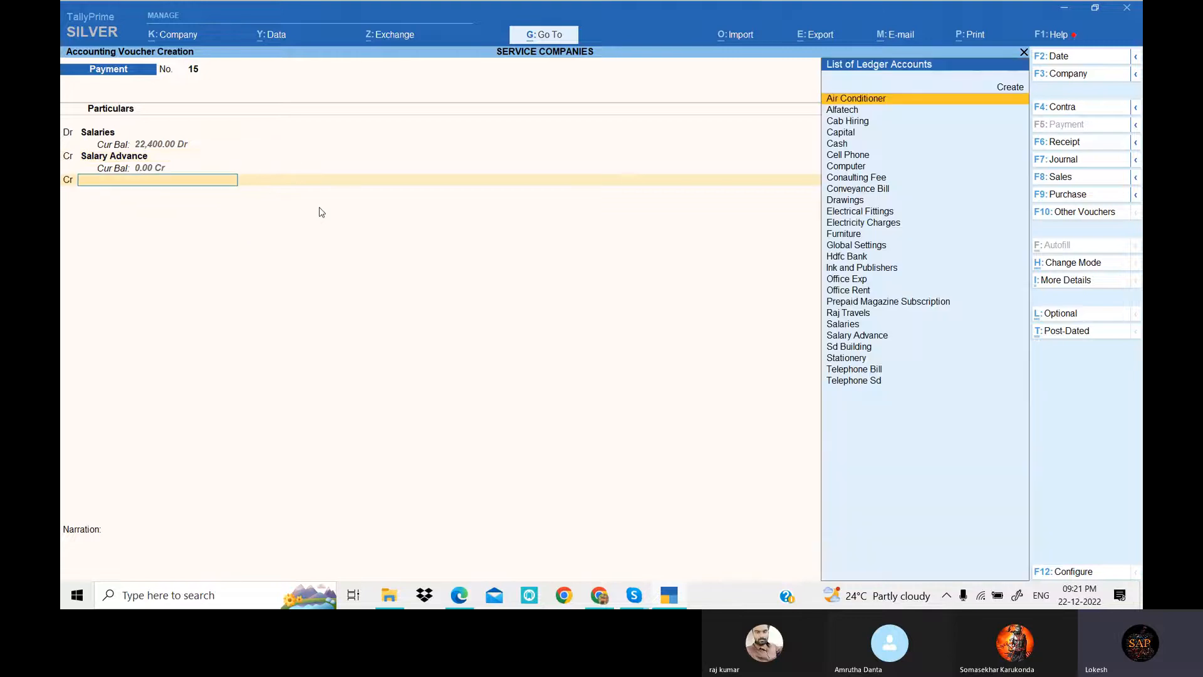
Credit Hdfc Bank with the remaining 9,000 and save the salaries Payment voucher.
type("h")
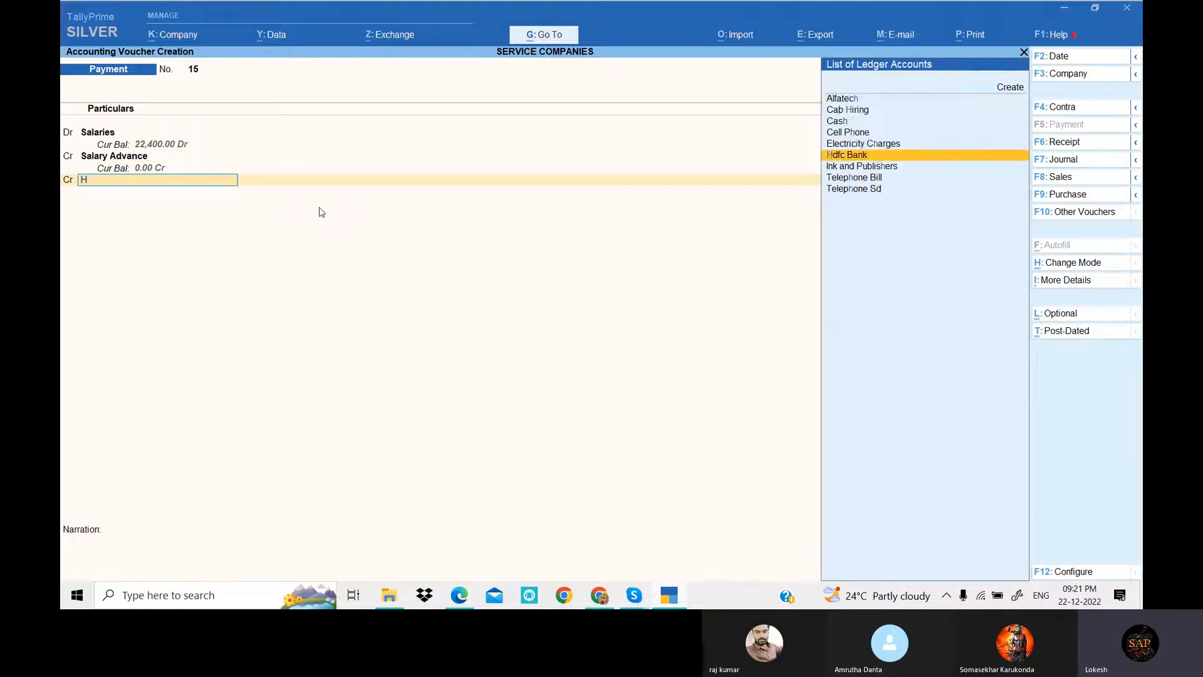
key("Return")
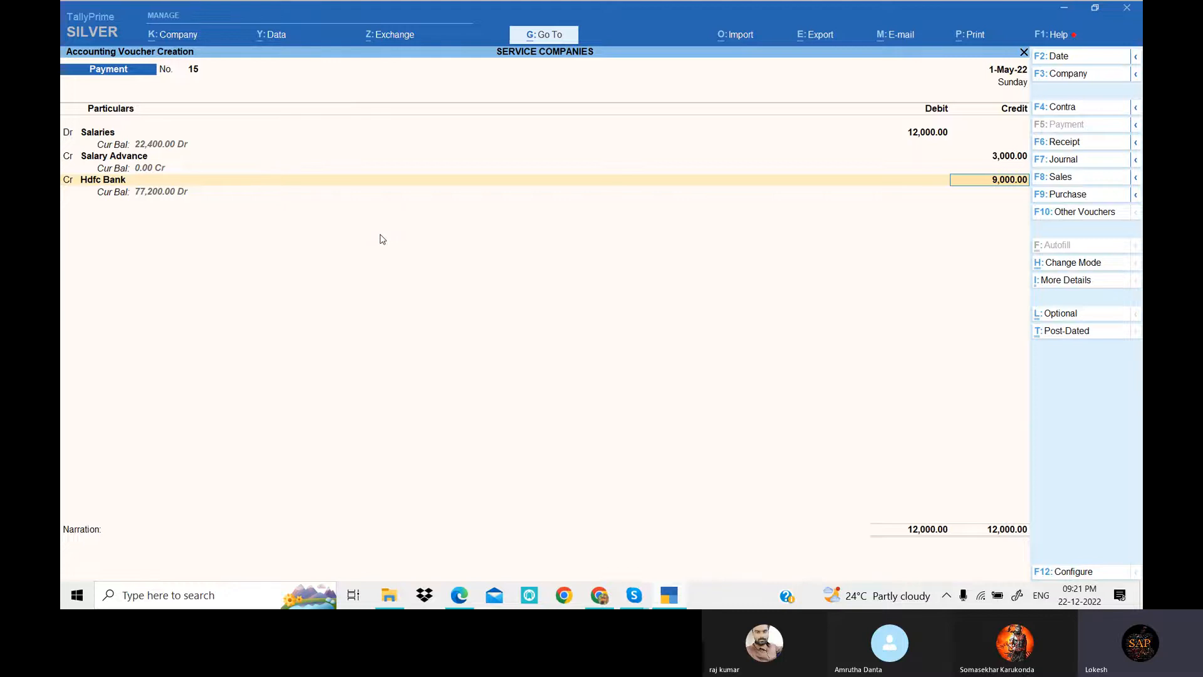
key("Return")
key("Return")
key("Return")
key("Return")
key("Return")
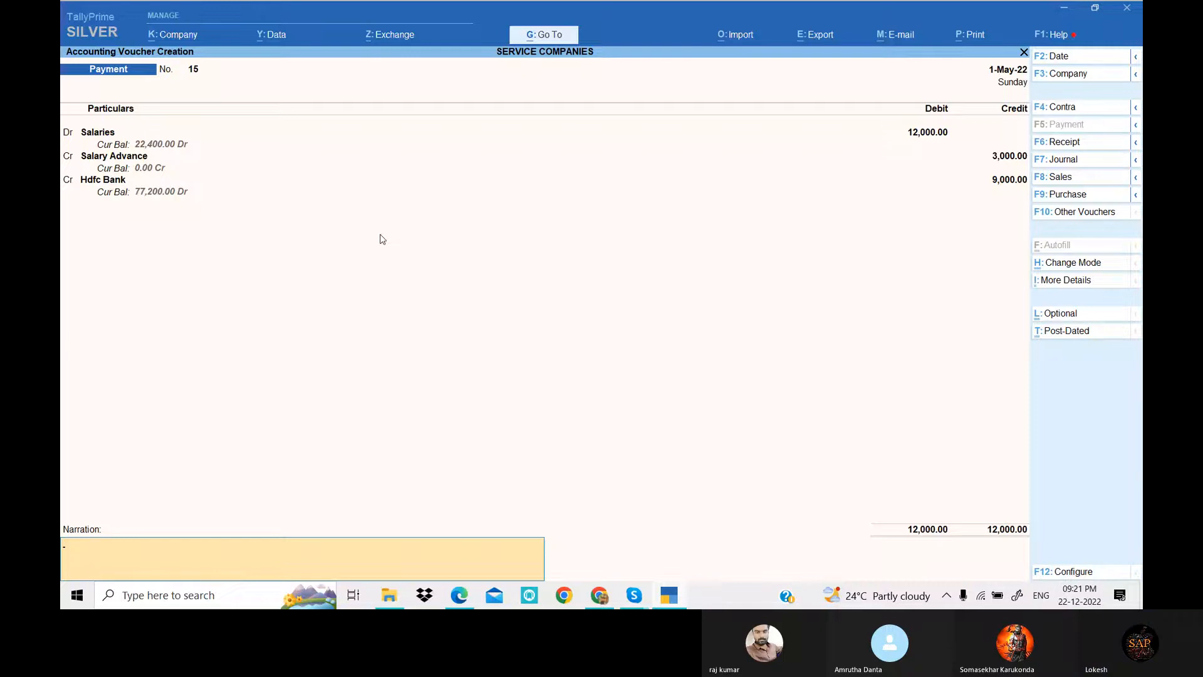
key("Return")
Copy the text Prepaid Insurance from August entry 35 in the exercise PDF and return to TallyPrime.
left_click(460, 595)
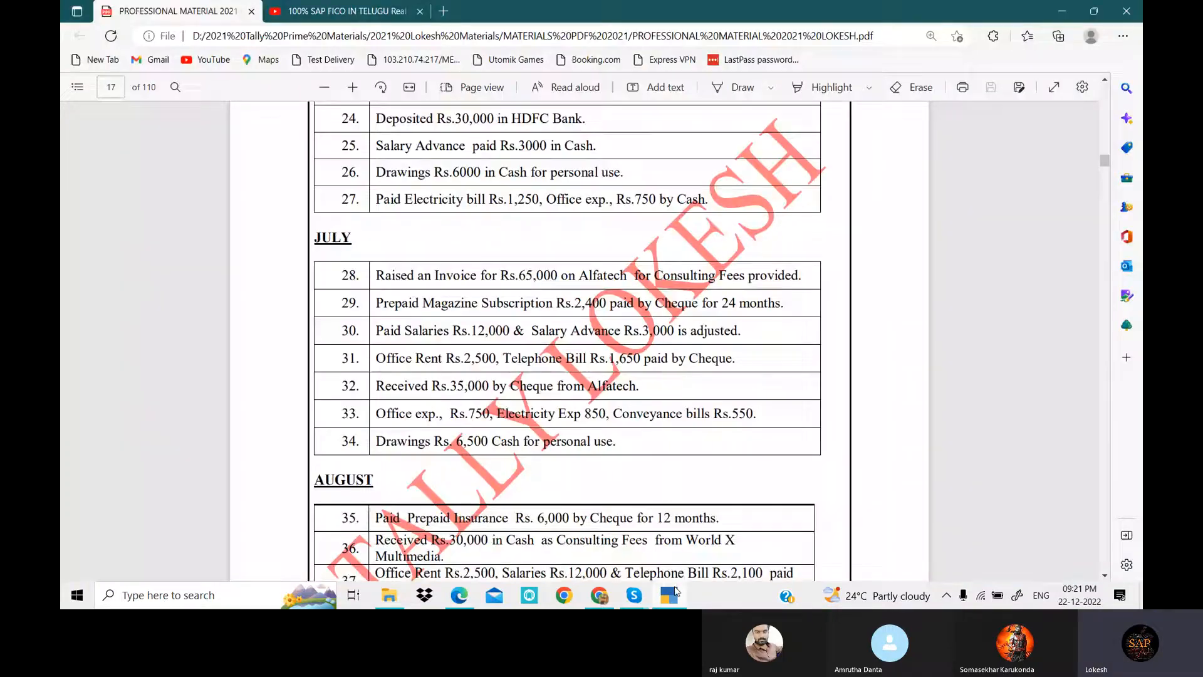
scroll(470, 381, "down", 1)
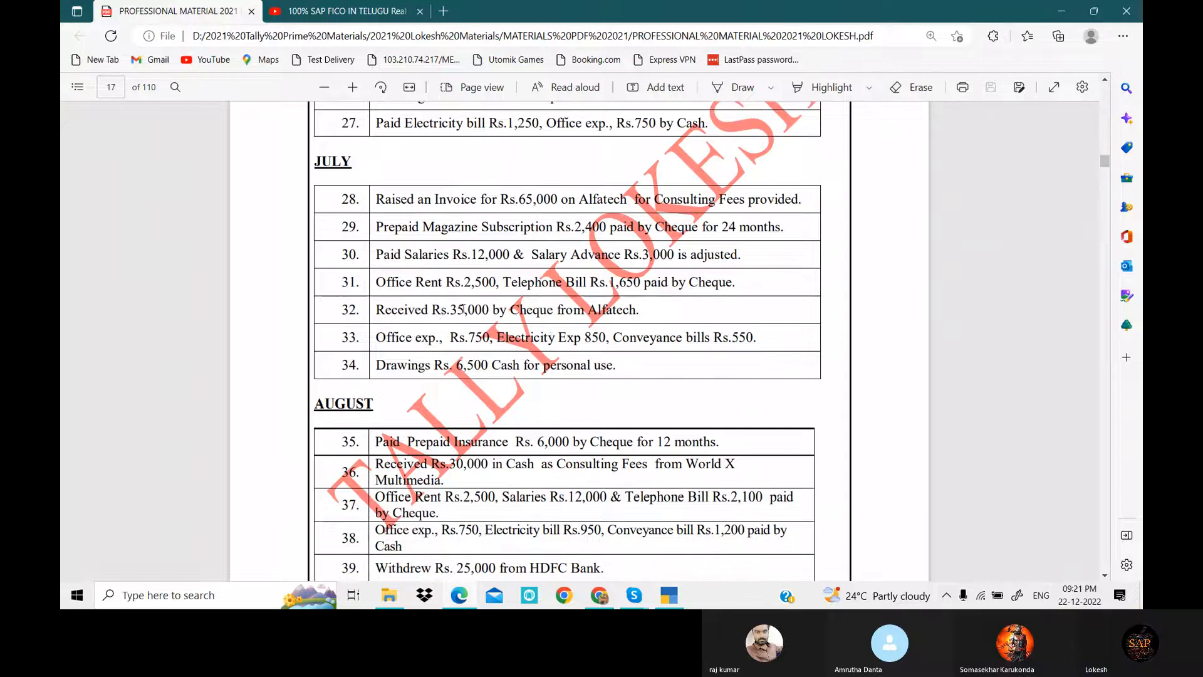
scroll(463, 311, "down", 2)
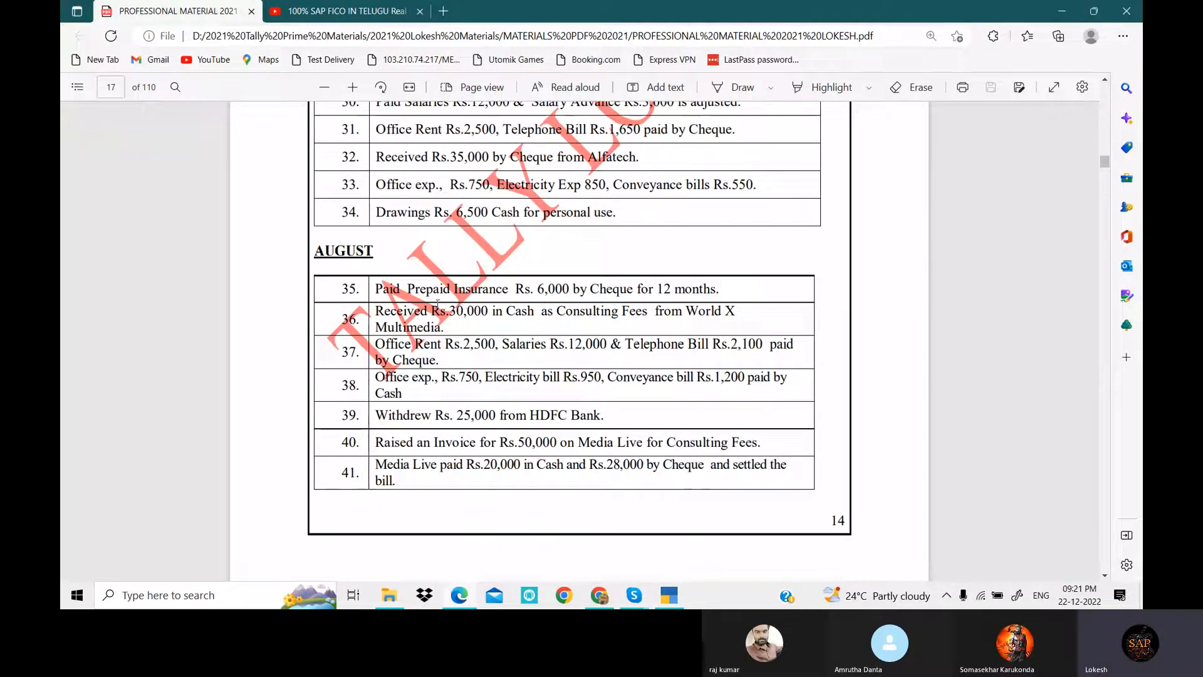
left_click_drag(408, 289, 507, 292)
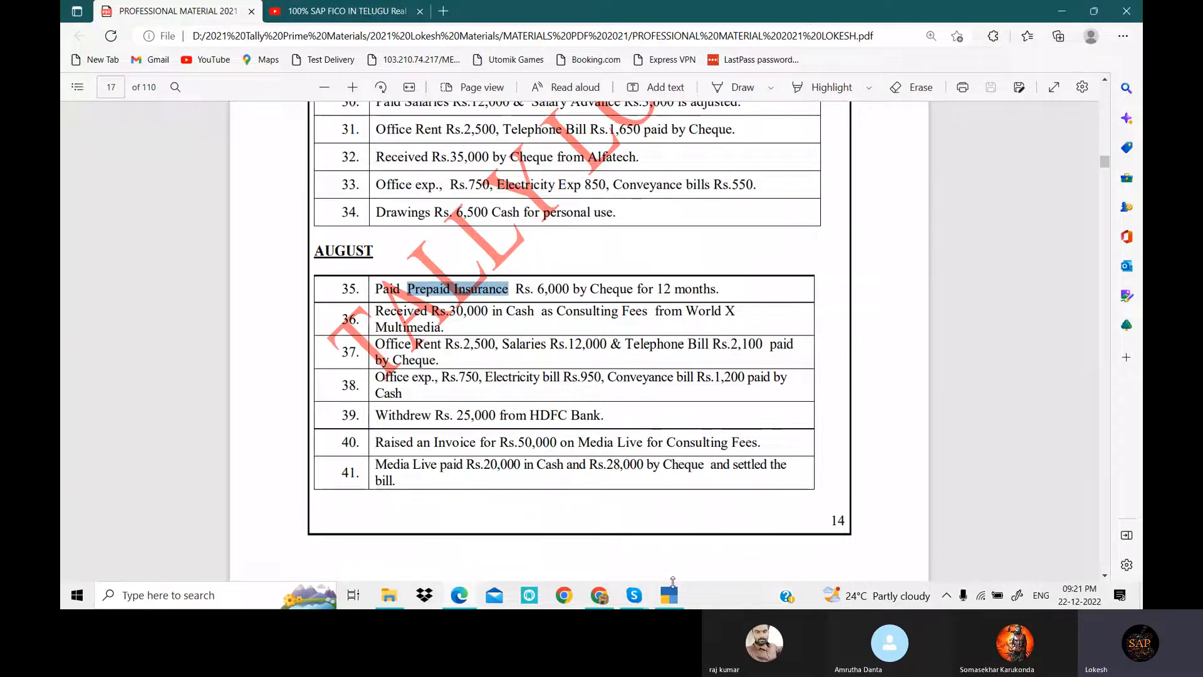
left_click(676, 600)
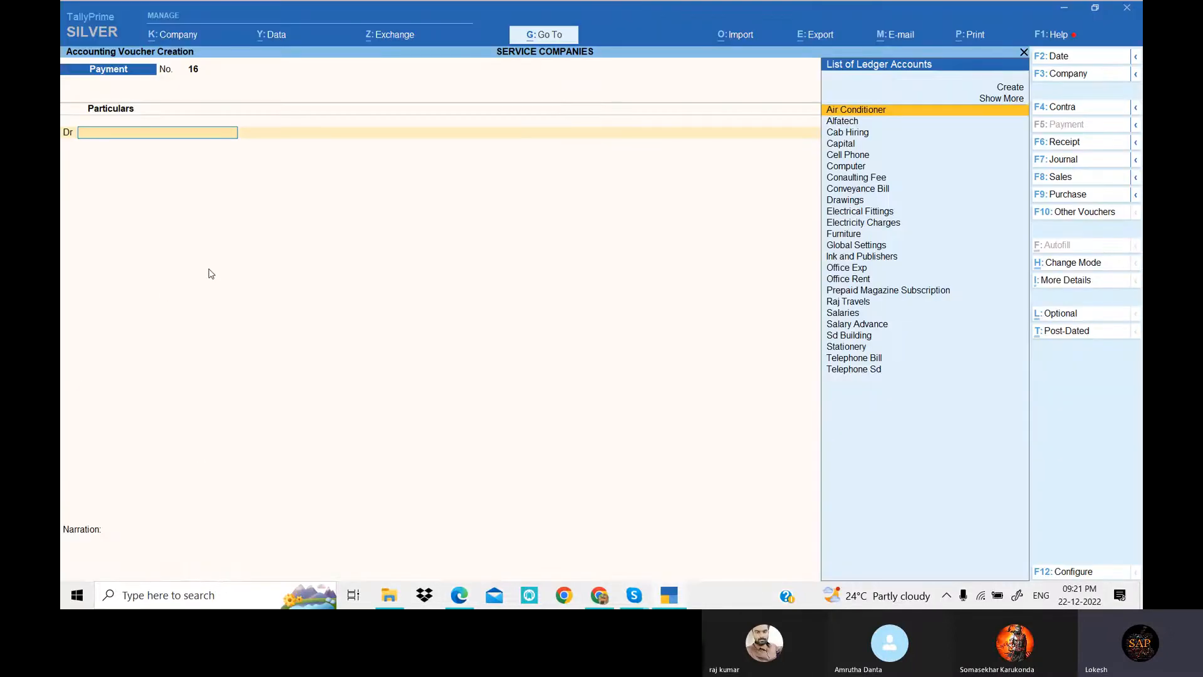
Create the ledger Prepaid Insurance under Current Assets as the debit account of the new Payment voucher.
key("alt+c")
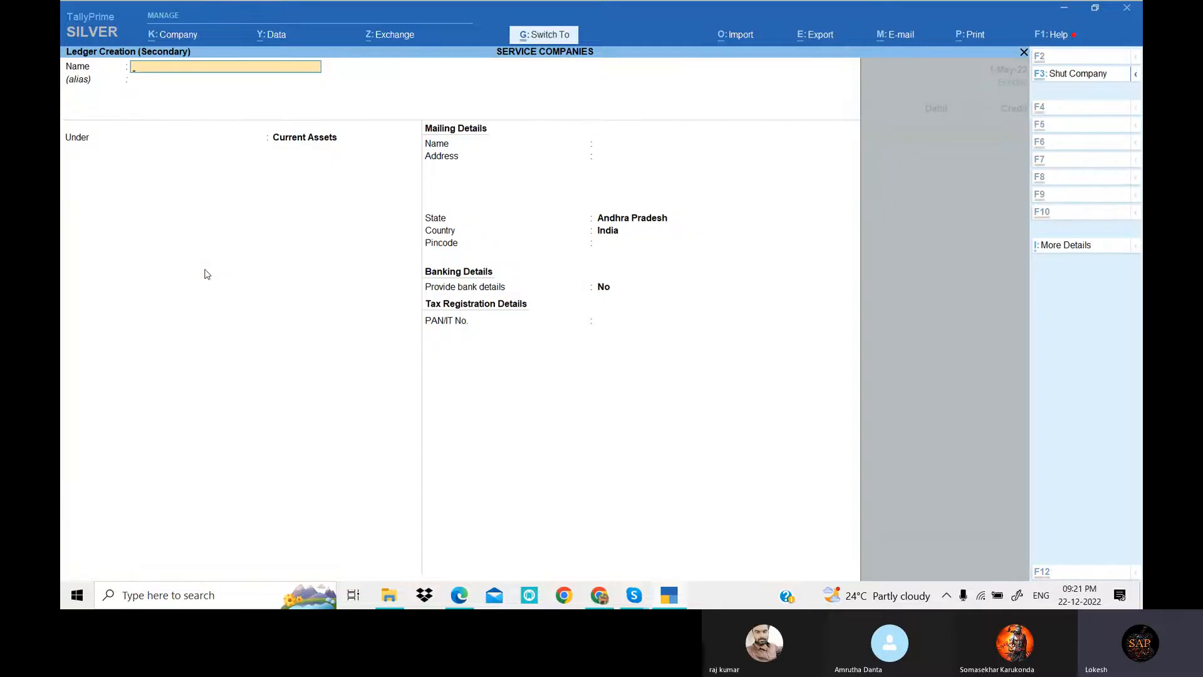
key("ctrl+alt+v")
key("Return")
key("Return")
key("Return")
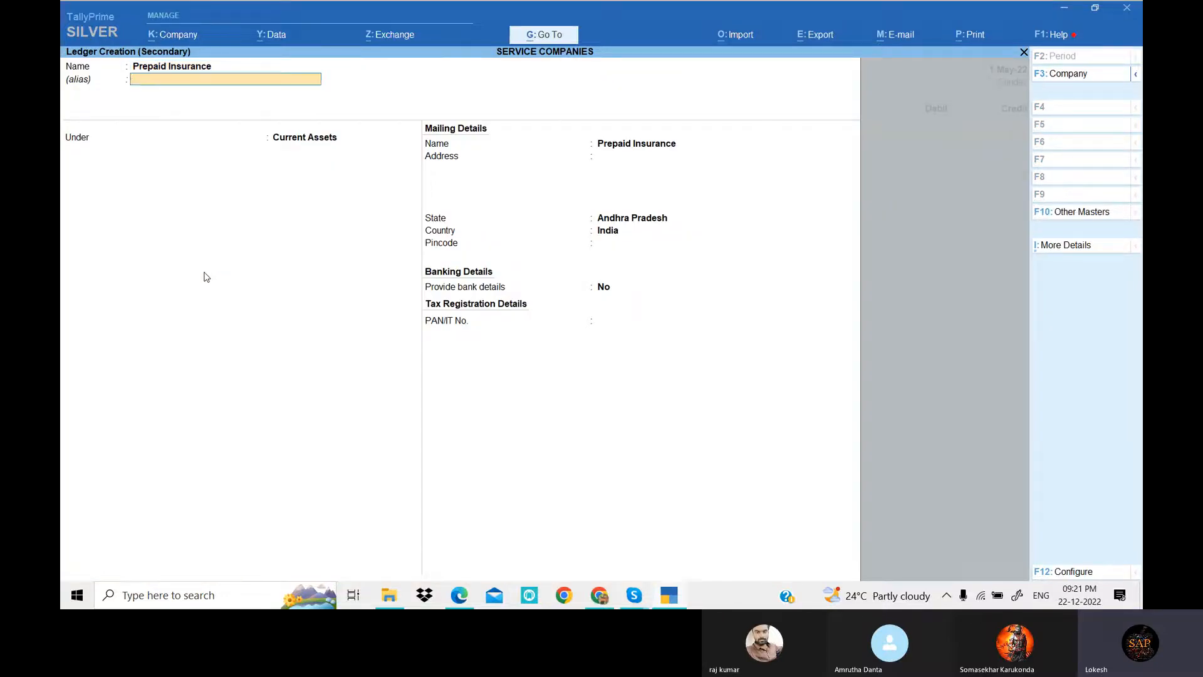
key("Return")
key("Return")
key("Return")
key("Return")
key("Return")
key("Return")
key("Return")
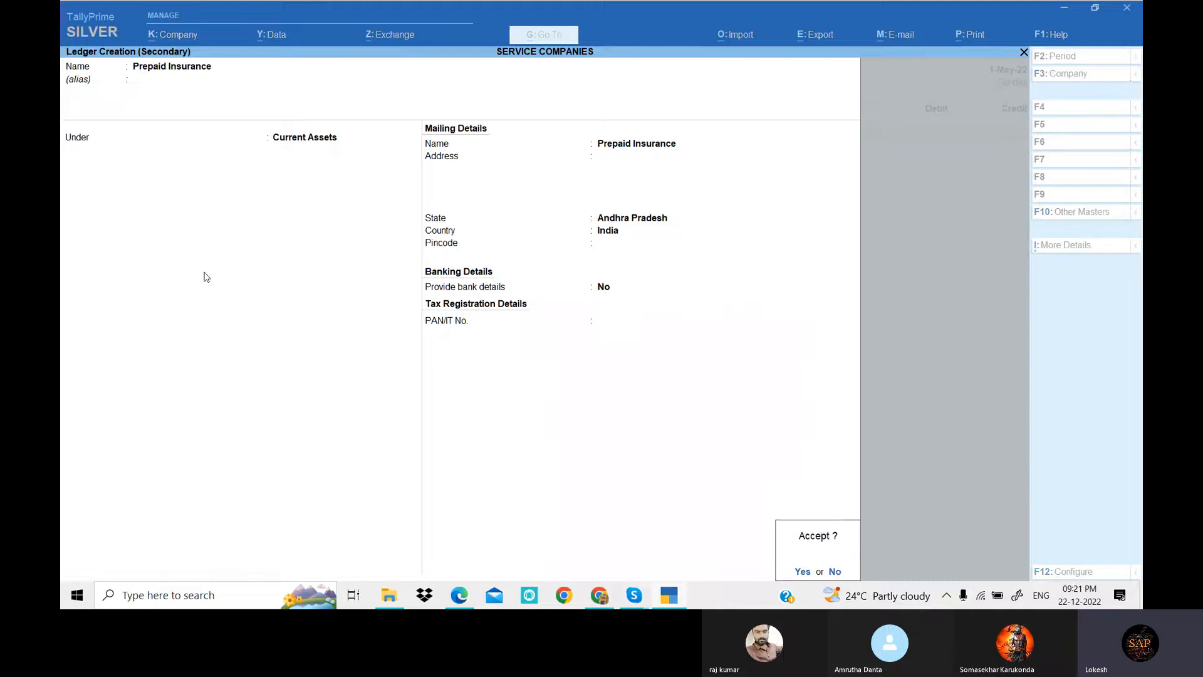
key("y")
Check the insurance amount in the exercise PDF and debit Prepaid Insurance with 6,000.
key("alt+Tab")
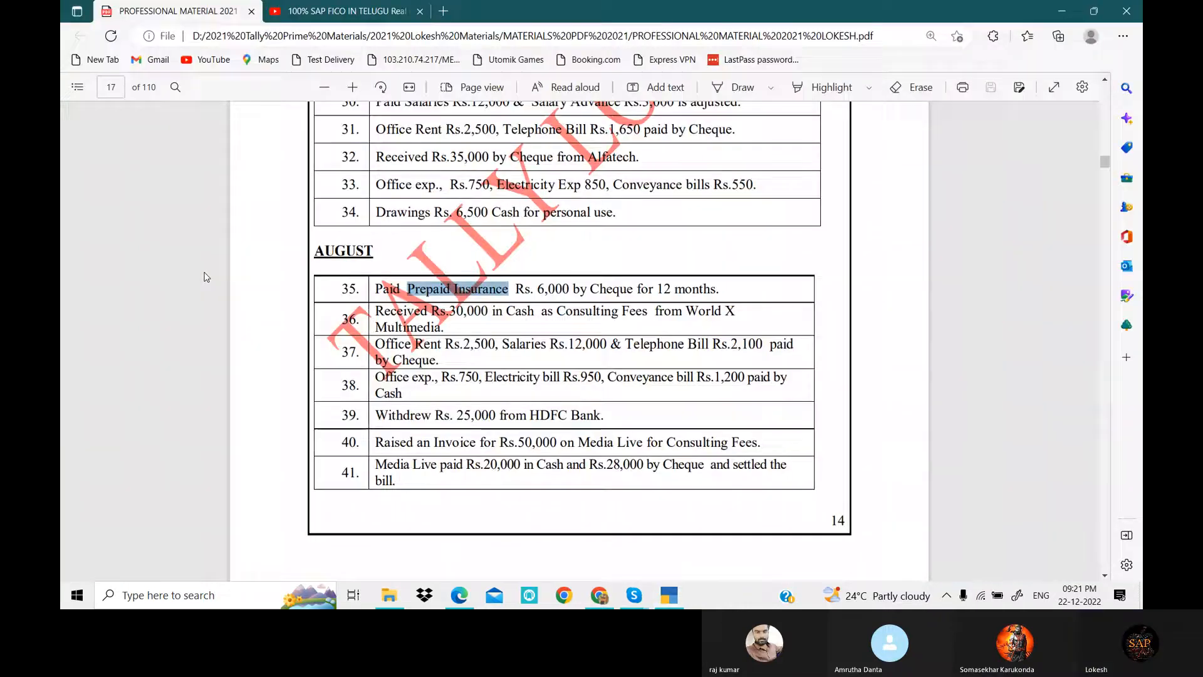
key("alt+Tab")
type("6000")
key("Return")
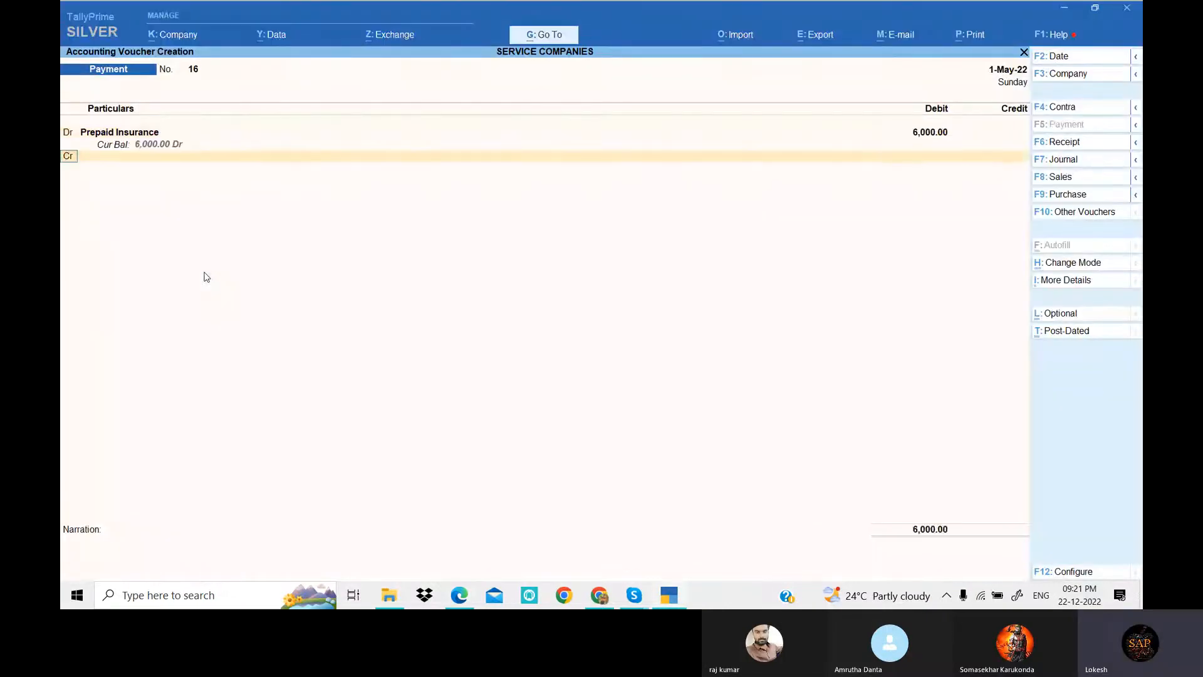
Credit Hdfc Bank with 6,000, keep the default cheque allocation, and save the Prepaid Insurance Payment voucher.
type("H")
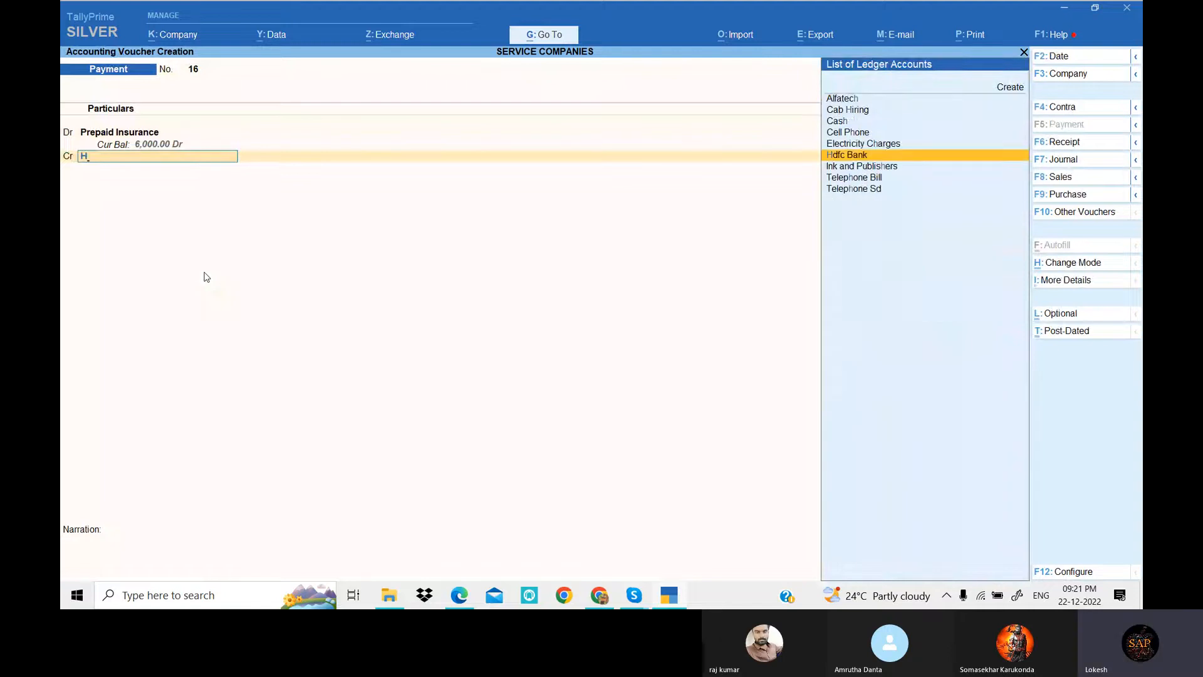
key("Return")
key("Return")
key("Return")
key("Return")
key("Return")
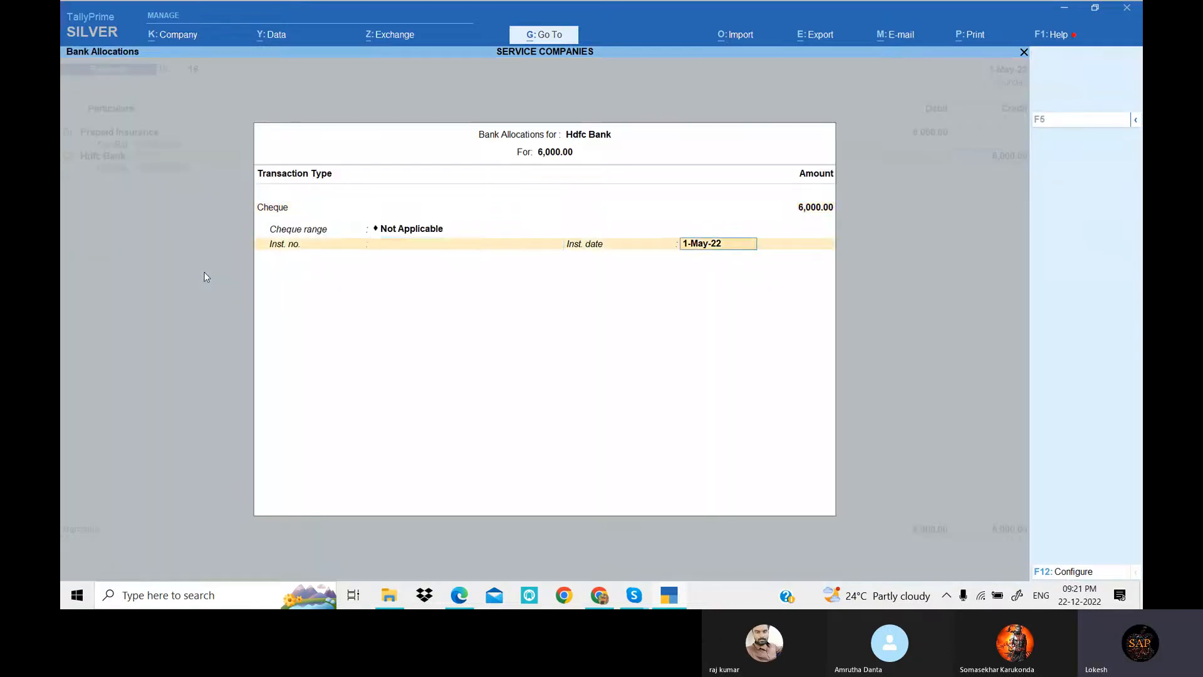
key("Return")
key("Return")
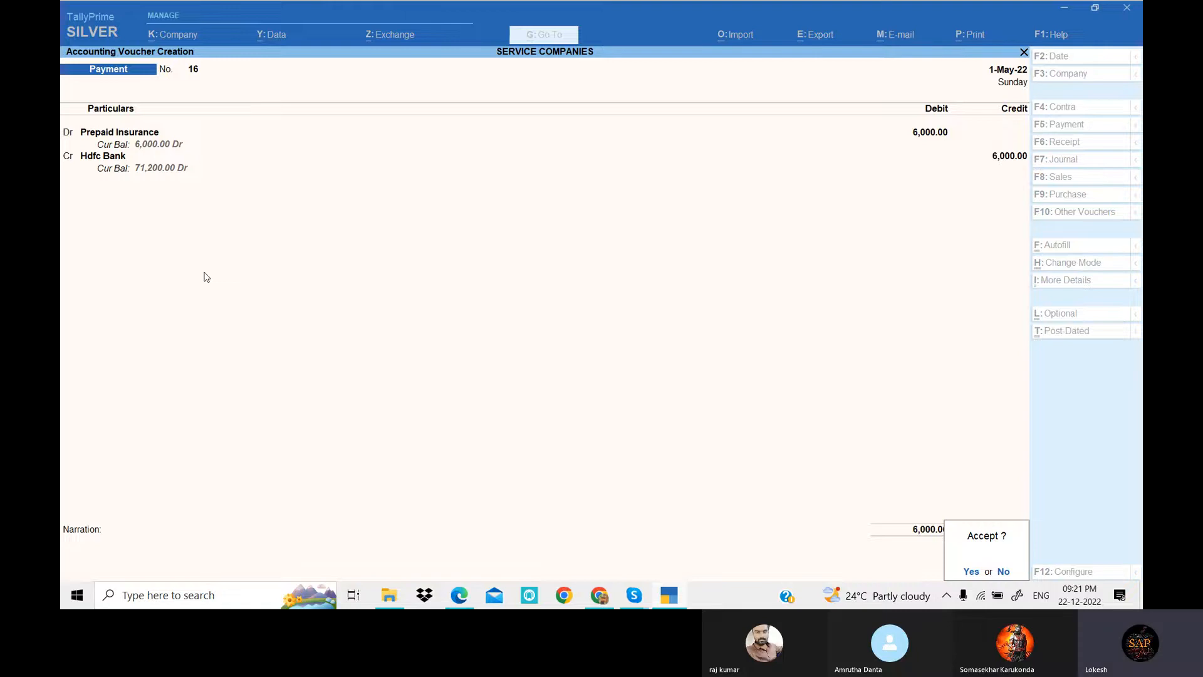
key("Return")
Check August entry 40 in the exercise PDF, then start a Journal voucher in TallyPrime and create the debit ledger Media Live under Sundry Debtors.
key("alt+Tab")
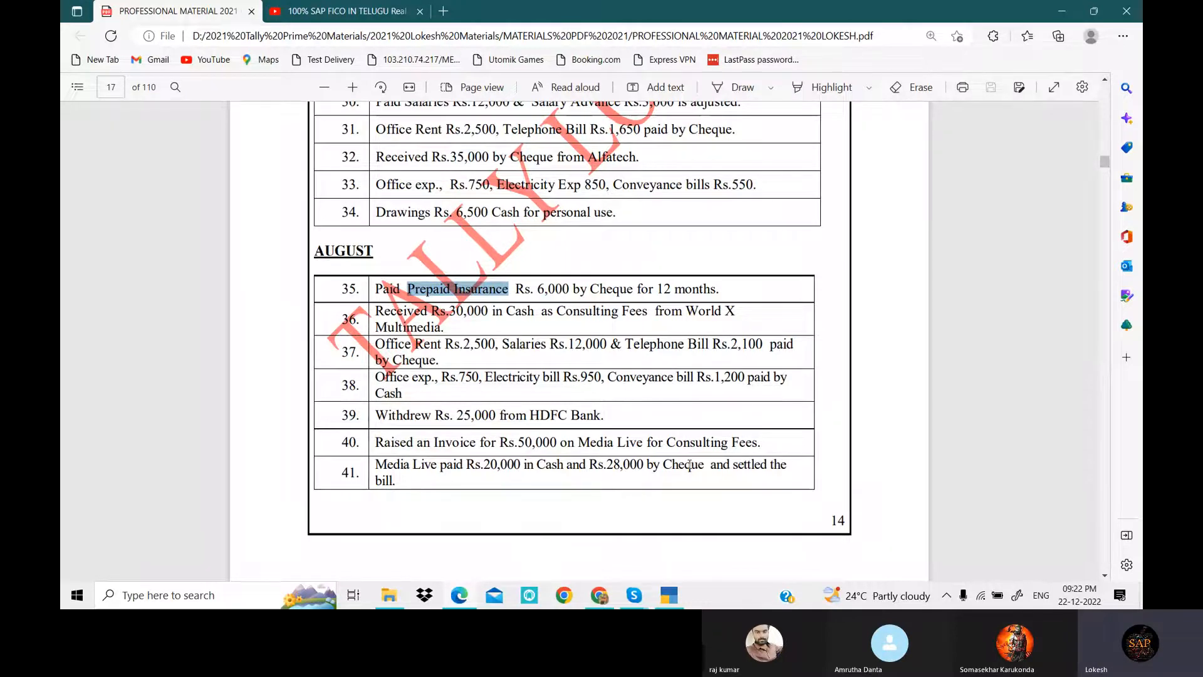
left_click(672, 600)
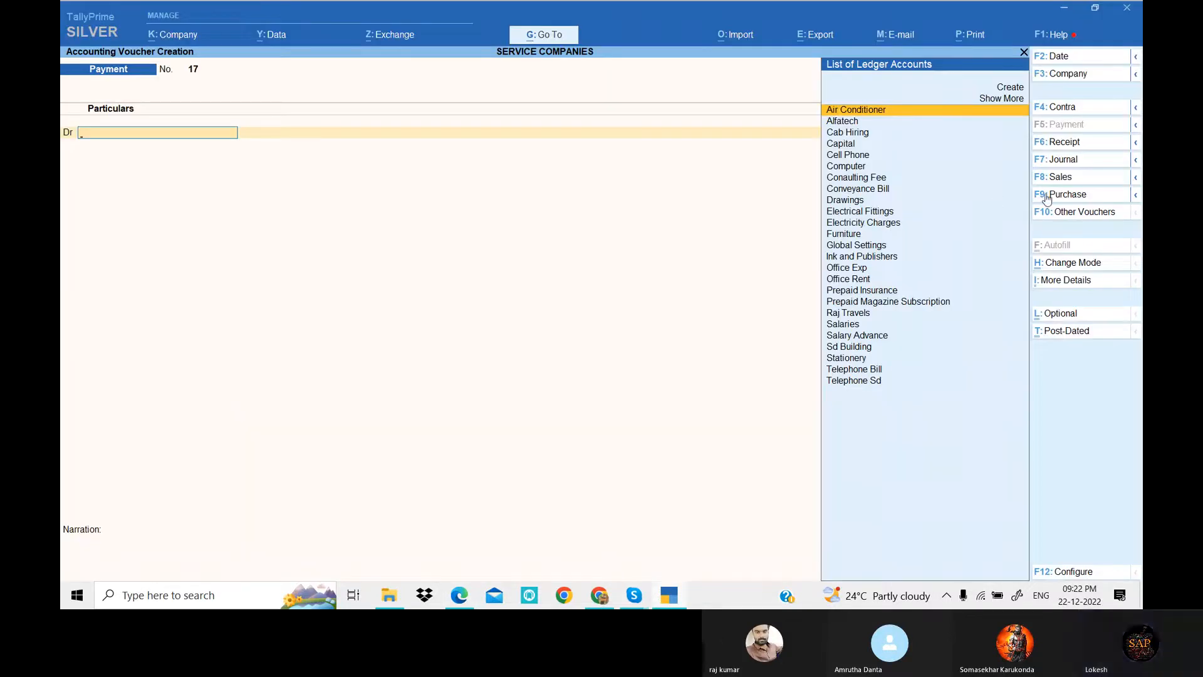
key("alt+c")
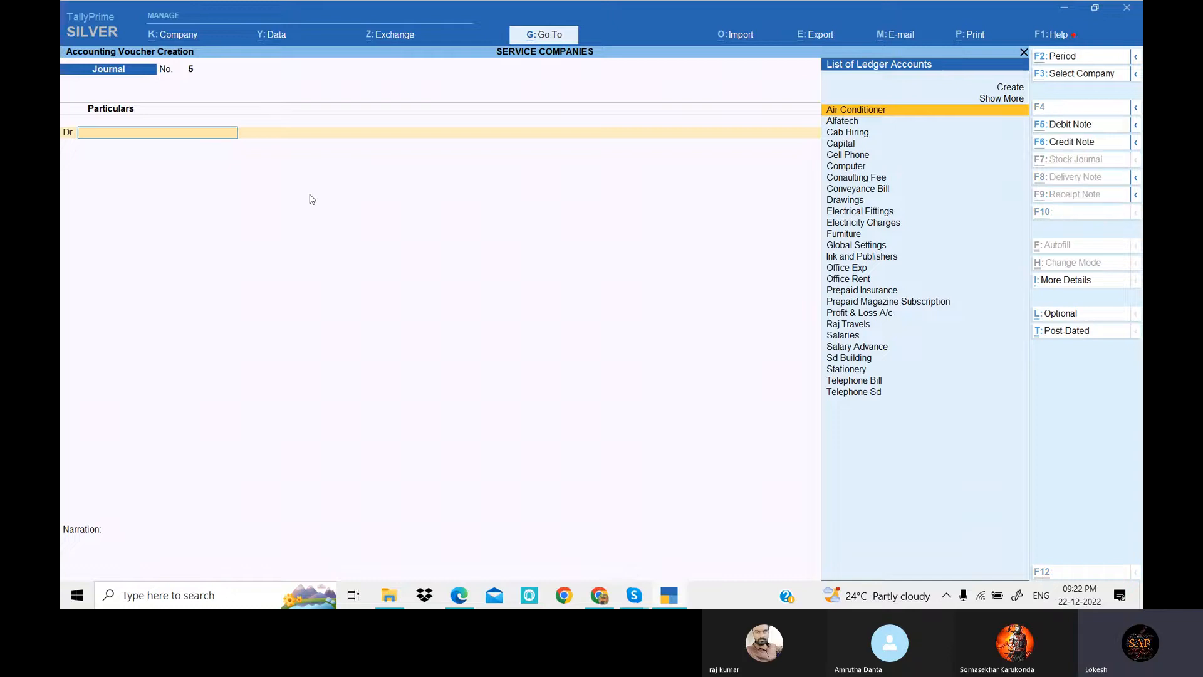
type("Medi")
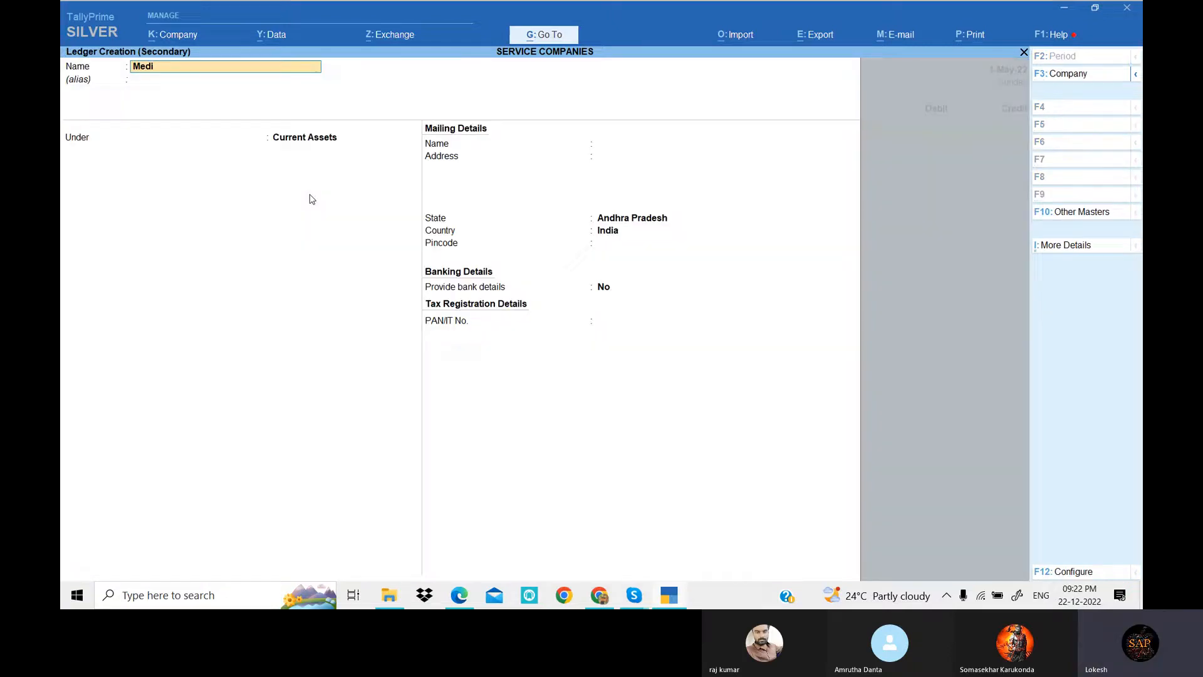
type("a Live")
key("Return")
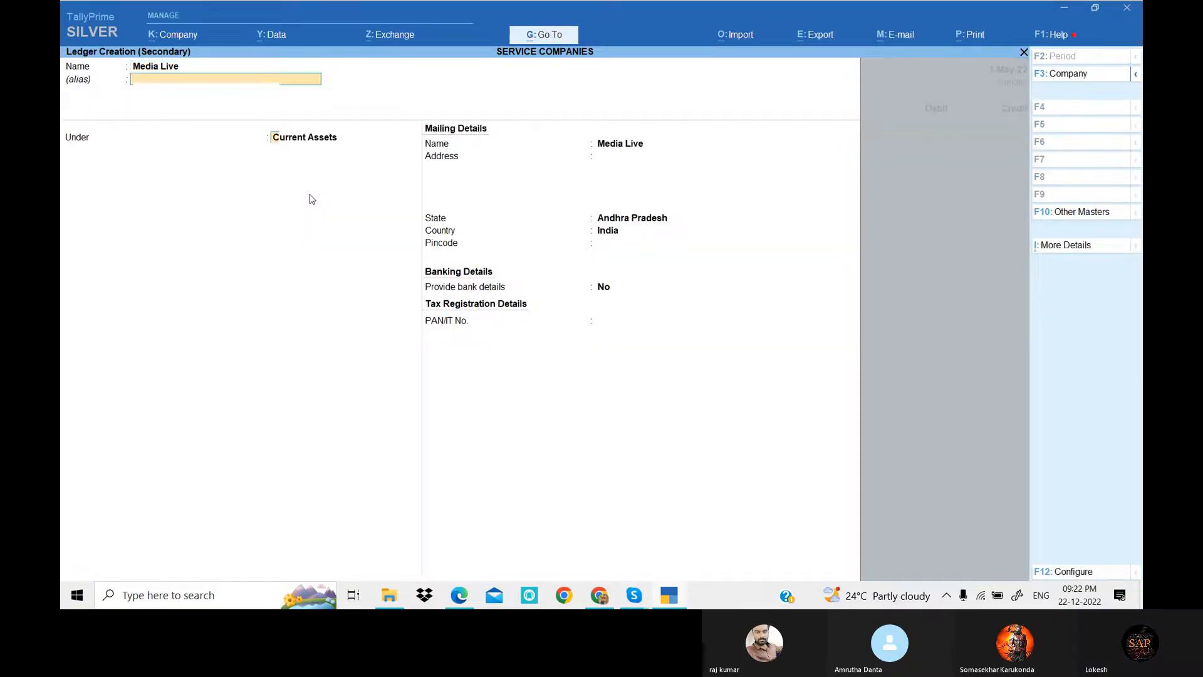
type("Sund")
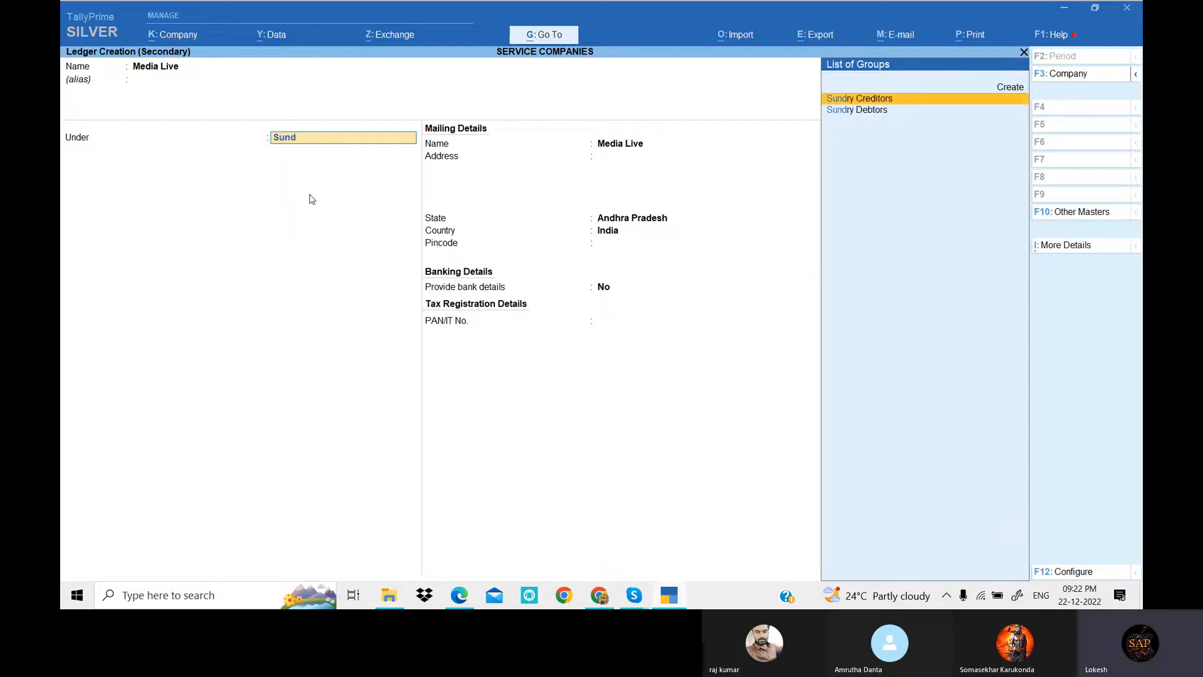
key("Down")
key("Return")
key("Return")
key("Return")
key("Return")
key("Return")
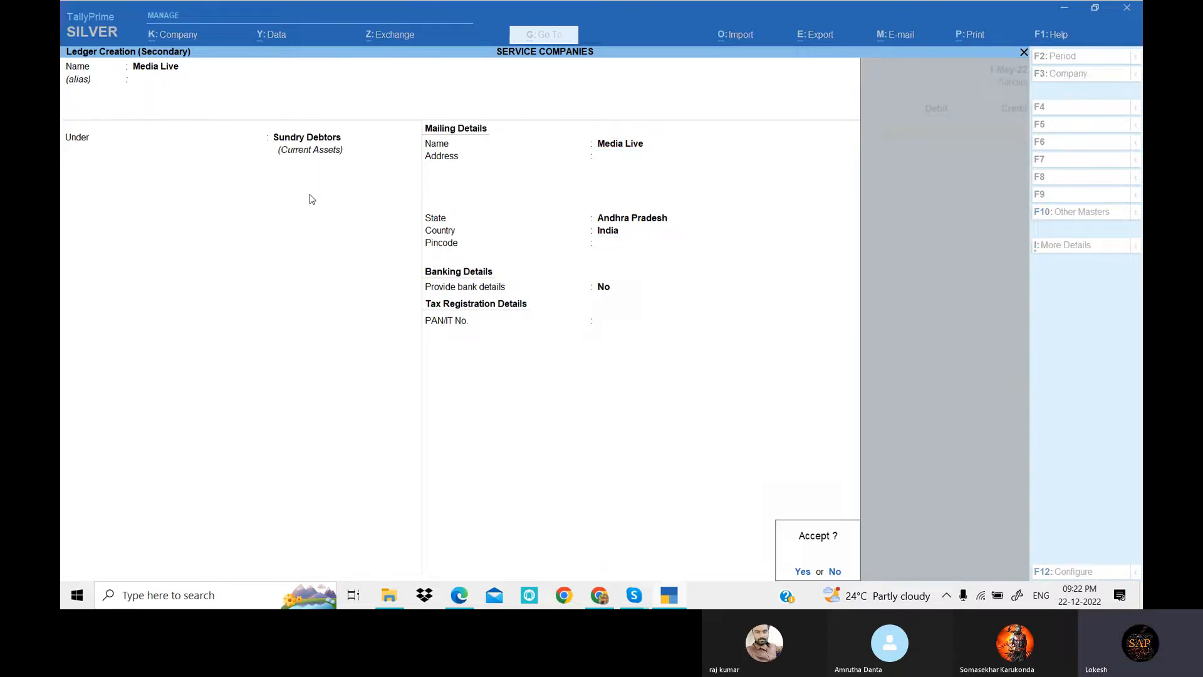
key("Return")
Debit Media Live with 50,000, credit Conaulting Fee with the same amount, and save the Journal voucher.
key("alt+Tab")
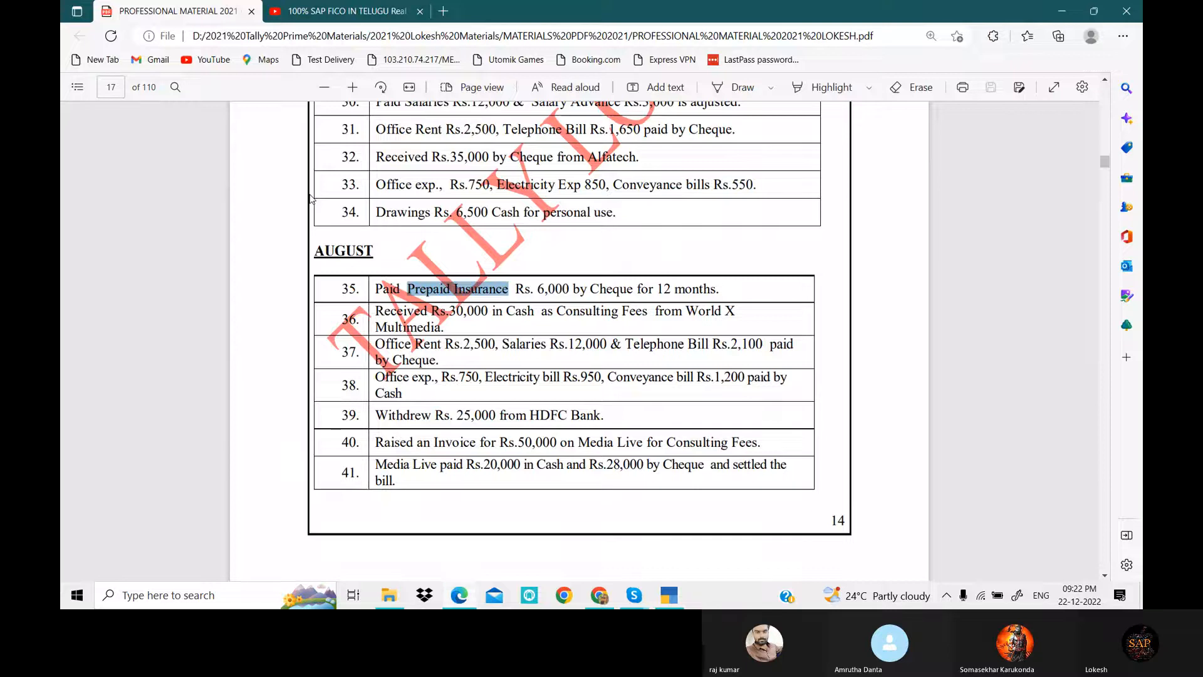
key("alt+Tab")
type("50000")
key("Return")
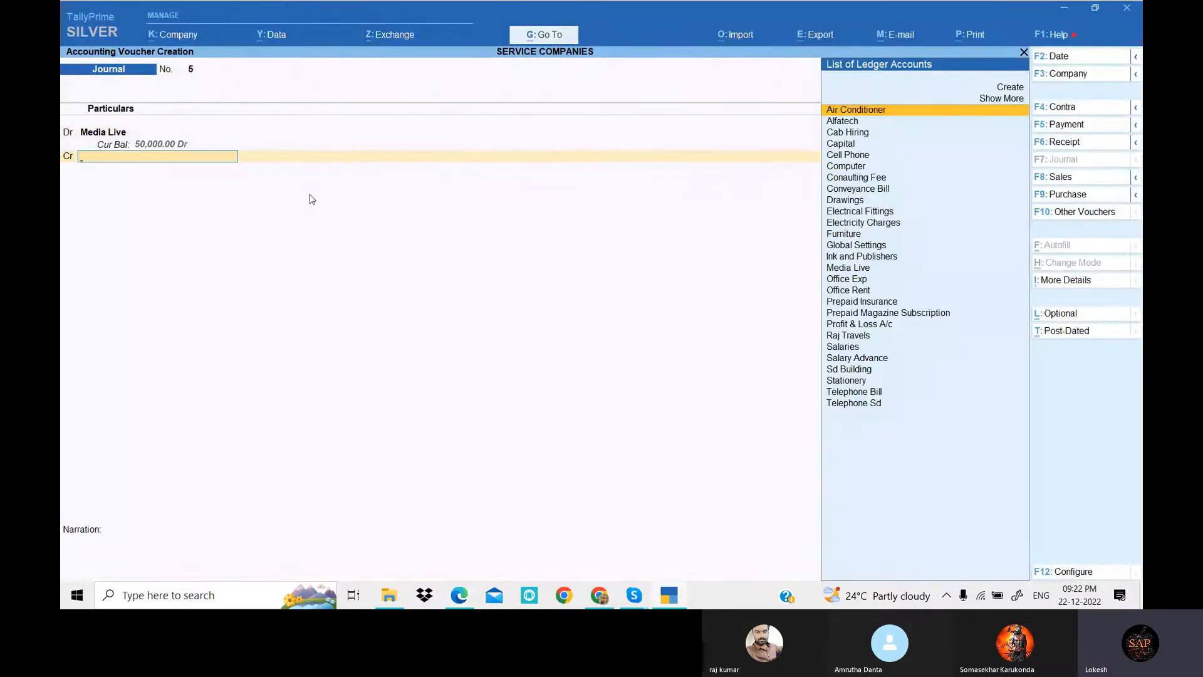
type("Con")
key("Return")
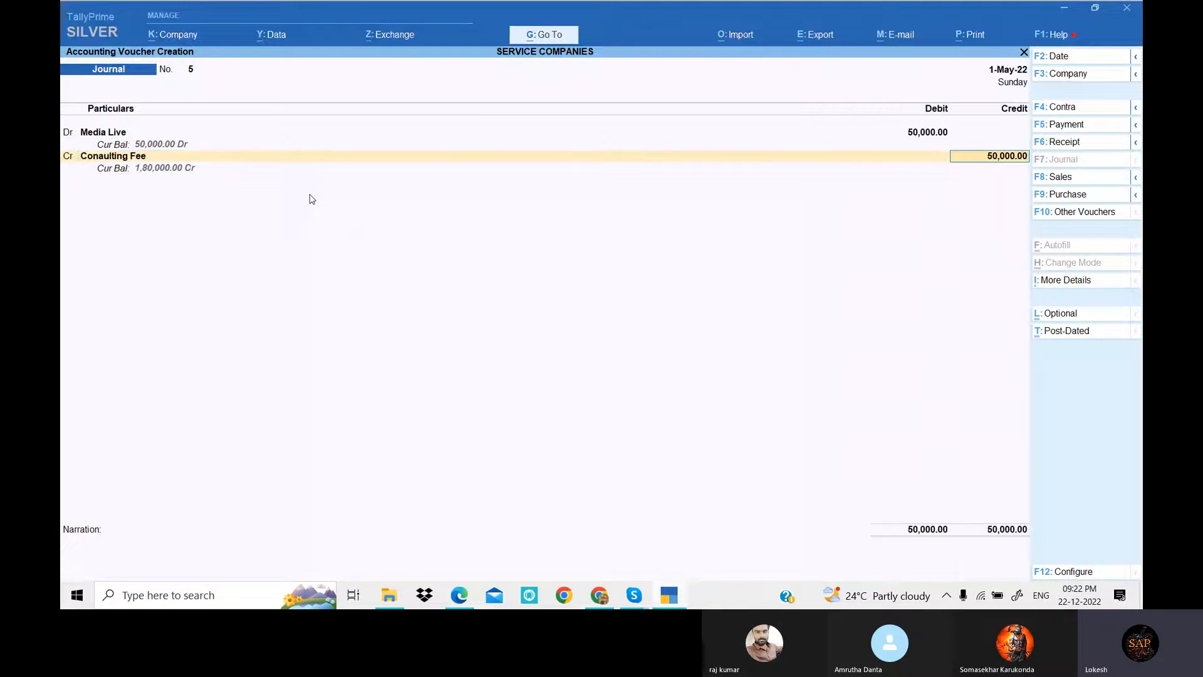
key("Return")
key("Return")
key("Return")
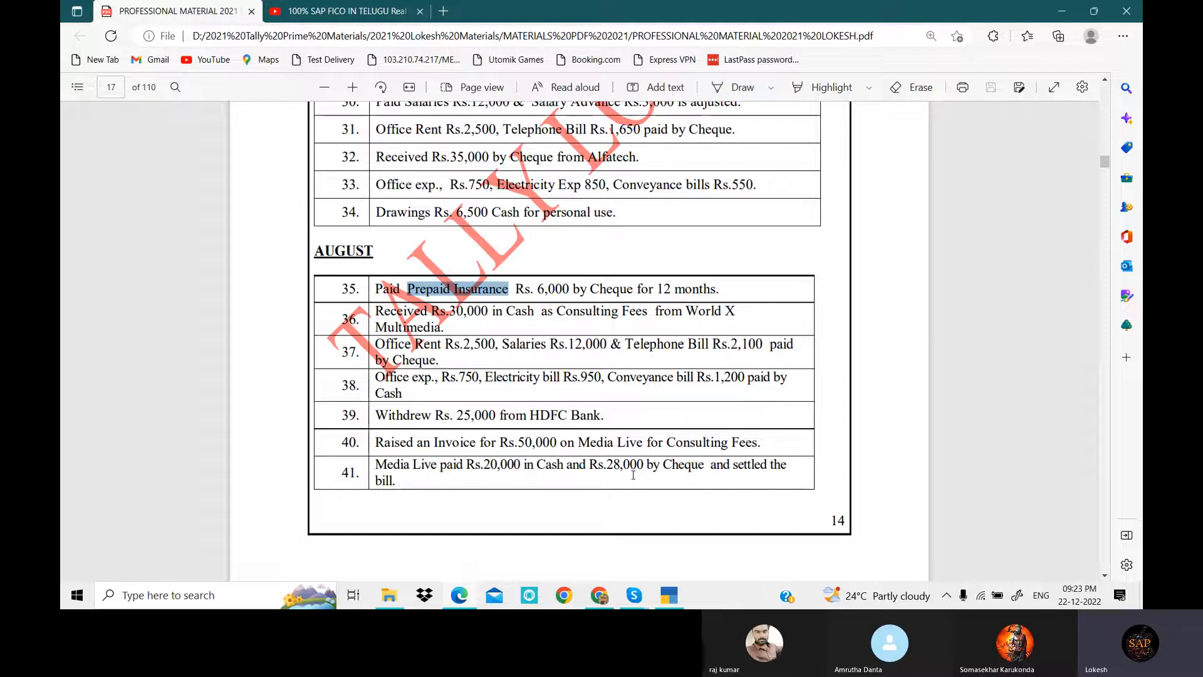
Return to TallyPrime and start a Receipt voucher that credits Media Live with 50,000.
left_click(669, 596)
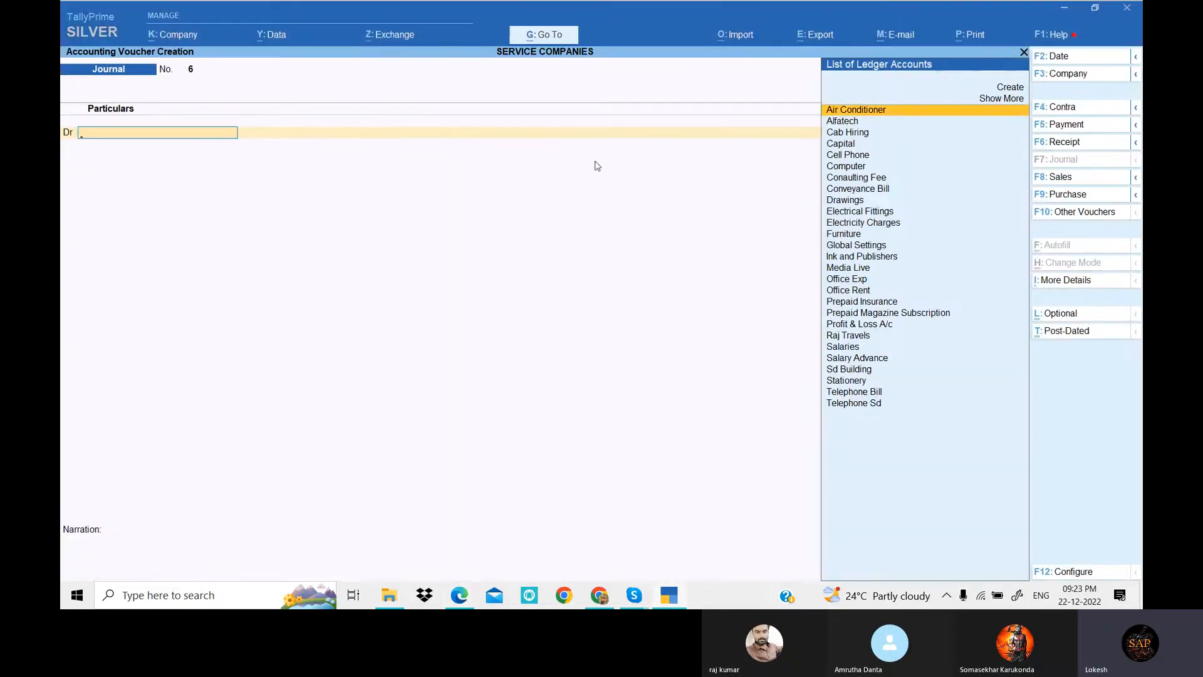
left_click(1057, 141)
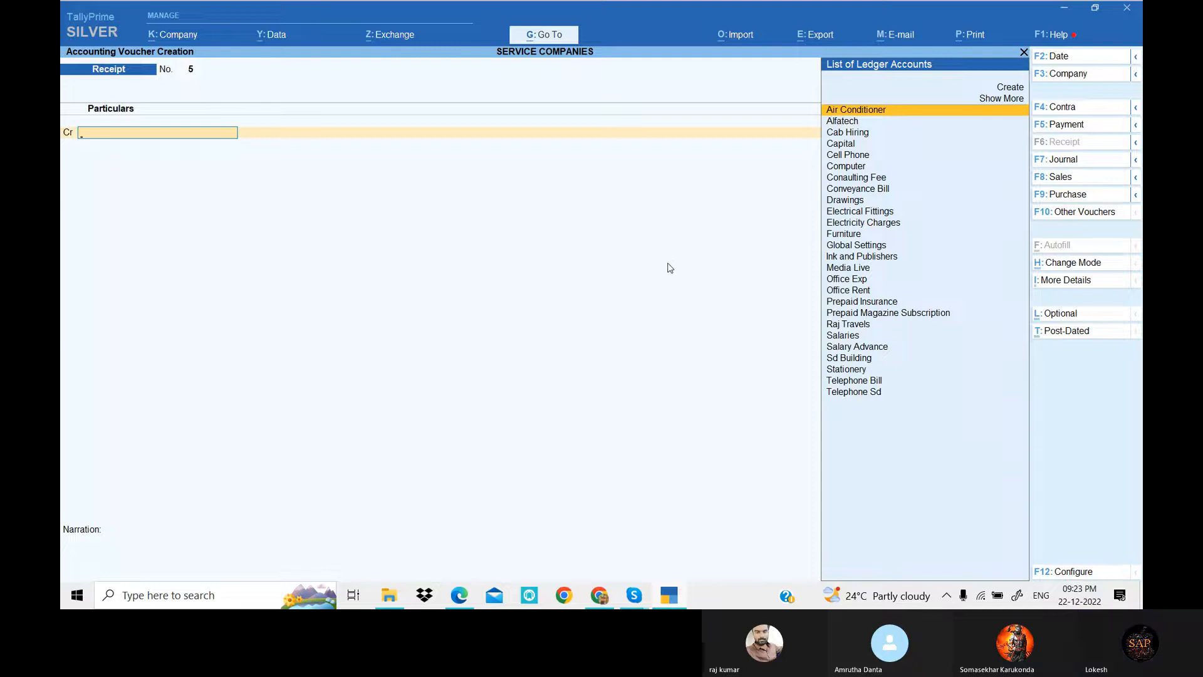
type("m")
key("Return")
type("5")
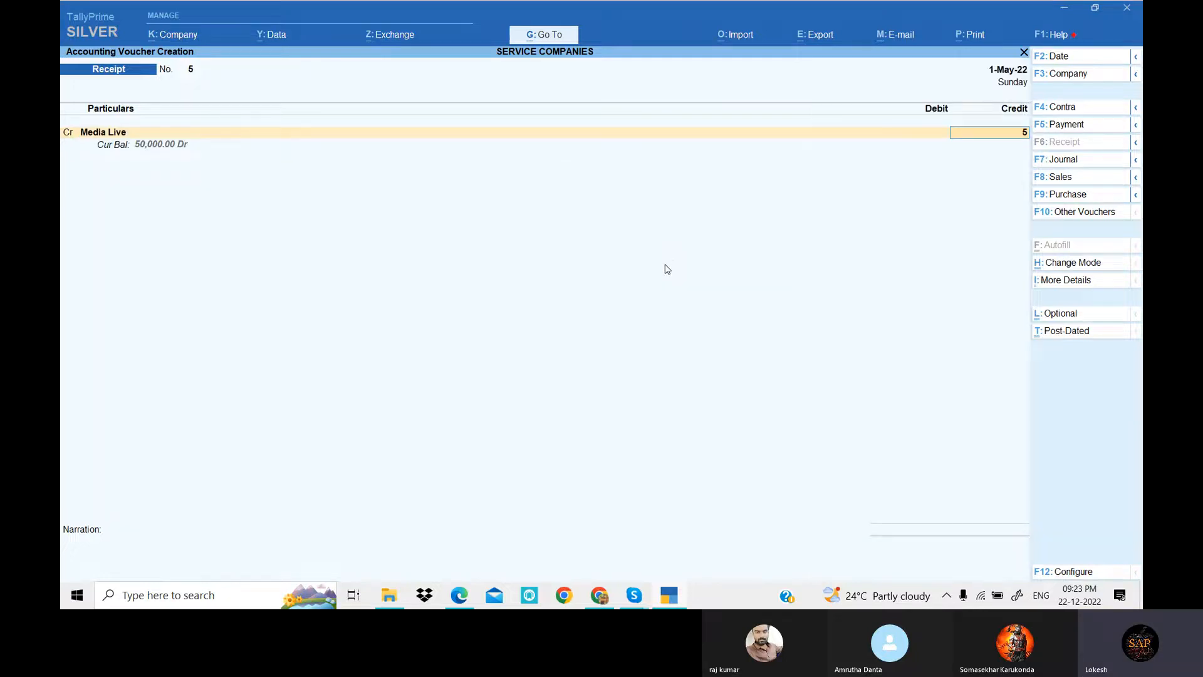
type("0,000")
key("Return")
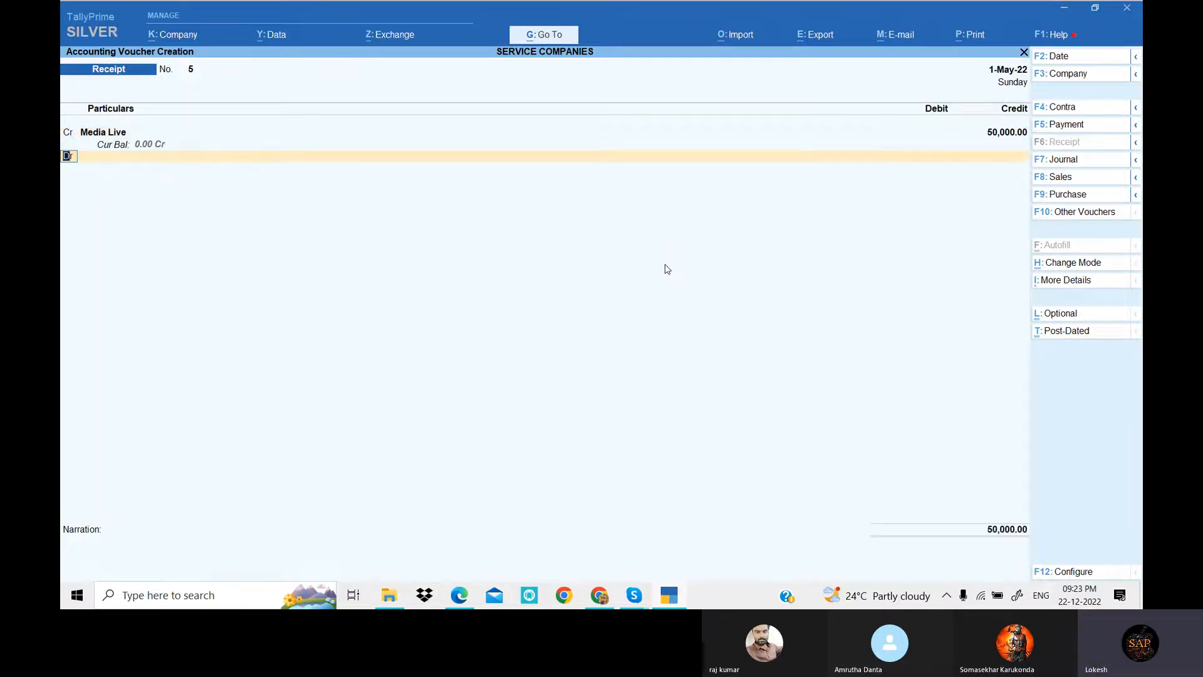
Check August entry 41 in the exercise PDF and debit Cash with 20,000 in the Receipt voucher.
key("alt+Tab")
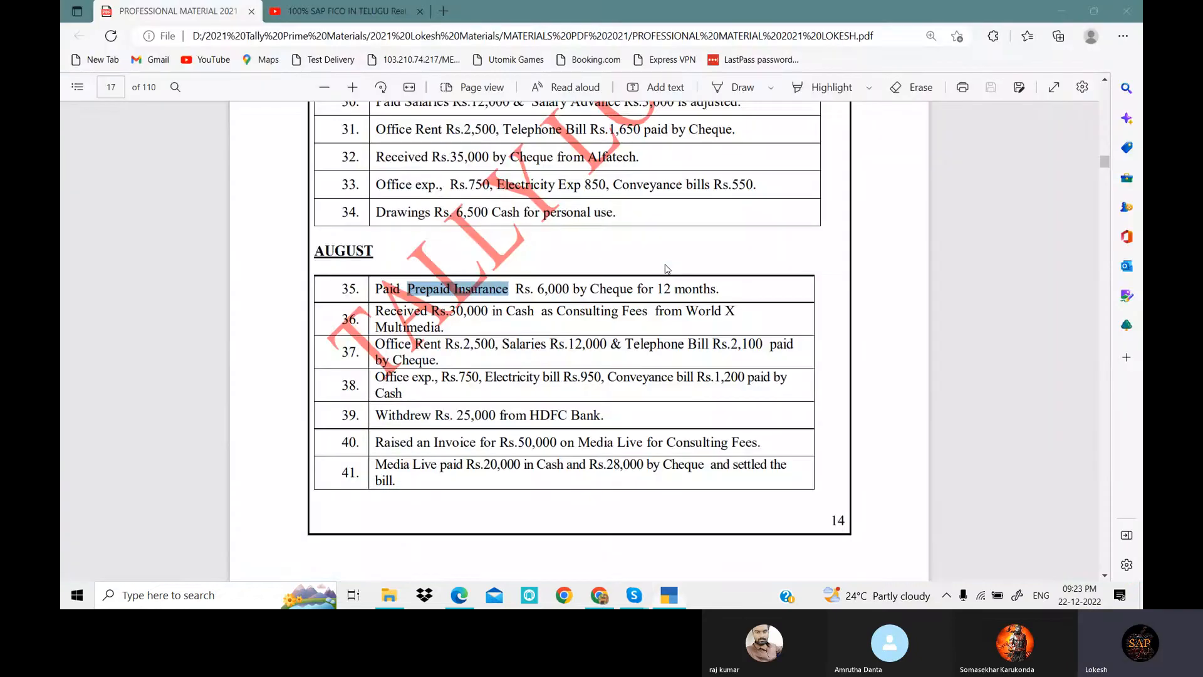
key("alt+Tab")
type("Ca")
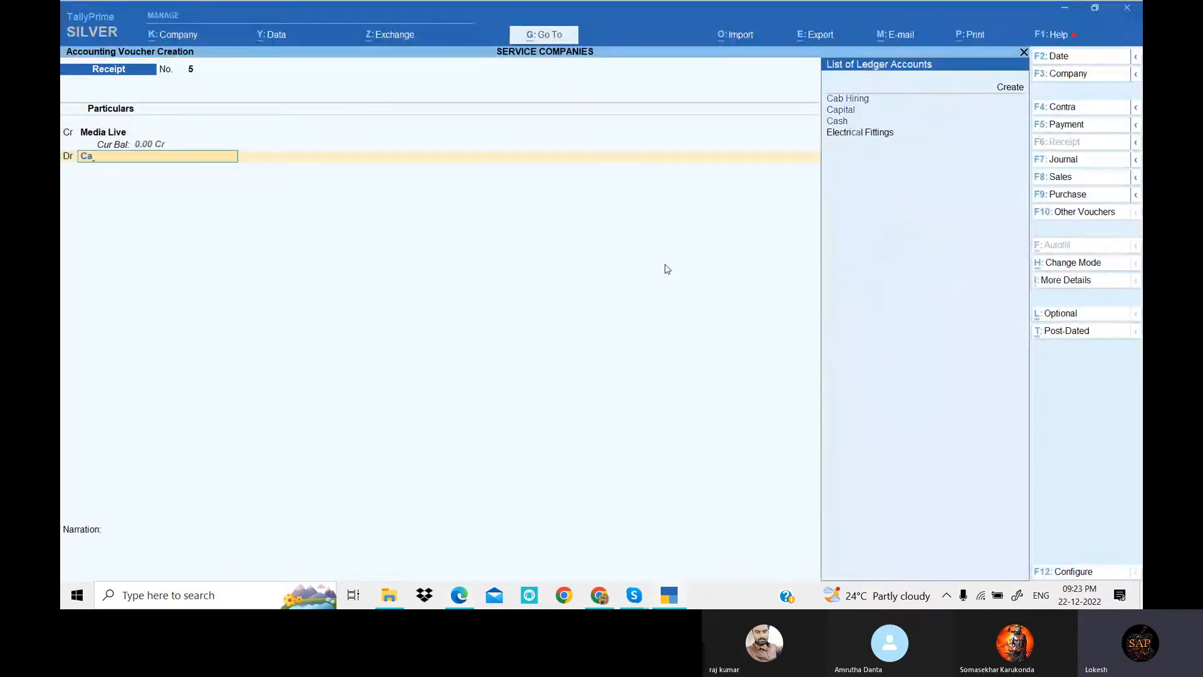
key("Down")
key("Down")
key("Return")
key("alt+Tab")
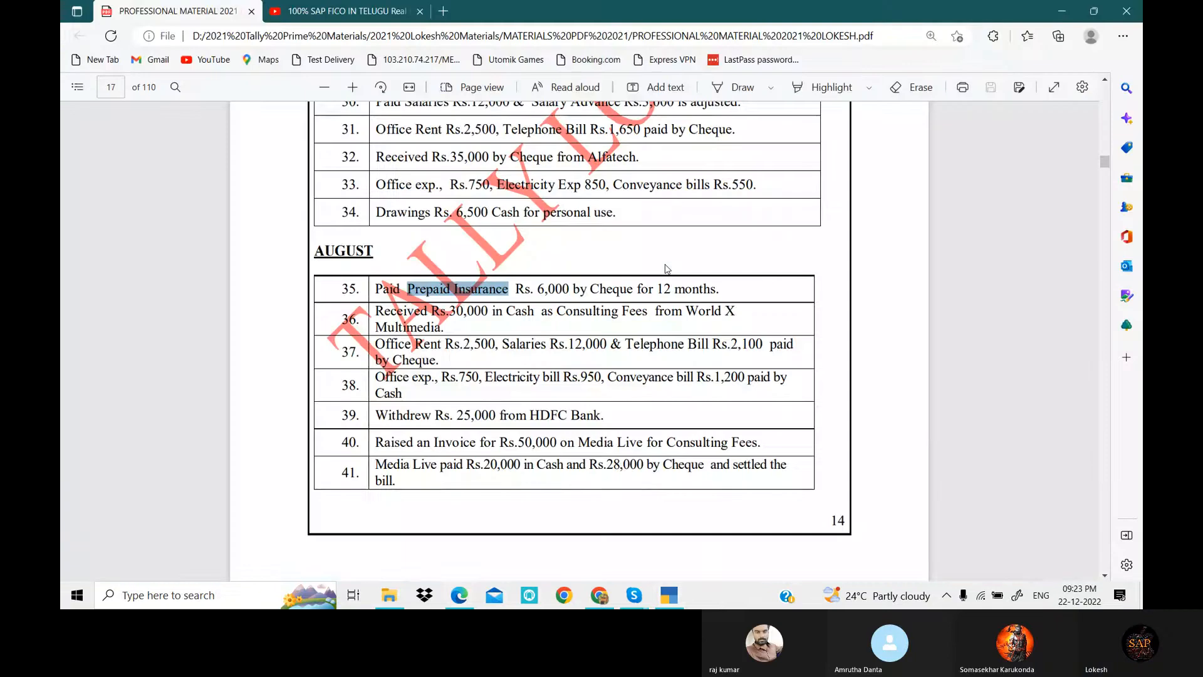
key("alt+Tab")
type("200")
key("Return")
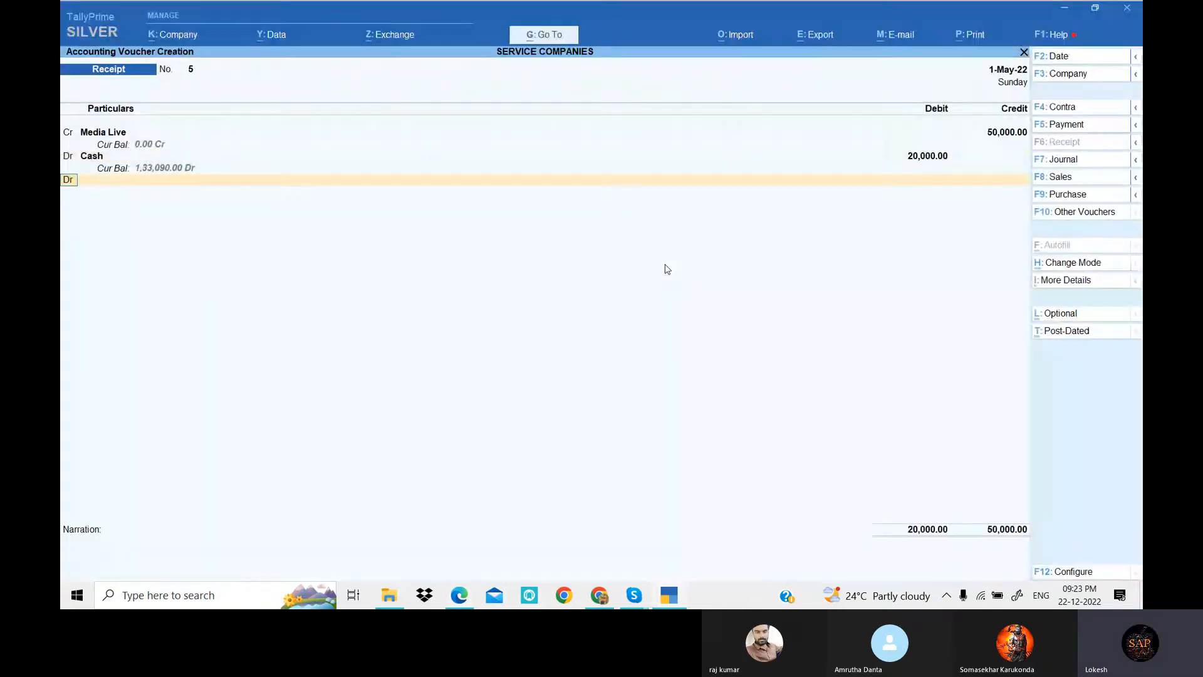
Debit Hdfc Bank with 28,000 in the Media Live Receipt voucher and accept its default bank allocation.
type("H")
key("Return")
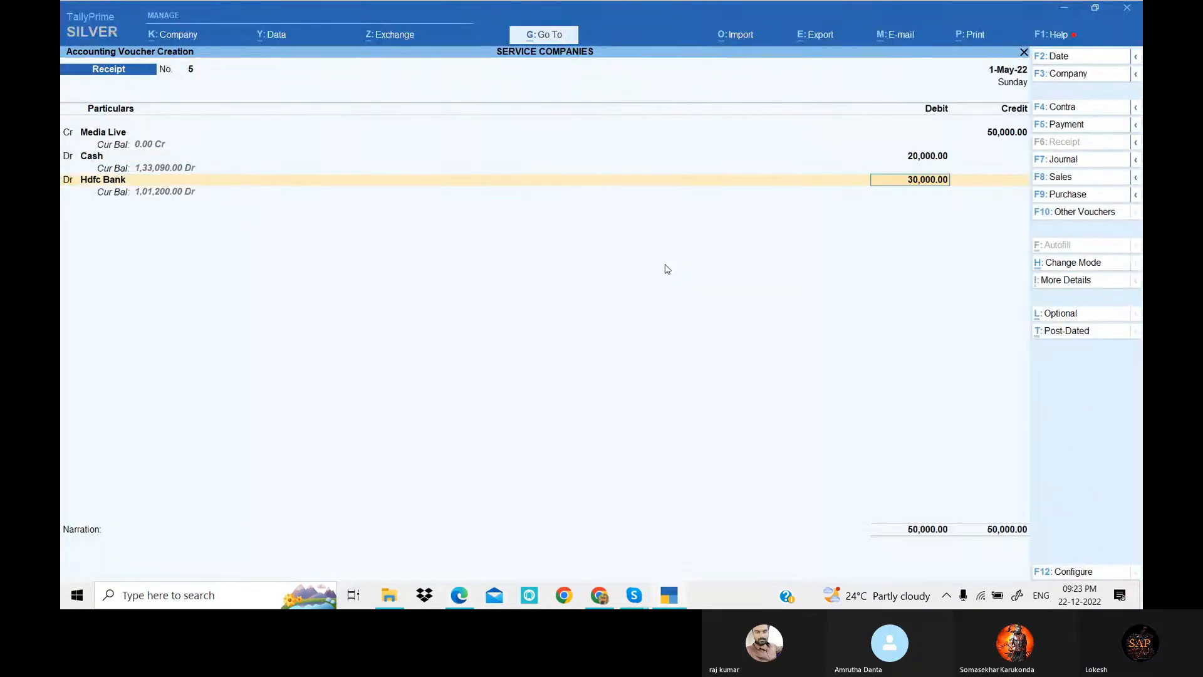
type("28000")
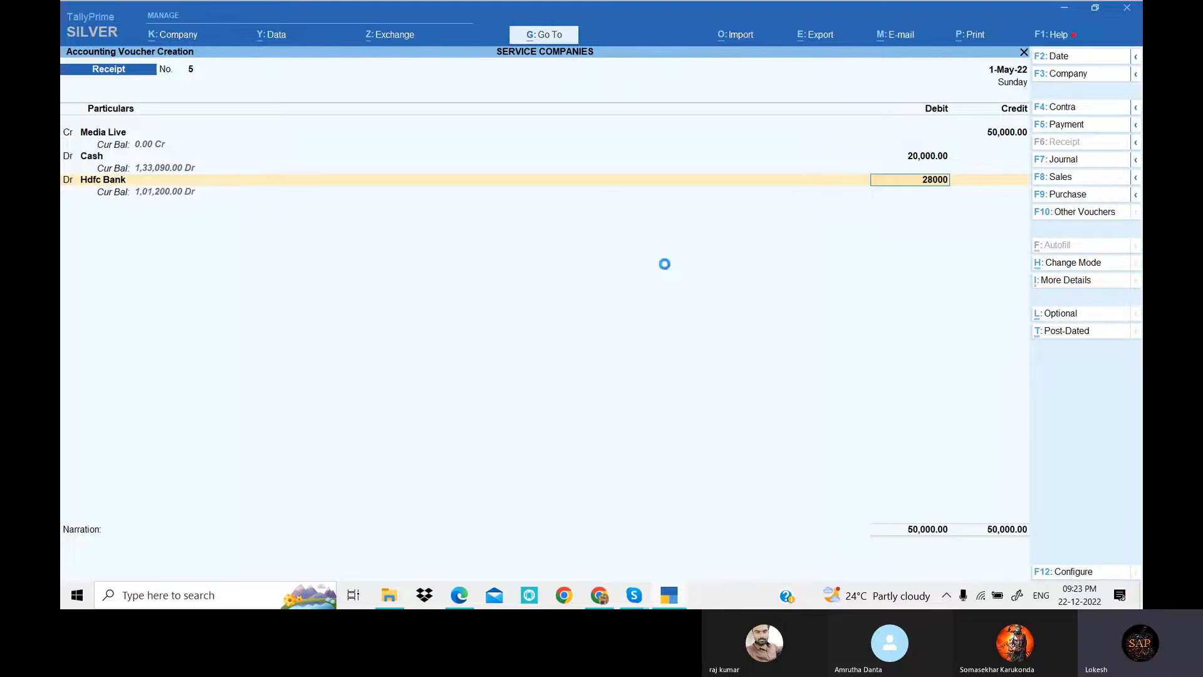
key("Return")
key("Return")
key("Return")
key("Return")
key("Return")
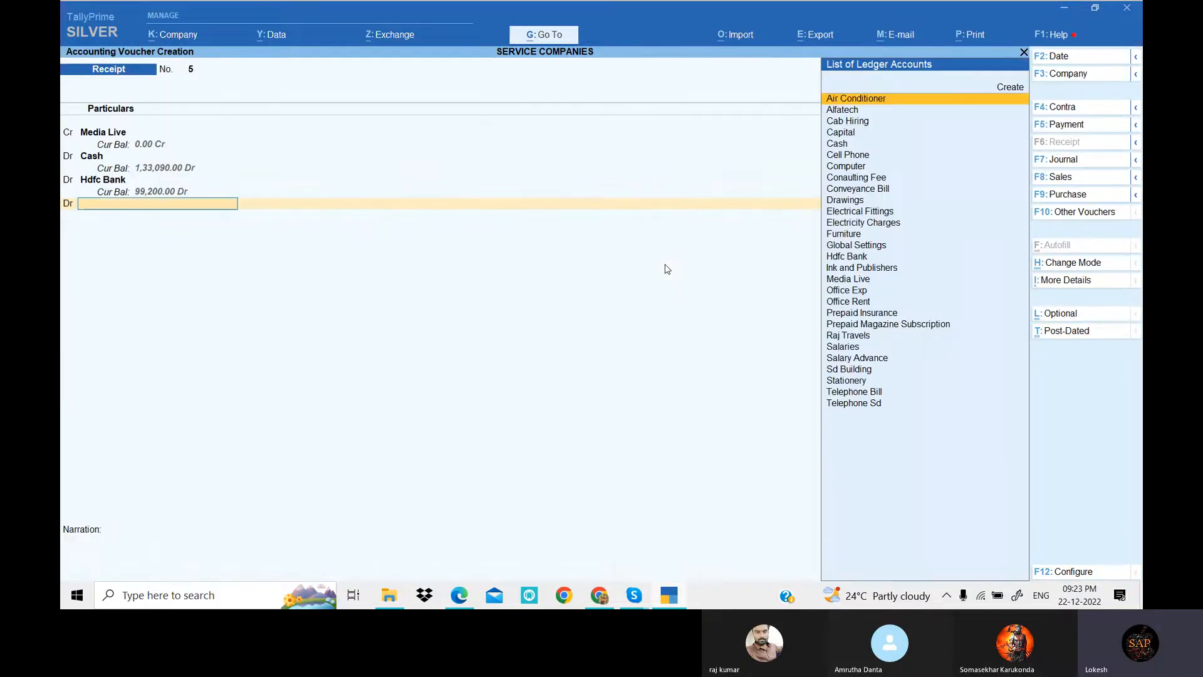
Create the ledger Discount Allowed under Indirect Expenses as the third debit account of the Receipt voucher.
key("alt+c")
type("Di")
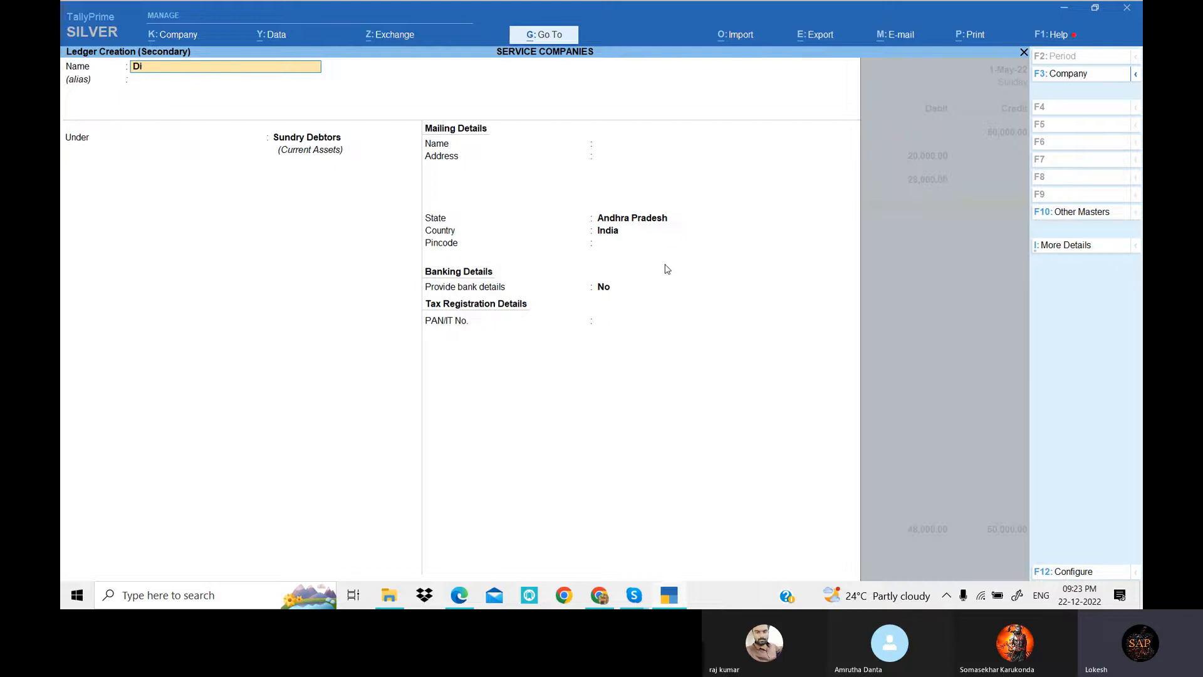
type("scount allowed")
key("Return")
key("Return")
type("Ind")
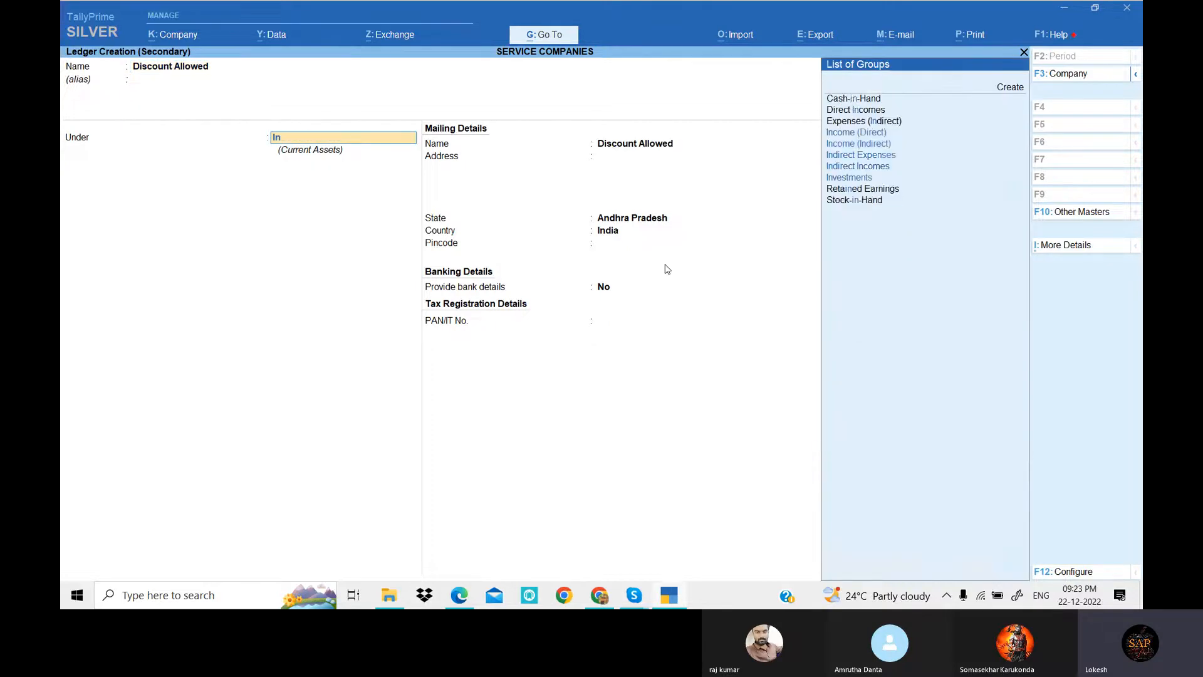
key("Return")
key("Return")
key("Return")
key("Return")
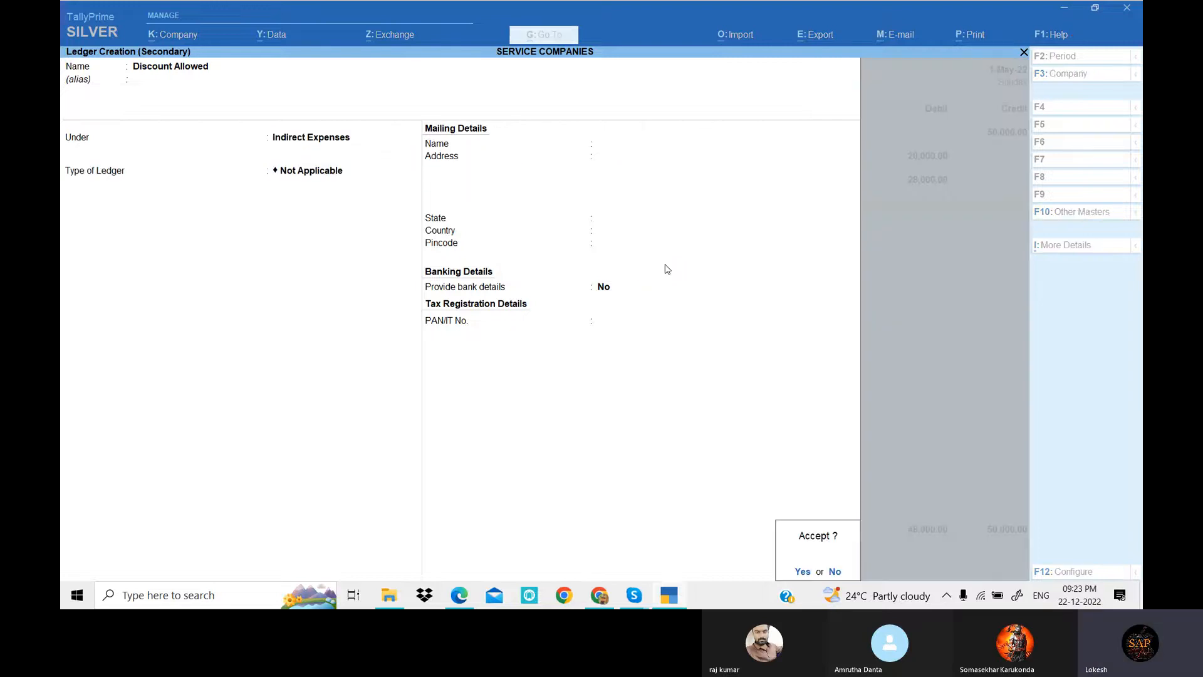
key("Return")
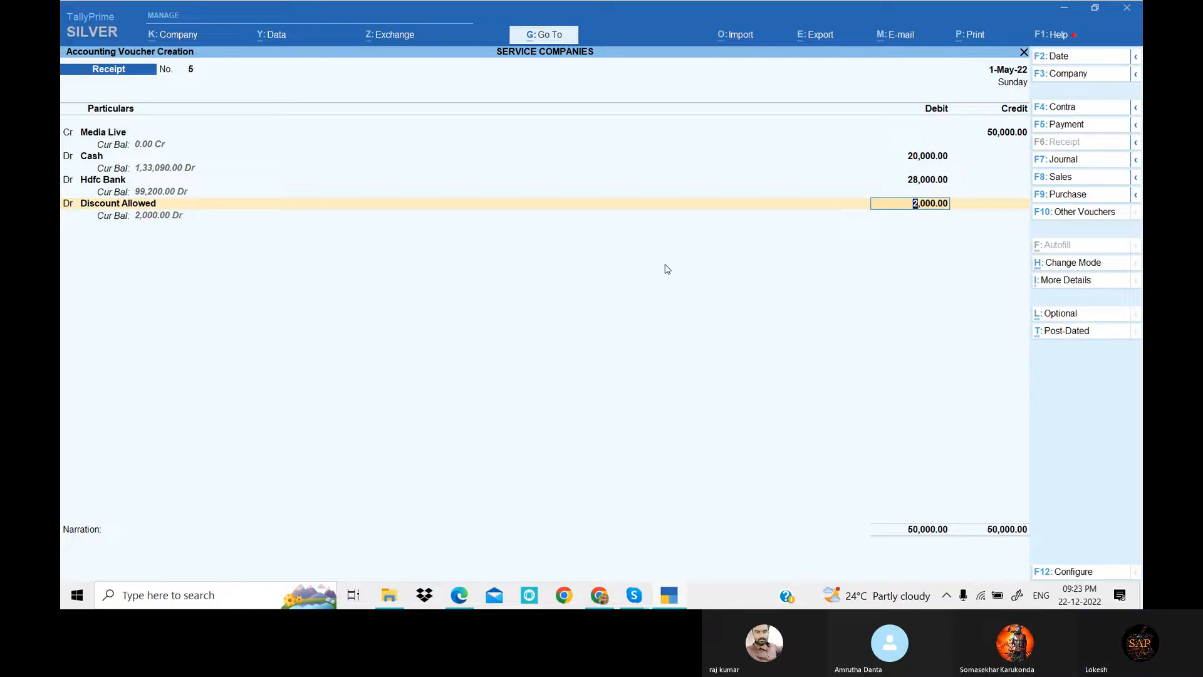
Debit Discount Allowed with the remaining 2,000 and save the Media Live Receipt voucher.
key("Return")
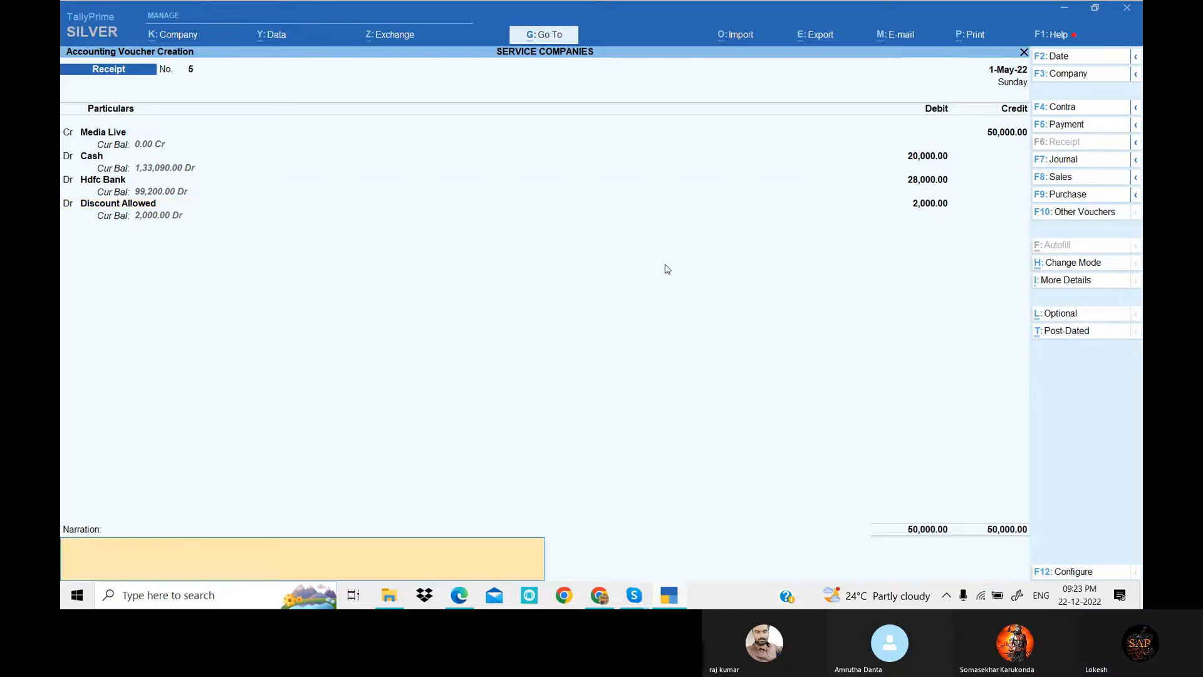
key("Return")
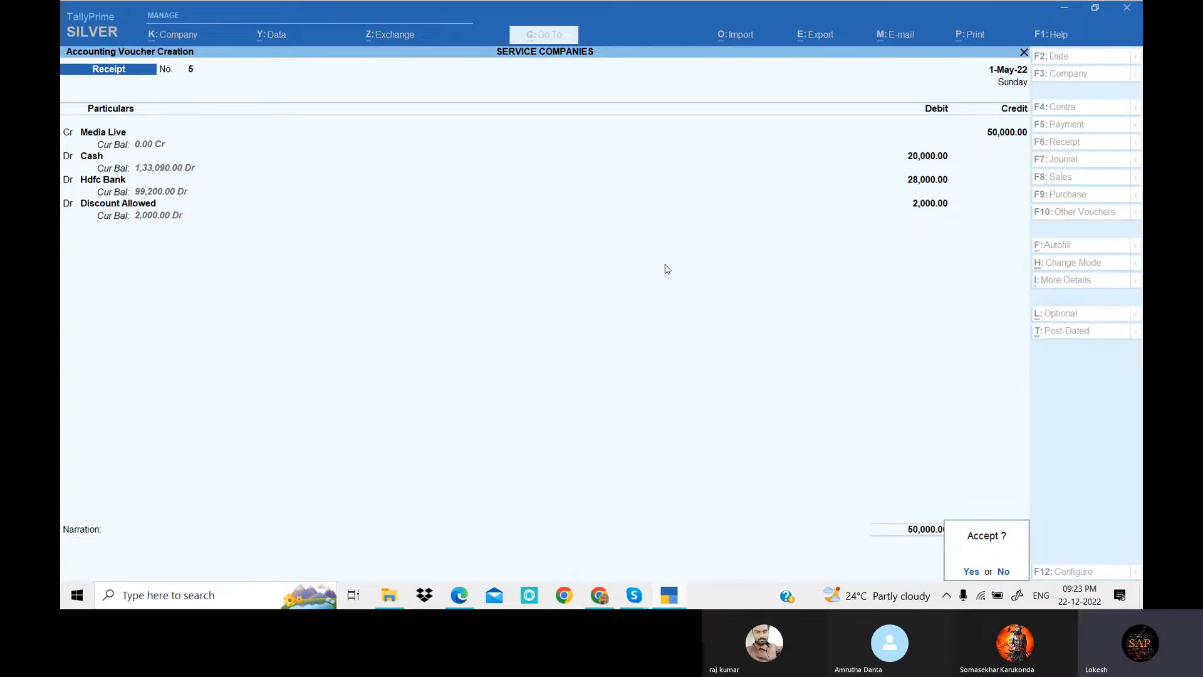
key("Return")
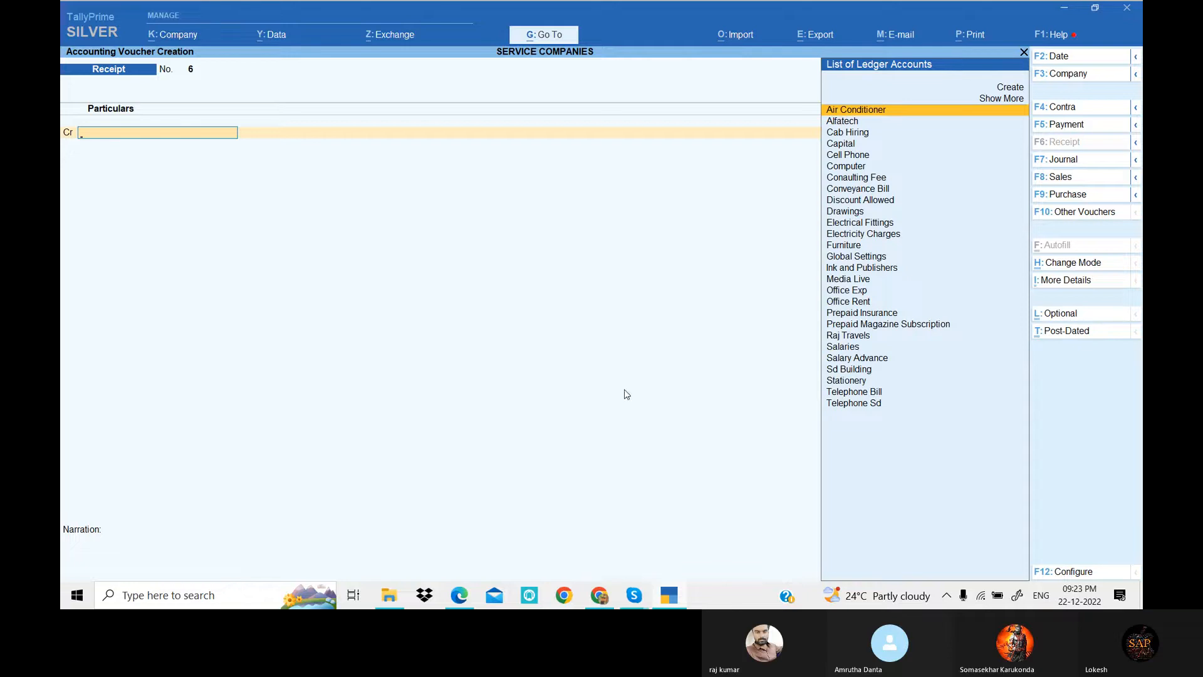
Switch to the exercise PDF, review the September transactions, and highlight the 15 days leave remark in entry 45.
left_click(681, 599)
scroll(416, 249, "down", 8)
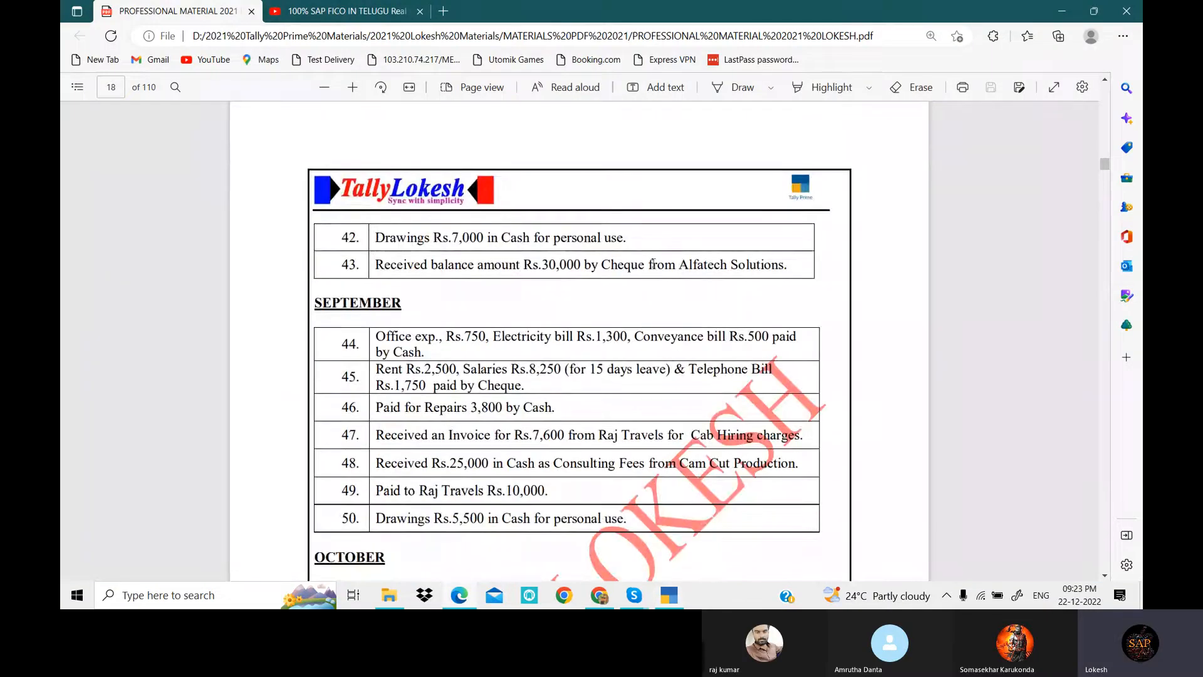
scroll(440, 297, "down", 1)
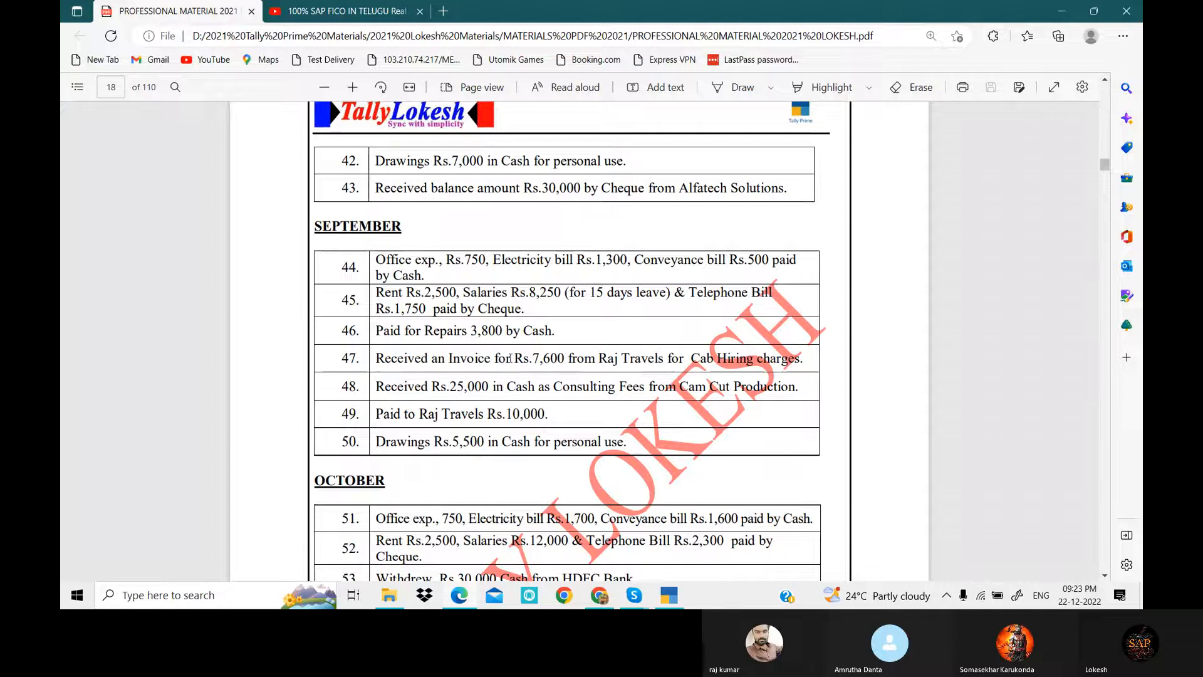
left_click_drag(582, 293, 661, 295)
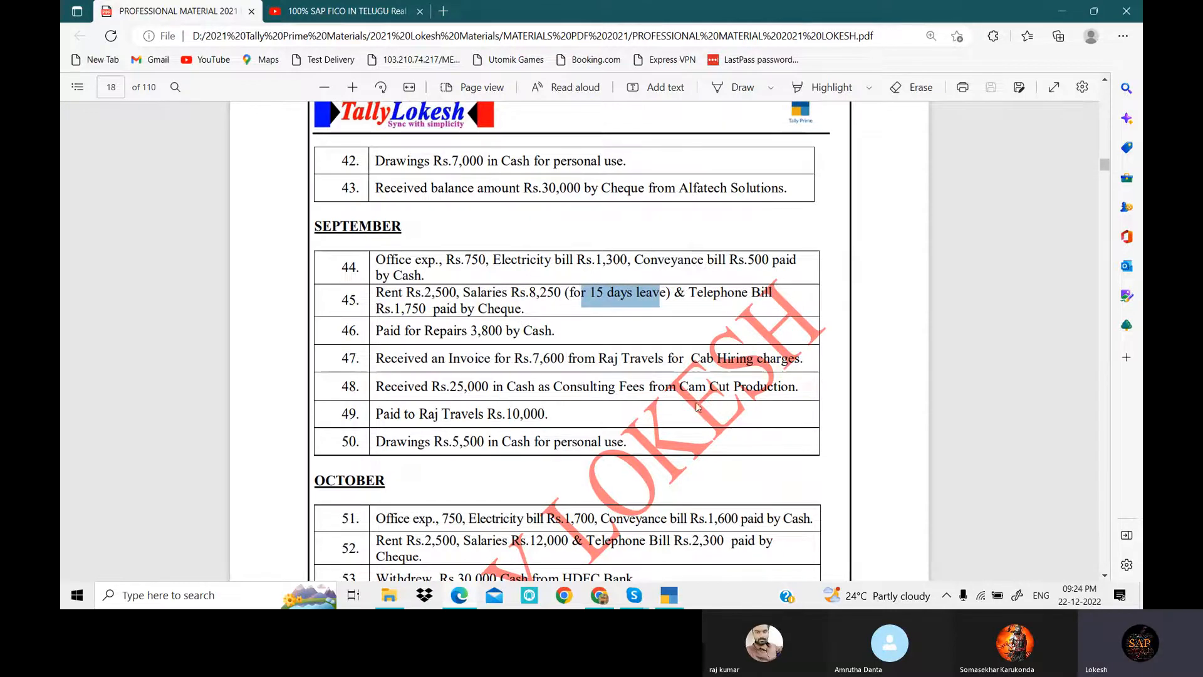
Review the October and November transactions in the exercise PDF and highlight entries 64 and 65 about the Trishul Company cheque.
scroll(623, 396, "down", 1)
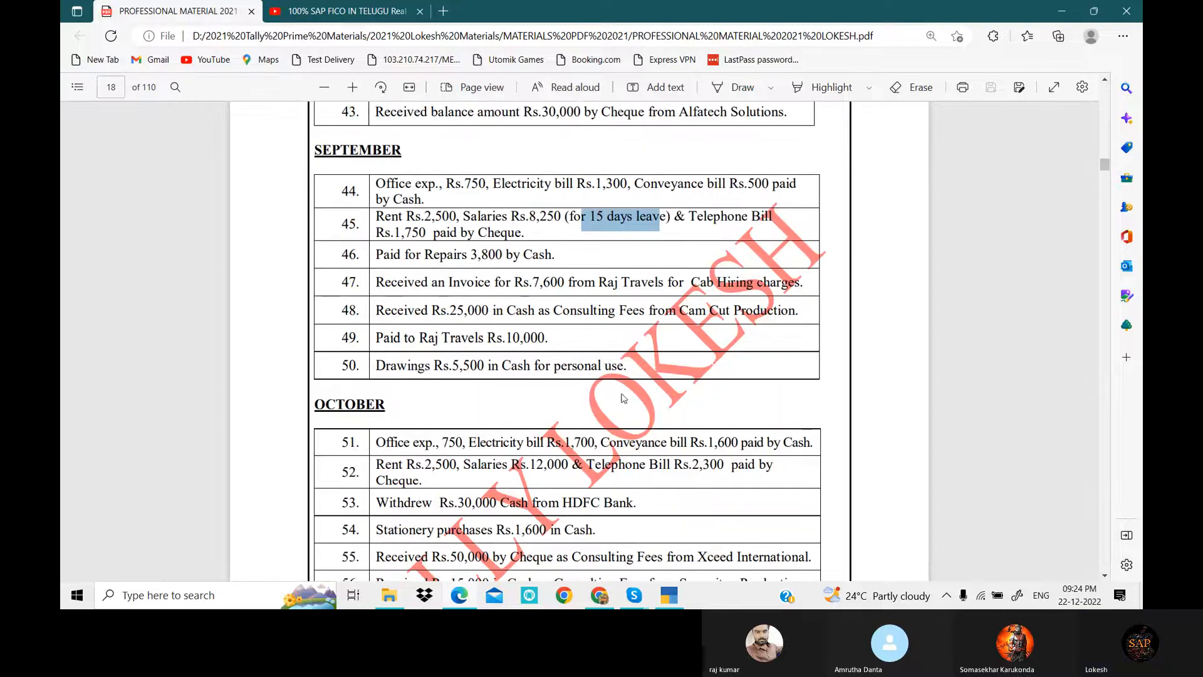
scroll(613, 355, "down", 2)
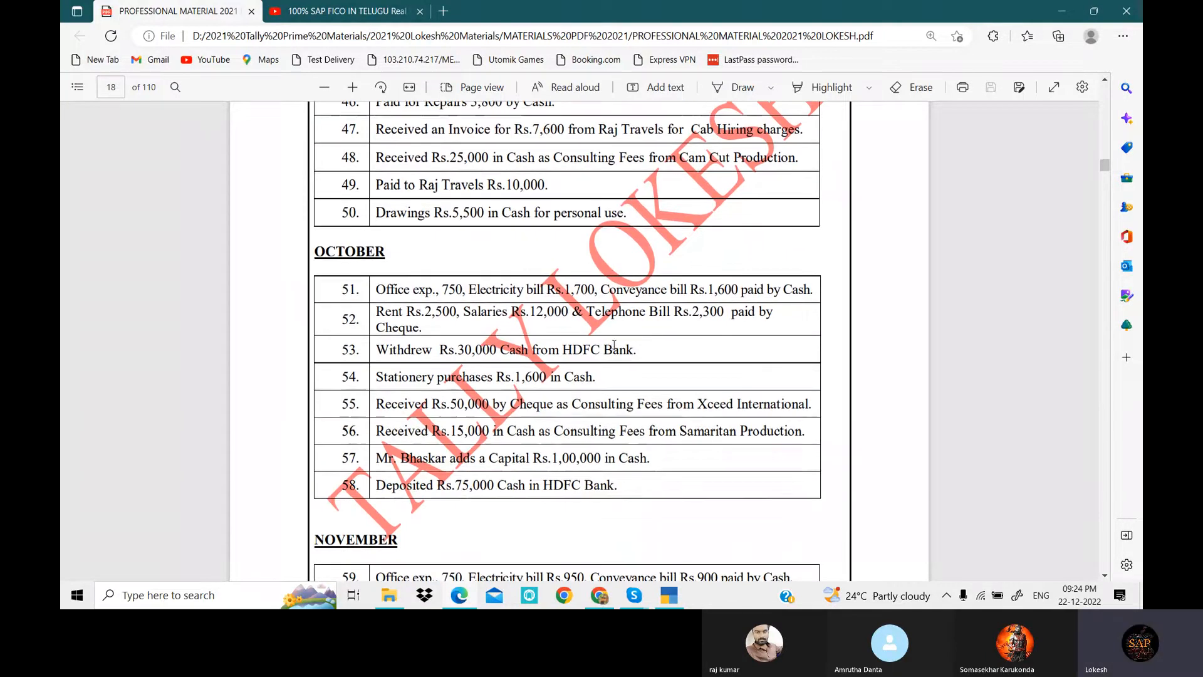
scroll(614, 344, "down", 1)
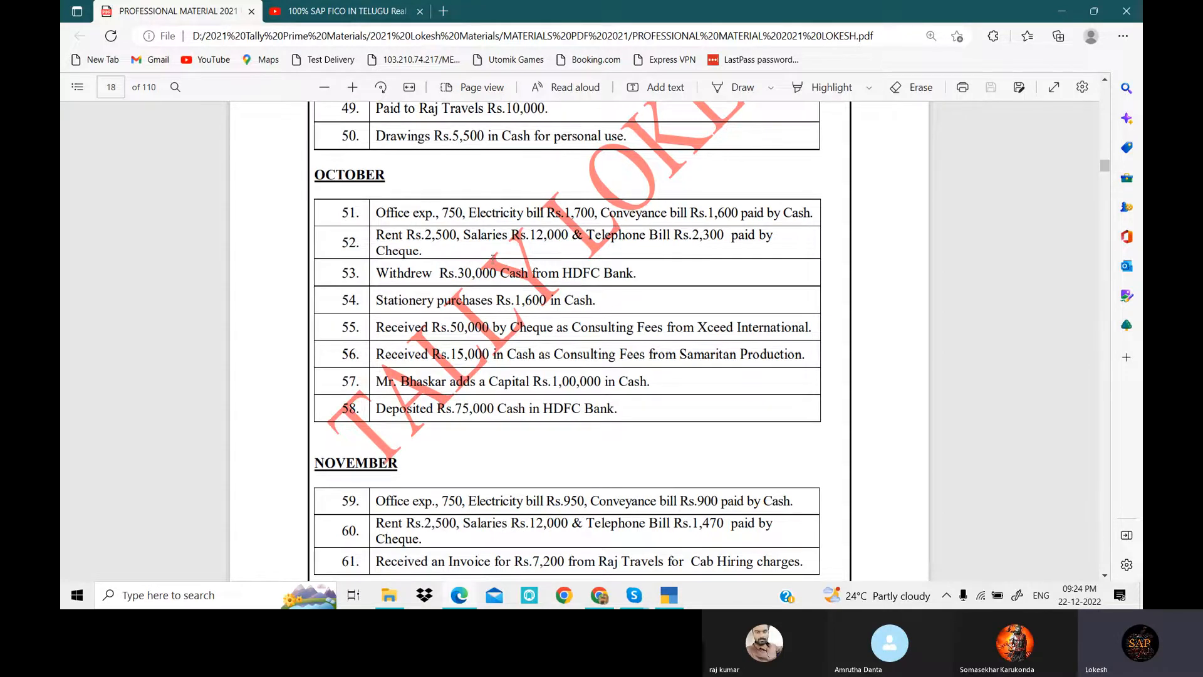
scroll(517, 260, "down", 4)
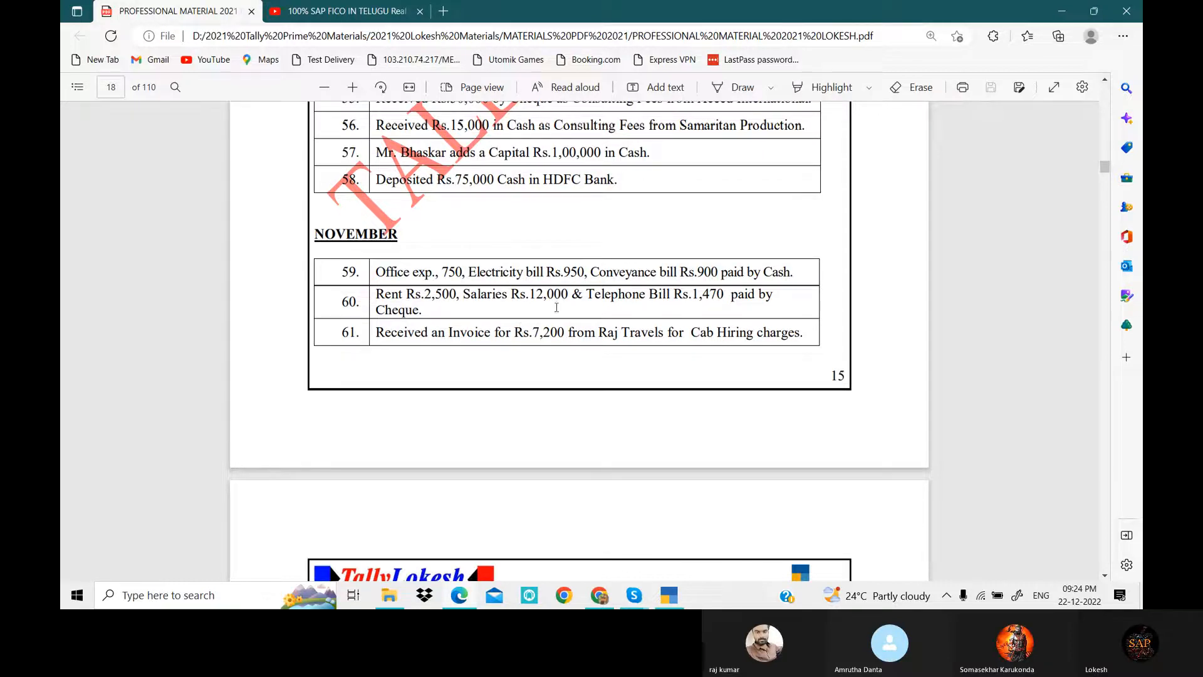
scroll(589, 323, "down", 6)
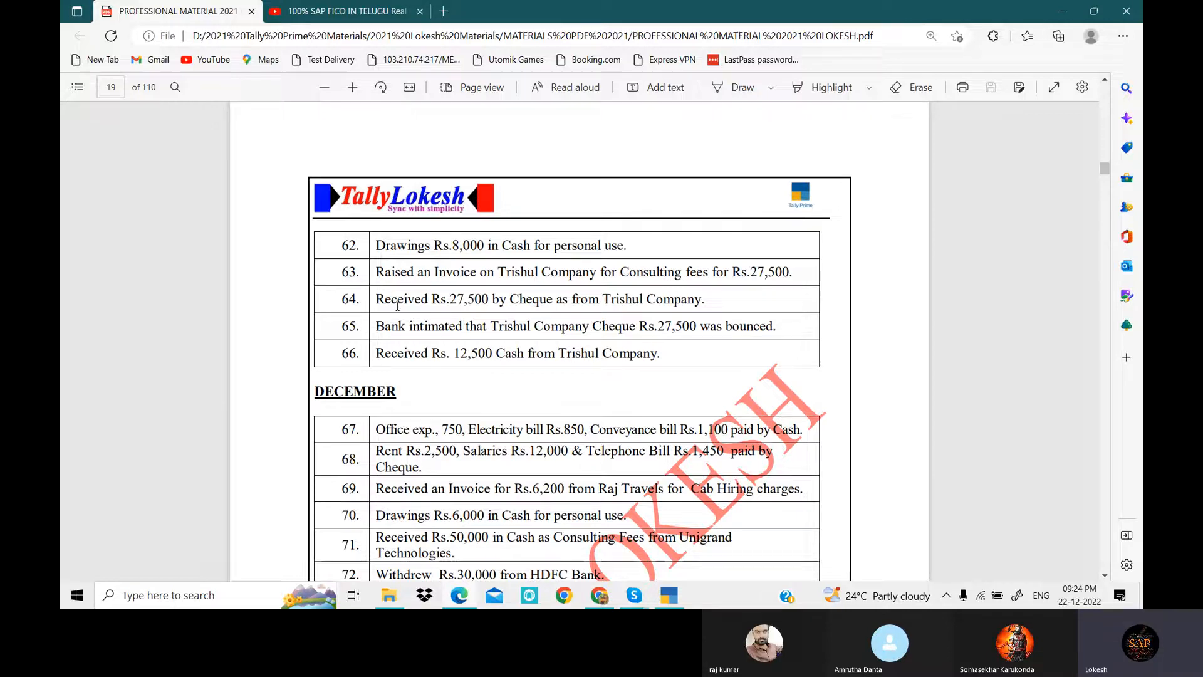
left_click_drag(374, 299, 702, 298)
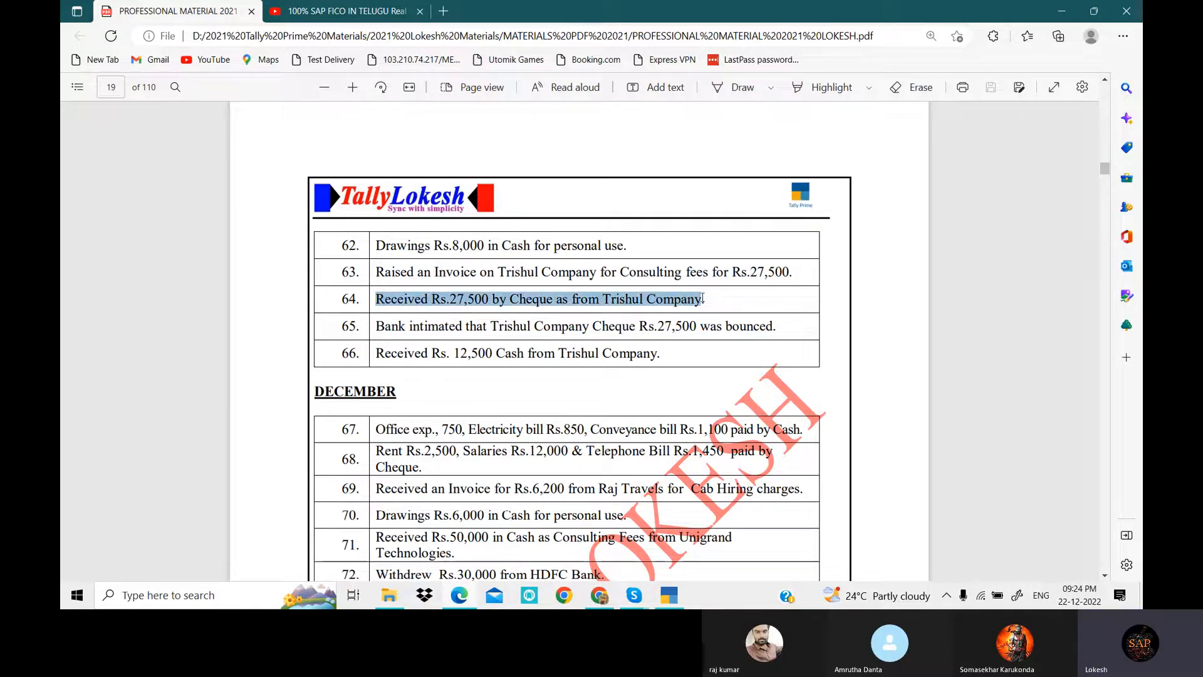
double_click(386, 325)
left_click_drag(415, 325, 777, 327)
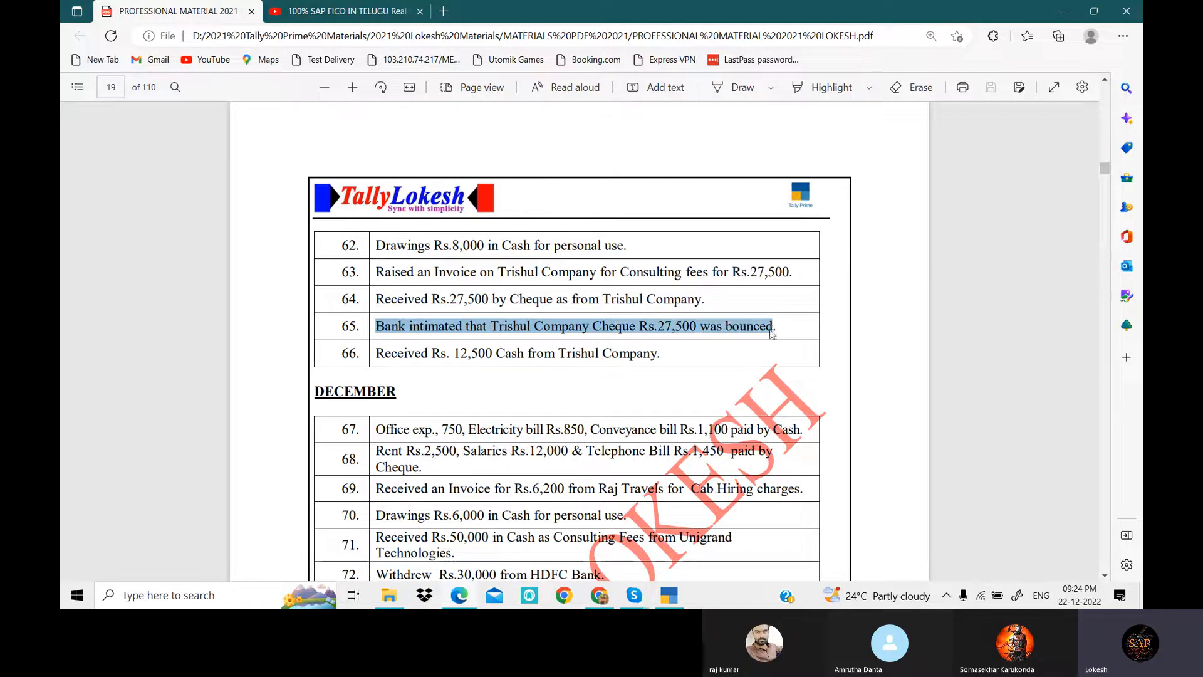
left_click(556, 326)
Switch to TallyPrime, start a Journal voucher and create the ledger Trisul Company under Sundry Debtors as its debit account.
left_click(676, 592)
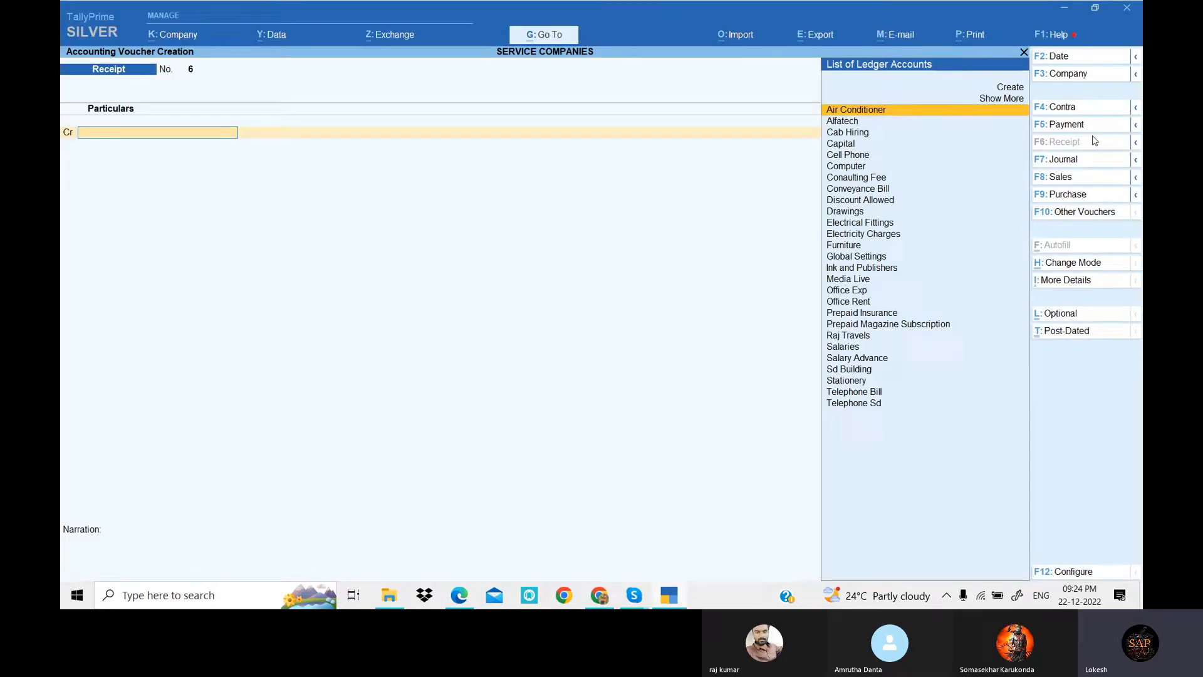
left_click(1095, 161)
key("alt+c")
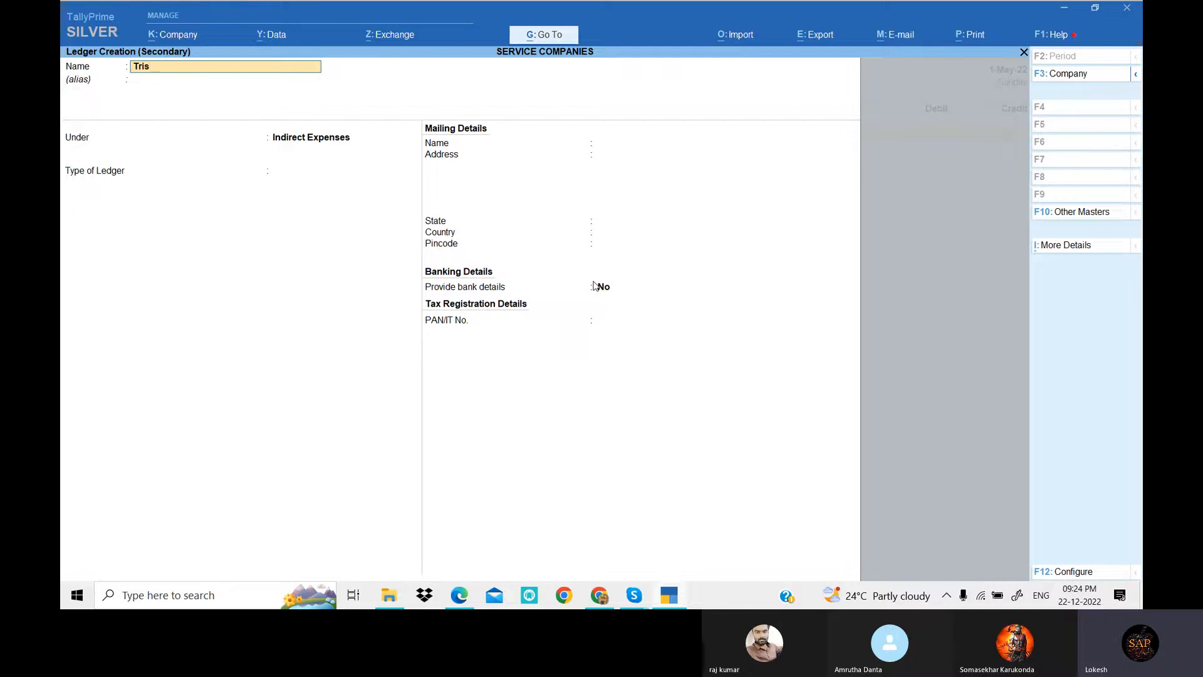
type("Trisul Company")
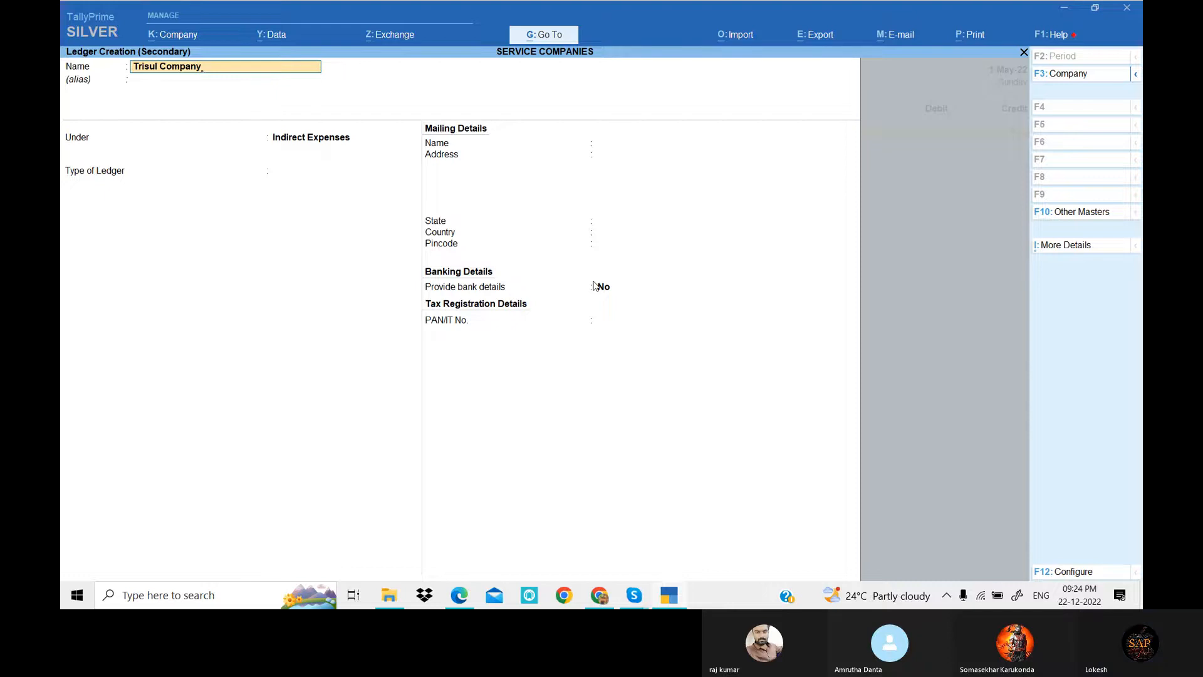
key("Return")
type("Sun")
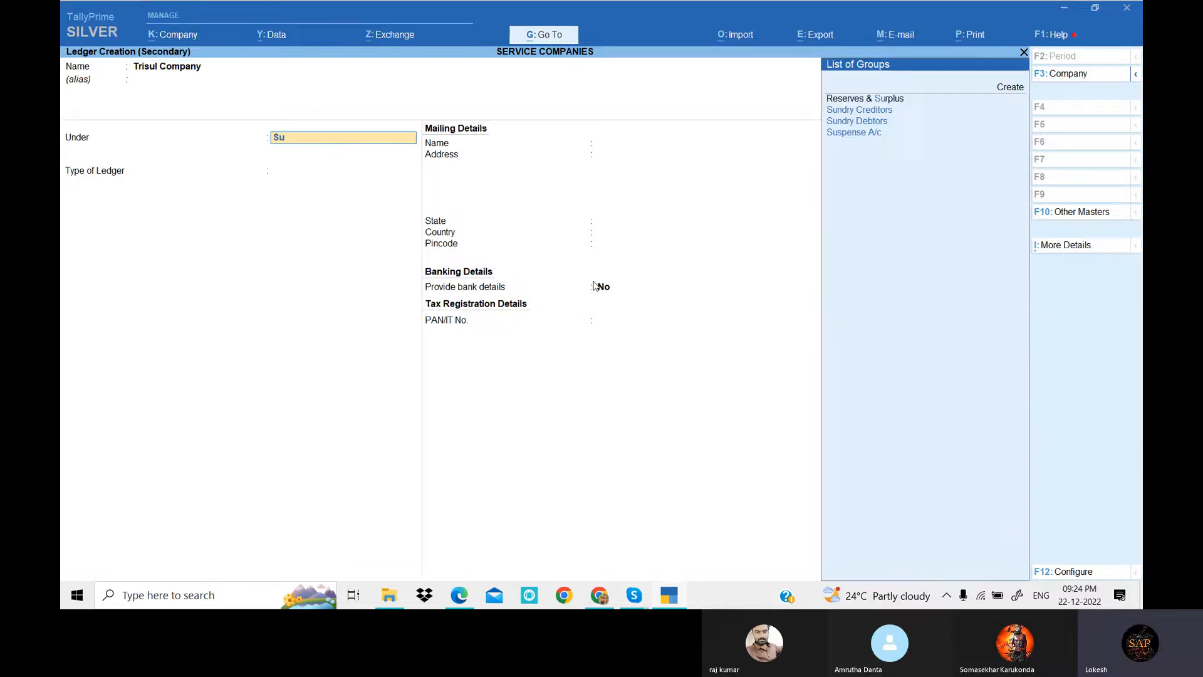
key("Down")
key("Return")
key("Return")
key("Return")
key("Return")
key("Return")
key("Return")
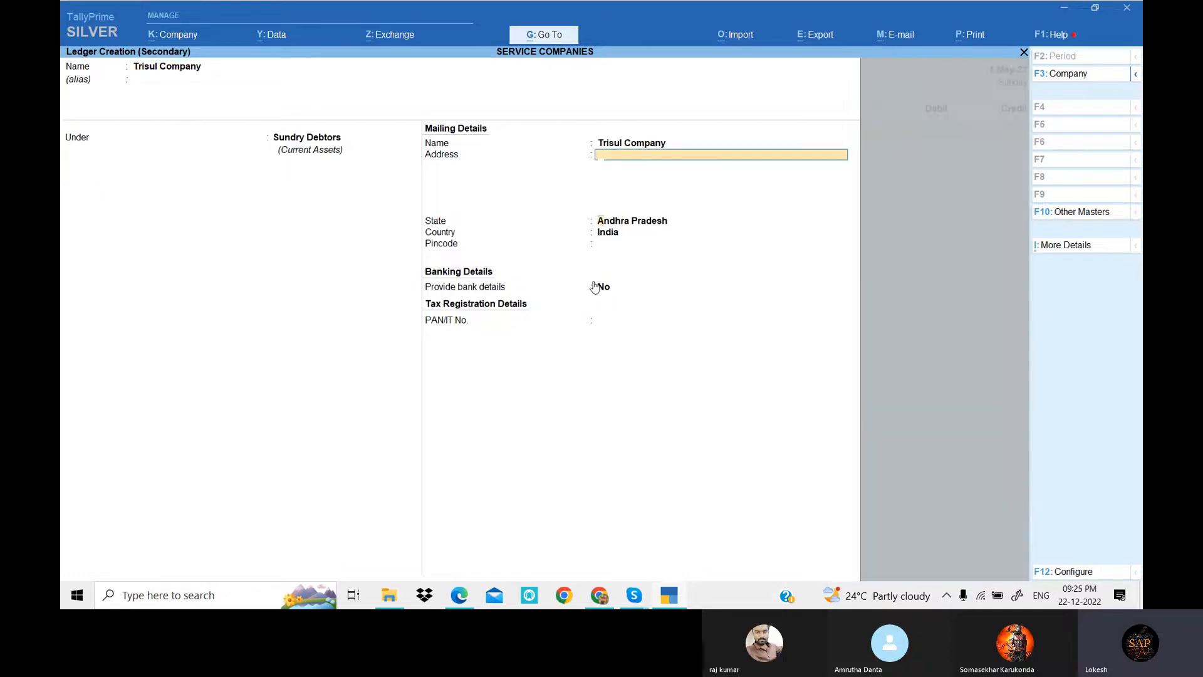
key("Return")
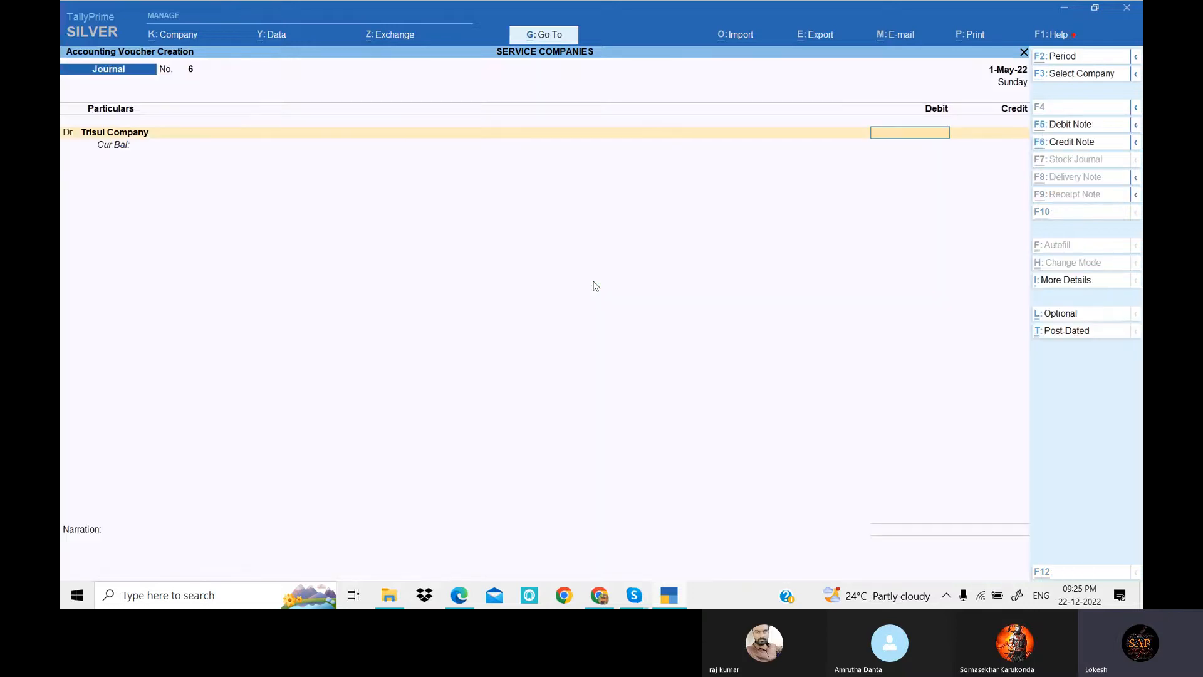
Check the invoice amount in entry 63 of the exercise PDF and debit Trisul Company with 27,500 in the journal.
key("alt+Tab")
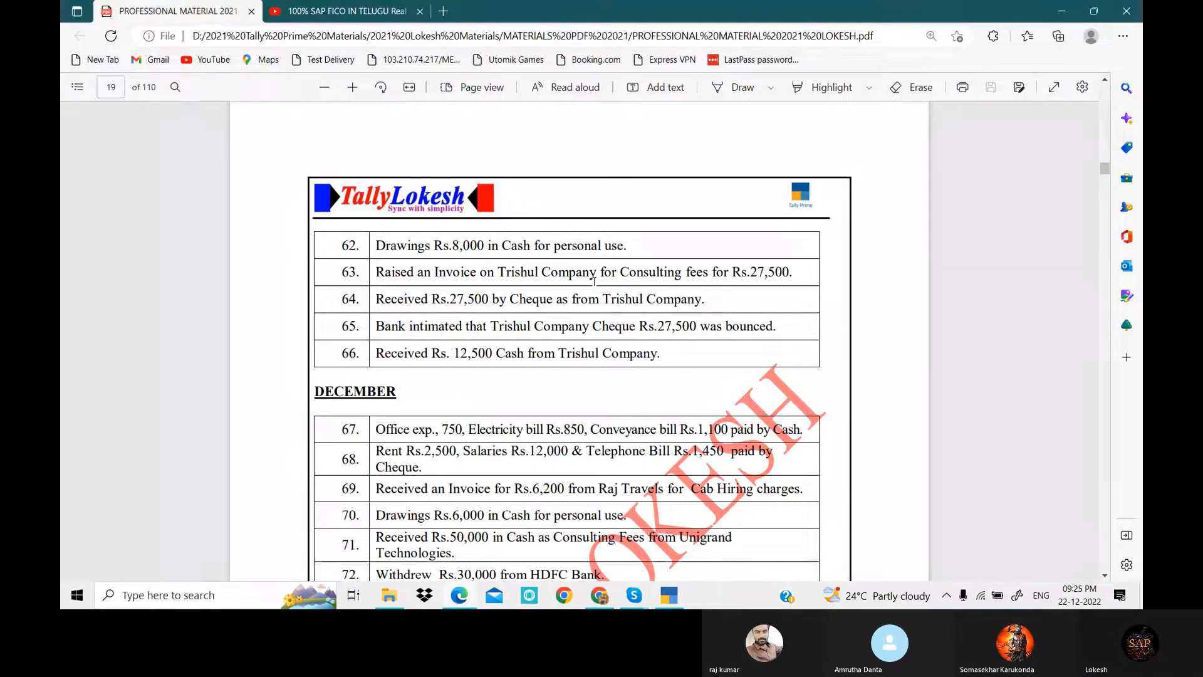
key("alt+Tab")
type("27500")
key("Return")
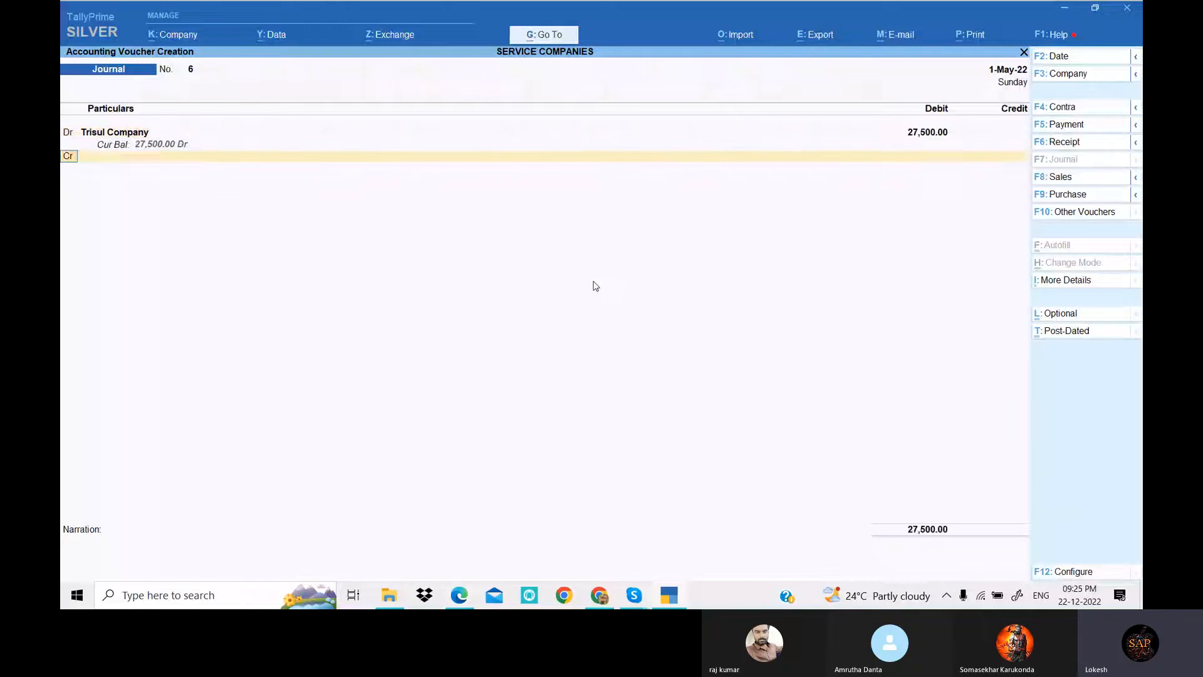
Credit the existing Conaulting Fee ledger with 27,500 and save the Trisul Company journal.
key("Return")
type("con")
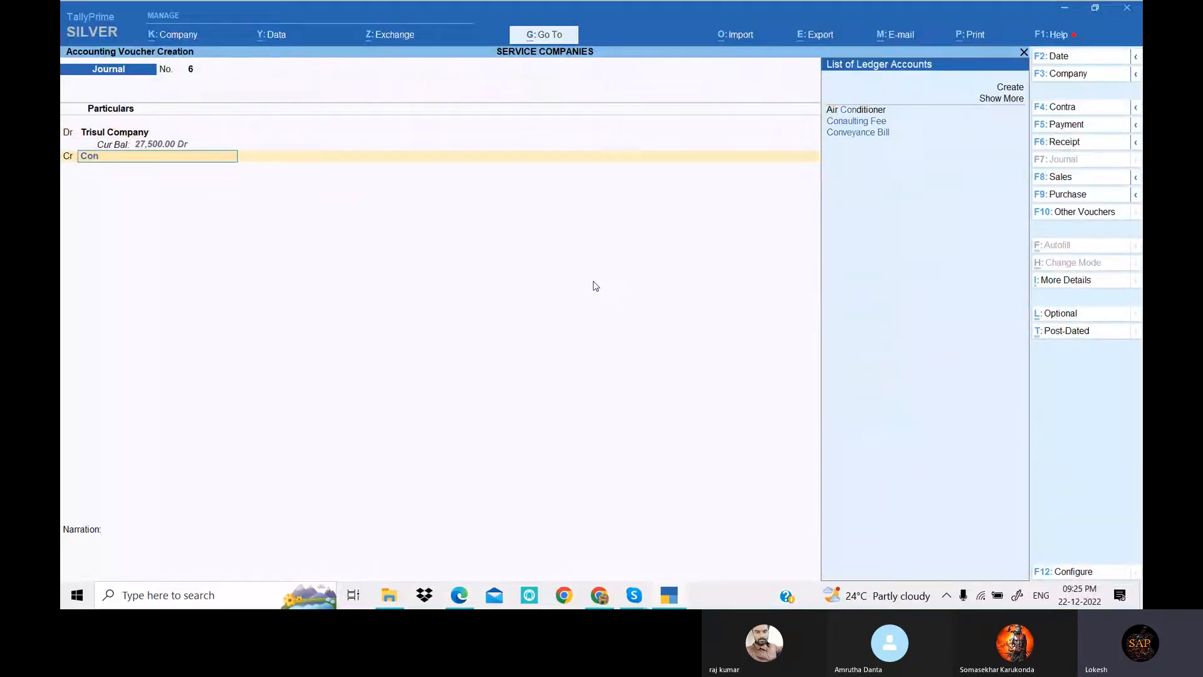
key("Down")
key("Return")
key("Return")
key("Return")
key("Return")
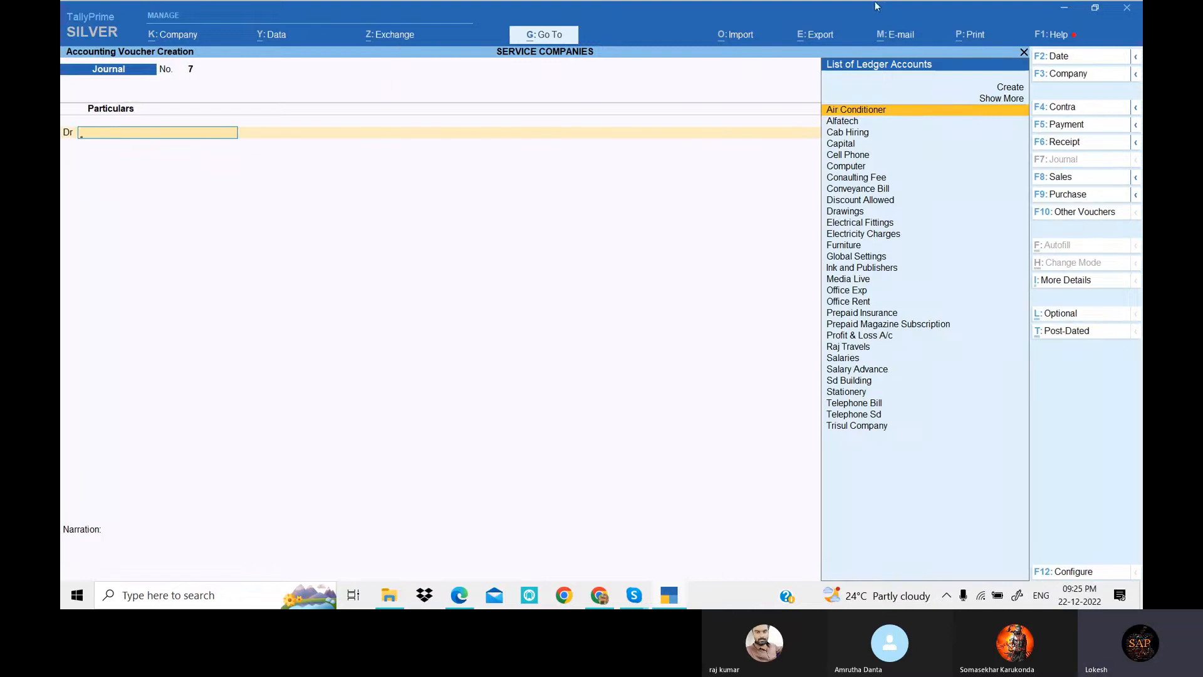
Start a Receipt voucher and credit Trisul Company with 27,500.
left_click(1086, 145)
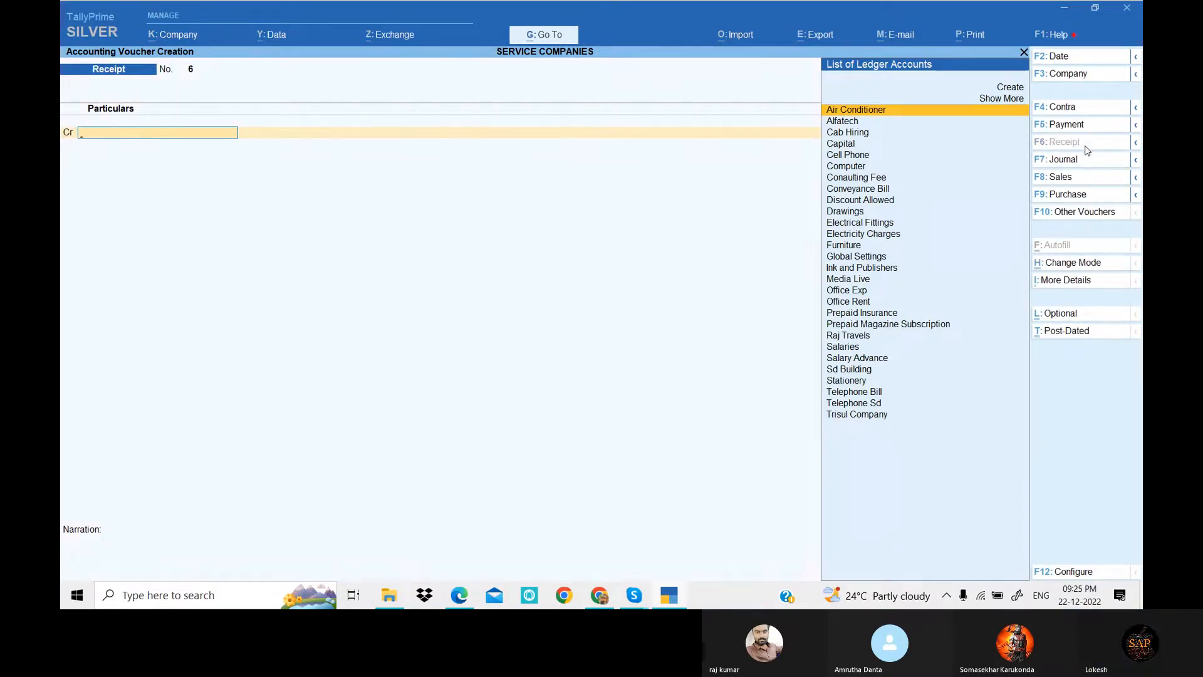
type("T")
key("Down")
key("Down")
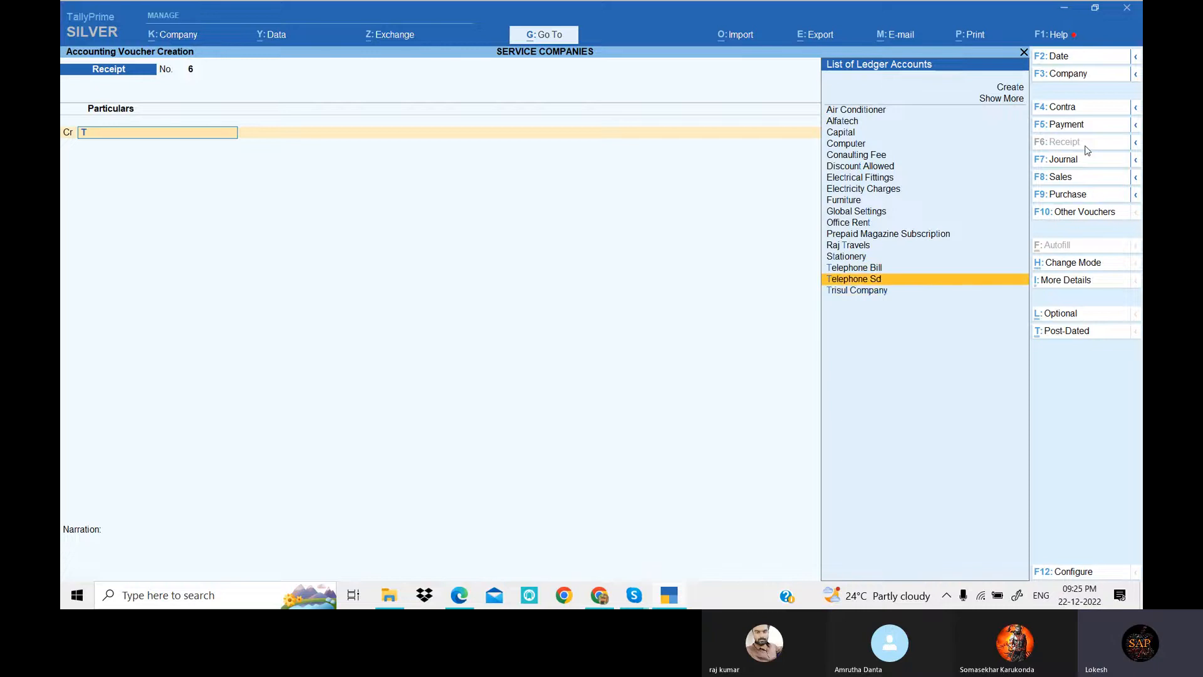
key("Return")
type("27500")
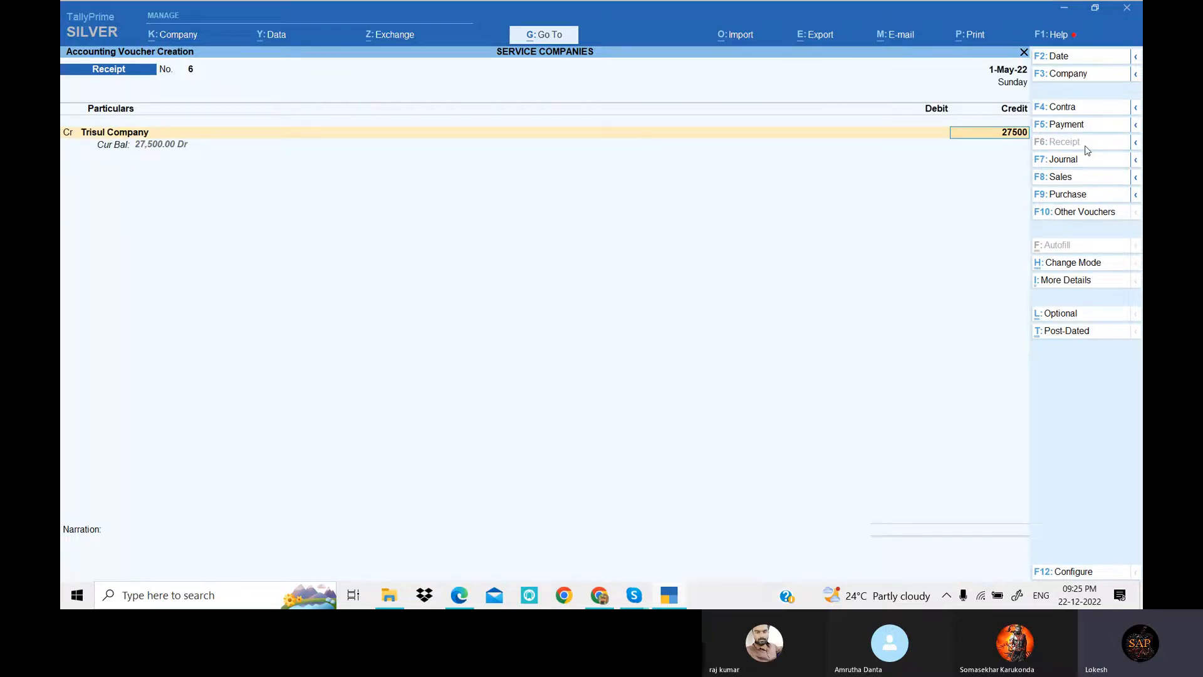
key("Return")
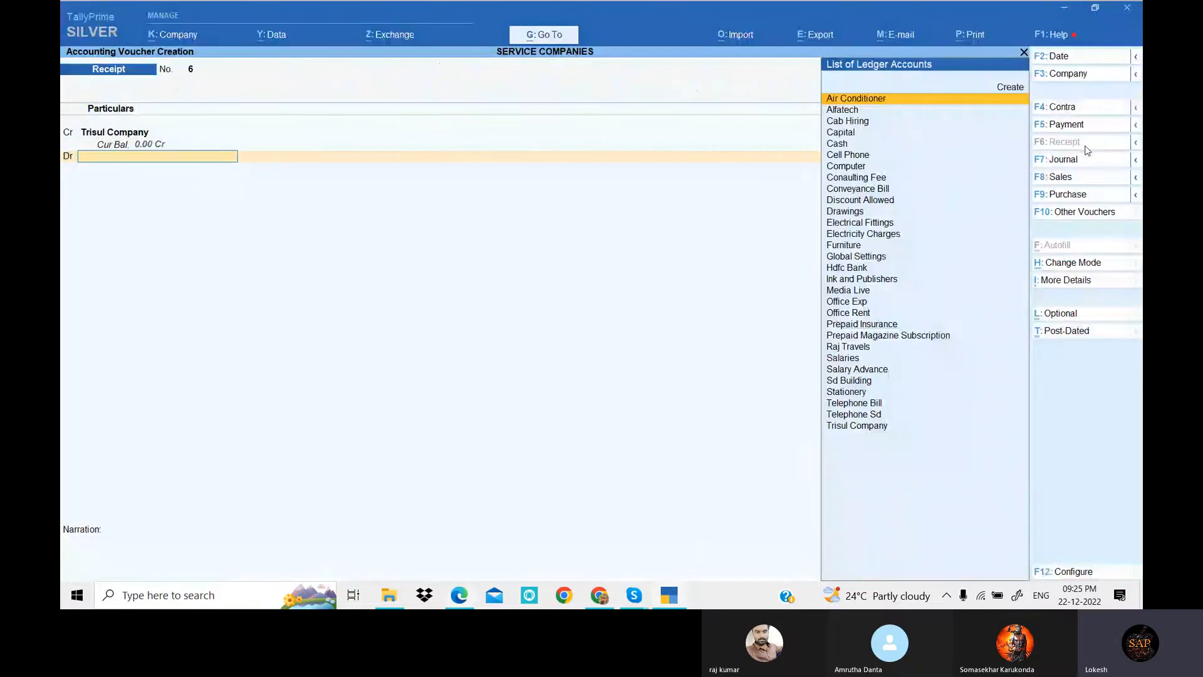
Debit Hdfc Bank with 27,500, accept the default Cheque/DD bank allocation and save the Trisul Company Receipt voucher.
type("h")
key("Return")
key("Return")
key("Return")
key("Return")
key("Return")
key("Return")
key("Return")
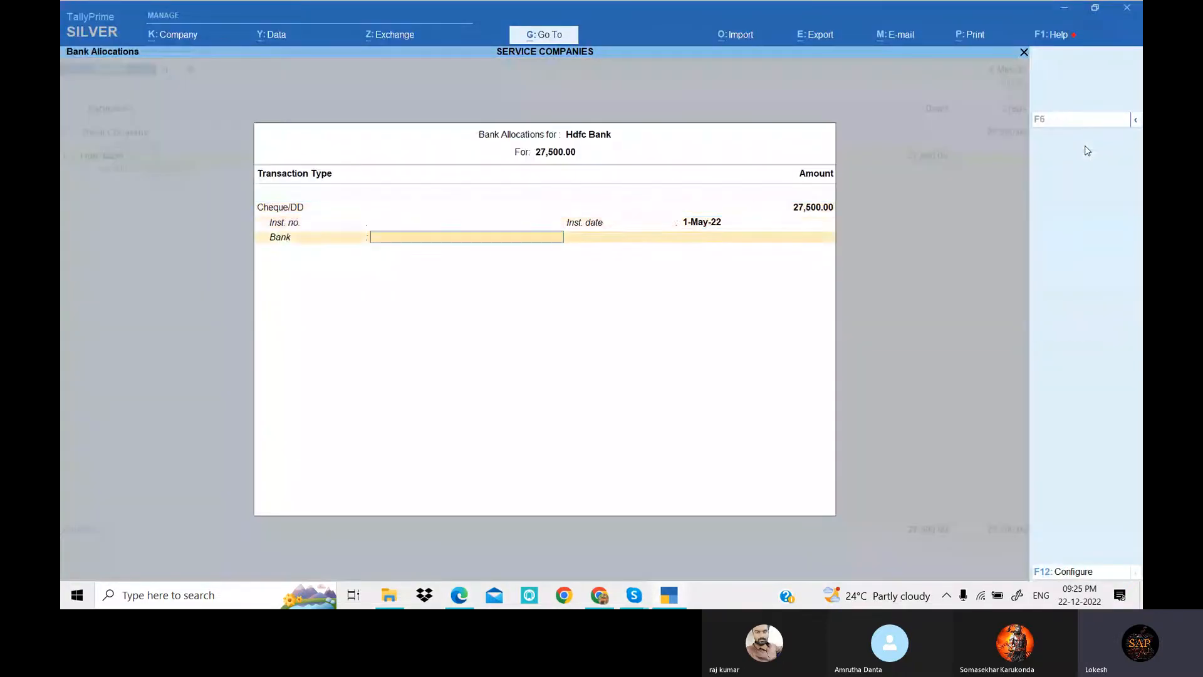
key("Return")
Check bounced-cheque entry 65 in the exercise PDF and debit Trisul Company with 27,500 in a new TallyPrime Payment voucher.
key("alt+Tab")
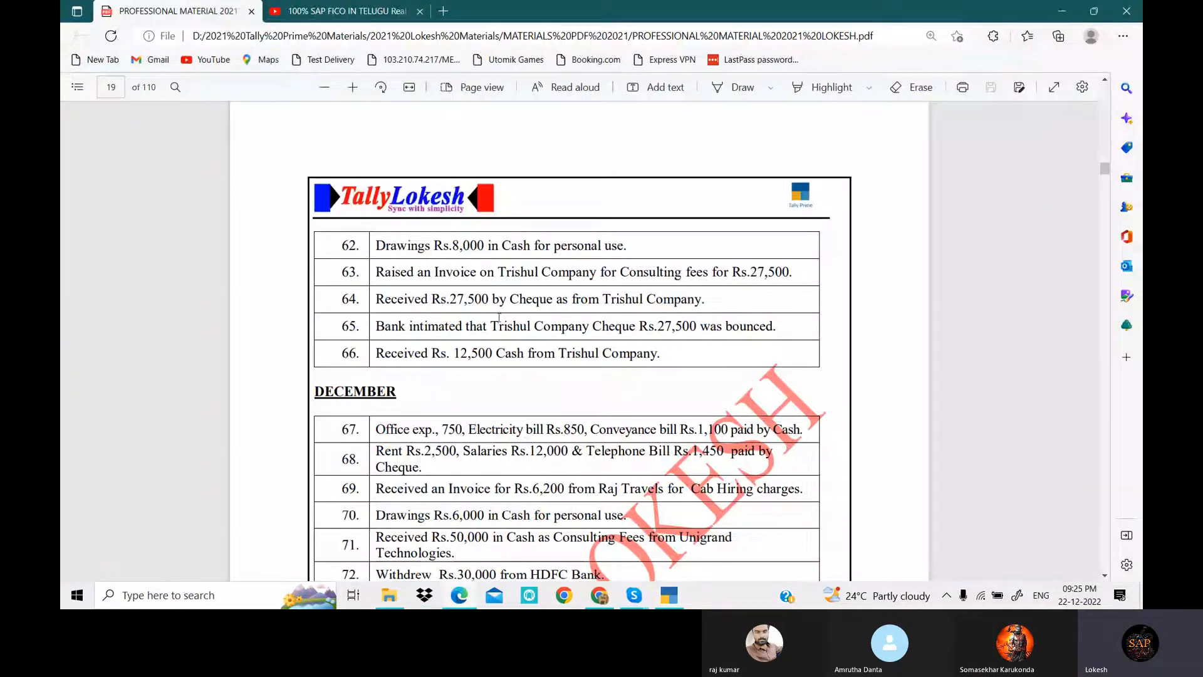
left_click_drag(449, 300, 712, 309)
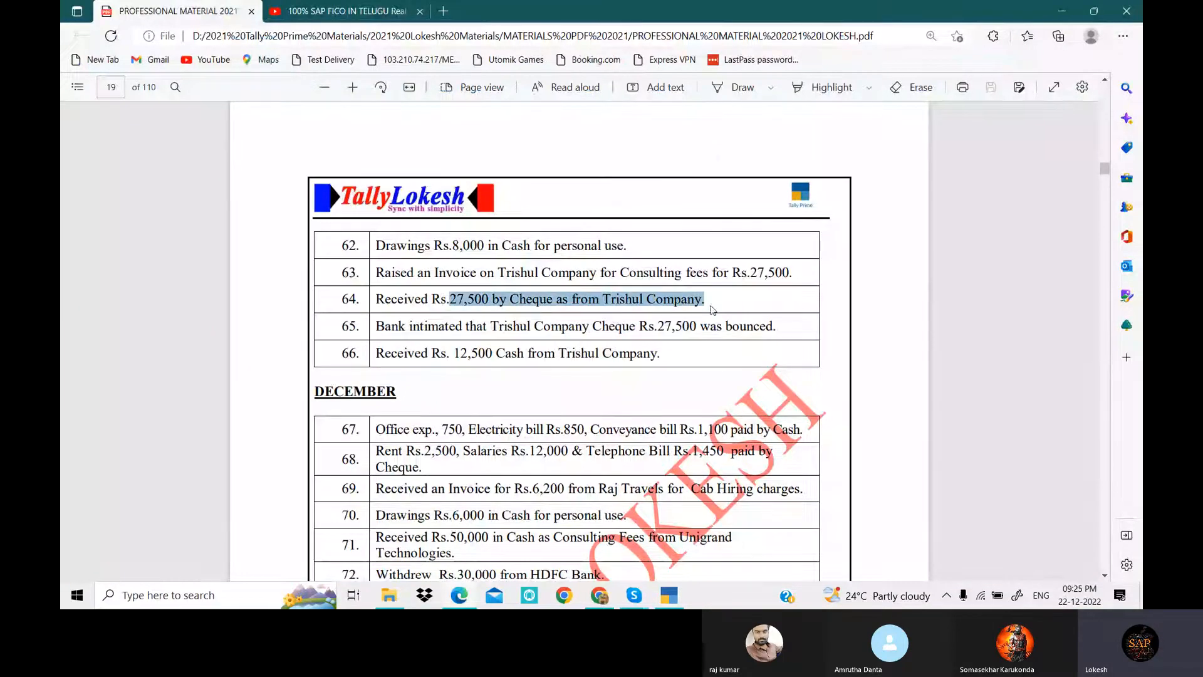
left_click(493, 325)
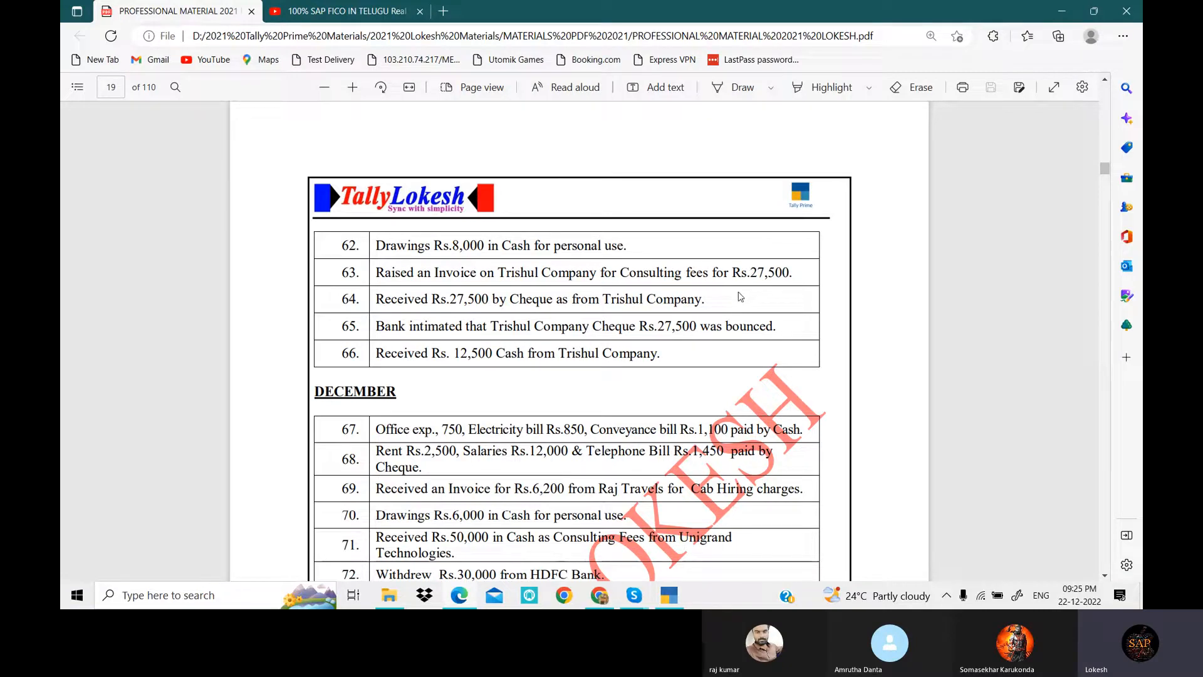
left_click(670, 598)
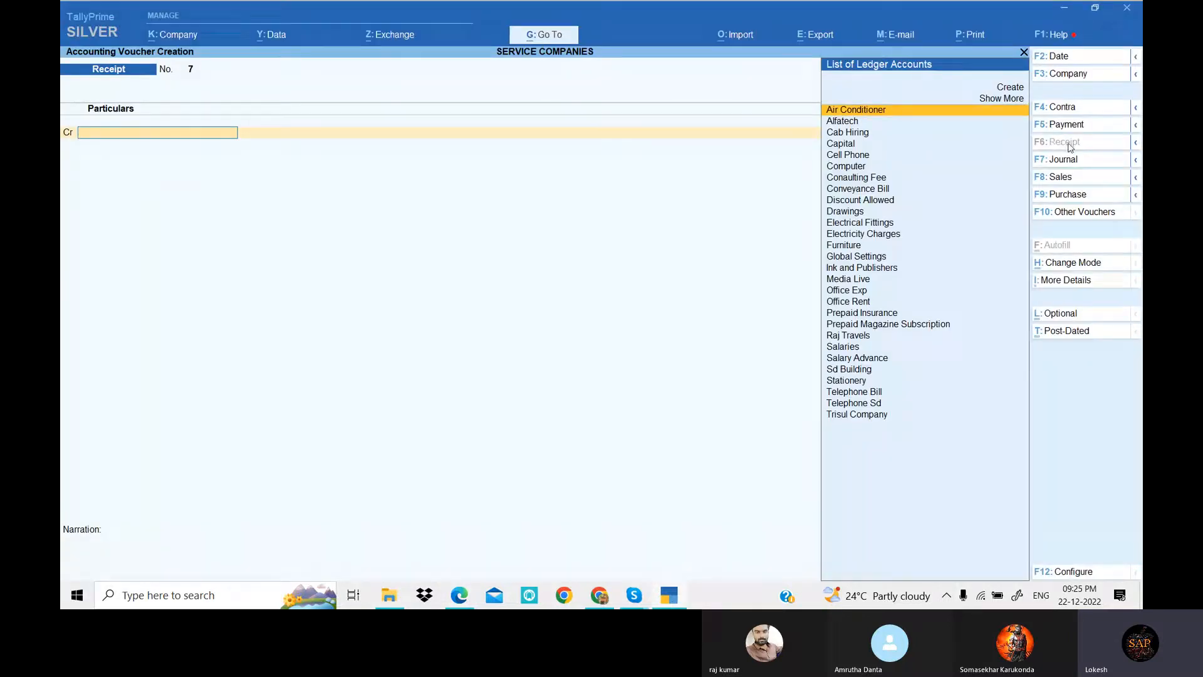
left_click(1059, 124)
type("T")
key("Down")
key("Down")
key("Down")
key("Return")
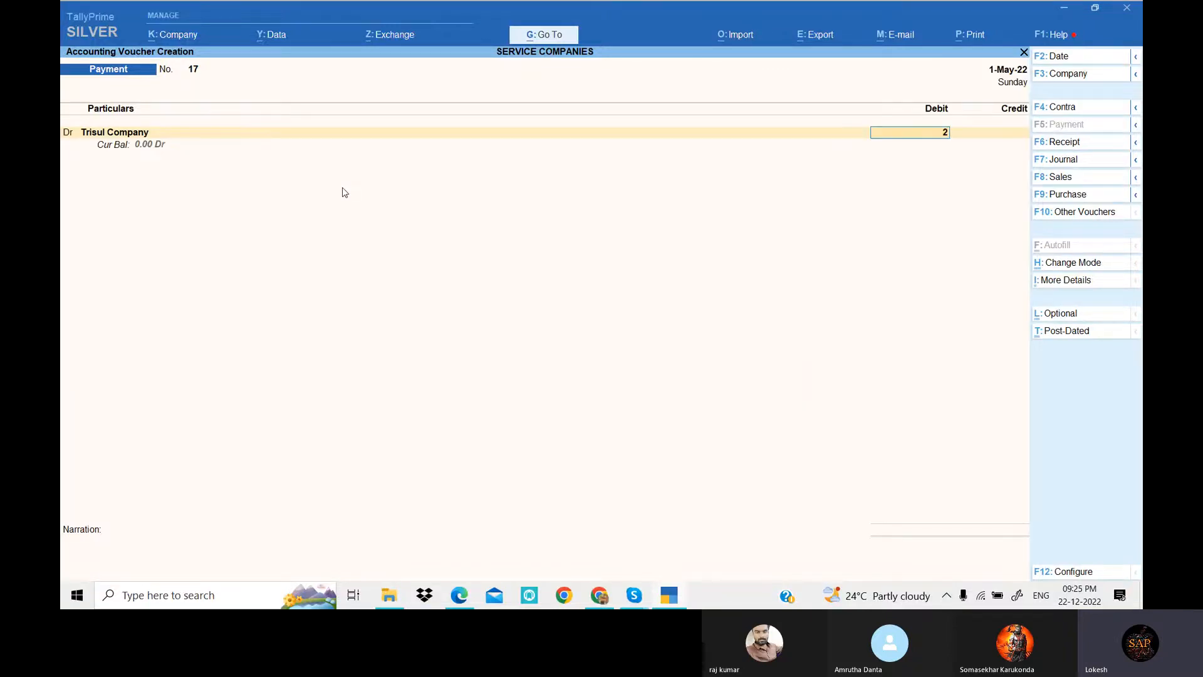
type("27500")
key("Return")
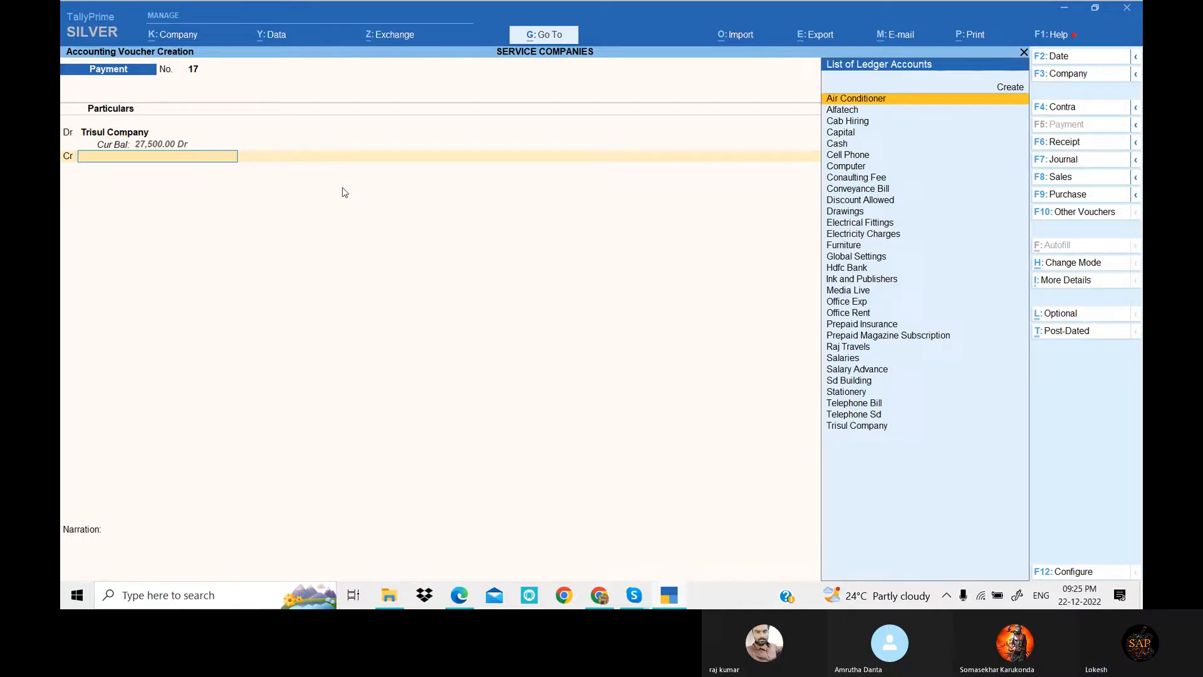
Credit Hdfc Bank with 27,500, accept the default cheque allocation and save the Payment voucher for the bounced cheque.
key("alt+Tab")
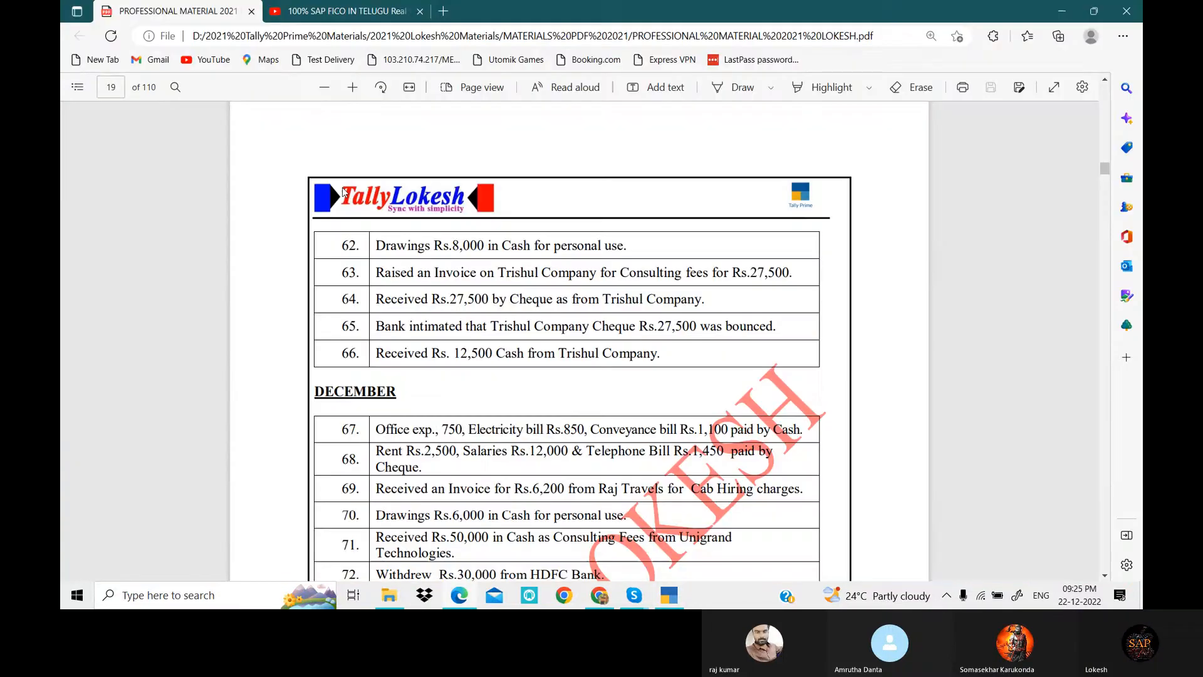
key("alt+Tab")
key("Return")
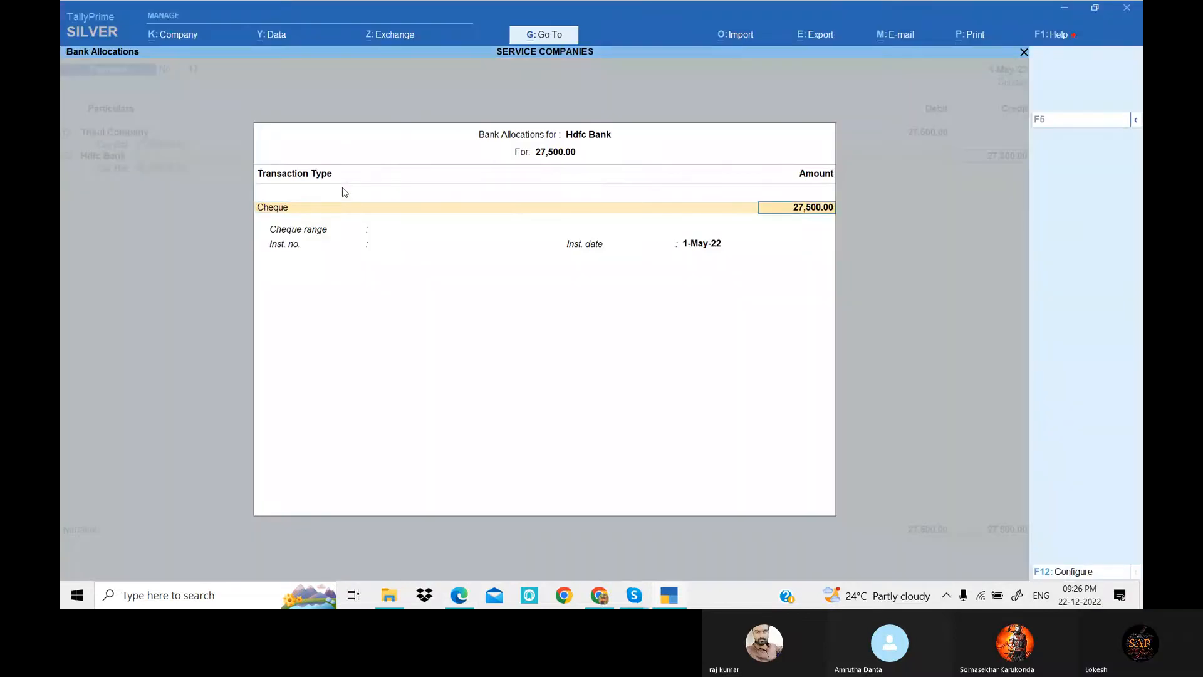
key("Return")
key("Return")
key("Return")
key("Return")
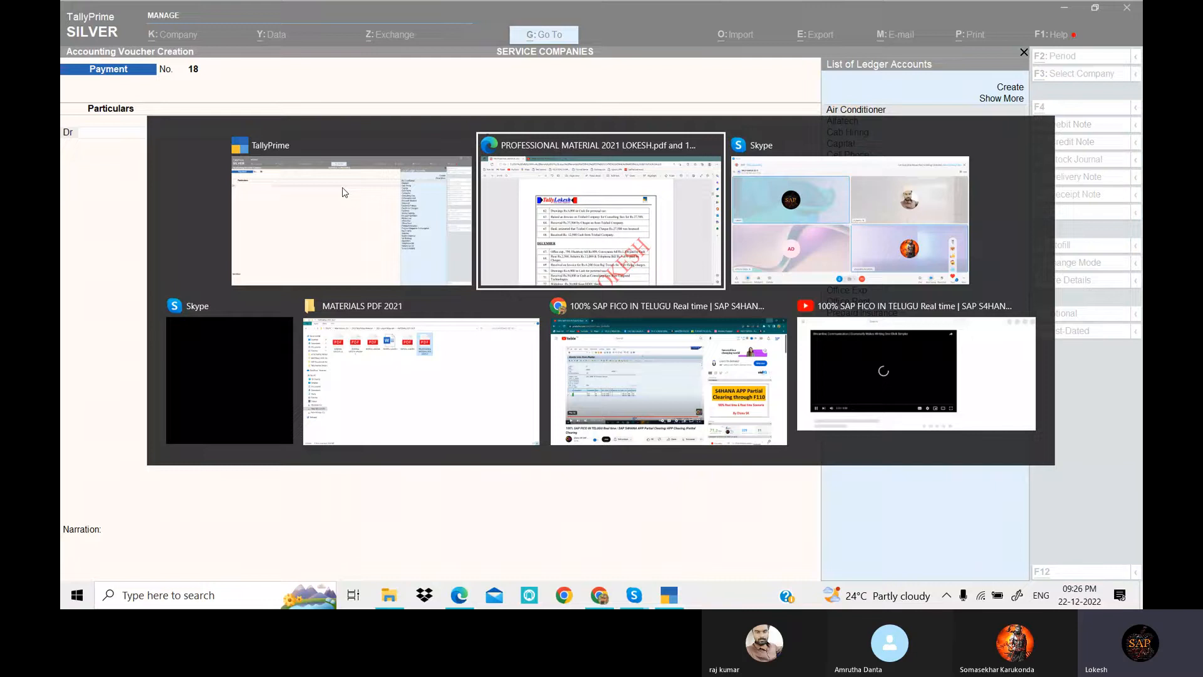
Check cash receipt entry 66 in the exercise PDF and credit Trisul Company with 12,500 in a new TallyPrime Receipt voucher.
key("alt+Tab")
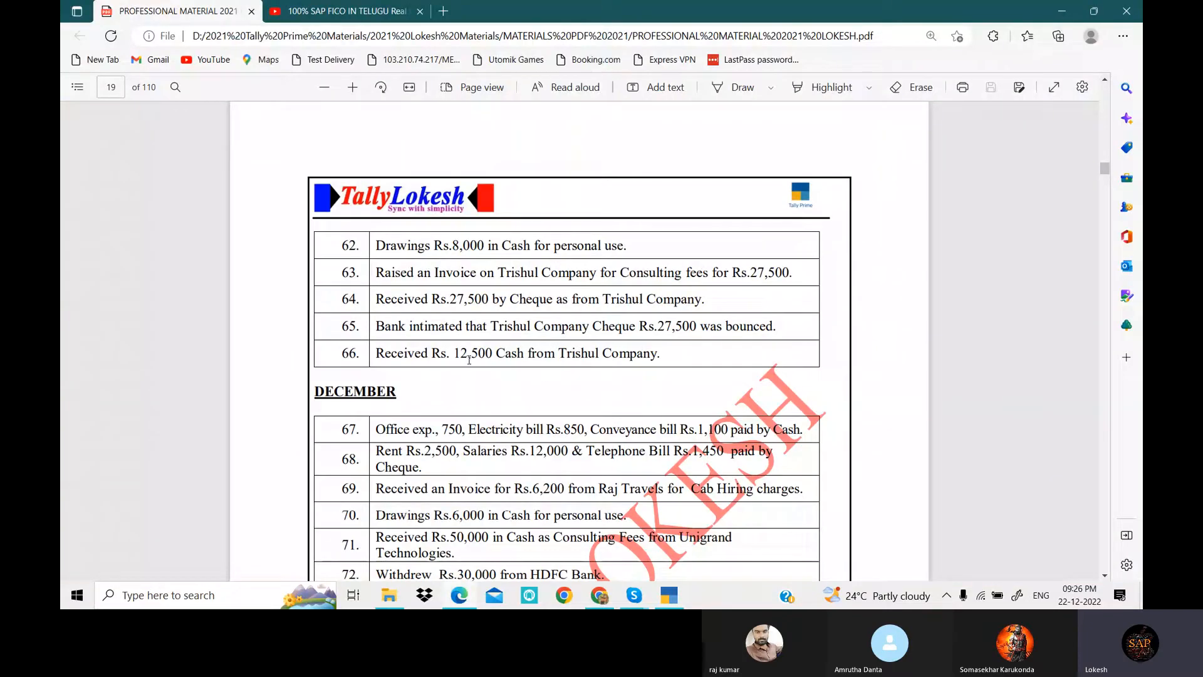
left_click(672, 596)
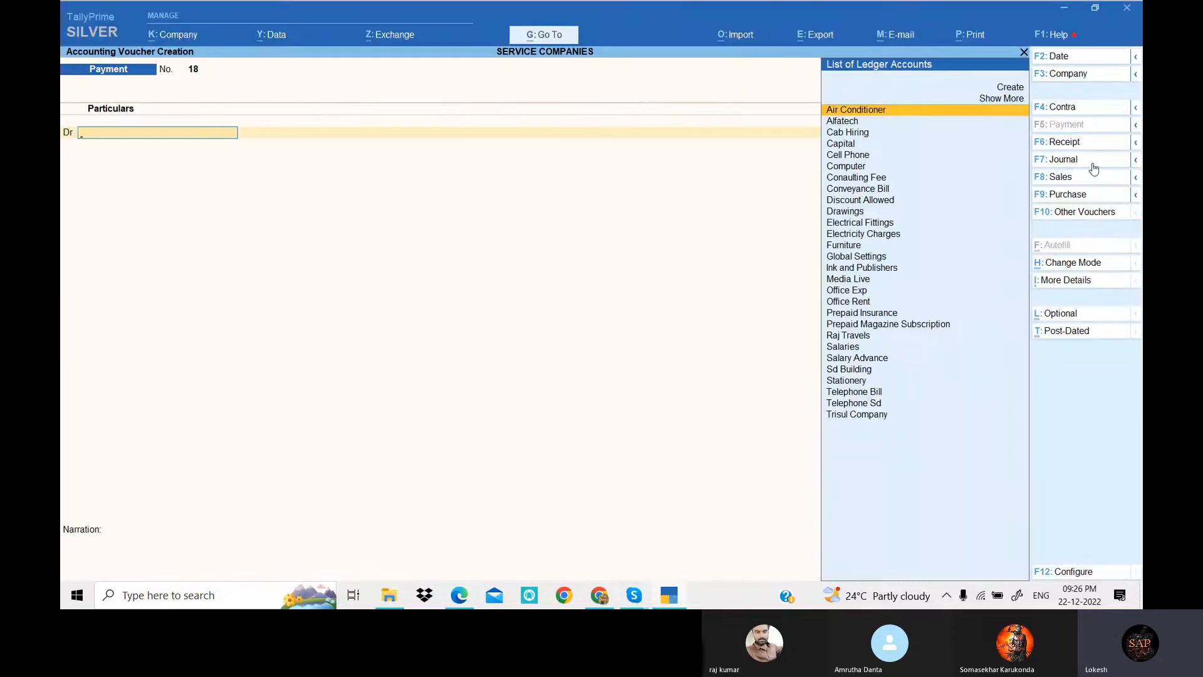
left_click(1090, 144)
type("T")
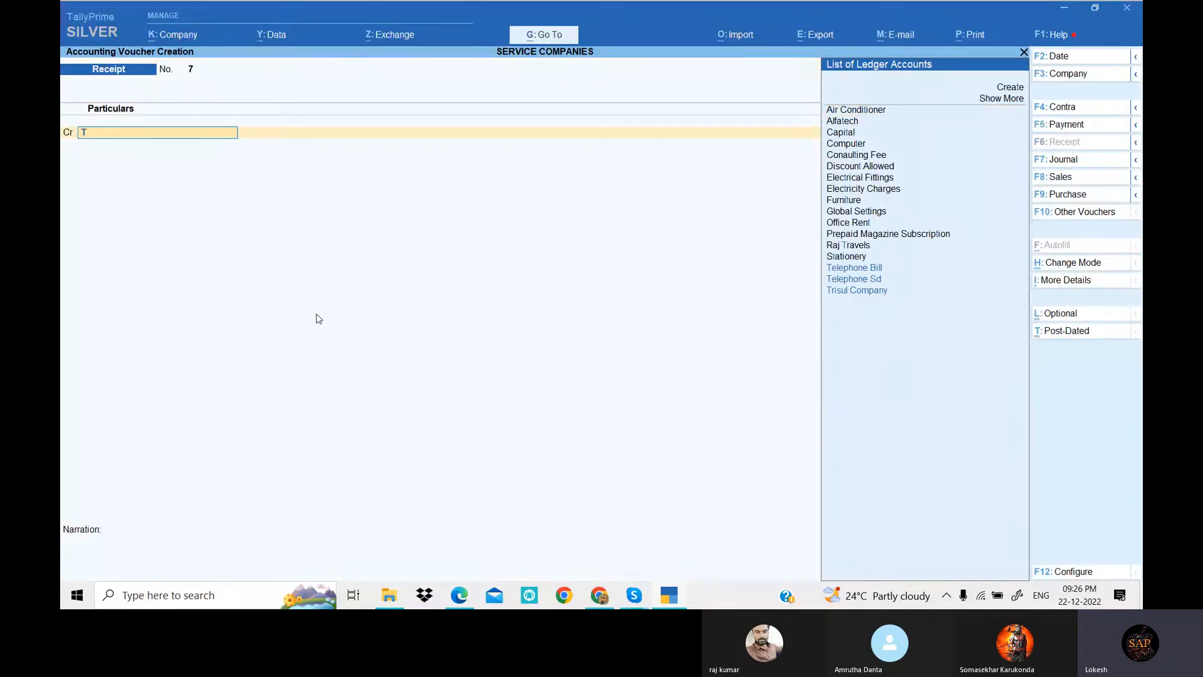
key("Down")
key("Down")
key("Down")
key("Return")
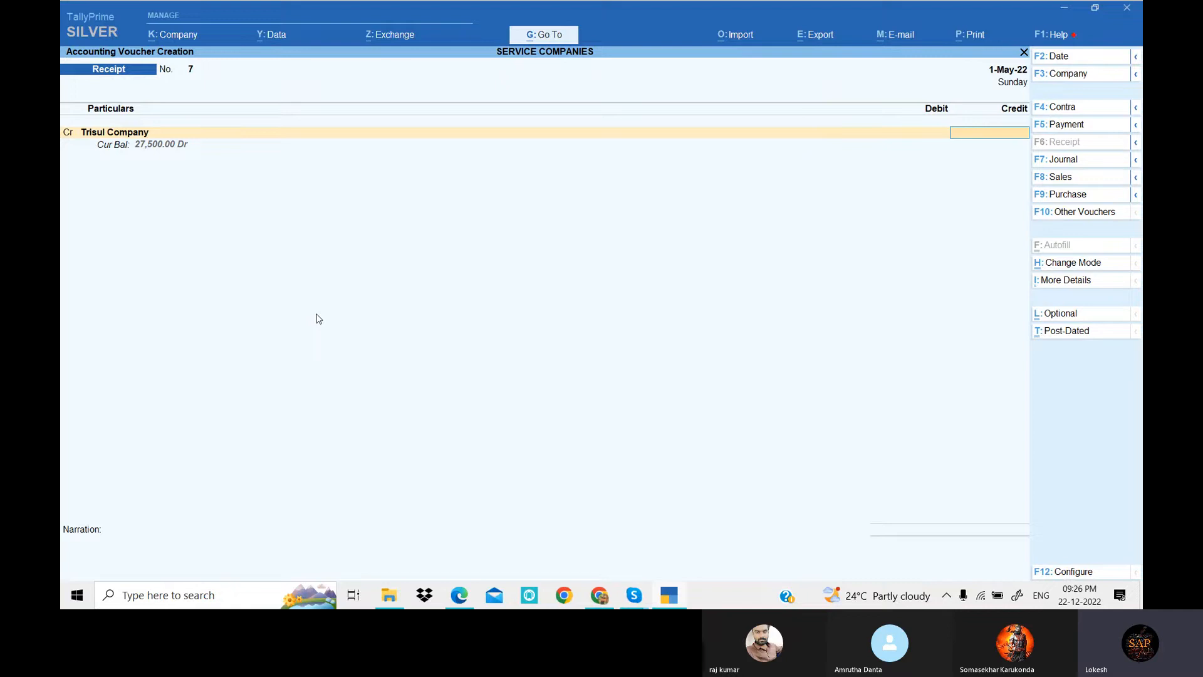
key("Return")
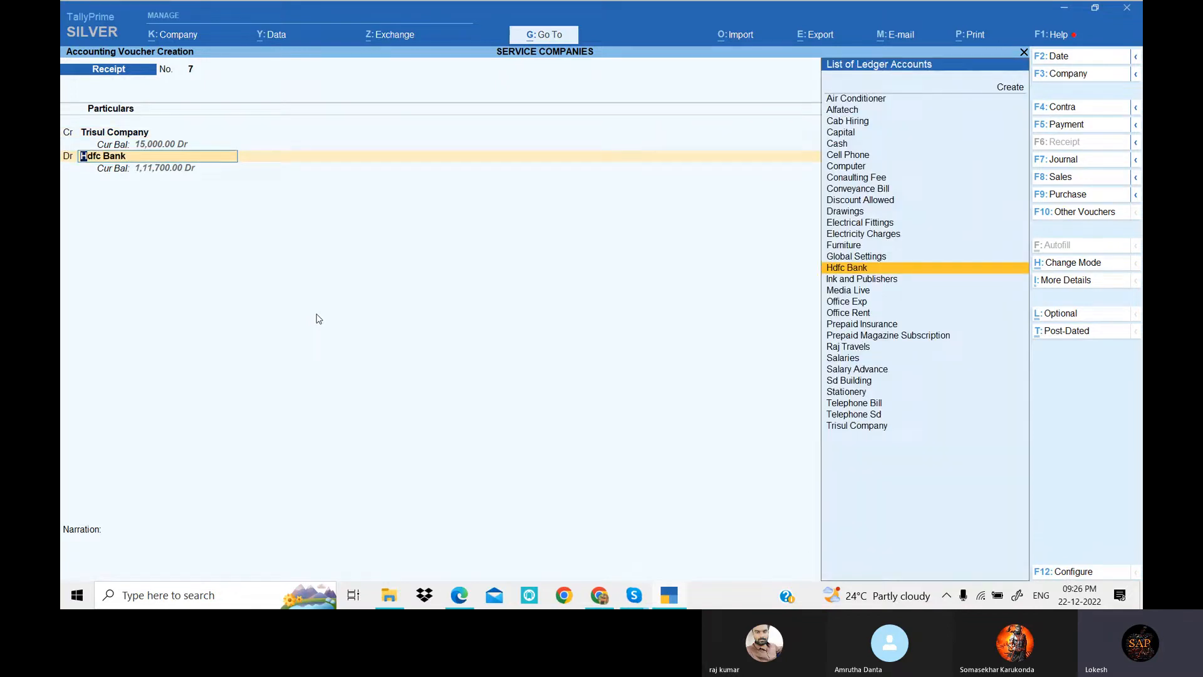
Debit Cash instead of Hdfc Bank with 12,500 and save the Trisul Company Receipt voucher.
key("alt+Tab")
key("alt+Tab")
key("Up")
key("Up")
key("Up")
key("Up")
key("Up")
key("Up")
key("Up")
key("Up")
key("Up")
key("Up")
key("Up")
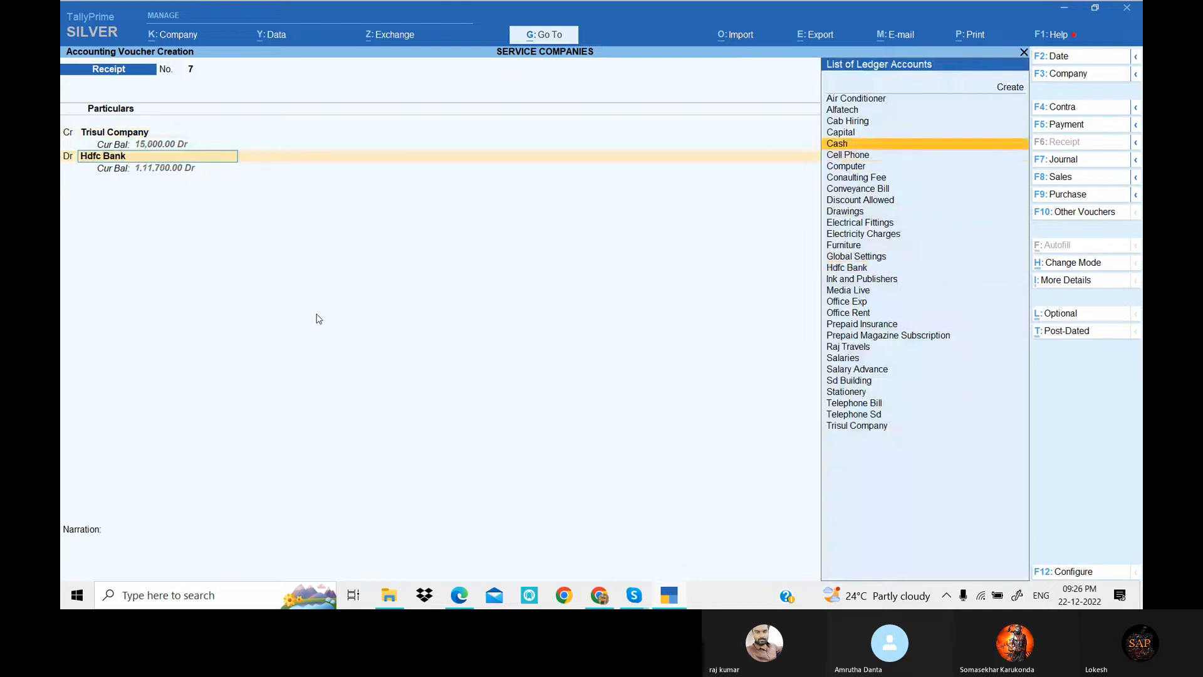
key("Return")
key("Return")
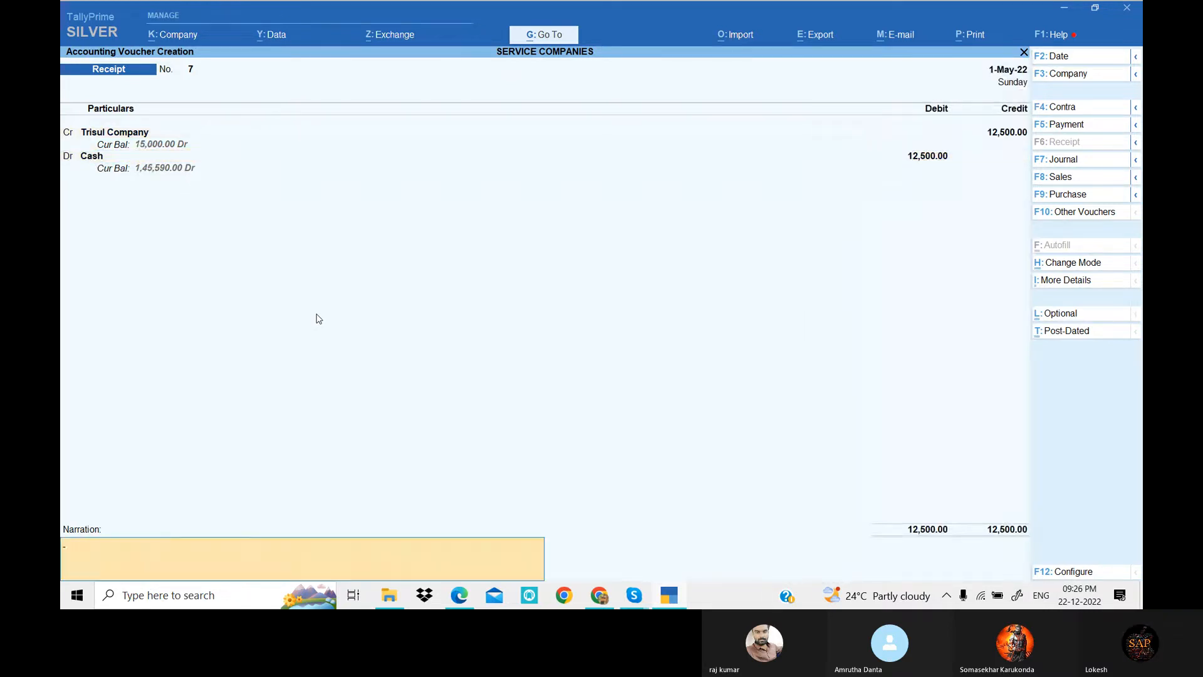
key("Return")
key("Return")
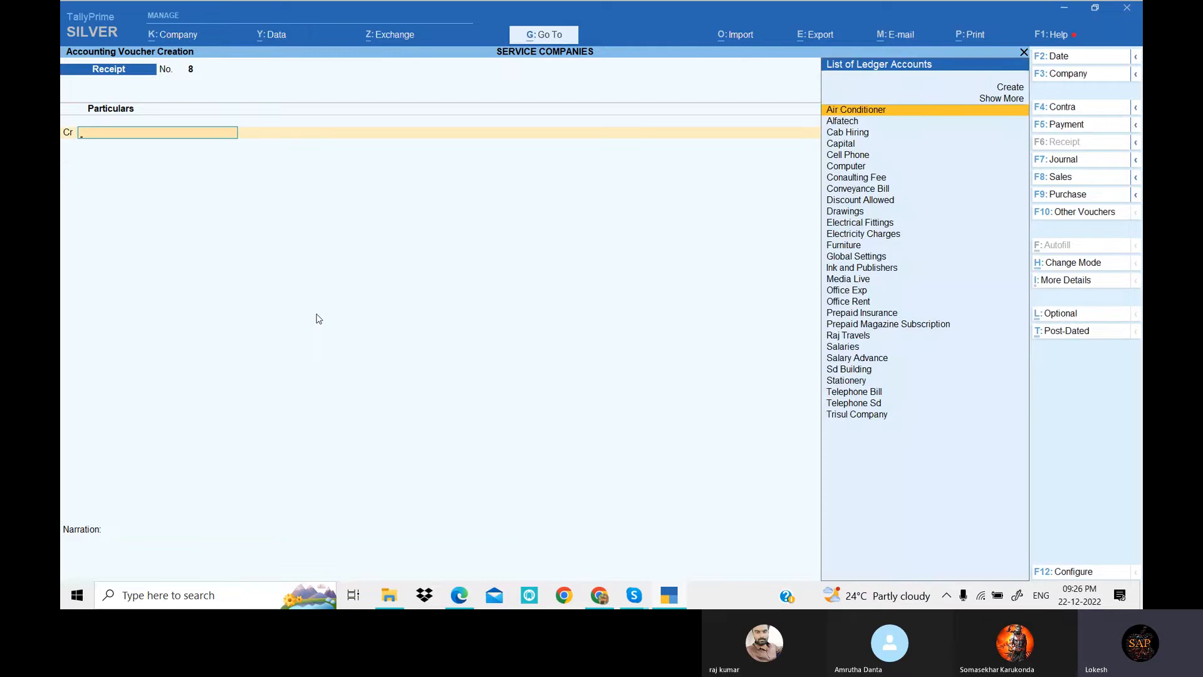
Find December's credit purchase entry 73 in the exercise PDF and copy the name Office Equipment.
key("alt+Tab")
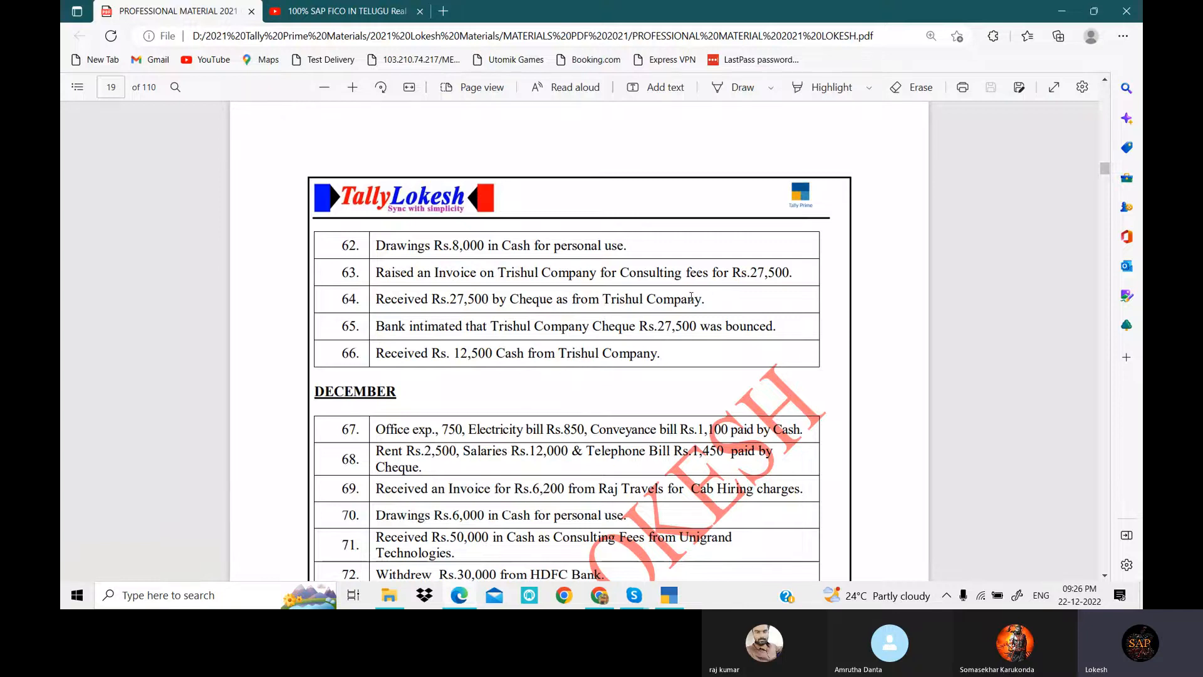
scroll(690, 297, "down", 2)
scroll(649, 328, "down", 1)
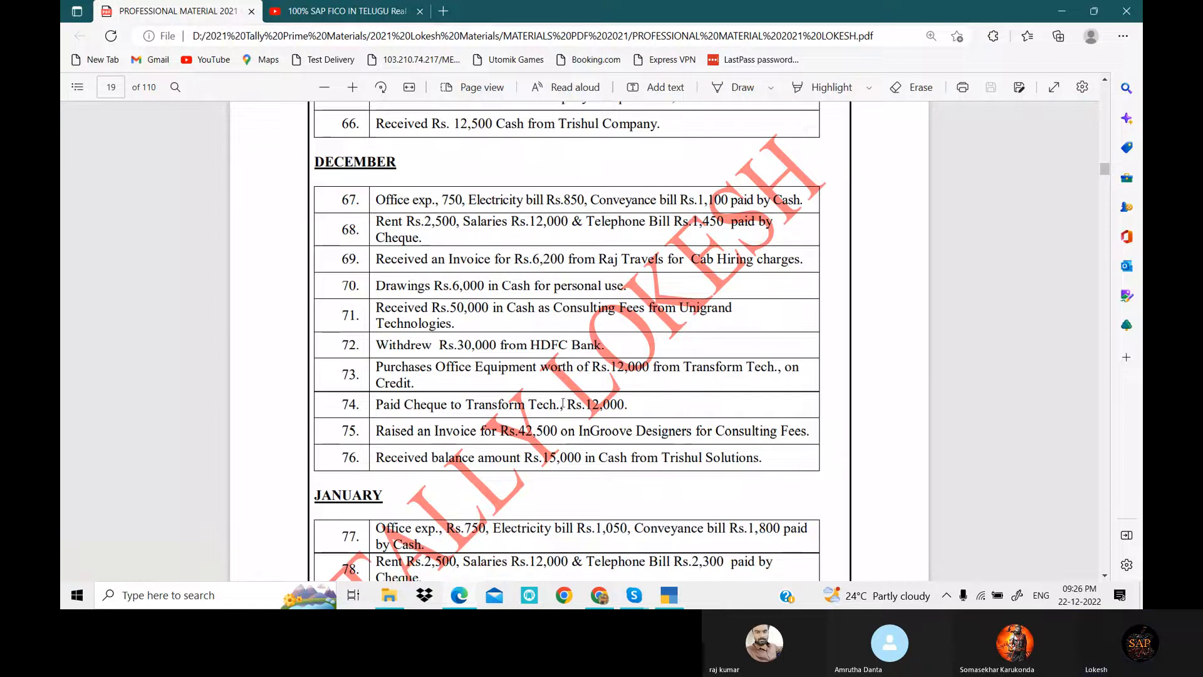
left_click_drag(432, 368, 537, 367)
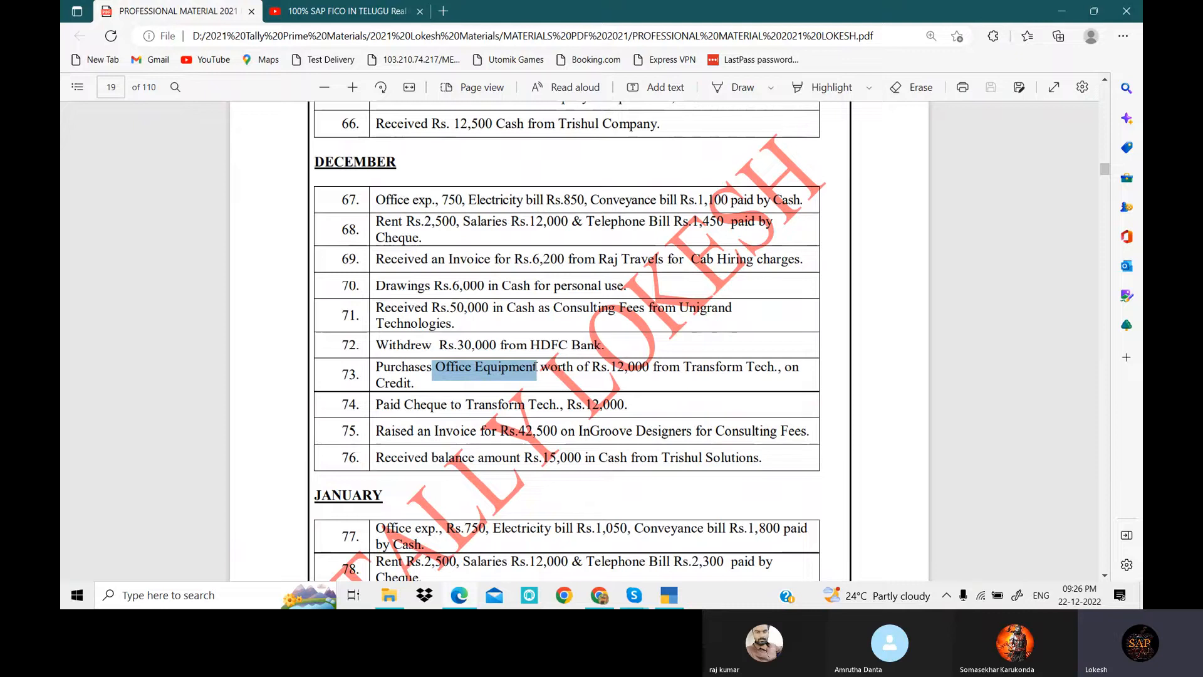
In a new TallyPrime Journal voucher, create the debit ledger Office Equipment under Fixed Assets using the copied name.
left_click(675, 600)
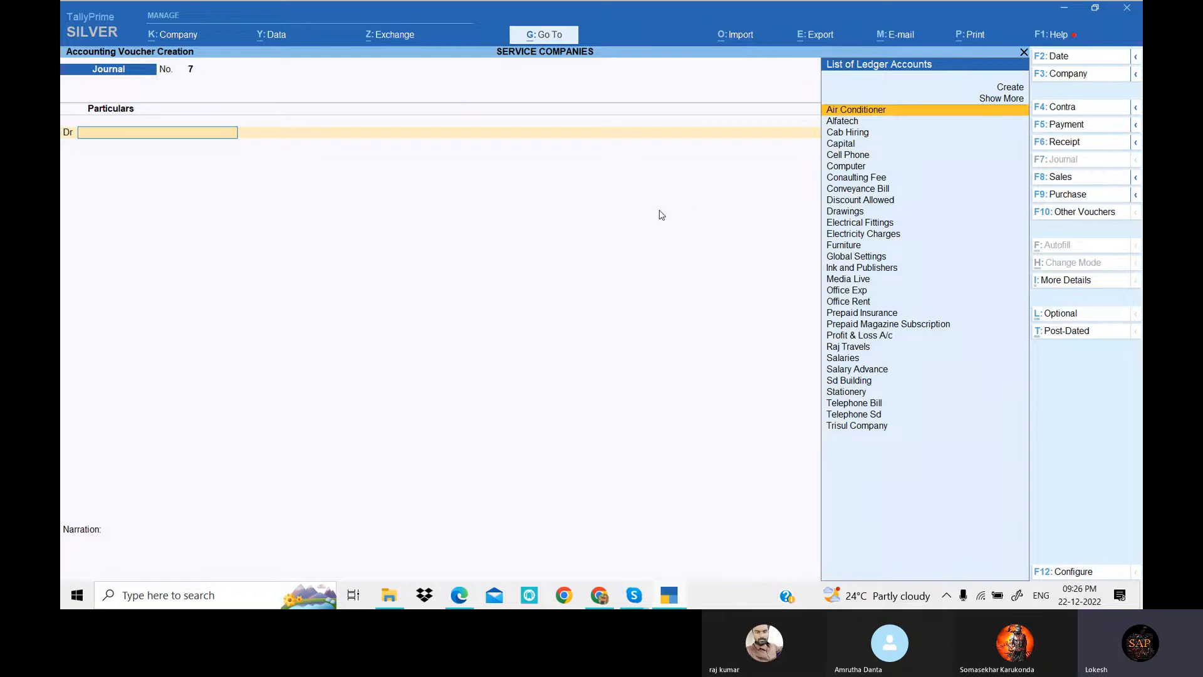
key("alt+c")
key("ctrl+alt+v")
key("Return")
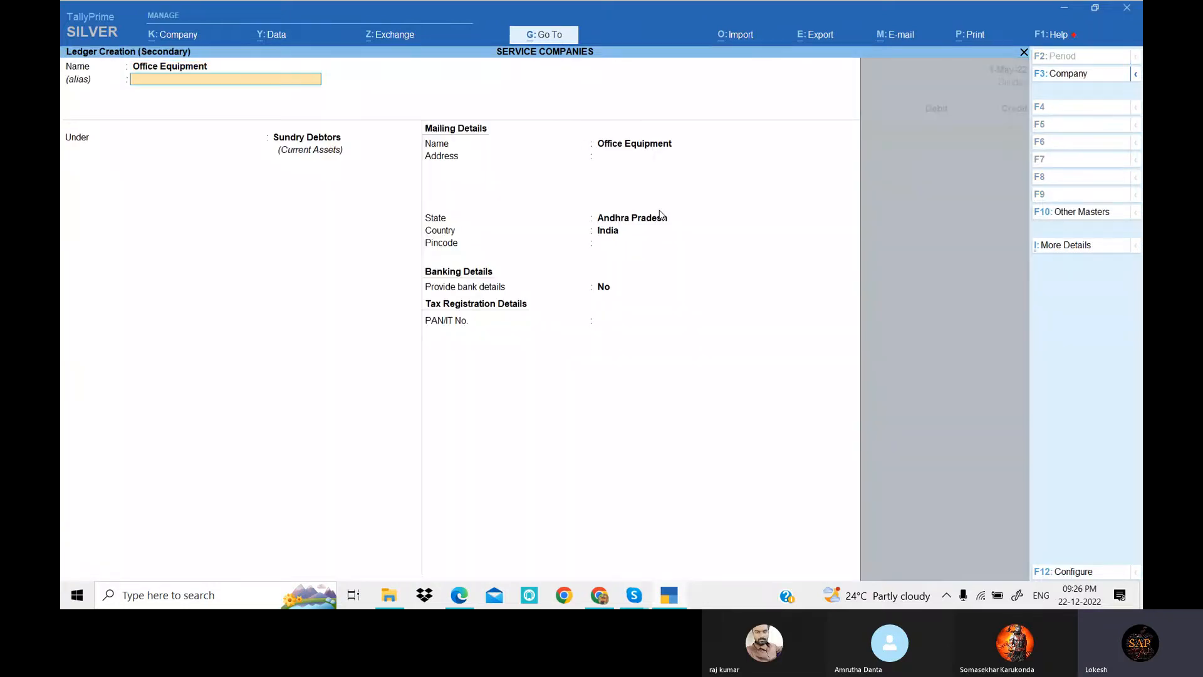
key("Return")
type("fix")
key("Return")
key("Return")
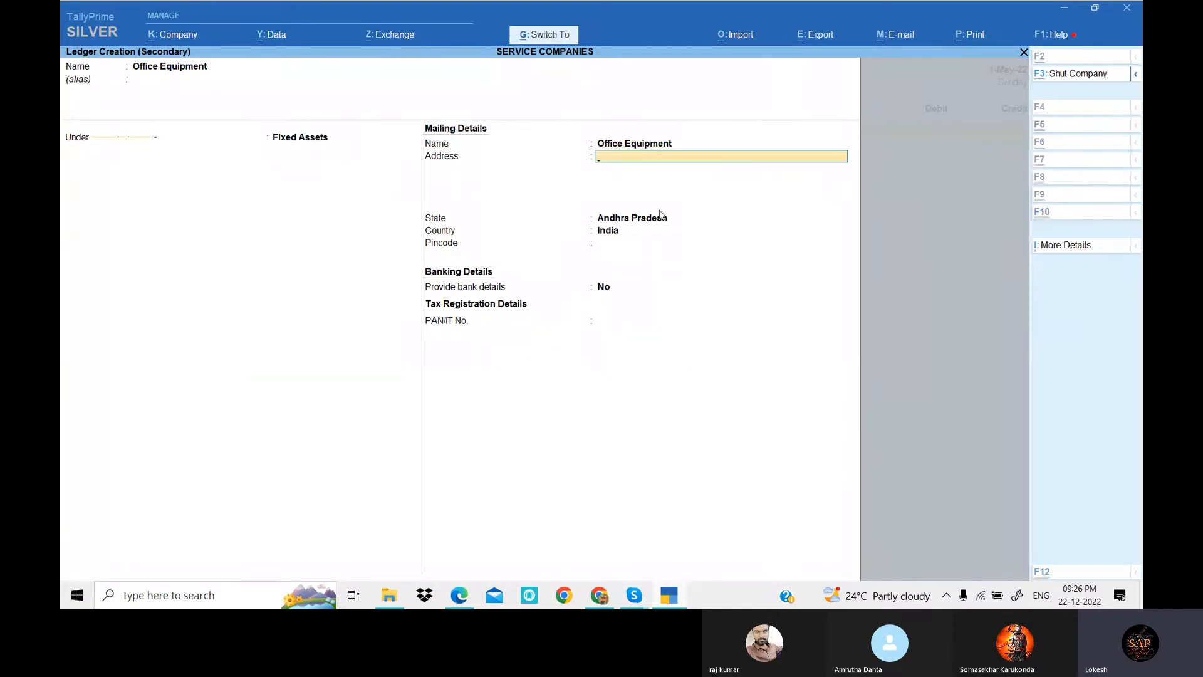
key("ctrl+a")
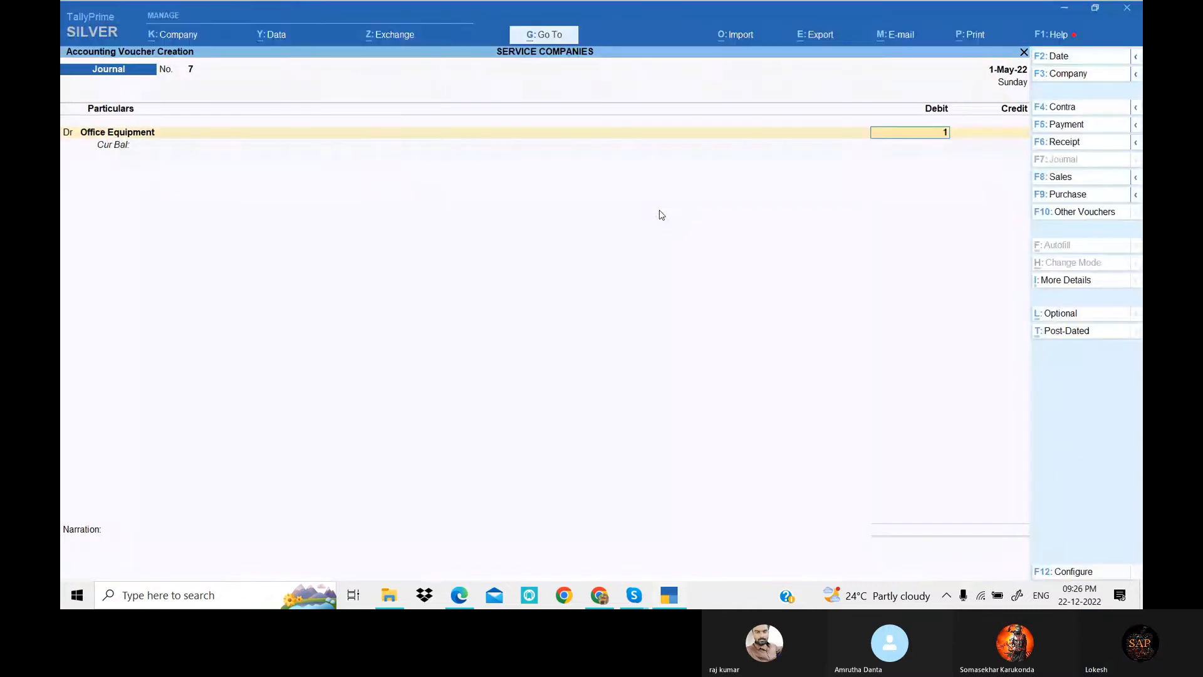
Debit Office Equipment with 12,000 and copy the supplier name Transform Tech from entry 73 in the exercise PDF.
type("12000")
key("Return")
key("Return")
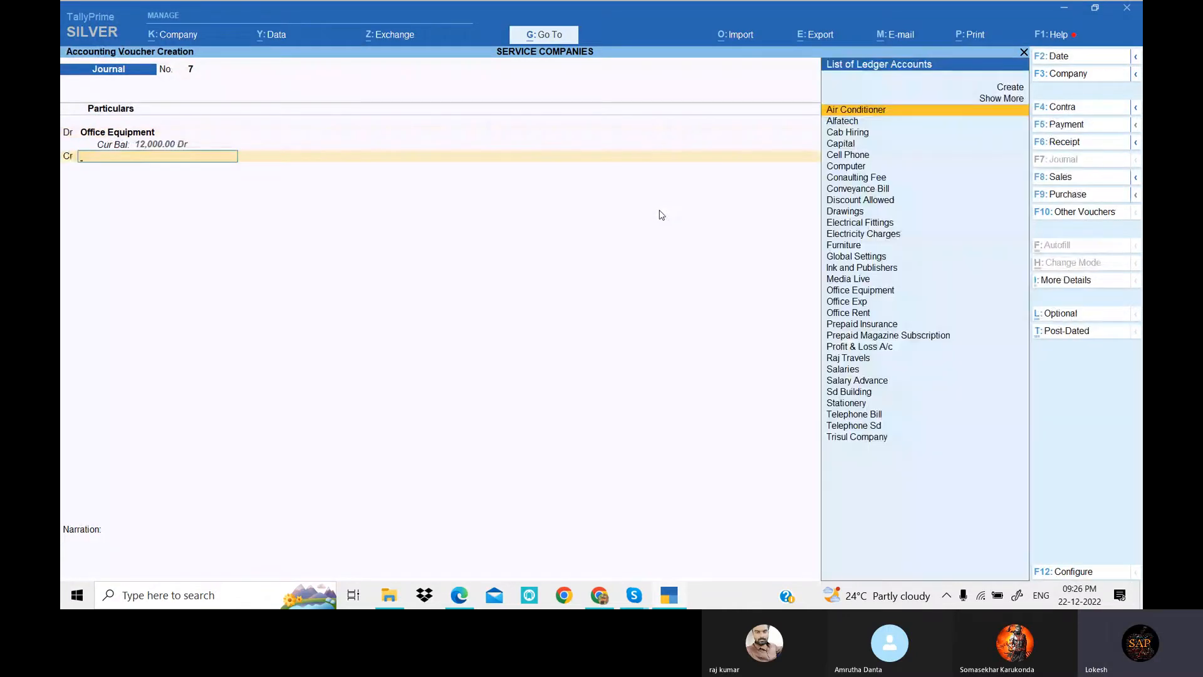
key("alt+Tab")
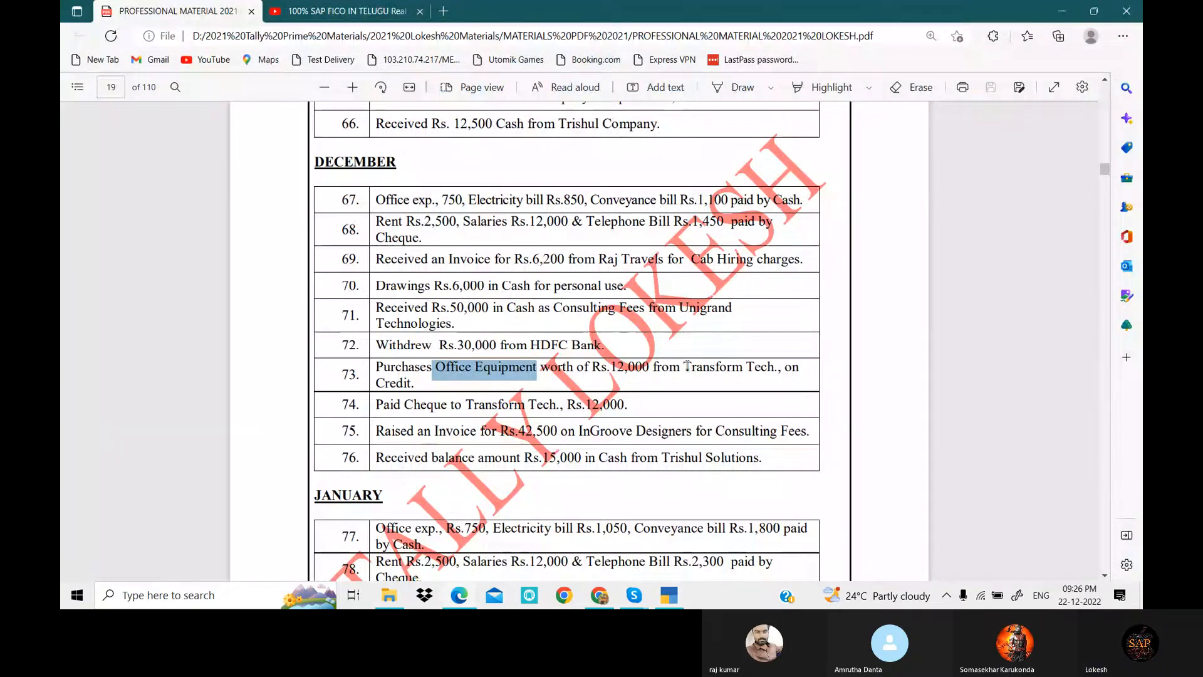
left_click_drag(685, 367, 777, 370)
Create the Transform Tech ledger under Sundry Creditors in TallyPrime and save the Journal voucher crediting it with 12,000.
key("alt+Tab")
key("alt+c")
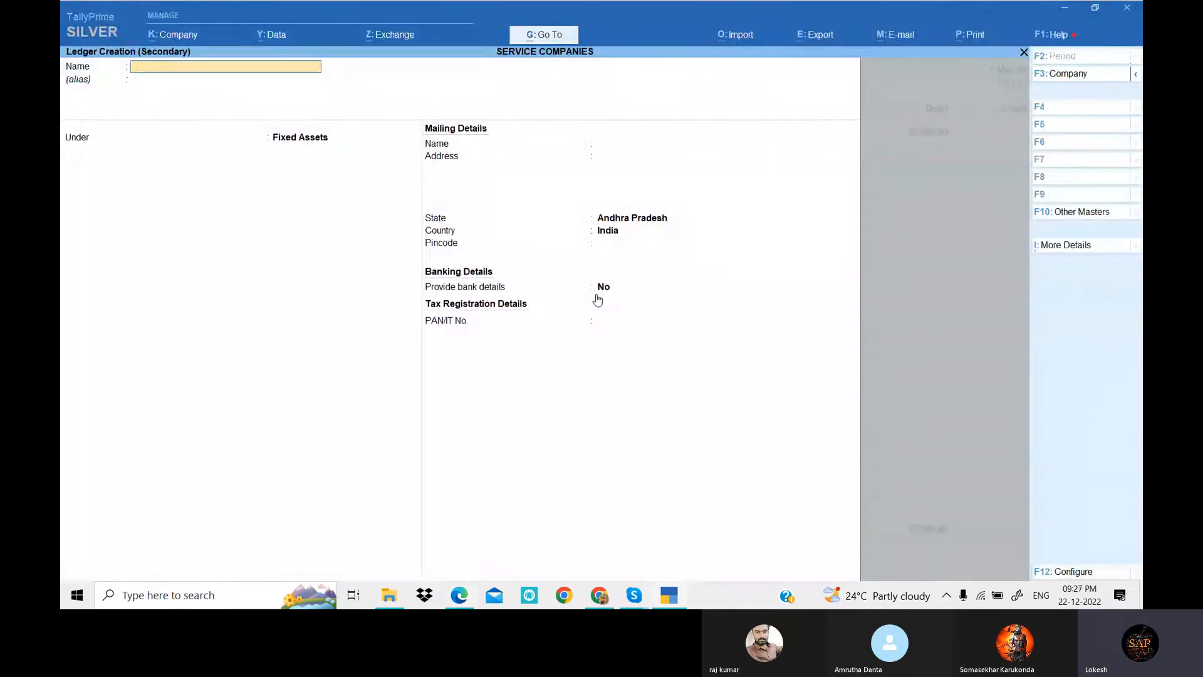
key("ctrl+alt+v")
key("Return")
key("Return")
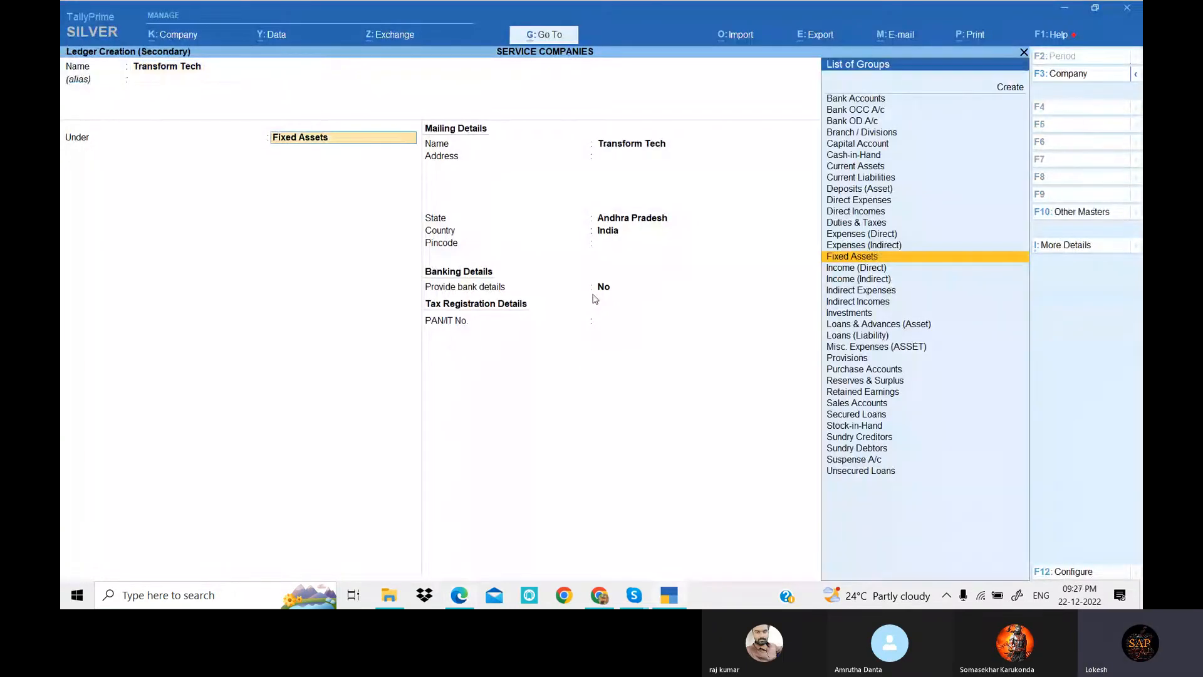
type("Sund")
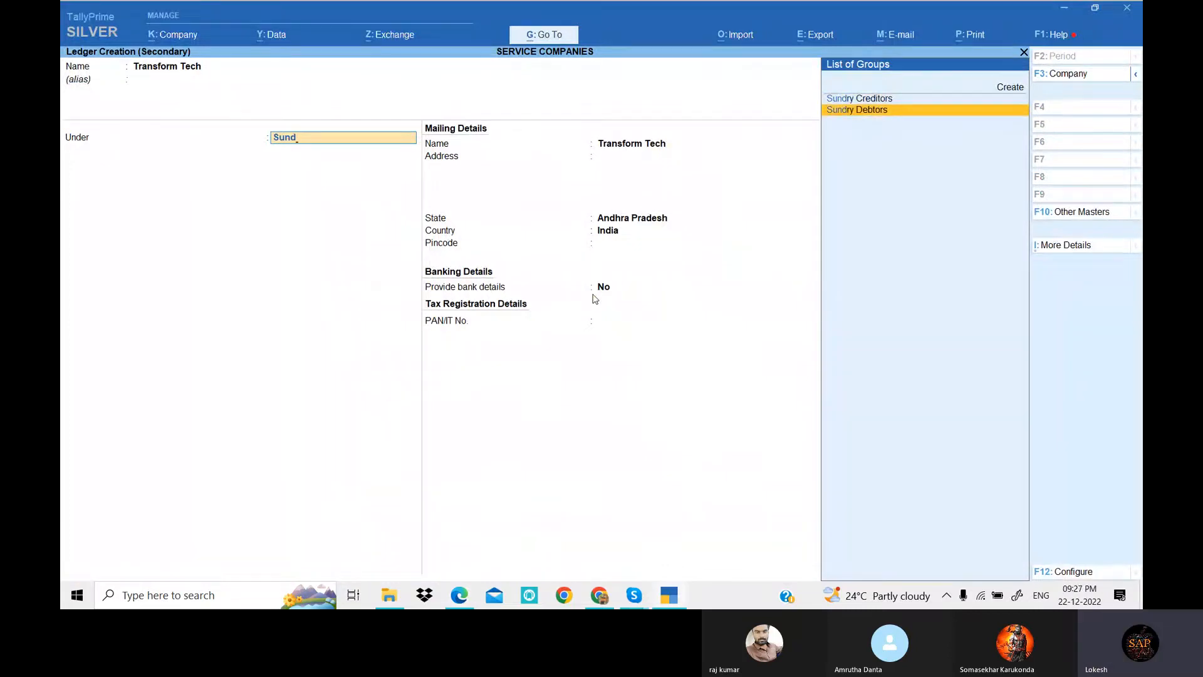
key("Up")
key("Return")
key("Return")
key("Return")
key("Return")
key("Return")
key("Return")
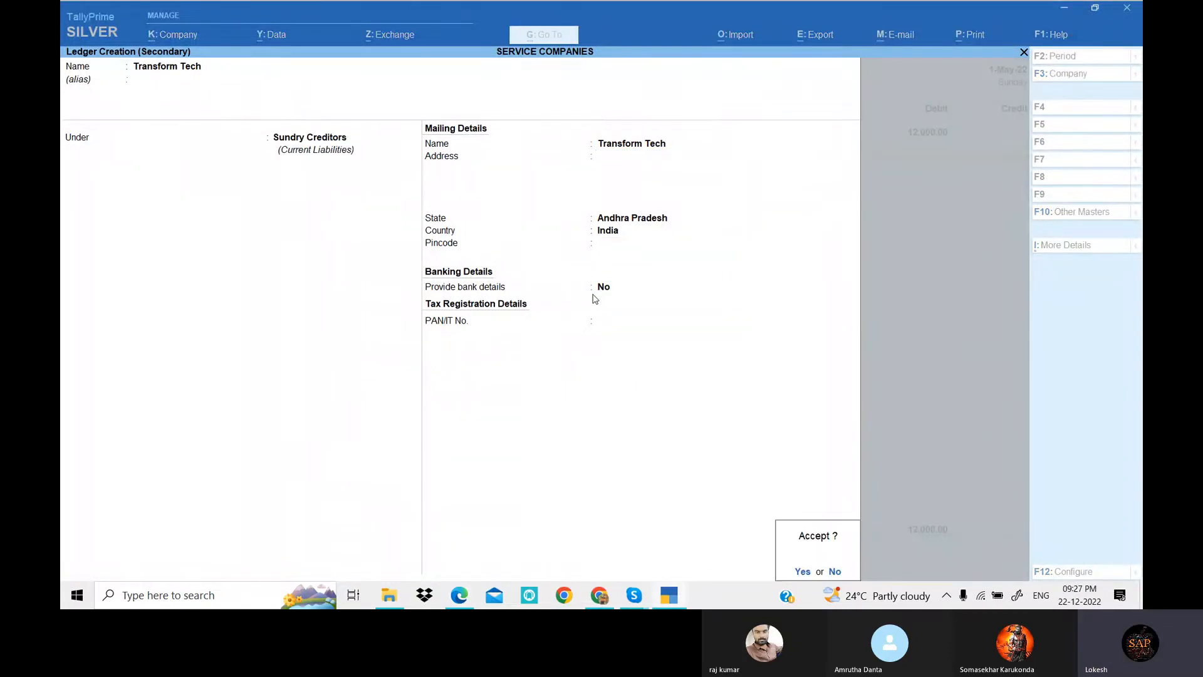
key("Return")
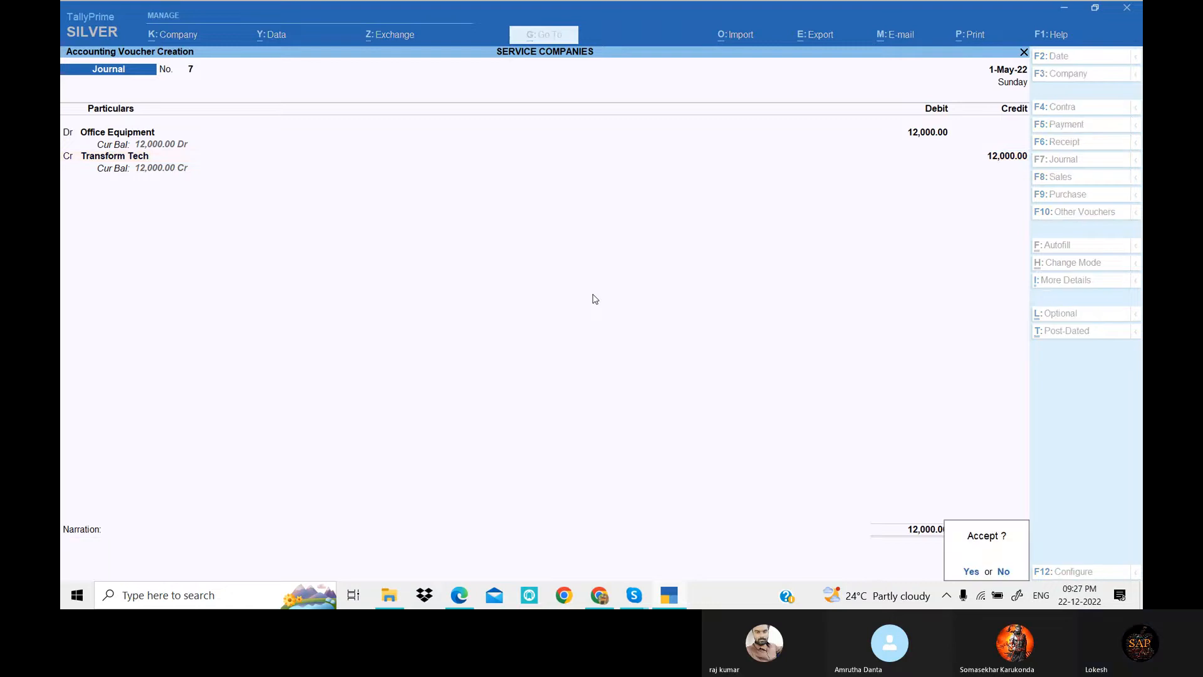
key("Return")
Locate January's cheque book charges entry 83 in the exercise PDF and create a Book Charges ledger under Indirect Expenses in a new TallyPrime Payment voucher.
key("alt+Tab")
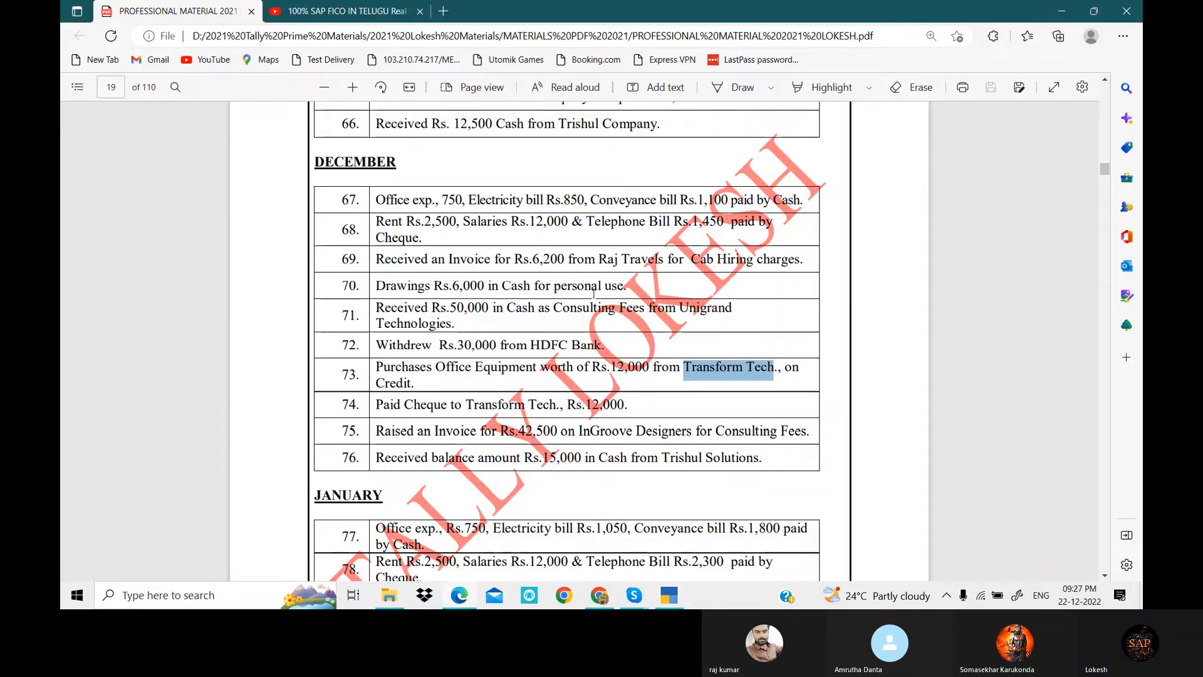
left_click(722, 372)
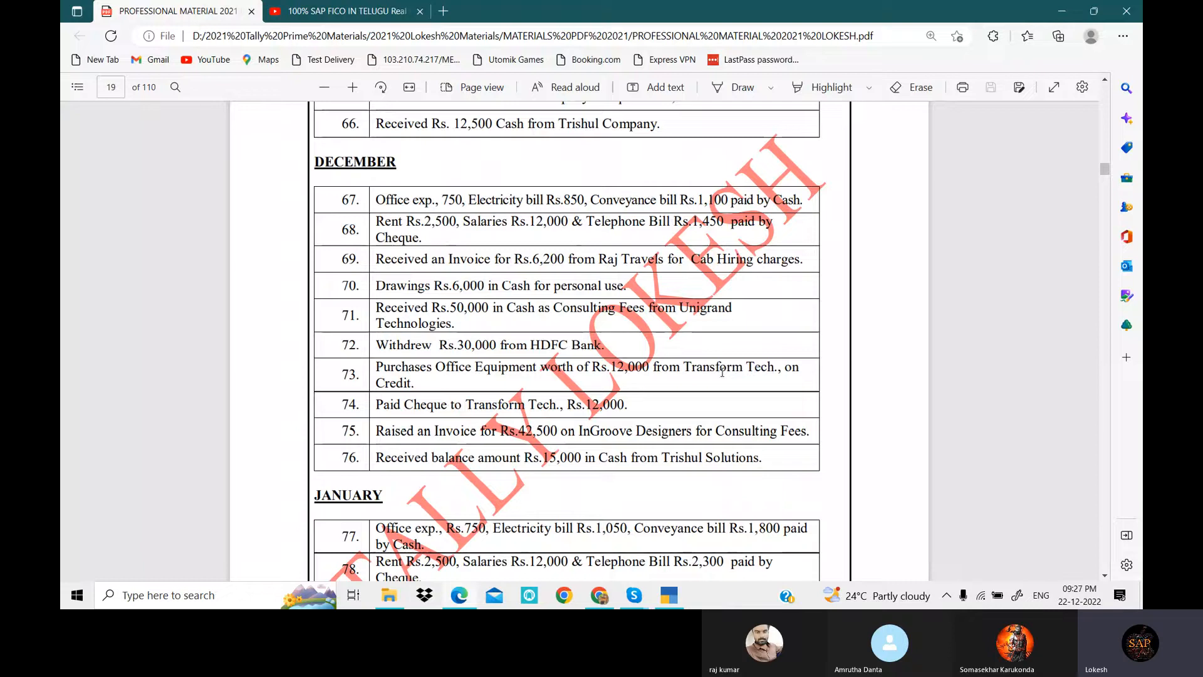
scroll(722, 372, "down", 1)
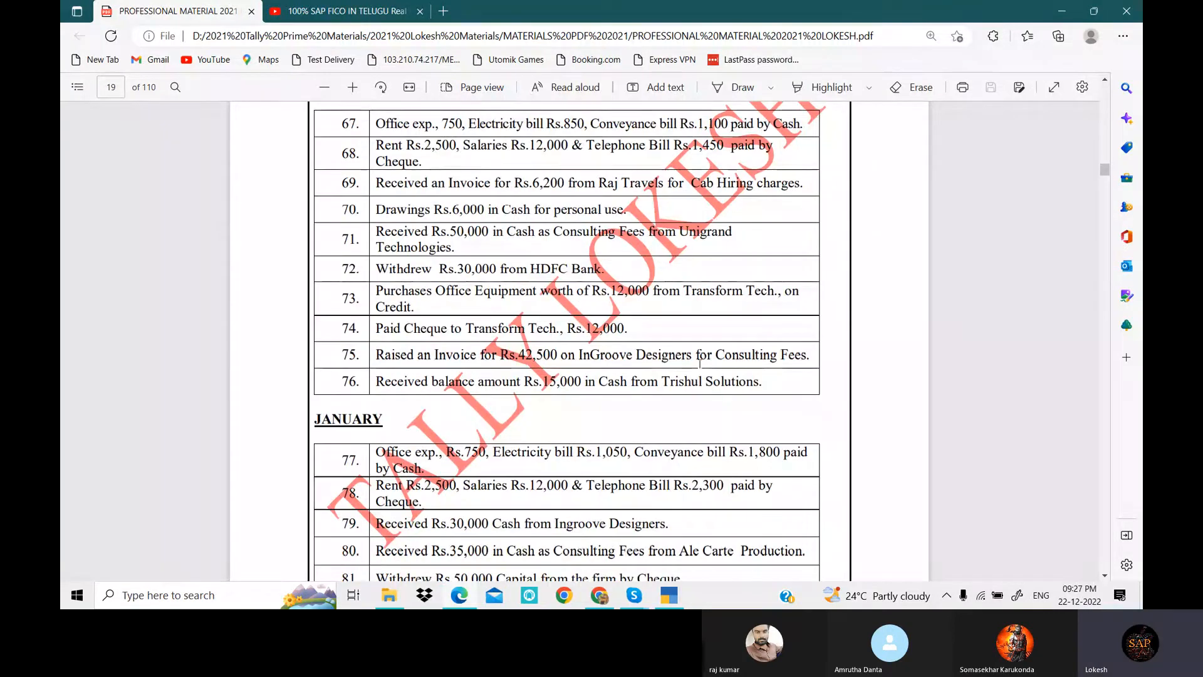
scroll(700, 364, "down", 3)
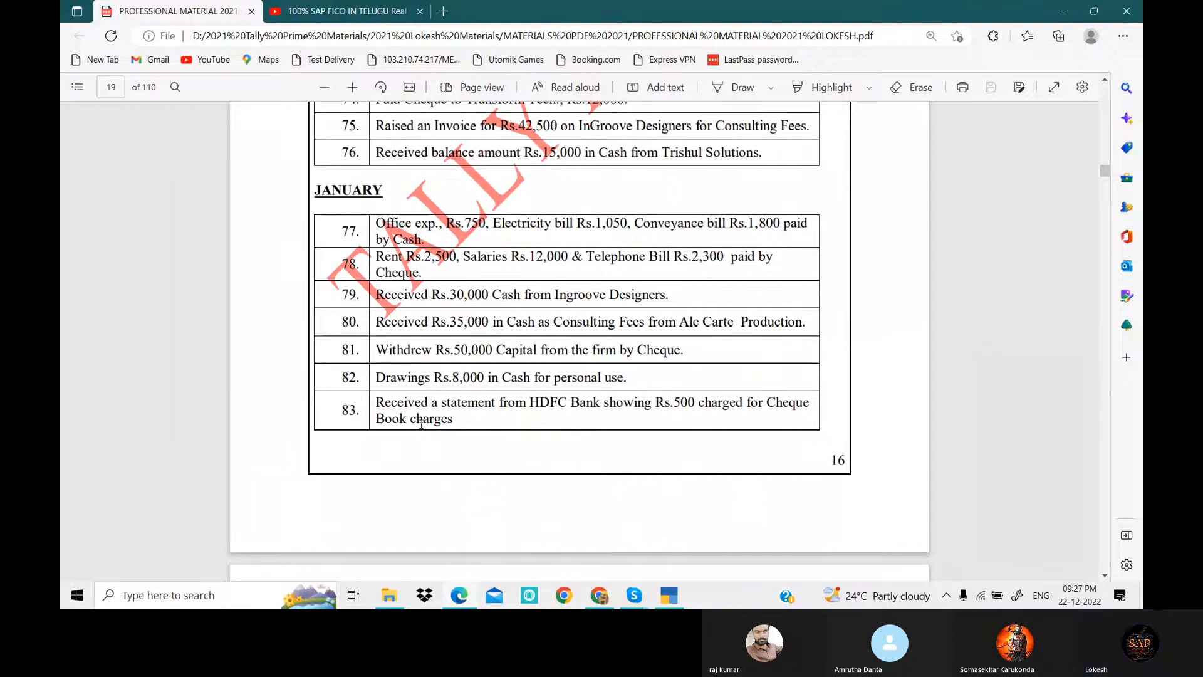
left_click(669, 595)
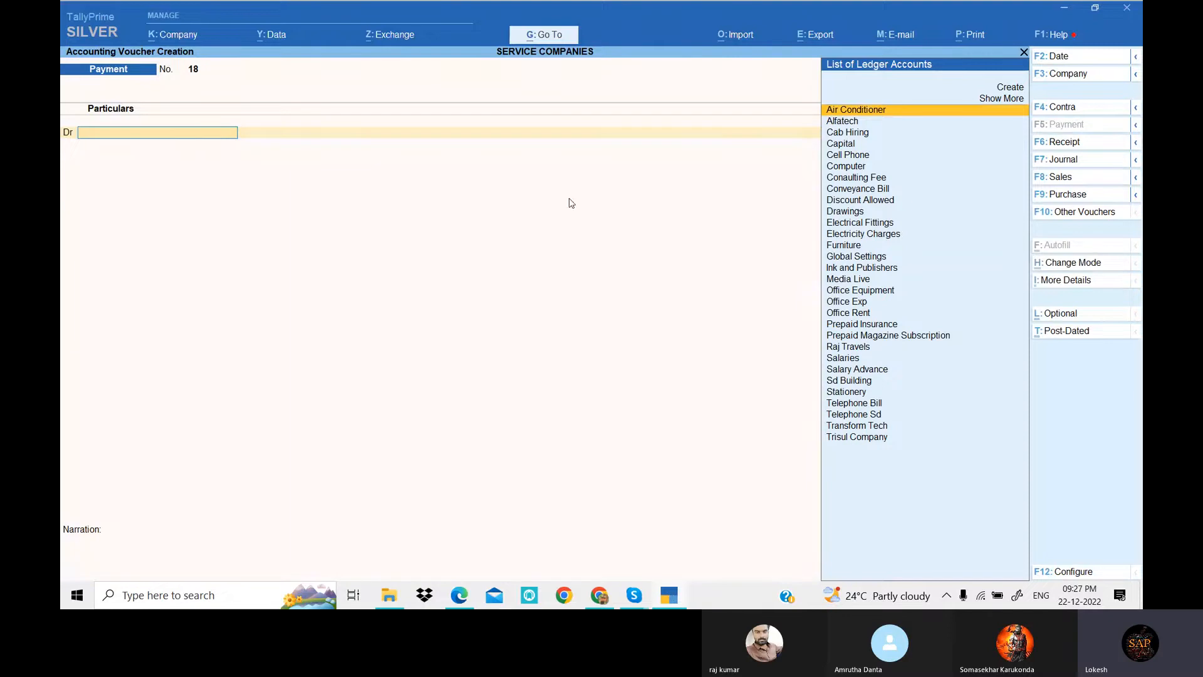
key("alt+c")
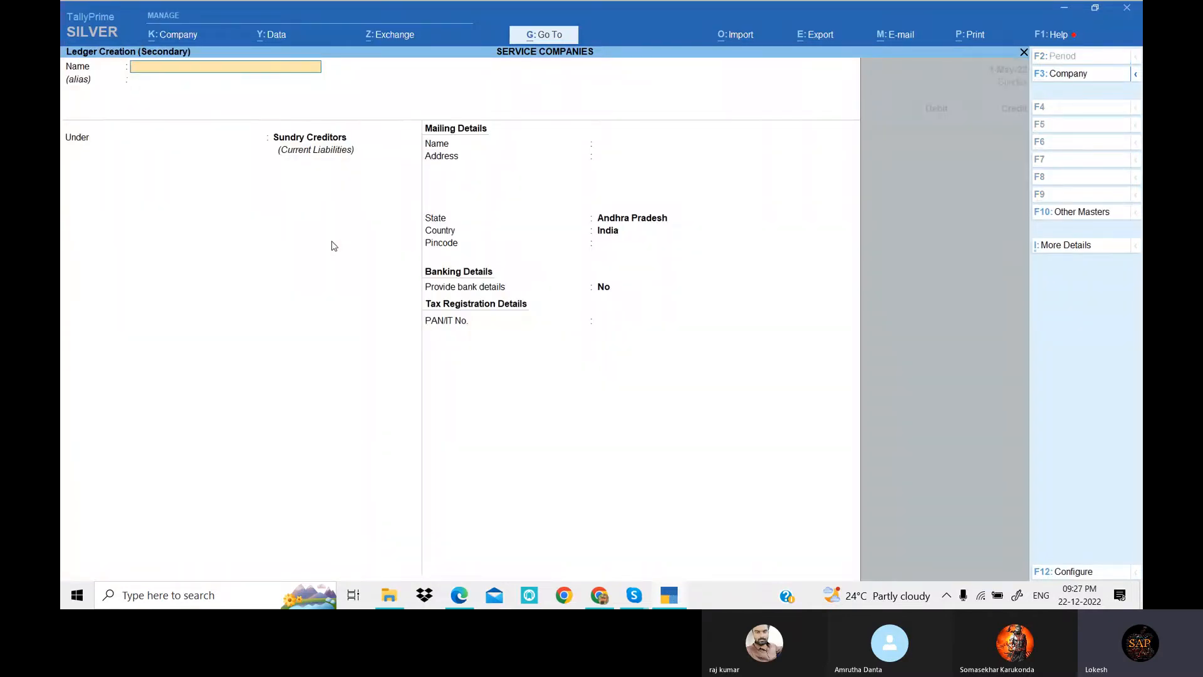
type("Book")
key("Return")
key("Return")
type("Ind")
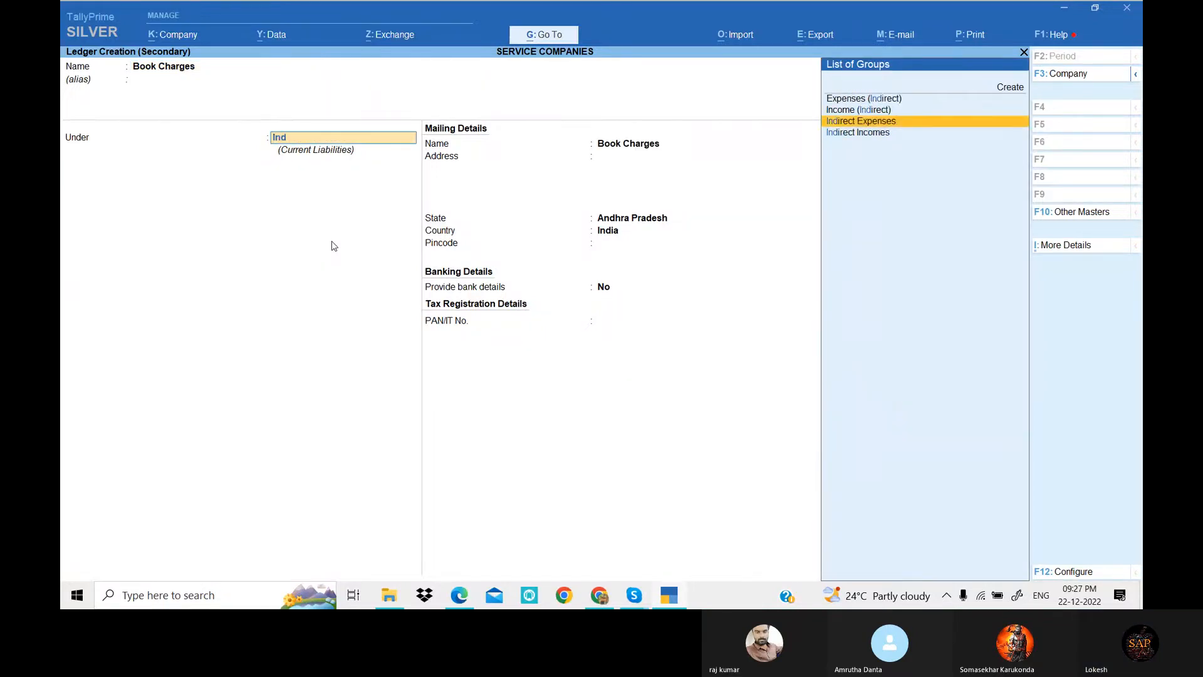
key("Return")
key("ctrl+a")
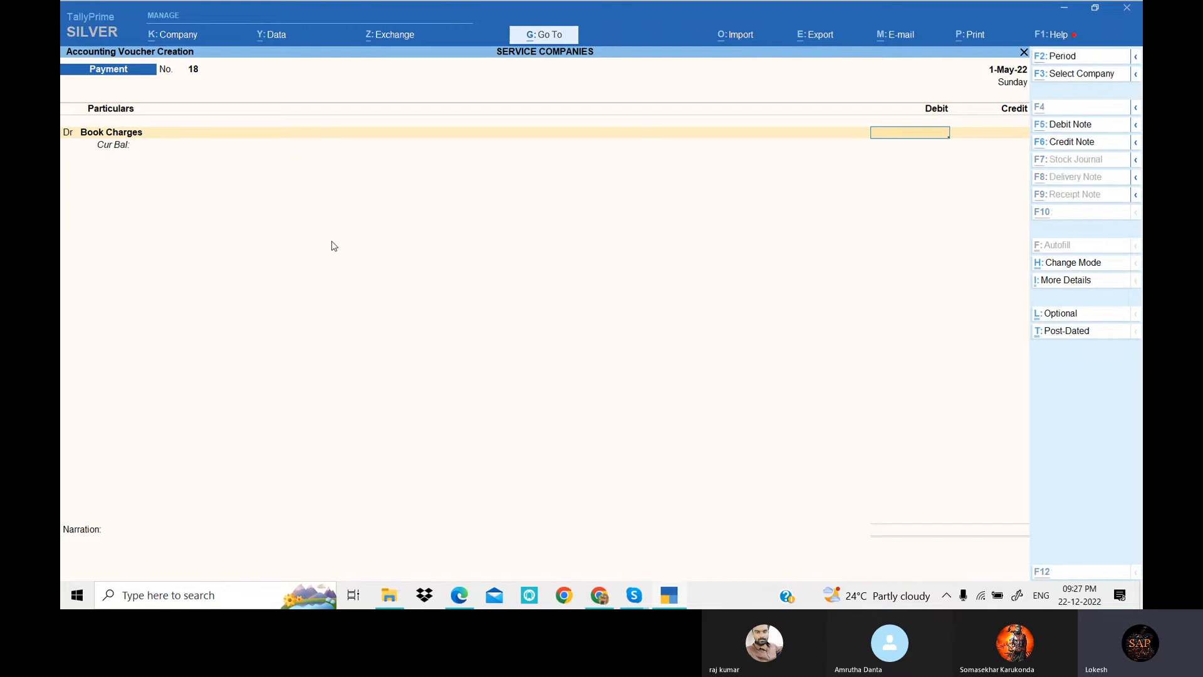
Recheck the charge in the exercise PDF and debit Book Charges with 500 in the Payment voucher.
key("alt+Tab")
key("alt+Tab")
type("5")
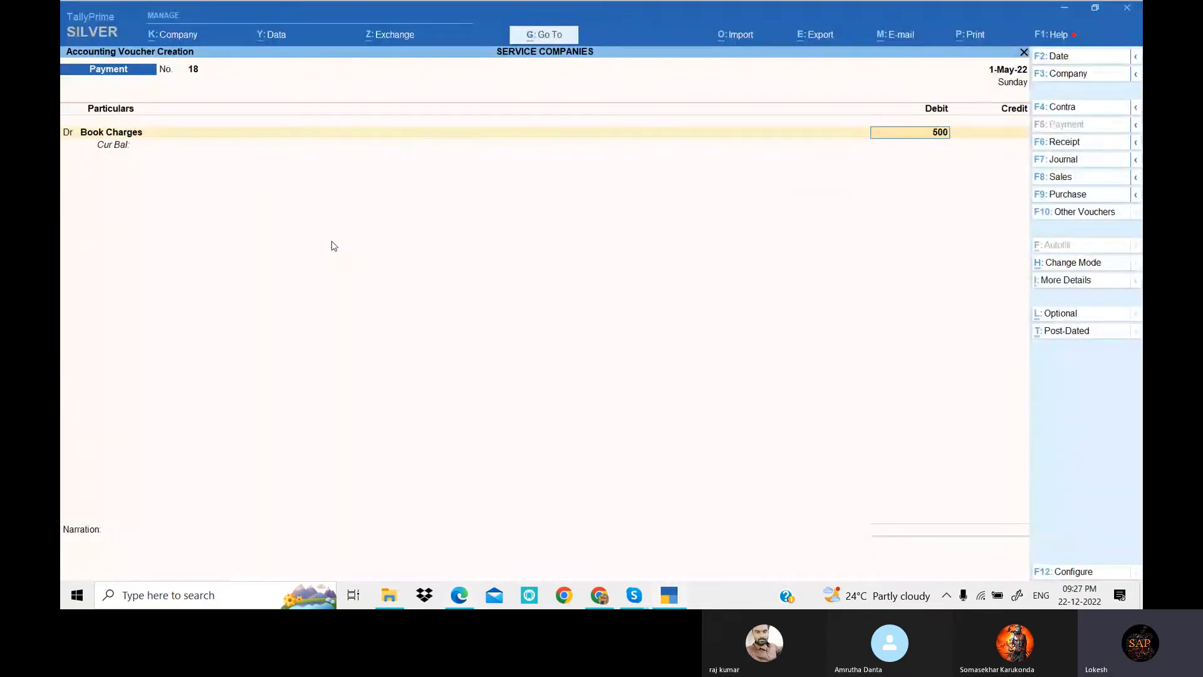
key("Return")
Credit Hdfc Bank with 500, accept the default Cheque allocation and save the Book Charges Payment voucher.
type("G")
key("BackSpace")
type("H")
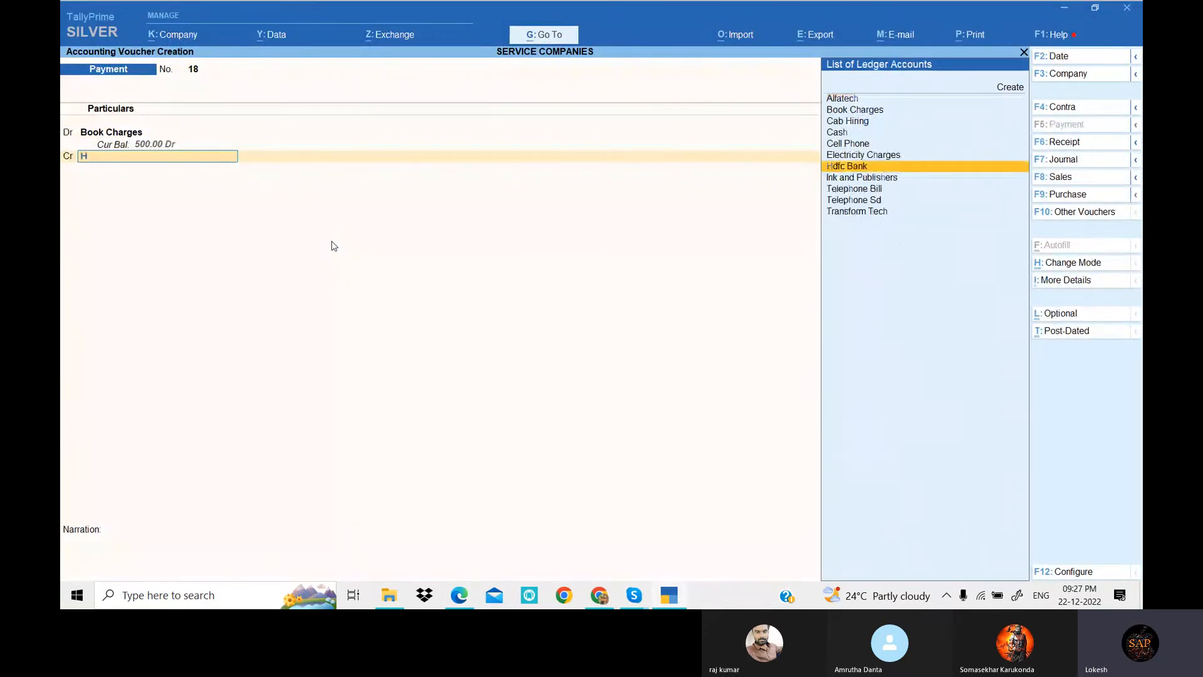
key("Return")
key("Return")
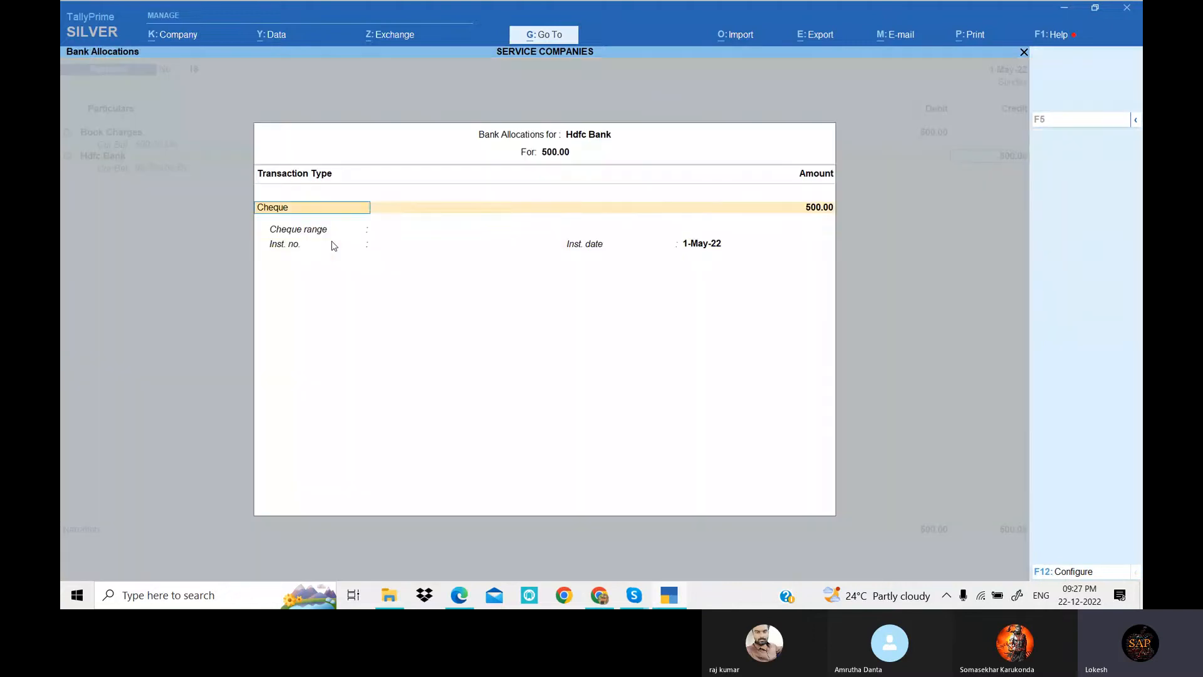
key("Return")
key("Return")
key("Return")
key("Return")
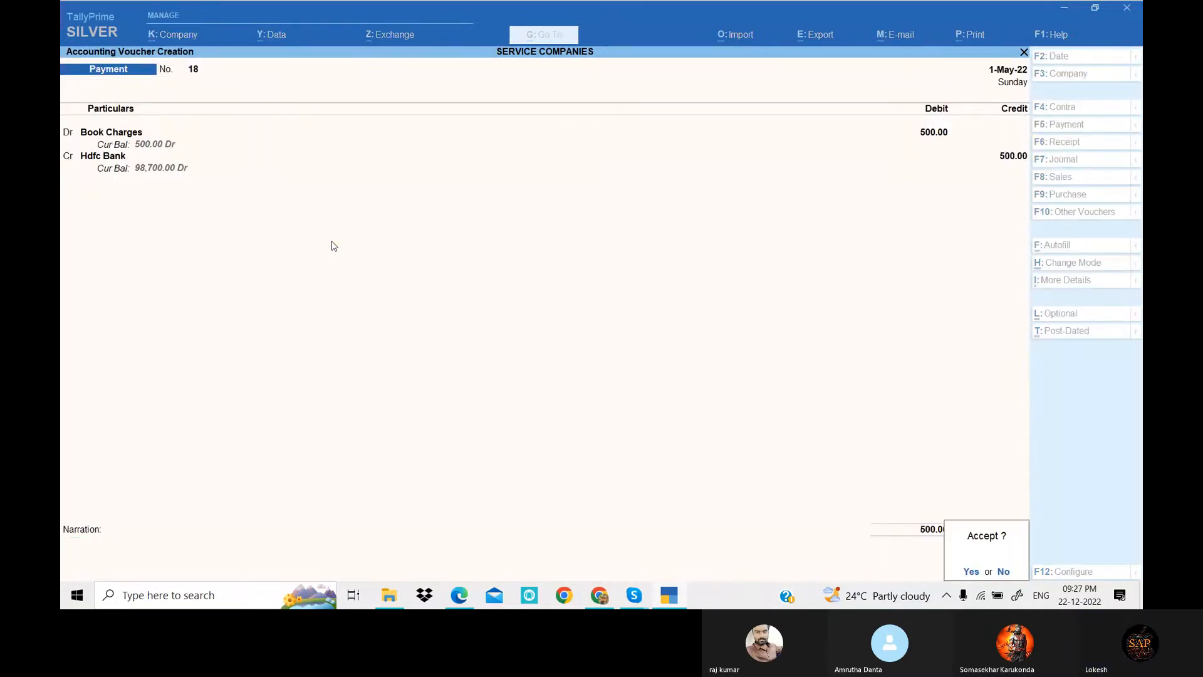
key("Return")
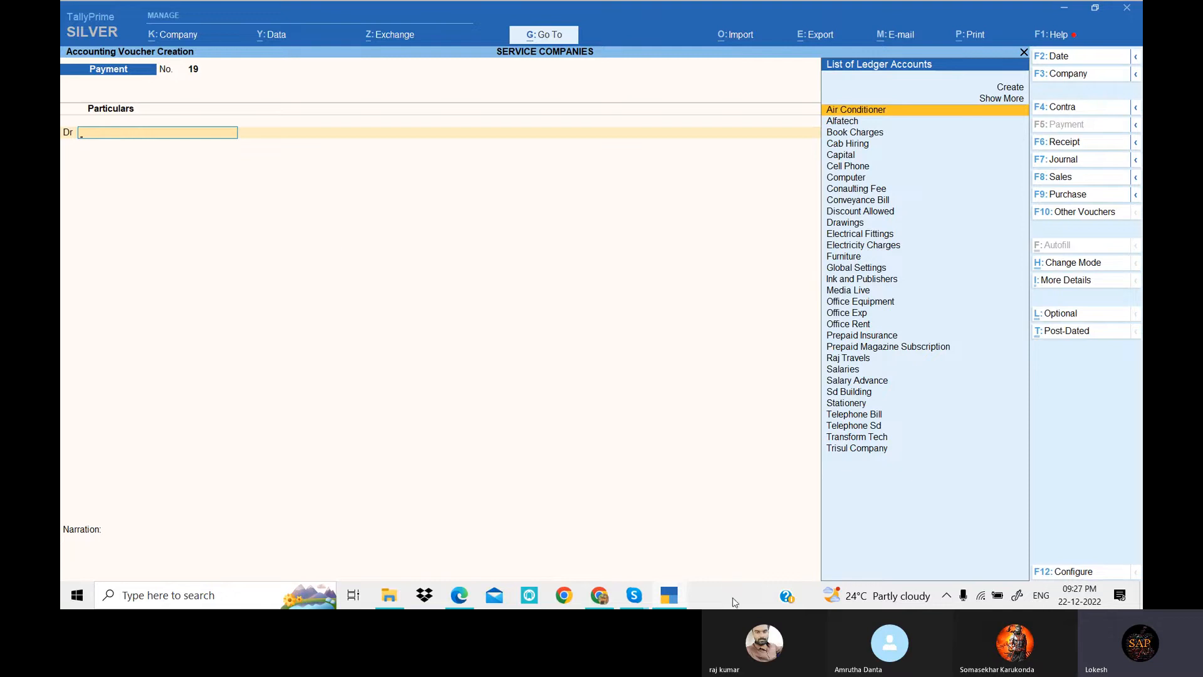
Review February entries 84 to 89 and March entries 90 to 96 in the exercise PDF and switch to the Skype call window.
key("alt+Tab")
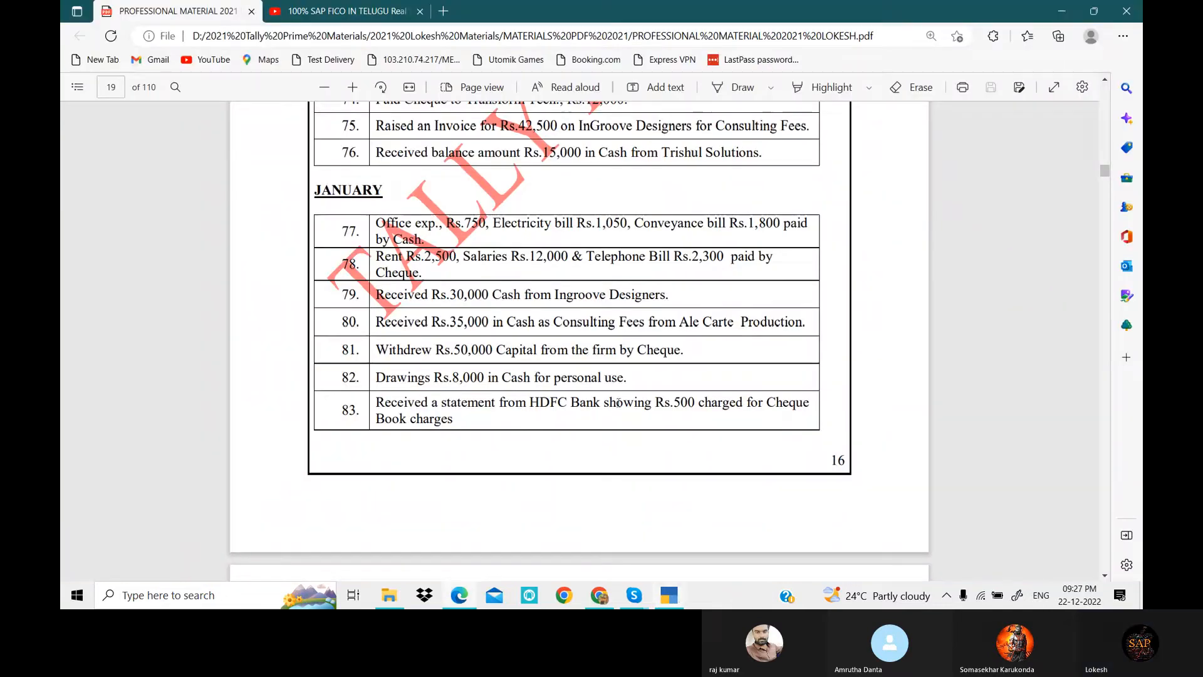
scroll(619, 402, "down", 1)
scroll(611, 351, "up", 2)
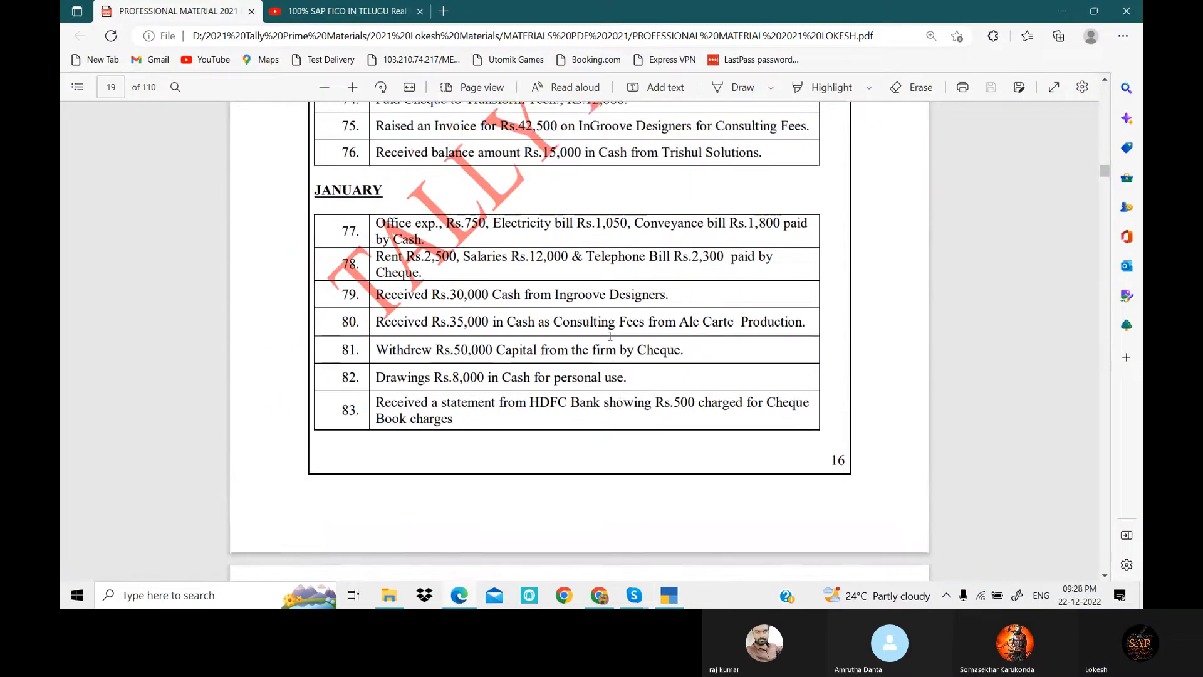
scroll(609, 336, "down", 5)
scroll(610, 337, "down", 4)
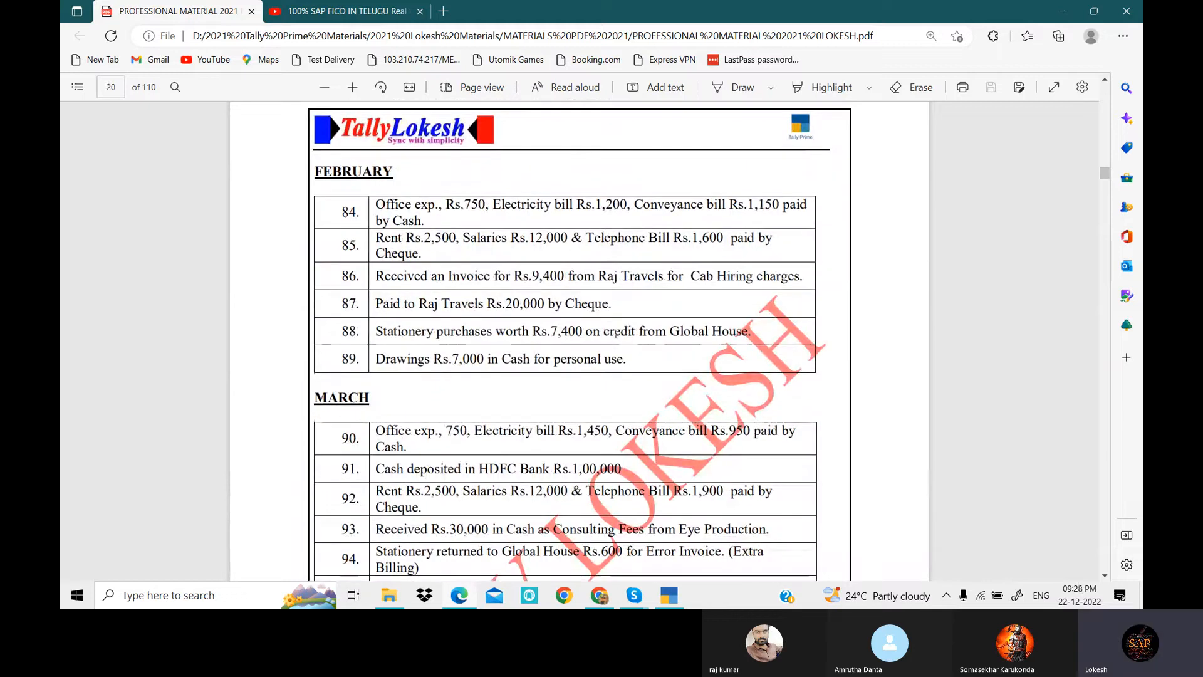
left_click_drag(375, 205, 647, 358)
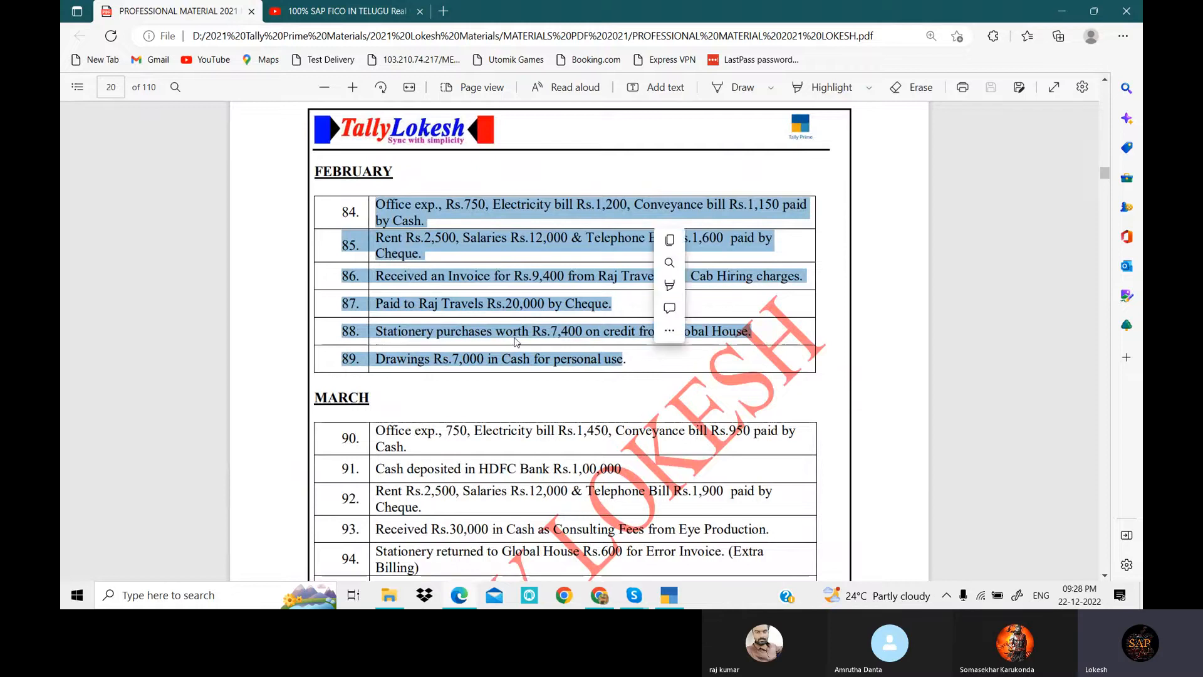
scroll(513, 337, "down", 2)
left_click(385, 295)
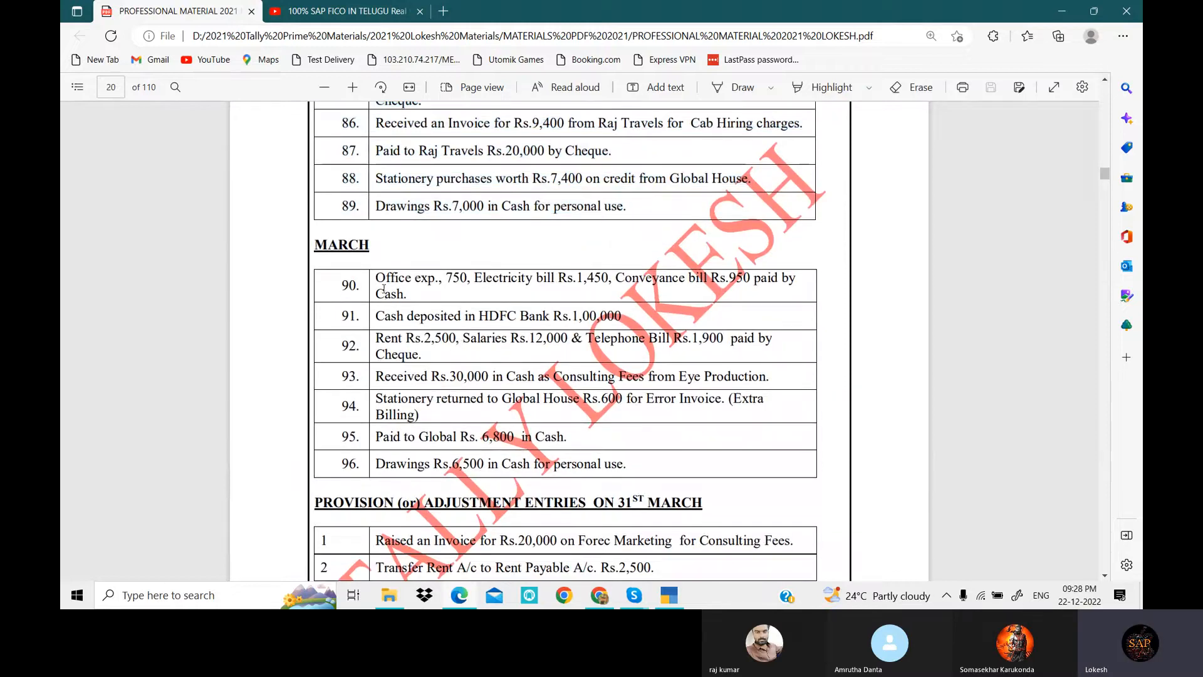
left_click_drag(384, 290, 625, 462)
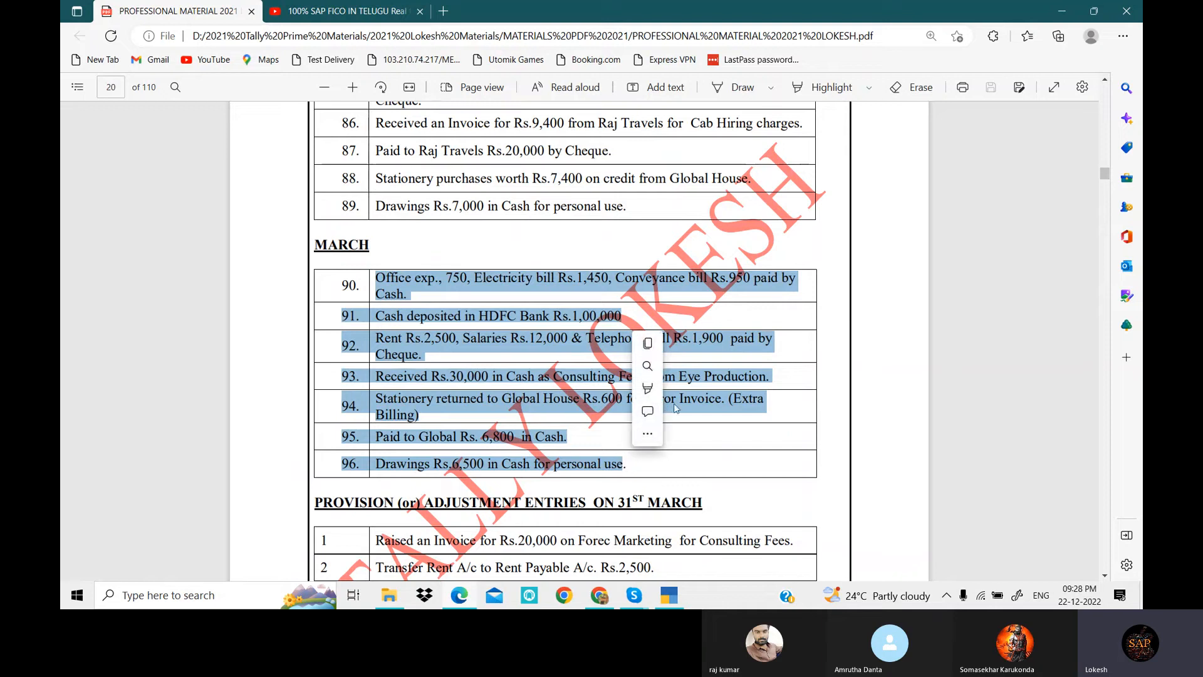
mouse_move(676, 408)
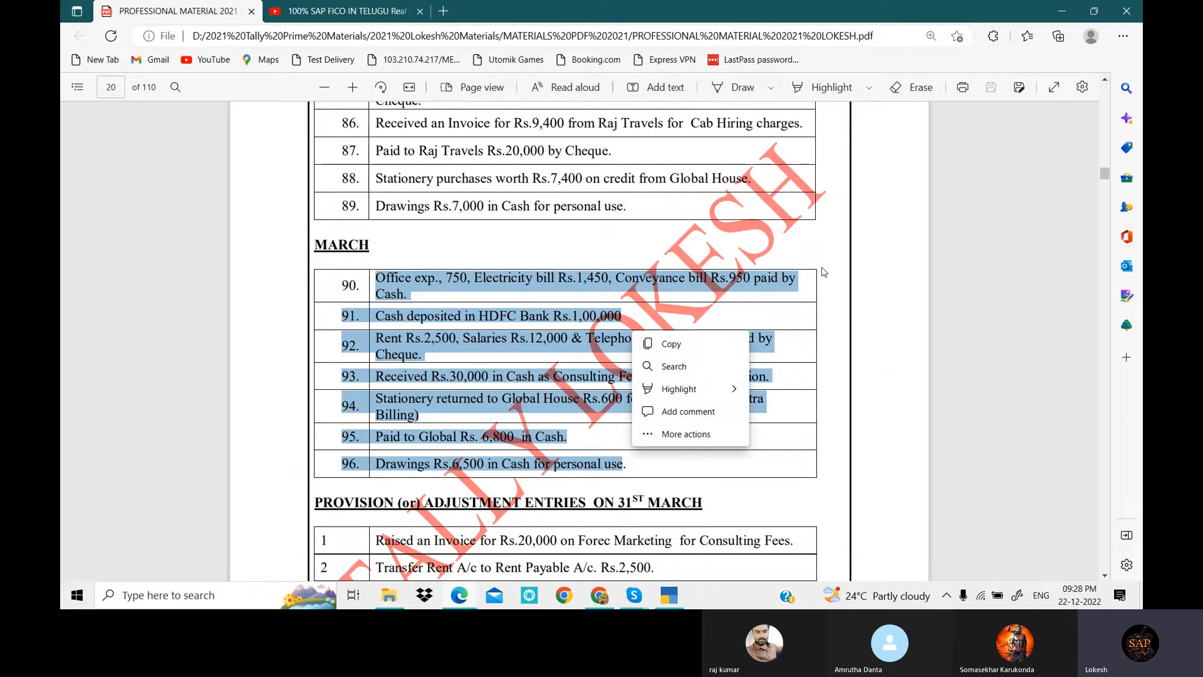
left_click(844, 268)
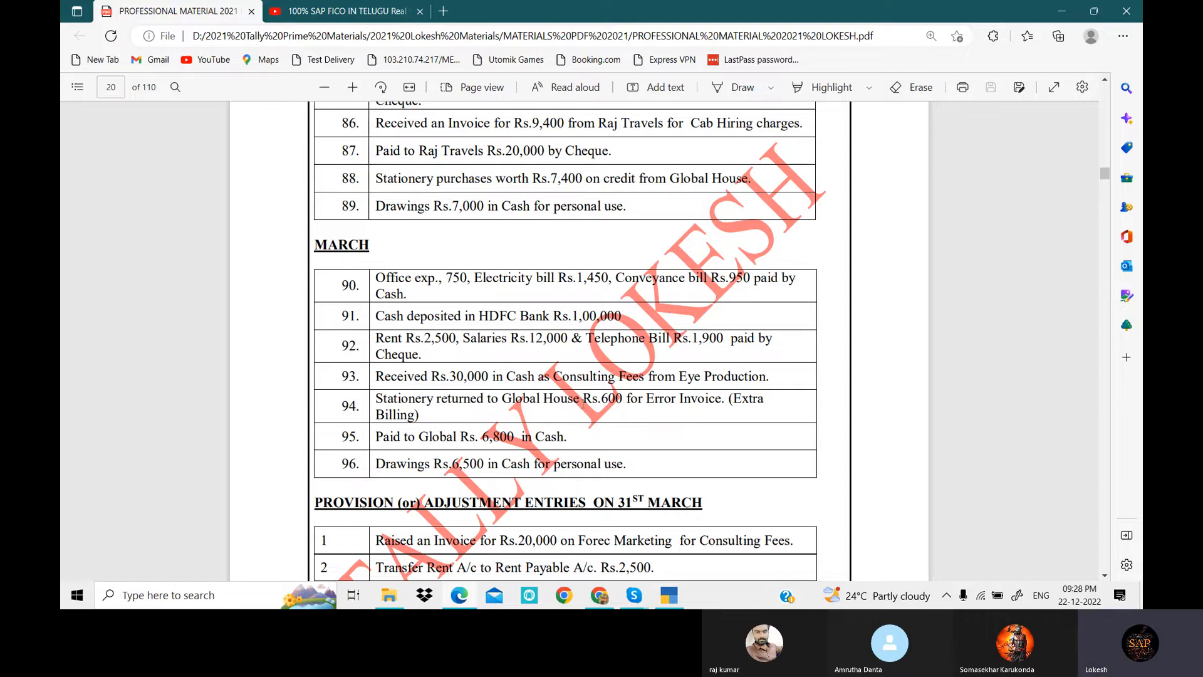
scroll(647, 404, "up", 5)
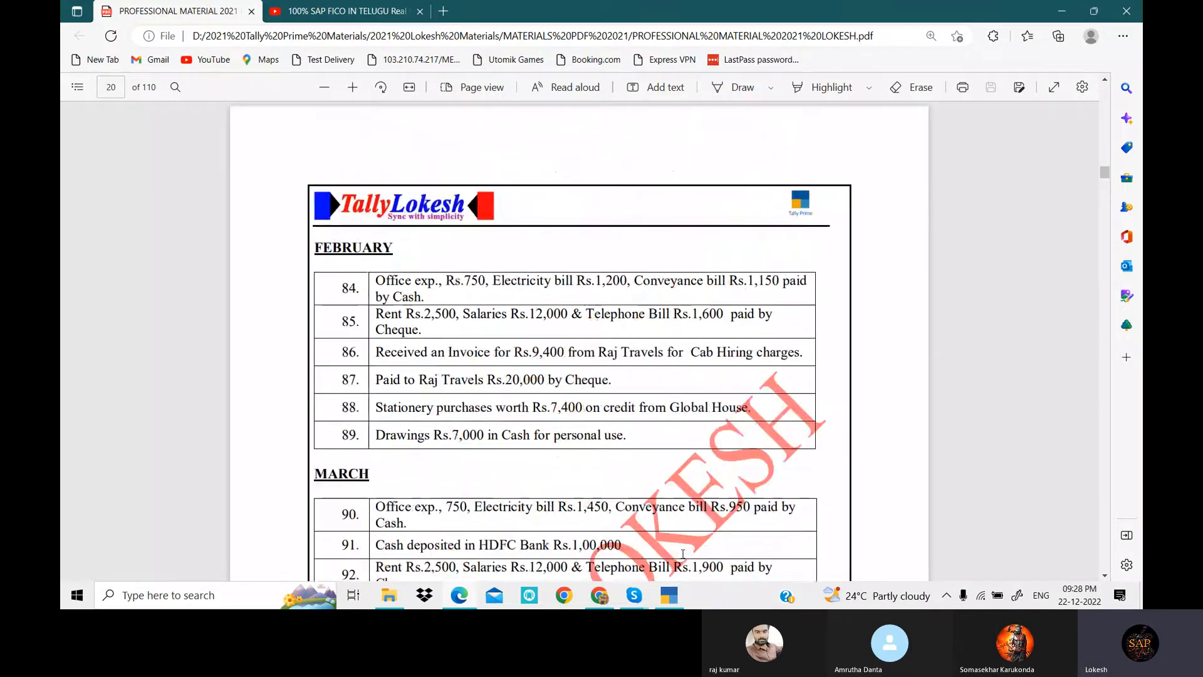
left_click(650, 594)
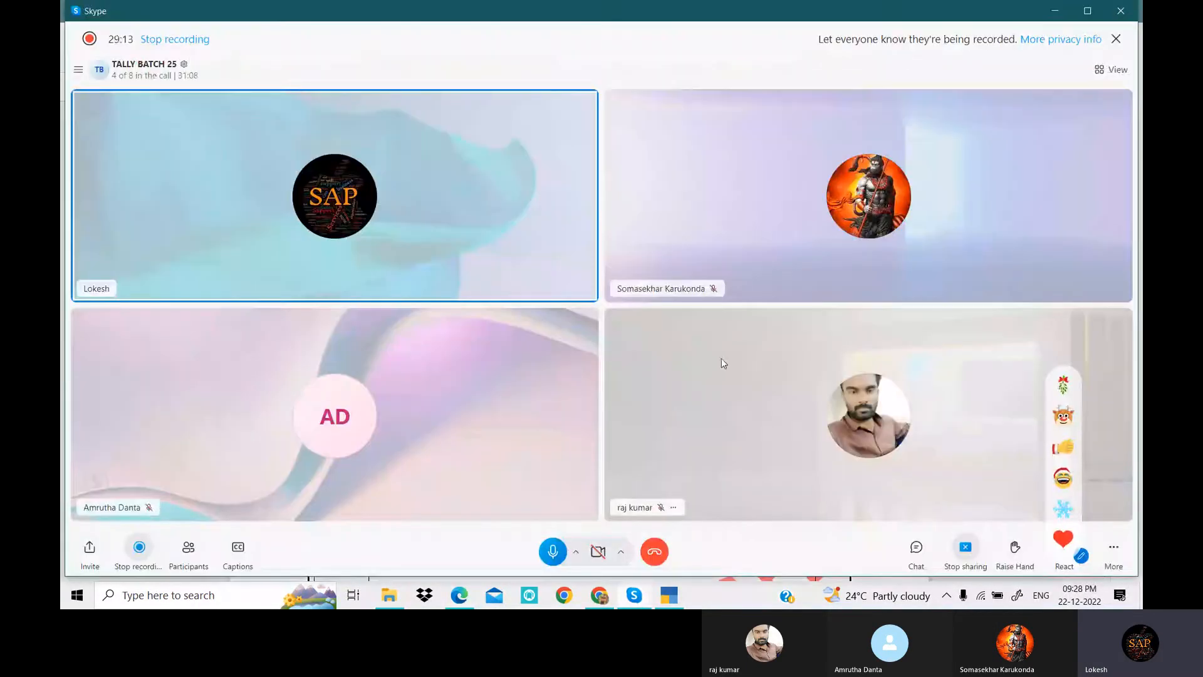